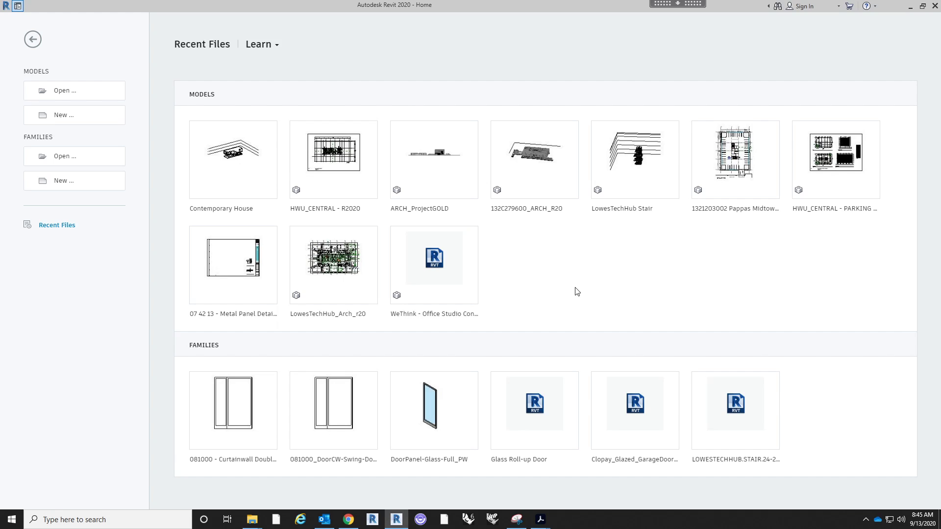
- Switch to Chrome, close the PDF Creator.url file preview, view the PDFCreator download page on pdfforge.org, and return to Revit
left_click(347, 521)
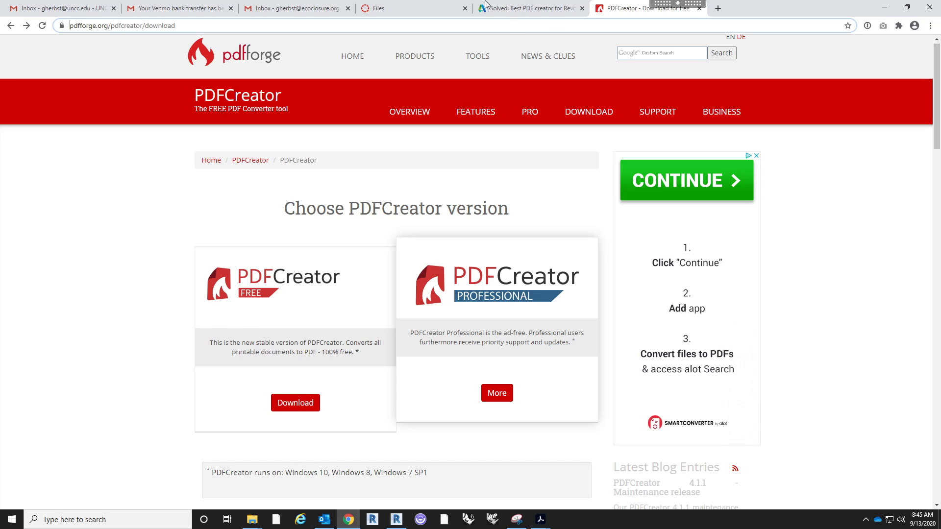
left_click(443, 5)
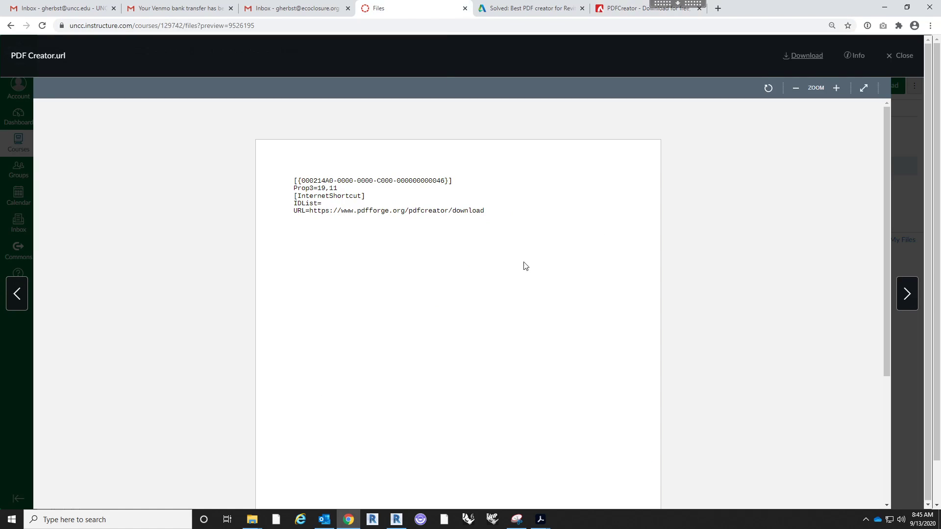
left_click(900, 56)
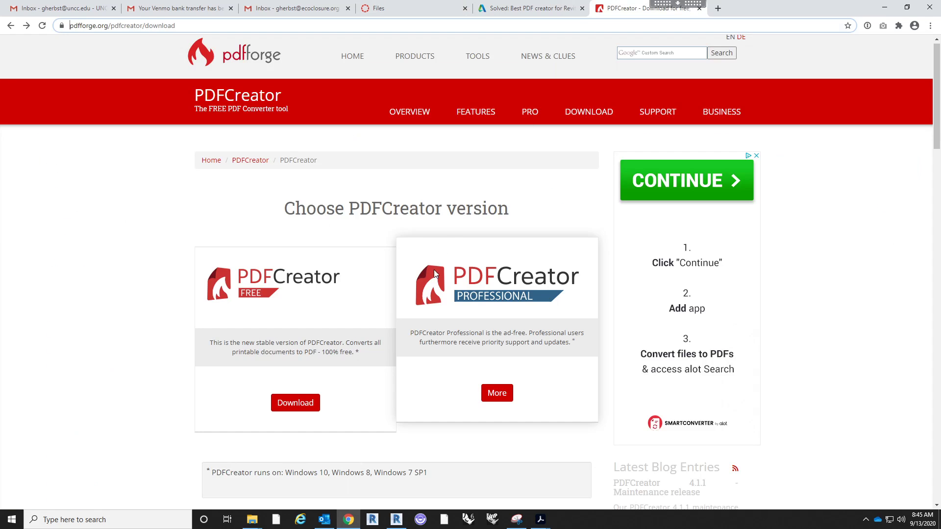
left_click(637, 7)
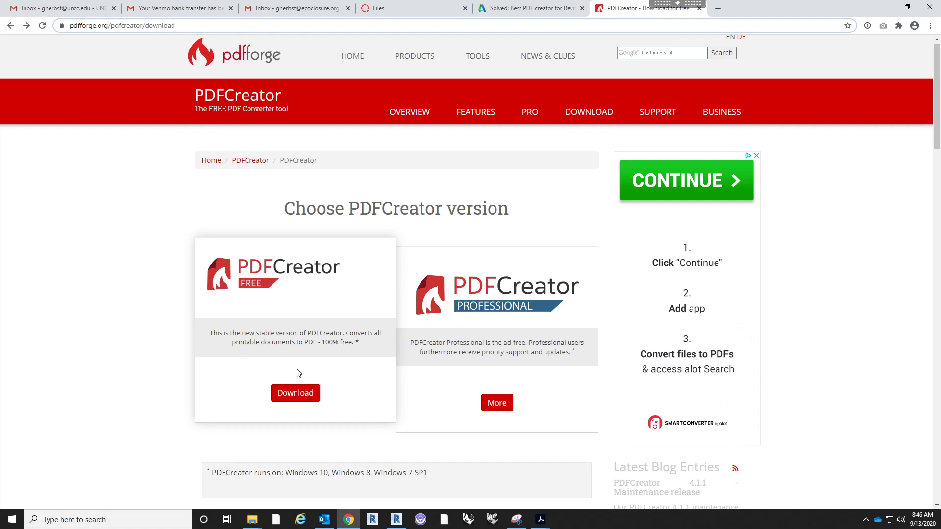
left_click(883, 8)
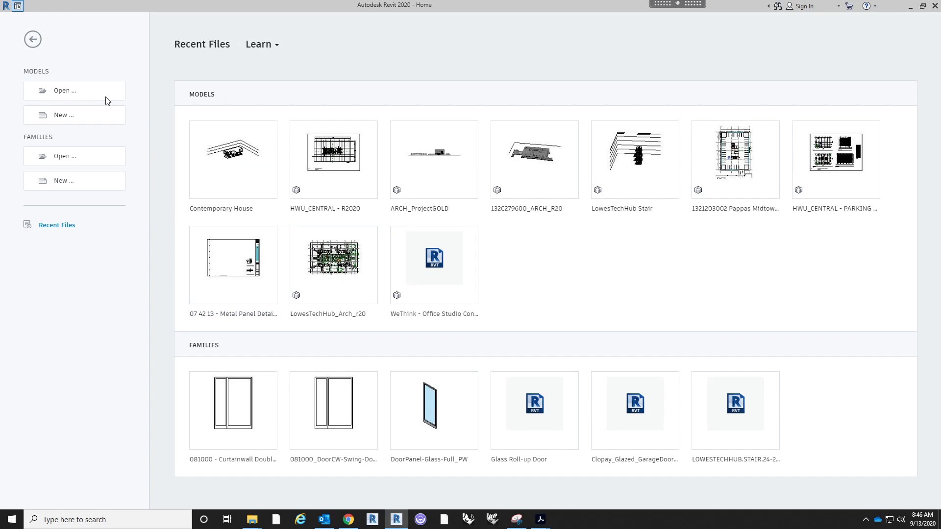
- Open the model Contemporary House.rvt from the _University/02_Comp Practice Fall 2020 folder in Documents
left_click(67, 93)
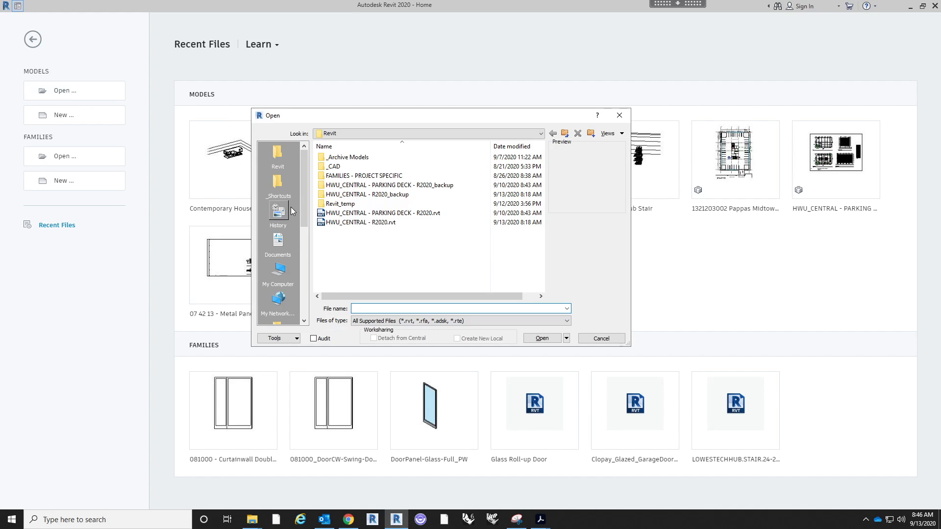
left_click(280, 186)
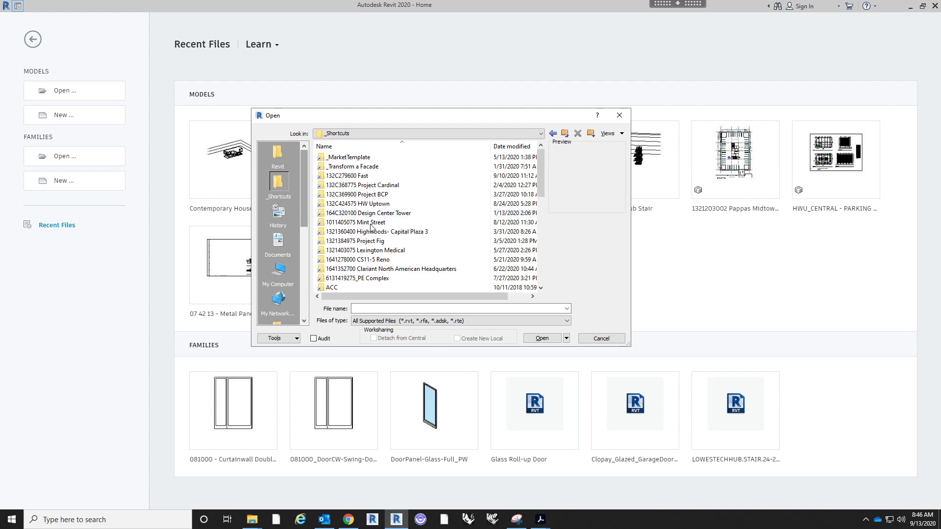
left_click(278, 242)
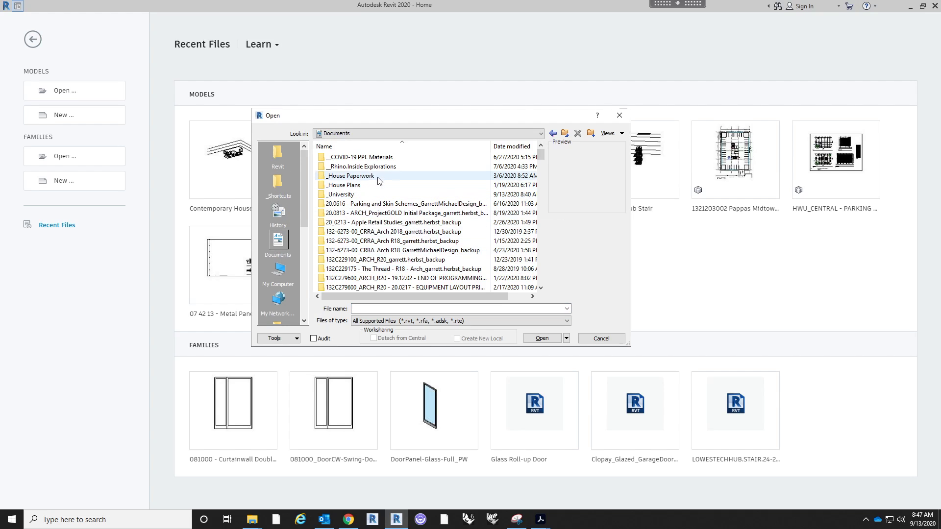
double_click(372, 195)
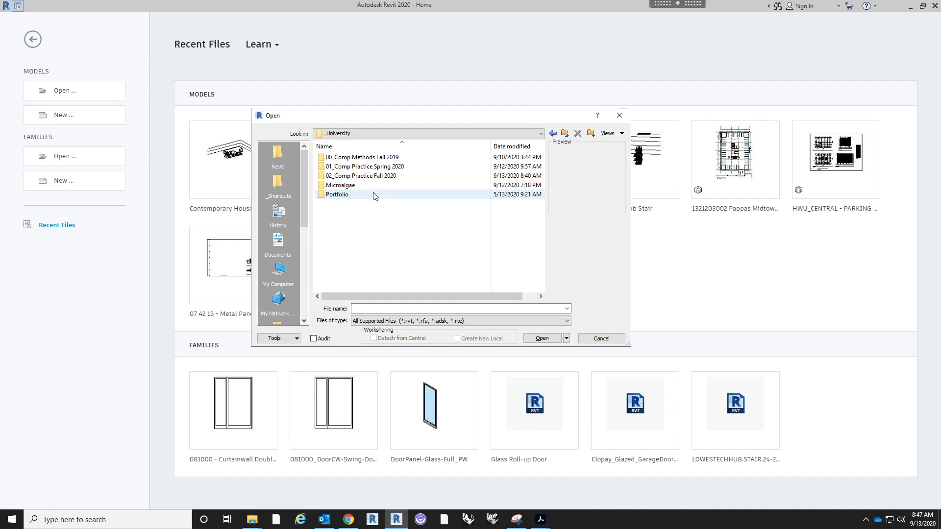
double_click(392, 180)
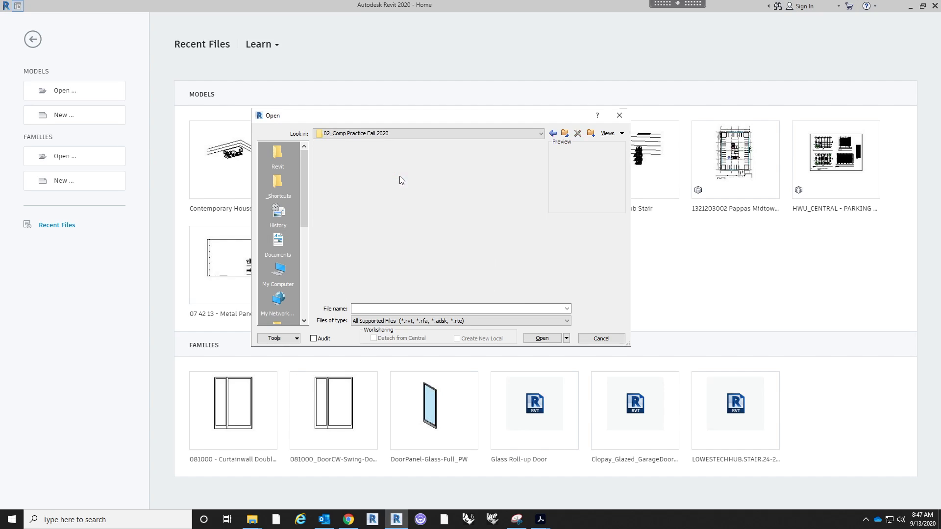
left_click(397, 168)
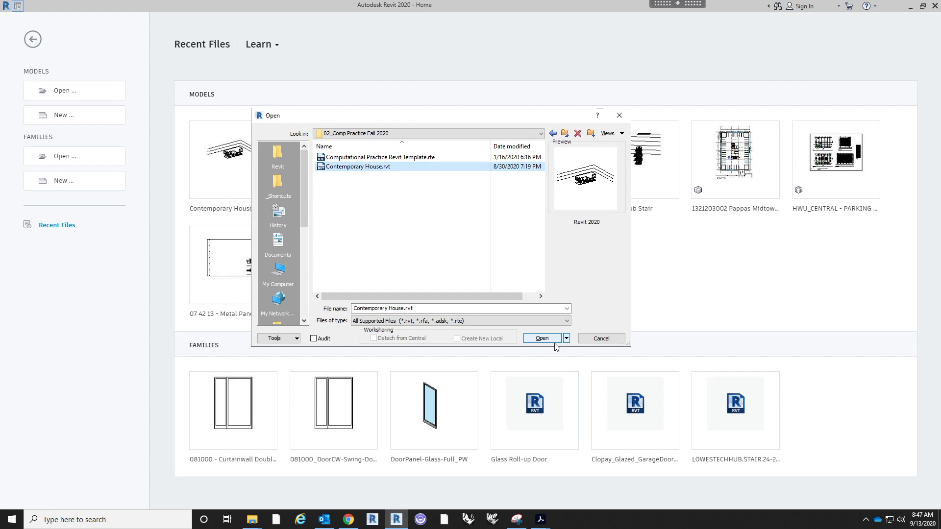
left_click(542, 338)
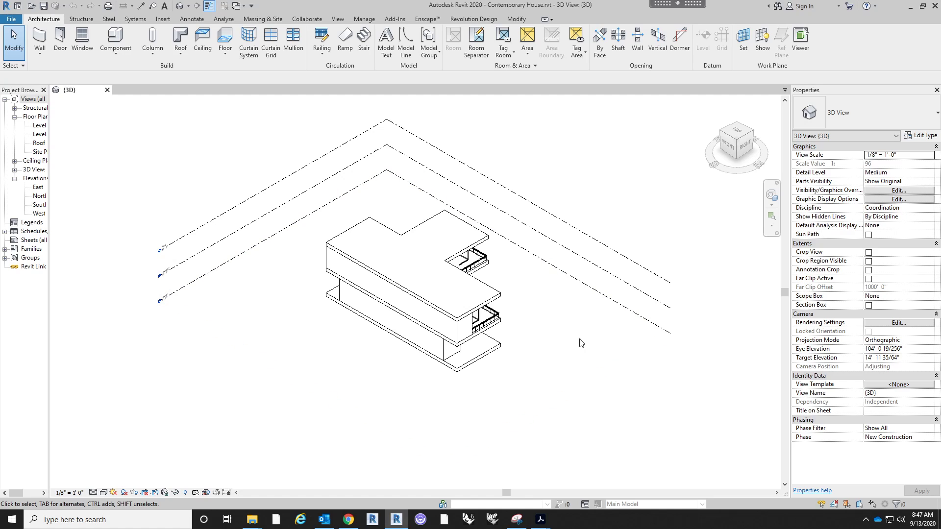
- Widen the Project Browser to make its full entry names readable and select the Sheets category
middle_click_drag(593, 368, 521, 311, "shift")
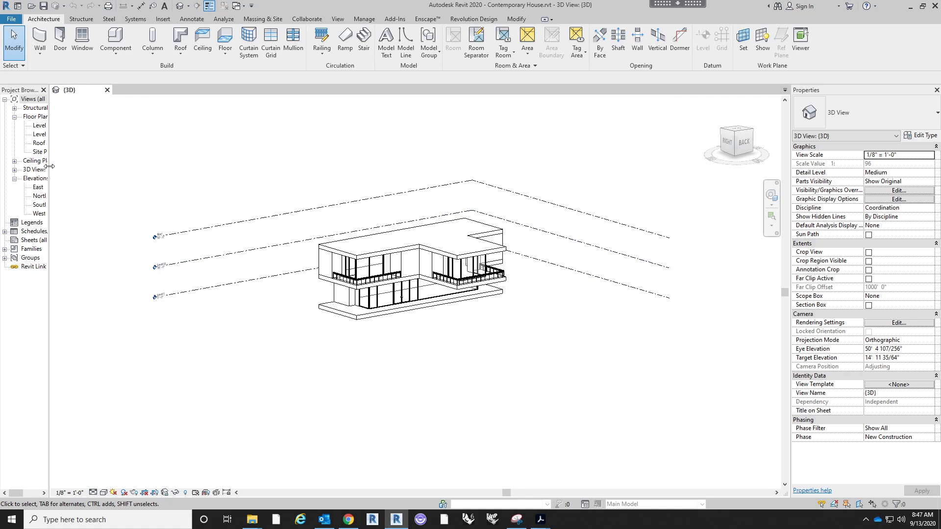
left_click_drag(49, 164, 116, 164)
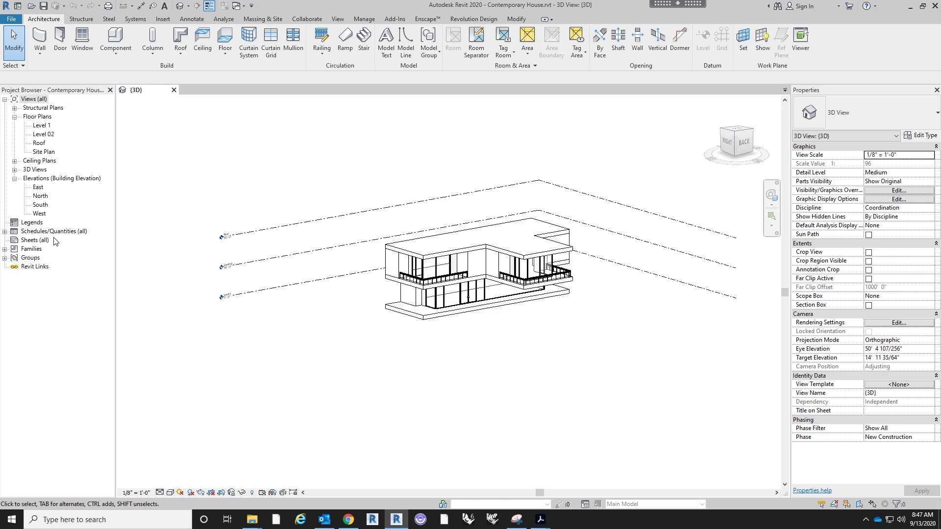
left_click(35, 241)
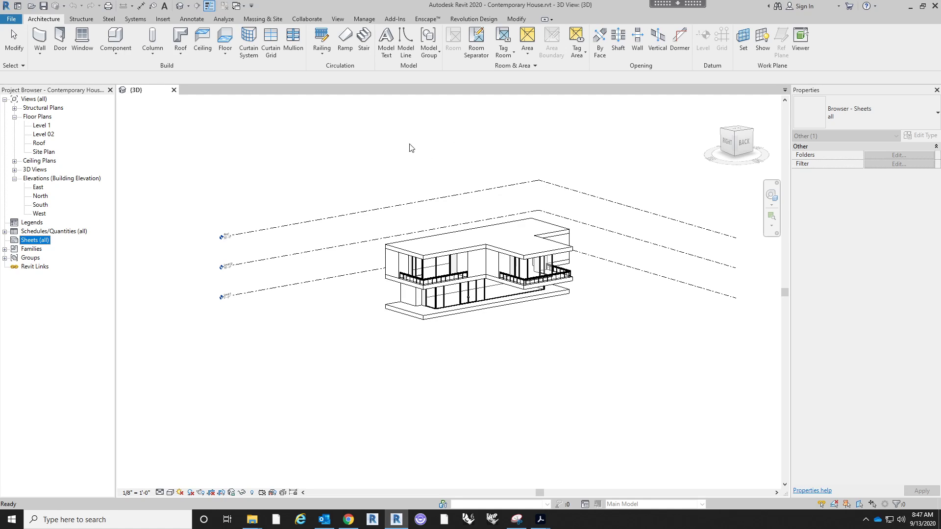
- Create a new sheet with the B 11 x 17 Horizontal titleblock
left_click(337, 20)
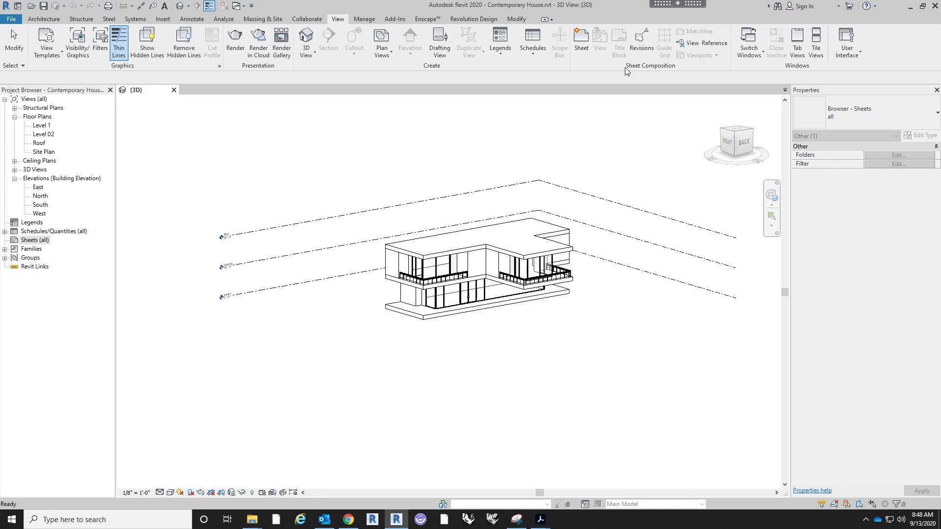
left_click(585, 44)
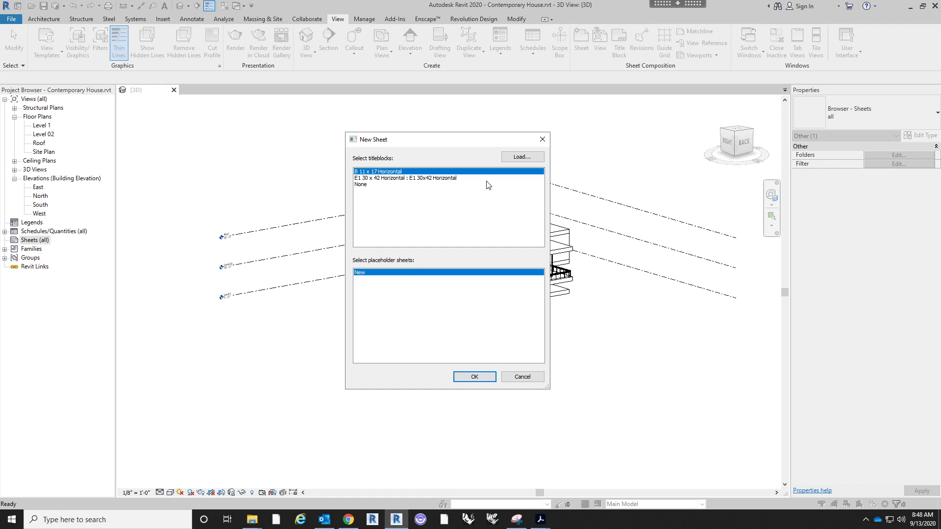
left_click_drag(455, 141, 460, 123)
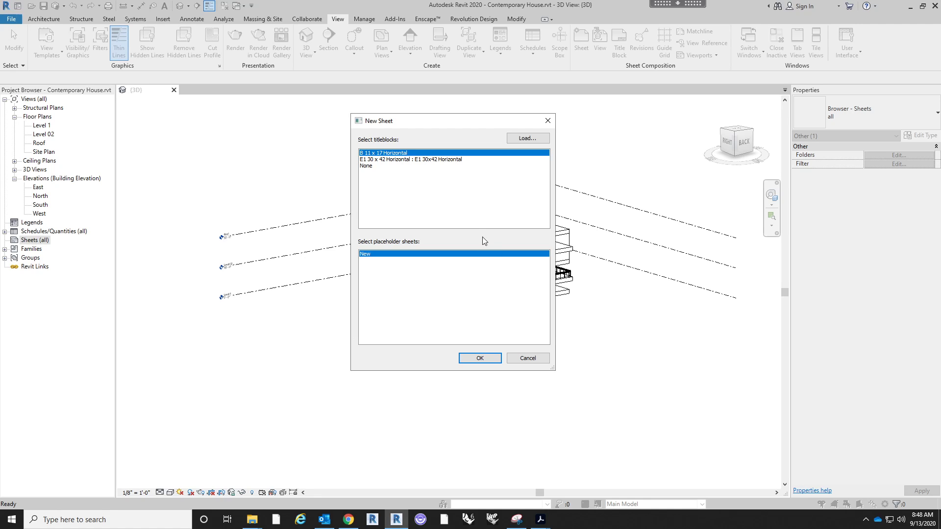
left_click(478, 360)
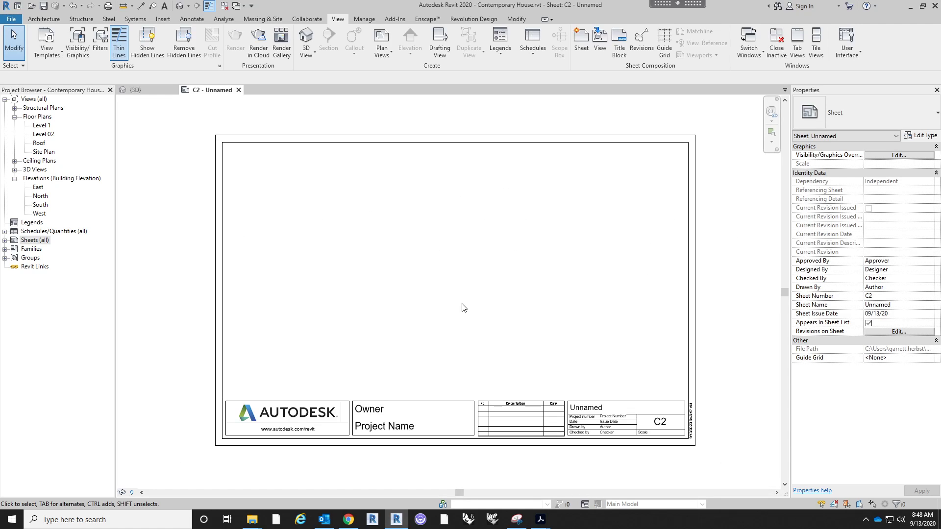
right_click(446, 298)
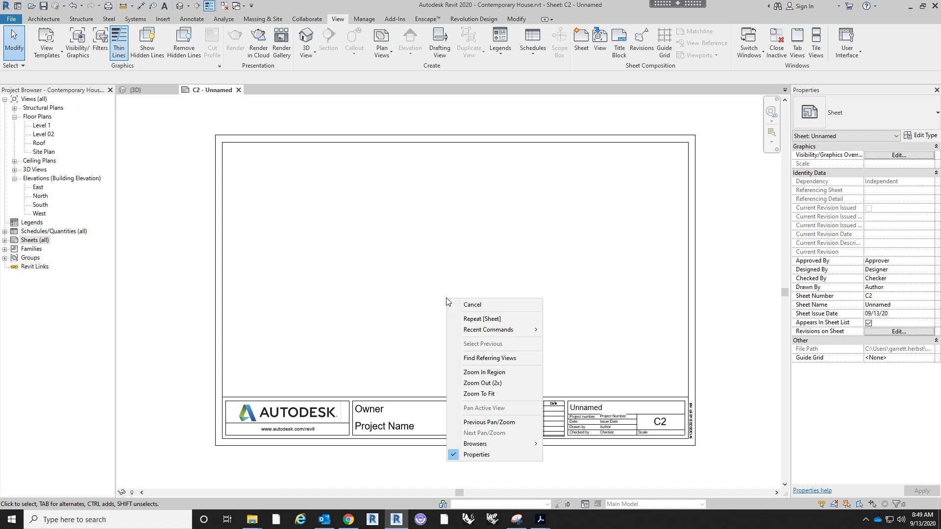
left_click(409, 297)
middle_click_drag(562, 358, 564, 360)
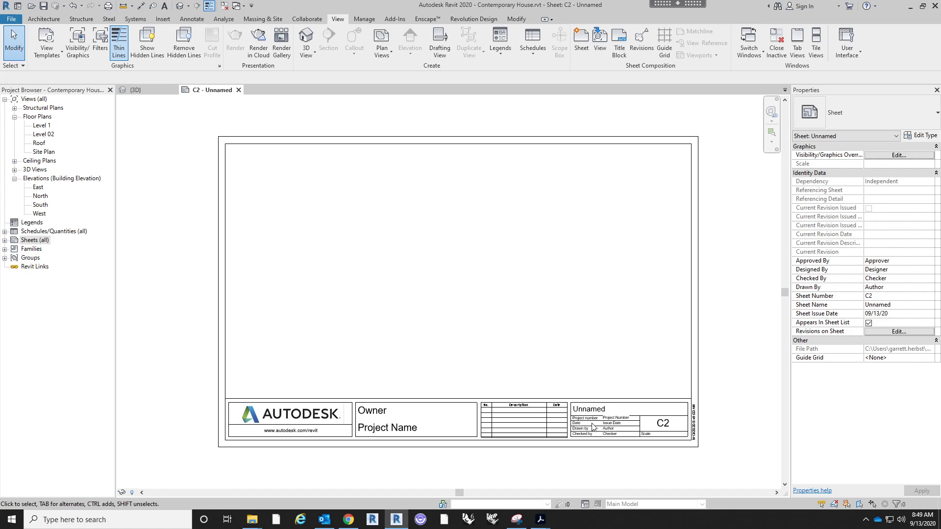
scroll(578, 345, "down", 2)
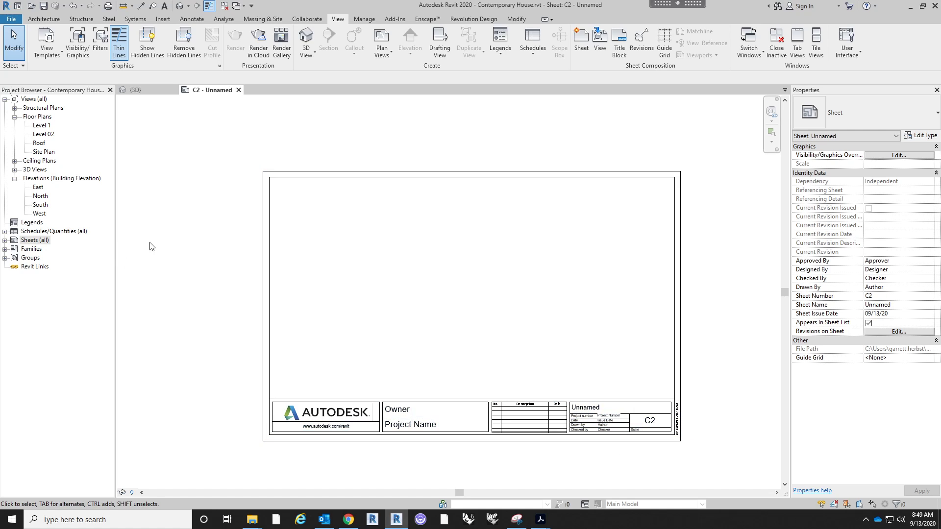
- Expand the Sheets list and rename the new sheet with number A100 and name FLOOR PLANS
left_click(4, 241)
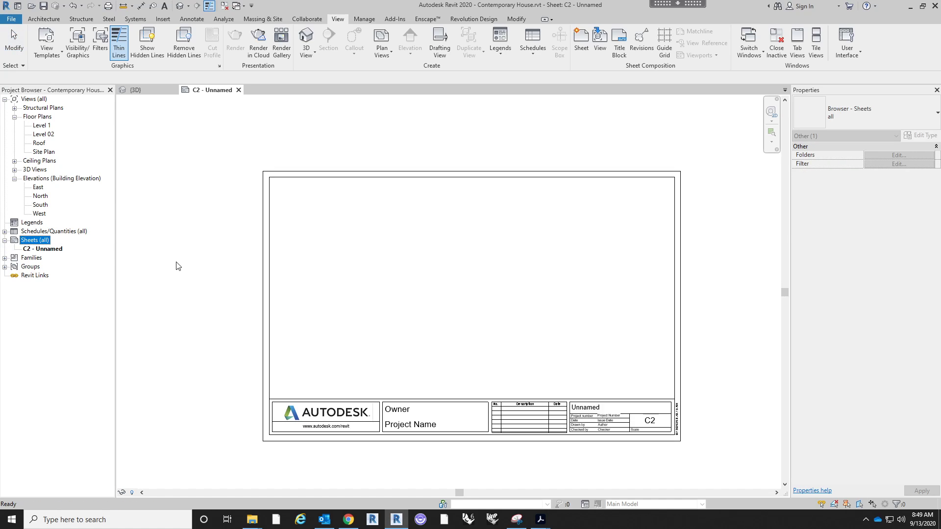
left_click(547, 424)
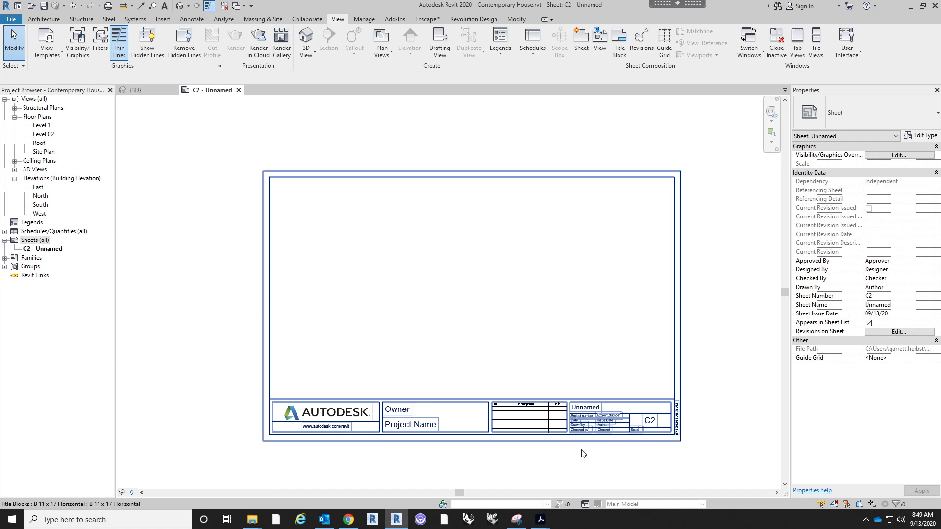
middle_click_drag(594, 463, 593, 437)
scroll(687, 418, "up", 4)
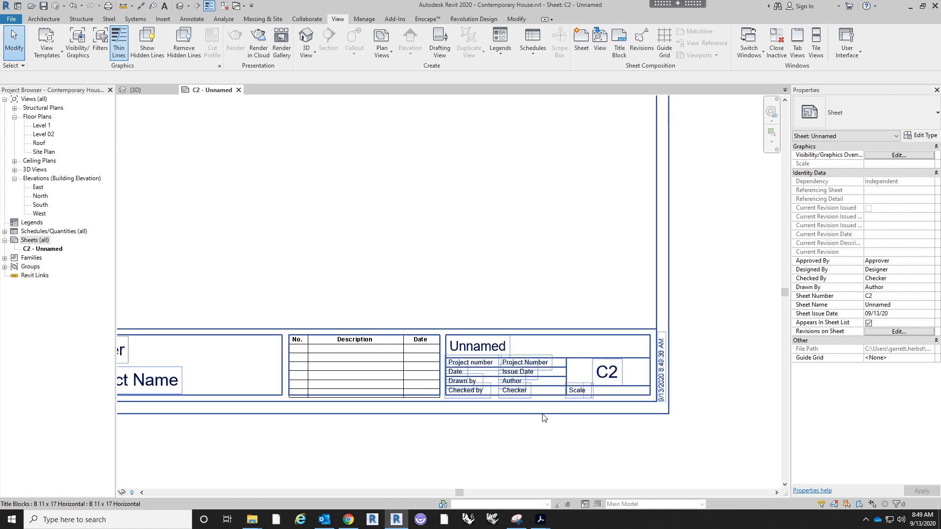
scroll(541, 414, "up", 2)
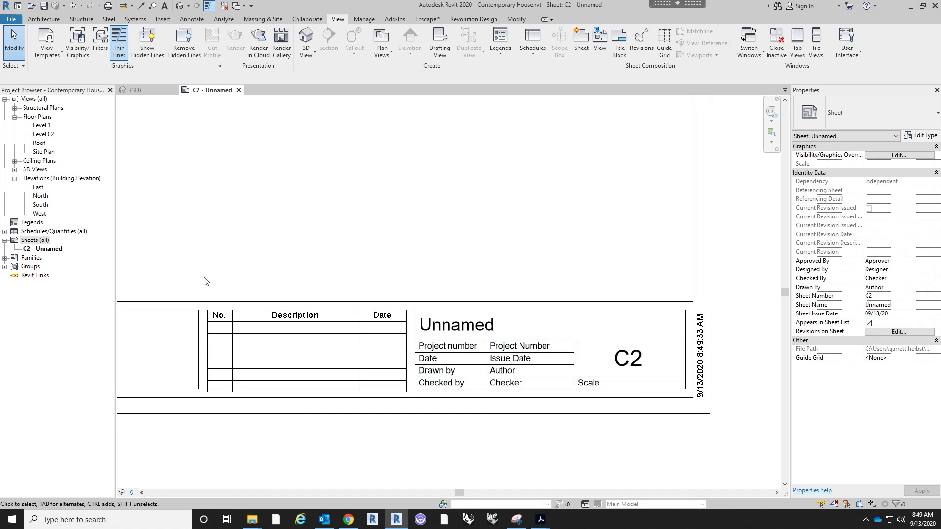
right_click(28, 249)
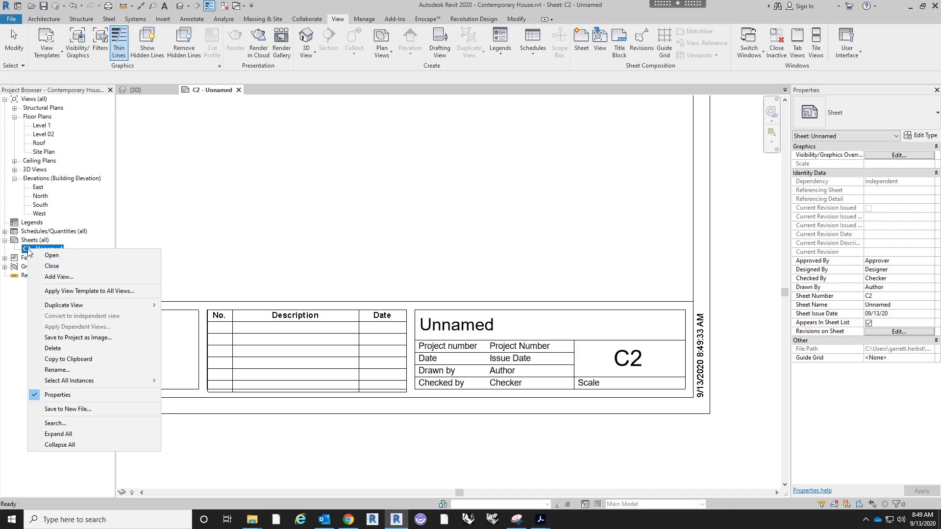
left_click(71, 370)
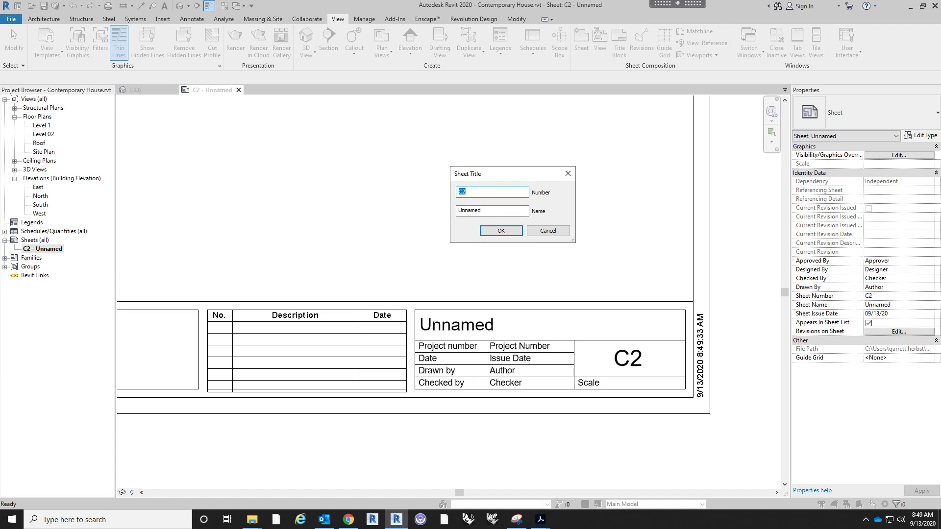
type("A100")
key("Tab")
type("FLOO")
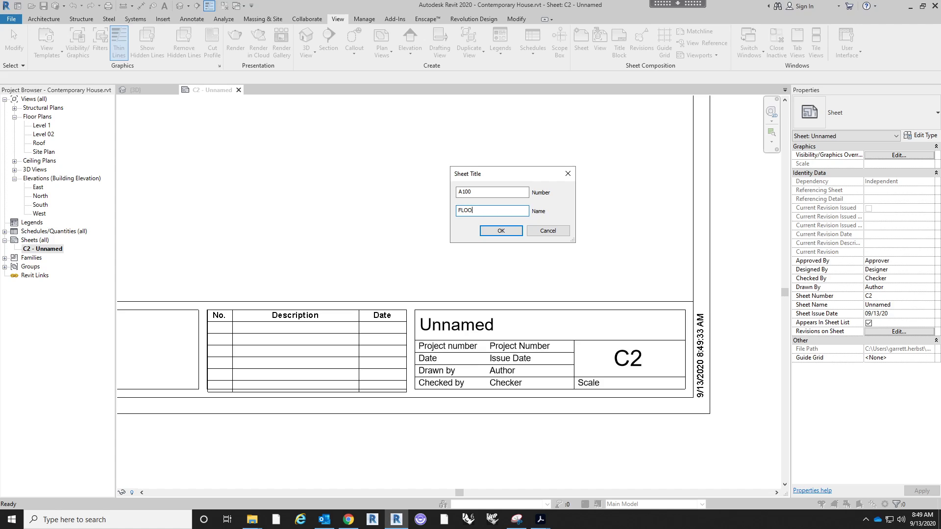
type("R PLANS")
key("Return")
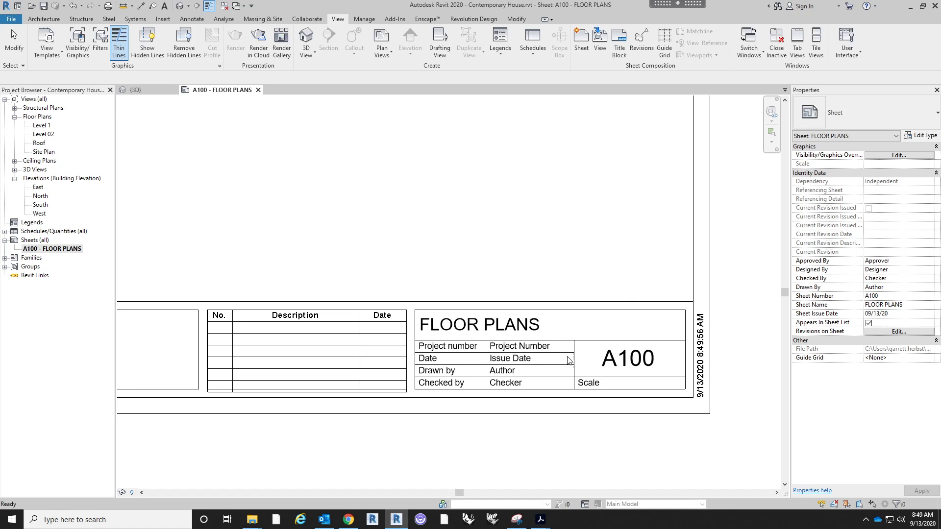
scroll(597, 382, "down", 4)
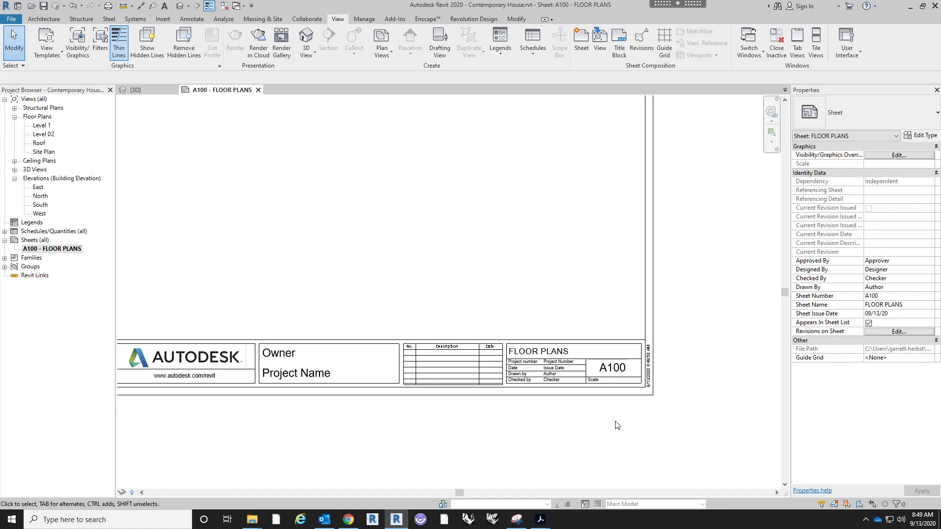
middle_click_drag(597, 412, 543, 398)
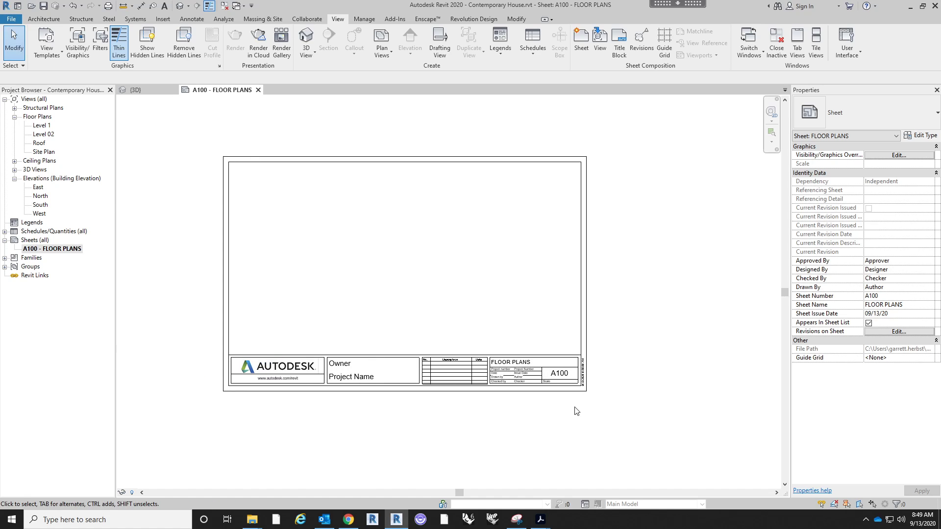
- Add a second sheet after A100, again using the B 11 x 17 Horizontal titleblock
left_click(72, 249)
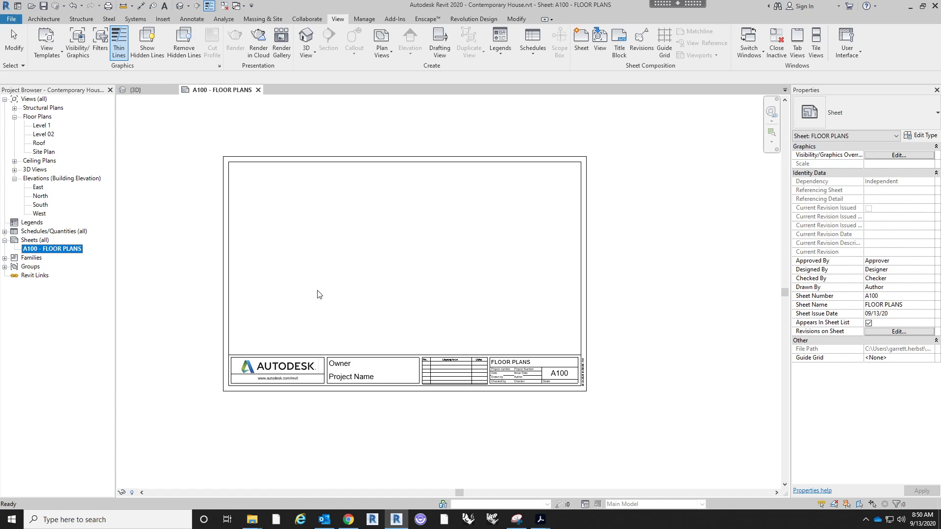
left_click(577, 44)
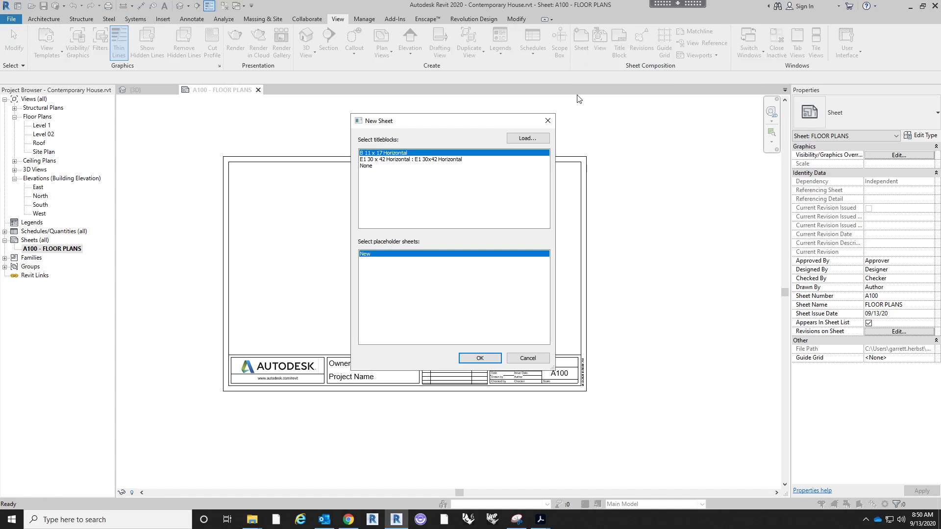
left_click(480, 360)
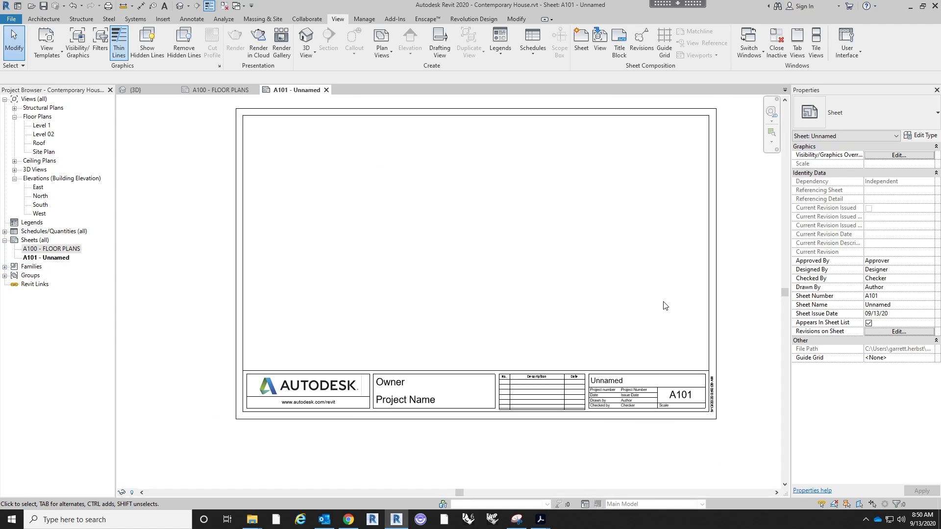
- Set the owner text in the A101 sheet's titleblock to UNCC
scroll(719, 418, "up", 1)
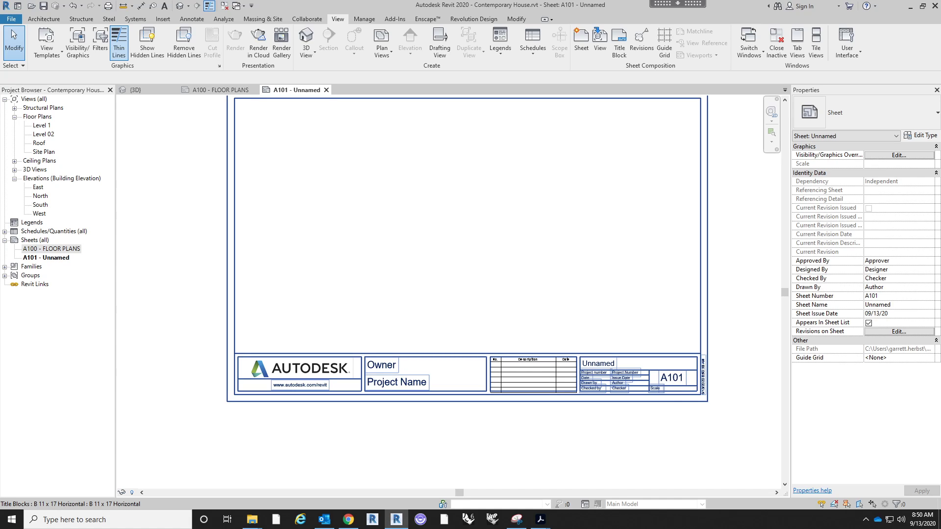
middle_click_drag(451, 431, 449, 458)
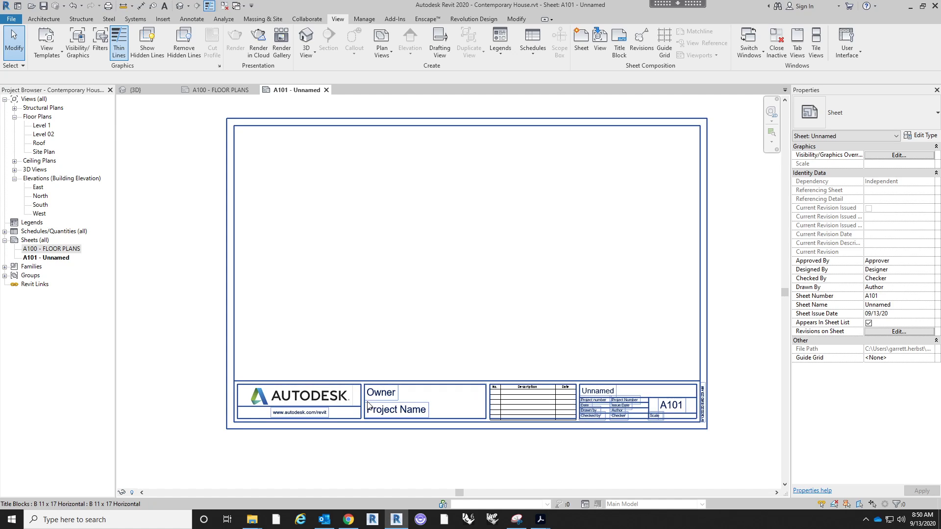
middle_click_drag(390, 365, 388, 331)
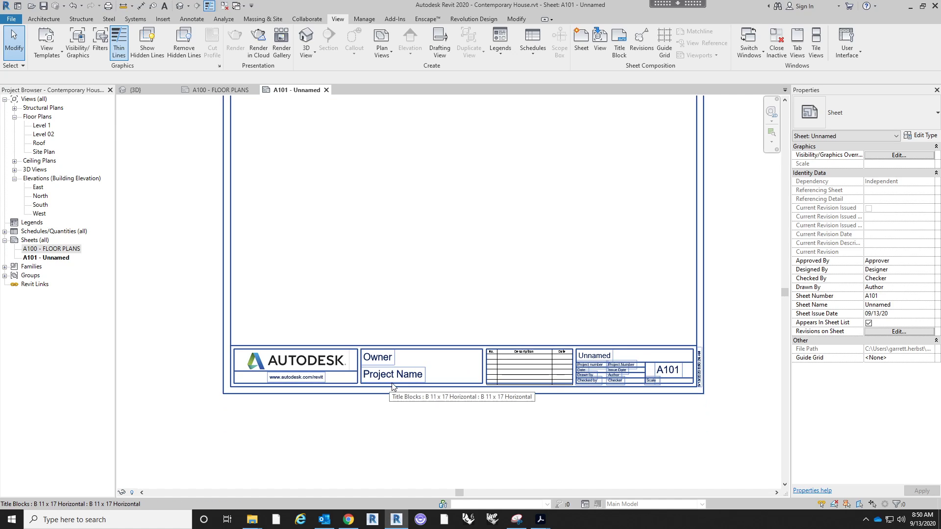
left_click(387, 359)
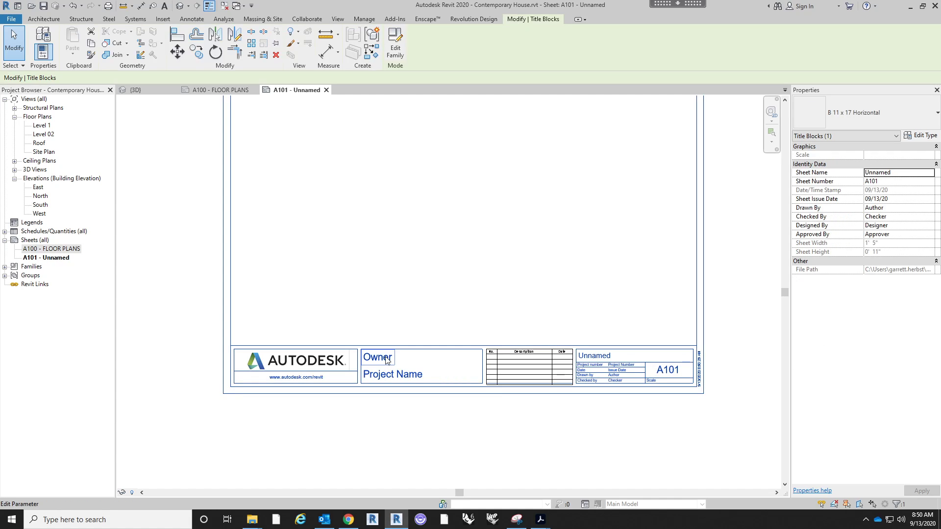
left_click(386, 359)
double_click(387, 359)
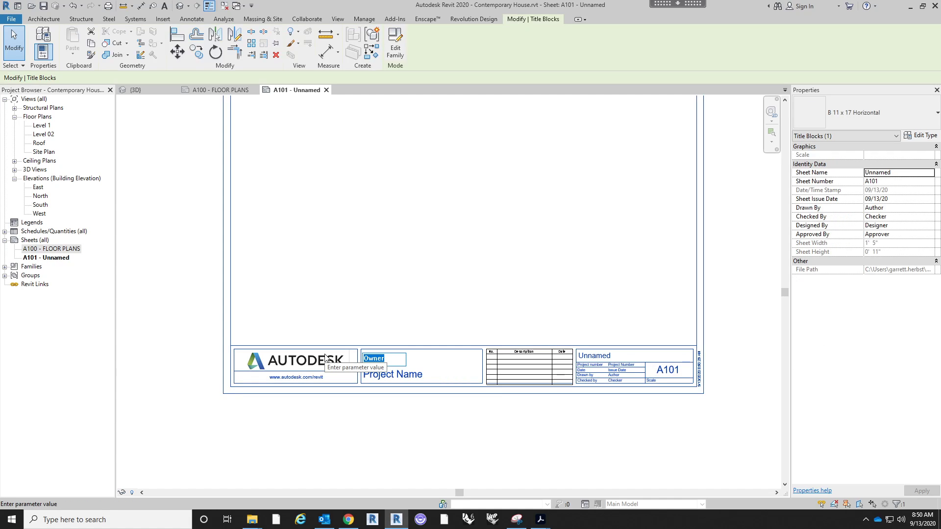
type("UNCC")
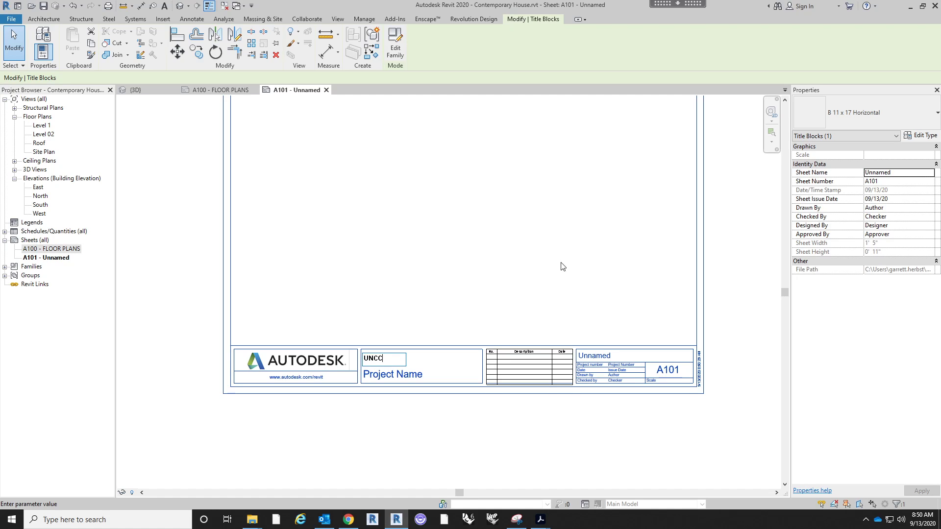
left_click(524, 250)
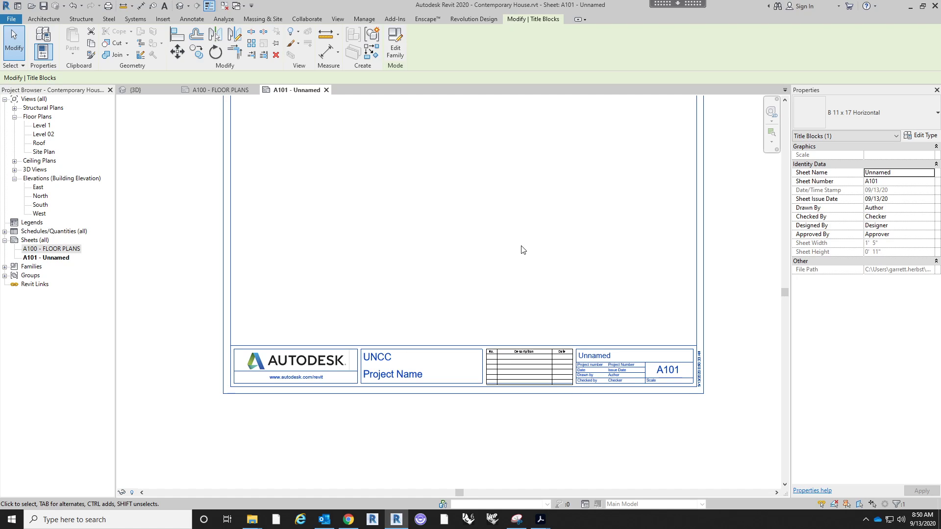
- Open sheet A100 - FLOOR PLANS and check the owner text in its titleblock
left_click(66, 249)
left_click(67, 249)
left_click(552, 235)
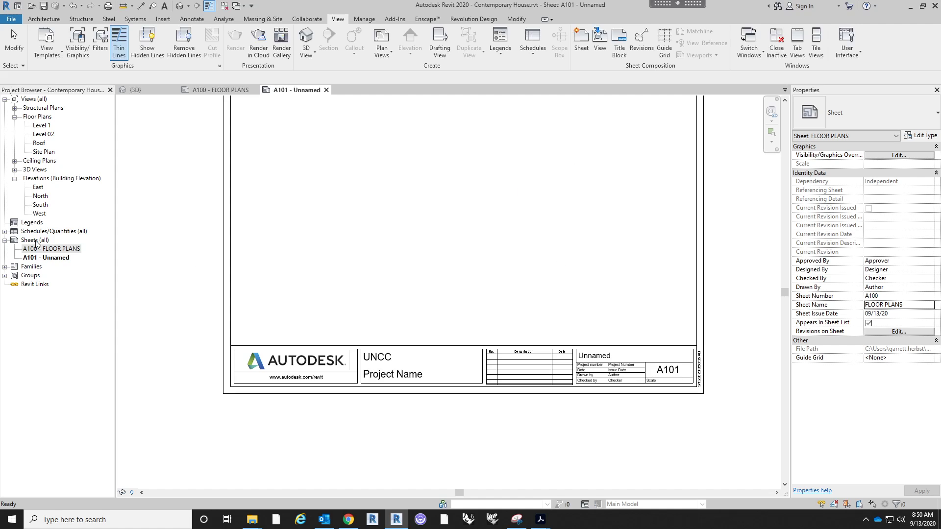
double_click(35, 250)
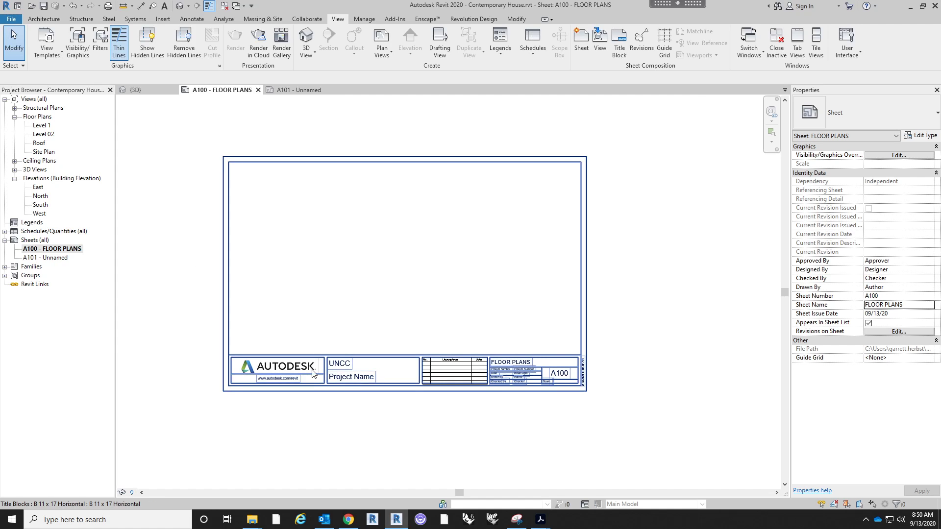
scroll(452, 387, "down", 2)
middle_click_drag(570, 422, 536, 432)
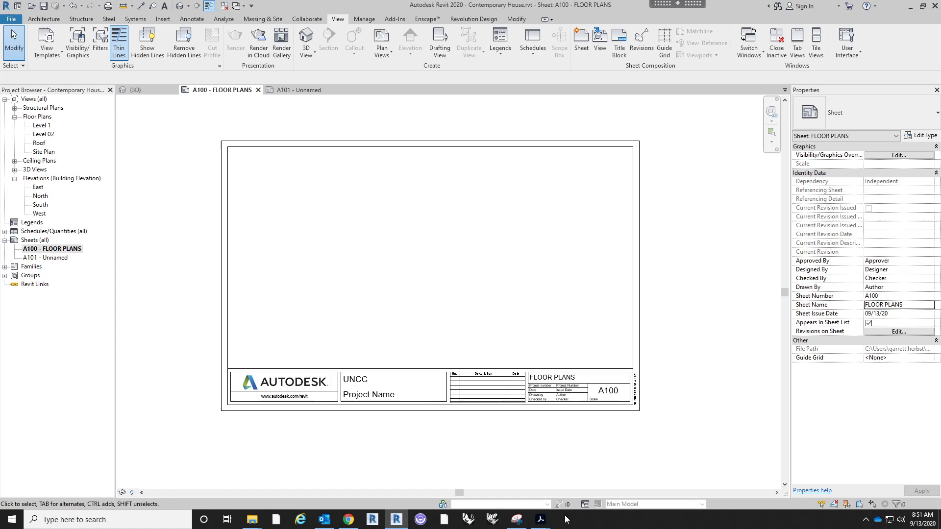
middle_click_drag(533, 295, 565, 301)
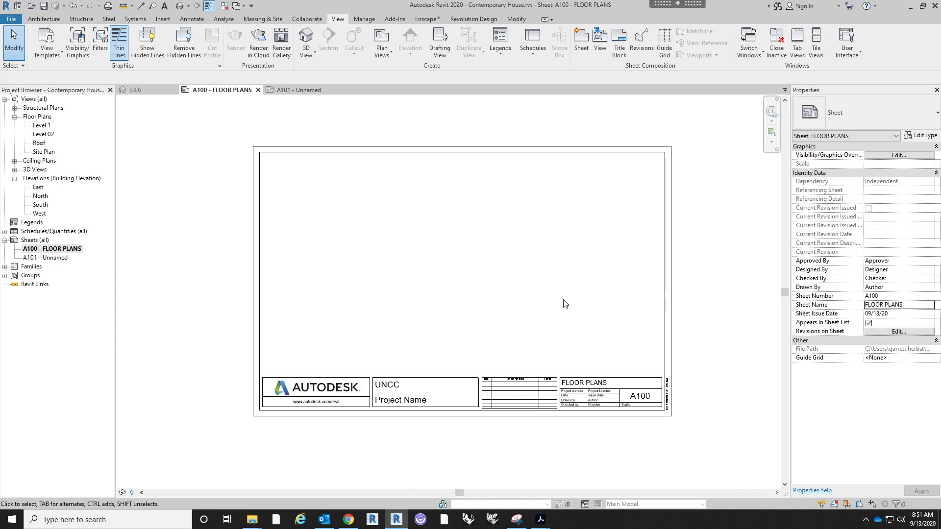
- Open the B 11 x 17 Horizontal titleblock family for editing and inspect its sheet number label
left_click(572, 395)
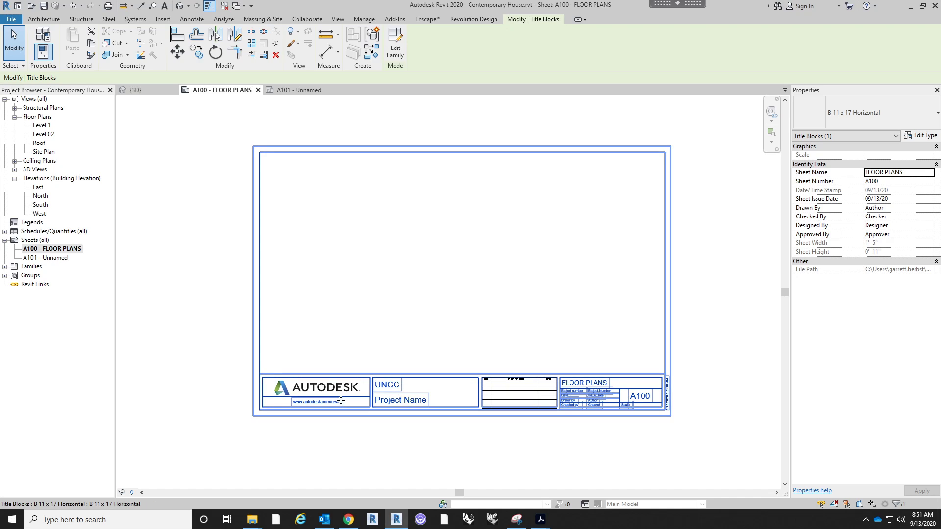
left_click(394, 48)
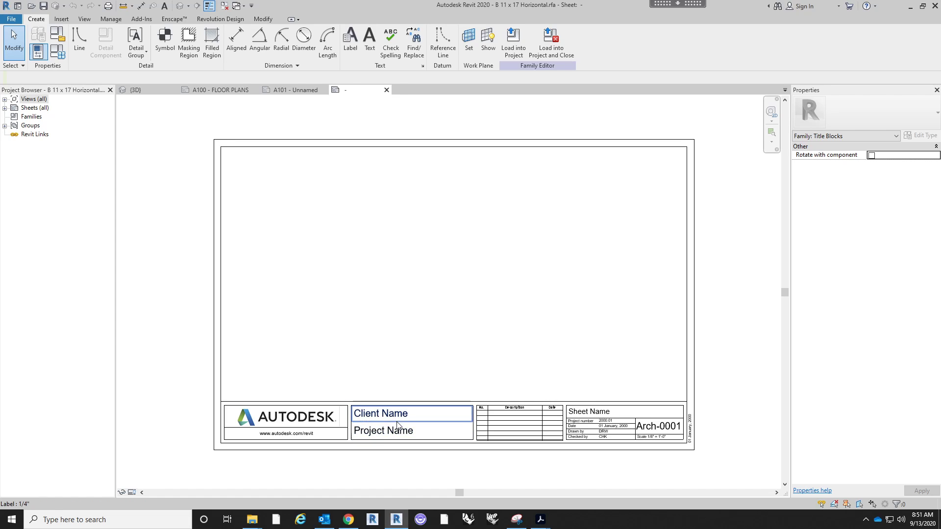
left_click(660, 430)
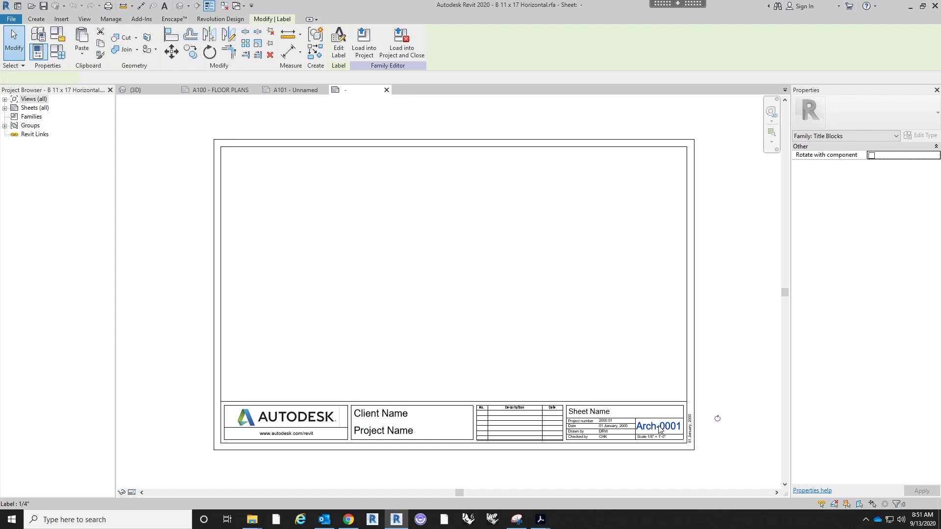
left_click(620, 379)
middle_click_drag(542, 306, 525, 310)
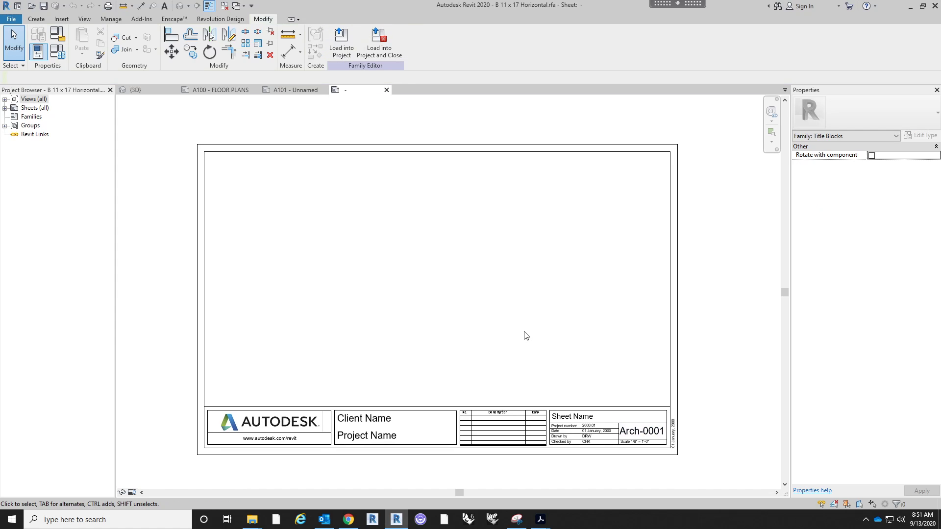
scroll(526, 336, "down", 1)
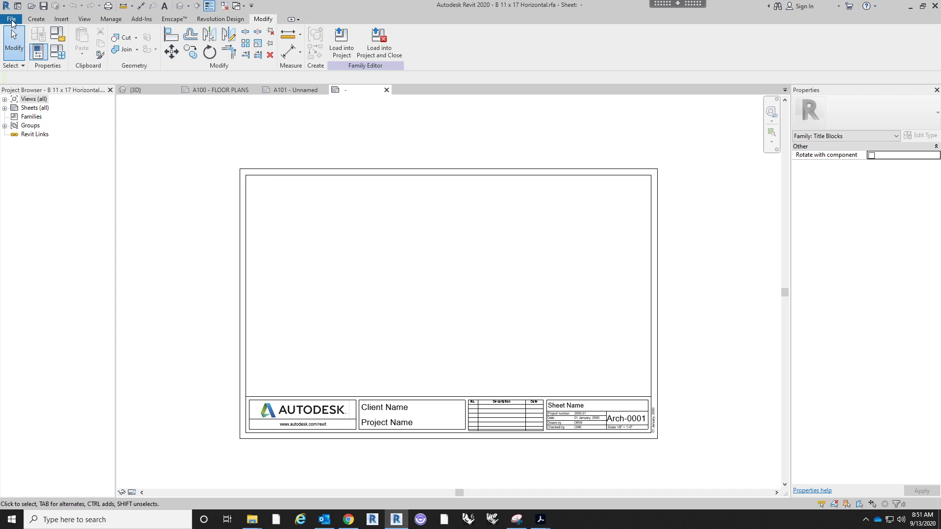
- Save the titleblock as a new family file named BLANK - 24x36 in the 02_Comp Practice Fall 2020 folder, keeping the default save options
left_click(12, 20)
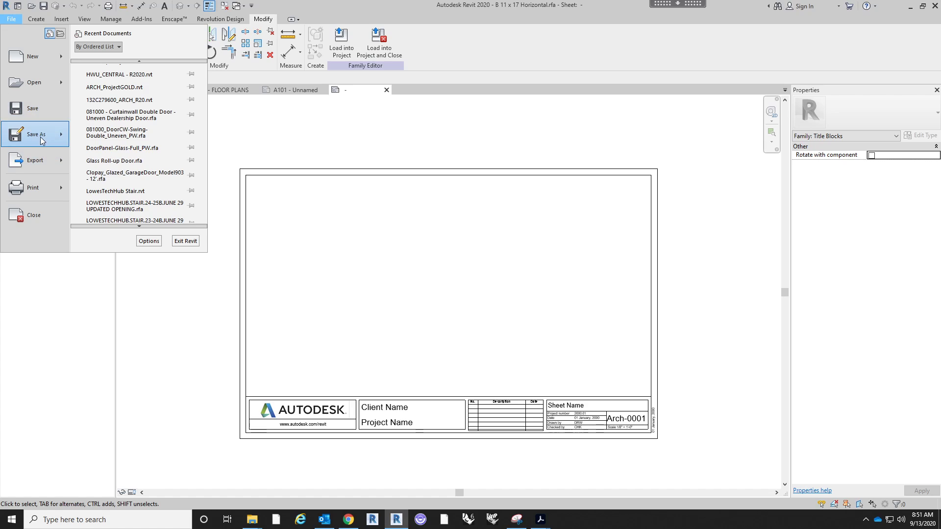
mouse_move(41, 141)
left_click(141, 126)
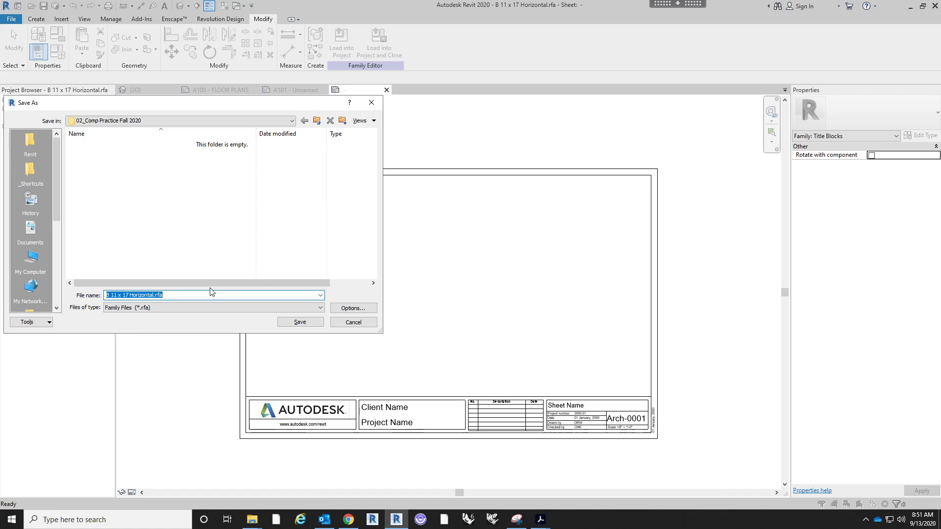
type("24x36")
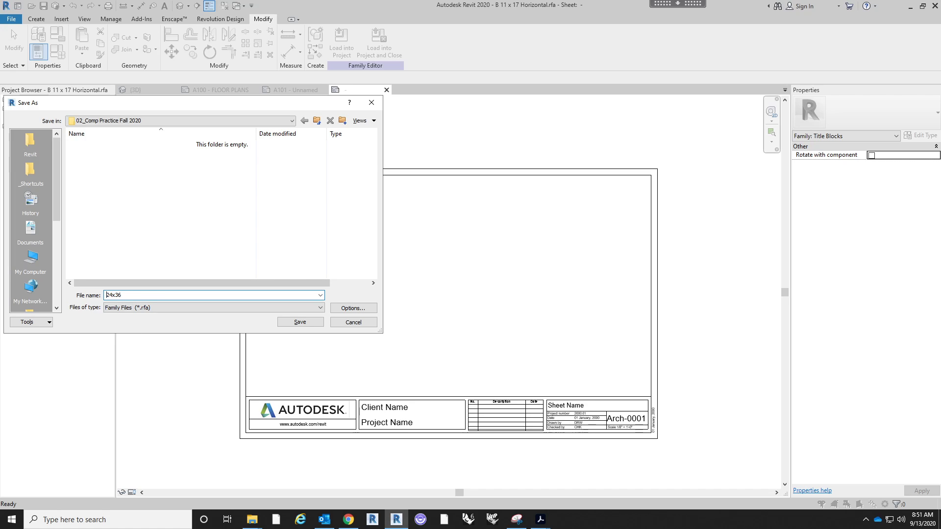
type("BLANK")
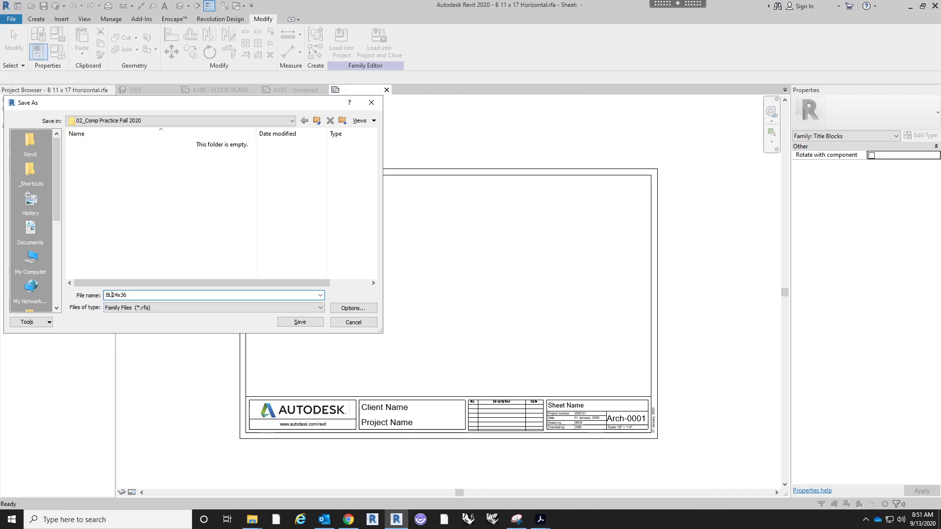
type(" -")
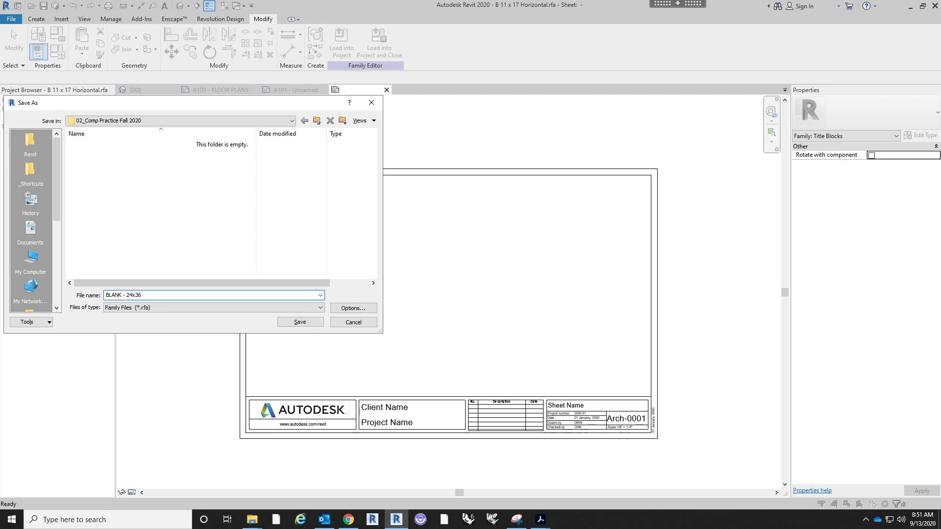
left_click(352, 308)
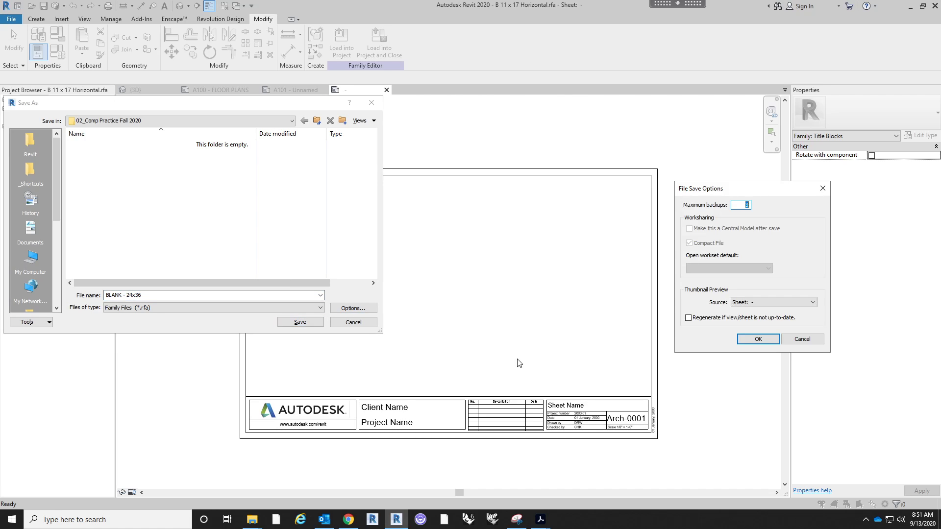
left_click(767, 339)
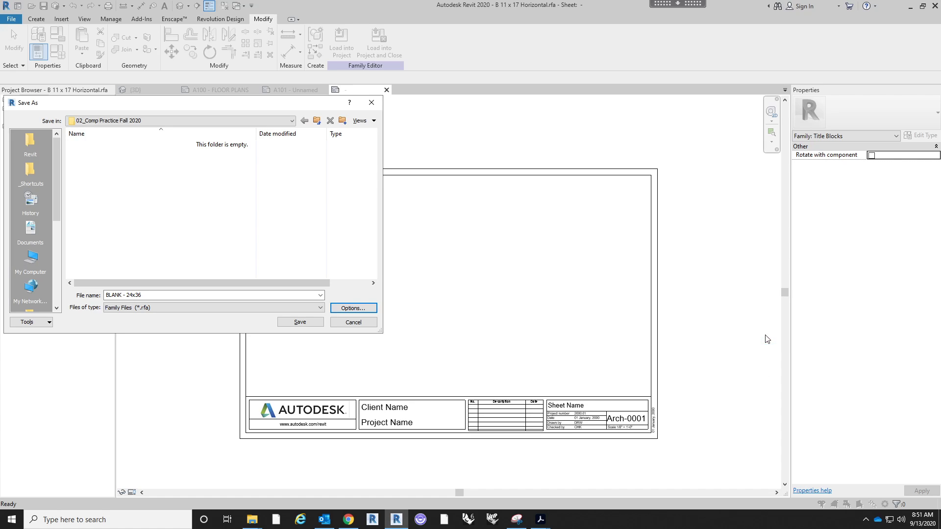
left_click(289, 322)
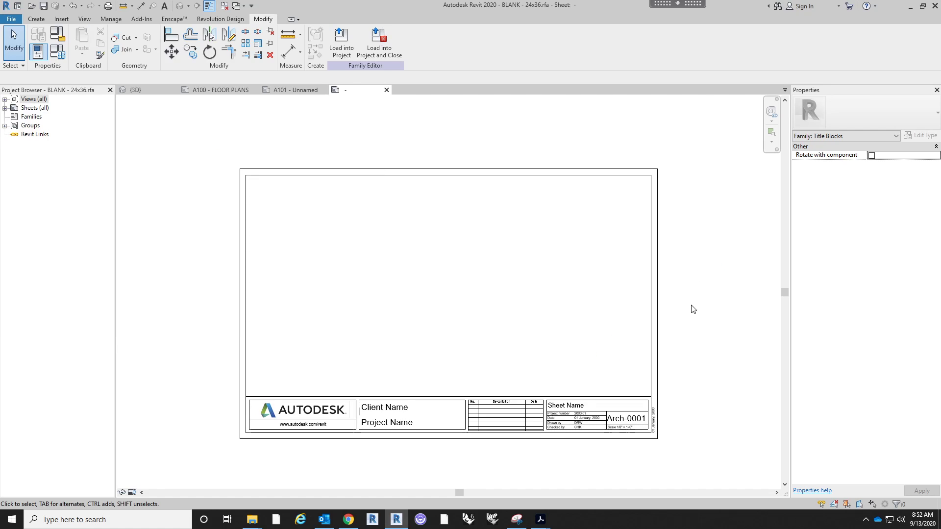
- Delete the logo, labels, revision table and inner border lines, leaving only the outer sheet rectangle
scroll(604, 201, "down", 1)
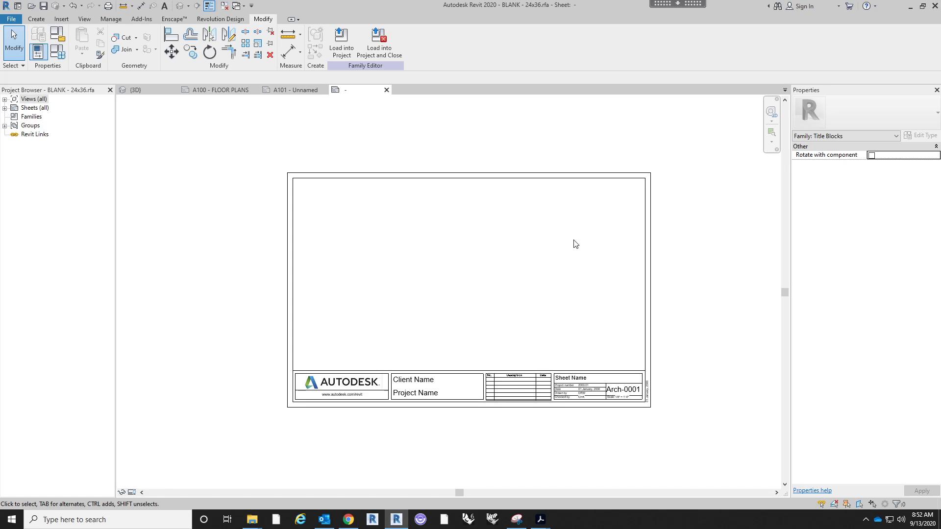
left_click_drag(239, 458, 660, 176)
left_click(441, 464)
left_click_drag(231, 338, 711, 410)
key("Delete")
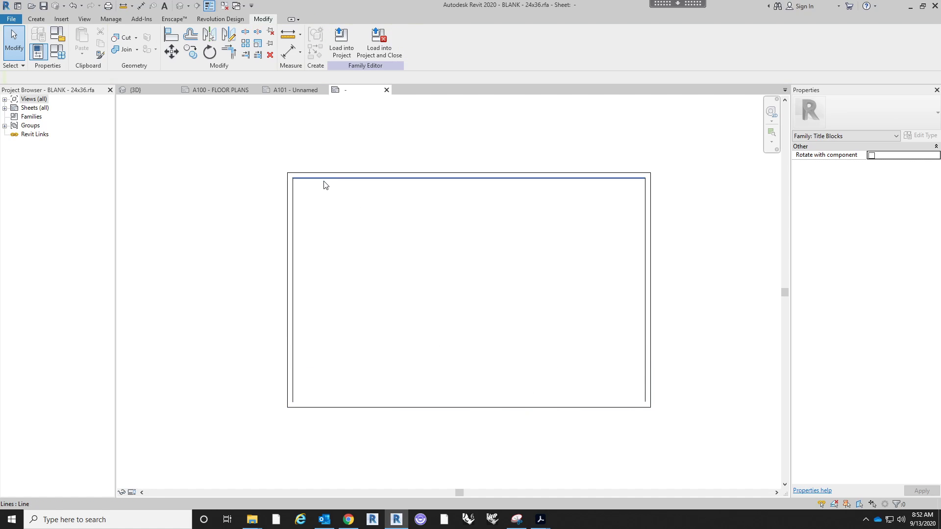
key("Tab")
left_click(323, 185)
key("Delete")
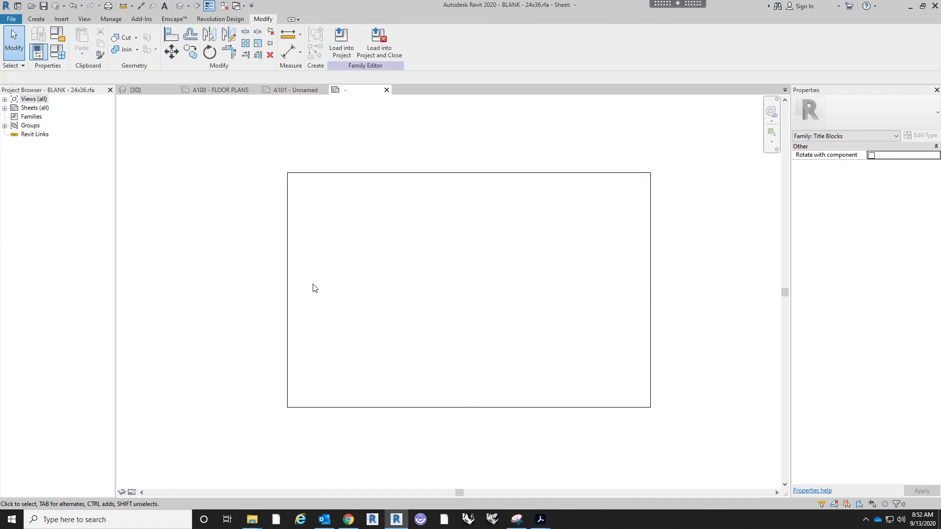
- Add aligned dimensions for the sheet rectangle's width above it and its height beside the left edge
left_click(288, 254)
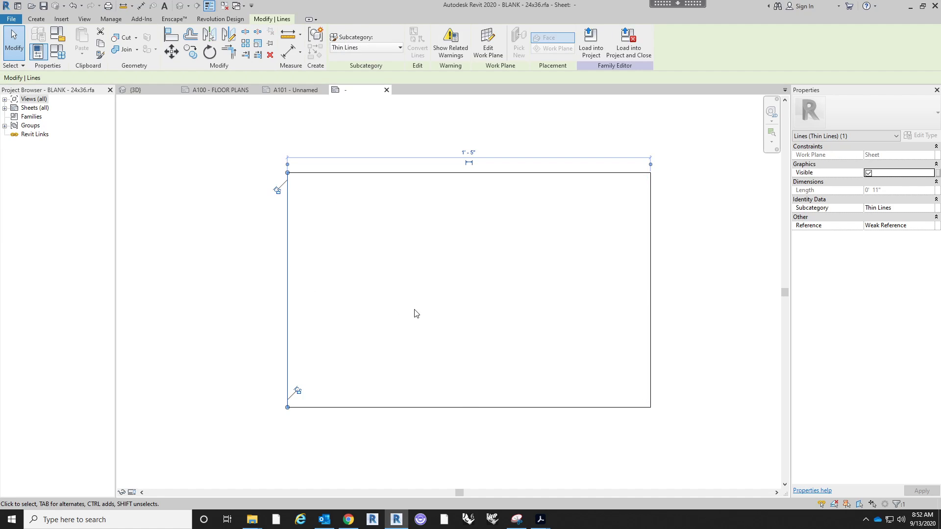
scroll(415, 314, "down", 1)
left_click(414, 314)
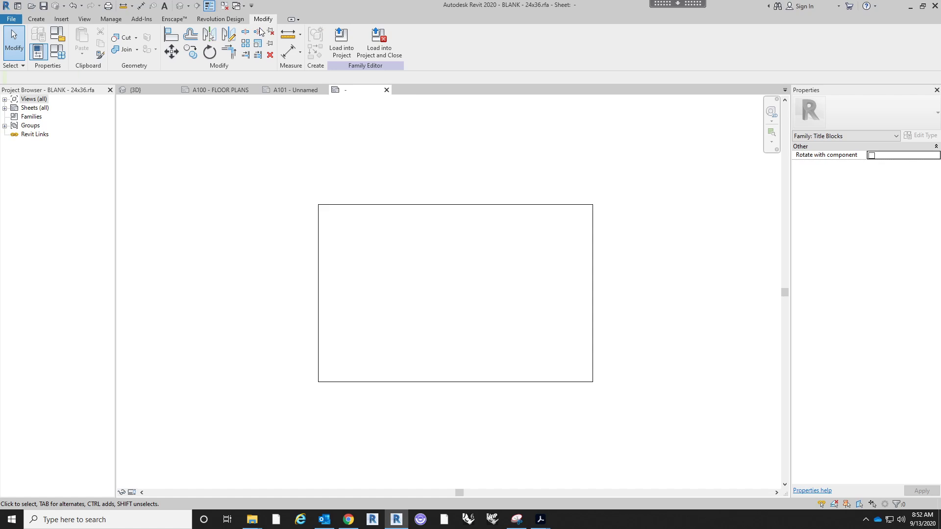
left_click(289, 51)
mouse_move(498, 193)
middle_mouse_down()
mouse_move(475, 162)
mouse_move(505, 204)
middle_mouse_up()
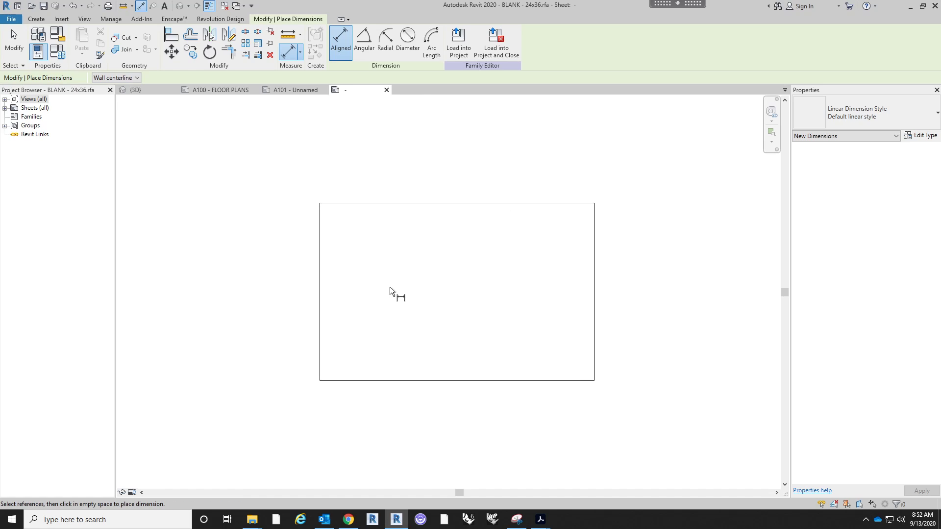
left_click(319, 227)
left_click(592, 223)
left_click(542, 179)
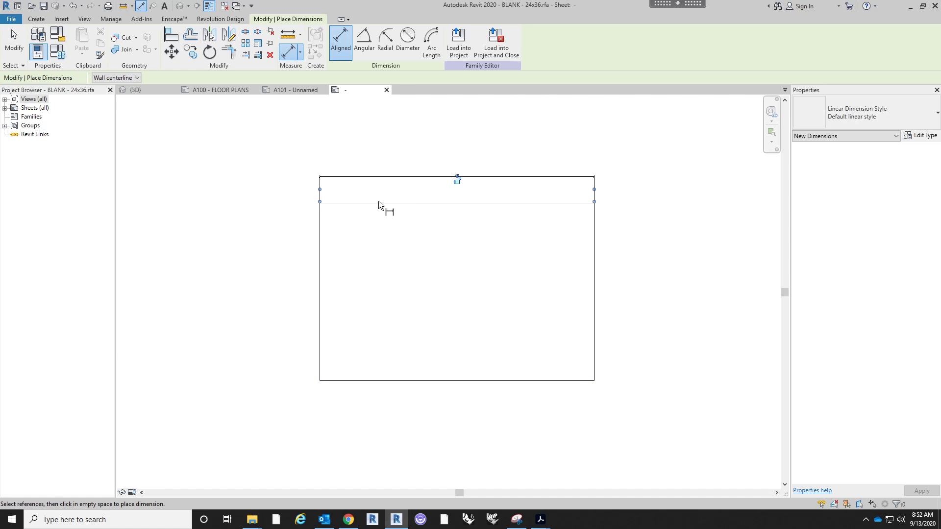
left_click(378, 202)
left_click(351, 380)
left_click(282, 373)
key("Escape")
key("Escape")
- Set the sheet rectangle's width to 36 inches by moving its right edge line
scroll(607, 237, "up", 2)
left_click(613, 260)
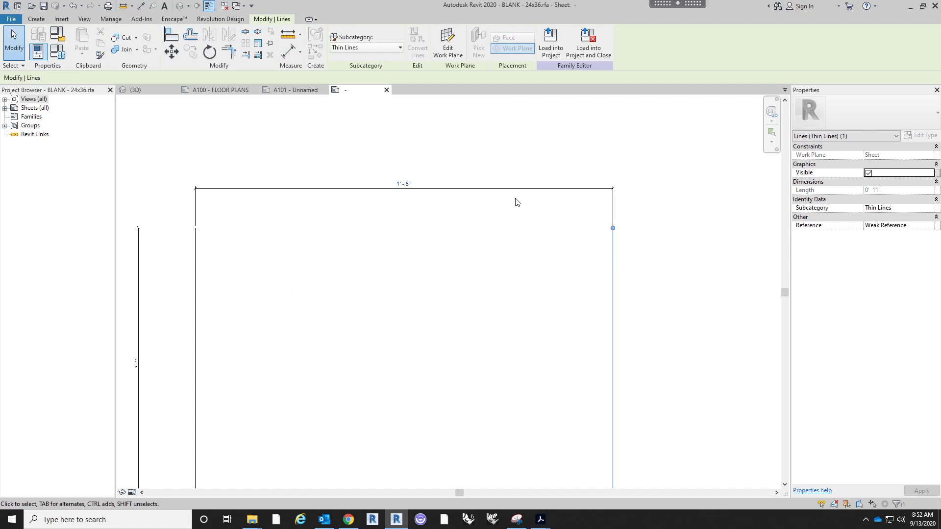
left_click(403, 180)
type("36")
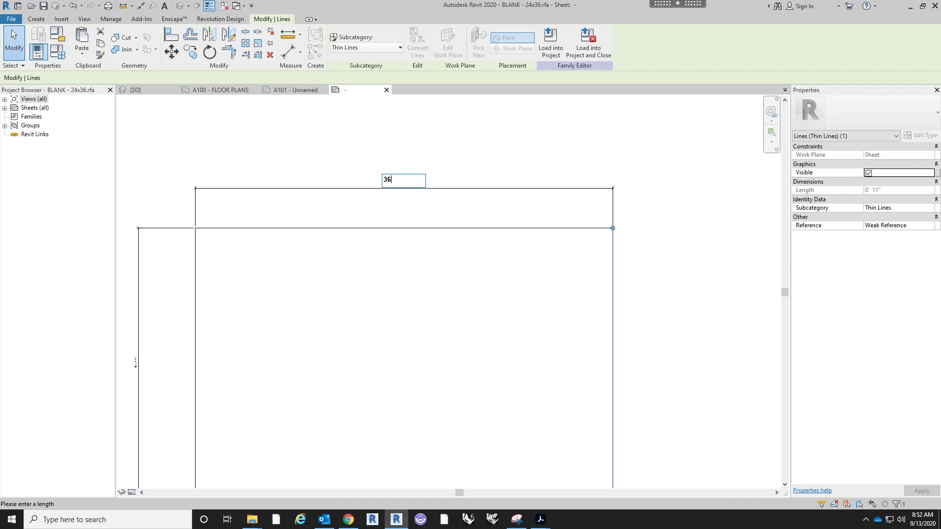
key("Return")
scroll(407, 162, "down", 2)
scroll(408, 296, "down", 2)
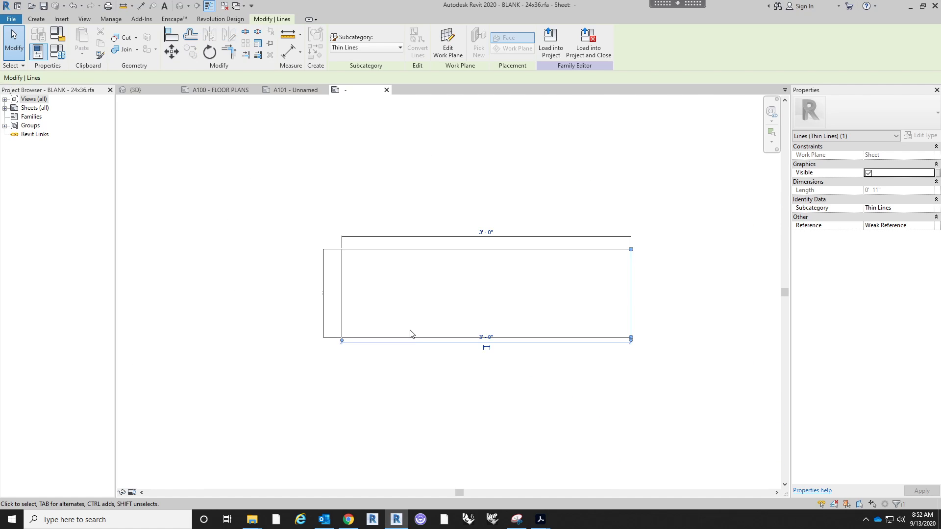
- Set the sheet rectangle's height to 2 feet by moving its bottom edge line
left_click(410, 333)
left_click(408, 336)
left_click(319, 294)
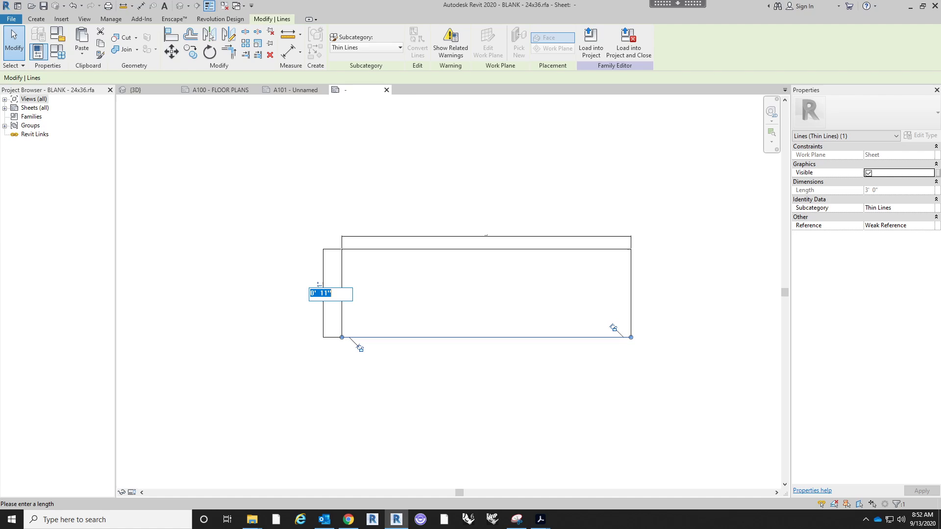
type("2")
key("Return")
left_click(320, 293)
scroll(382, 201, "down", 1)
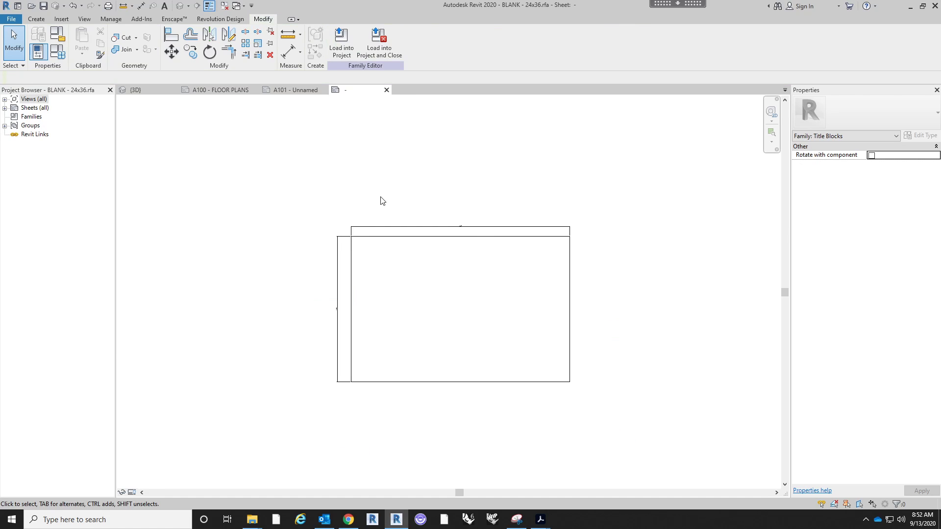
- Delete the width and height dimensions around the sheet rectangle and save the titleblock family
scroll(391, 204, "up", 2)
left_click_drag(430, 201, 412, 225)
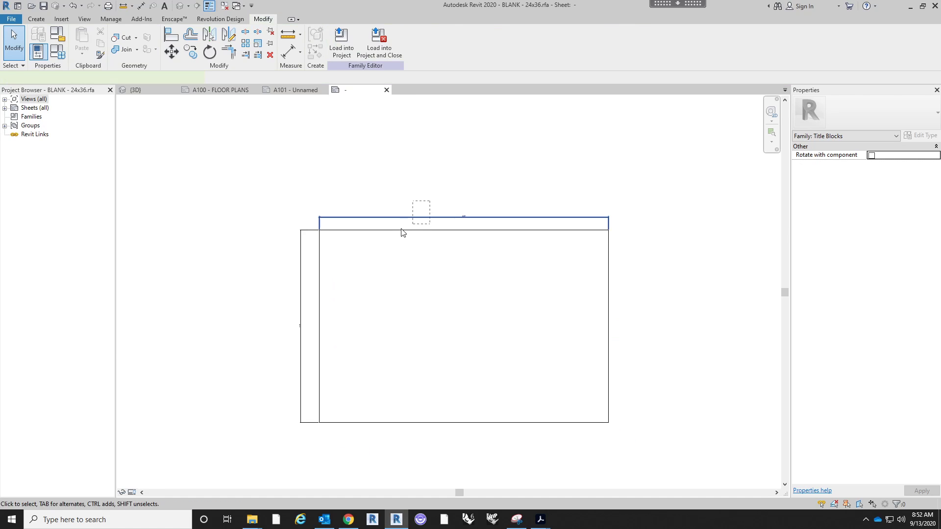
key("Delete")
left_click(301, 260)
key("Delete")
middle_click_drag(447, 316, 437, 256)
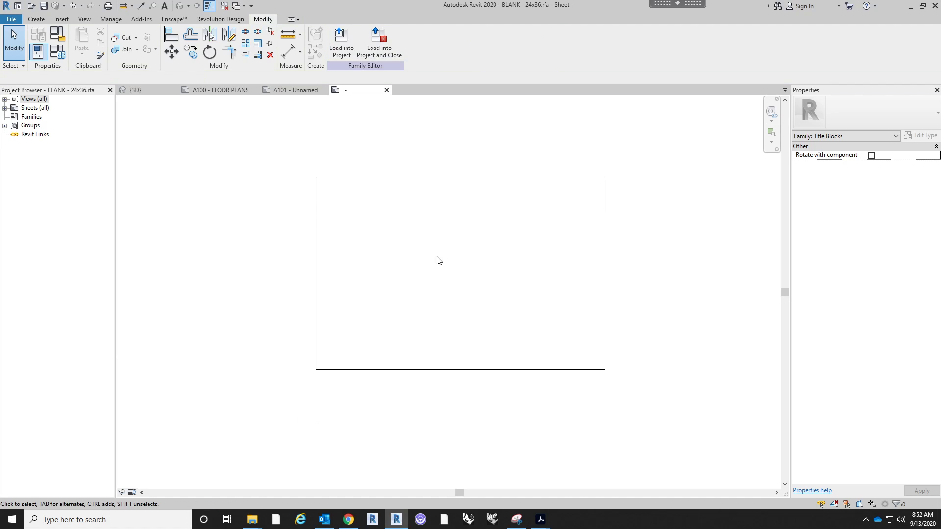
left_click(43, 5)
- Close all inactive views, keeping the titleblock family's sheet view open
left_click(85, 19)
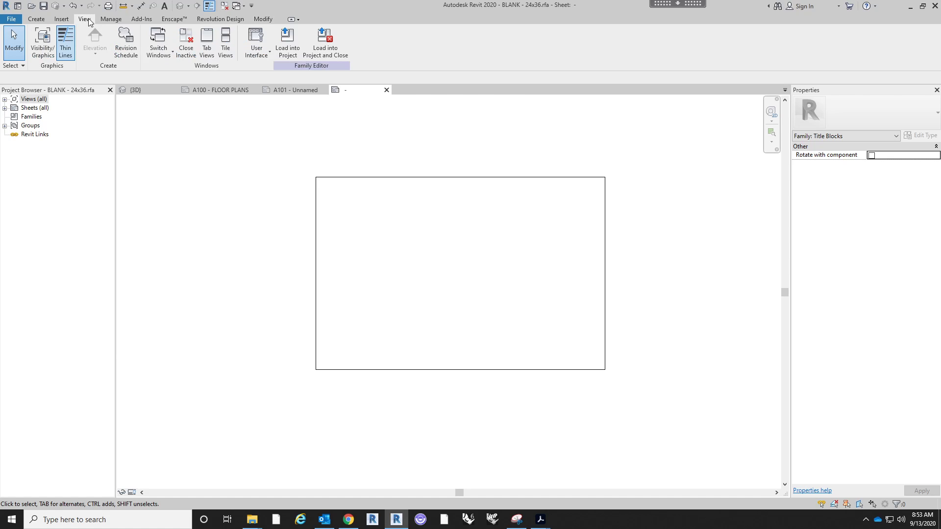
left_click(189, 49)
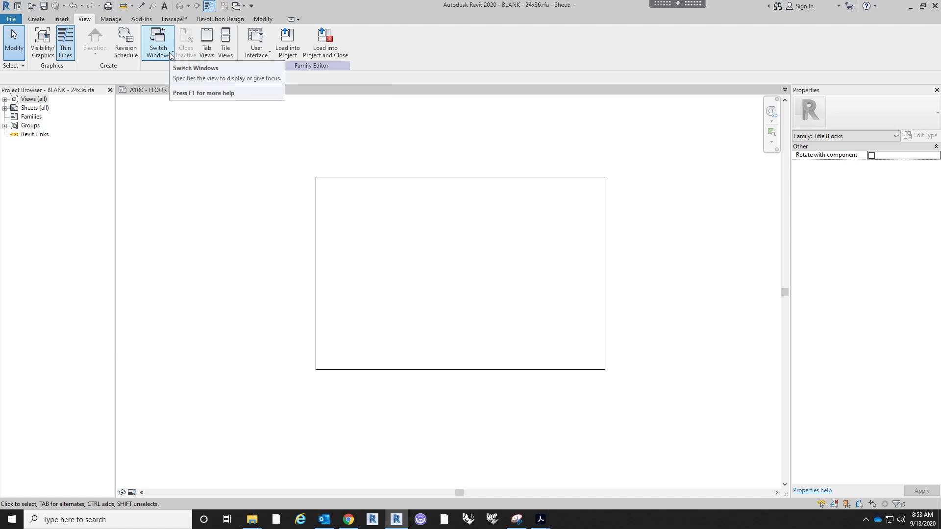
left_click(169, 52)
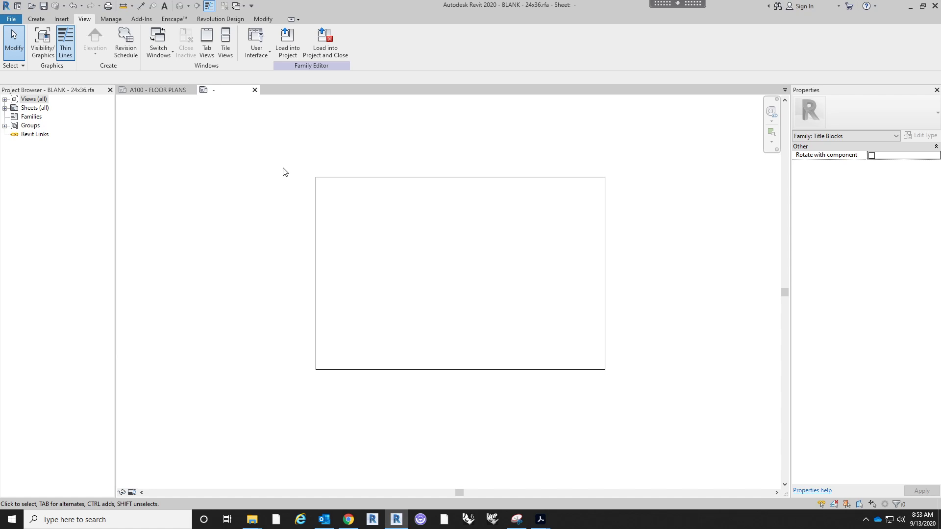
- Load the BLANK - 24x36 titleblock into the project, closing the family, and place it around the existing titleblock on sheet A100
left_click(288, 54)
left_click(326, 43)
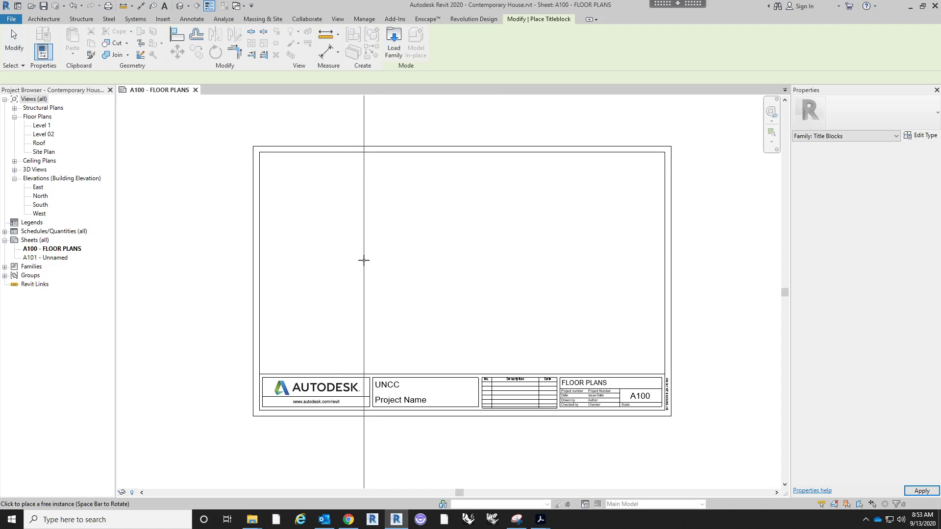
scroll(365, 259, "down", 5)
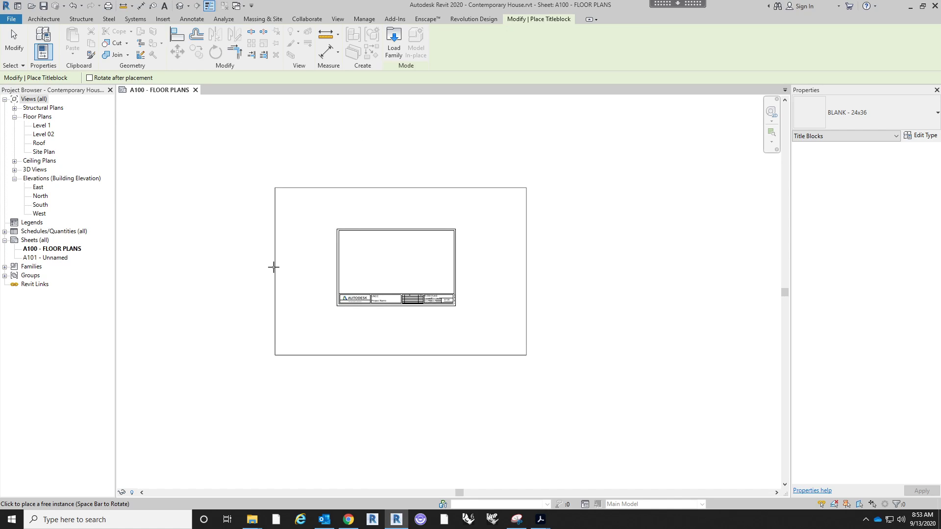
left_click(256, 268)
key("Escape")
- Delete the old B 11 x 17 Horizontal titleblock from sheet A100
left_click(337, 279)
key("Delete")
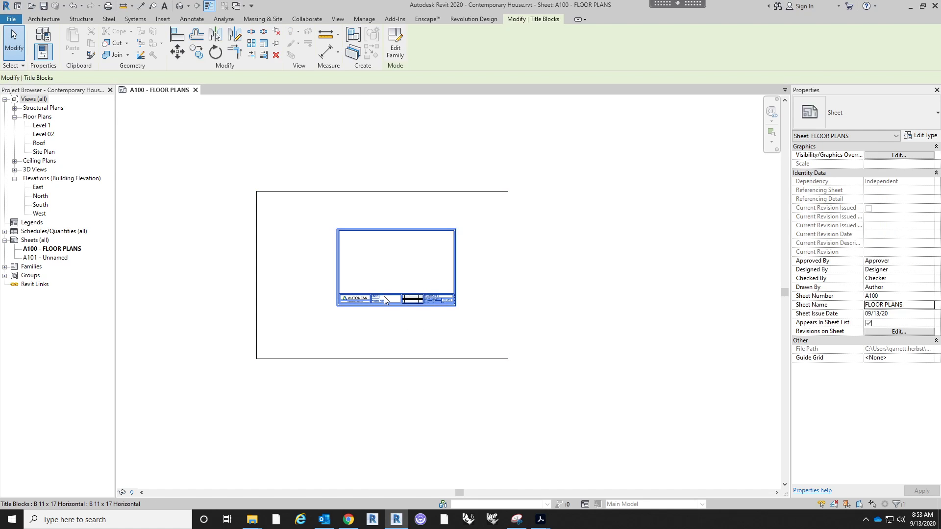
middle_click_drag(297, 228, 327, 251)
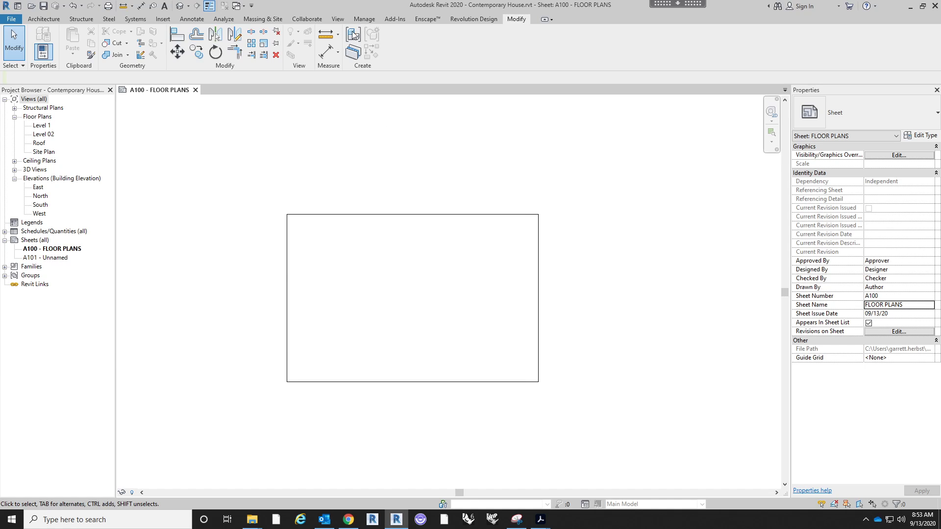
- Create a new sheet using the BLANK - 24x36 titleblock
left_click(340, 21)
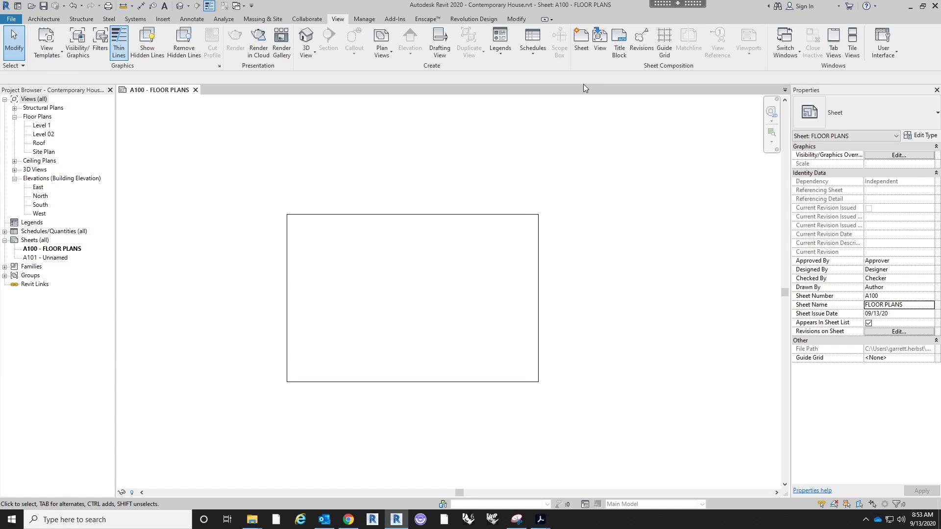
left_click(581, 41)
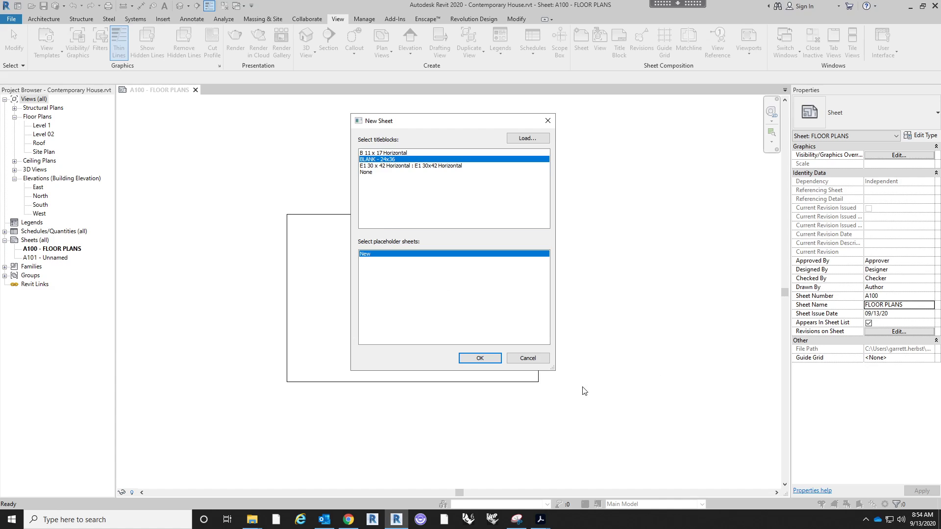
left_click(494, 360)
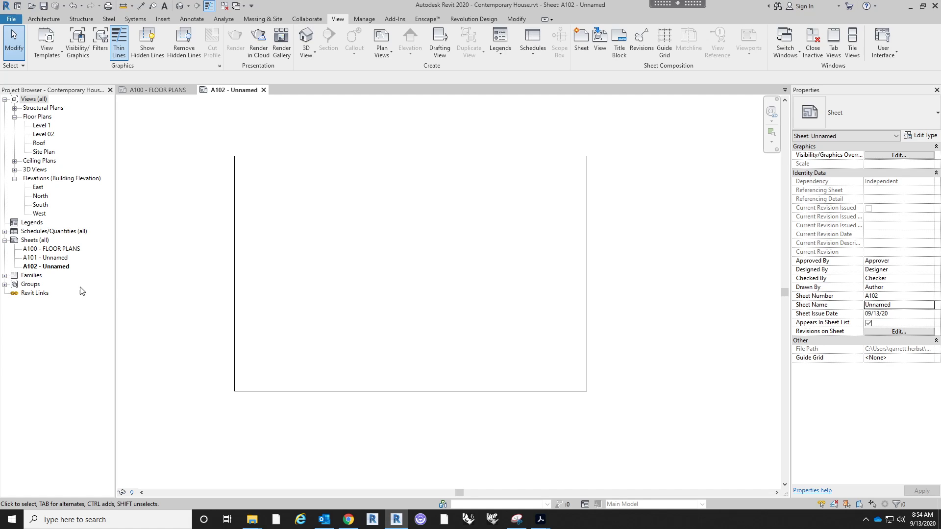
- Open sheet A101 and change its titleblock type to BLANK - 24x36
double_click(57, 258)
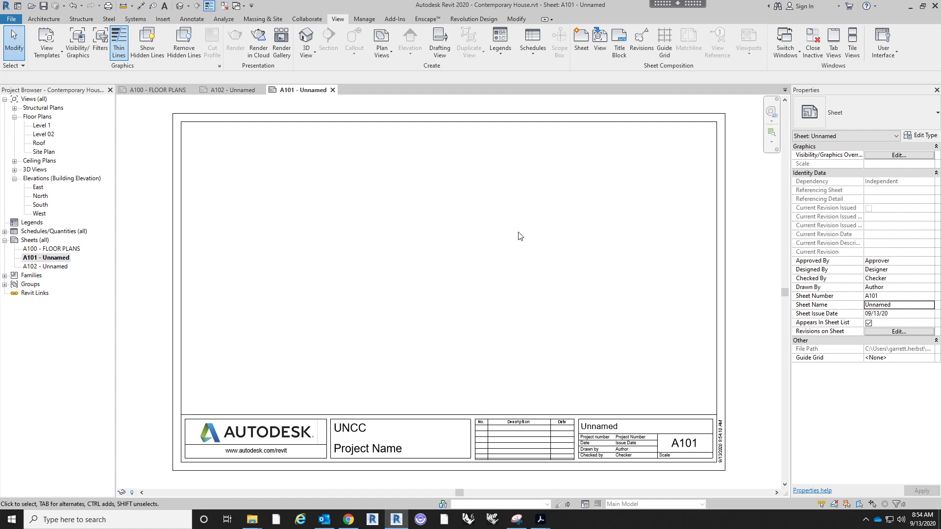
scroll(548, 324, "down", 3)
middle_click_drag(617, 327, 475, 372)
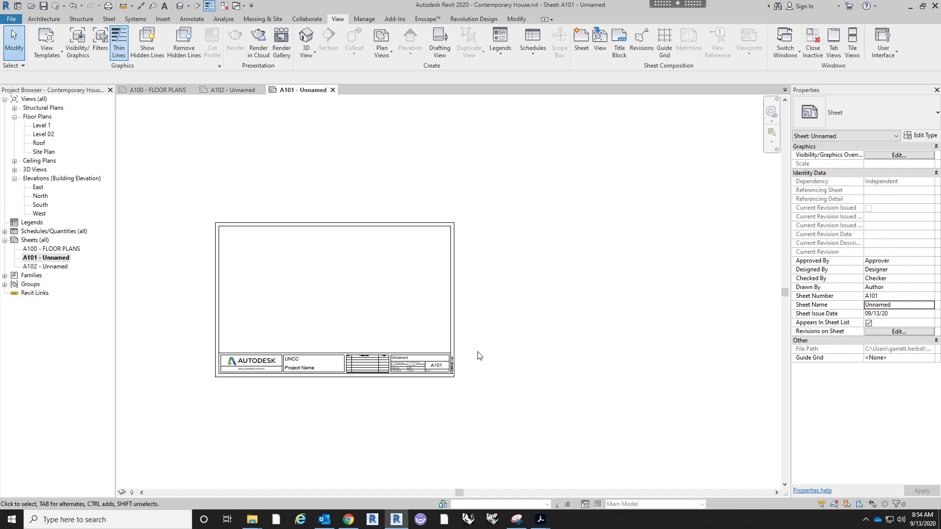
middle_click_drag(483, 338, 504, 323)
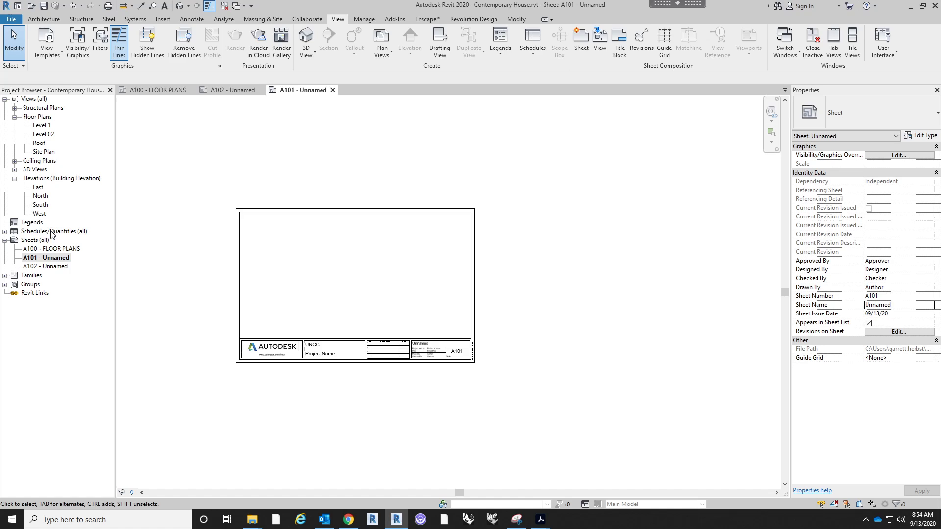
left_click(373, 343)
middle_click_drag(507, 322, 515, 316)
scroll(244, 360, "up", 1)
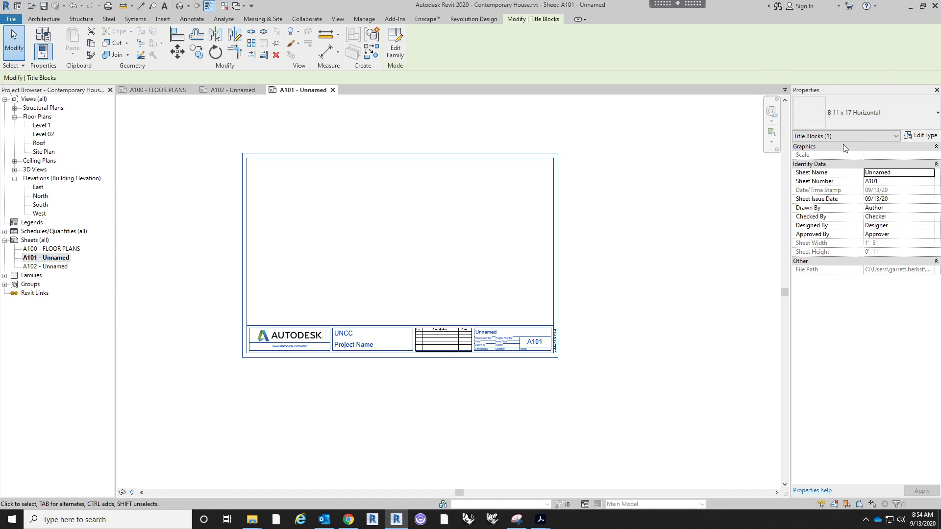
left_click(853, 122)
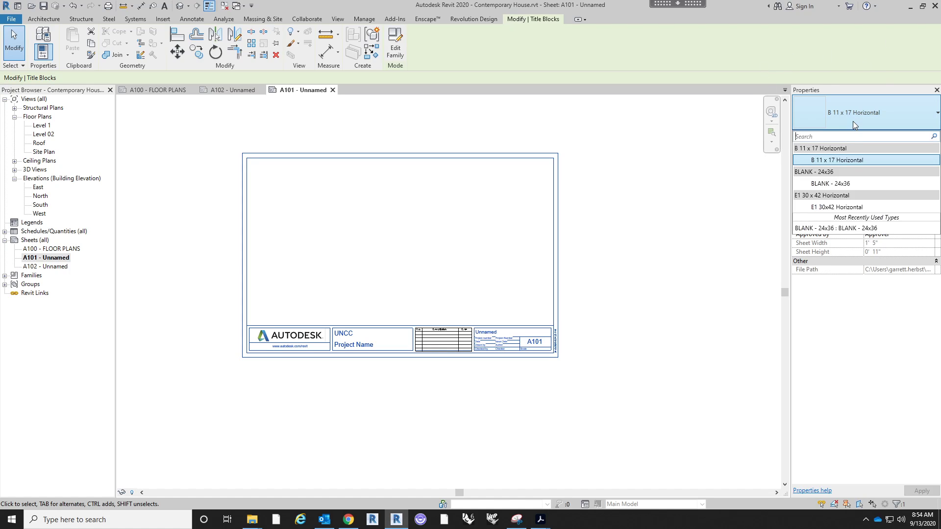
left_click(846, 184)
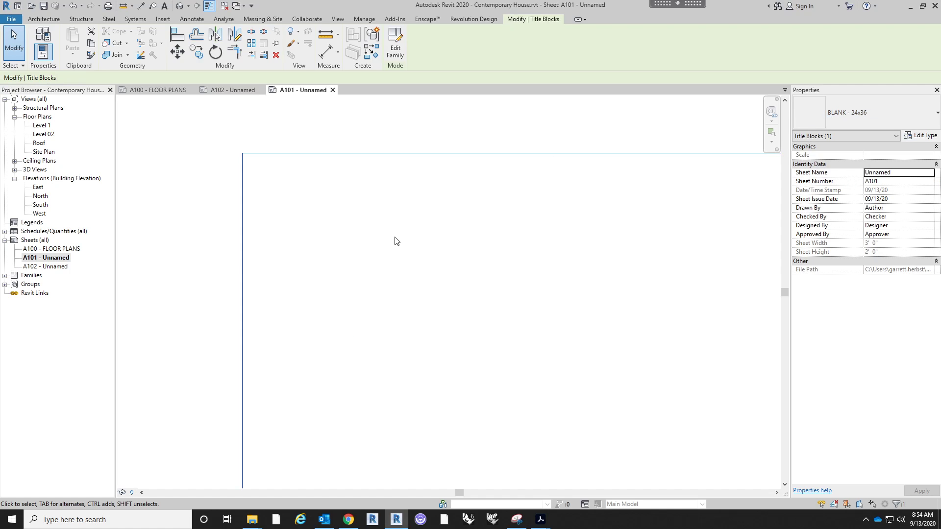
scroll(395, 239, "down", 3)
left_click(541, 168)
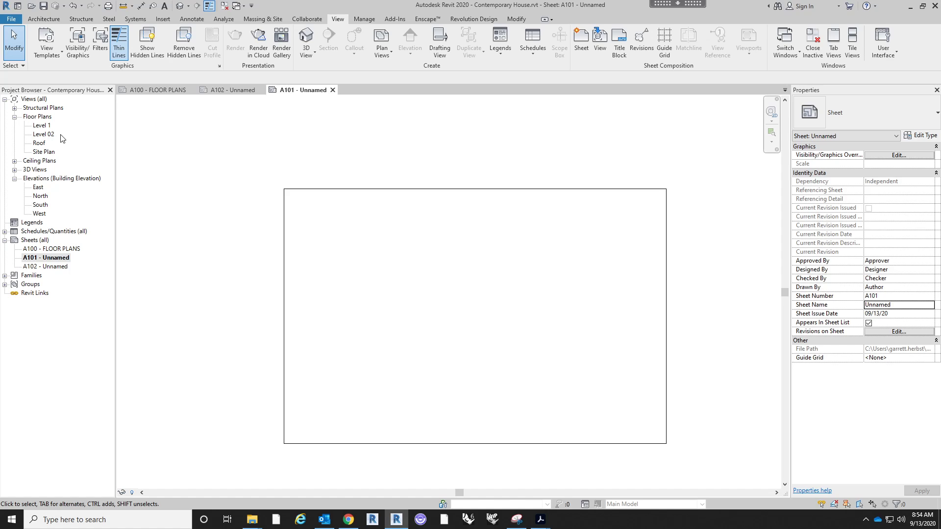
- Open sheet A100 - FLOOR PLANS and place the Level 1 floor plan in its lower left area
left_click(41, 126)
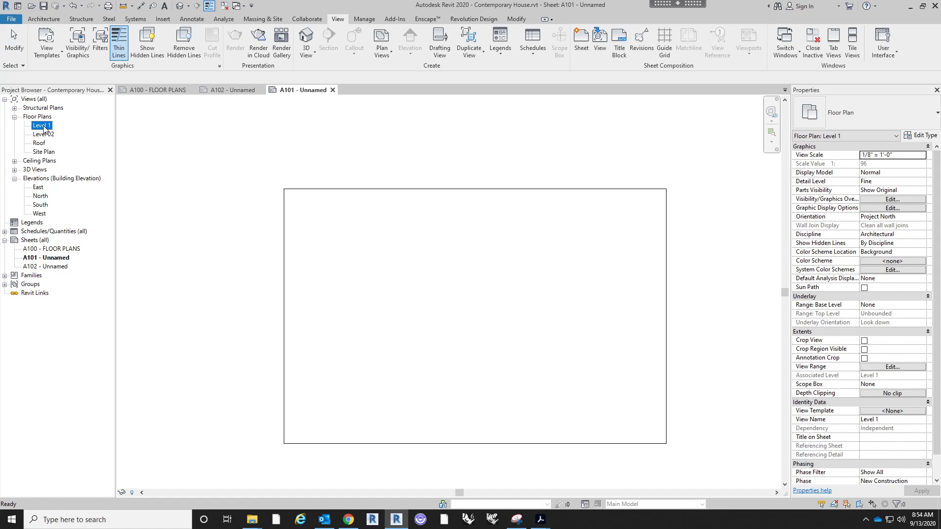
double_click(73, 249)
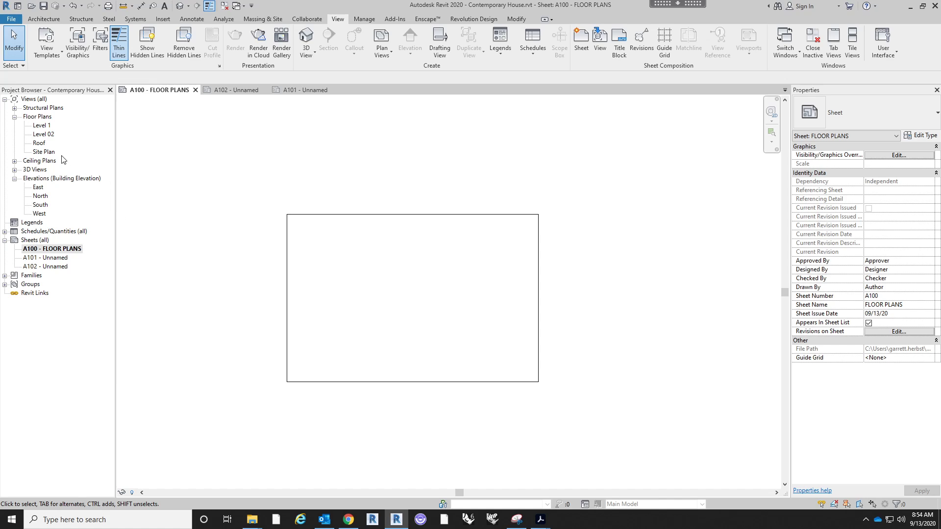
left_click_drag(42, 126, 319, 332)
left_click(354, 327)
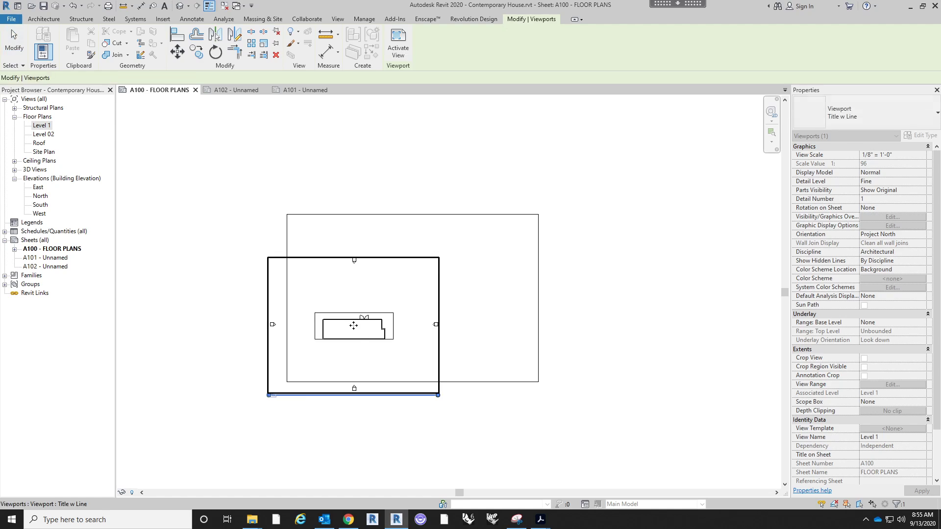
left_click(387, 162)
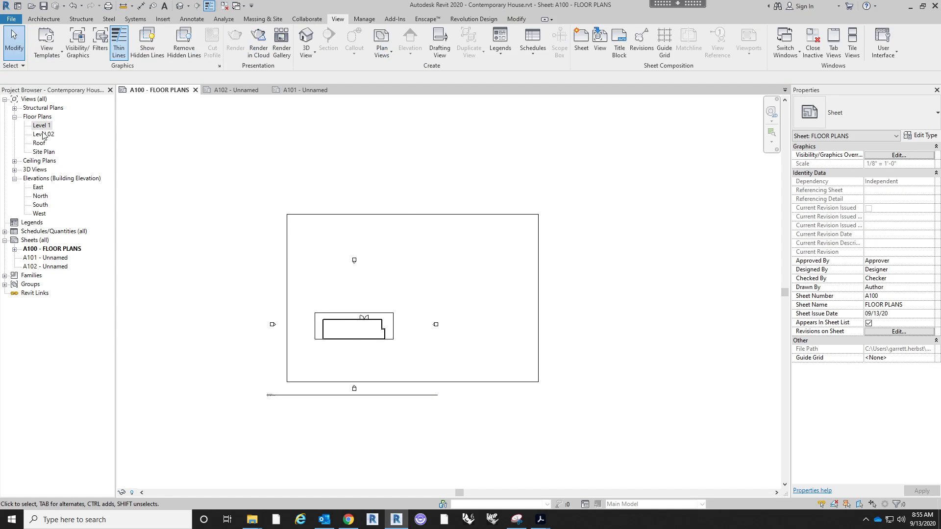
- Place the Level 02 floor plan on sheet A100, just above the sheet's top edge
left_click_drag(43, 135, 440, 160)
left_click(449, 153)
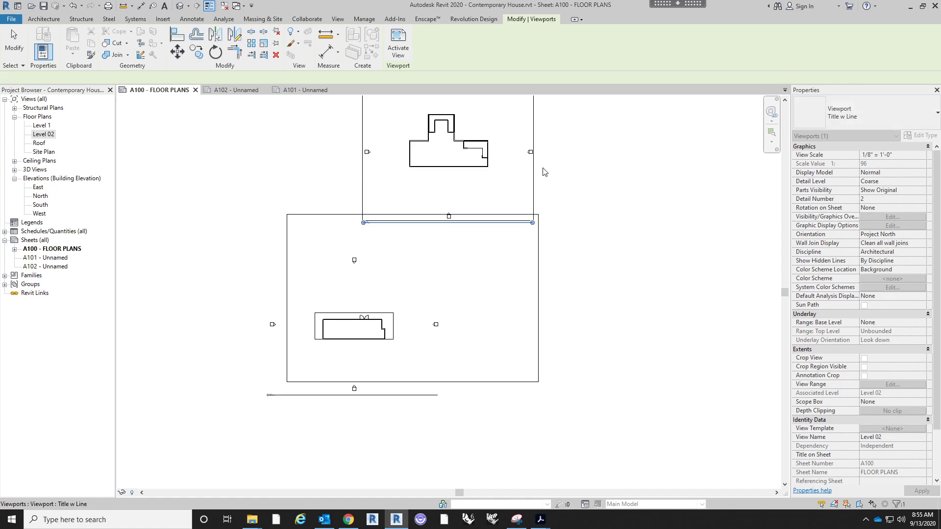
middle_click_drag(598, 162, 588, 202)
left_click(587, 202)
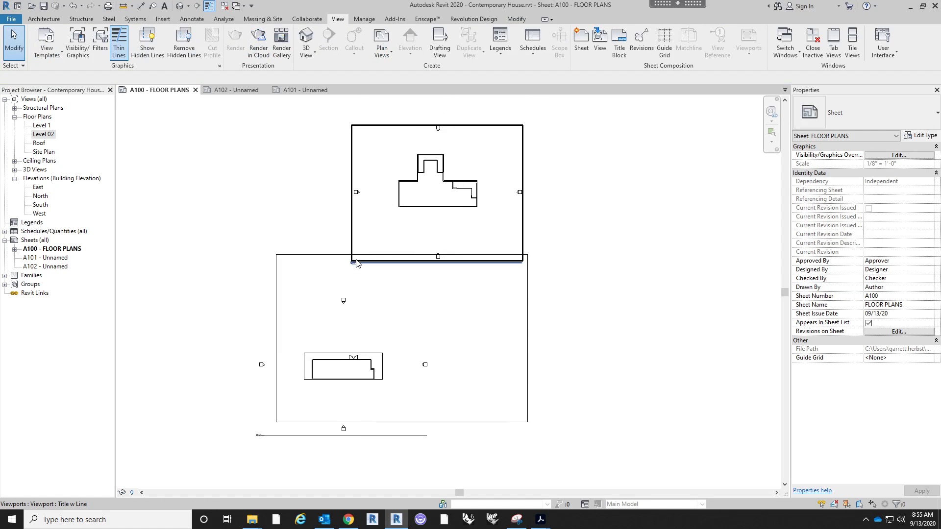
- Move the Level 1 viewport inside the sheet border and the Level 02 viewport clear above the sheet, aligned vertically with Level 1
left_click_drag(357, 264, 474, 327)
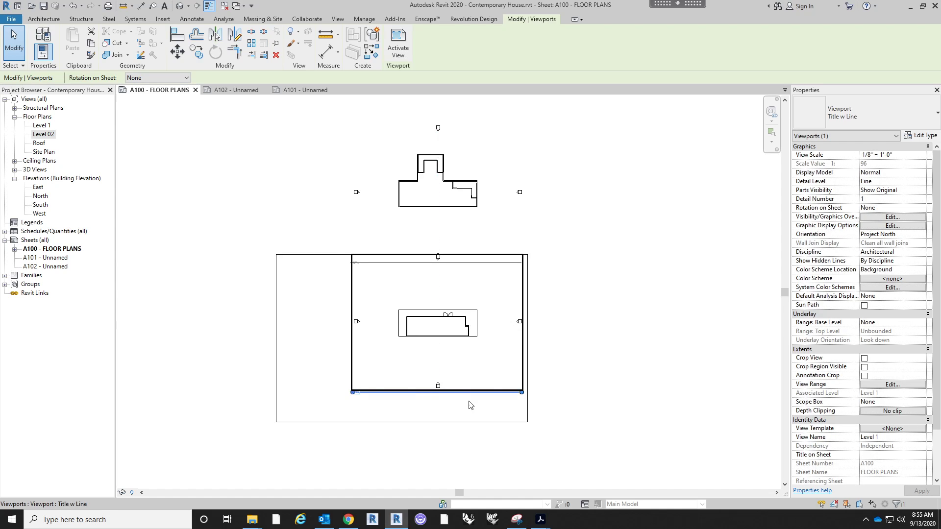
left_click_drag(482, 337, 474, 360)
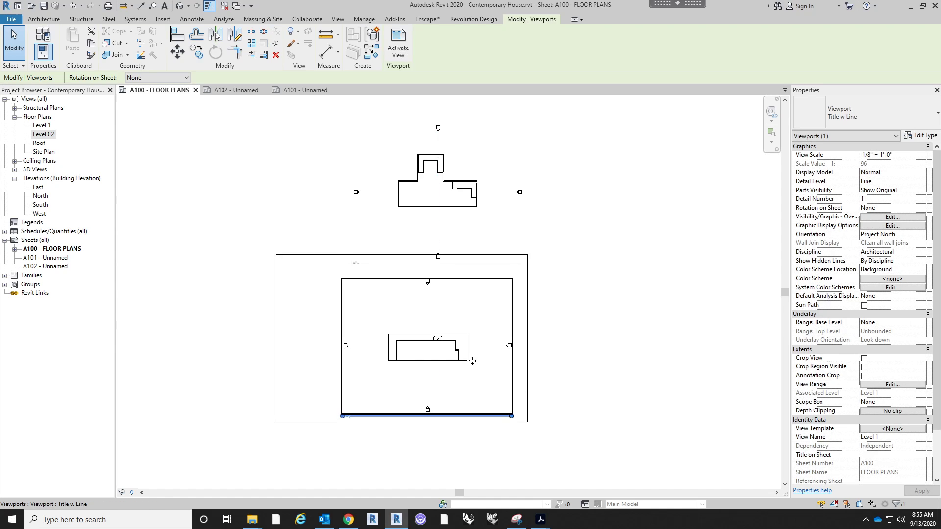
left_click_drag(440, 211, 420, 170)
left_click(606, 244)
middle_click_drag(584, 266, 590, 258)
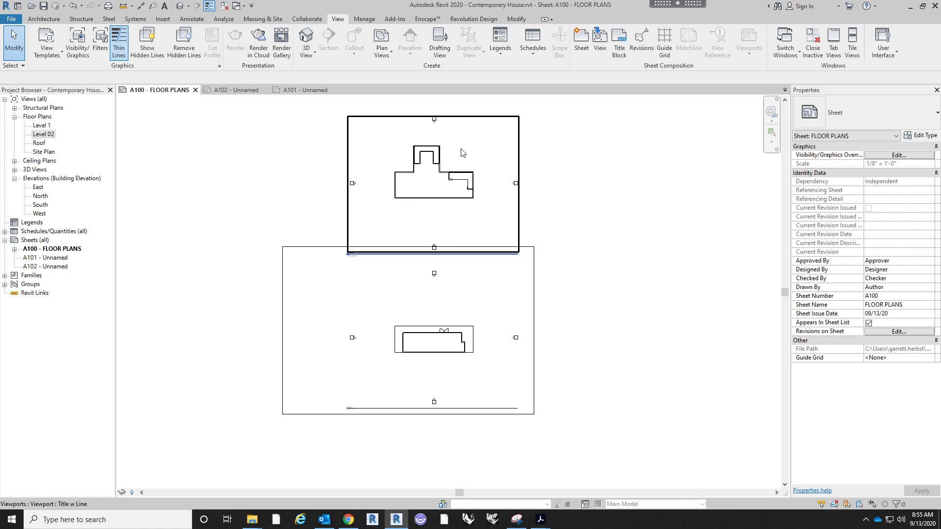
scroll(473, 170, "up", 3)
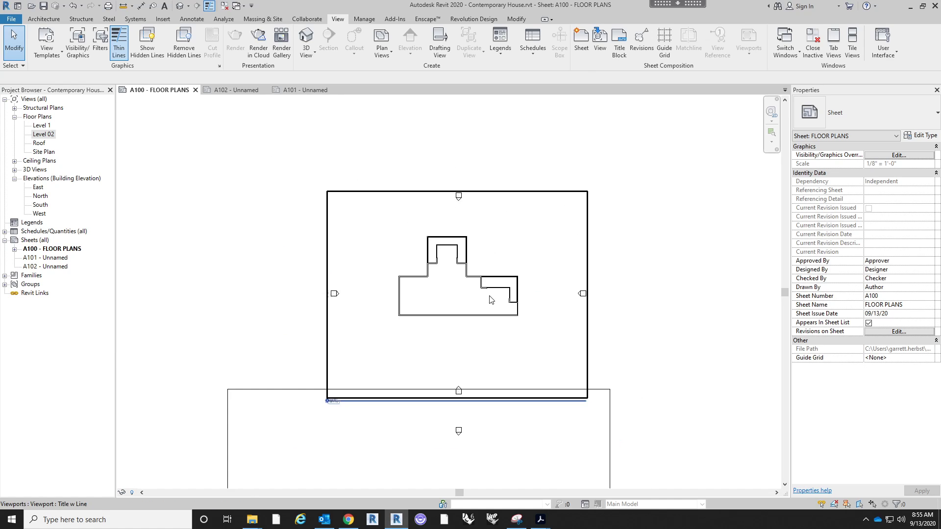
left_click_drag(491, 299, 487, 252)
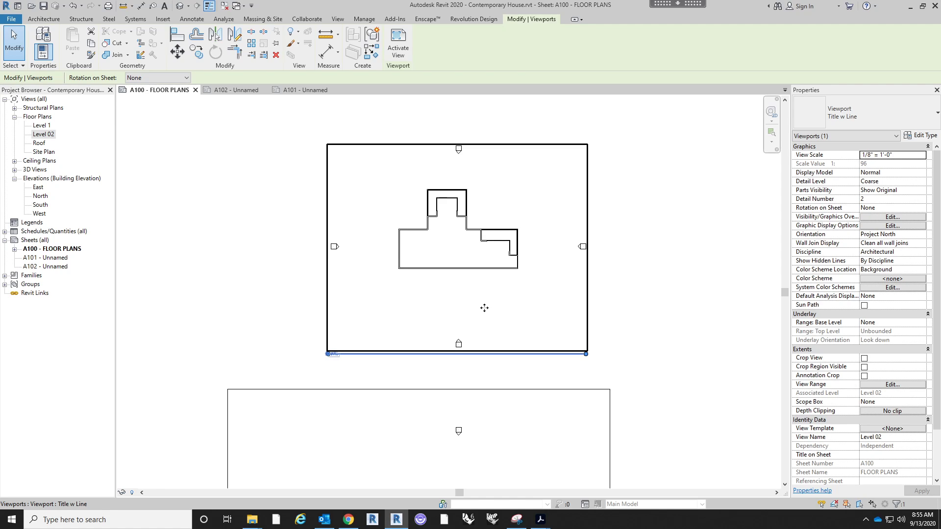
- Activate the Level 02 viewport and move the south and east elevation markers in close to the building
double_click(484, 307)
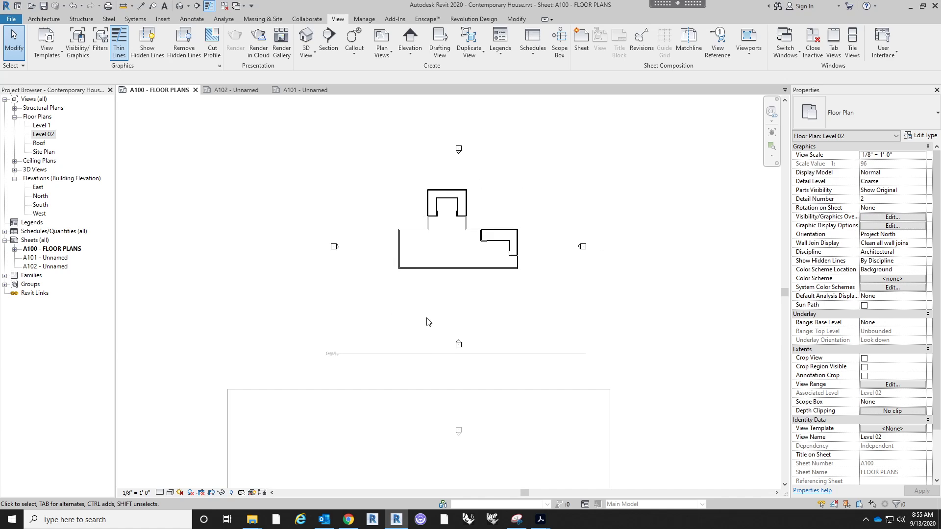
scroll(427, 318, "up", 2)
middle_click_drag(444, 298, 433, 382)
scroll(433, 382, "down", 1)
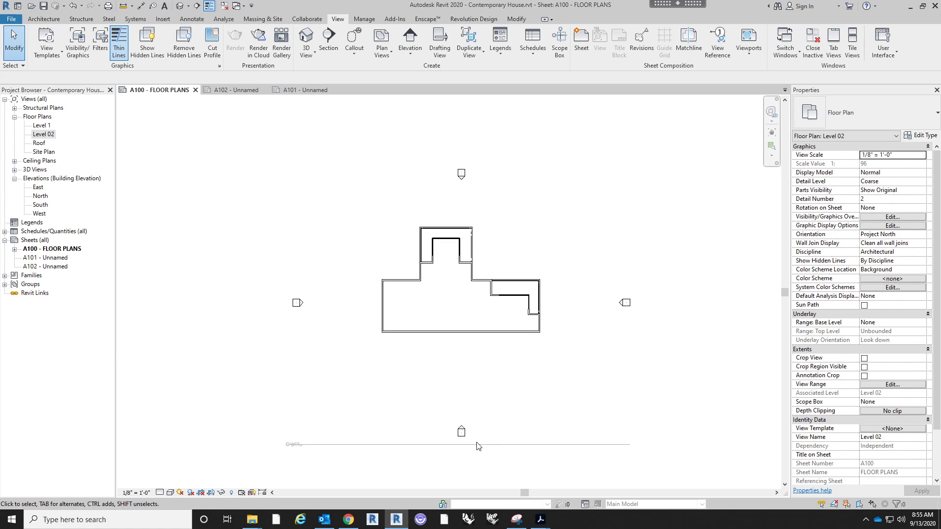
left_click(463, 433)
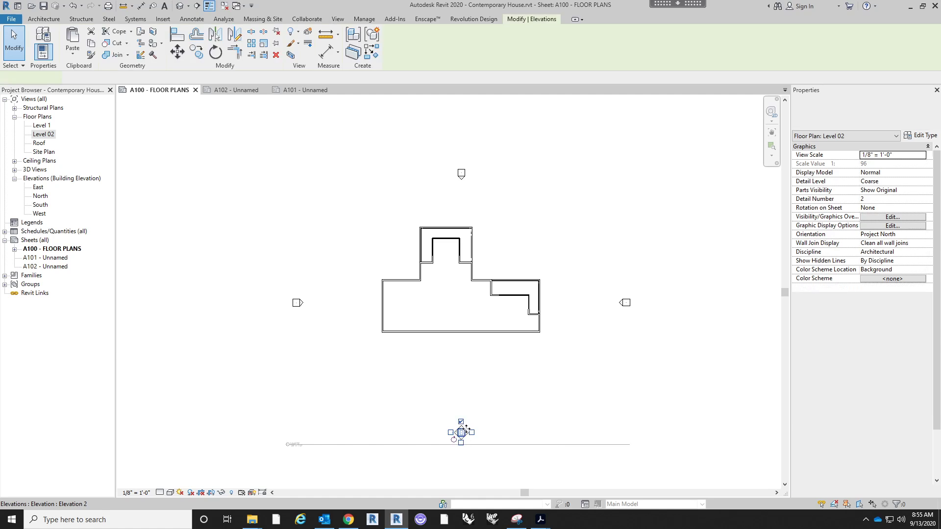
mouse_move(463, 434)
left_mouse_down()
mouse_move(471, 391)
mouse_move(461, 358)
left_mouse_up()
left_click(628, 326)
left_click_drag(624, 302, 561, 288)
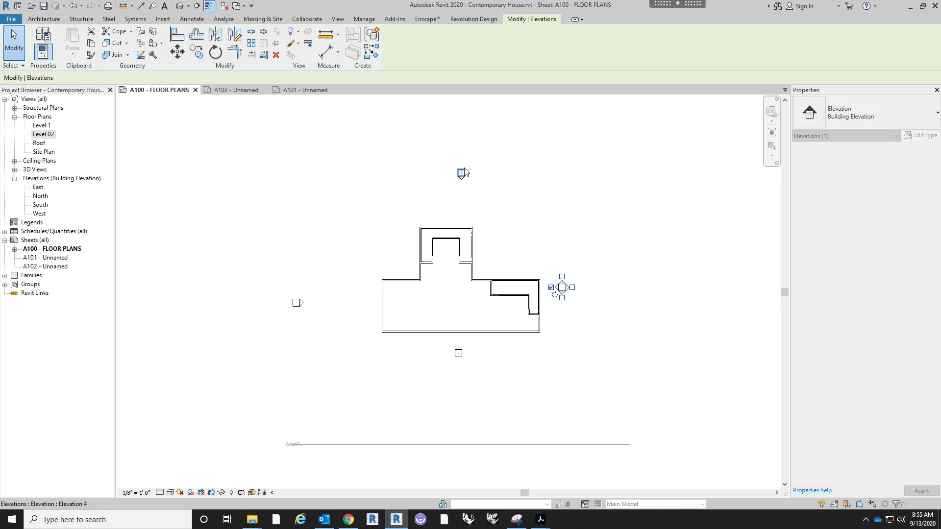
- Move the north and west elevation markers close to the Level 02 plan and deactivate the viewport
left_click_drag(461, 175, 463, 215)
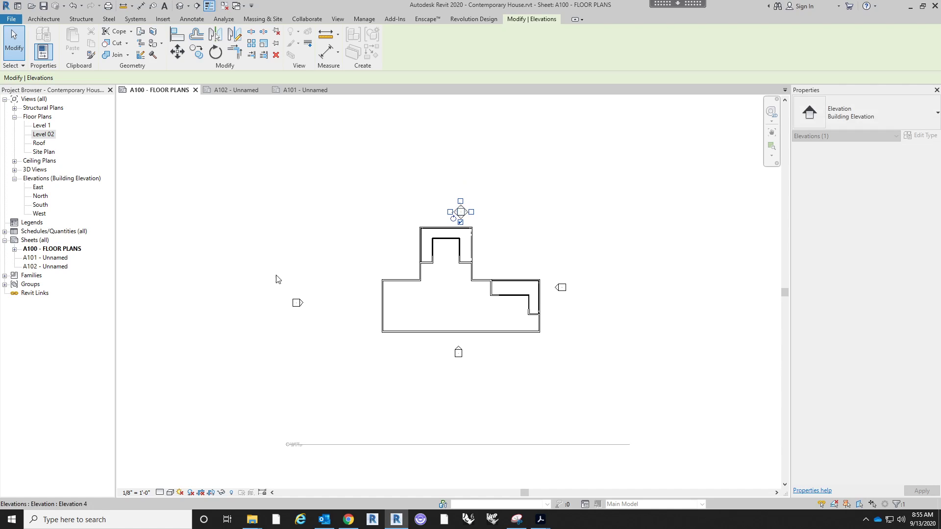
left_click(294, 303)
left_click_drag(310, 296, 377, 282)
left_click(392, 265)
double_click(620, 287)
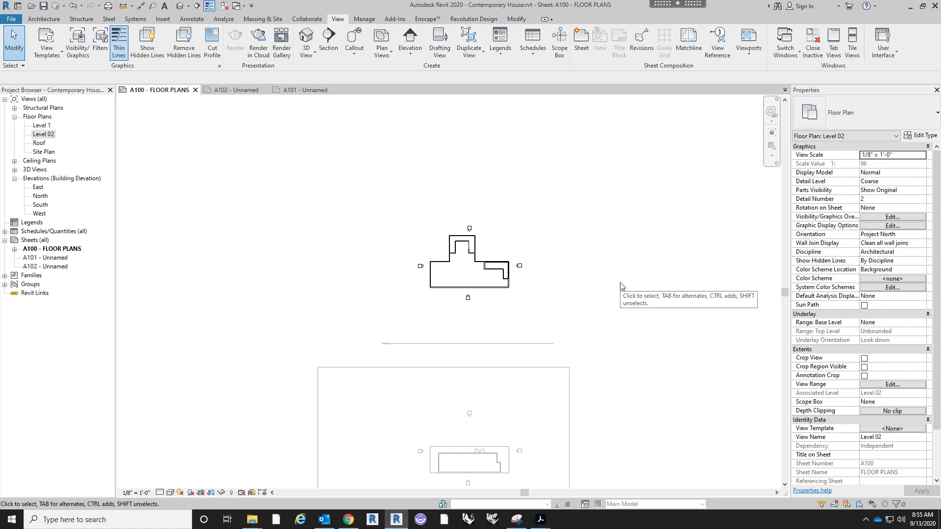
- Move the Level 02 view title up and slightly right, closer beneath its plan
scroll(611, 283, "down", 3)
middle_click_drag(639, 384, 616, 336)
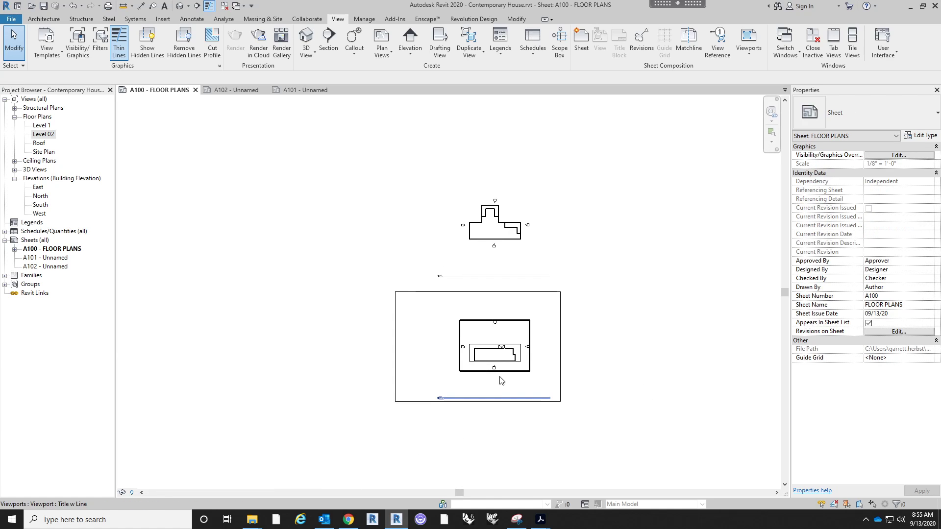
scroll(492, 371, "up", 4)
scroll(492, 302, "down", 3)
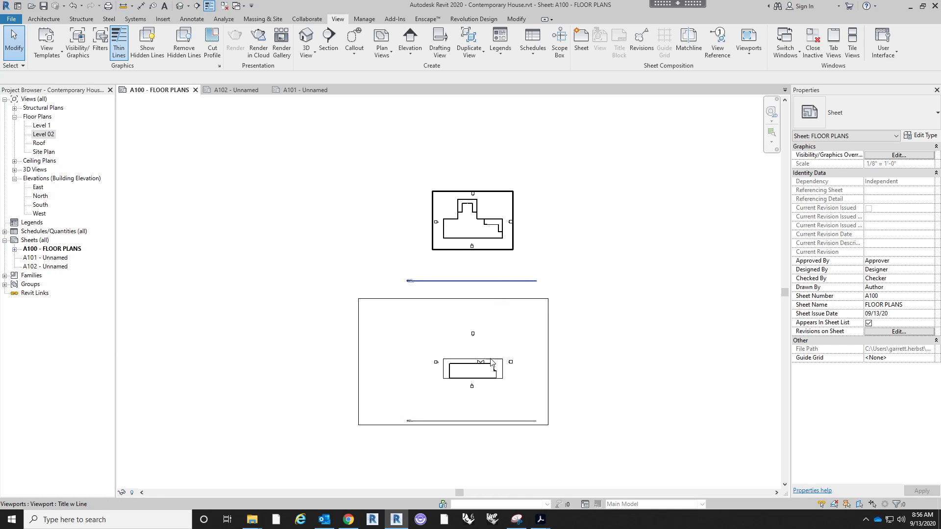
scroll(478, 199, "up", 1)
scroll(447, 298, "up", 2)
middle_click_drag(423, 310, 424, 340)
scroll(465, 224, "down", 1)
scroll(378, 327, "up", 3)
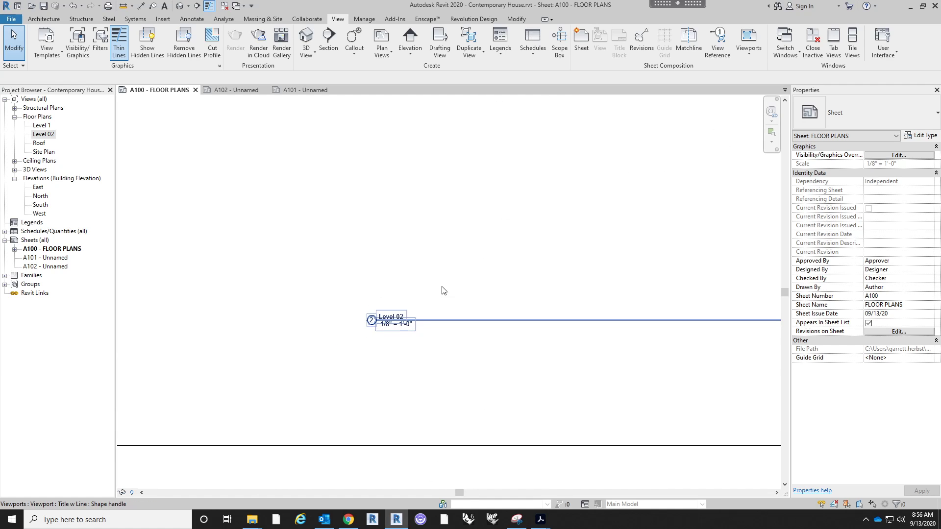
left_click(453, 323)
scroll(331, 346, "down", 2)
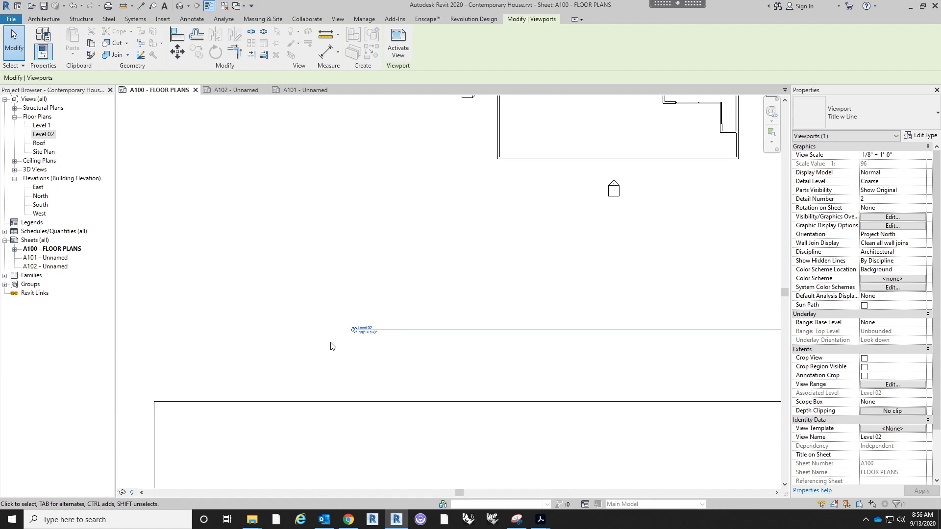
scroll(330, 346, "down", 2)
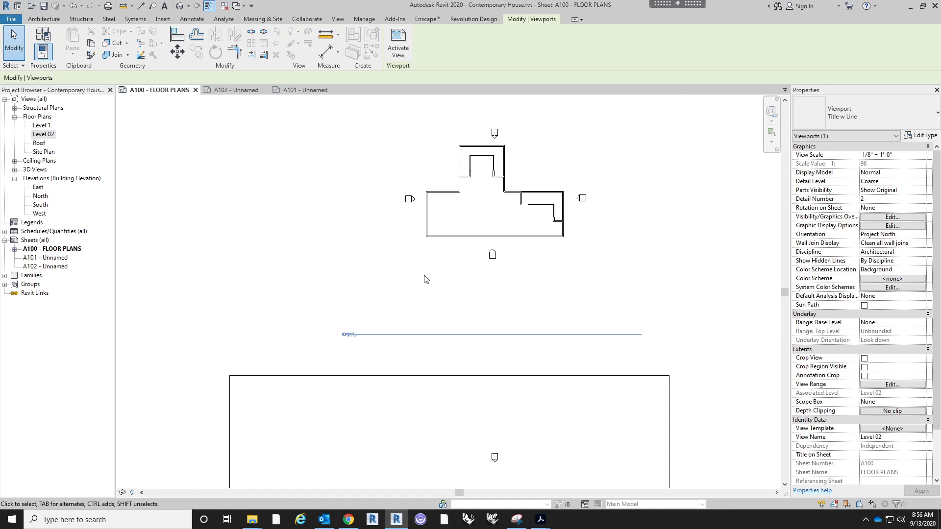
left_click(422, 289)
left_click_drag(383, 331, 416, 287)
left_click(551, 271)
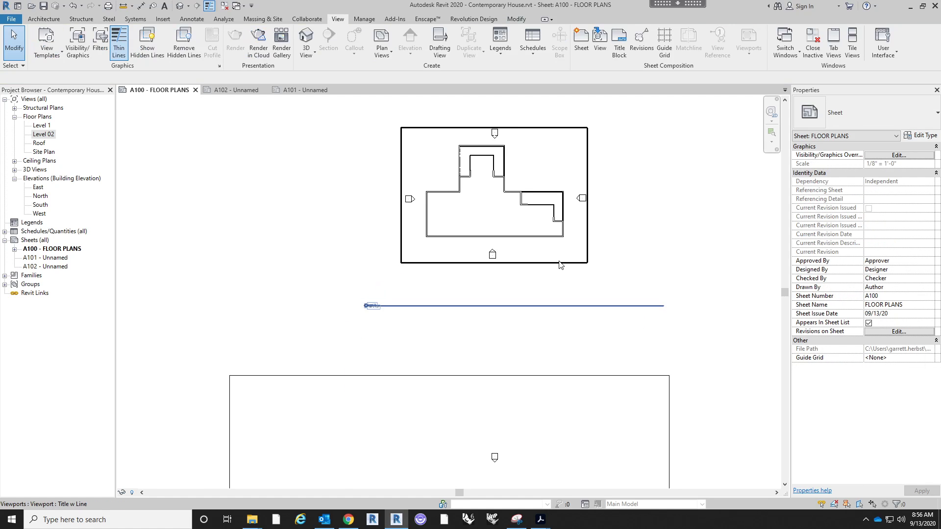
- Shift the Level 02 viewport to the left and align its view title directly under the viewport's lower left corner
middle_click_drag(645, 188, 632, 220)
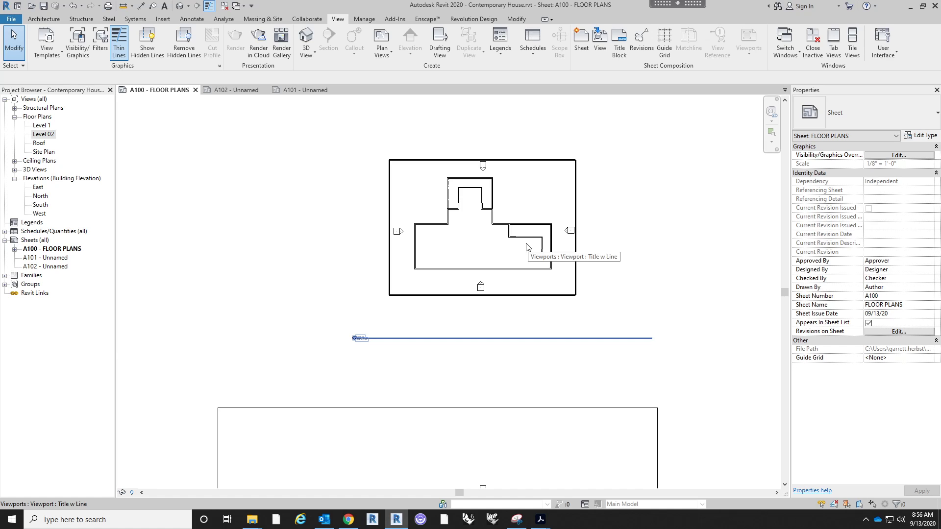
left_click_drag(526, 246, 454, 215)
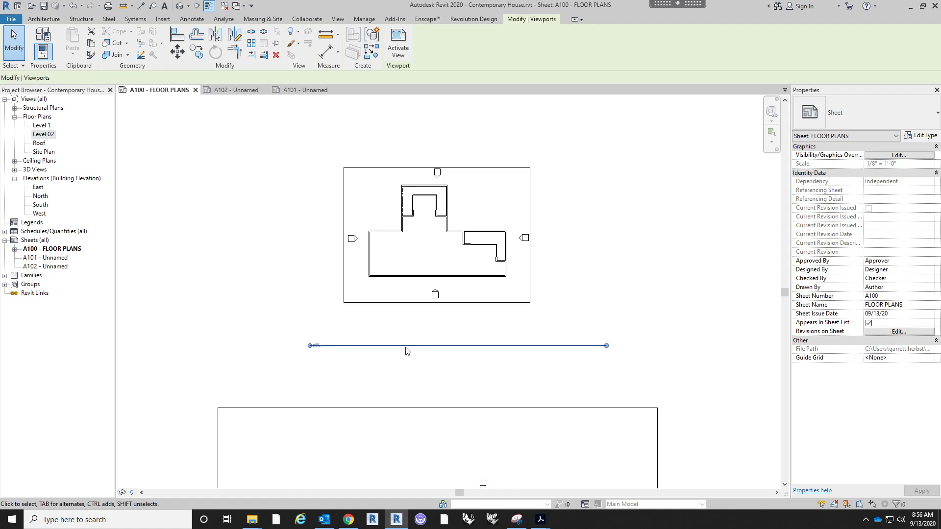
left_click(454, 374)
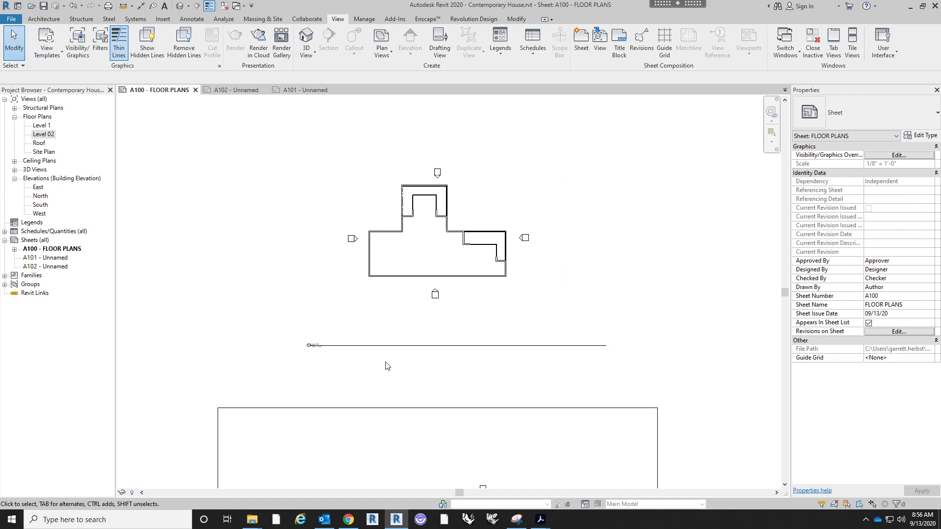
left_click(379, 349)
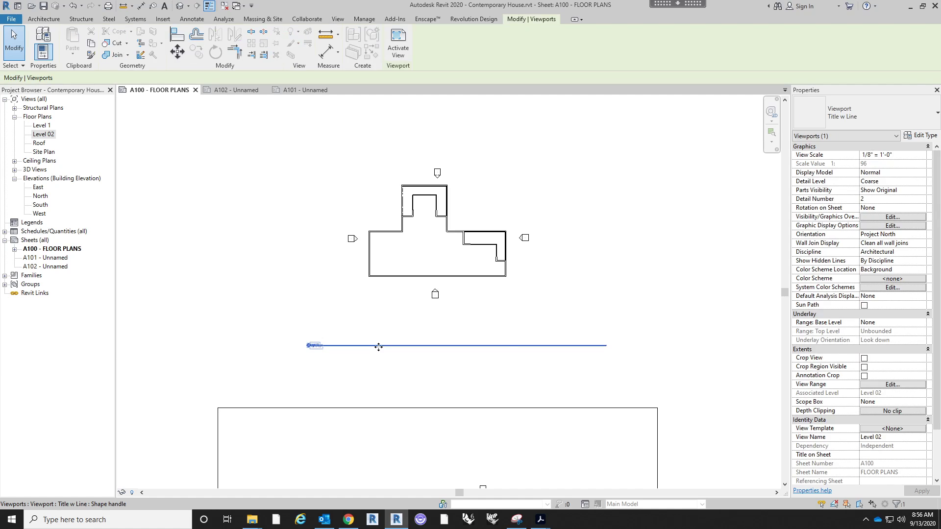
left_click_drag(384, 356, 414, 305)
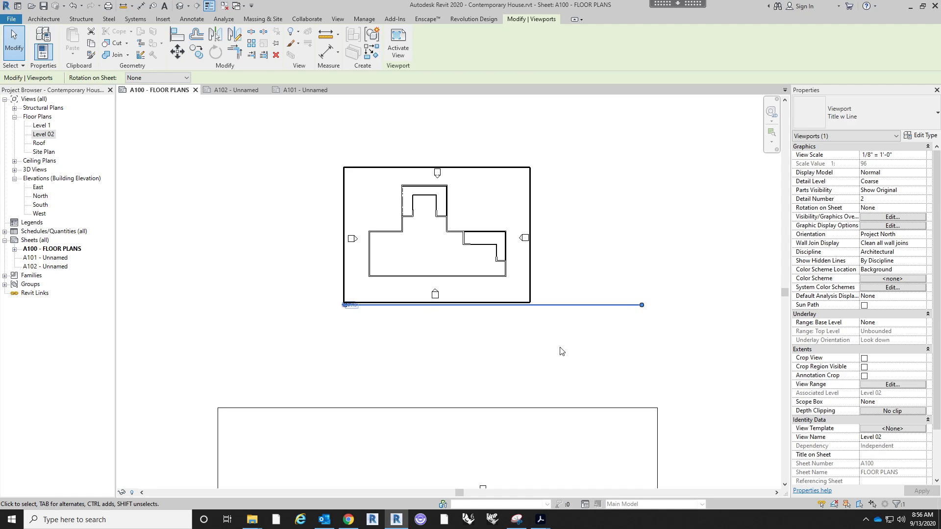
left_click(598, 356)
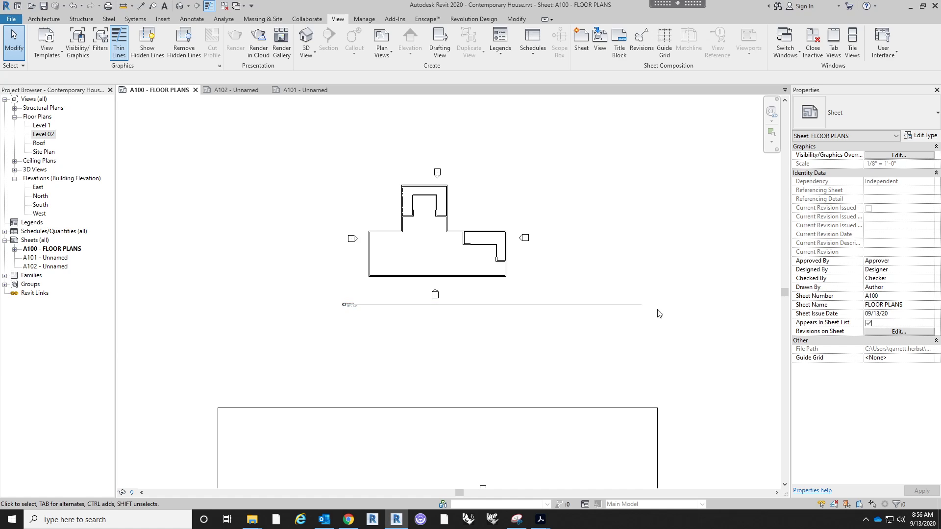
- Try to shorten the Level 02 title line from its right end with only the view title selected
left_click(604, 307)
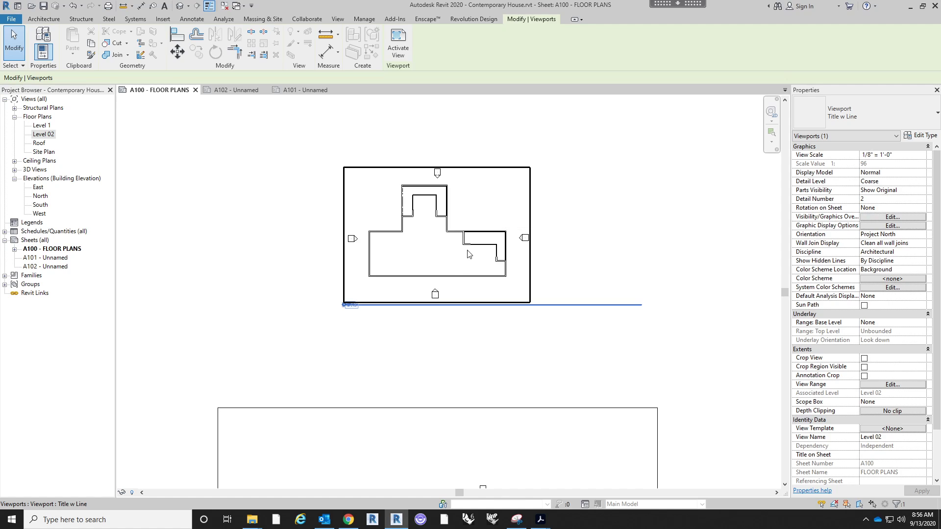
left_click(362, 322)
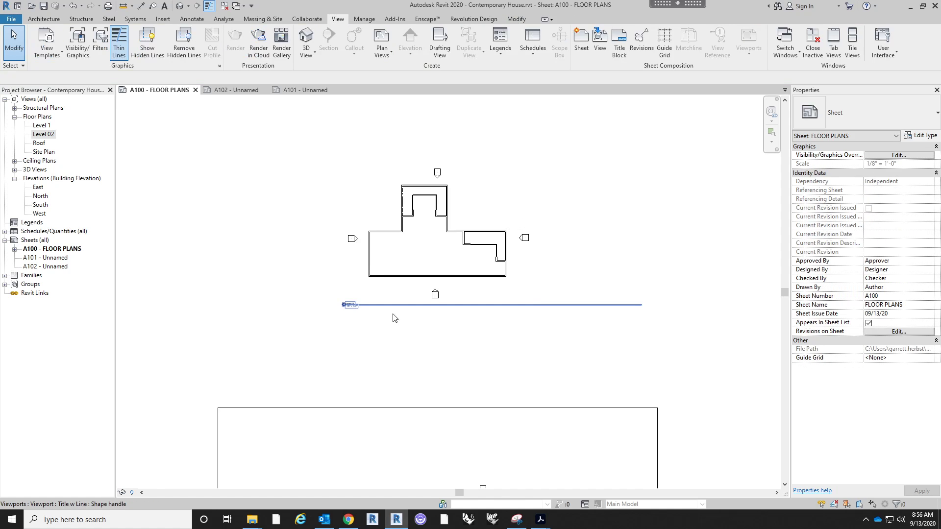
left_click(489, 307)
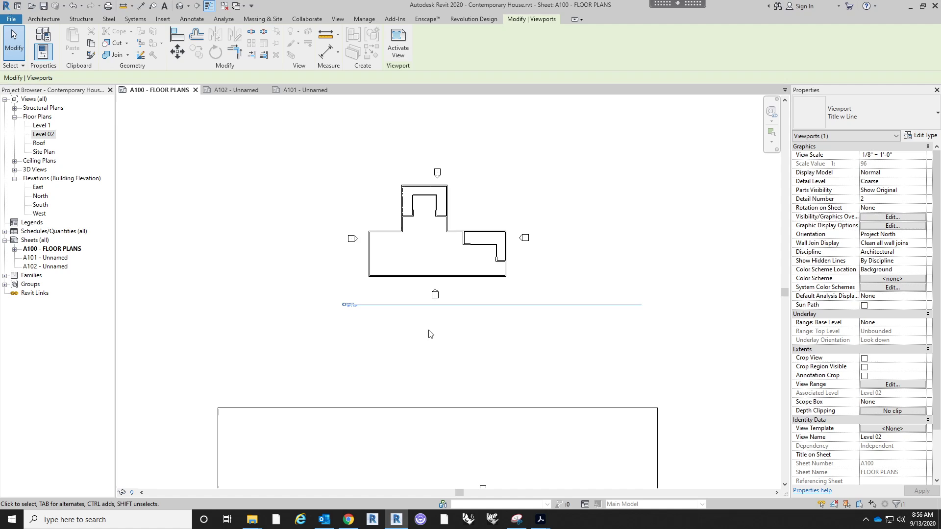
mouse_move(633, 306)
left_mouse_down()
mouse_move(546, 332)
mouse_move(645, 353)
mouse_move(586, 304)
mouse_move(634, 308)
left_mouse_up()
left_click(482, 341)
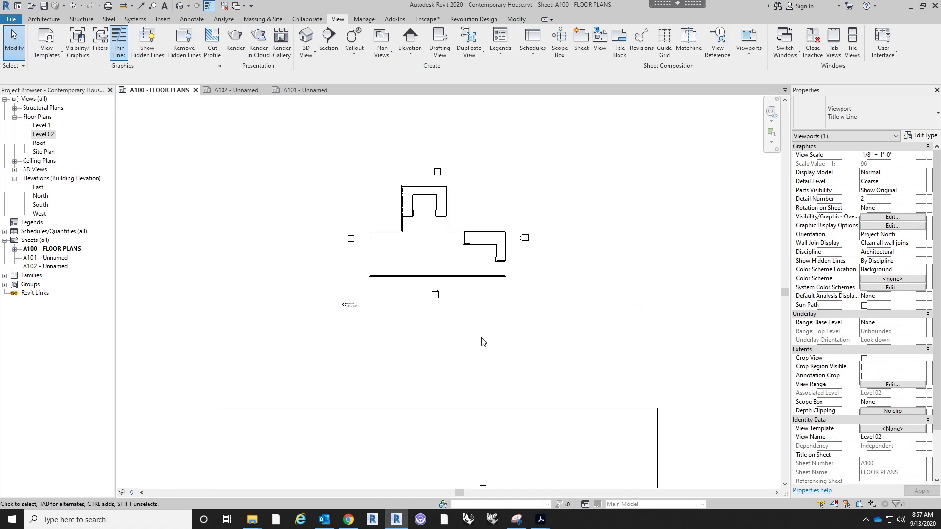
- Select the Level 02 viewport and shorten its title line to match the viewport's width
left_click(468, 268)
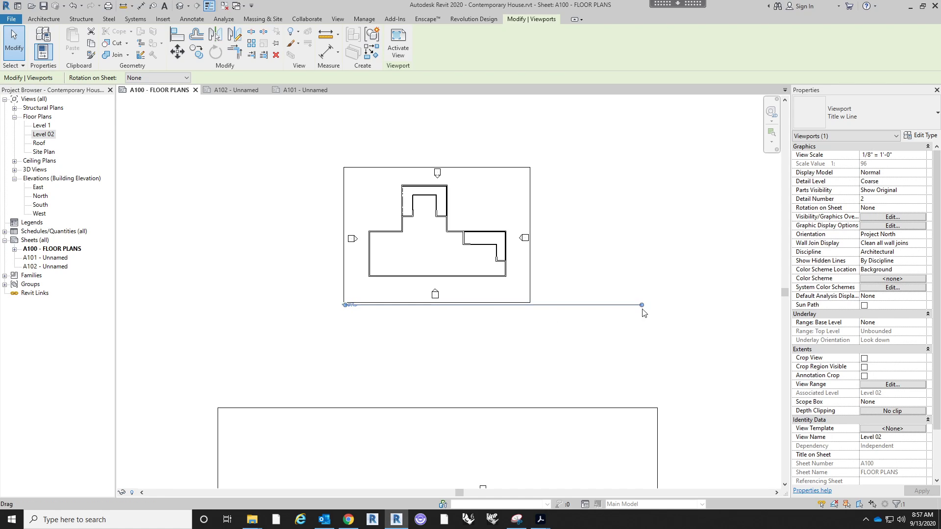
left_click_drag(642, 306, 529, 324)
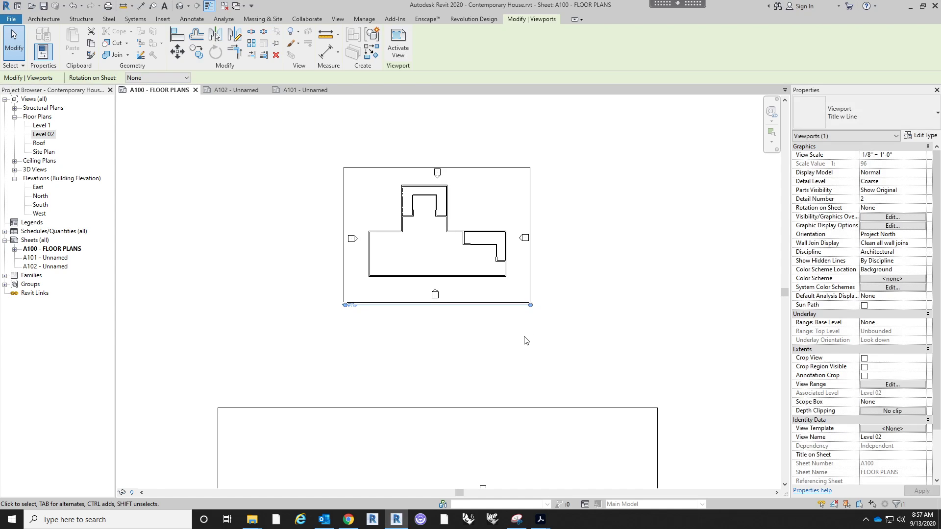
left_click(524, 339)
- Nudge the Level 02 view title three increments down and one to the left
left_click(452, 314)
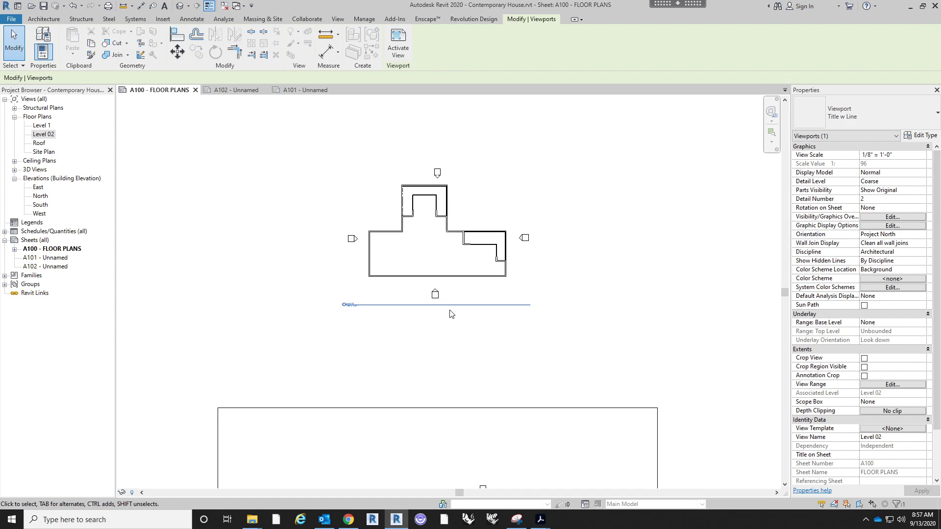
key("Down")
key("Down")
key("Down")
key("Left")
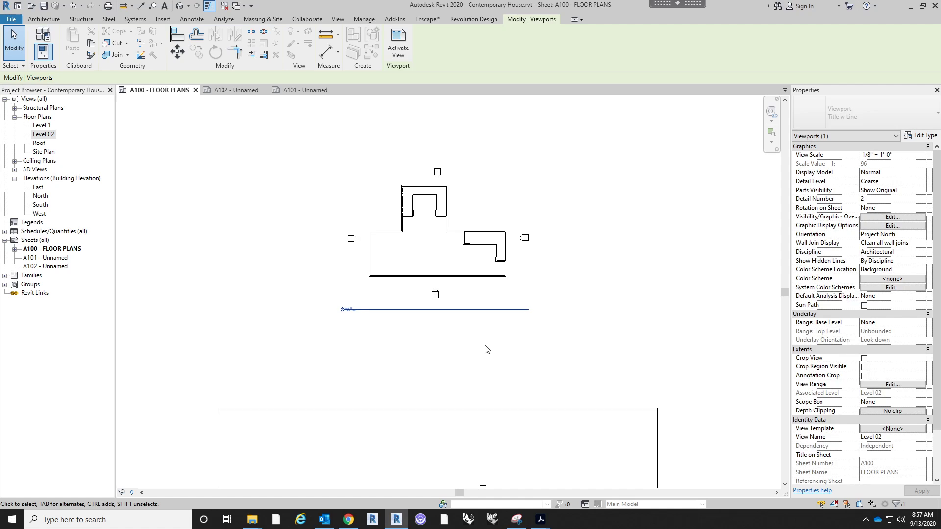
left_click(487, 349)
scroll(480, 182, "down", 1)
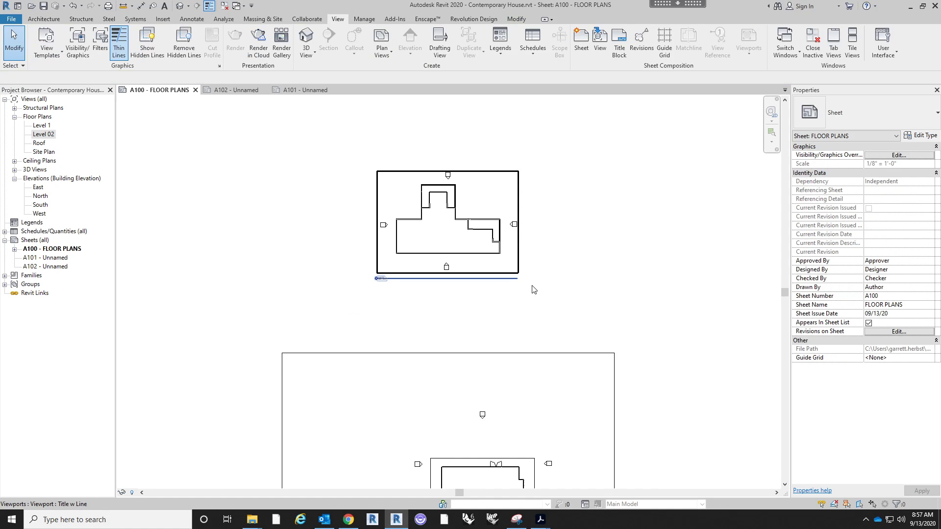
- Move the Level 1 viewport up and to the left within sheet A100
left_click(490, 241)
left_click(588, 212)
scroll(573, 209, "down", 2)
middle_click_drag(521, 363, 516, 342)
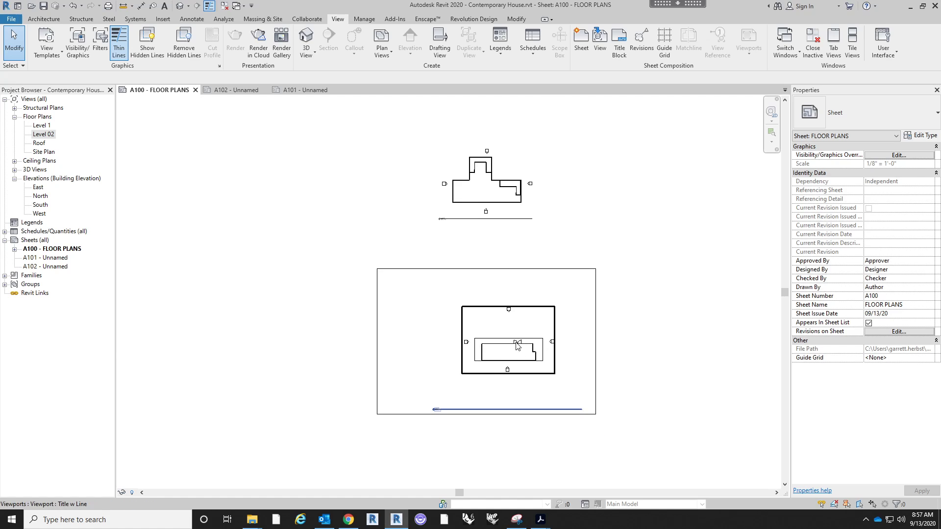
left_click_drag(485, 323, 481, 323)
scroll(466, 335, "up", 2)
scroll(467, 334, "down", 2)
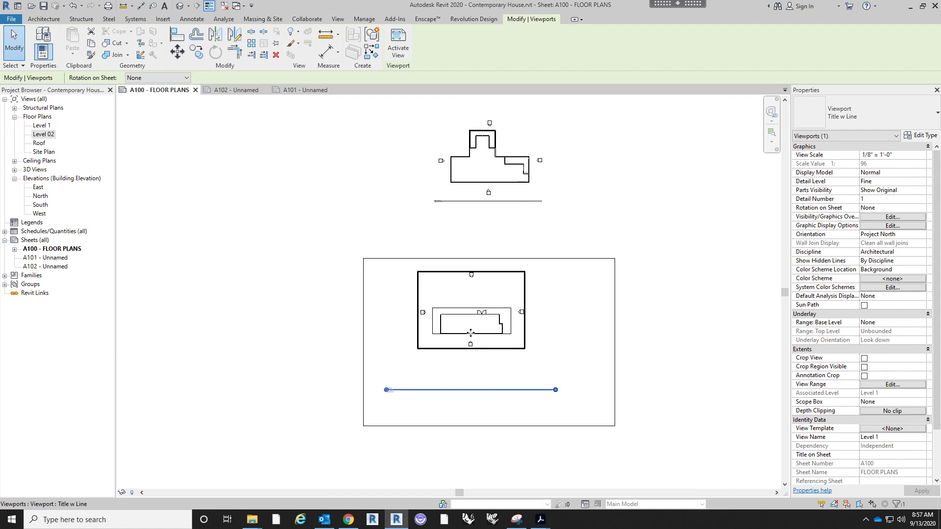
middle_click_drag(500, 330, 478, 345)
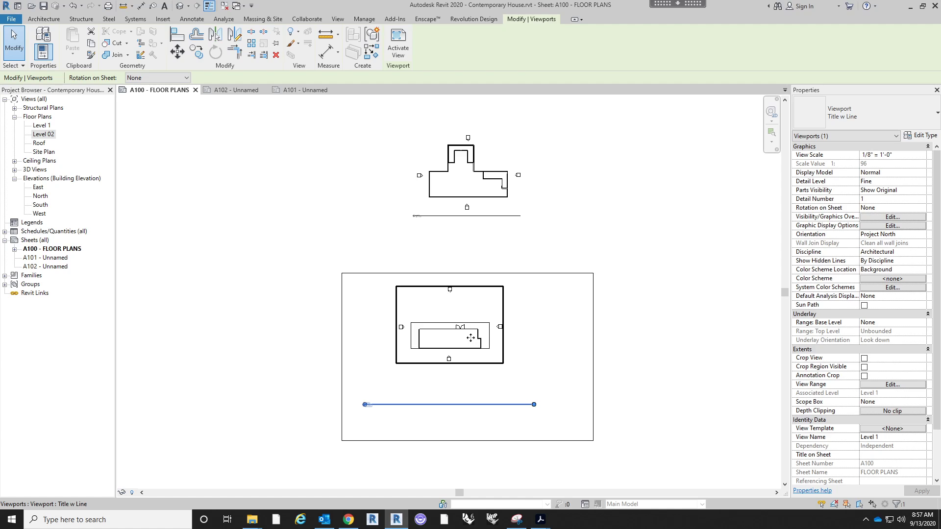
left_click(521, 351)
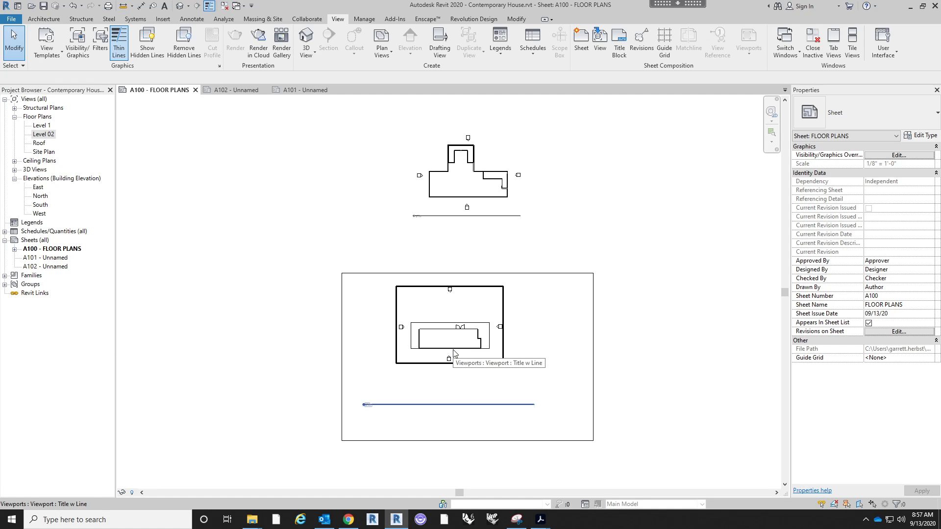
- Delete the Level 1 viewport from sheet A100 and place the Level 1 floor plan again left of the sheet's centre
left_click(444, 360)
key("Delete")
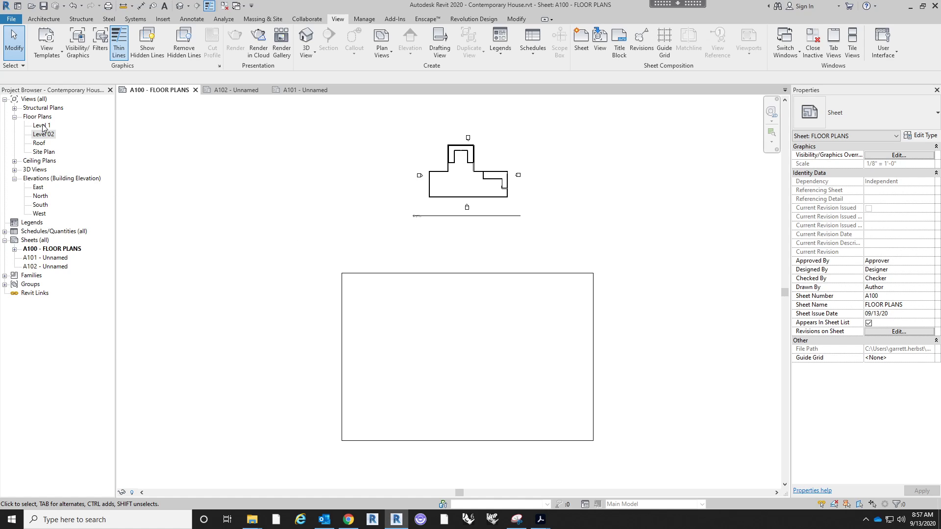
left_click_drag(43, 127, 435, 371)
left_click(435, 349)
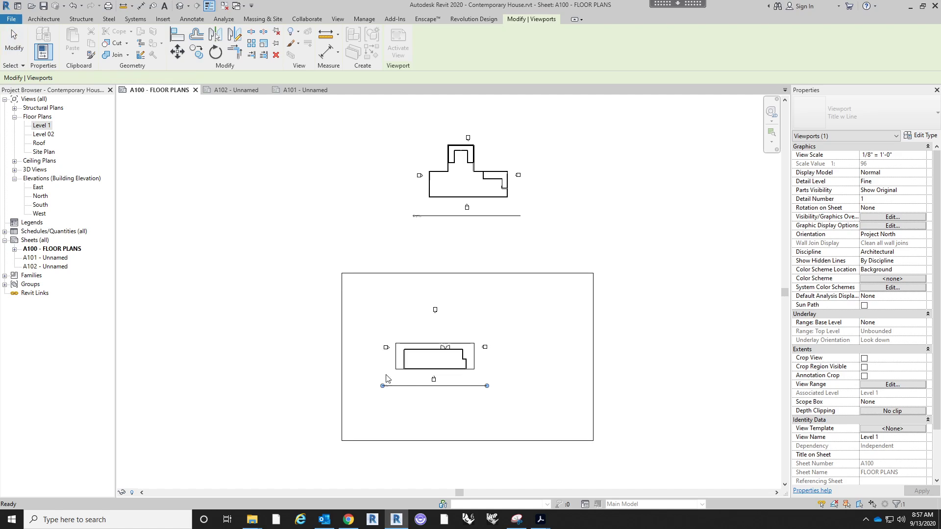
left_click(401, 393)
- Move the Level 1 view title slightly farther below the floor plan
scroll(402, 392, "up", 3)
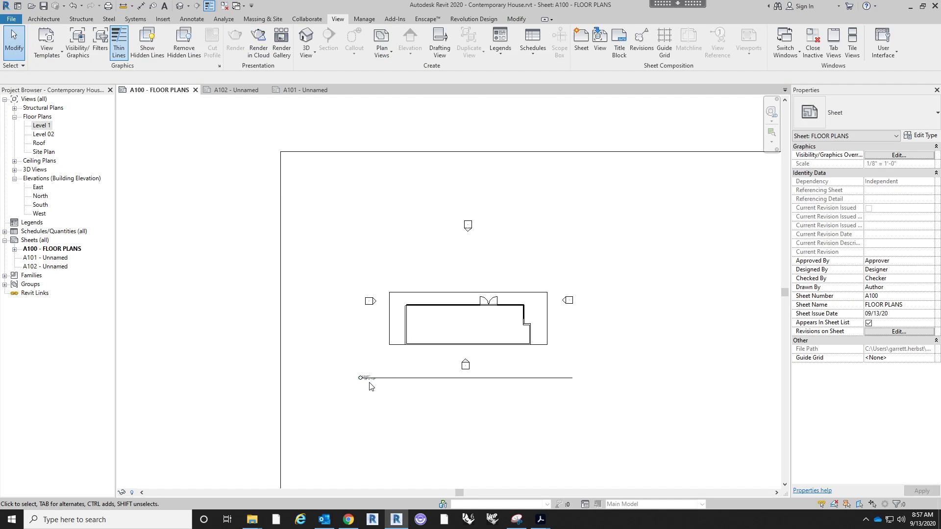
left_click(552, 376)
left_click(550, 398)
left_click(548, 383)
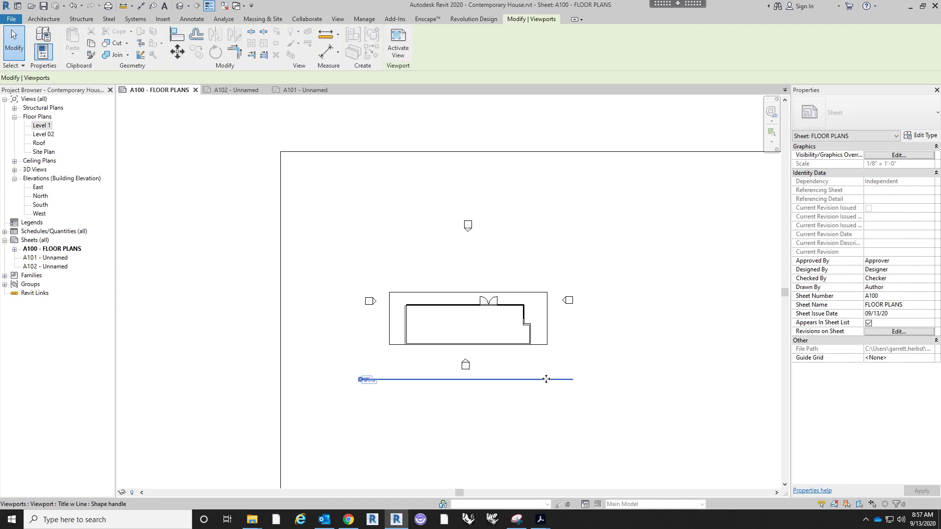
left_click(546, 418)
scroll(534, 314, "down", 4)
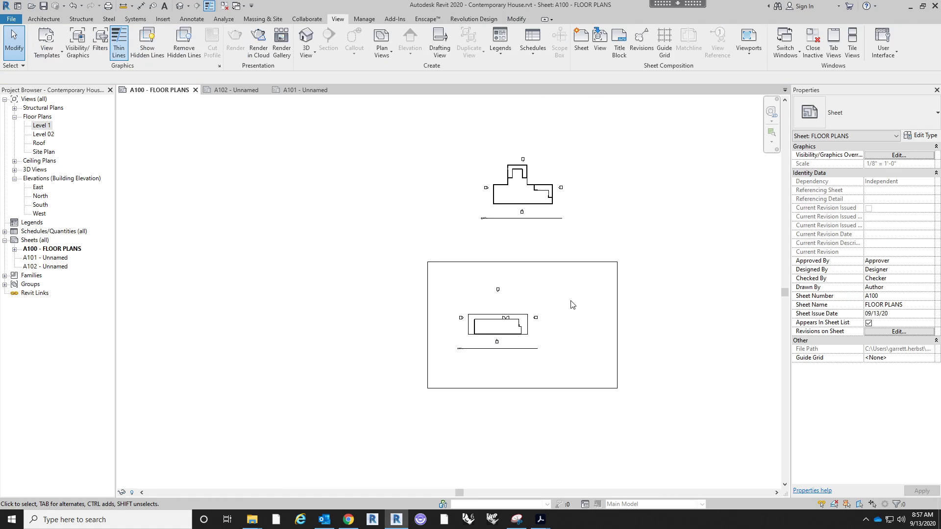
- Move the Level 1 viewport toward the sheet's lower left and bring the Level 02 viewport onto the sheet, aligned directly above it
left_click(519, 317)
scroll(518, 313, "up", 3)
scroll(498, 332, "down", 3)
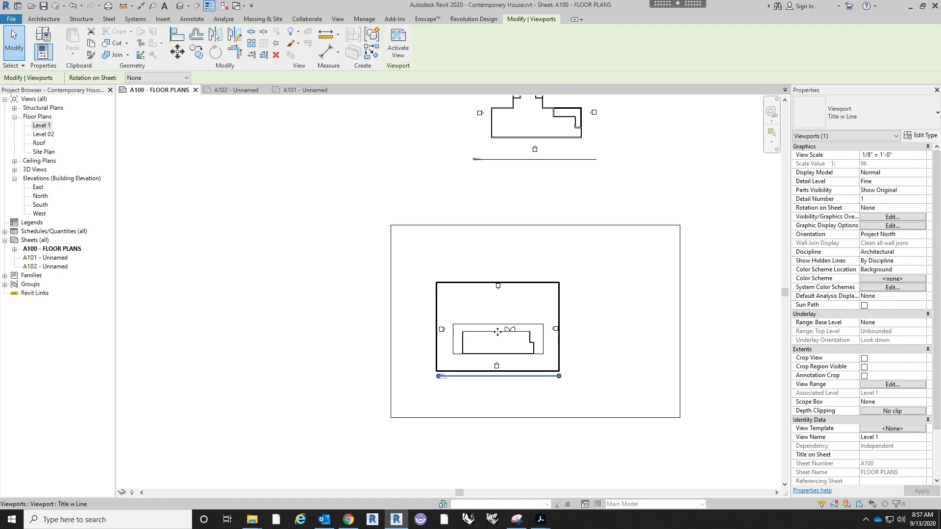
left_click_drag(530, 165, 474, 220)
left_click(563, 197)
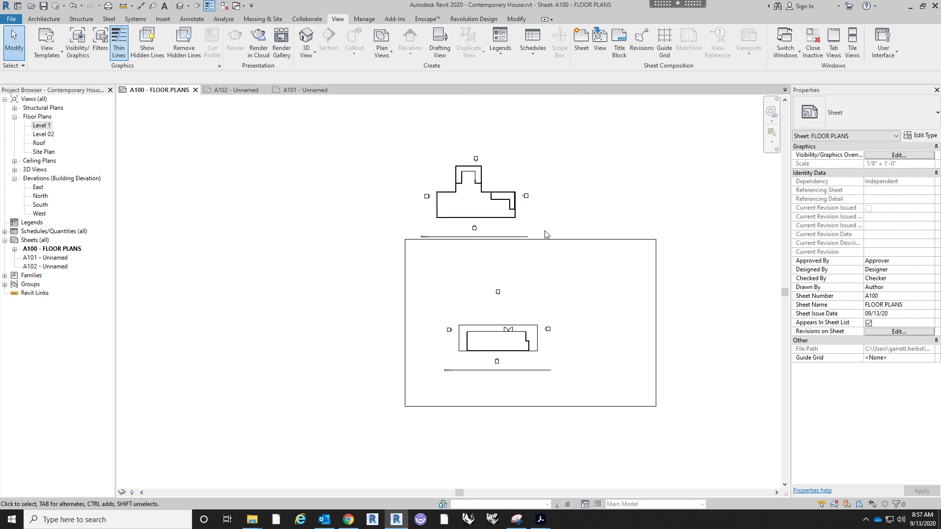
left_click_drag(508, 346, 483, 372)
left_click_drag(470, 206, 478, 273)
left_click(563, 294)
scroll(525, 354, "up", 2)
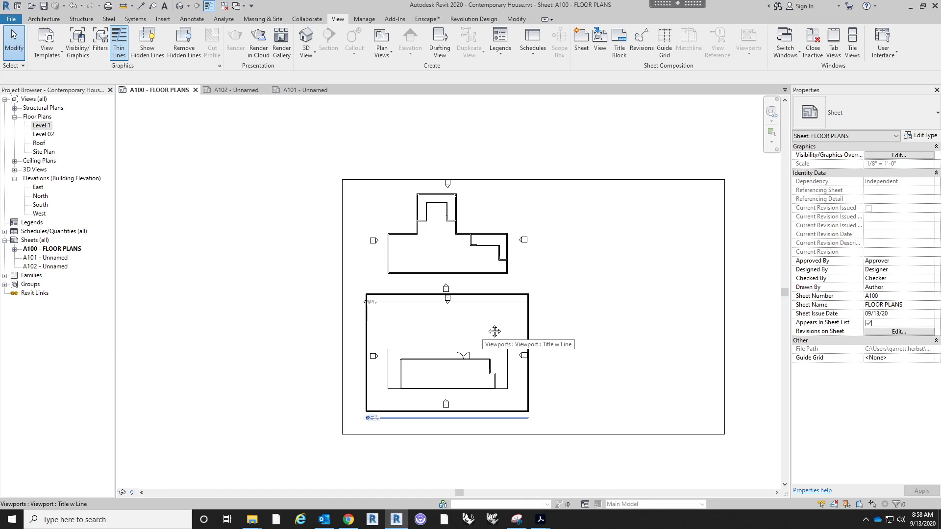
middle_click_drag(485, 333, 520, 310)
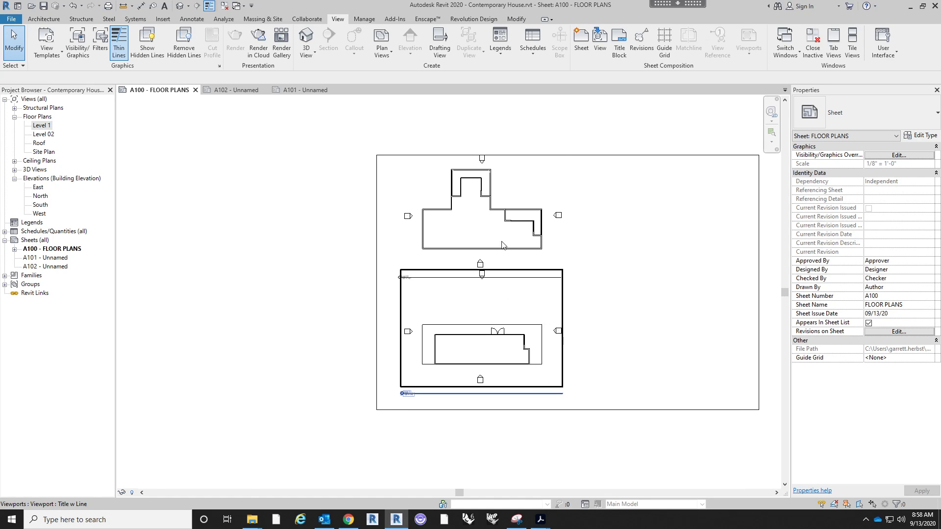
- Shift the Level 02 viewport up and to the right, out of line with the Level 1 viewport
left_click_drag(510, 232, 541, 213)
left_click(637, 243)
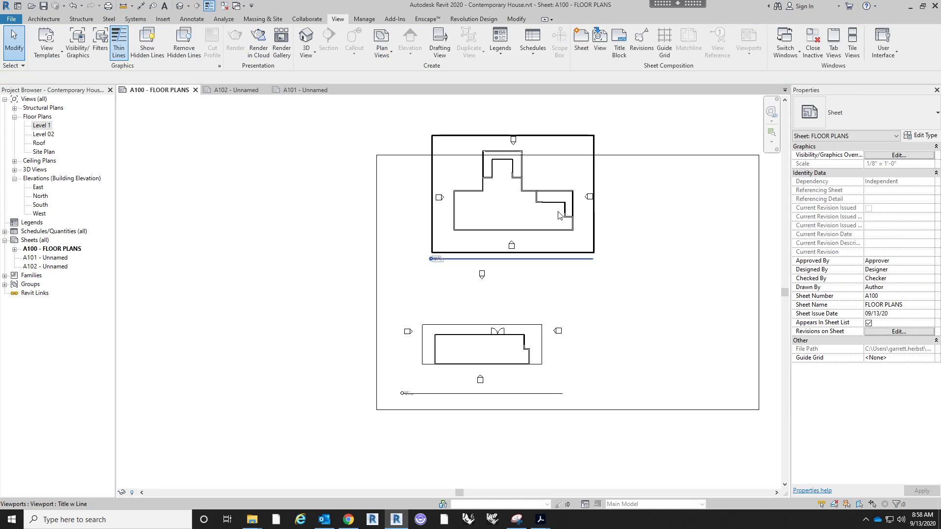
middle_click_drag(557, 224, 546, 254)
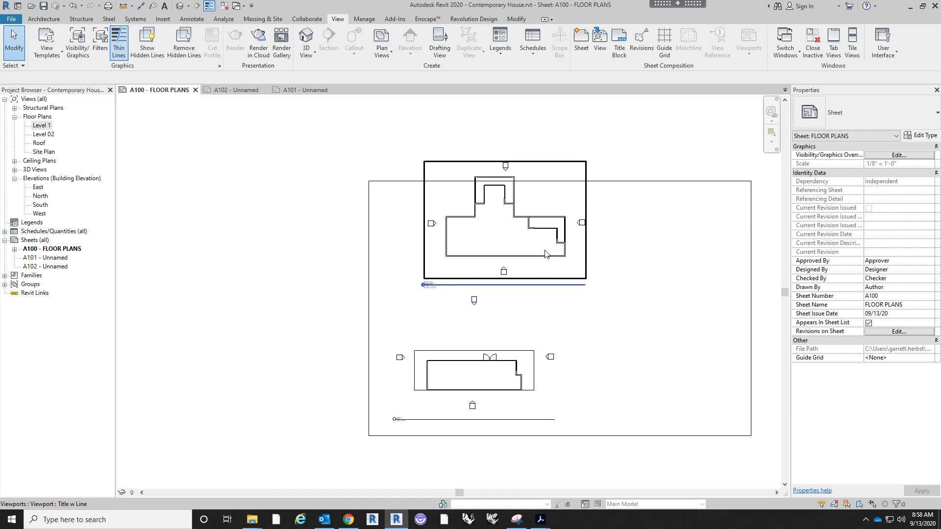
scroll(510, 258, "up", 5)
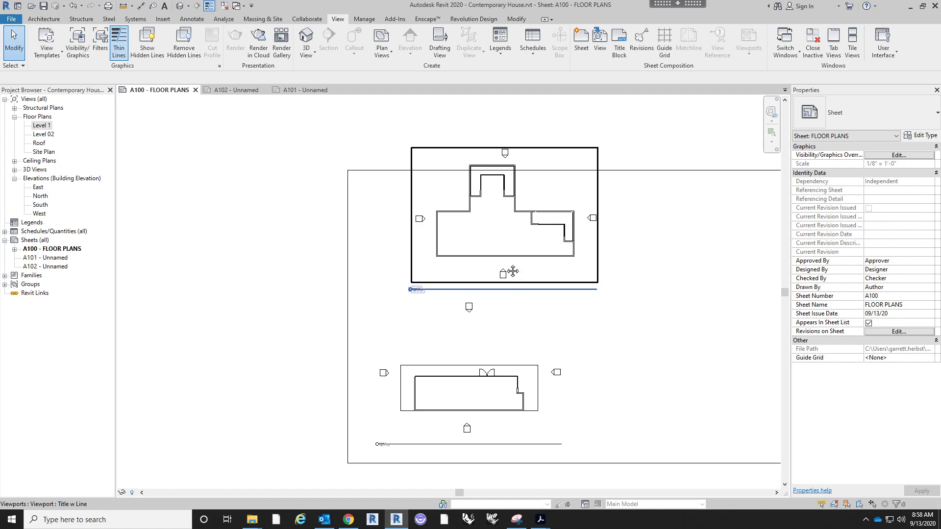
- Activate the Level 02 view on the sheet and delete the South and West elevation markers along with their views
double_click(523, 321)
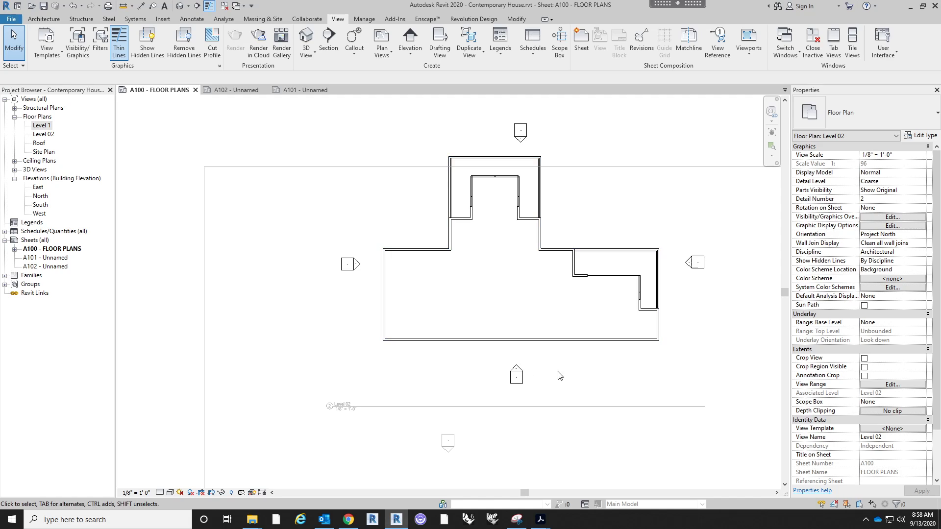
left_click(524, 385)
key("Delete")
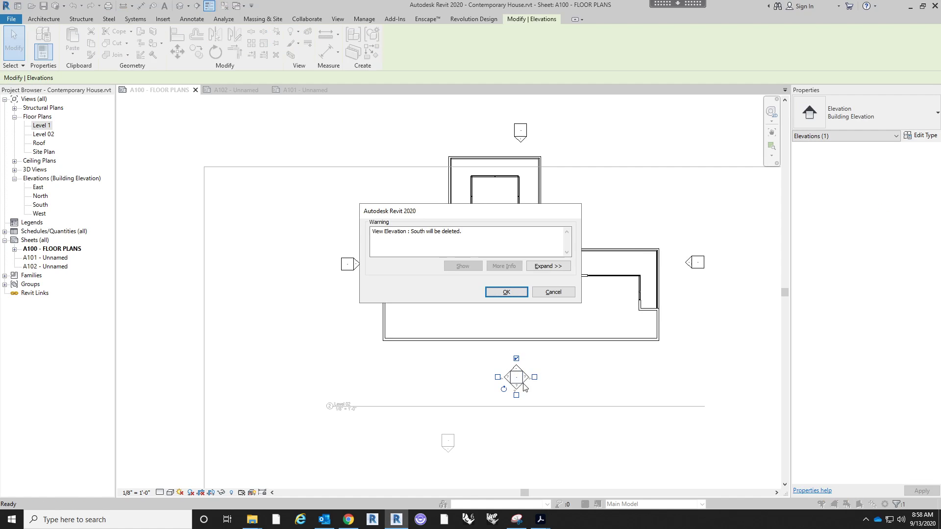
left_click(506, 292)
left_click(347, 264)
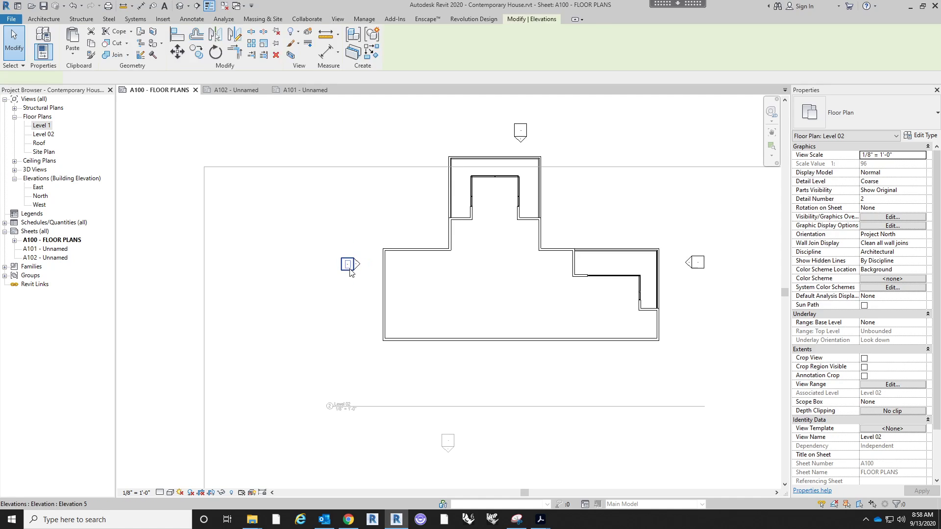
key("Delete")
left_click(510, 291)
- Move the North elevation marker slightly farther above the building and deactivate the Level 02 view
scroll(508, 290, "down", 1)
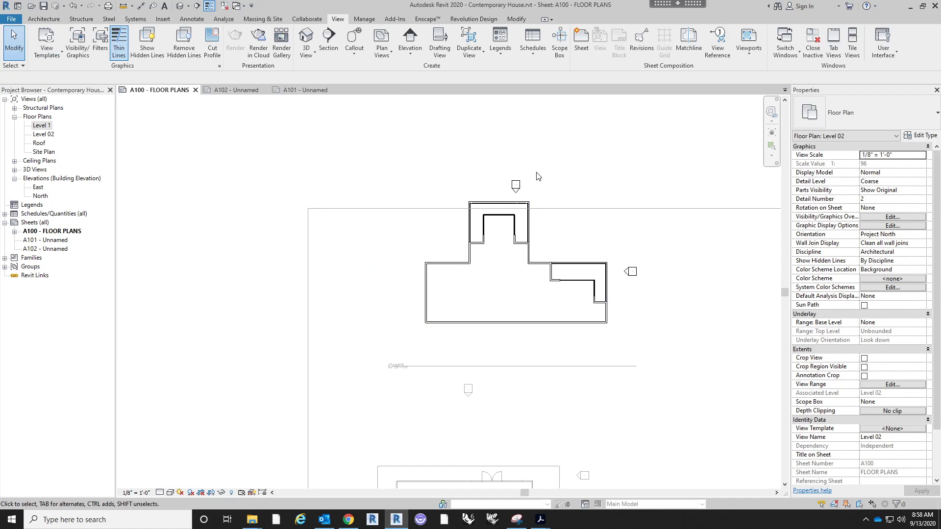
scroll(538, 174, "up", 1)
left_click_drag(510, 188, 514, 179)
left_click(593, 155)
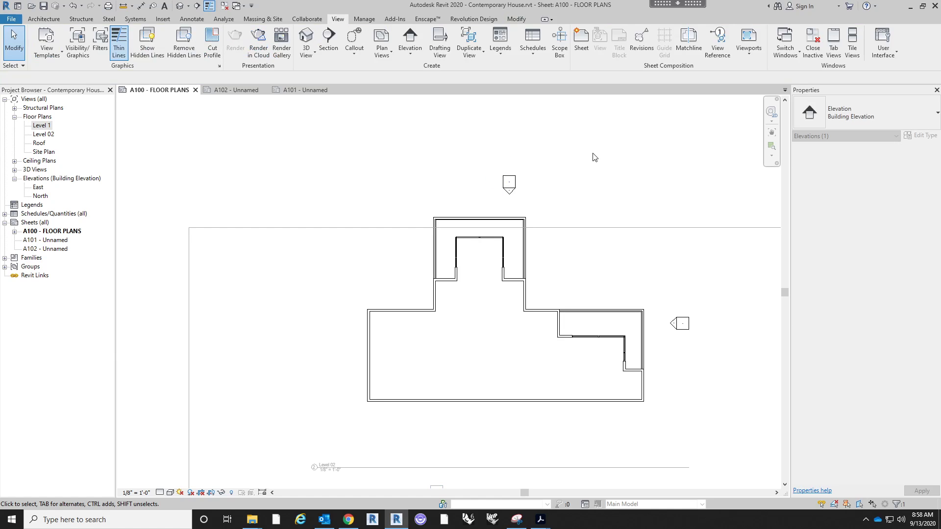
scroll(593, 155, "down", 2)
double_click(627, 130)
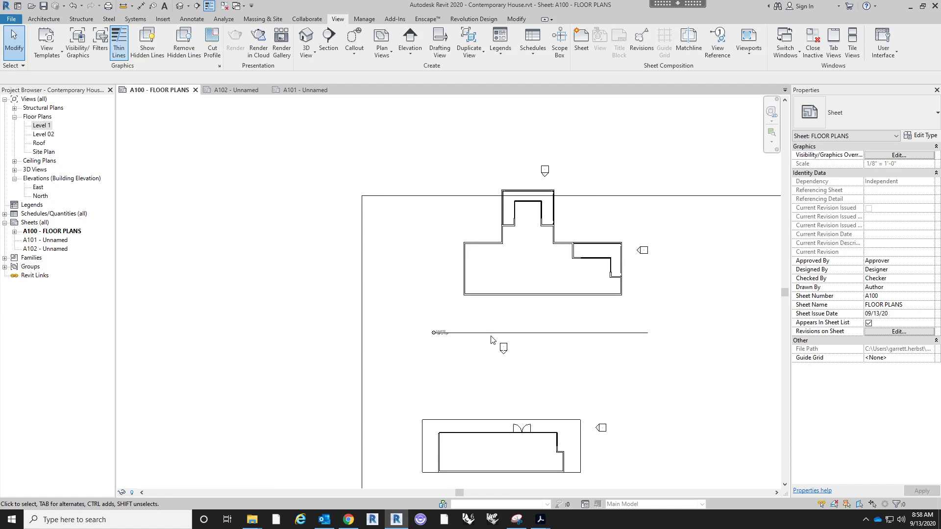
- Move the Level 02 view title up and slightly right, closer beneath its floor plan
left_click_drag(491, 333, 505, 318)
left_click(559, 252)
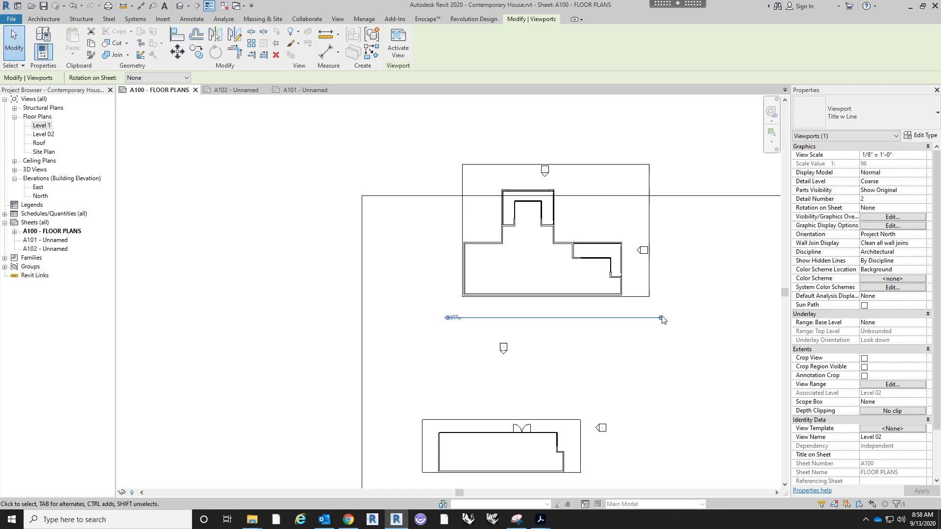
key("Escape")
- Move the Level 1 viewport down and left on the sheet, and bring its view title up closer beneath the plan
scroll(543, 329, "down", 3)
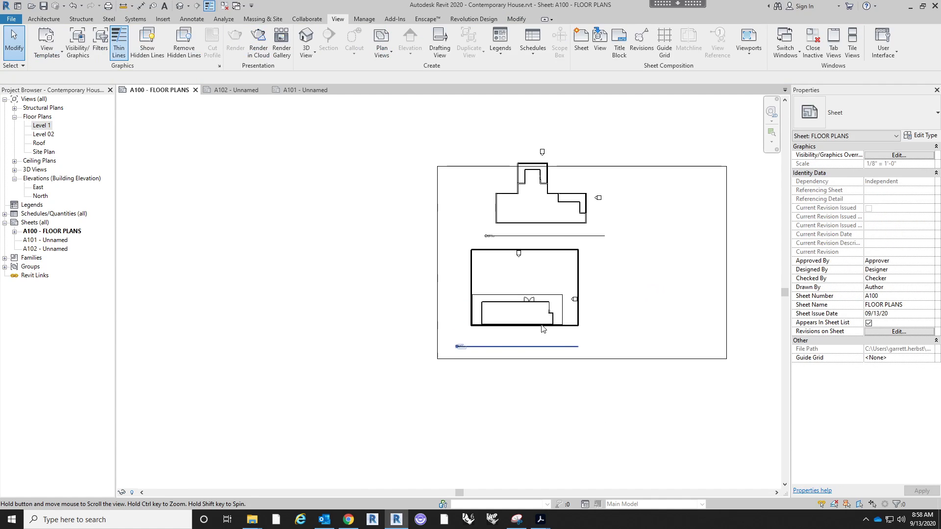
scroll(542, 329, "up", 3)
left_click_drag(525, 286, 507, 315)
key("Escape")
left_click_drag(435, 425, 450, 401)
key("Escape")
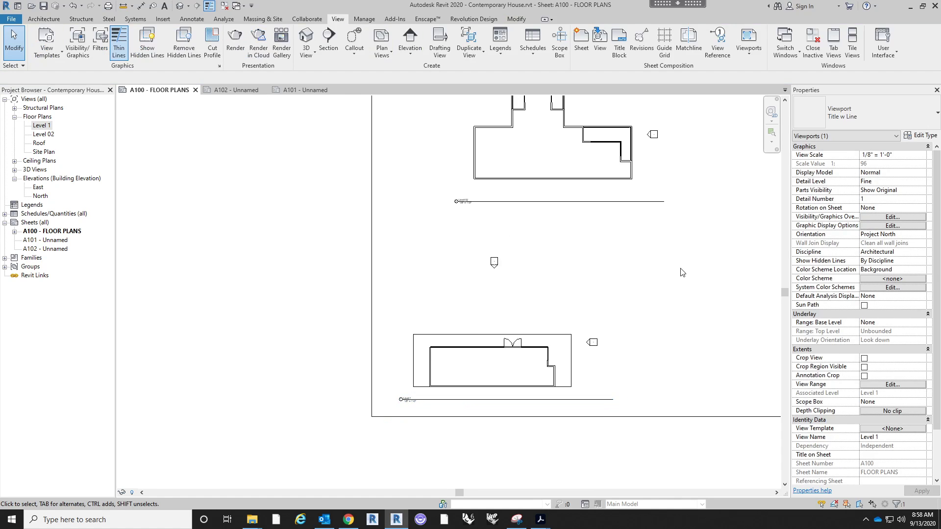
- Move the Level 02 viewport left and down so it sits above the Level 1 plan within the sheet border
scroll(682, 272, "down", 2)
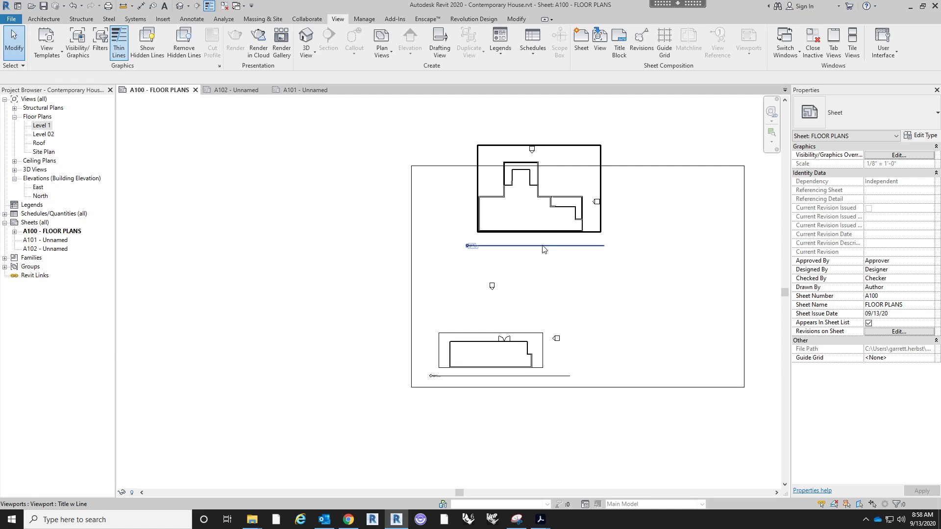
left_click(542, 249)
scroll(514, 249, "up", 2)
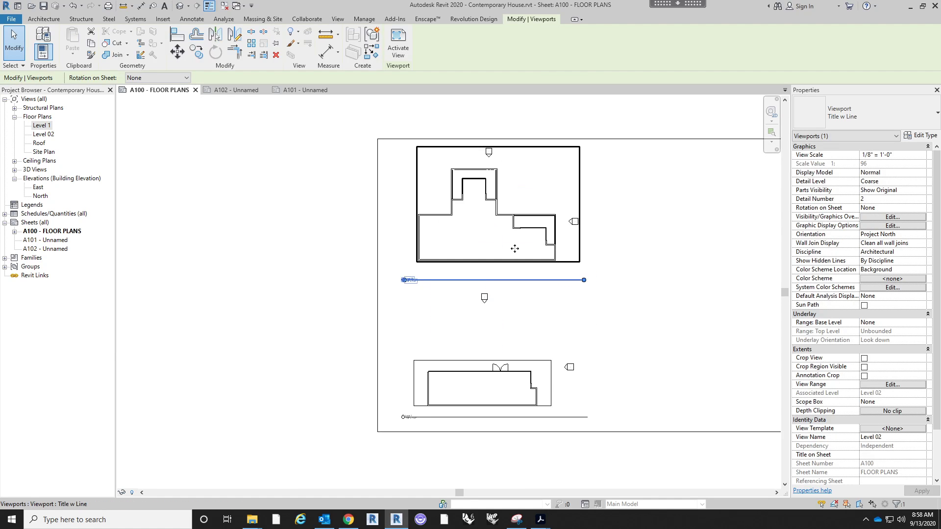
scroll(514, 248, "down", 1)
scroll(516, 236, "up", 1)
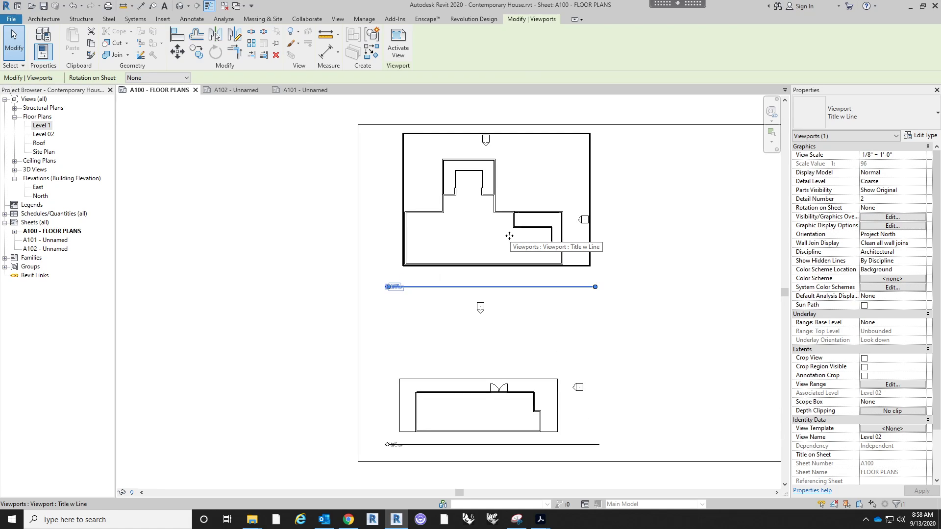
- Shift the Level 02 viewport right and up on the sheet, and select it to check its view properties
left_click_drag(565, 234, 555, 254)
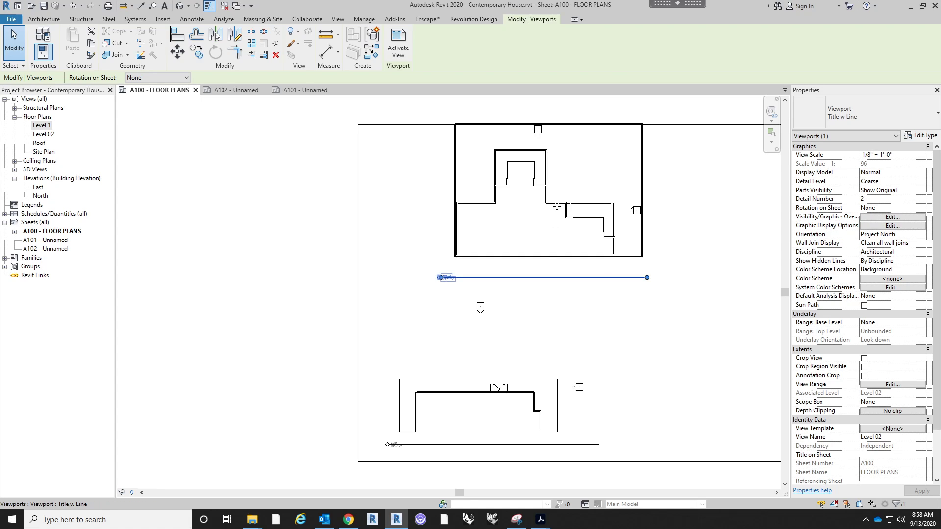
left_click(712, 253)
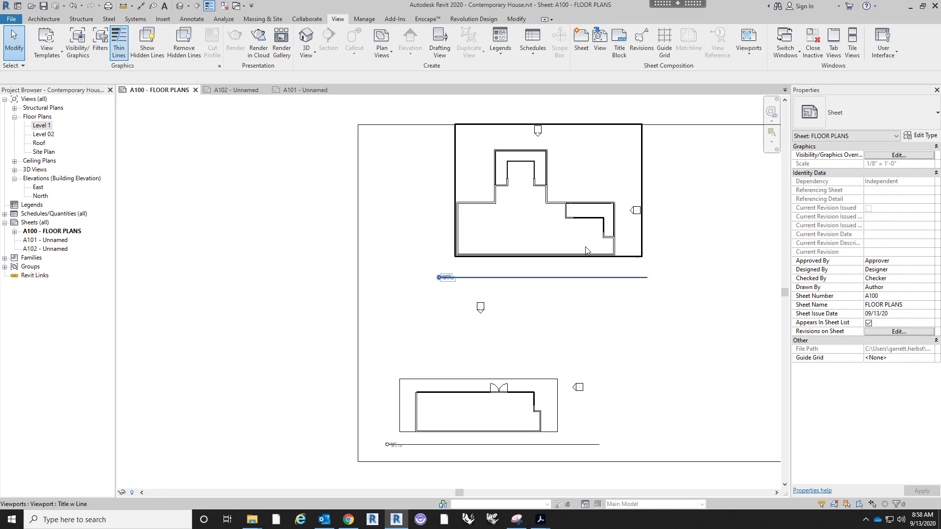
left_click(588, 217)
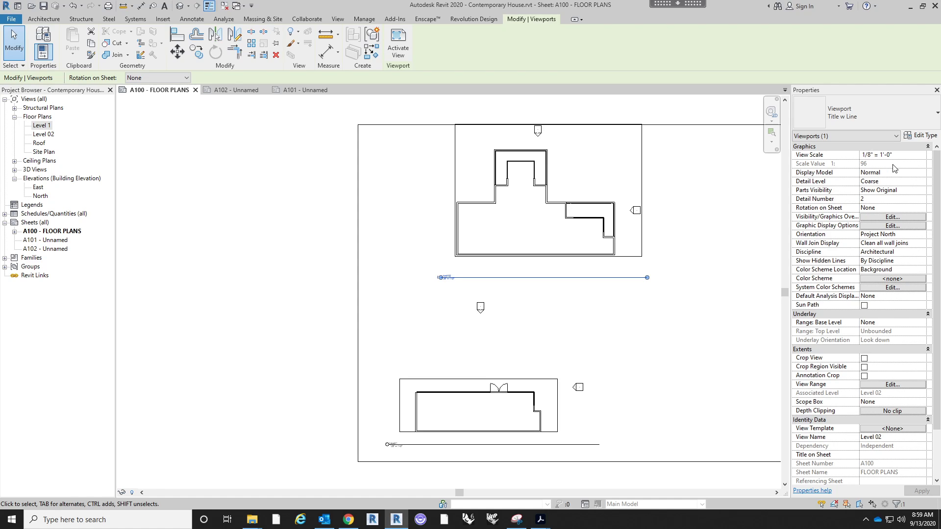
left_click(602, 362)
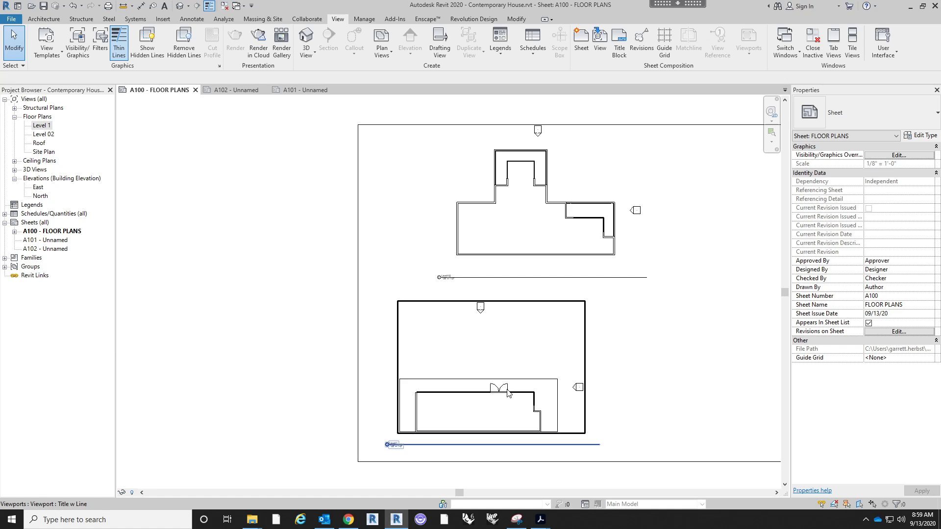
- Activate the Level 1 view, look through the available view scales without choosing one, and deactivate the view
left_click(508, 393)
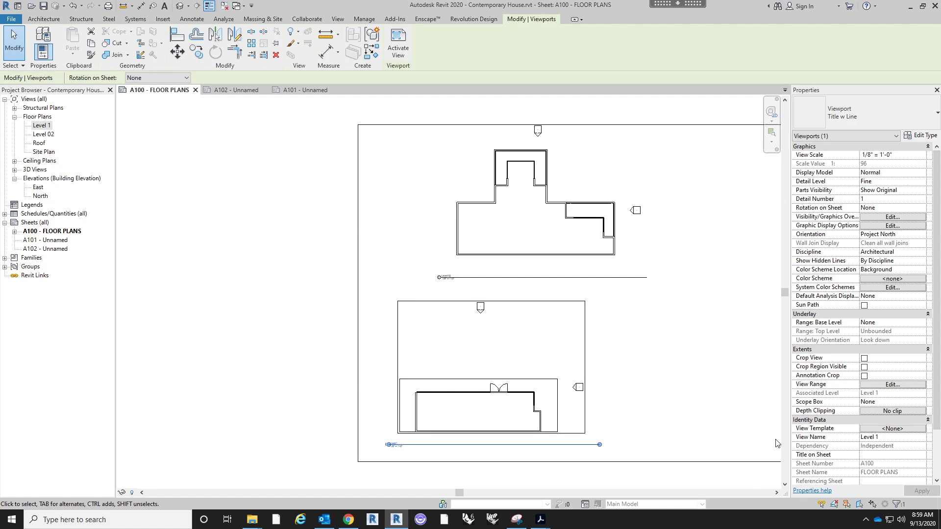
double_click(572, 353)
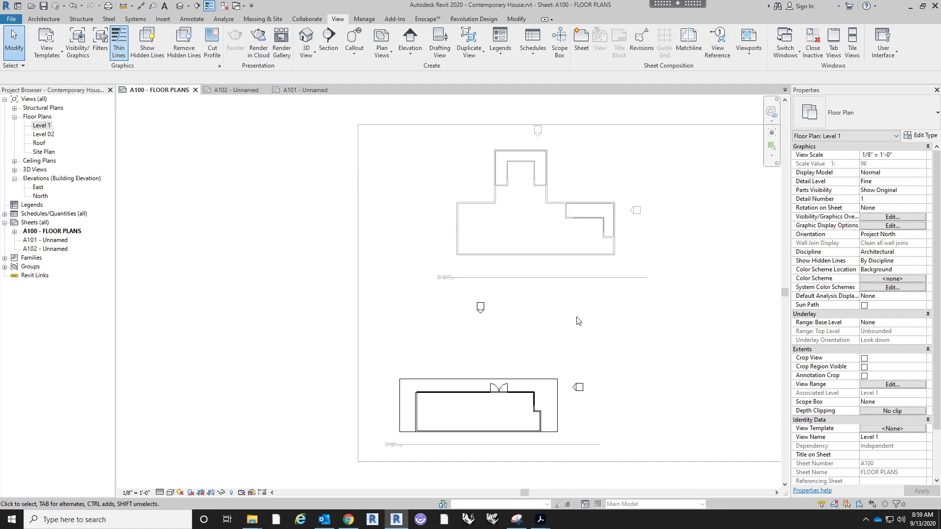
double_click(676, 359)
right_click(523, 362)
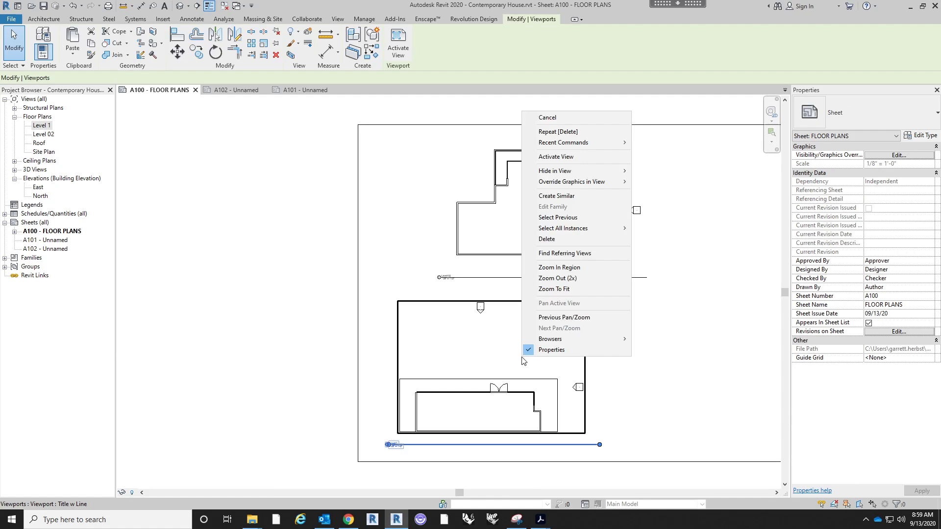
left_click(572, 157)
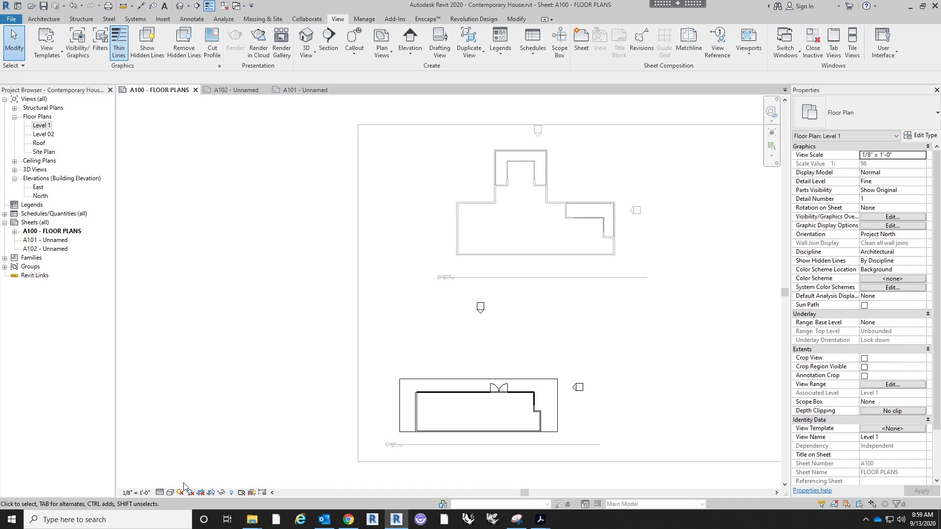
left_click(148, 493)
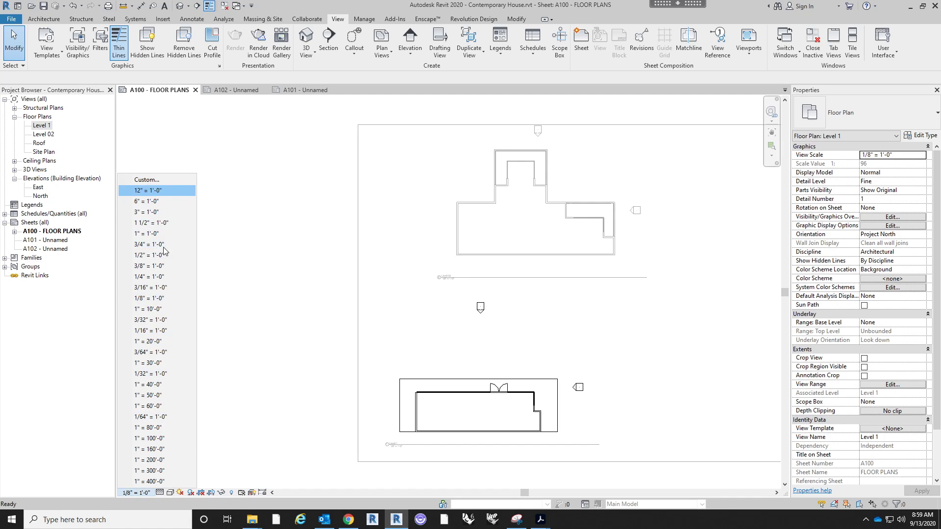
left_click(288, 286)
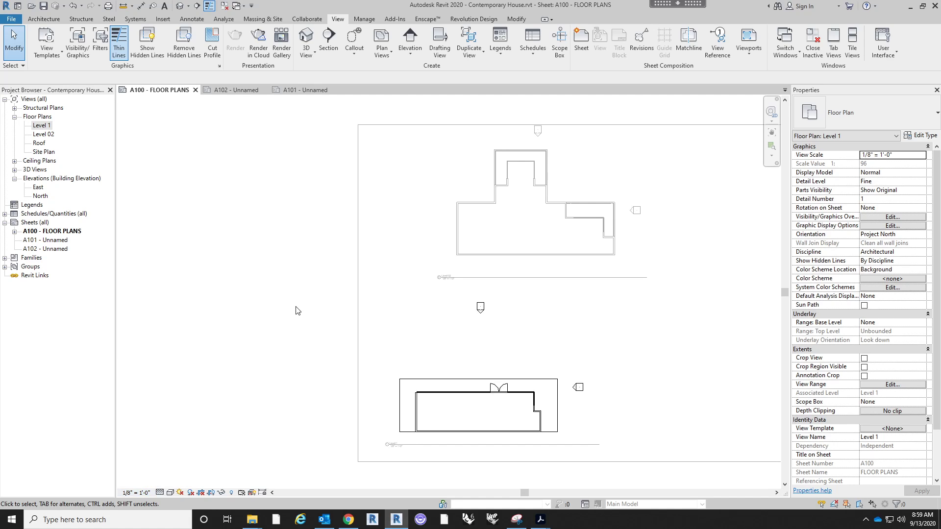
double_click(298, 307)
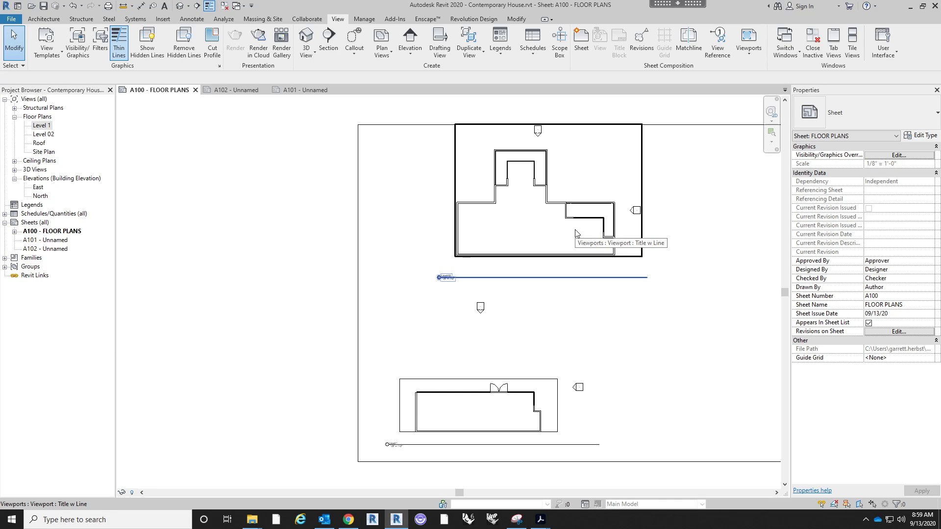
- Move the Level 02 viewport back down and left, aligning it vertically with the Level 1 viewport
left_click_drag(576, 234, 518, 255)
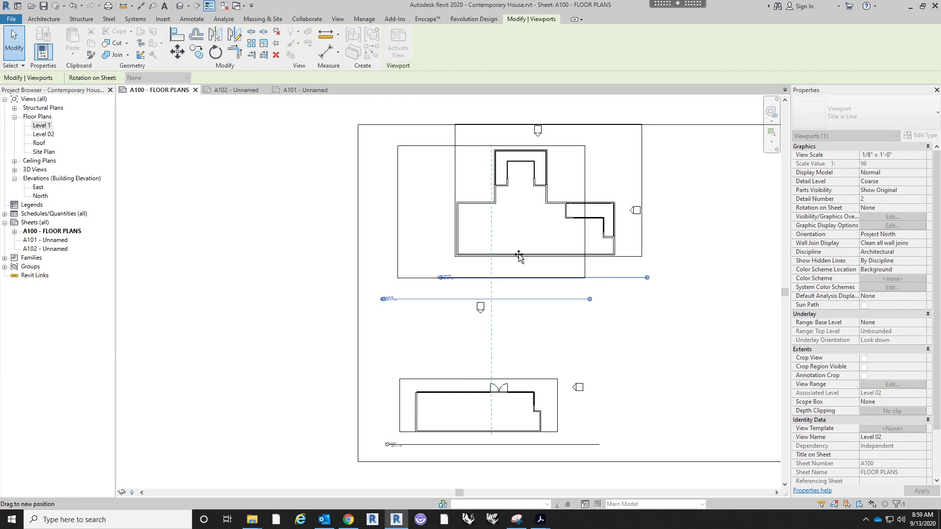
key("Escape")
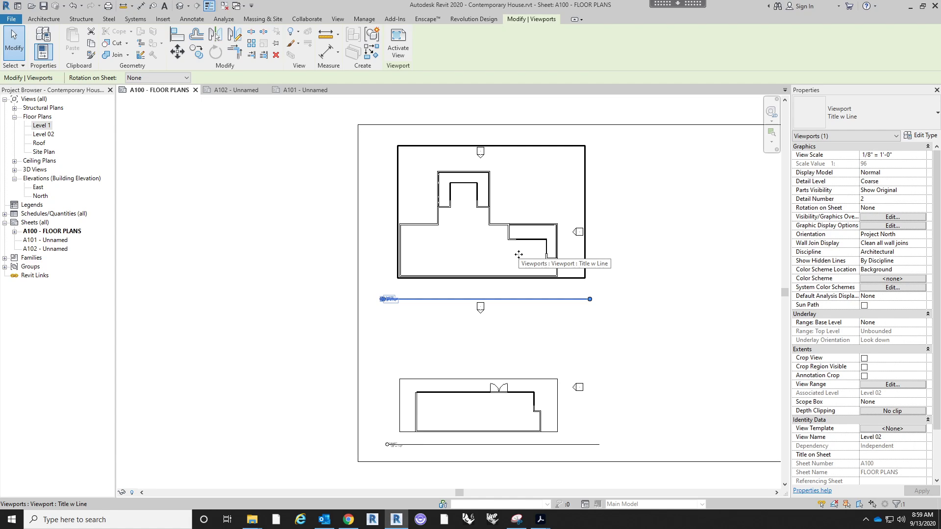
- Move the Level 02 viewport to the lower right of the sheet, beside the Level 1 plan
left_click_drag(466, 248, 462, 246)
scroll(463, 245, "down", 4)
scroll(612, 339, "up", 2)
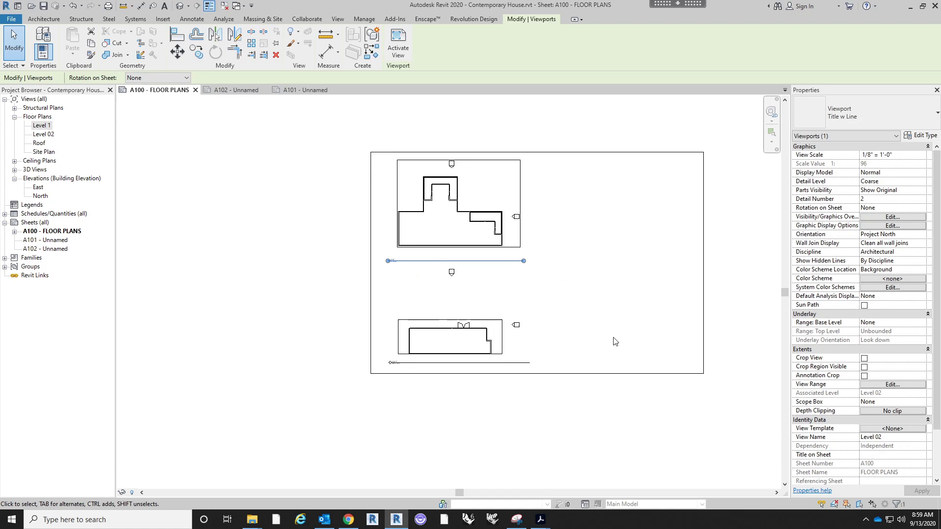
left_click_drag(434, 191, 614, 318)
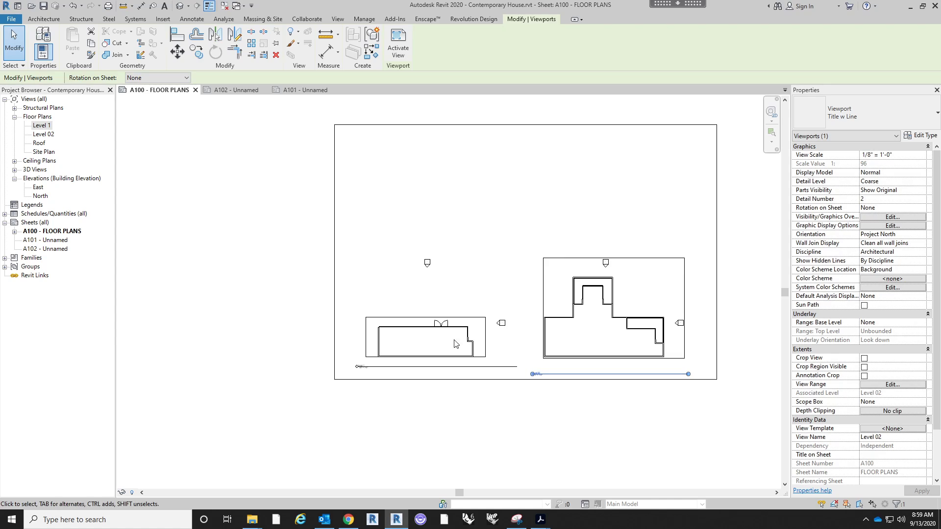
left_click(394, 354)
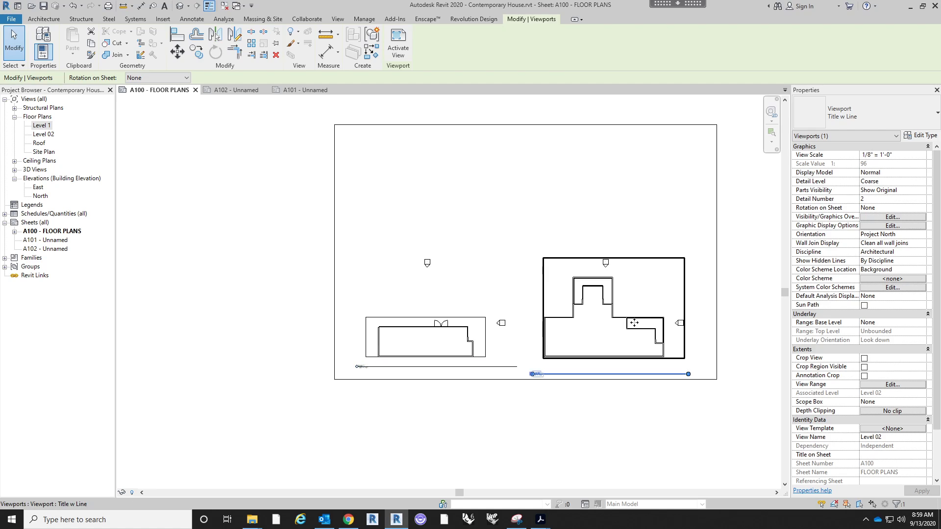
- Move the Level 02 viewport back above the Level 1 plan, then shift it slightly down inside the sheet border
left_click_drag(612, 341, 434, 217)
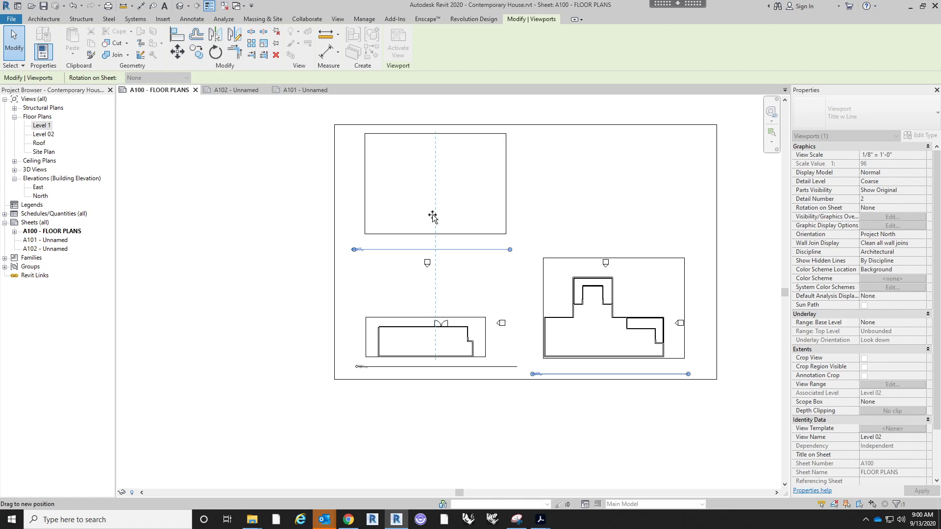
left_click(603, 197)
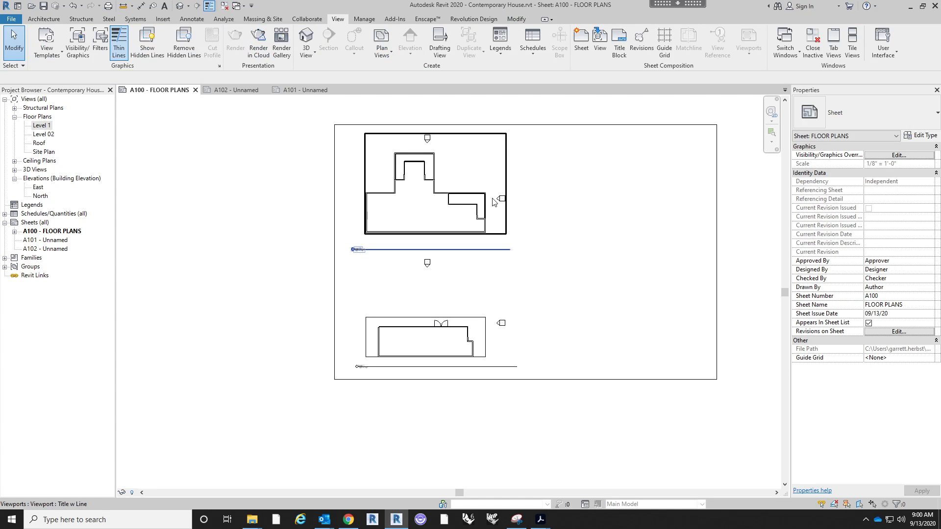
left_click_drag(477, 192, 477, 203)
left_click(570, 212)
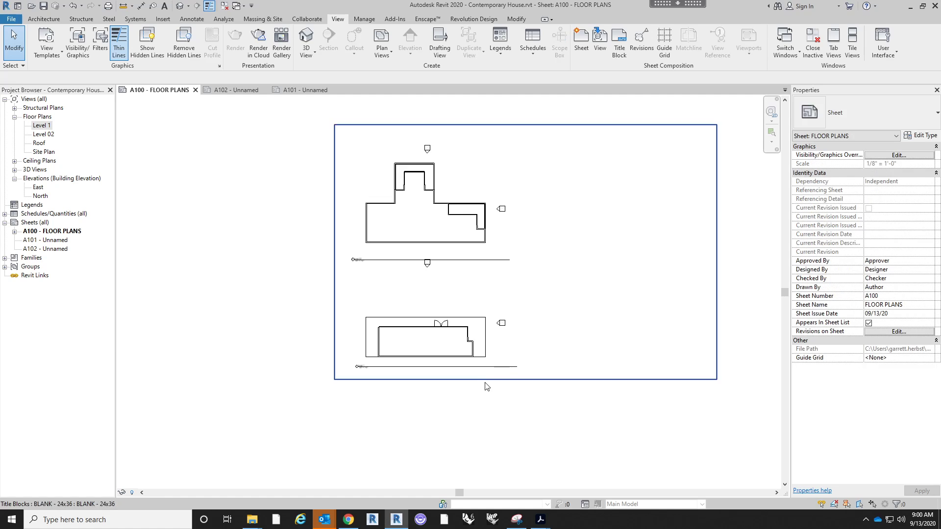
- Assign the Architectural Plan view template to the Level 1 viewport
scroll(443, 320, "up", 3)
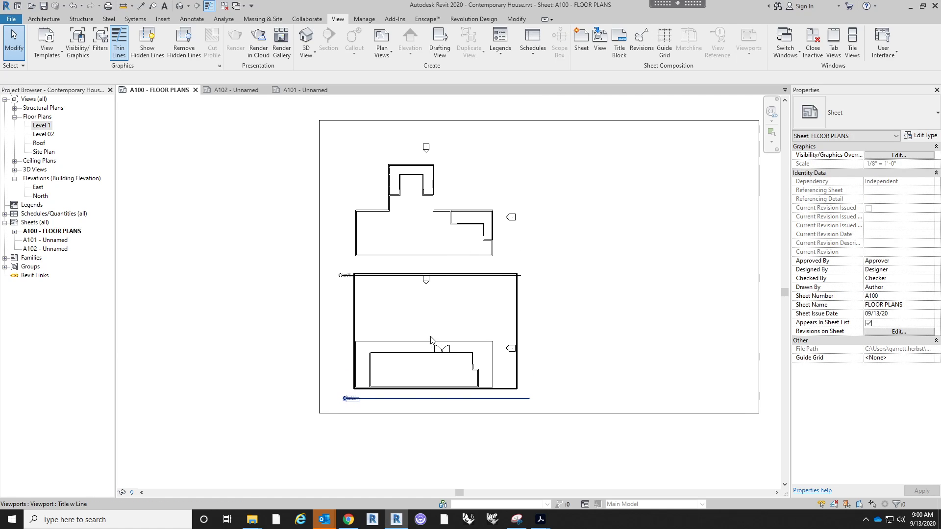
middle_click_drag(431, 289, 485, 329)
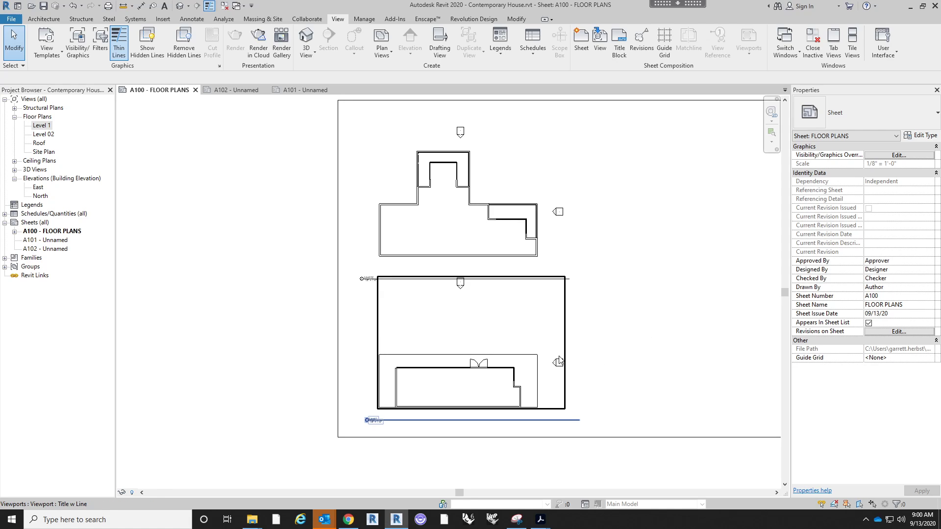
left_click(523, 328)
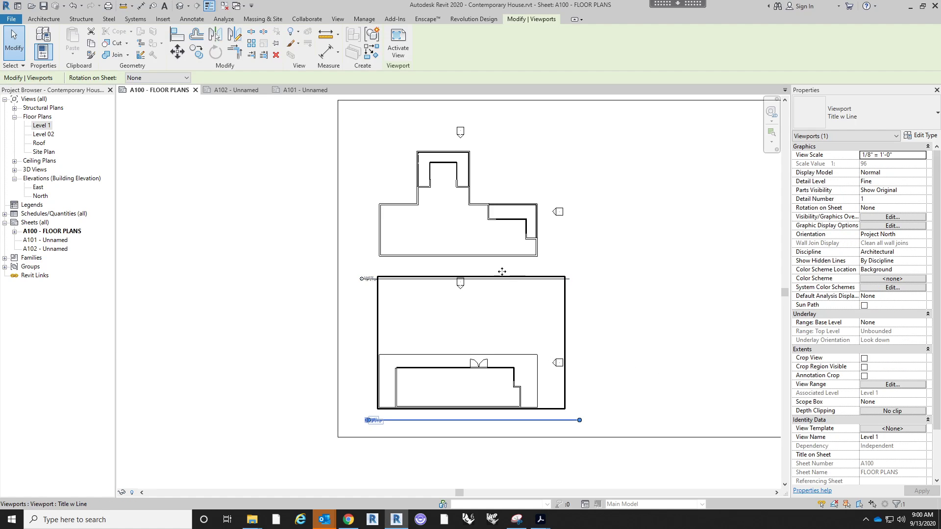
middle_click_drag(621, 311, 534, 299)
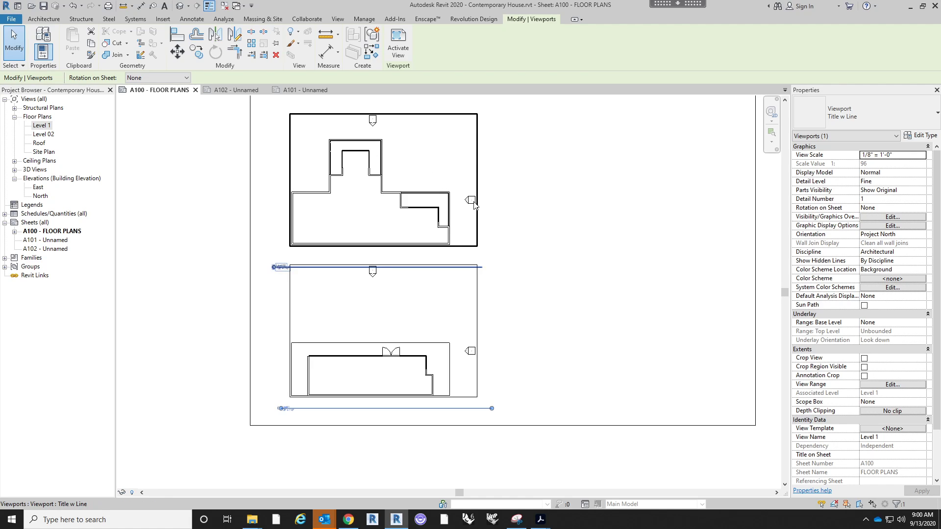
middle_click_drag(641, 288, 693, 292)
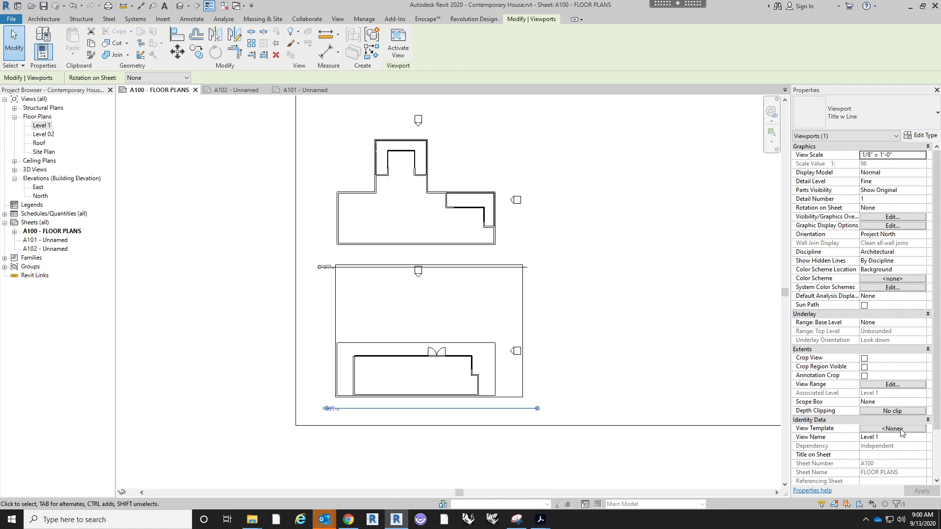
left_click(899, 430)
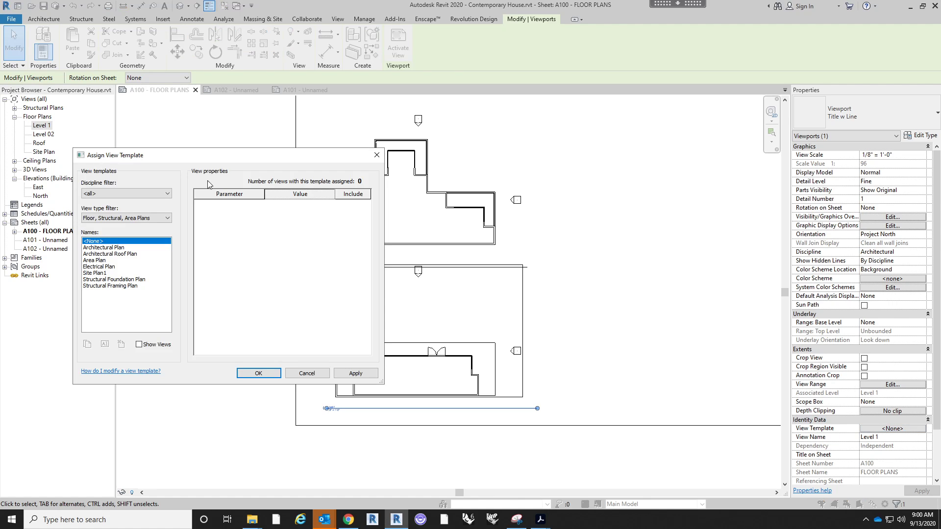
left_click_drag(223, 155, 702, 151)
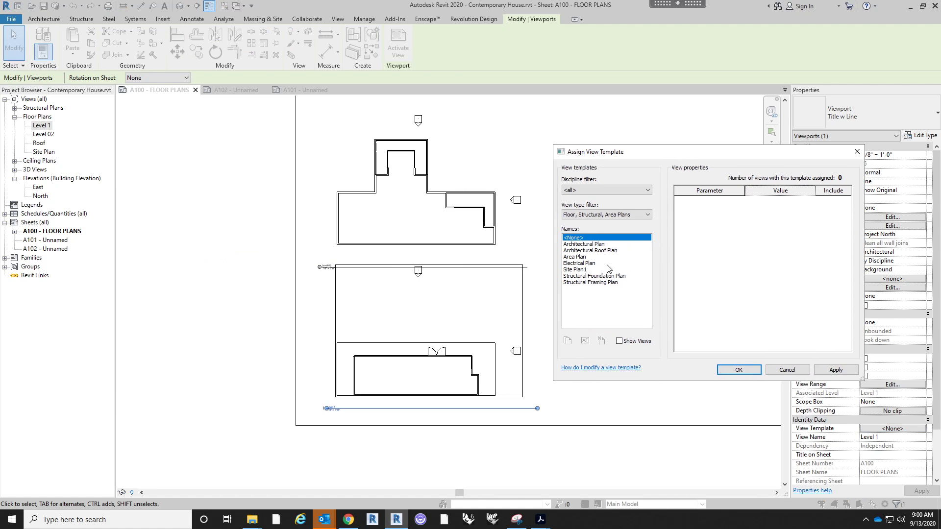
left_click(591, 243)
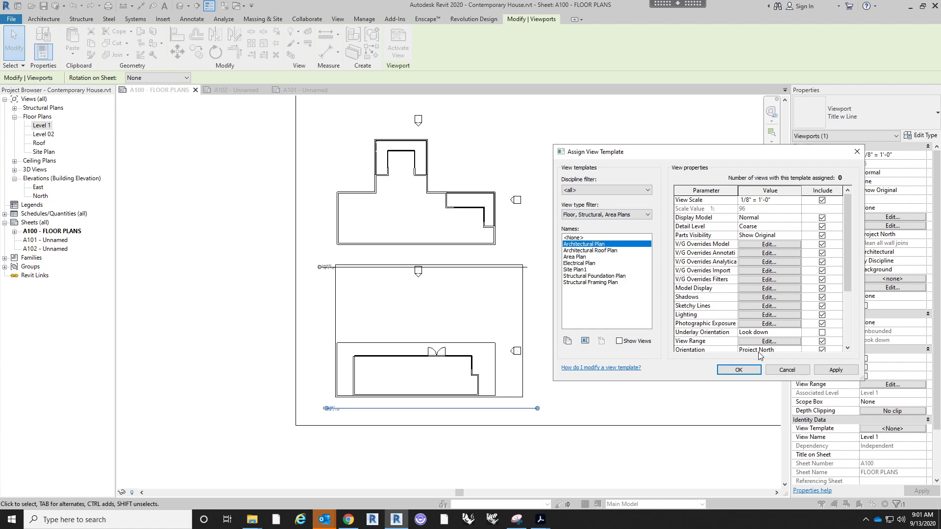
left_click(739, 370)
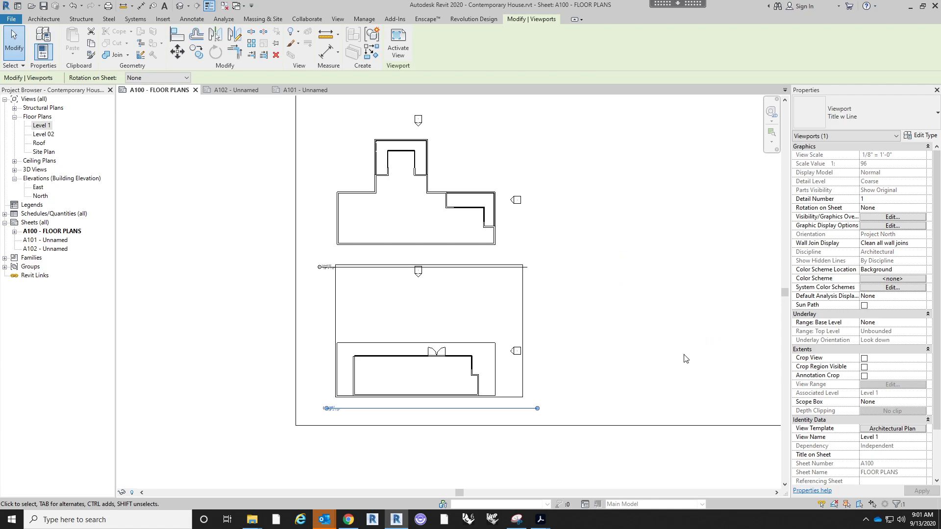
- Reopen the Level 1 view template settings and look at the Architectural Plan annotation overrides without changing them
scroll(388, 359, "up", 4)
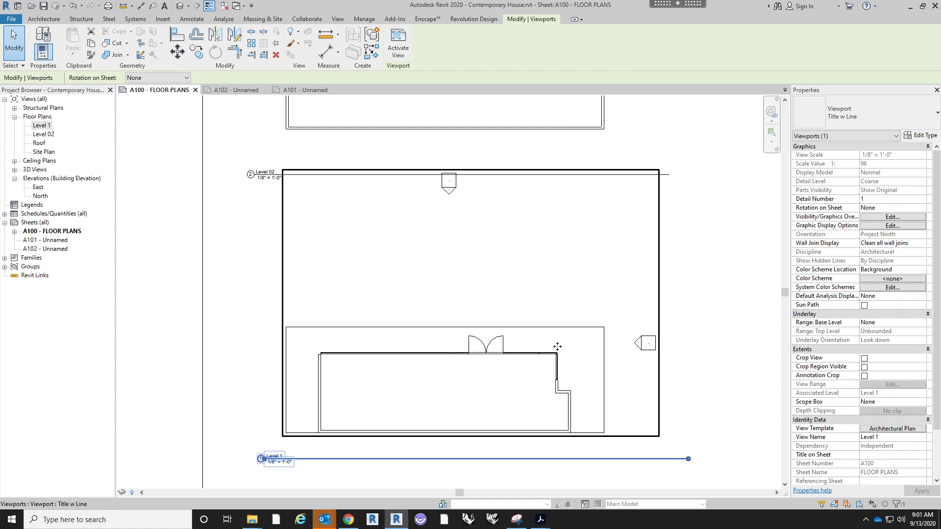
scroll(559, 346, "down", 3)
scroll(582, 354, "up", 1)
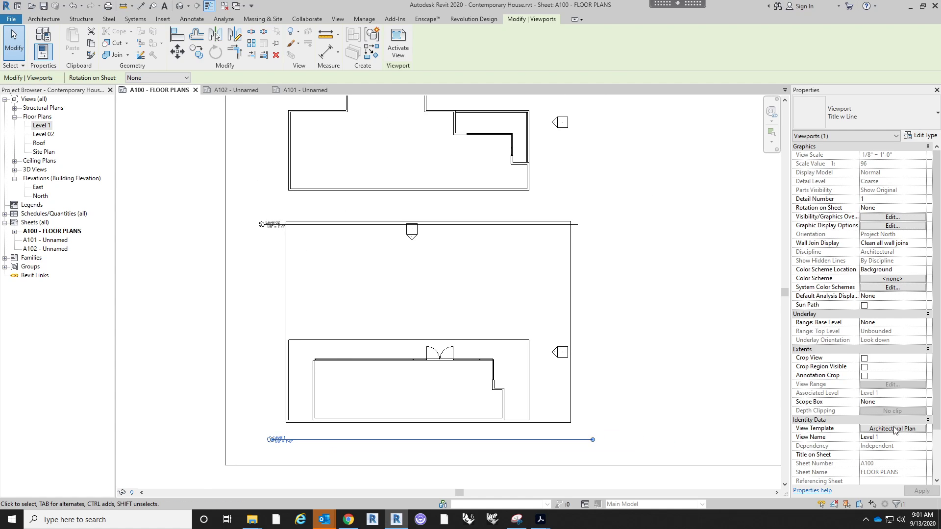
left_click(893, 429)
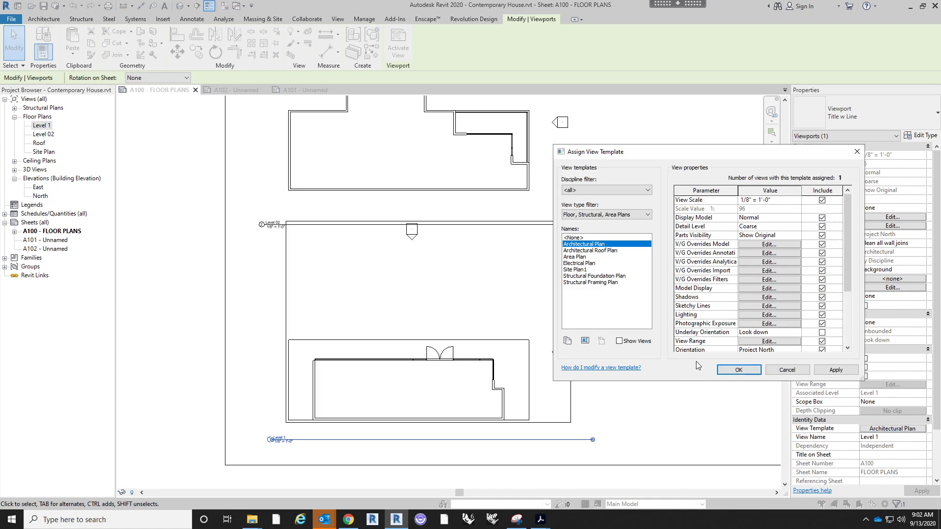
left_click(763, 254)
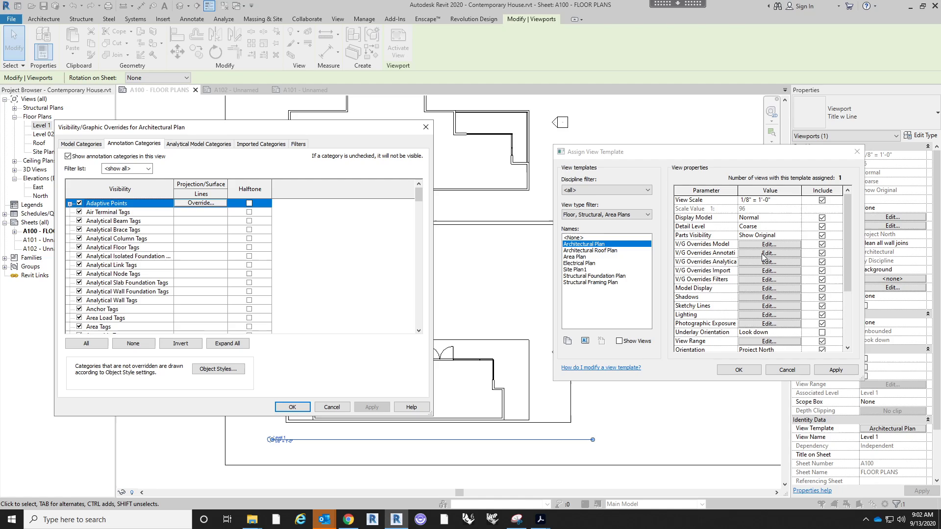
left_click(426, 127)
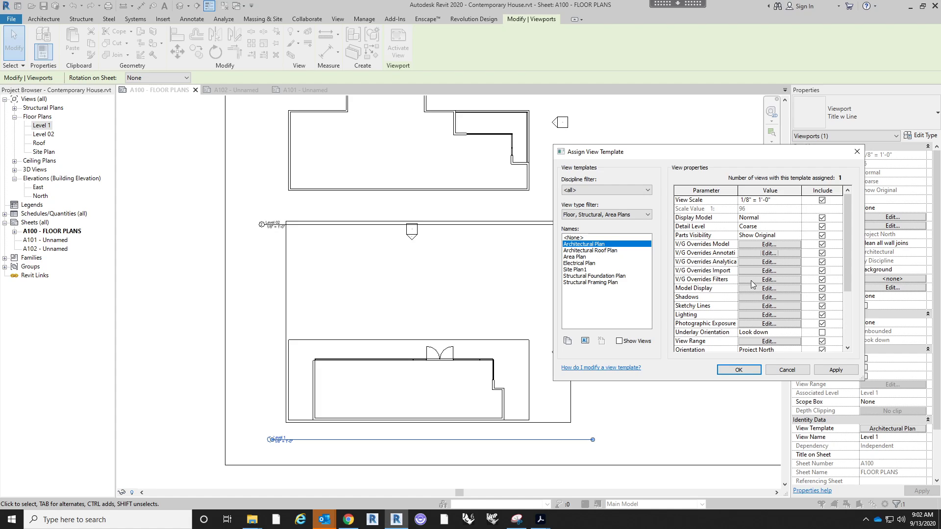
left_click_drag(820, 155, 717, 154)
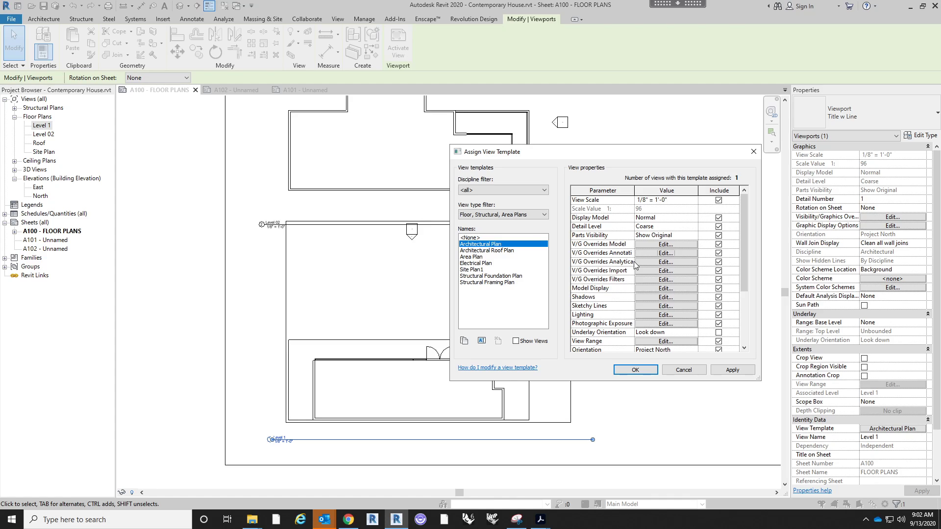
- Turn off the Elevations annotation category in the Architectural Plan template's visibility overrides and accept the template changes
left_click(663, 245)
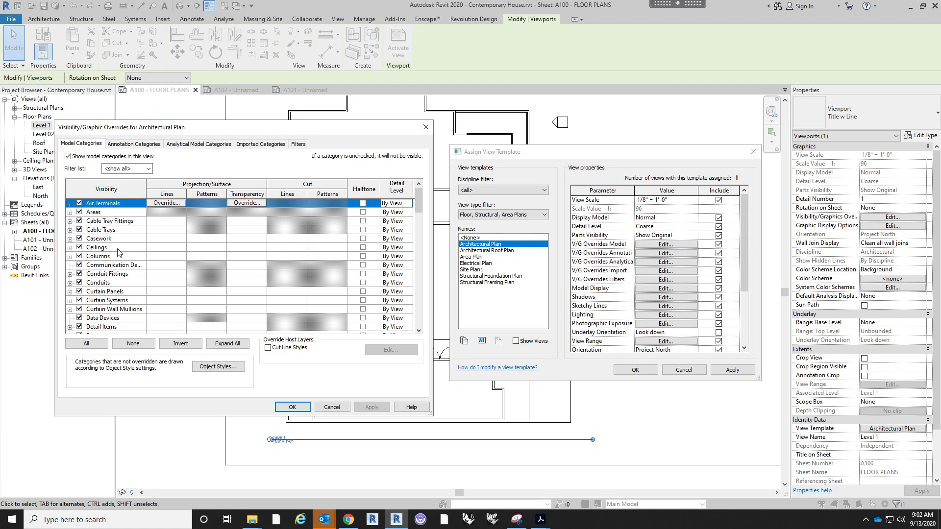
scroll(122, 261, "down", 3)
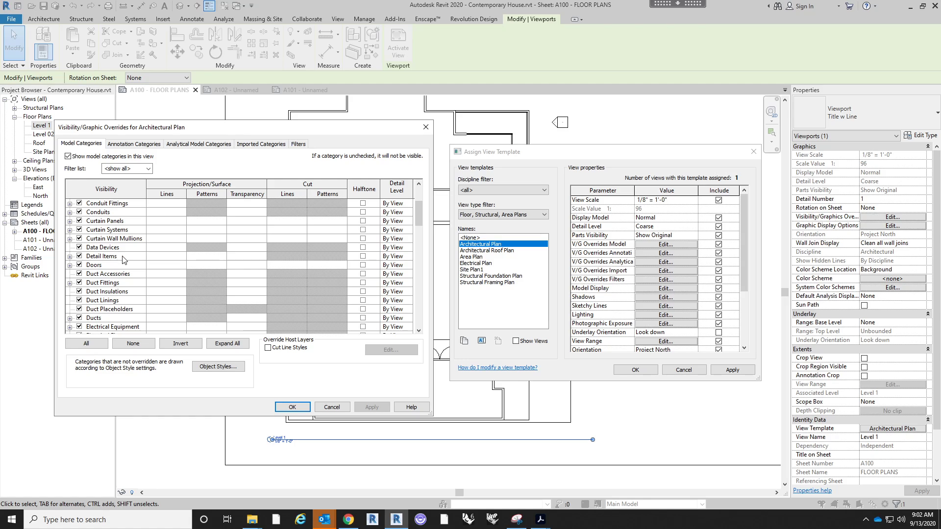
scroll(123, 261, "down", 1)
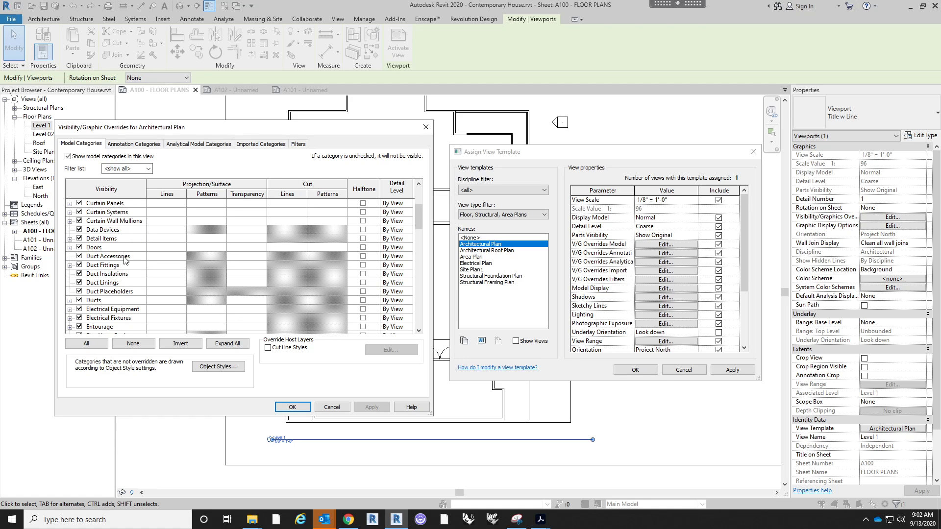
left_click(135, 145)
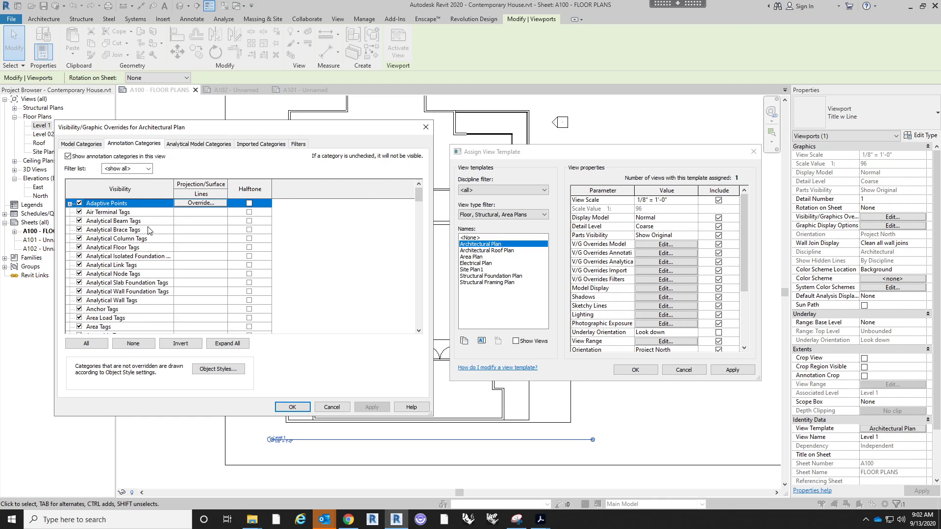
scroll(162, 237, "down", 3)
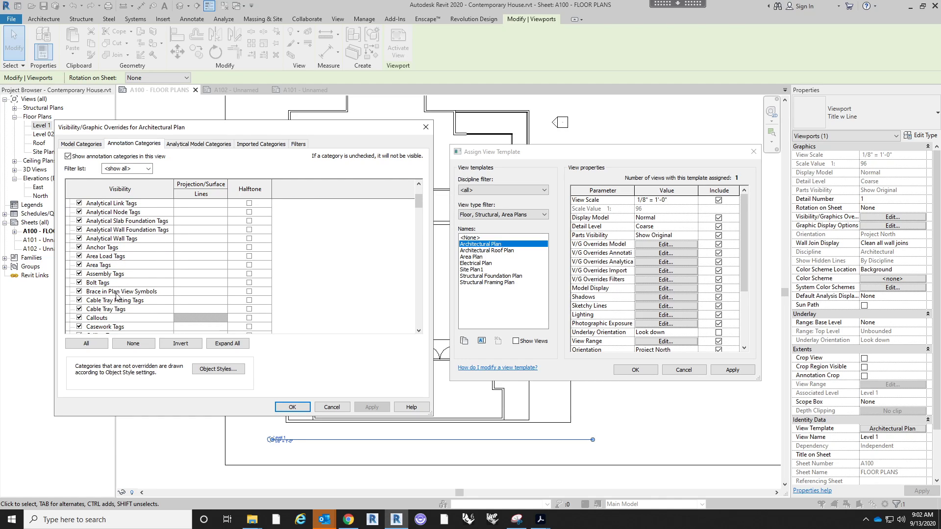
scroll(142, 287, "down", 3)
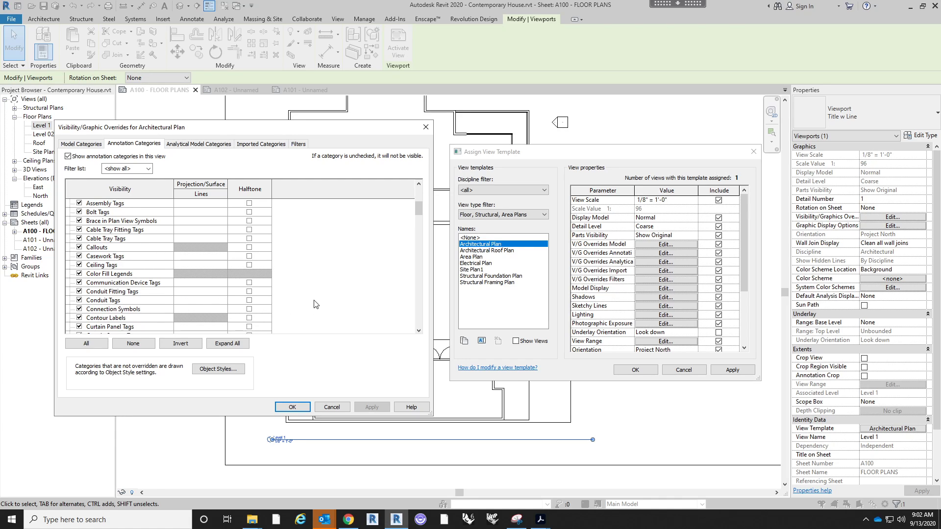
scroll(314, 305, "down", 3)
scroll(301, 312, "down", 4)
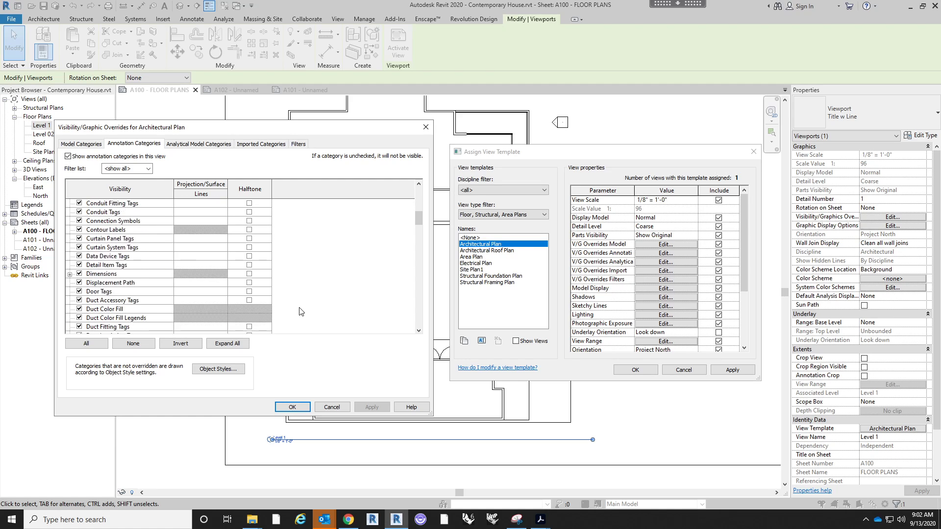
scroll(292, 308, "down", 1)
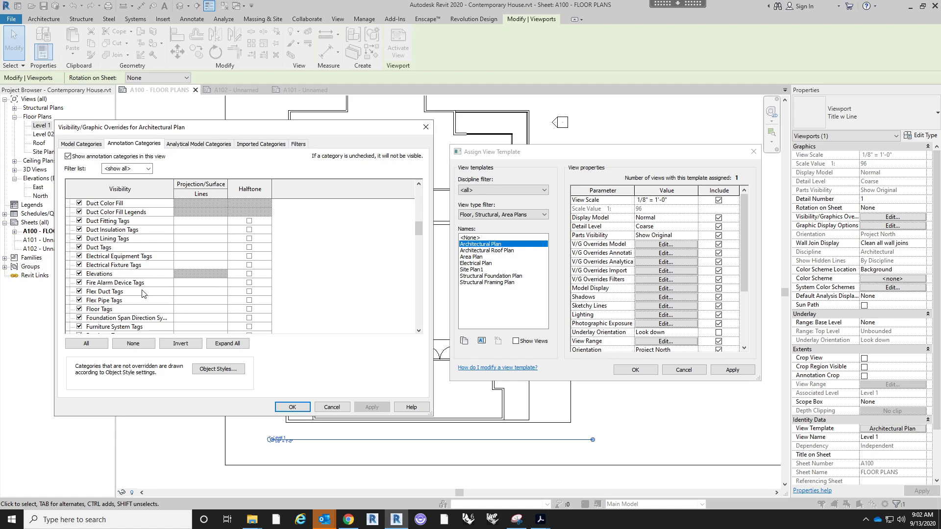
left_click(79, 274)
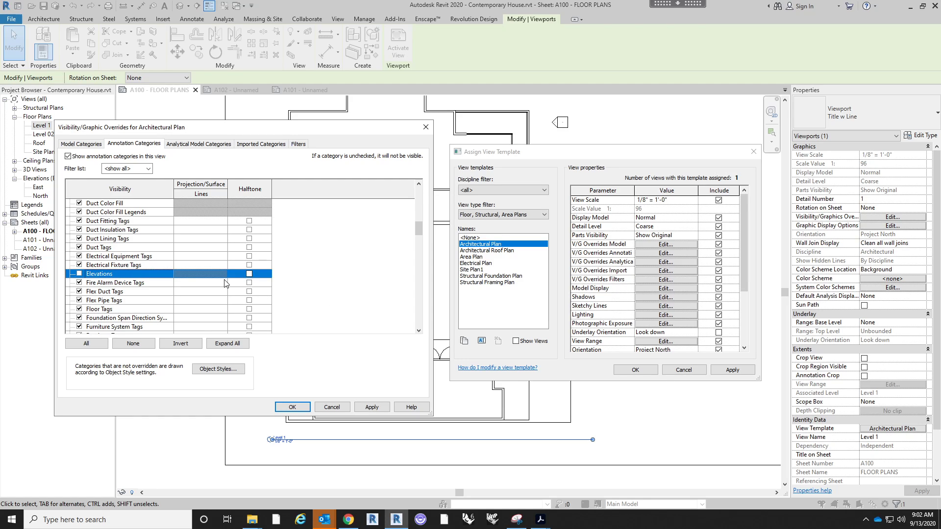
left_click(293, 407)
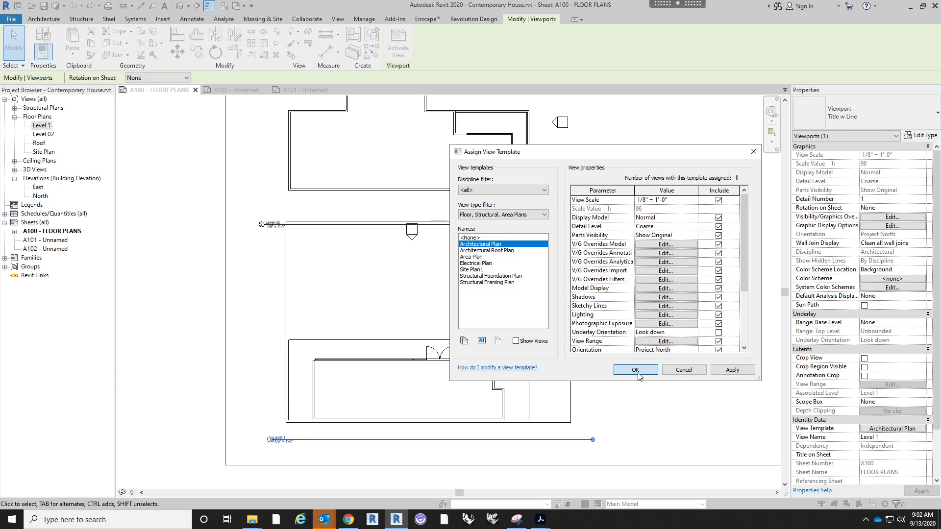
left_click(637, 371)
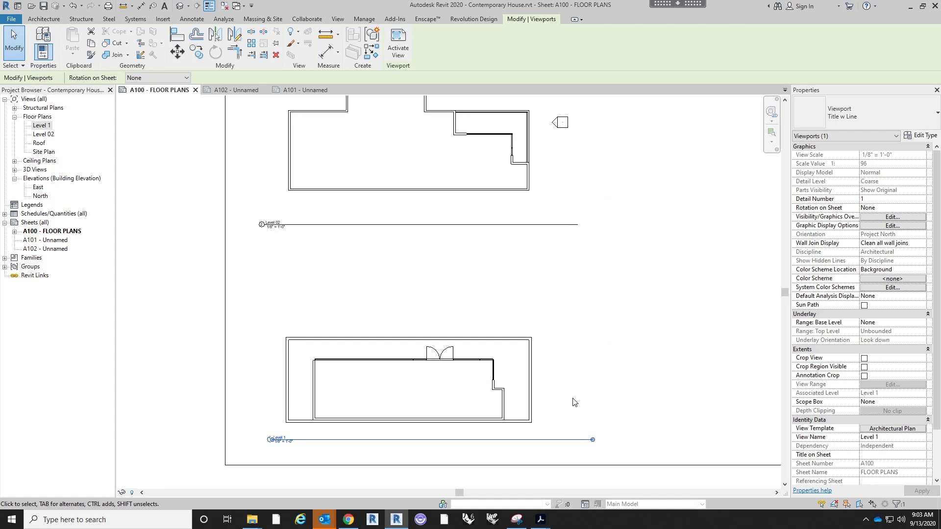
- Turn off the Doors model category in the Architectural Plan template's visibility overrides and accept the template changes
left_click(888, 429)
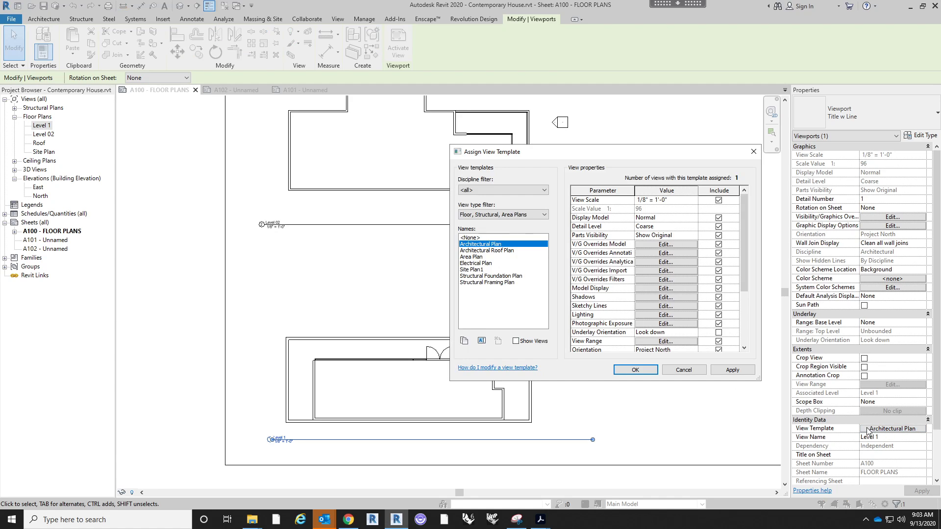
left_click(645, 244)
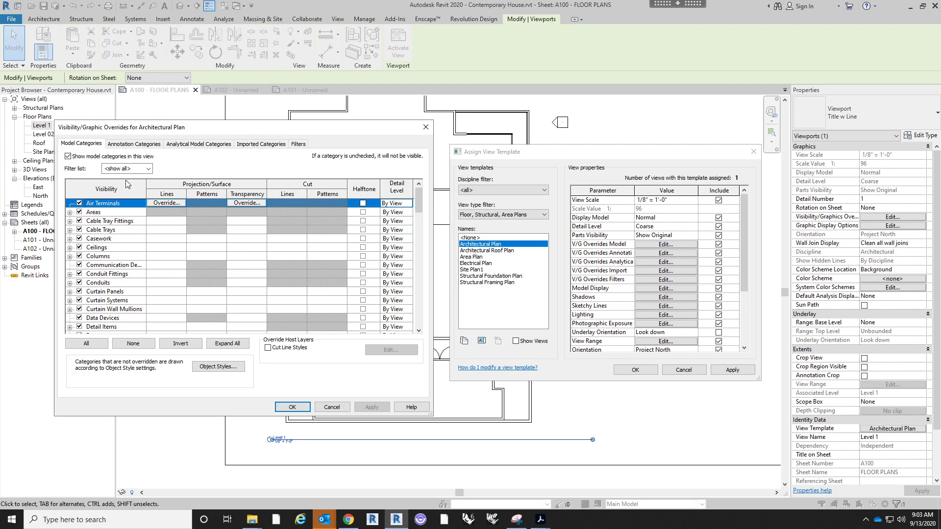
scroll(143, 231, "down", 3)
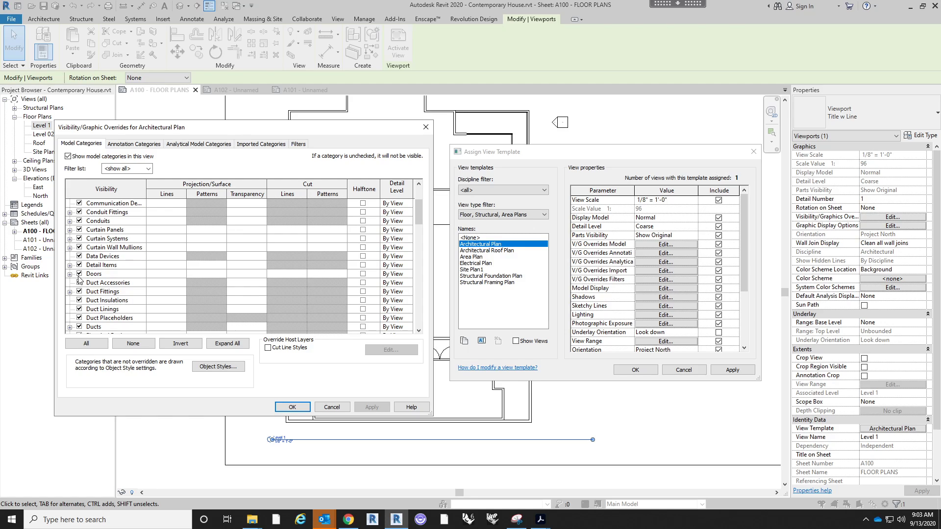
left_click(79, 275)
left_click(292, 407)
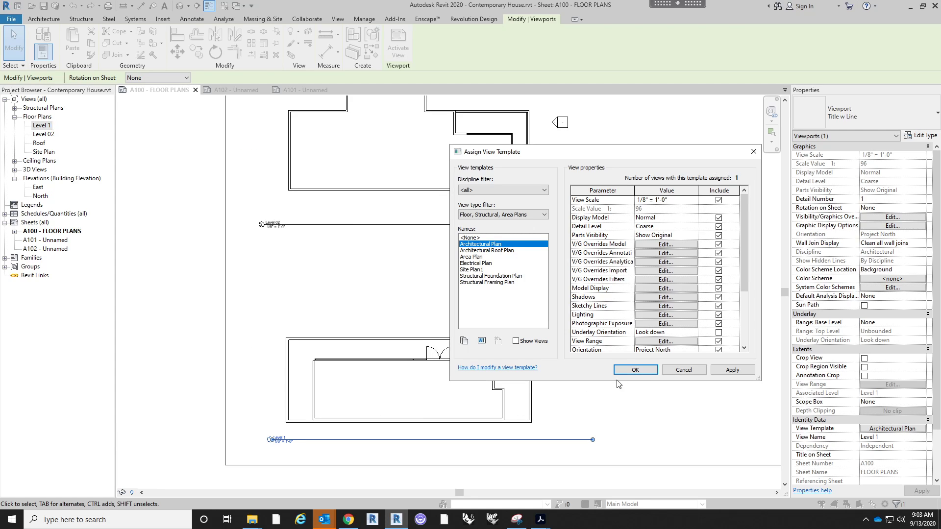
left_click(633, 370)
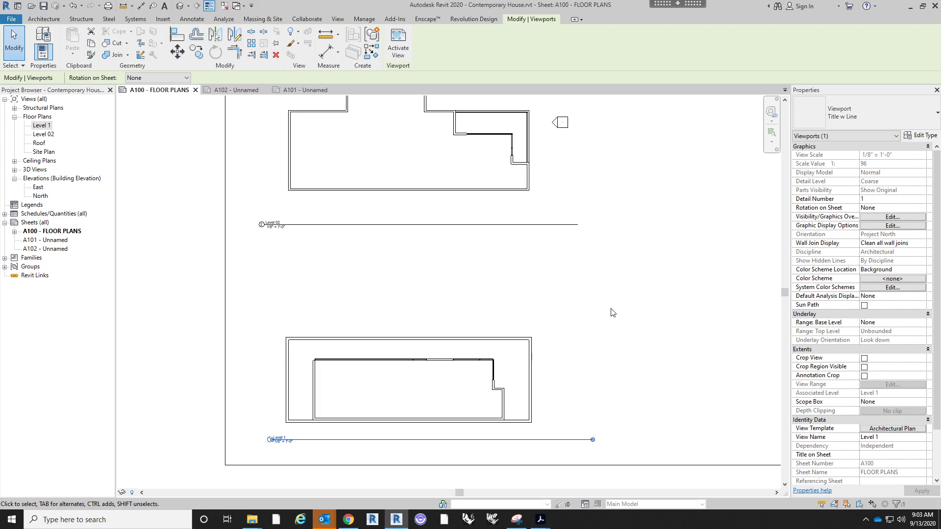
- Undo the Doors visibility change in the Architectural Plan template and reselect the Level 1 viewport
left_click(73, 8)
scroll(600, 336, "up", 3)
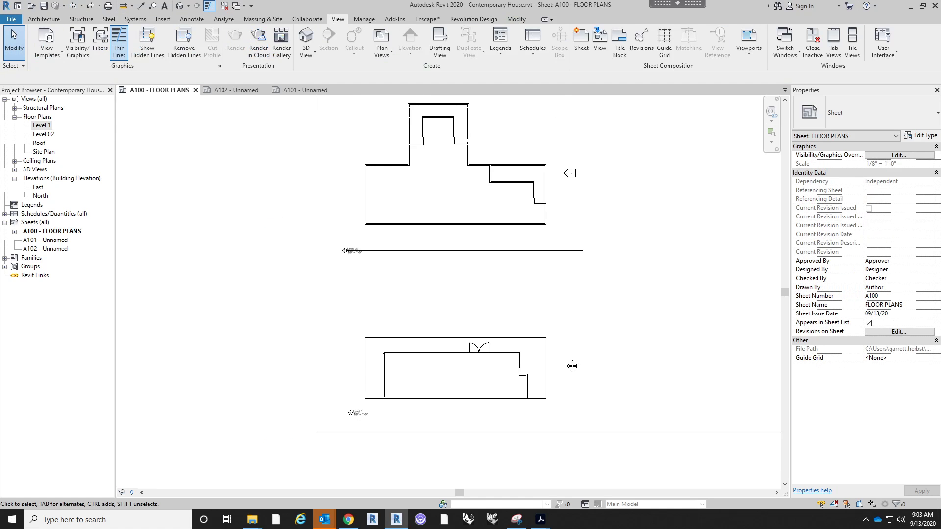
left_click(518, 373)
left_click(608, 336)
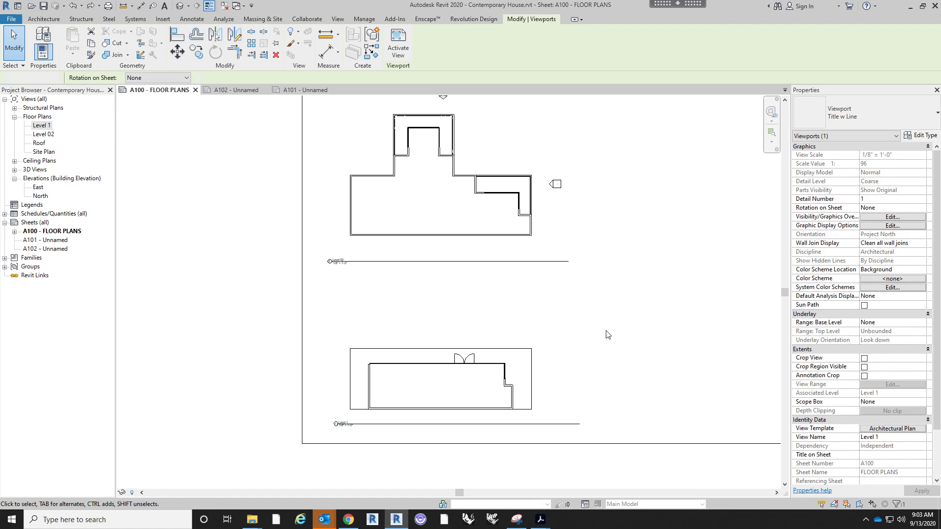
scroll(607, 338, "down", 3)
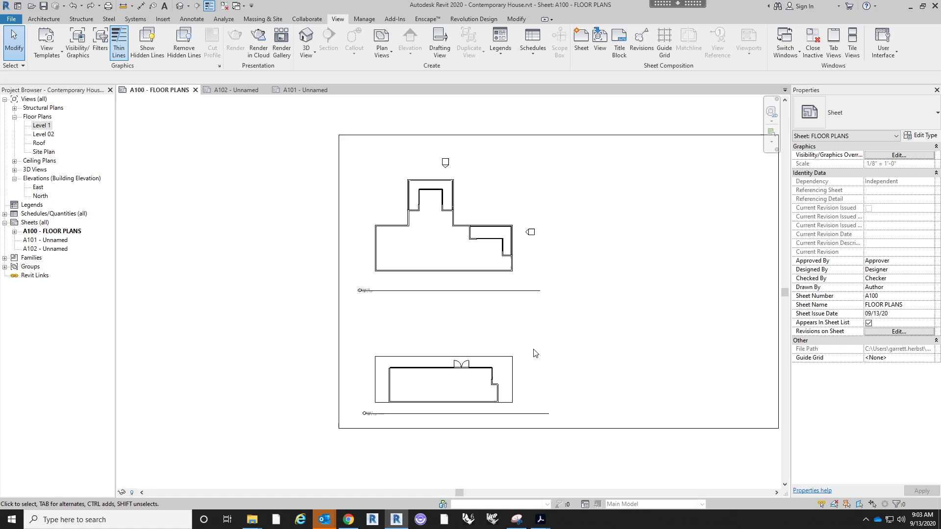
left_click(512, 377)
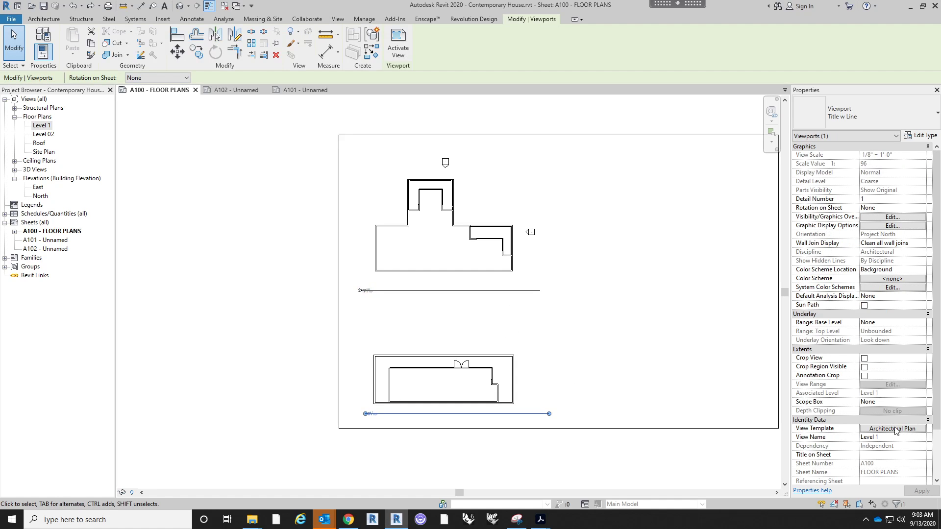
- Assign the Architectural Plan view template to the Level 02 viewport and deselect it
left_click(510, 271)
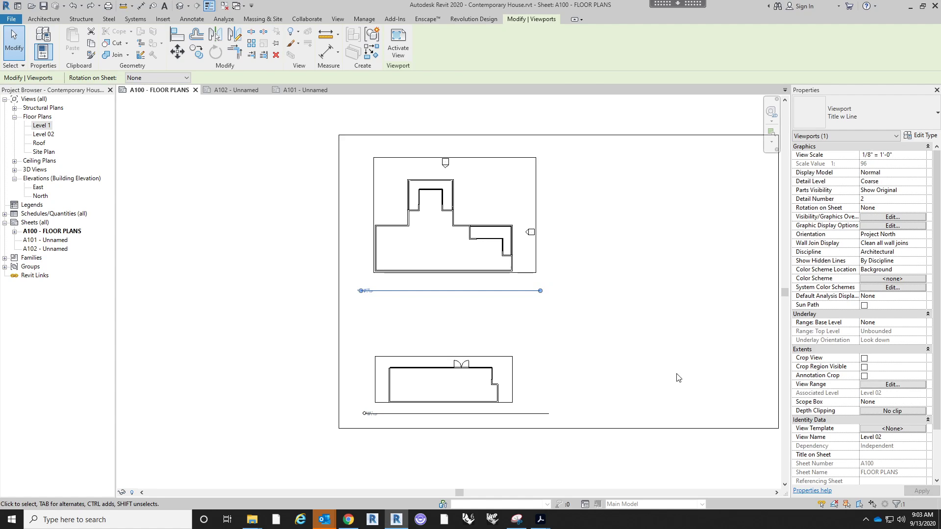
left_click(890, 429)
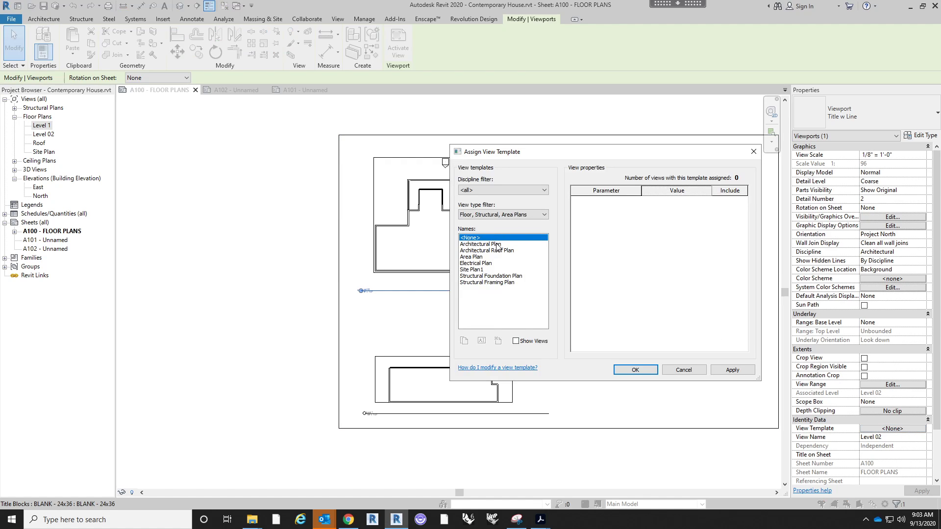
left_click(497, 244)
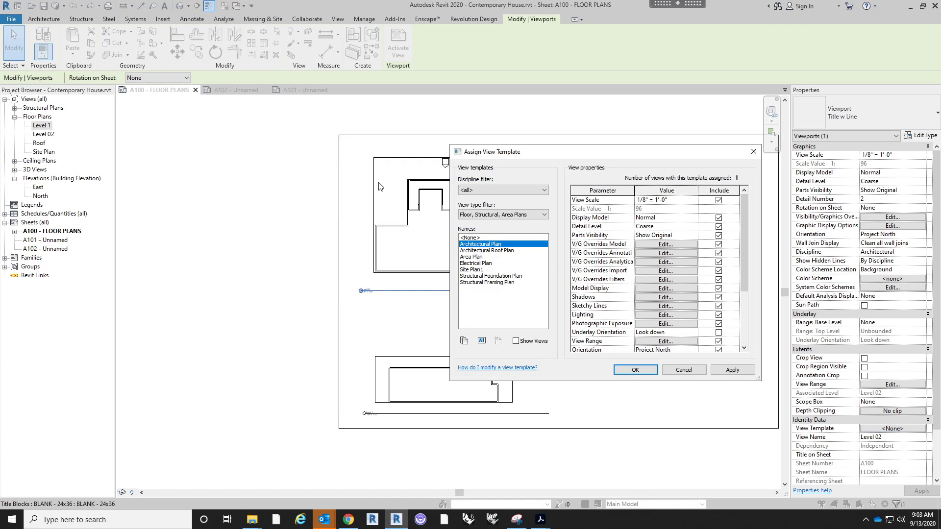
left_click(635, 370)
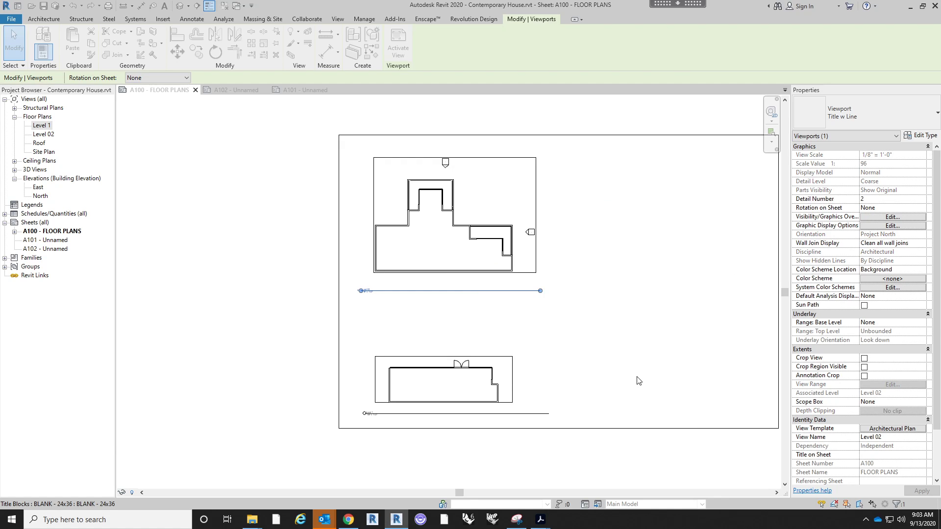
left_click(552, 242)
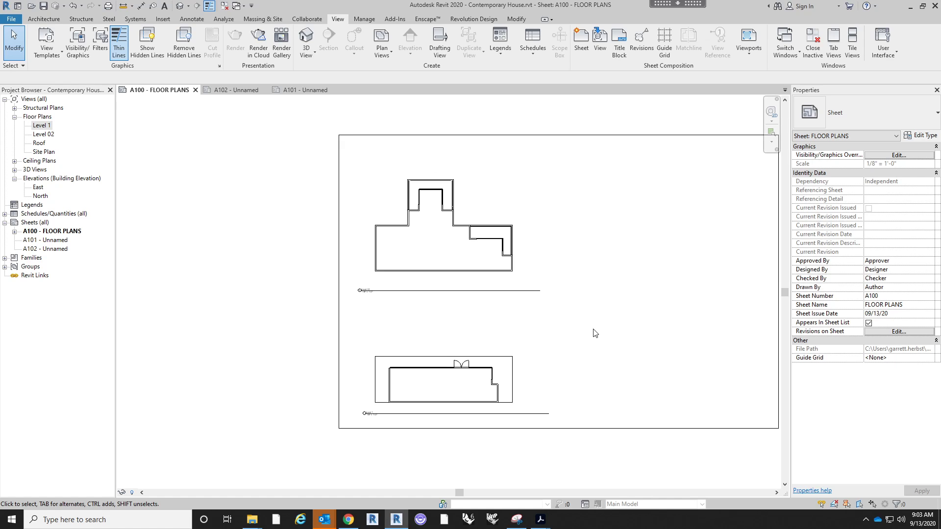
left_click(605, 344)
- Exclude the V/G Overrides Annotation parameter from the Architectural Plan template through the Level 02 viewport and accept the change
left_click(484, 250)
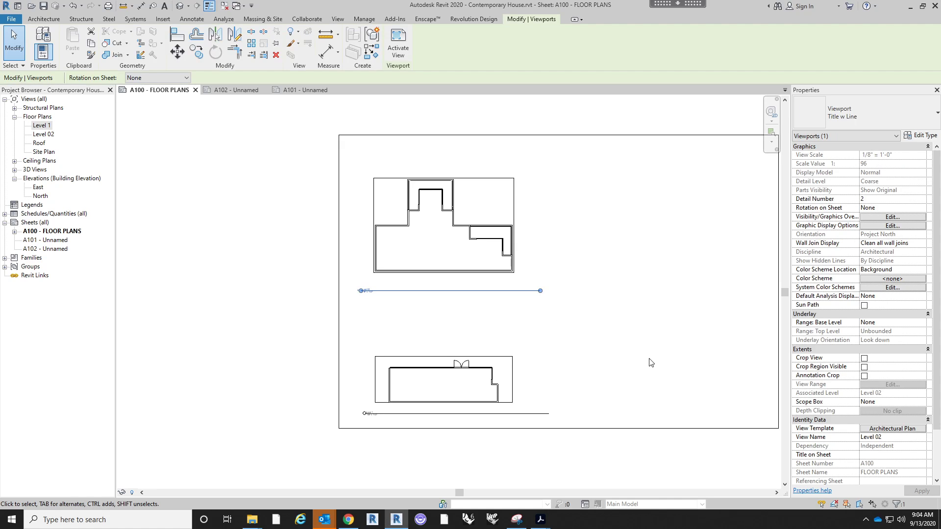
left_click(886, 429)
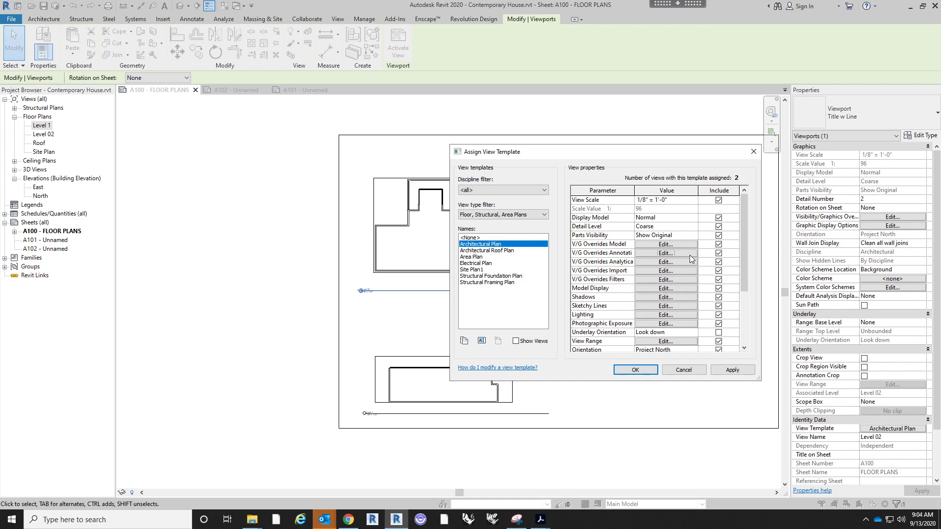
left_click(718, 253)
left_click(636, 370)
left_click(550, 348)
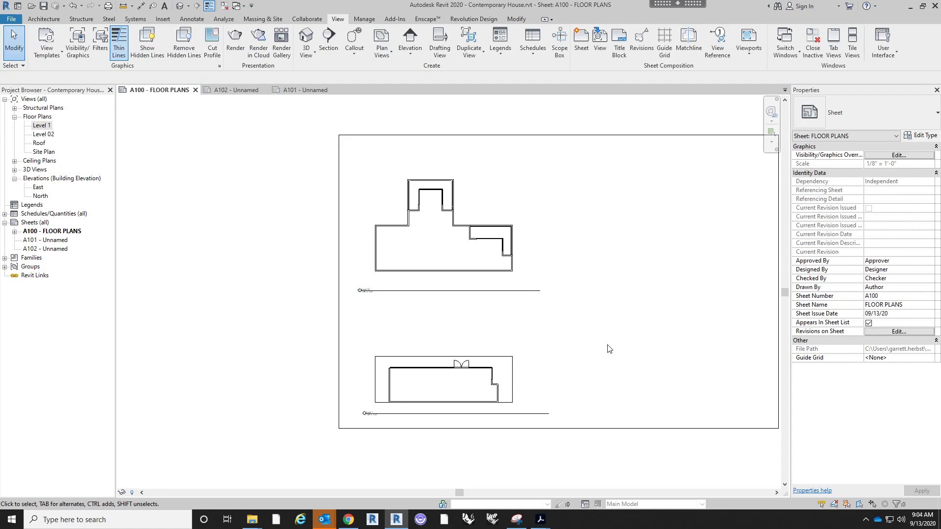
- Turn on the Elevations annotation category in the Level 02 view's own Visibility/Graphic Overrides and deselect the viewport
left_click(520, 271)
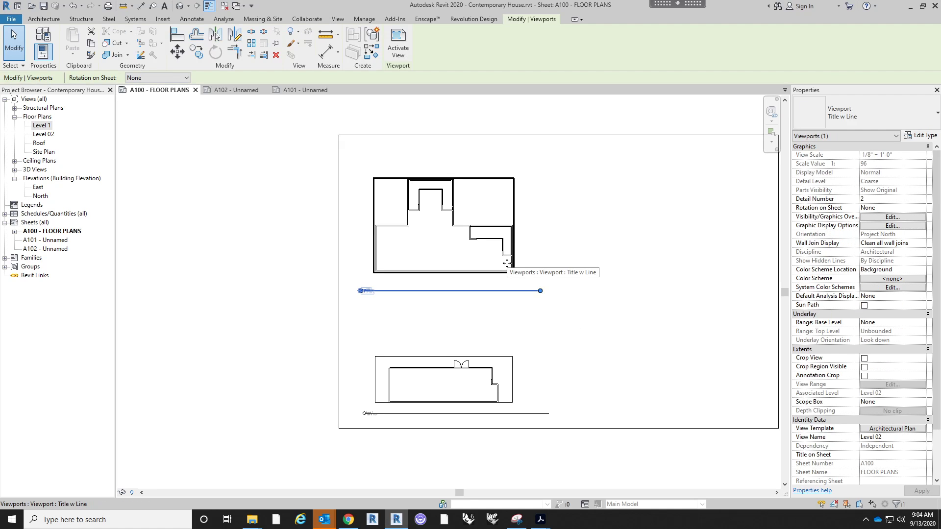
left_click(892, 218)
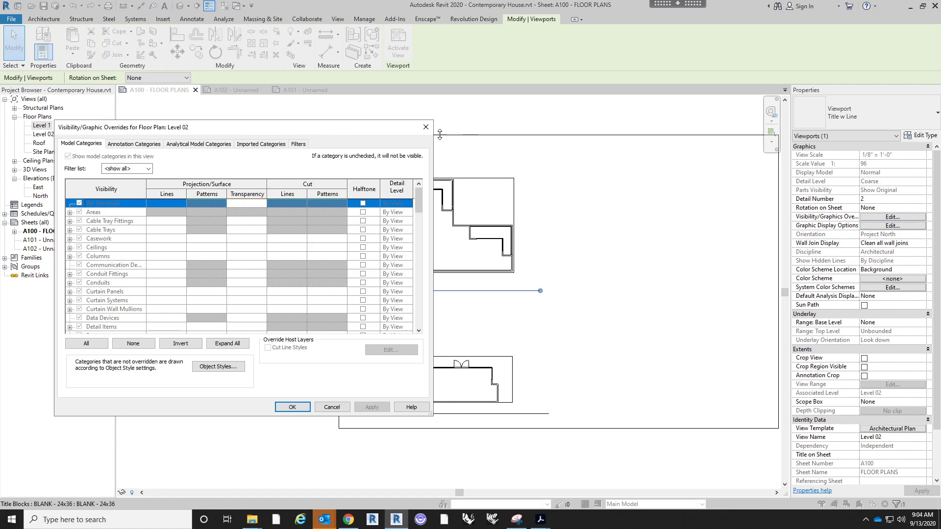
left_click_drag(380, 131, 534, 123)
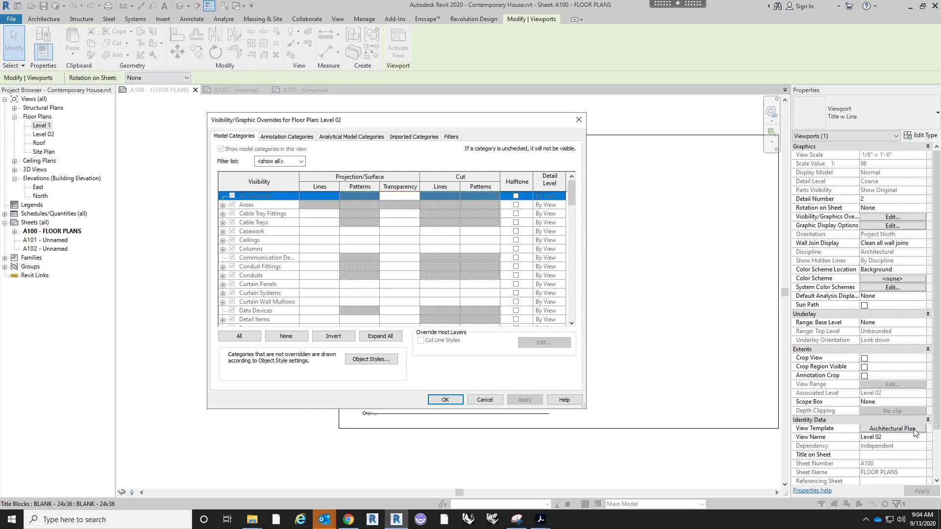
scroll(278, 229, "down", 5)
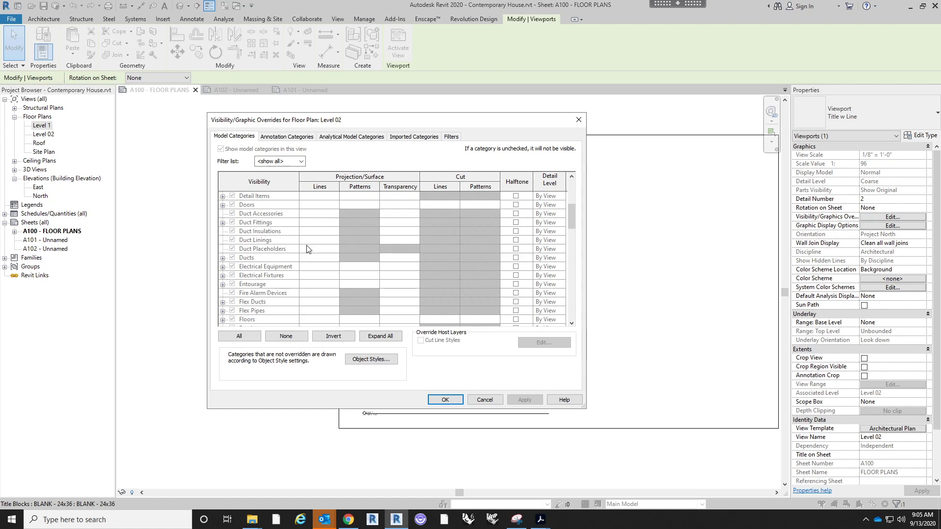
left_click(296, 140)
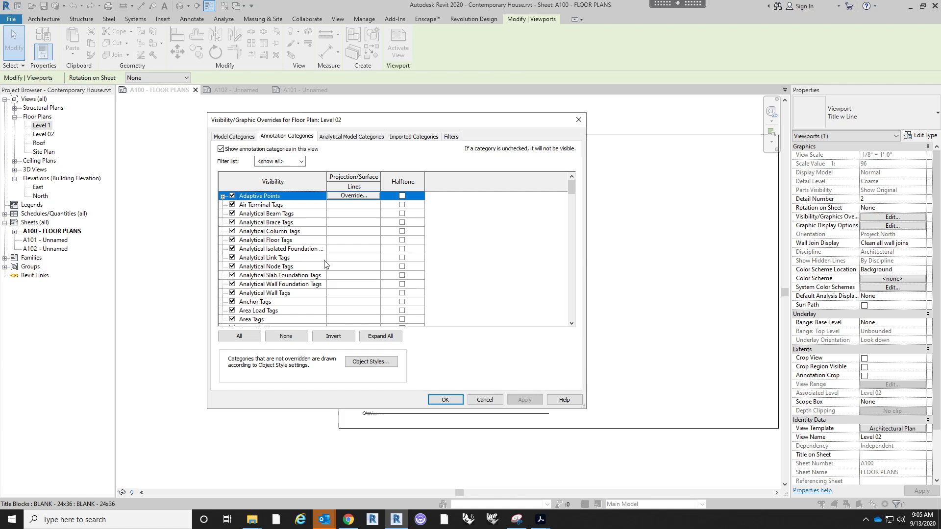
scroll(319, 260, "down", 3)
scroll(320, 261, "down", 1)
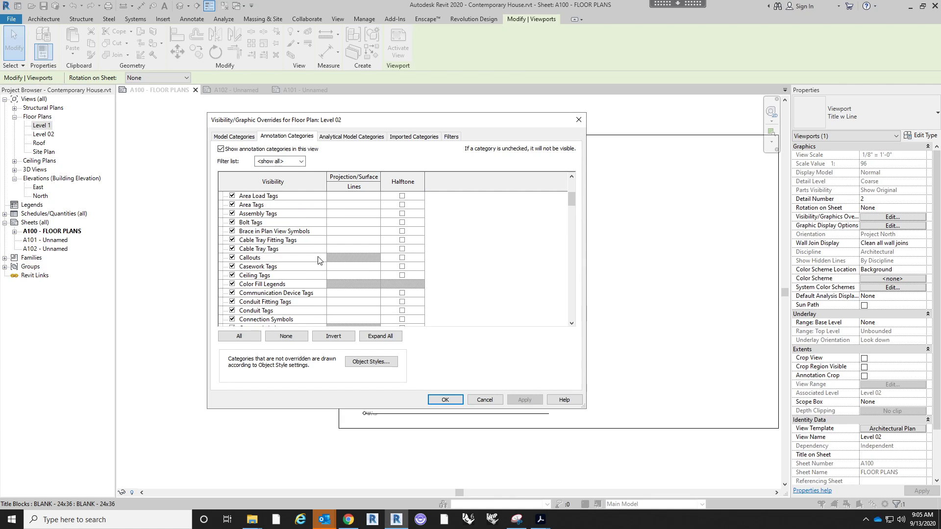
scroll(318, 257, "down", 8)
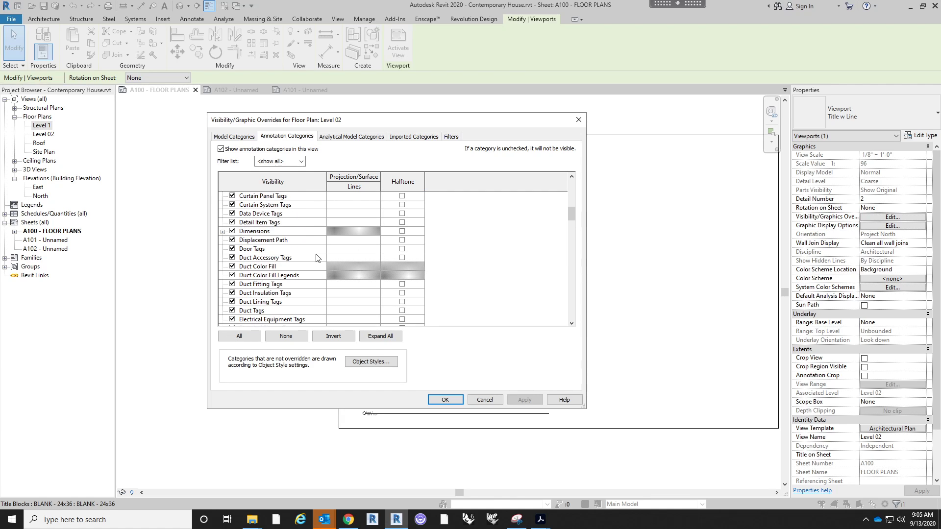
left_click(232, 275)
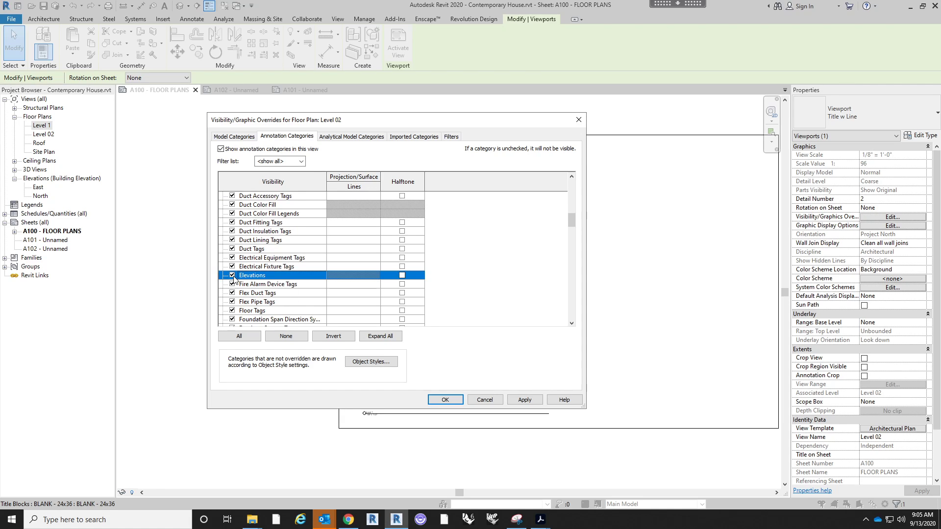
left_click(444, 400)
key("Escape")
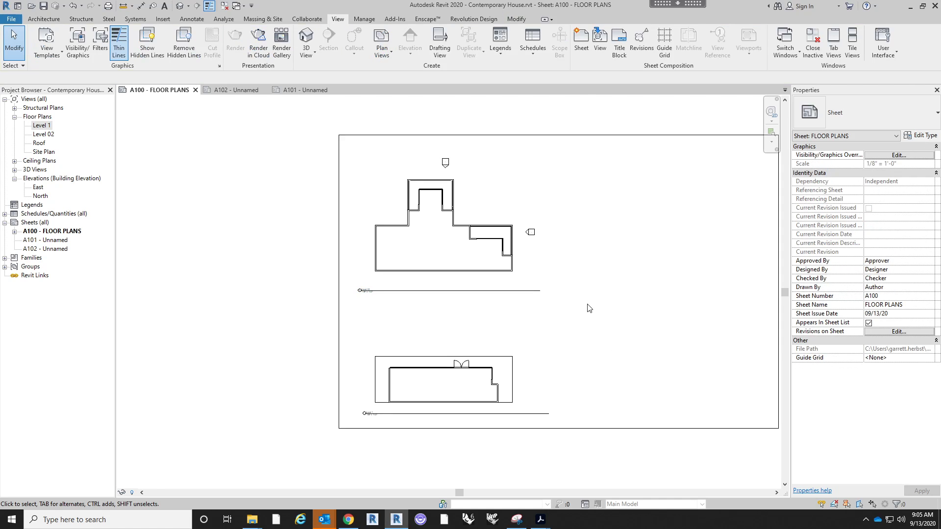
- Enable Cast Shadows and Show Ambient Shadows in the Architectural Plan template through the Level 1 viewport and accept the template changes
left_click(492, 395)
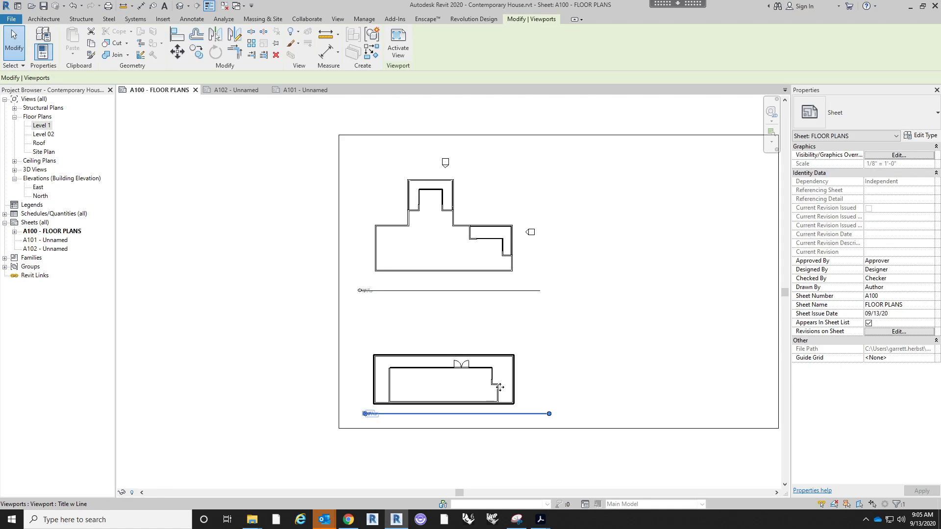
left_click(892, 429)
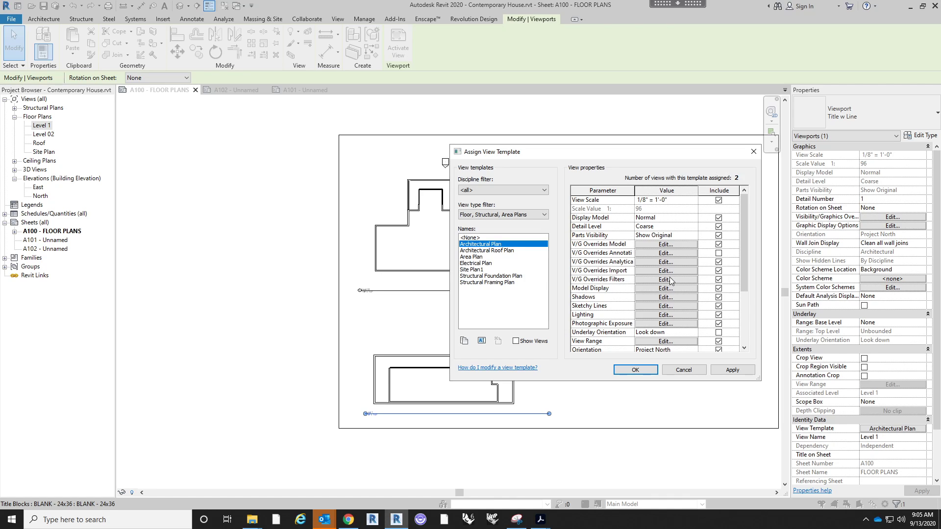
left_click(665, 296)
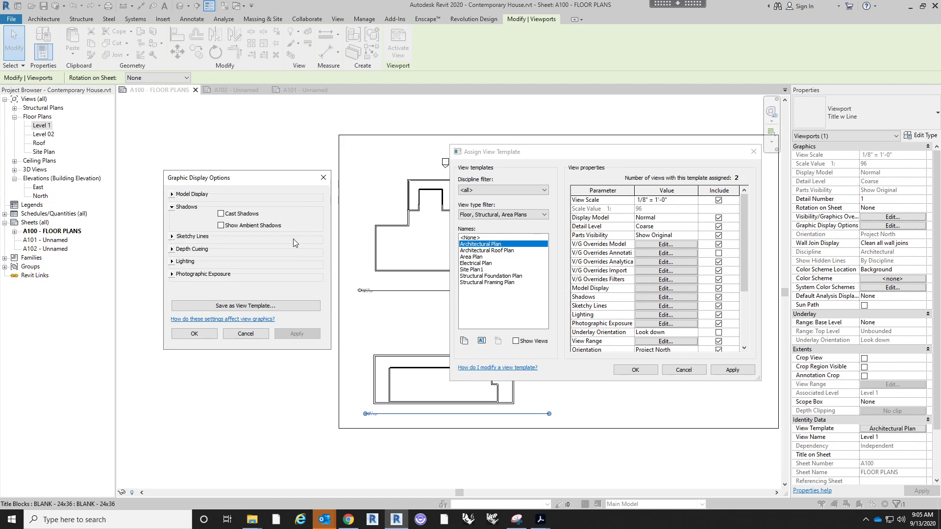
left_click(247, 215)
left_click(242, 225)
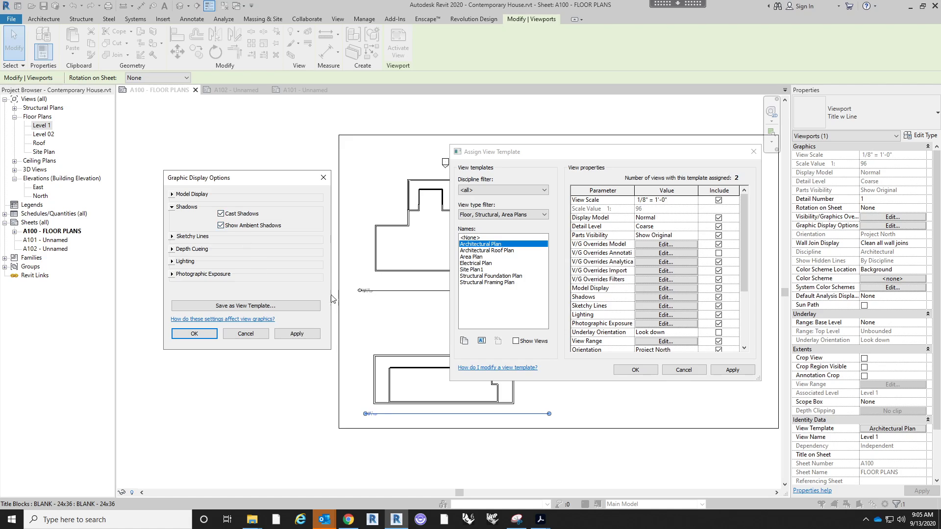
left_click(194, 333)
left_click(635, 370)
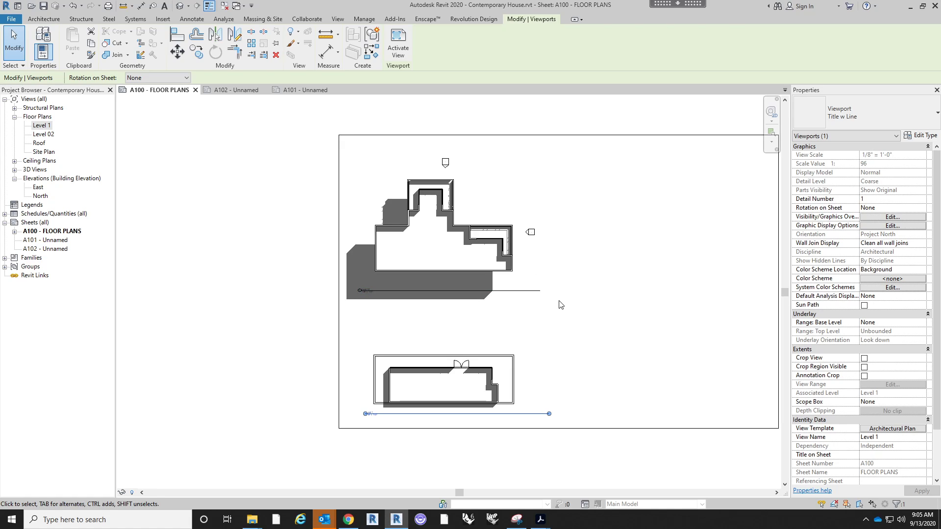
- Lower the Lighting shadow intensity to 8 in the Architectural Plan template through the Level 1 viewport and accept the template changes
middle_click_drag(541, 297, 548, 334)
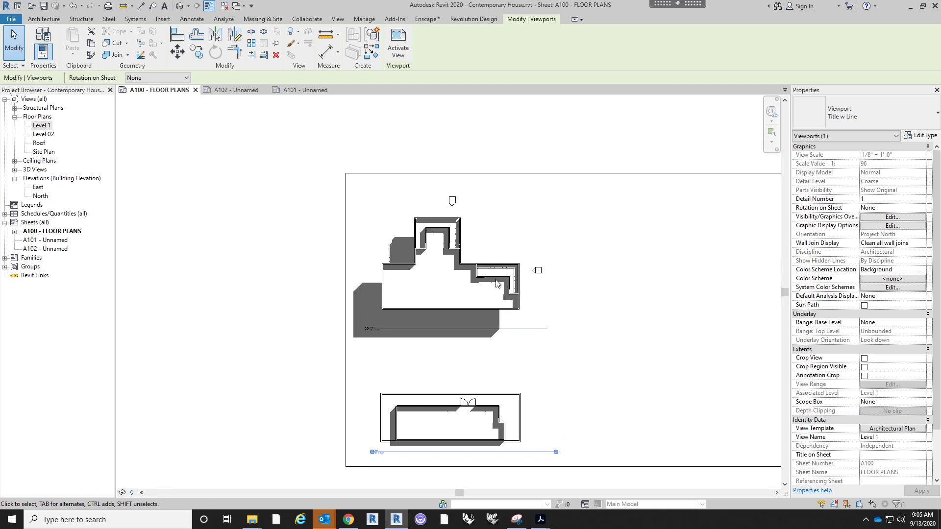
middle_click_drag(617, 378, 607, 343)
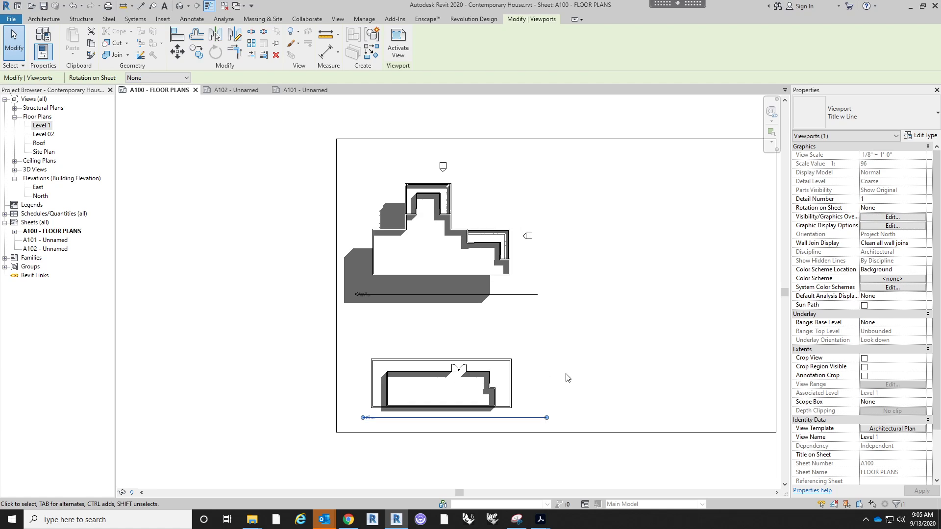
left_click(882, 430)
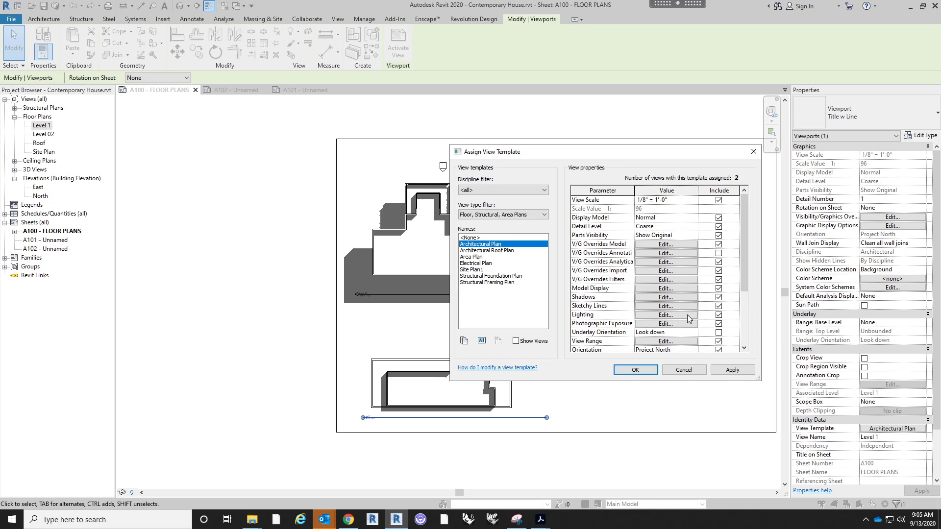
left_click(687, 316)
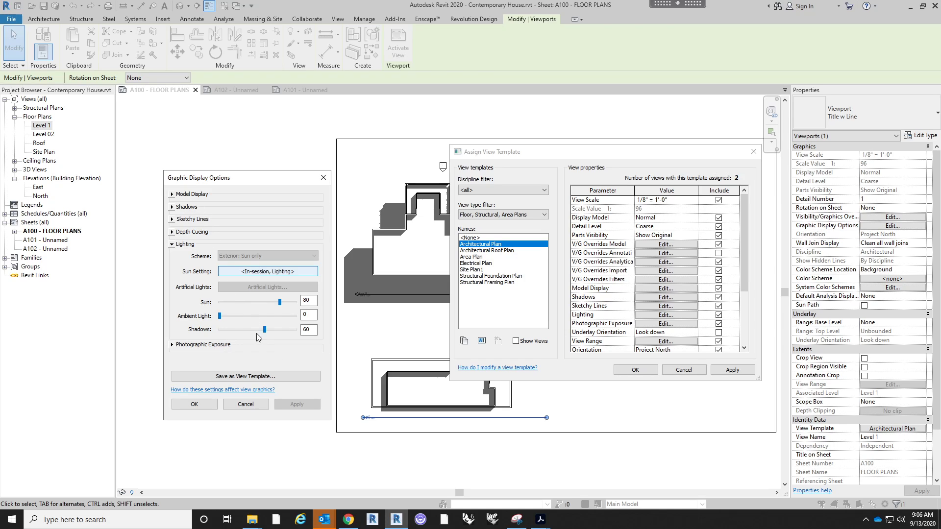
left_click_drag(263, 330, 226, 330)
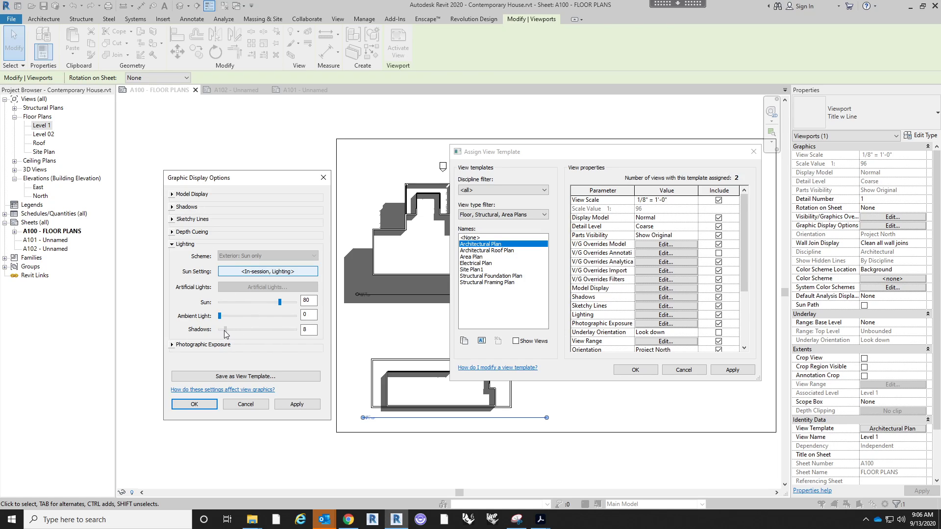
left_click(195, 403)
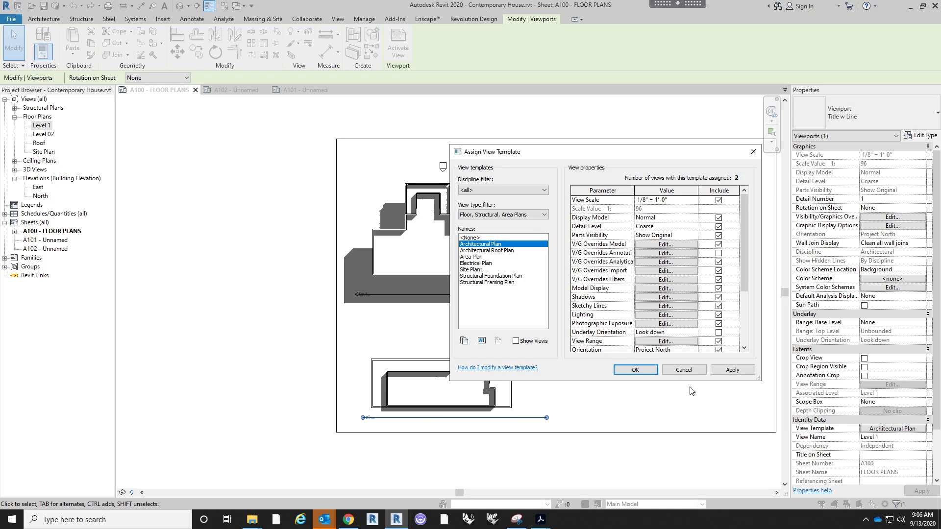
left_click(635, 370)
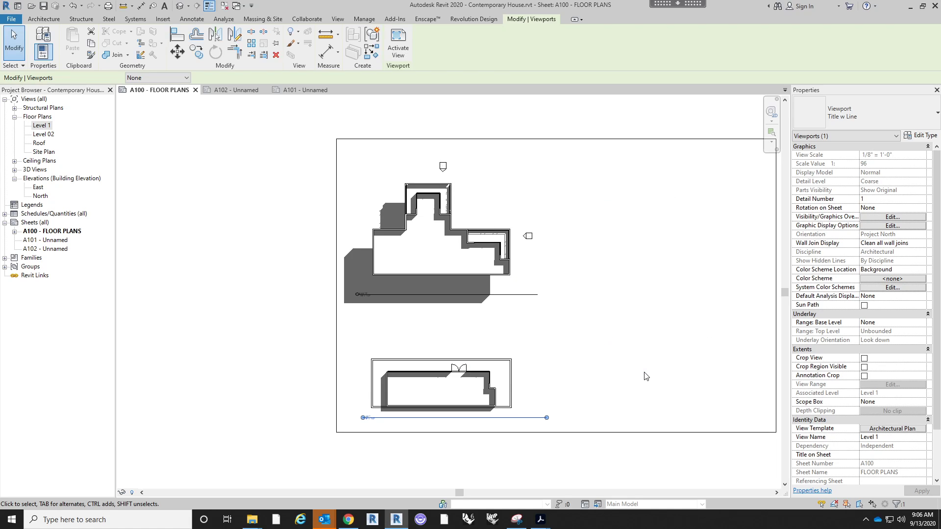
- Exclude the View Range parameter from the Architectural Plan template through the Level 02 viewport and accept the change
scroll(483, 319, "up", 2)
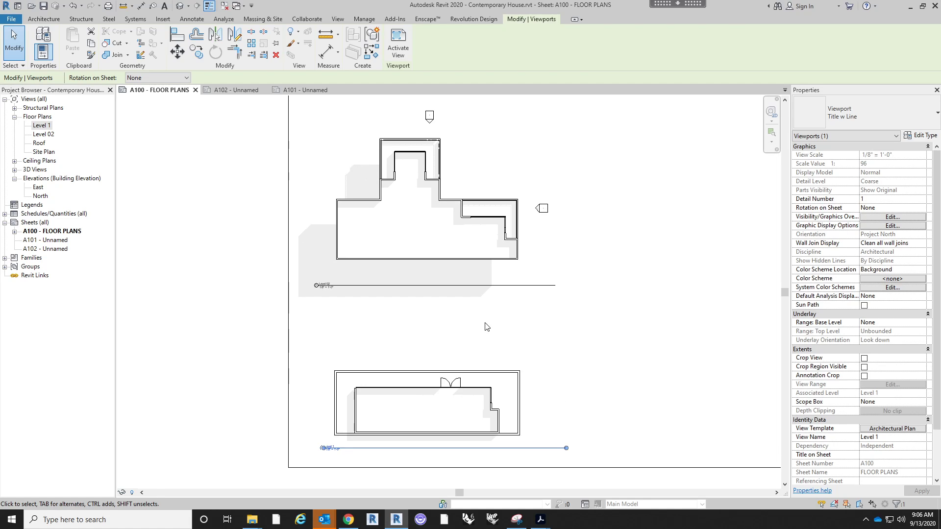
scroll(338, 154, "up", 2)
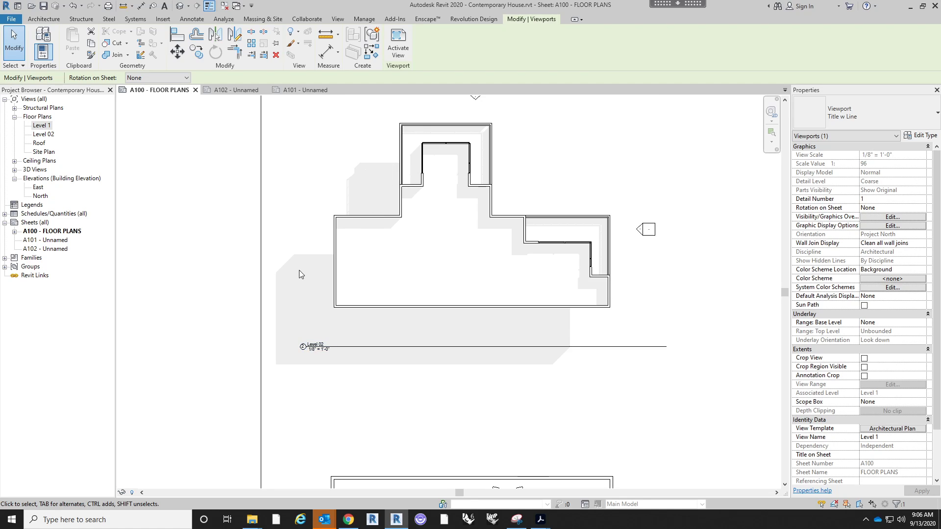
scroll(322, 245, "down", 1)
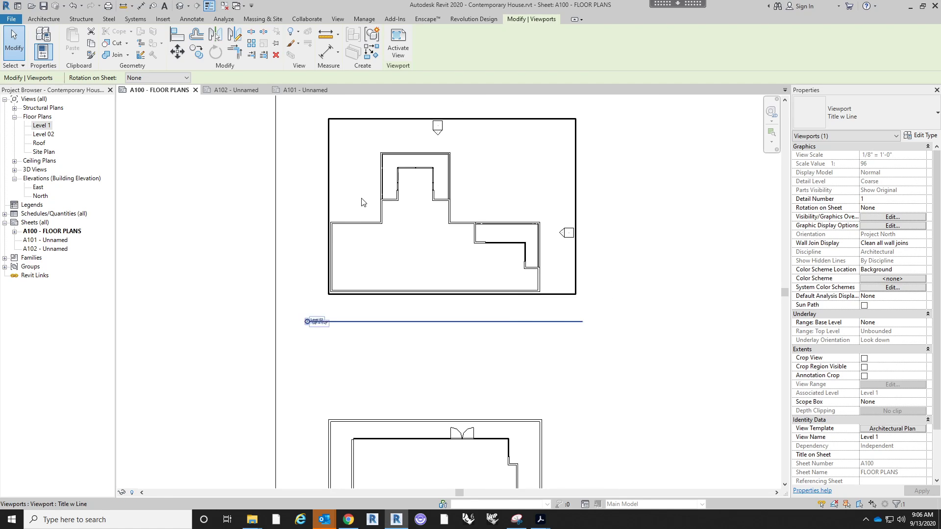
middle_click_drag(428, 357, 416, 372)
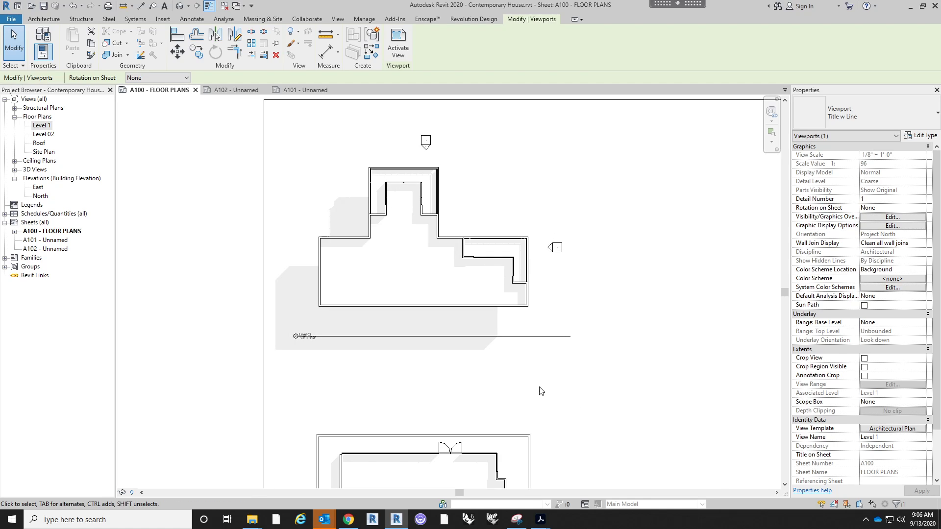
left_click(531, 305)
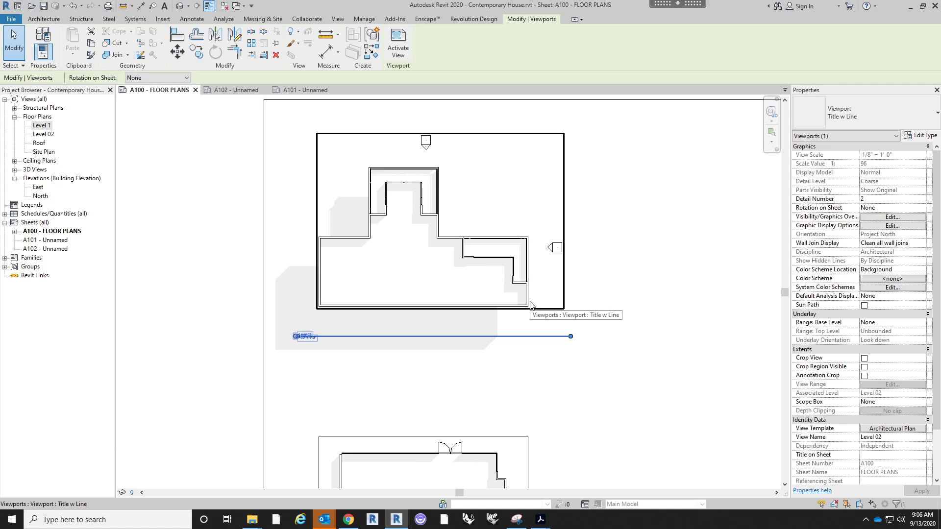
scroll(530, 305, "down", 2)
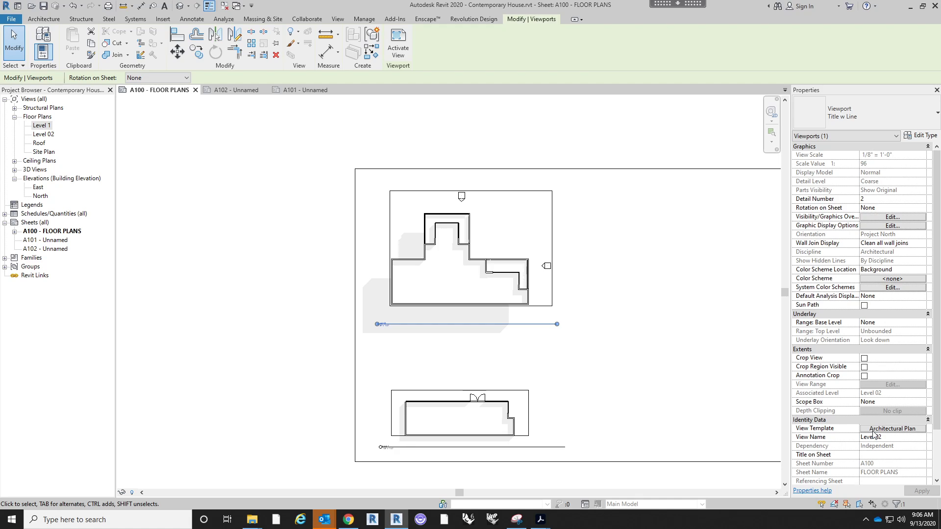
scroll(528, 255, "up", 5)
middle_click_drag(516, 240, 524, 278)
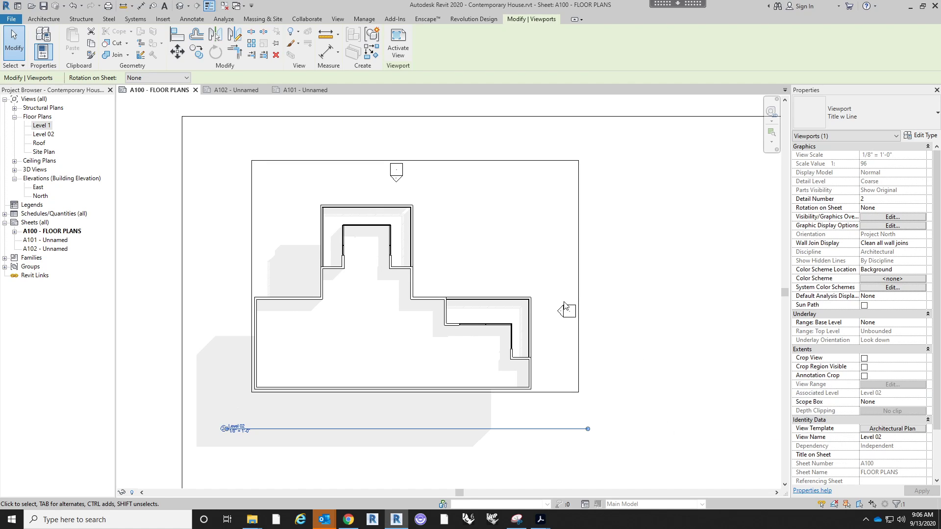
left_click(906, 433)
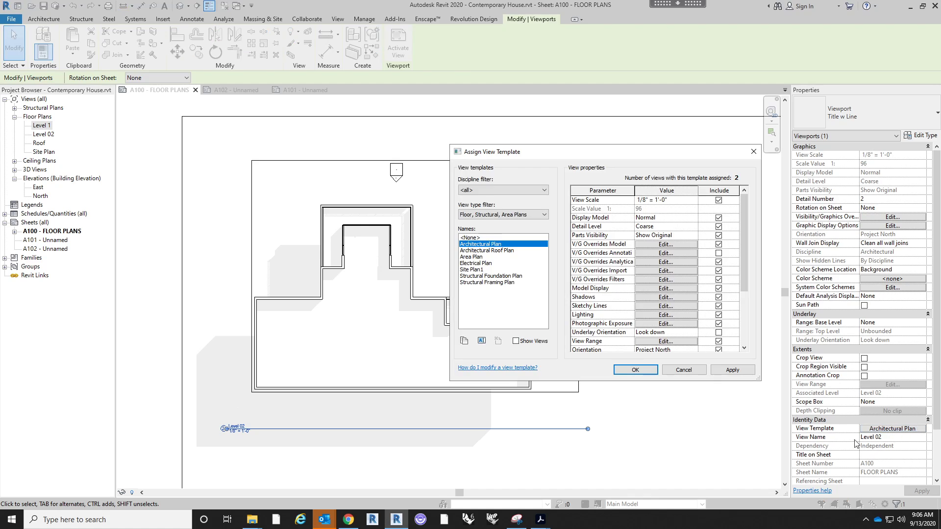
scroll(638, 277, "down", 3)
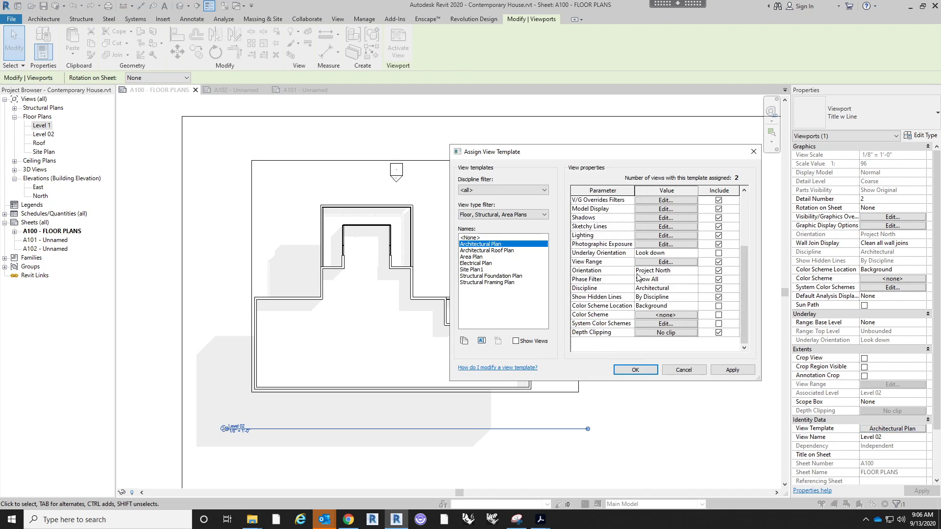
left_click(719, 263)
left_click(635, 370)
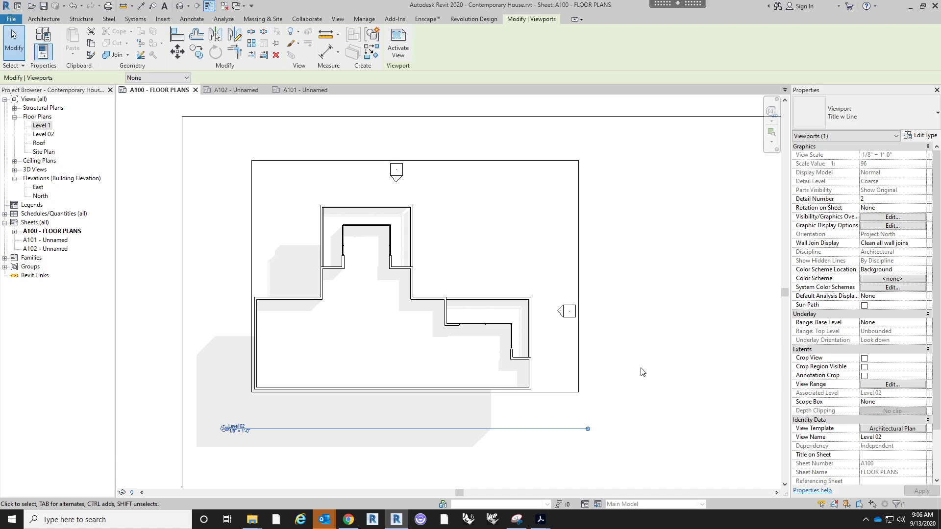
- Review the Level 02 viewport's View Range, keeping Associated Level (Level 02) as Bottom, and deselect the viewport
scroll(637, 255, "down", 2)
middle_click_drag(654, 376, 636, 321)
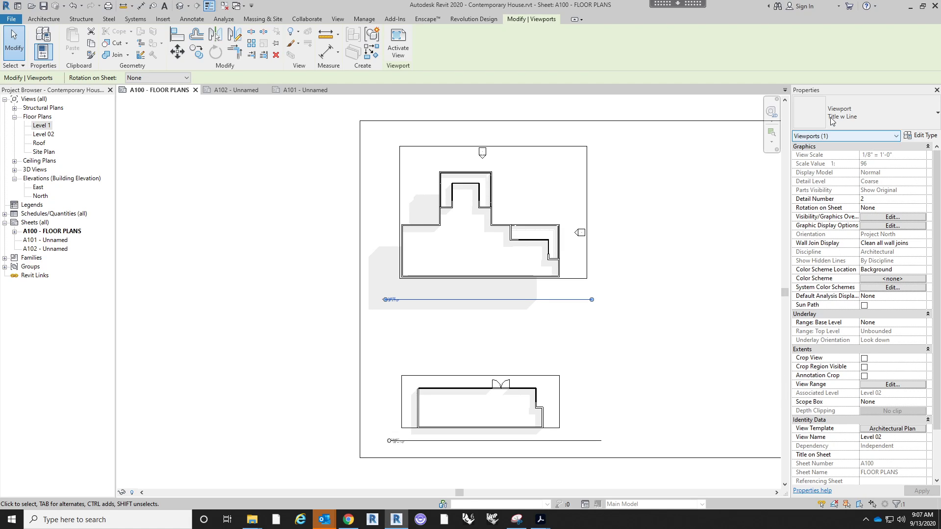
left_click(889, 385)
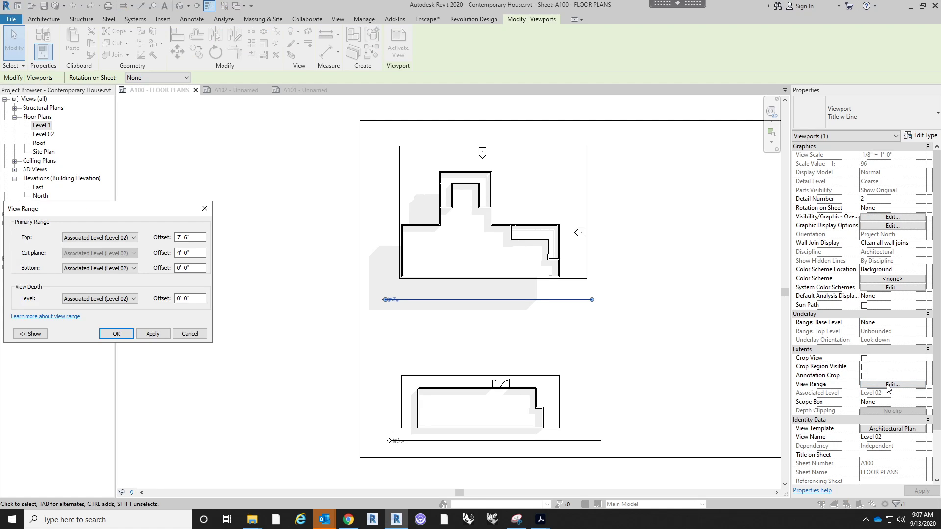
left_click_drag(151, 214, 267, 195)
left_click(248, 247)
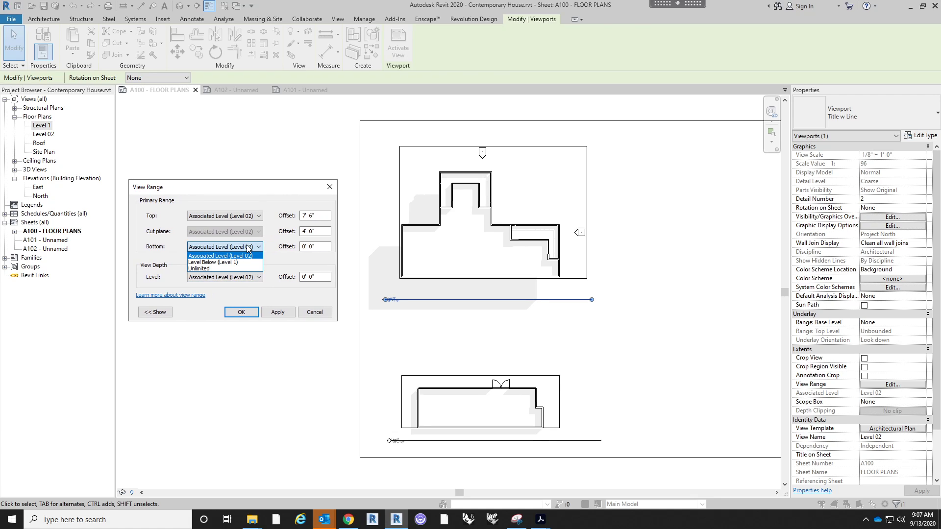
left_click(221, 255)
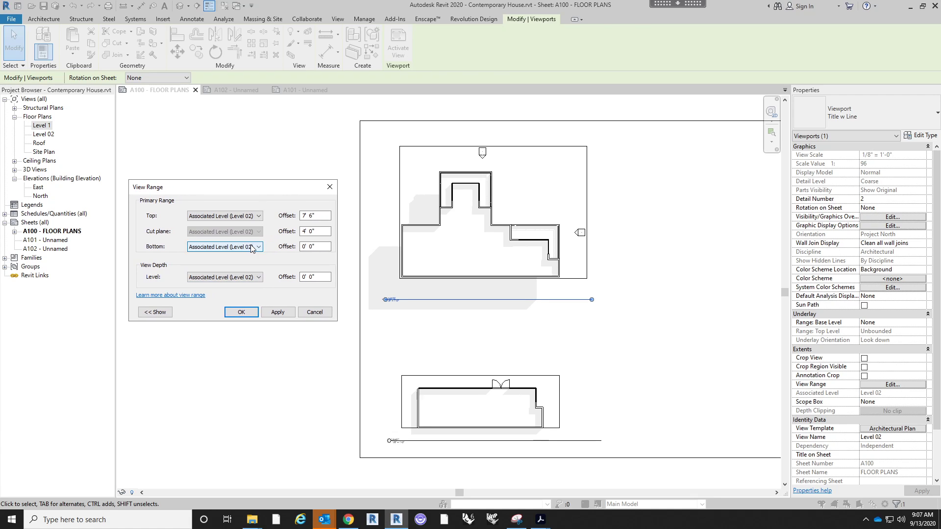
left_click(244, 312)
scroll(447, 274, "up", 3)
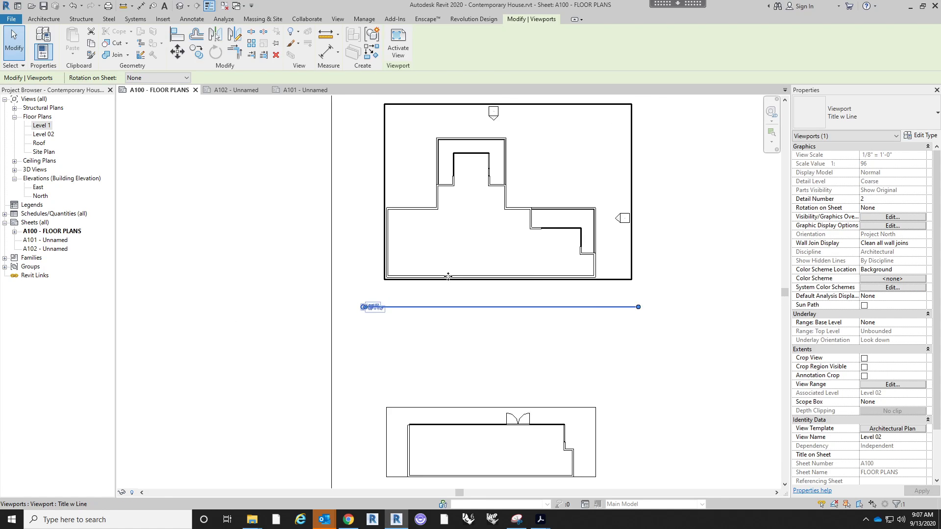
middle_click_drag(546, 229, 531, 272)
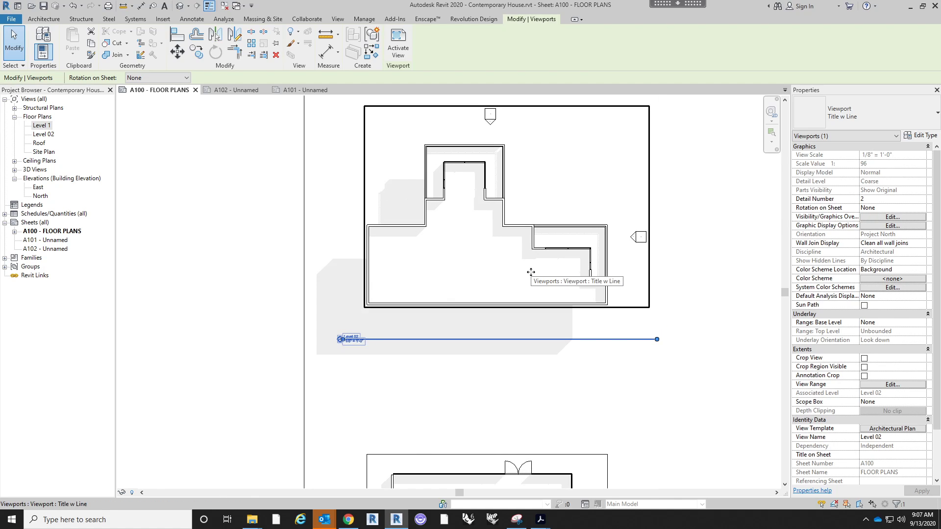
scroll(531, 272, "down", 2)
left_click(605, 294)
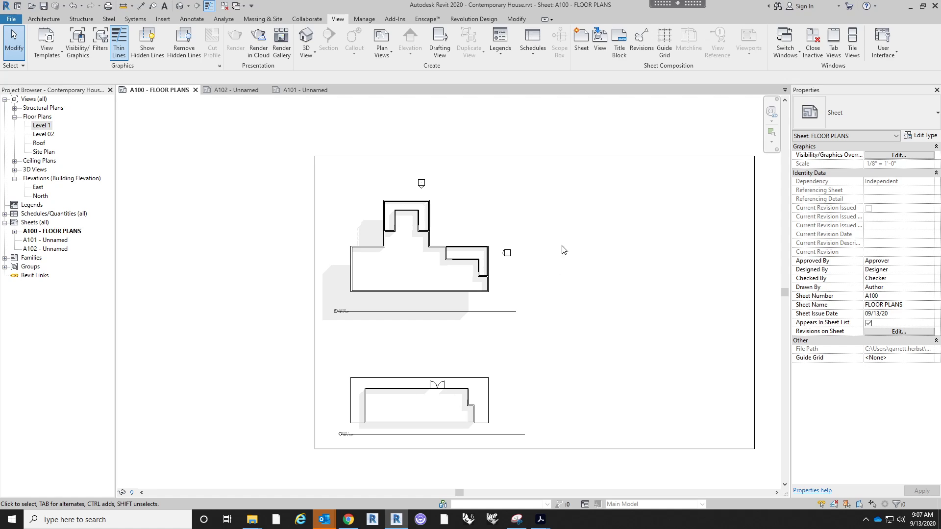
- Set both the View Depth level and the Bottom of the Level 02 viewport's View Range to Unlimited and deselect the viewport
left_click(394, 276)
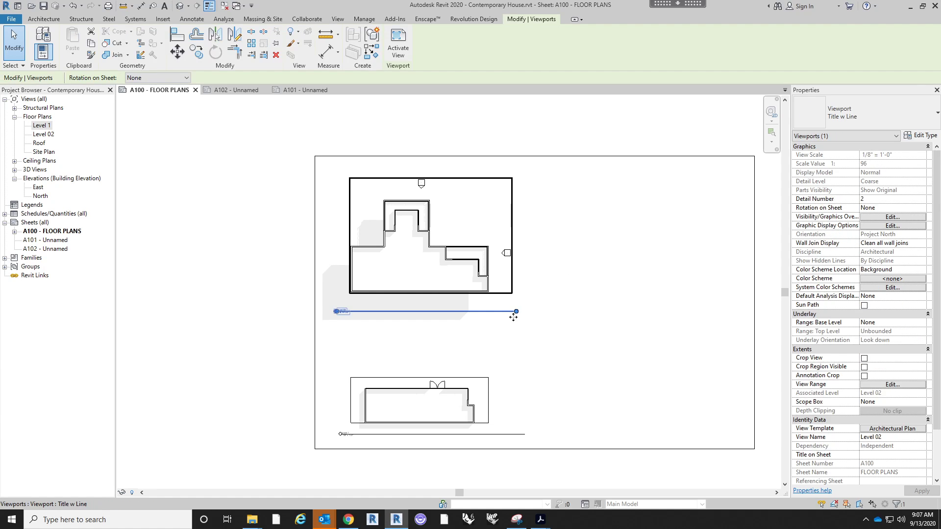
left_click(890, 387)
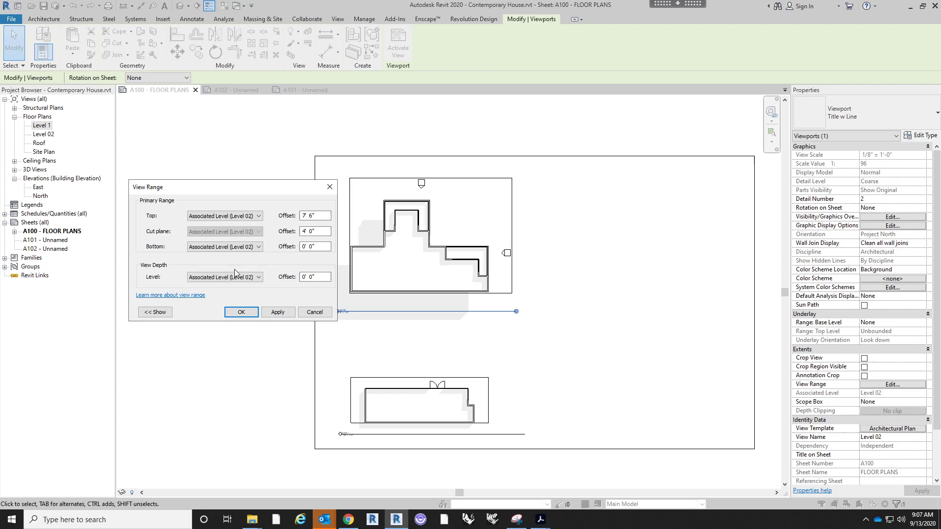
left_click(245, 280)
left_click(231, 299)
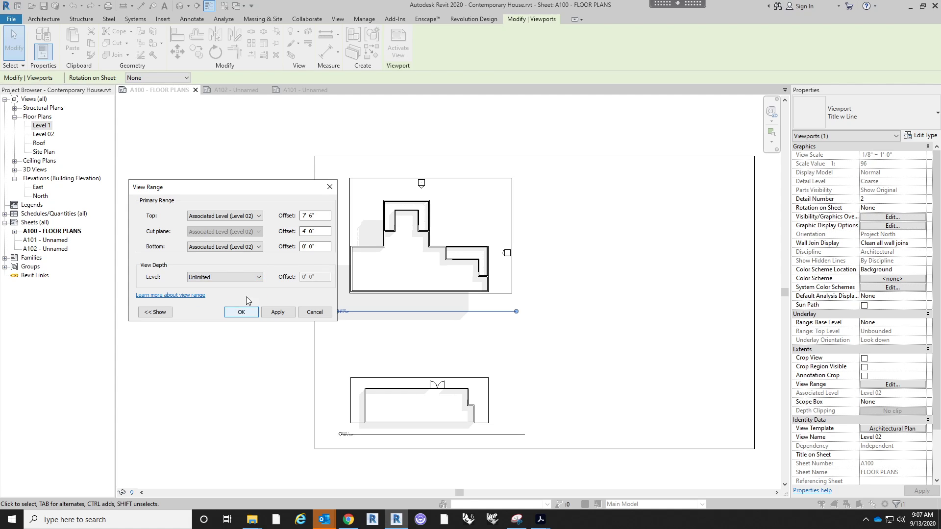
left_click(244, 243)
left_click(230, 271)
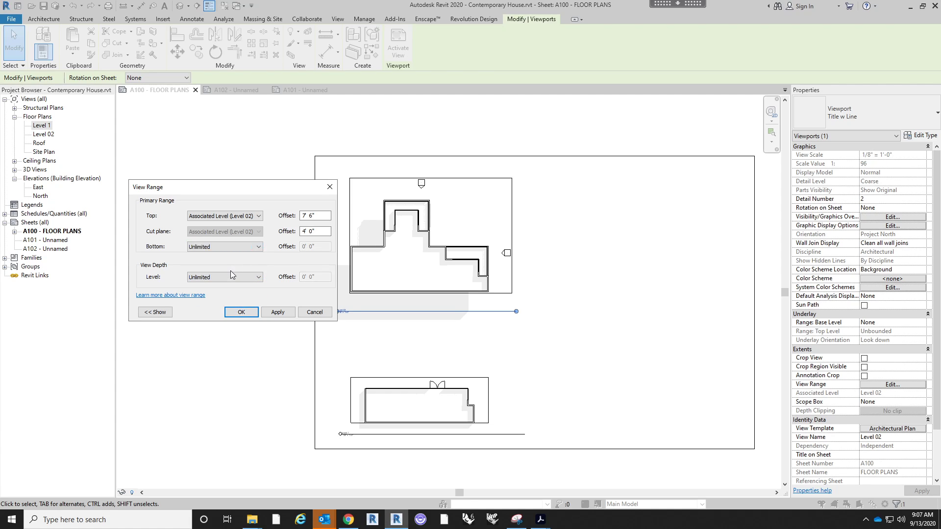
left_click(242, 312)
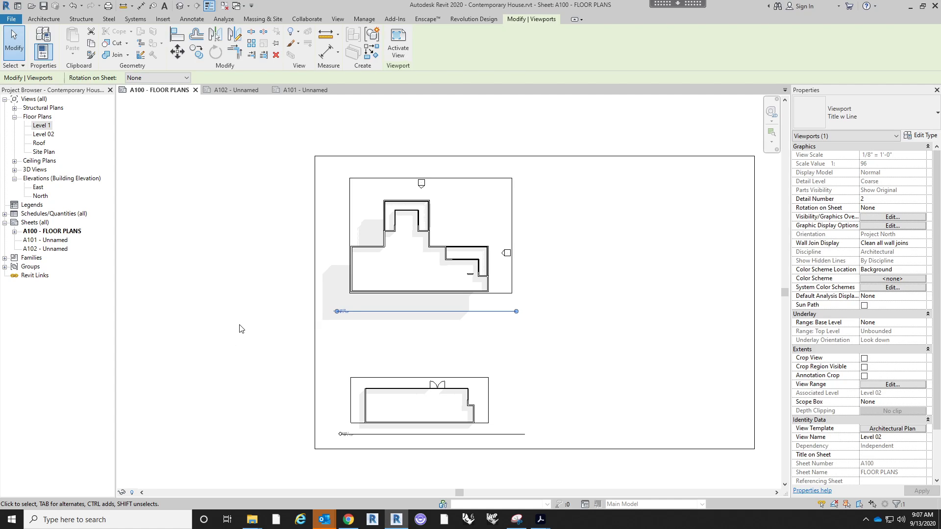
left_click(240, 322)
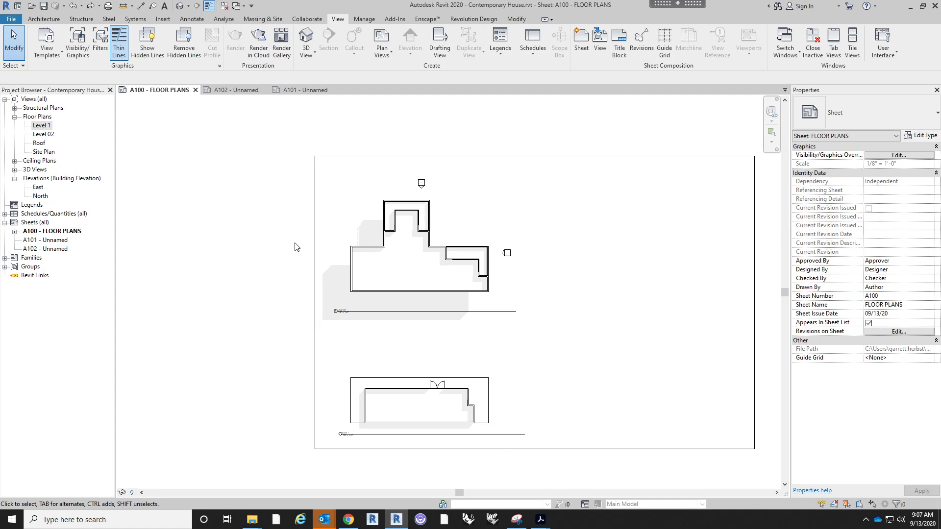
- Turn on Crop View and Crop Region Visible for the Level 02 viewport and deselect it
scroll(294, 244, "up", 2)
scroll(431, 245, "down", 3)
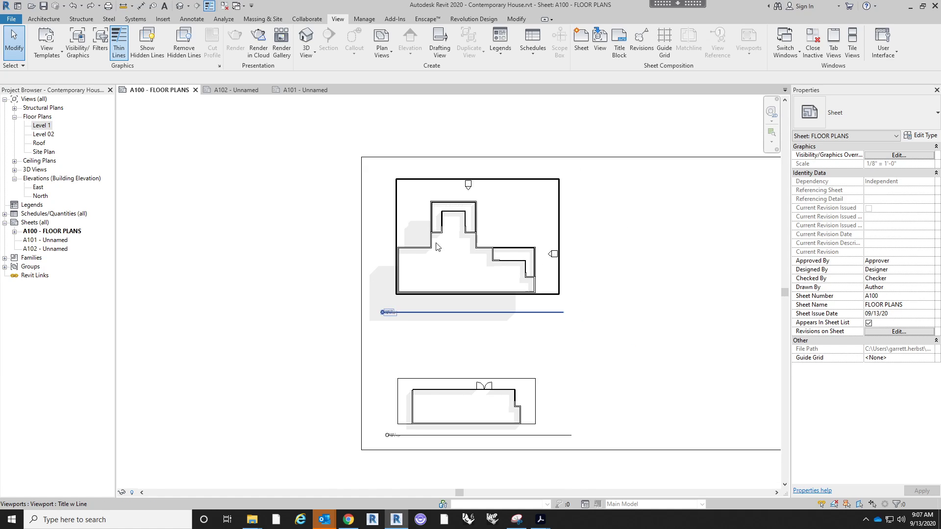
scroll(503, 212, "up", 2)
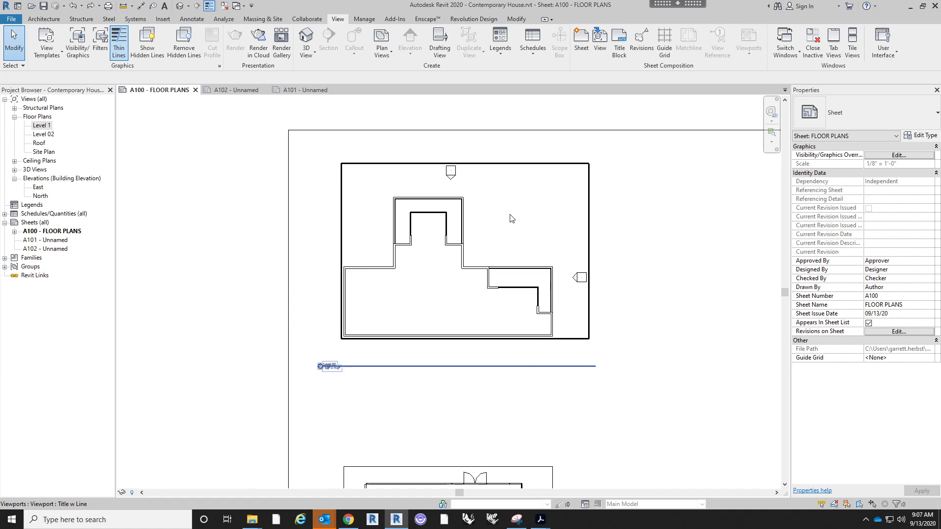
left_click(531, 244)
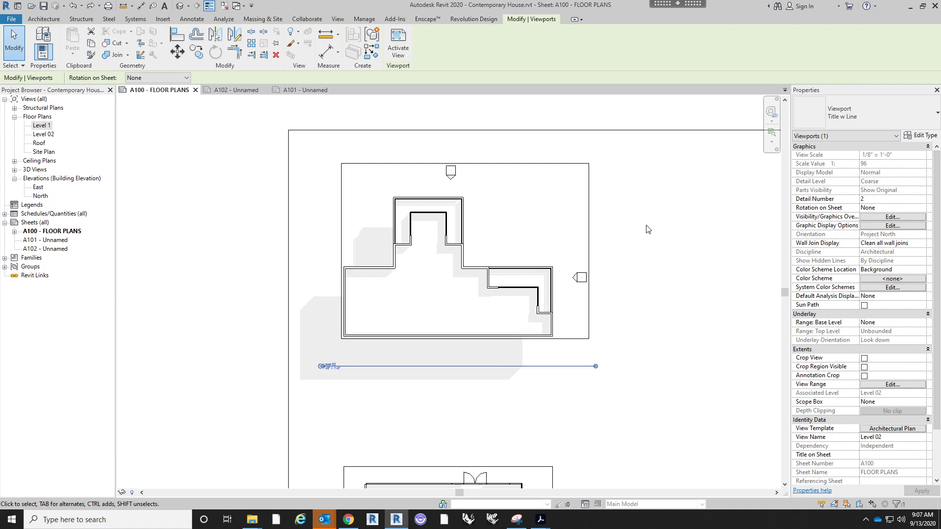
scroll(649, 229, "down", 1)
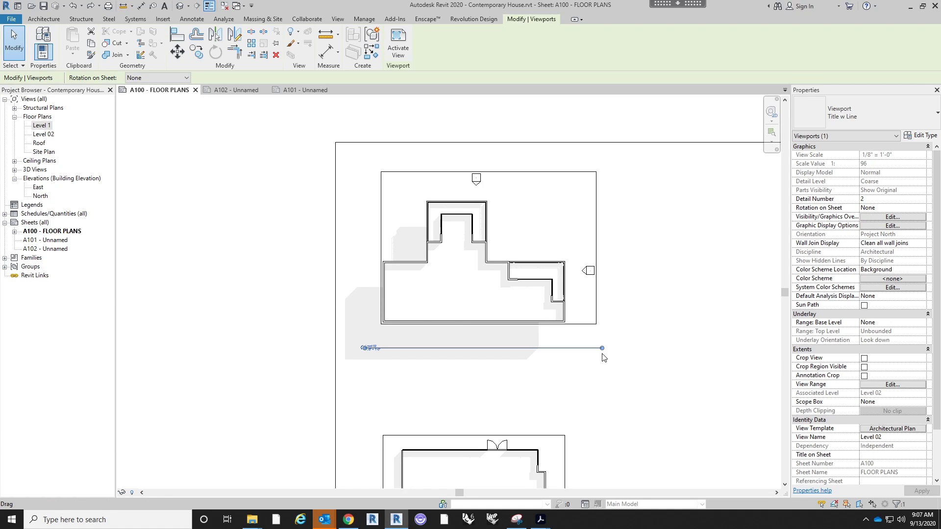
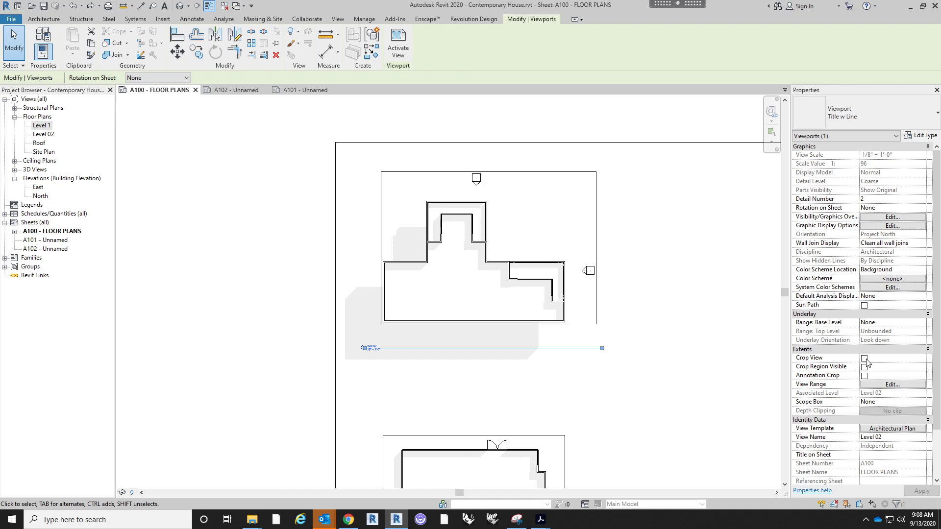
left_click(865, 359)
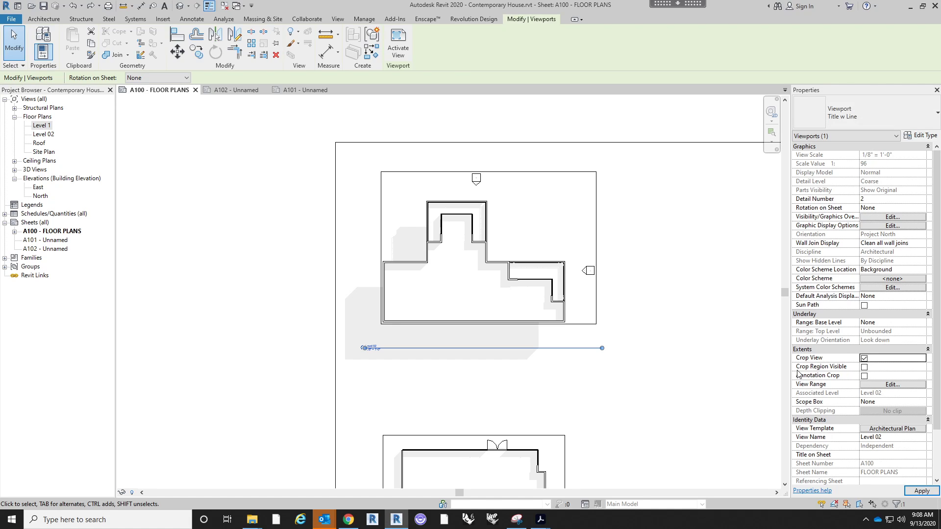
left_click(864, 368)
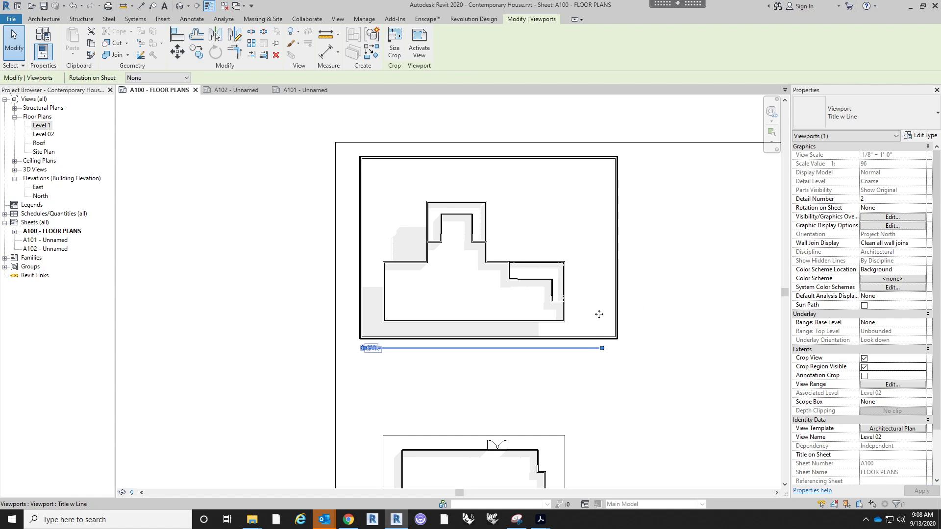
left_click(667, 331)
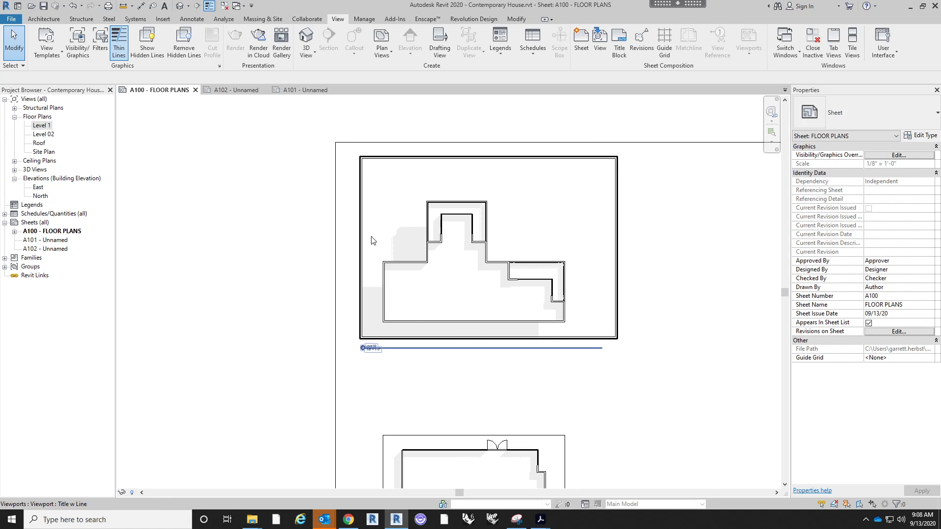
- Activate the Level 02 view on the sheet and adjust its crop region's side and upper edges around the plan
right_click(575, 202)
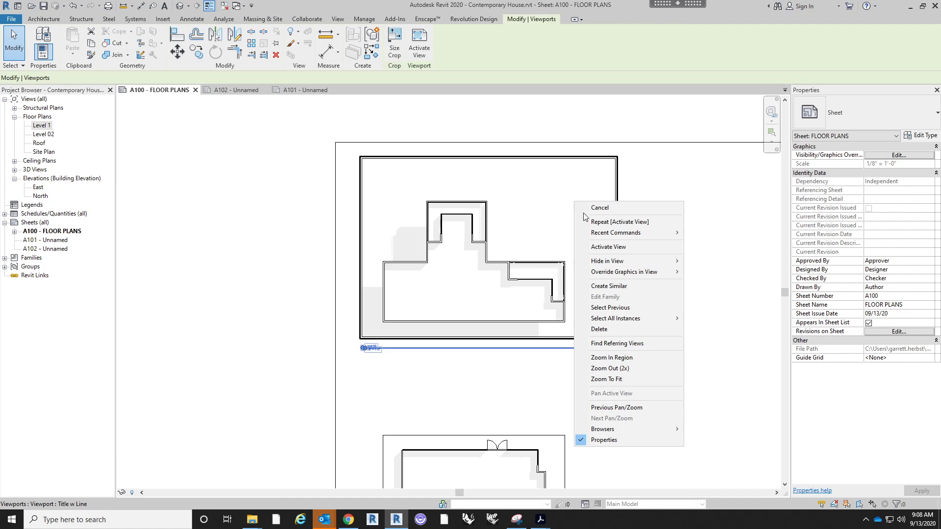
left_click(606, 247)
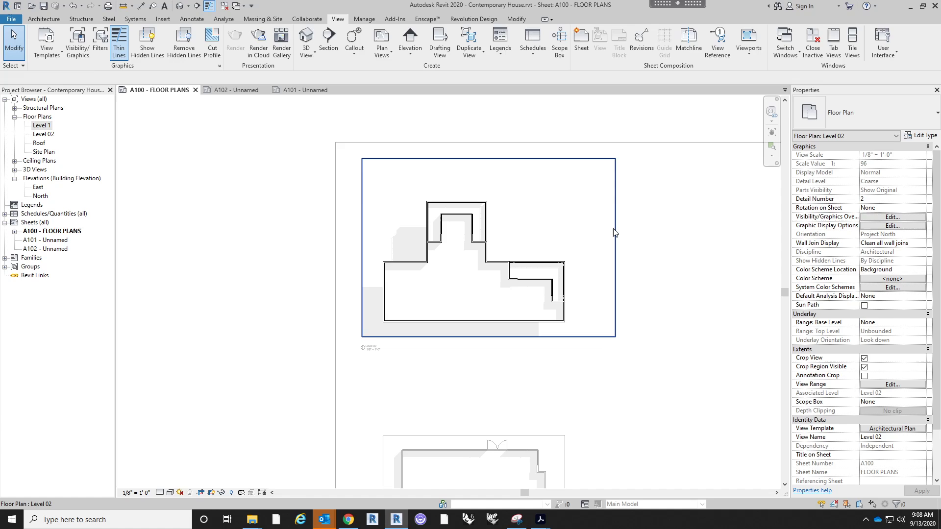
left_click(614, 246)
left_click_drag(614, 248, 583, 251)
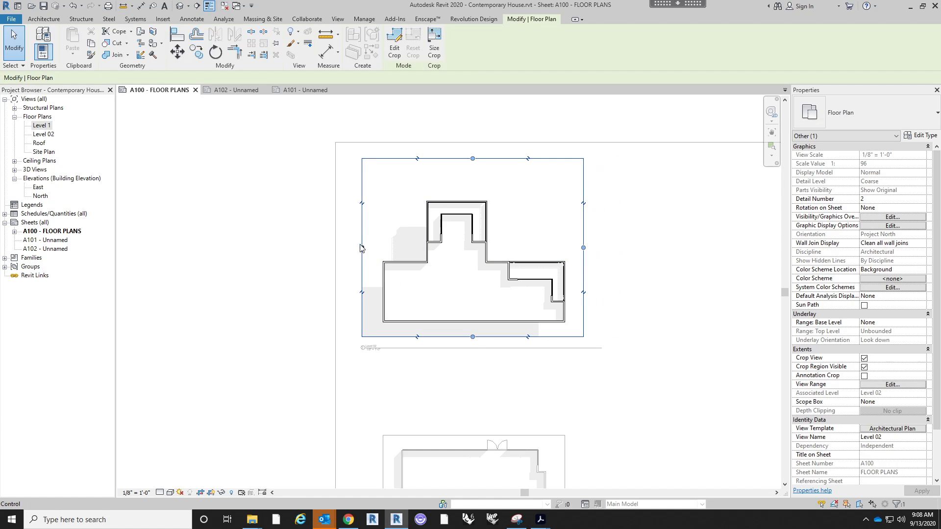
left_click_drag(362, 248, 369, 248)
mouse_move(475, 158)
left_mouse_down()
mouse_move(476, 191)
mouse_move(483, 150)
mouse_move(484, 163)
mouse_move(478, 159)
left_mouse_up()
left_click_drag(583, 248, 608, 247)
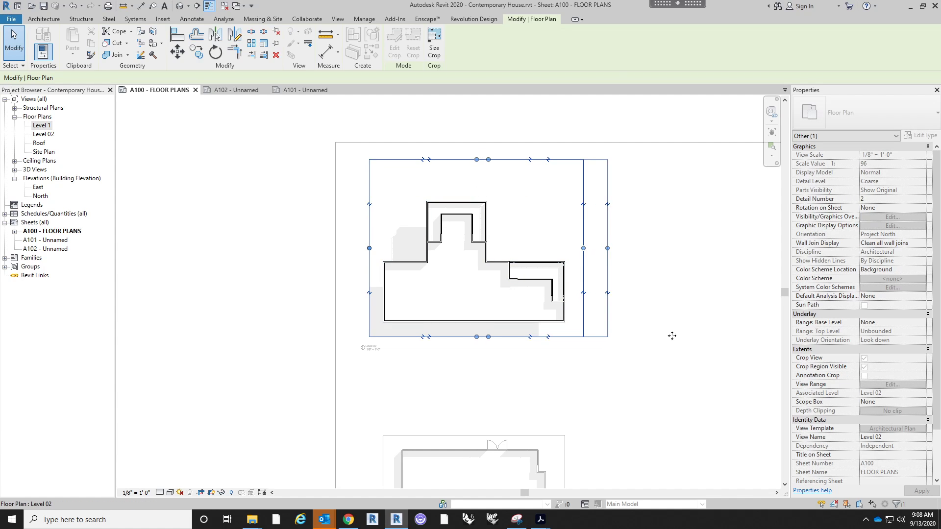
left_click(665, 362)
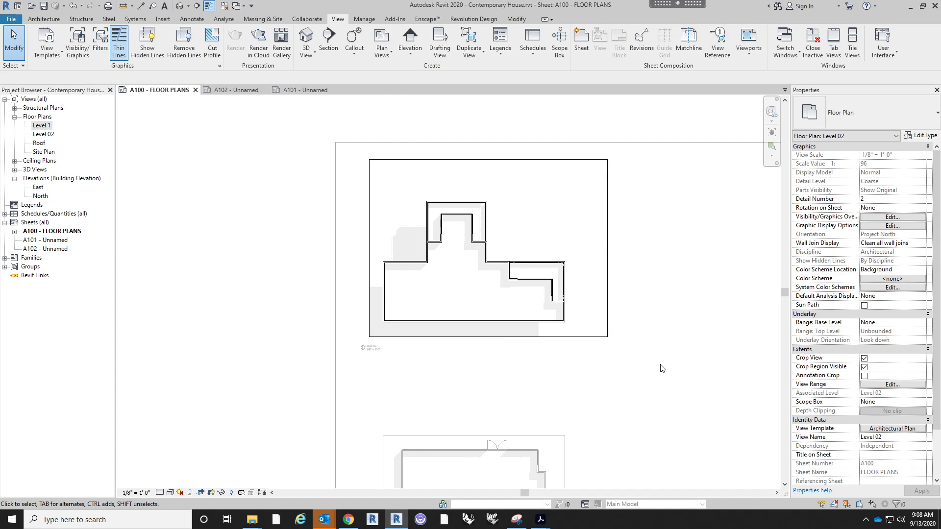
- Tighten the right and upper edges of the Level 02 crop region toward the plan and deactivate the view
left_click(608, 289)
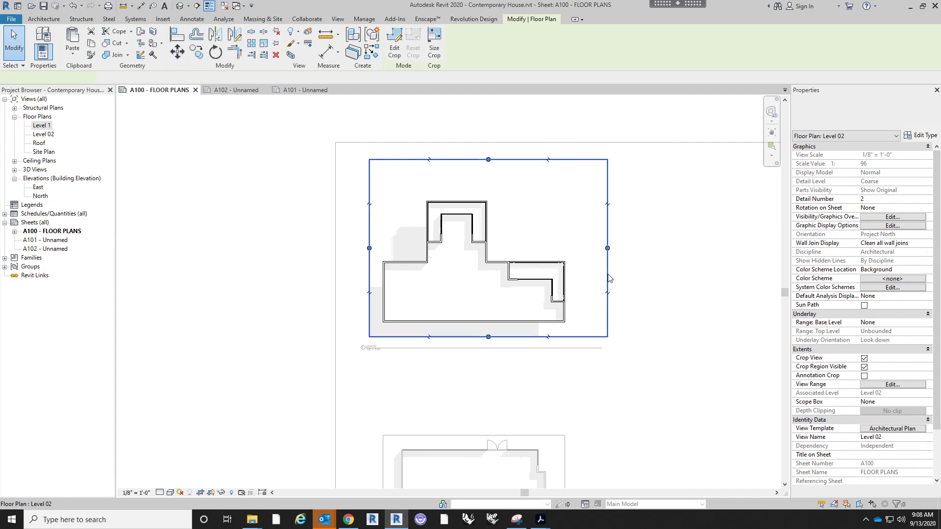
left_click_drag(606, 247, 583, 247)
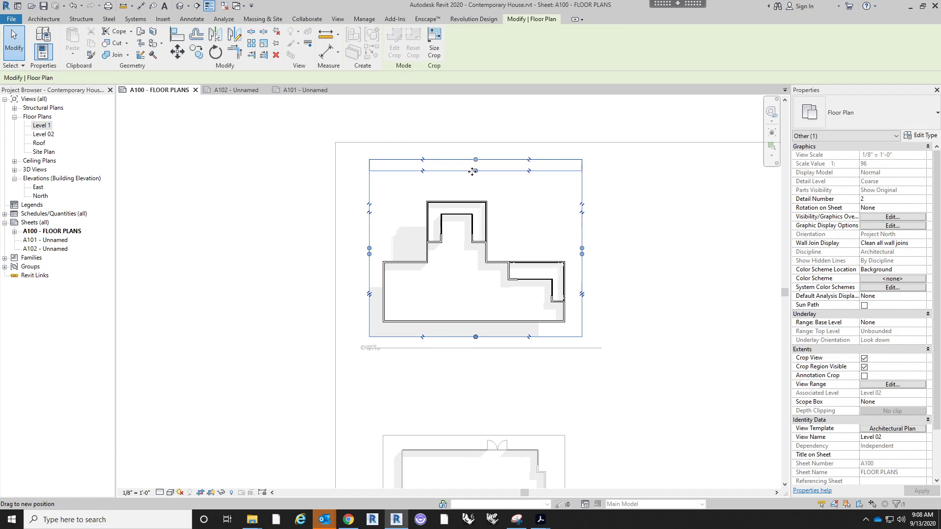
left_click(624, 255)
double_click(620, 324)
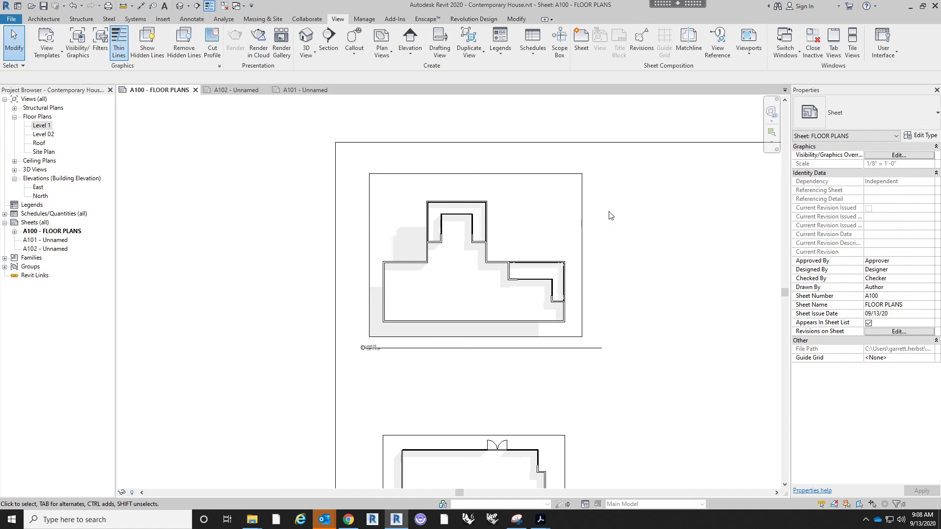
- Turn off Crop Region Visible for the Level 02 viewport, keeping Crop View on, and deselect it
left_click(581, 234)
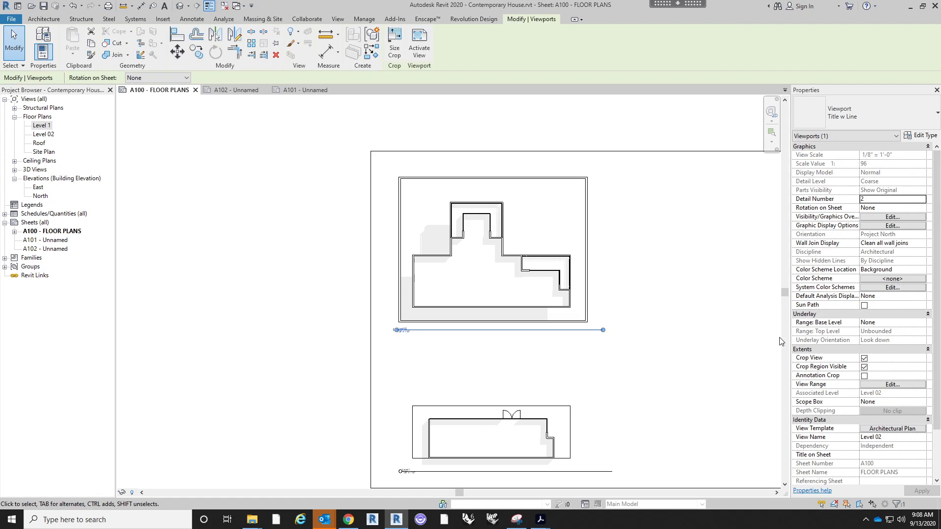
left_click(864, 367)
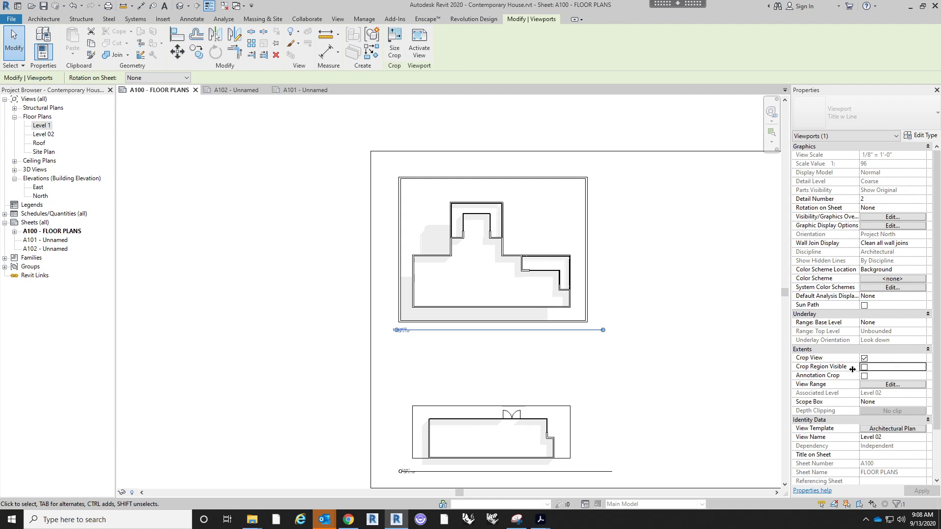
left_click(677, 374)
scroll(590, 279, "down", 2)
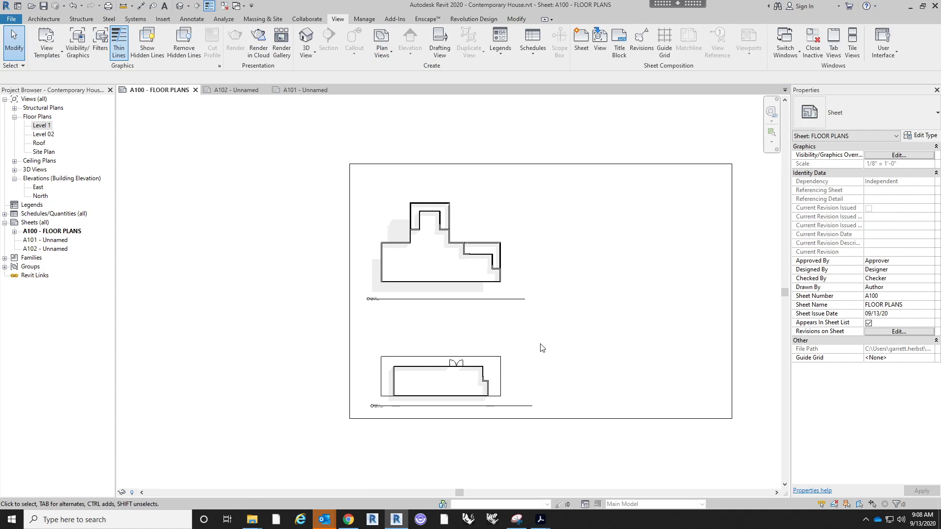
scroll(502, 366, "up", 2)
double_click(501, 366)
left_click(500, 365)
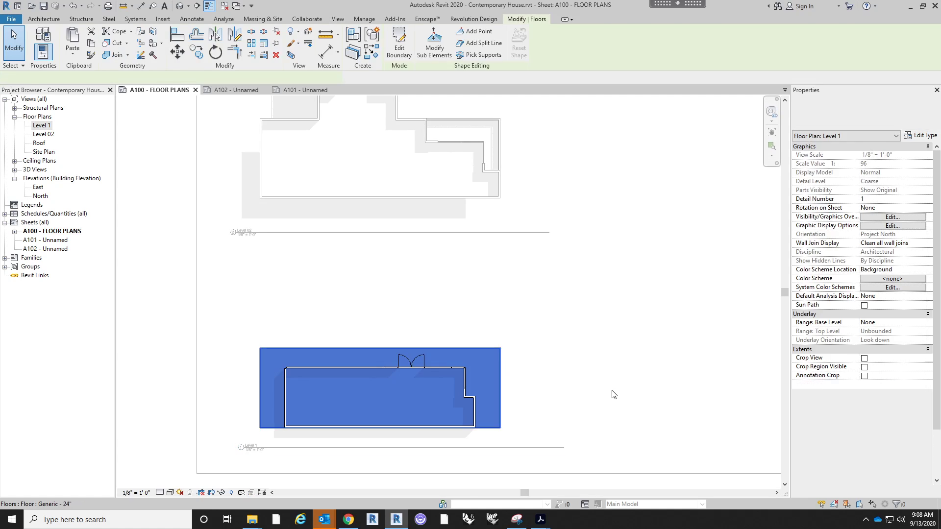
left_click(614, 367)
scroll(613, 363, "down", 3)
middle_click_drag(633, 356, 609, 373)
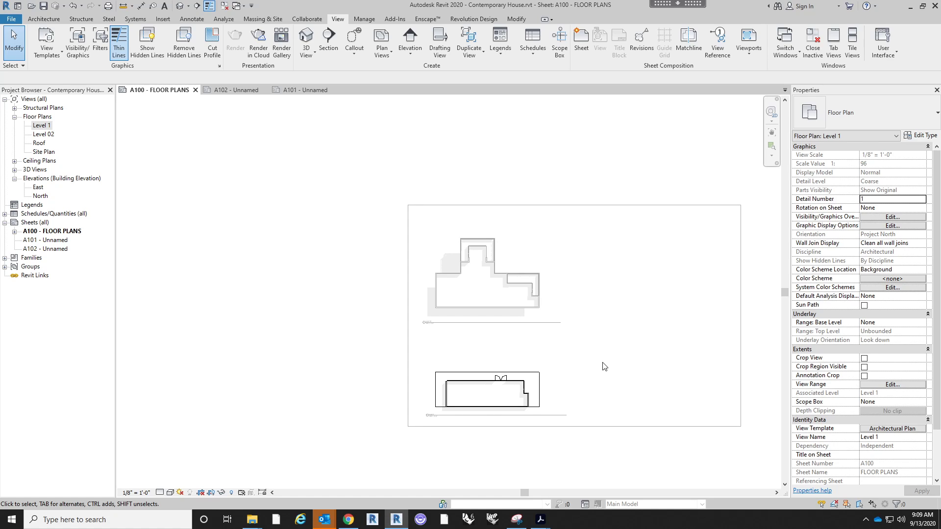
double_click(632, 363)
- Examine the annotation categories in the Level 02 viewport's Visibility/Graphic Overrides and cancel without making changes
left_click(542, 304)
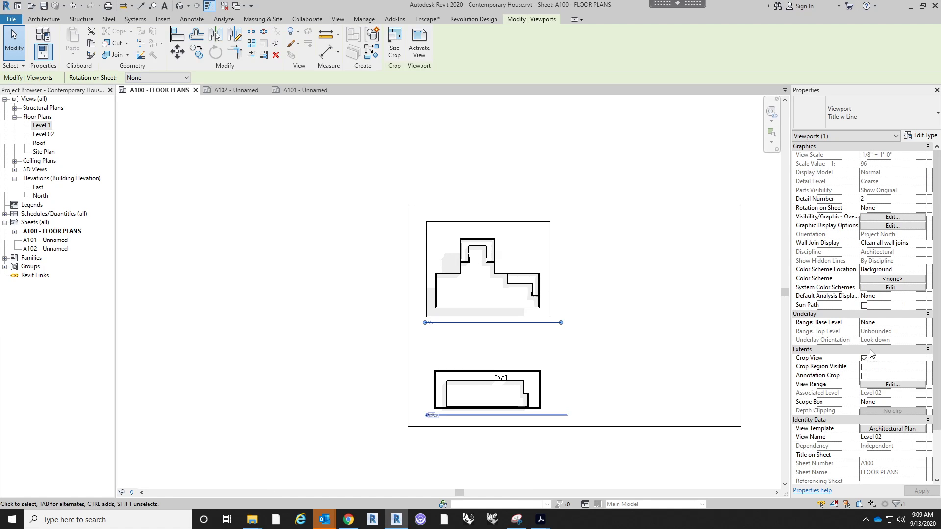
left_click(899, 216)
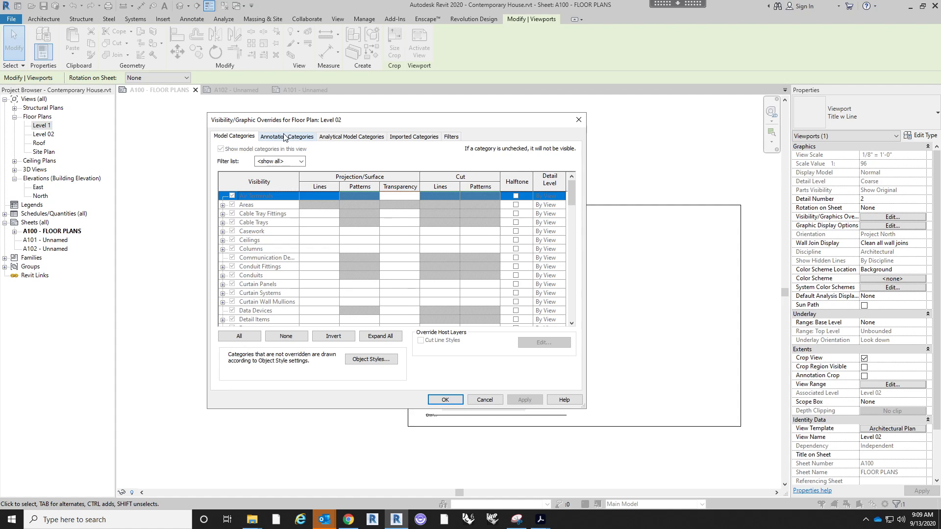
left_click(289, 136)
scroll(341, 257, "down", 7)
scroll(342, 258, "down", 7)
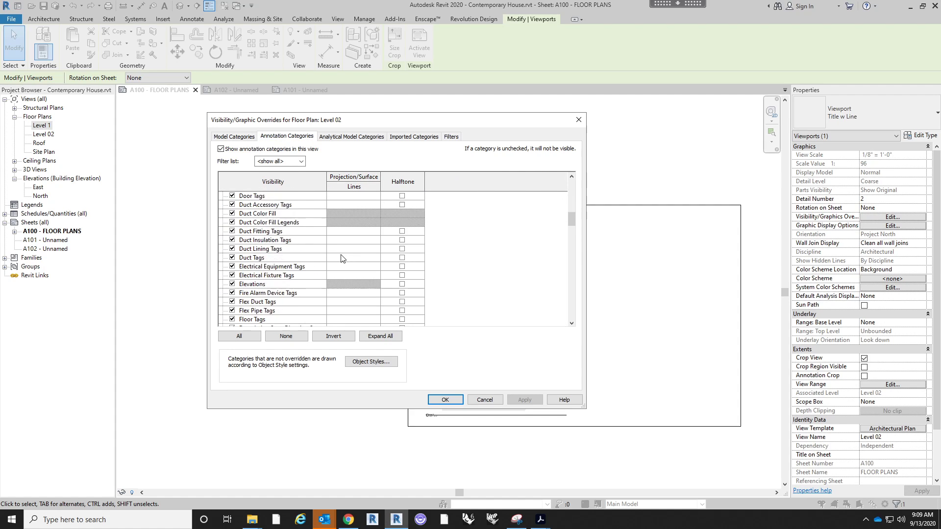
scroll(342, 257, "up", 2)
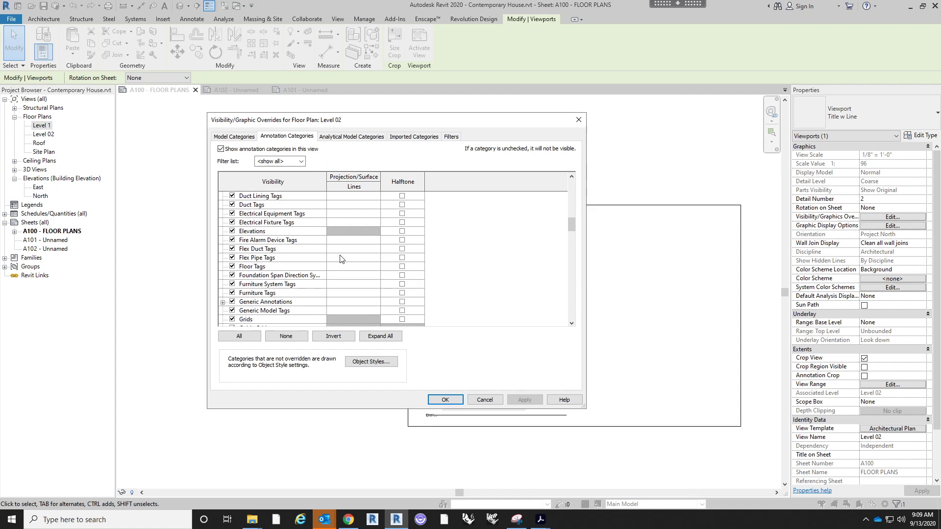
left_click(485, 400)
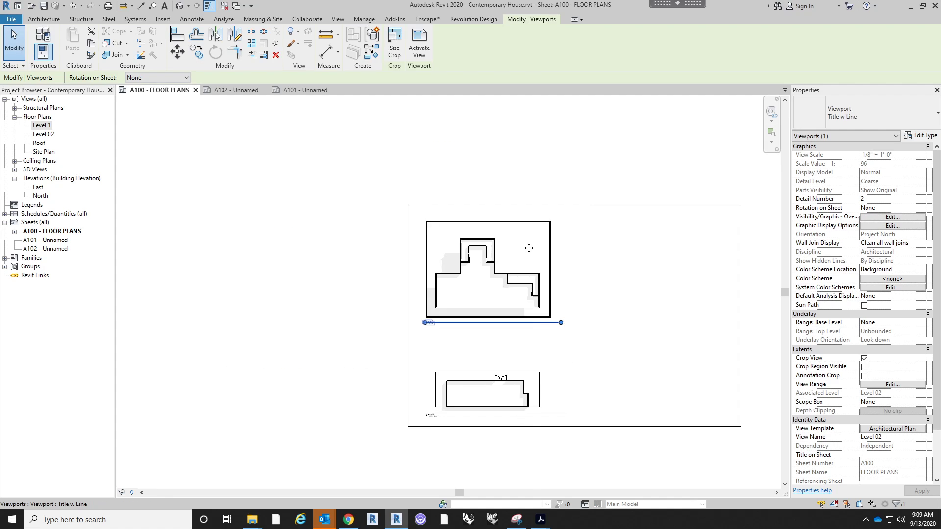
- Turn on Crop Region Visible and turn off Crop View for the Level 02 viewport
scroll(539, 368, "up", 3)
left_click(864, 368)
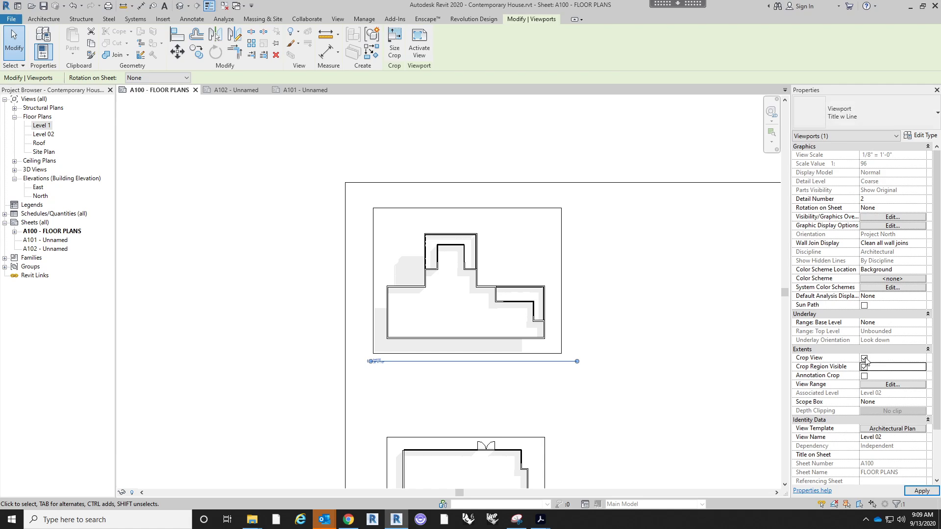
left_click(864, 358)
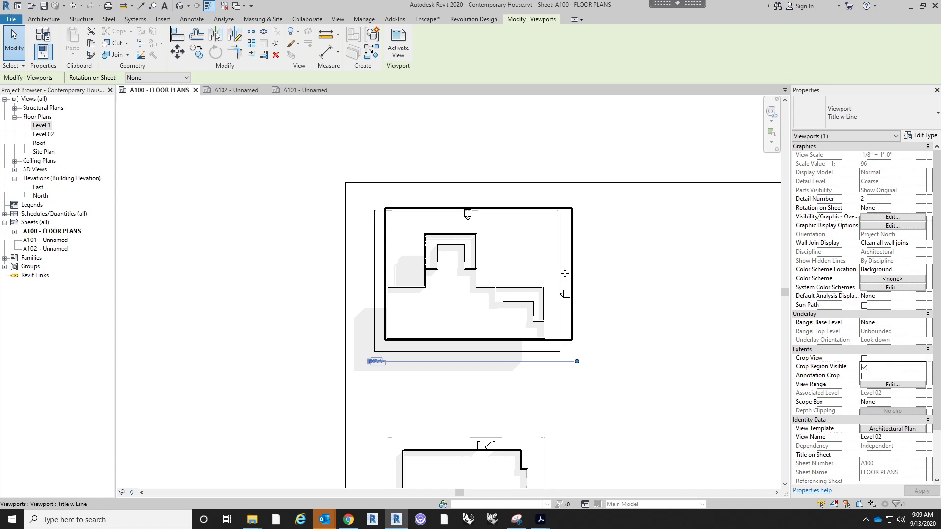
- Extend the activated Level 02 view's crop region beyond both elevation markers and test it by toggling Crop View on and off
double_click(562, 265)
left_click(562, 265)
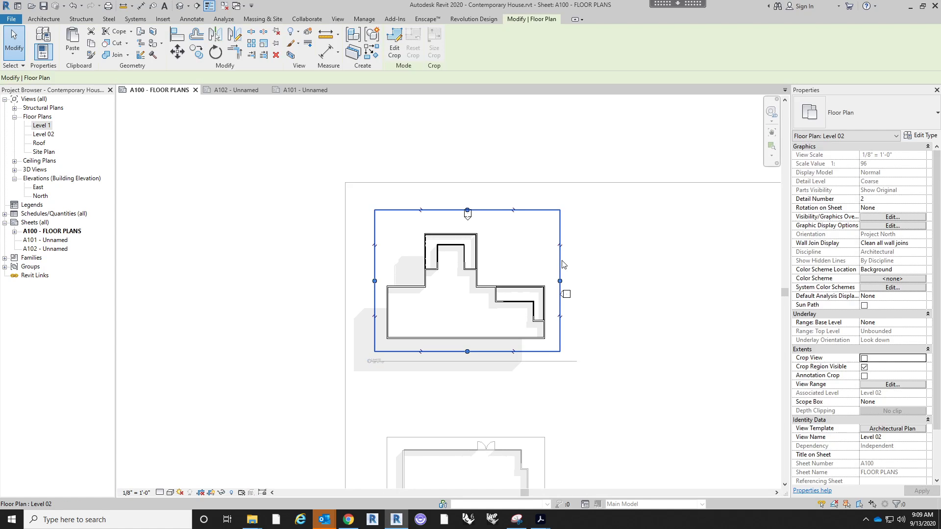
left_click_drag(560, 281, 575, 281)
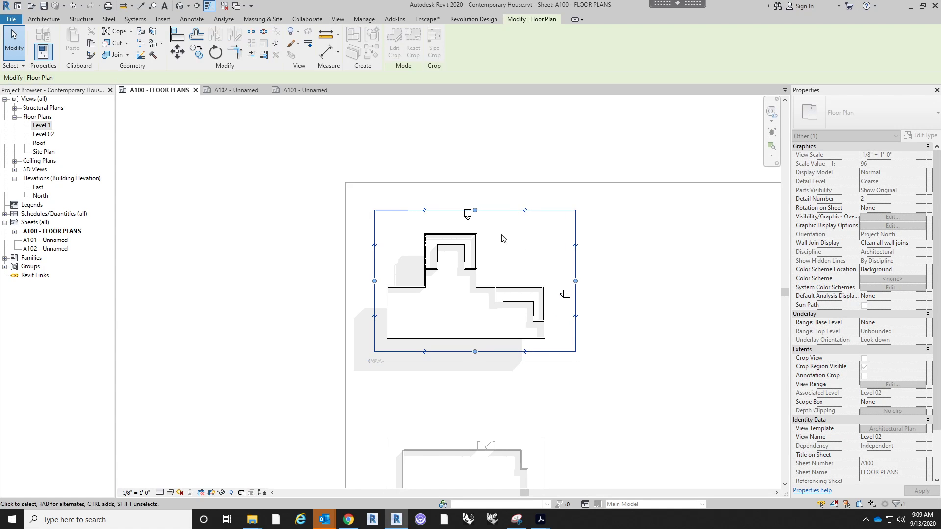
left_click_drag(475, 210, 476, 205)
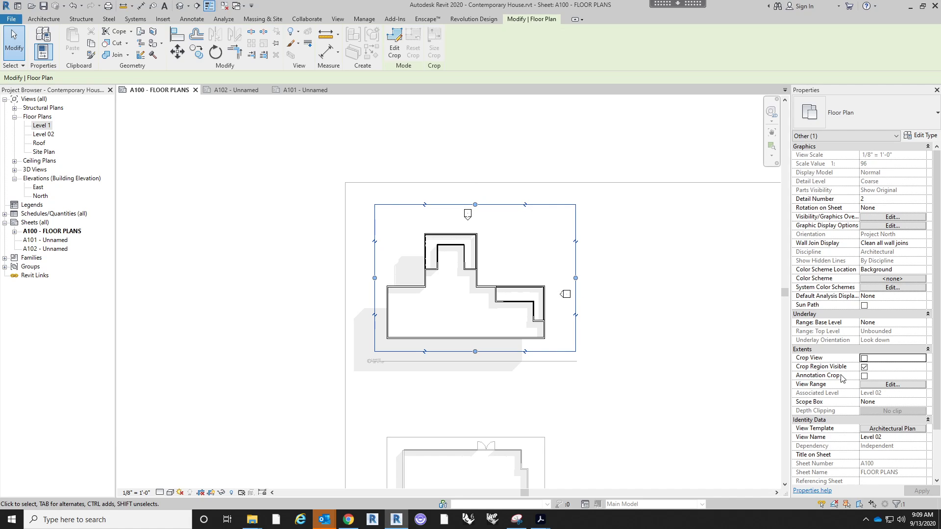
left_click(864, 359)
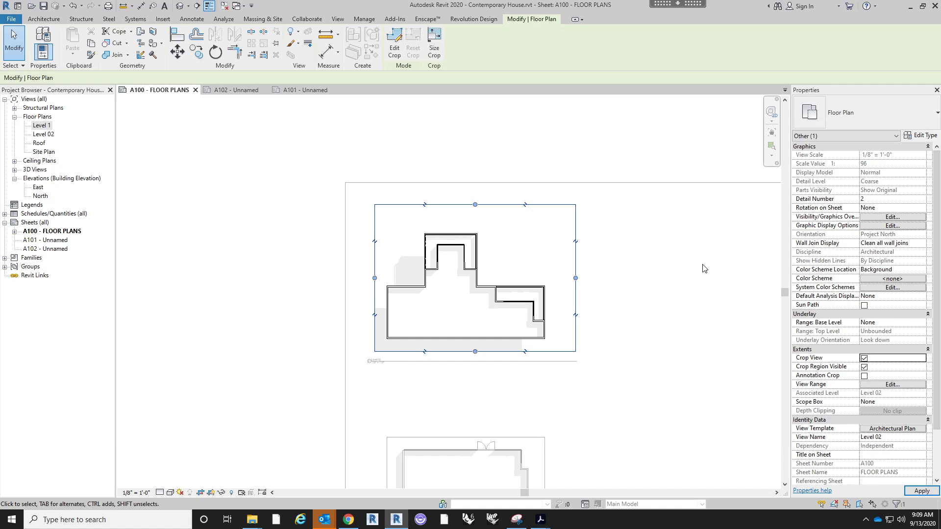
left_click(864, 358)
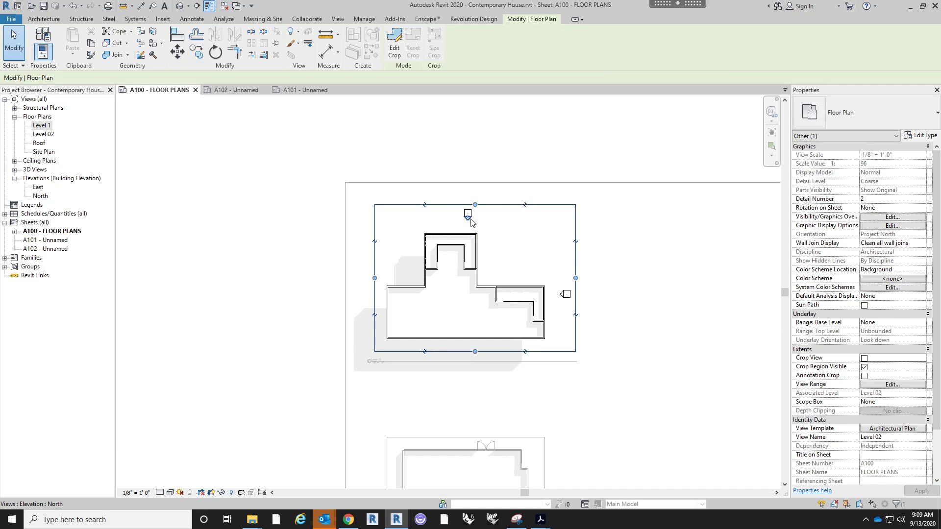
- Select the North elevation marker in the Level 02 plan and move its view line to just above the building's upper wall
left_click(469, 219)
key("Escape")
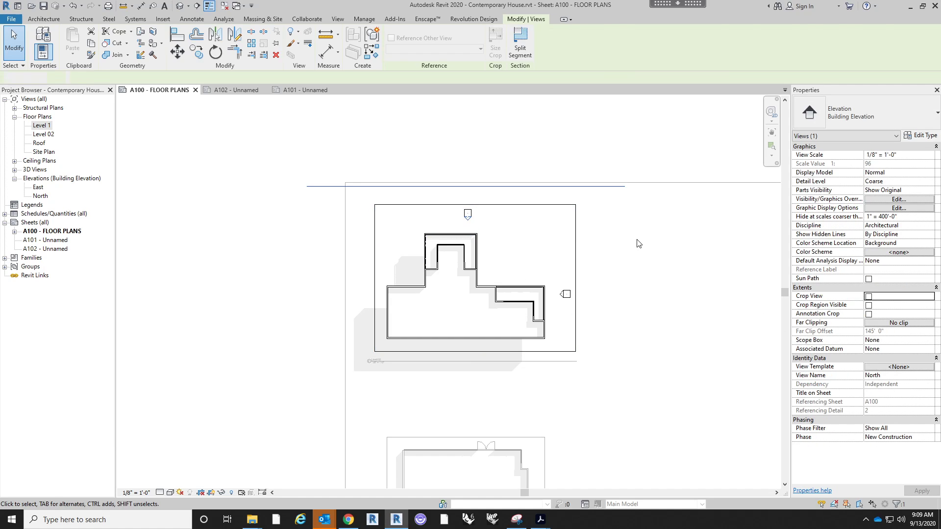
left_click(469, 219)
left_click_drag(494, 186, 492, 231)
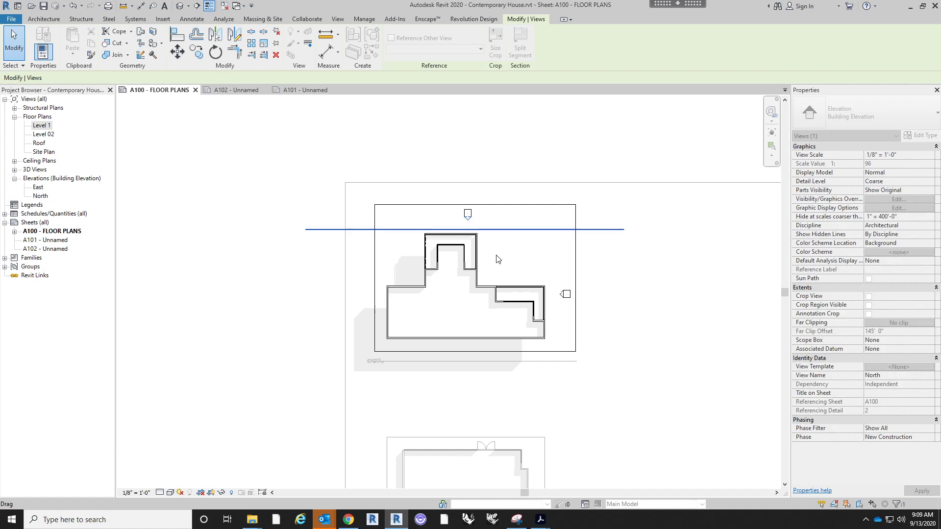
- Select the East elevation marker in the Level 02 plan to inspect its view line, and clear the selection
key("Escape")
left_click(560, 297)
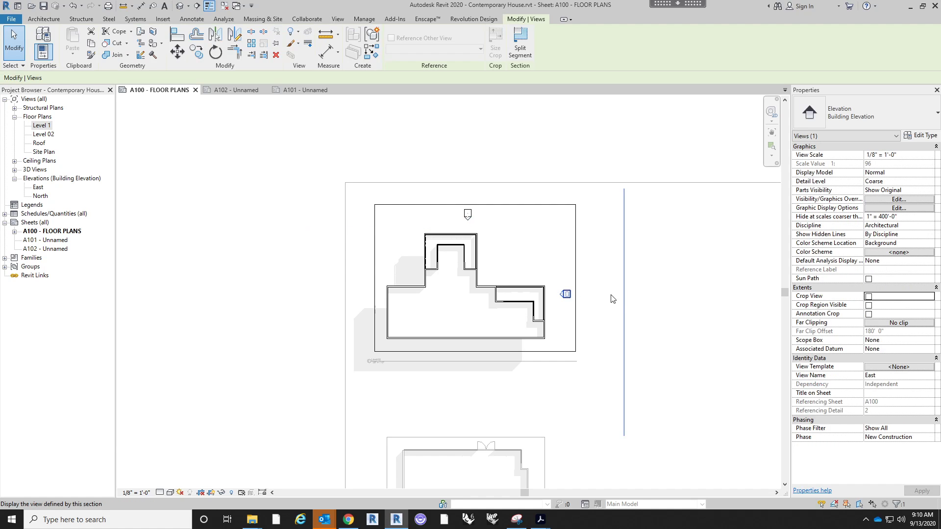
left_click_drag(607, 289, 554, 272)
key("Escape")
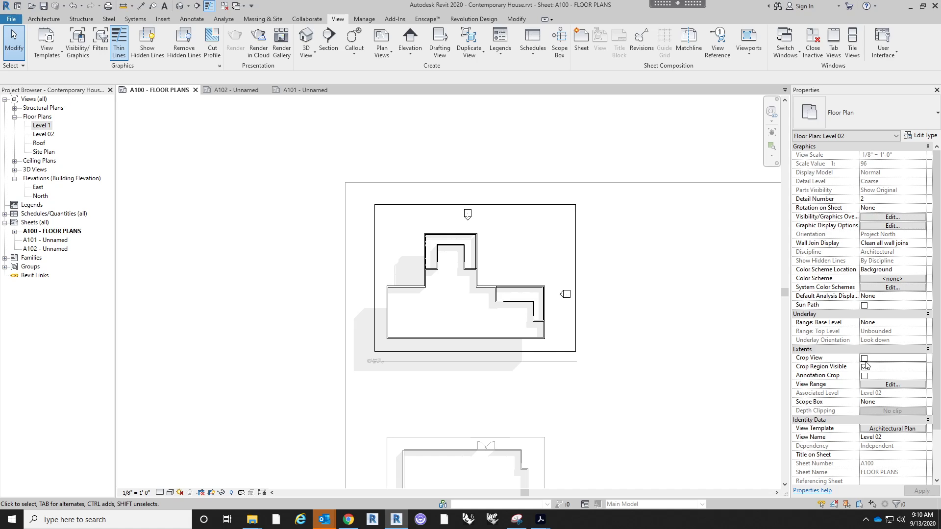
- Turn on Crop View for Level 02 and pull the crop region's right and upper edges inward so both elevation markers lie outside
left_click(865, 360)
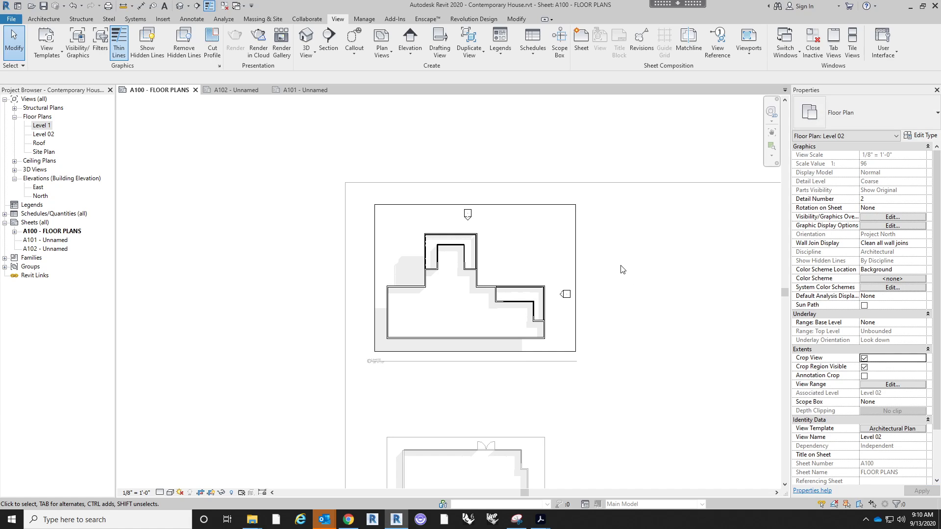
left_click(574, 260)
left_click_drag(576, 278, 557, 279)
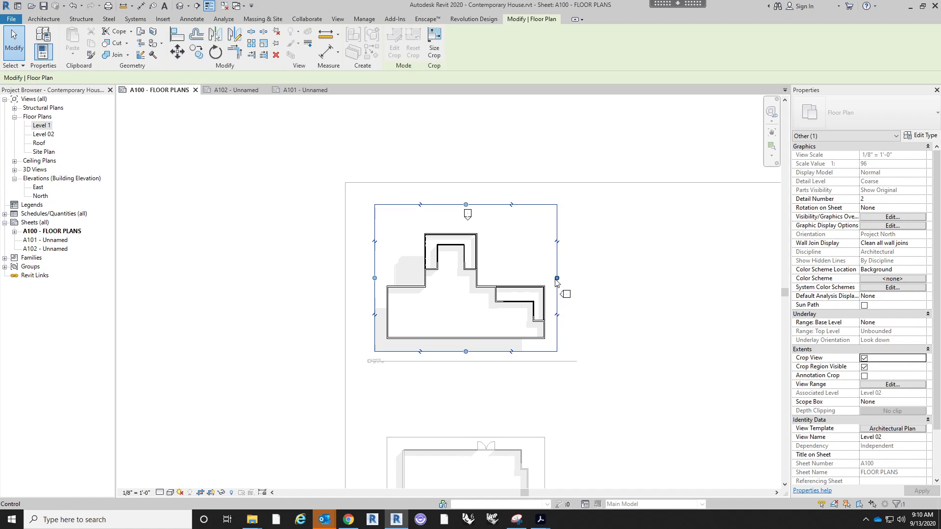
left_click_drag(465, 204, 512, 223)
left_click(563, 213)
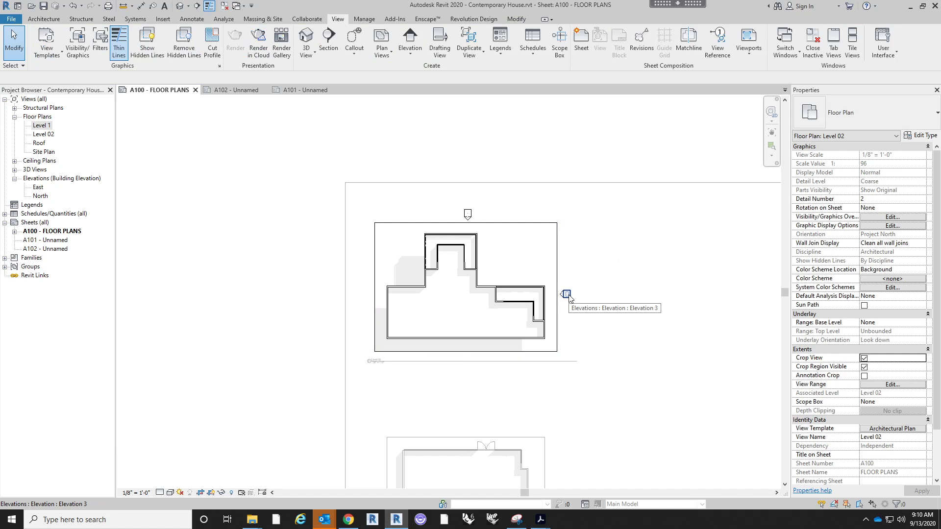
- Try Annotation Crop on the Level 02 view, stretching its boundary past the East elevation marker, and turn it off again
left_click(556, 271)
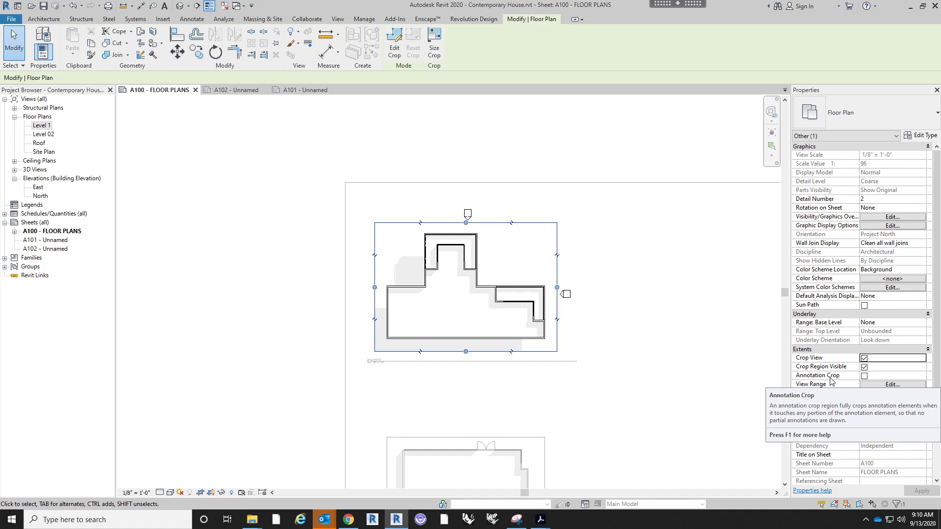
left_click(864, 376)
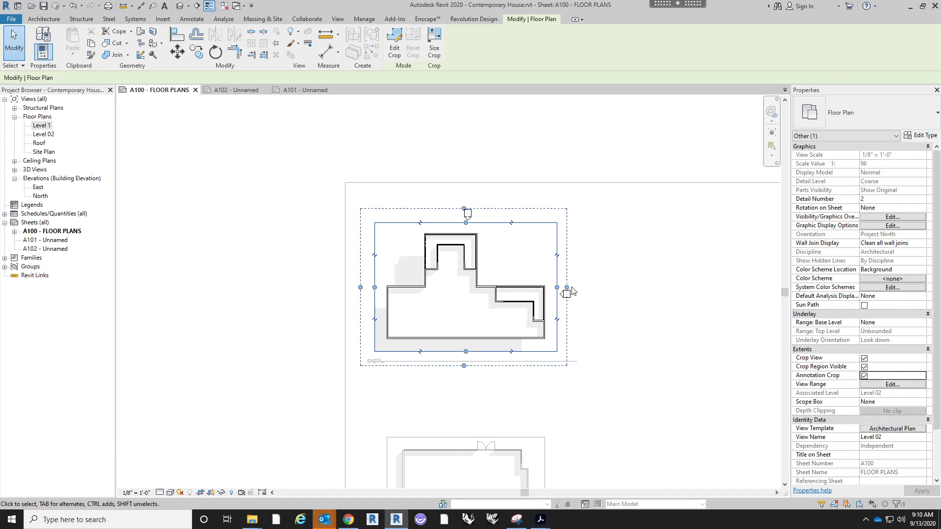
mouse_move(567, 287)
left_mouse_down()
mouse_move(587, 286)
mouse_move(577, 291)
left_mouse_up()
left_click(864, 376)
left_click(671, 339)
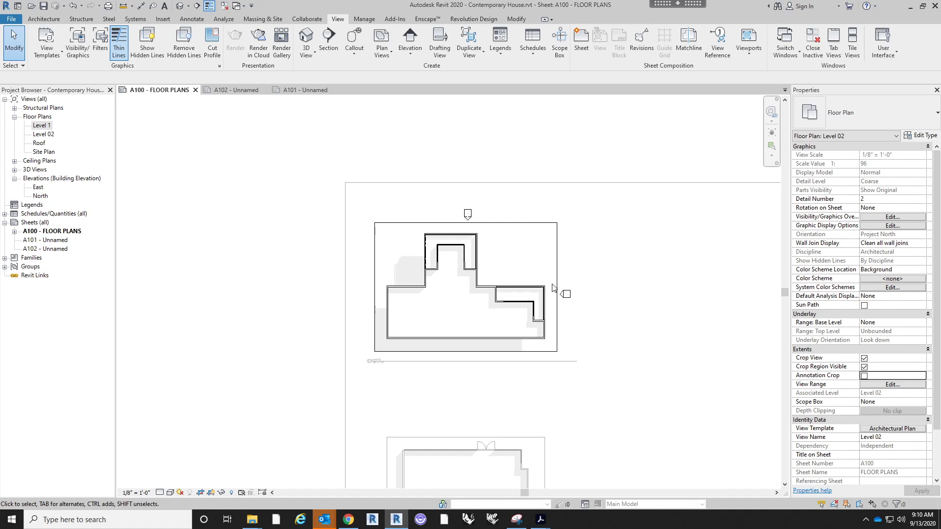
- Turn off Crop Region Visible for the Level 02 viewport
left_click(864, 367)
scroll(529, 178, "down", 2)
middle_click_drag(623, 323, 587, 321)
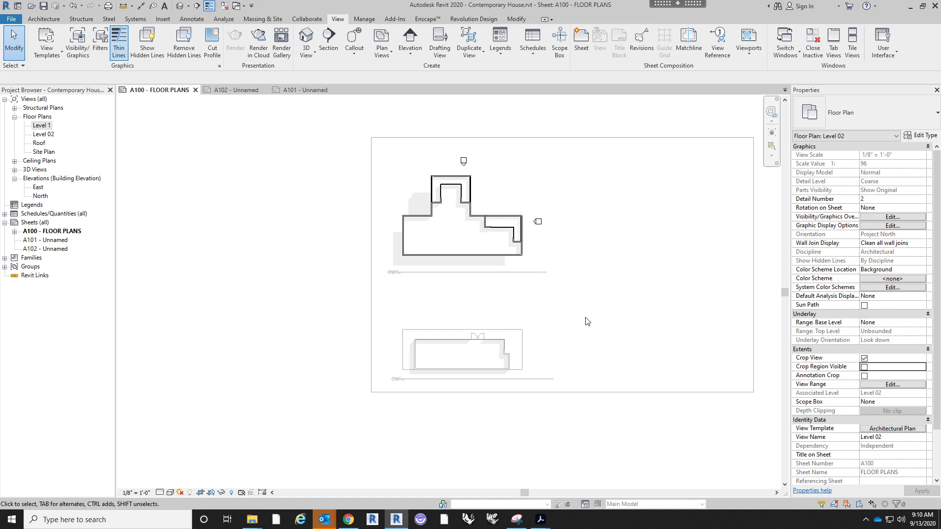
- Return to the sheet and reposition the Level 1 viewport so its title starts in line below the Level 02 title
left_click_drag(514, 349, 509, 322)
left_click(596, 317)
middle_click_drag(601, 330, 599, 345)
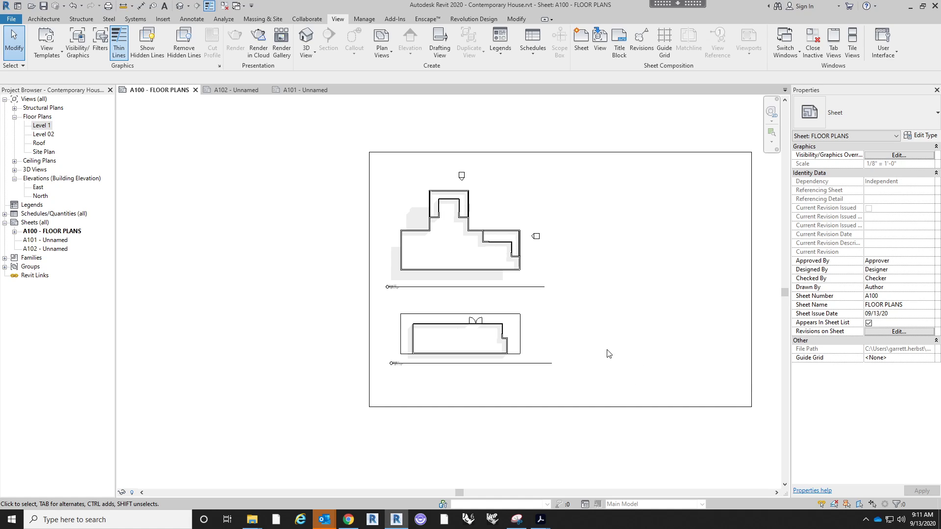
left_click(505, 338)
left_click_drag(505, 341, 501, 354)
left_click(603, 318)
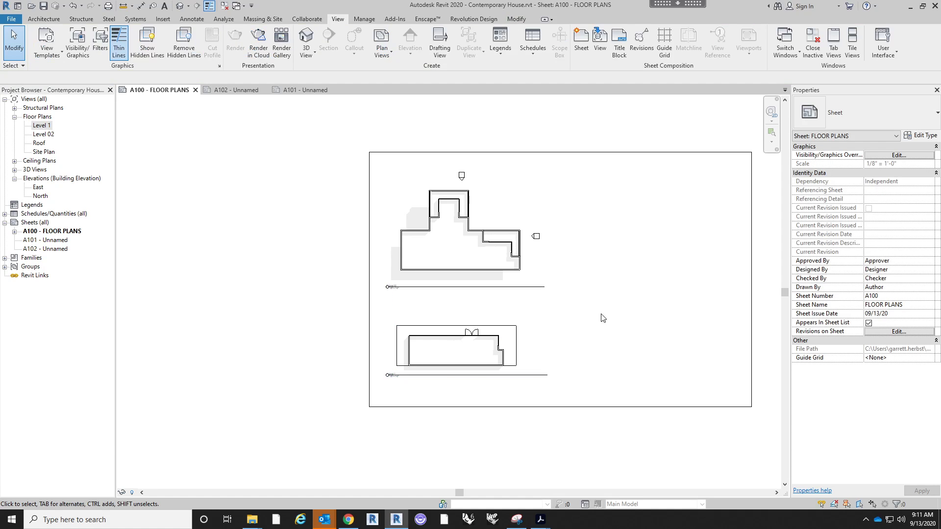
- Set the view scale in the Level 1 viewport's Architectural Plan template to 1/4" = 1'-0"
left_click(487, 345)
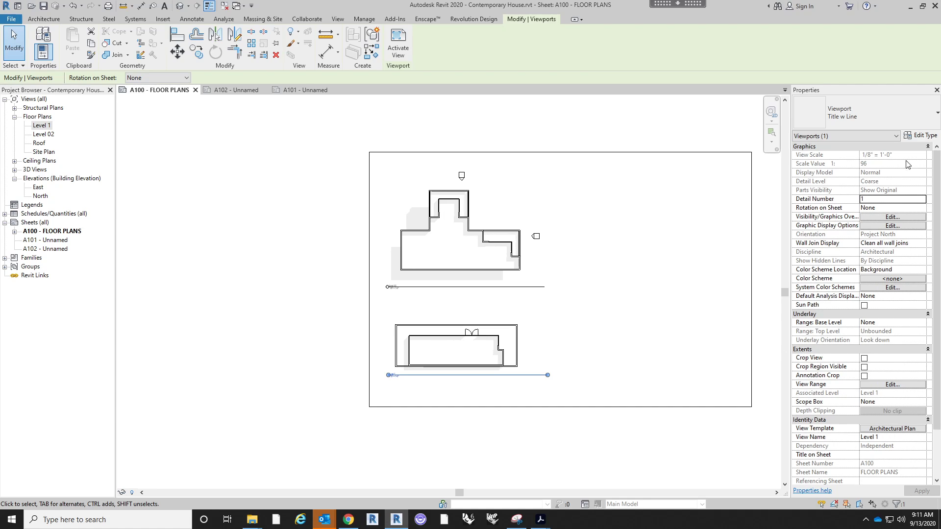
left_click(891, 429)
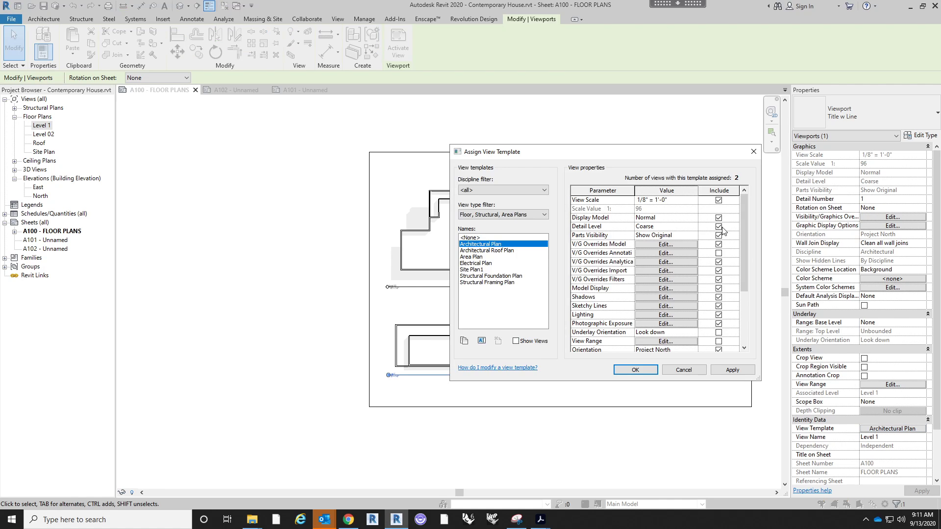
left_click(695, 201)
left_click(693, 200)
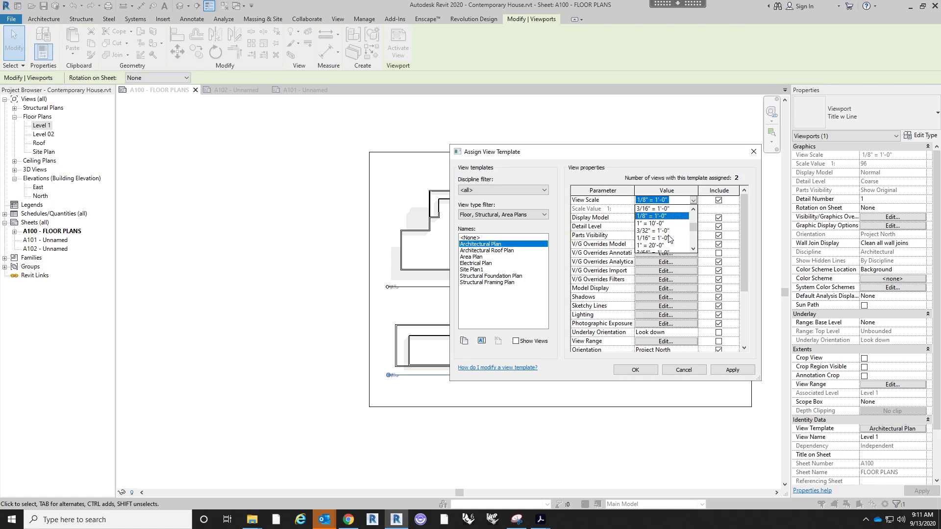
scroll(670, 239, "up", 1)
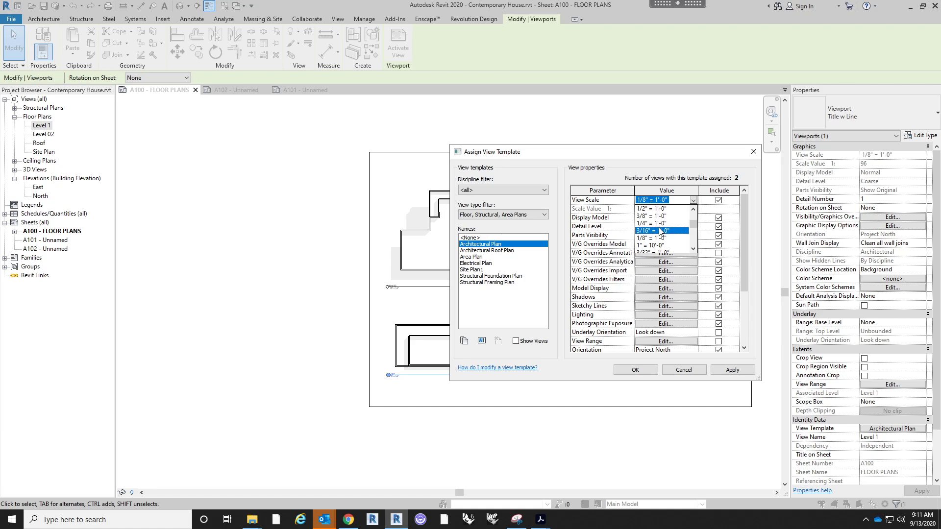
left_click(661, 224)
left_click(635, 369)
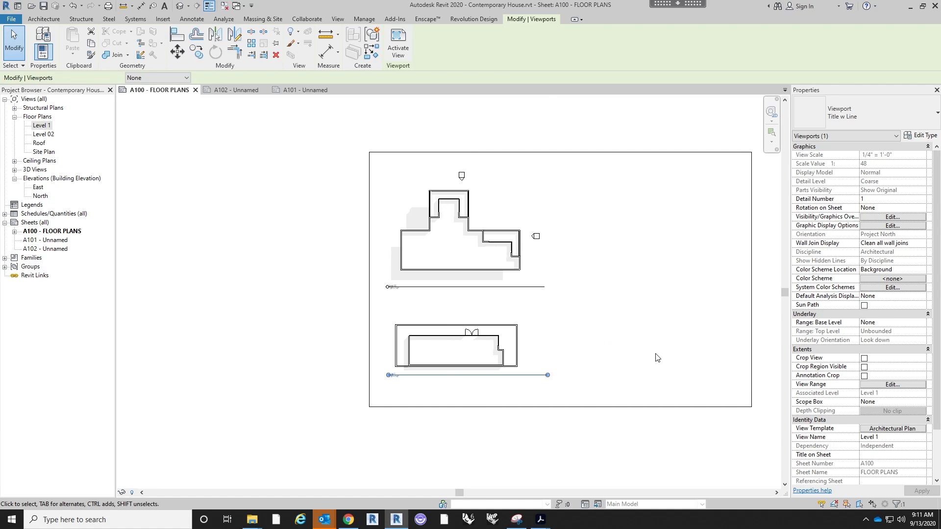
scroll(632, 338, "down", 1)
middle_click_drag(678, 325, 588, 336)
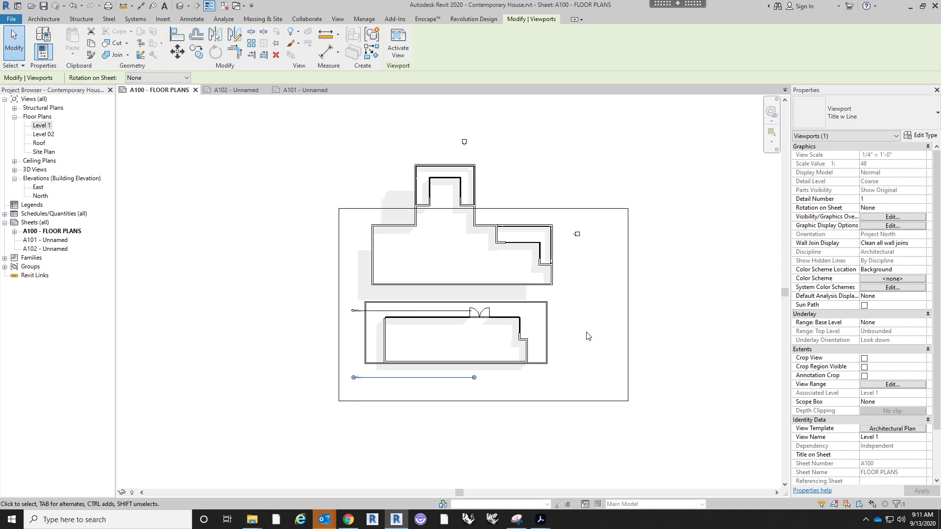
- Change the Architectural Plan template's view scale to 3/16" = 1'-0" and clear the viewport selection
left_click(906, 430)
left_click(691, 200)
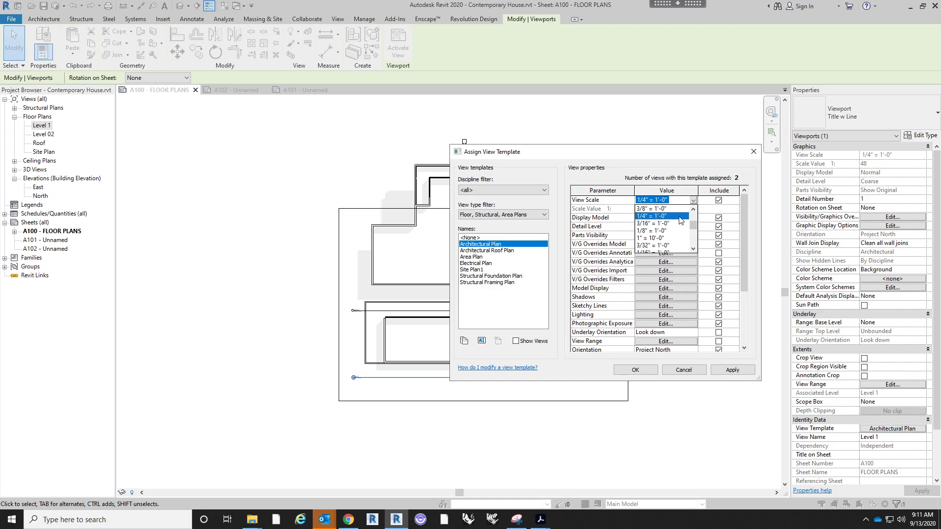
left_click(665, 224)
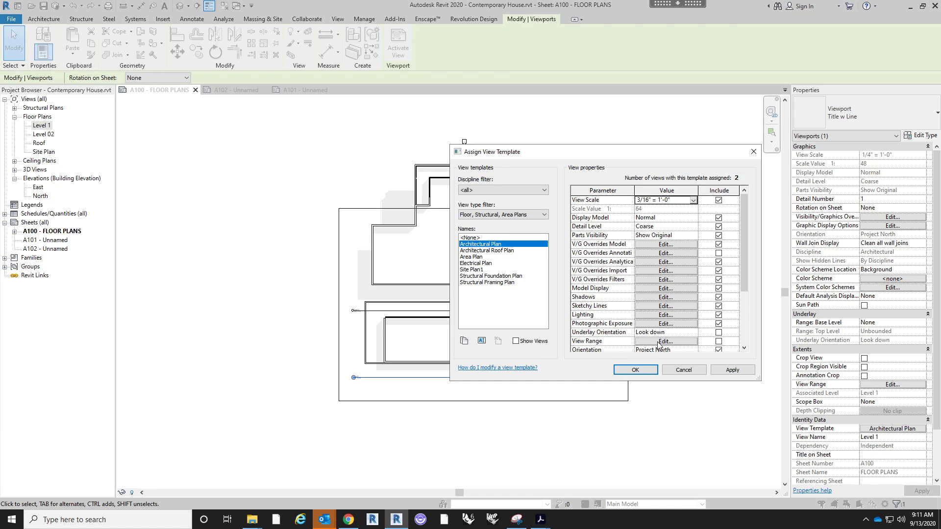
left_click(648, 369)
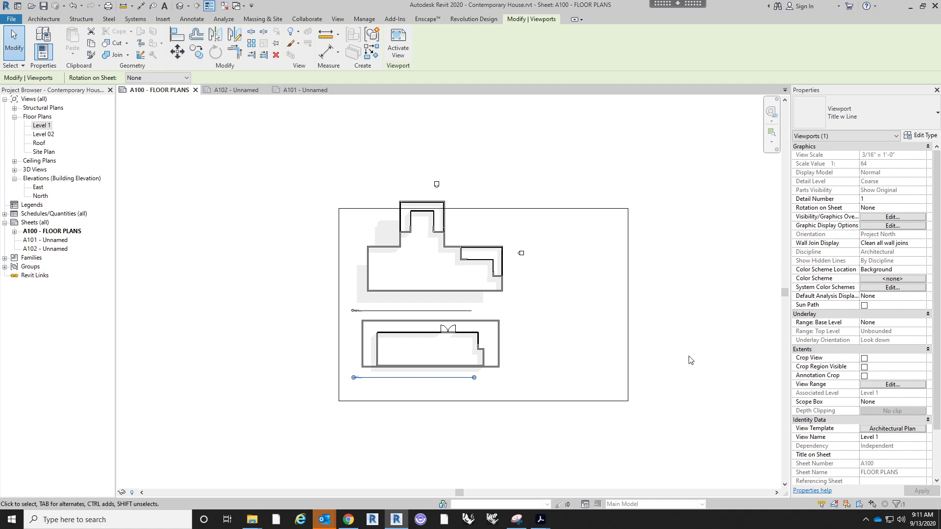
left_click(710, 353)
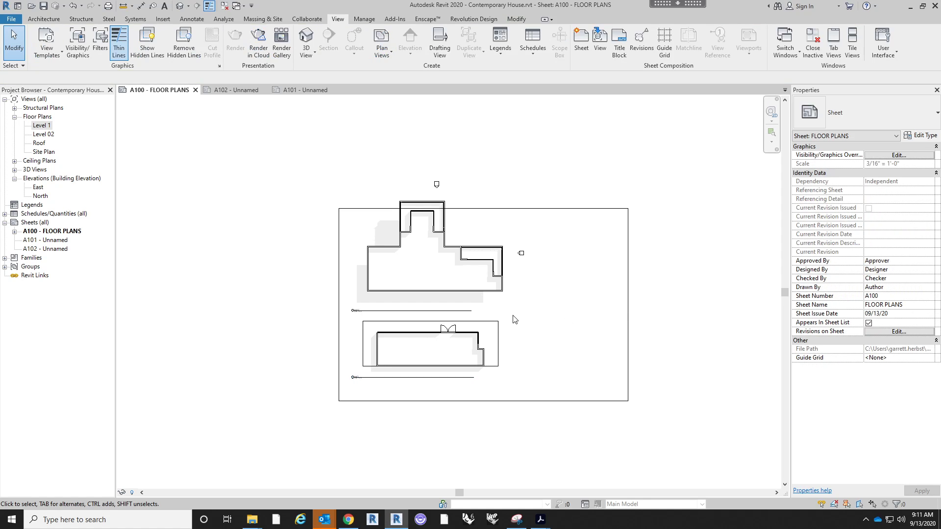
- Reopen the Level 1 viewport's Architectural Plan template and set the view scale to 1/16" = 1'-0"
left_click(463, 334)
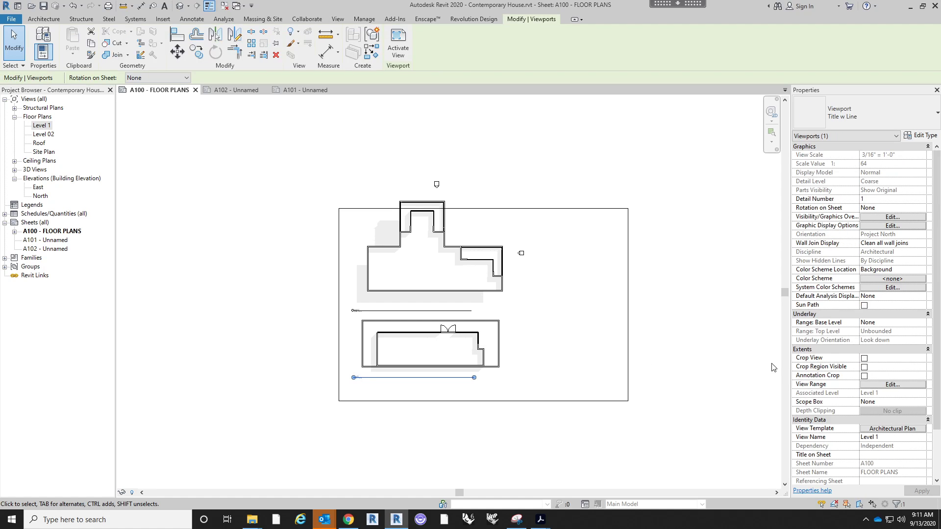
left_click(907, 430)
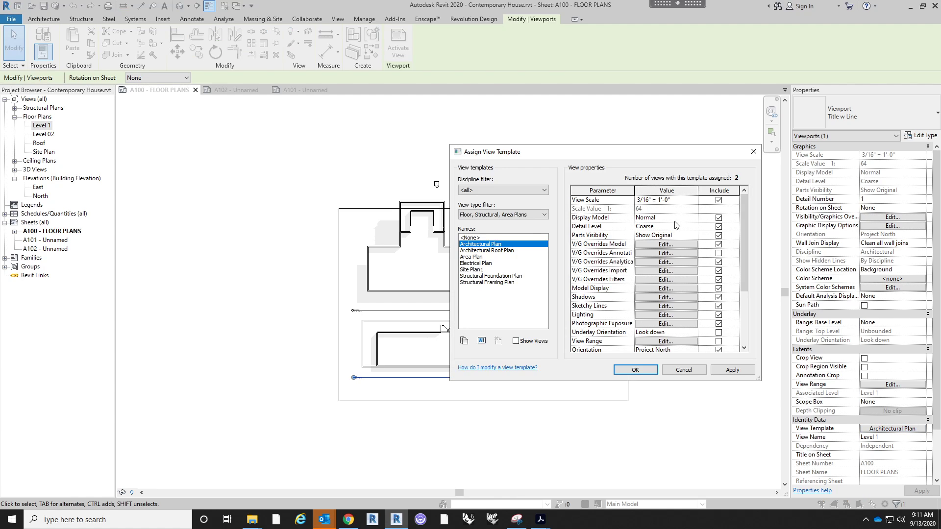
left_click(693, 201)
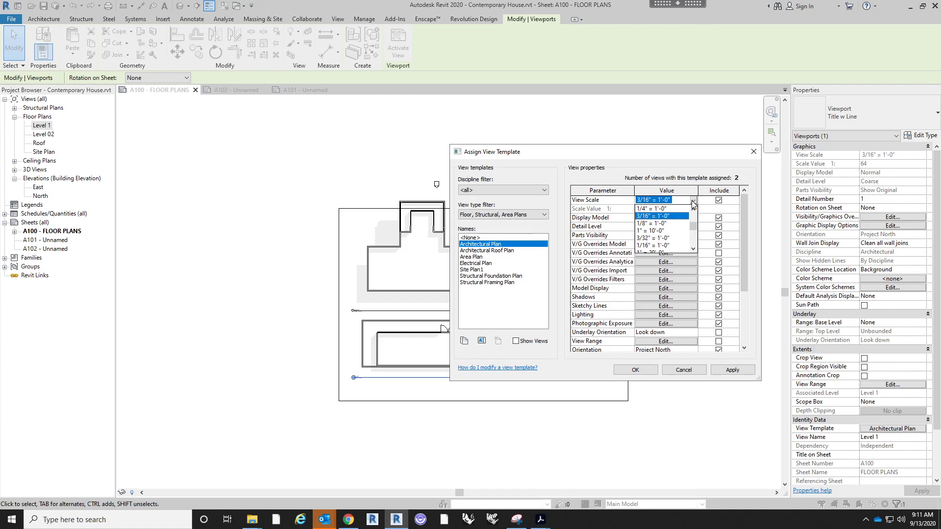
left_click(662, 246)
left_click(637, 370)
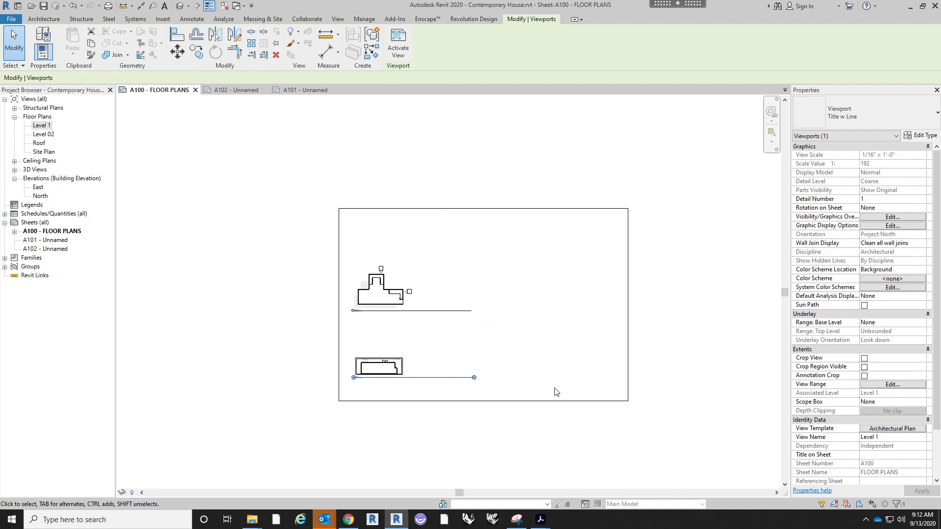
scroll(399, 306, "up", 2)
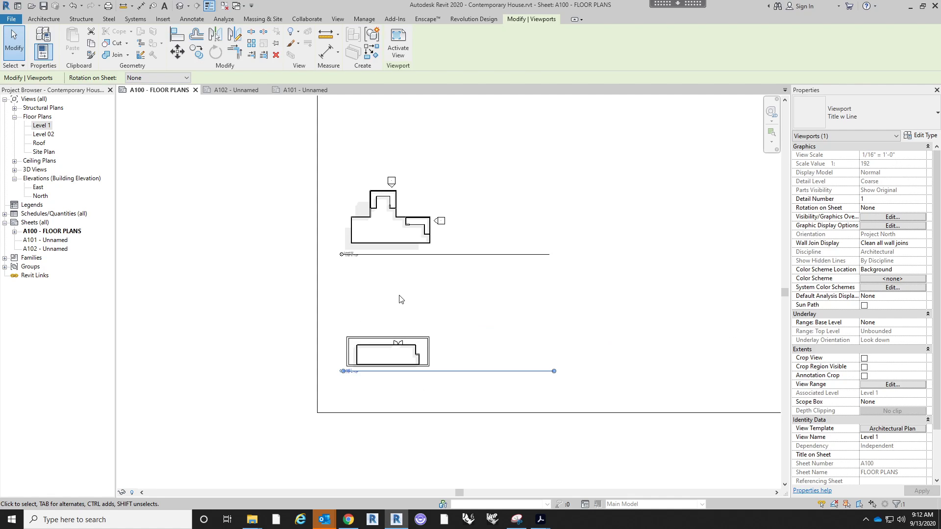
middle_click_drag(419, 308, 437, 336)
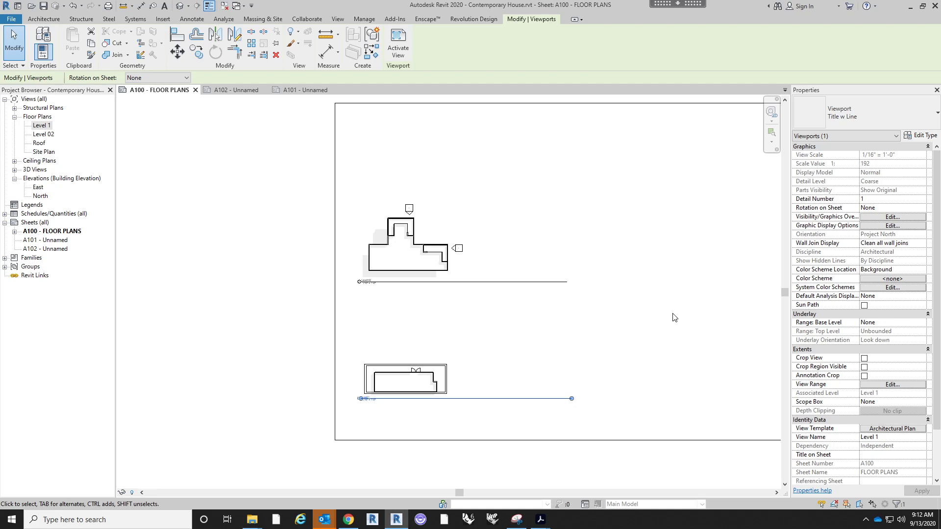
- Set the view scale of the Architectural Plan view template to 3/32" = 1'-0" and apply it
left_click(905, 429)
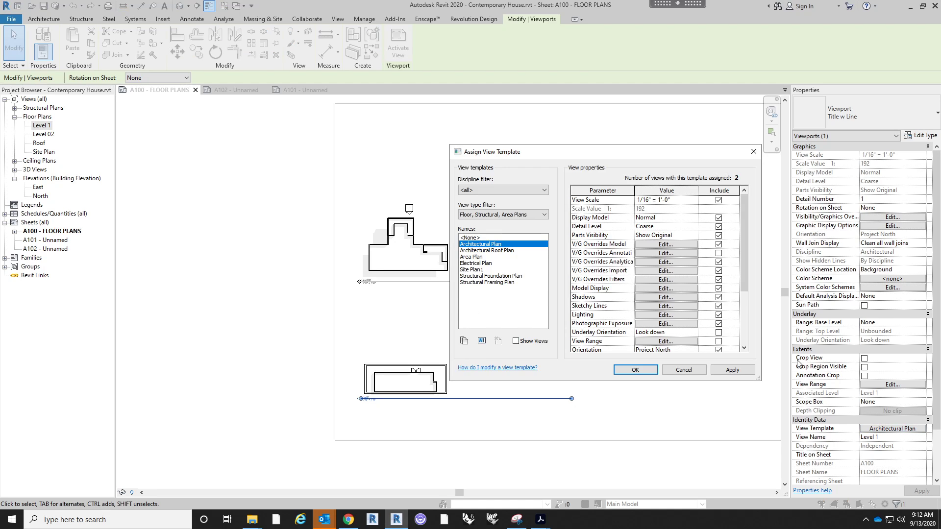
left_click(693, 200)
left_click(688, 212)
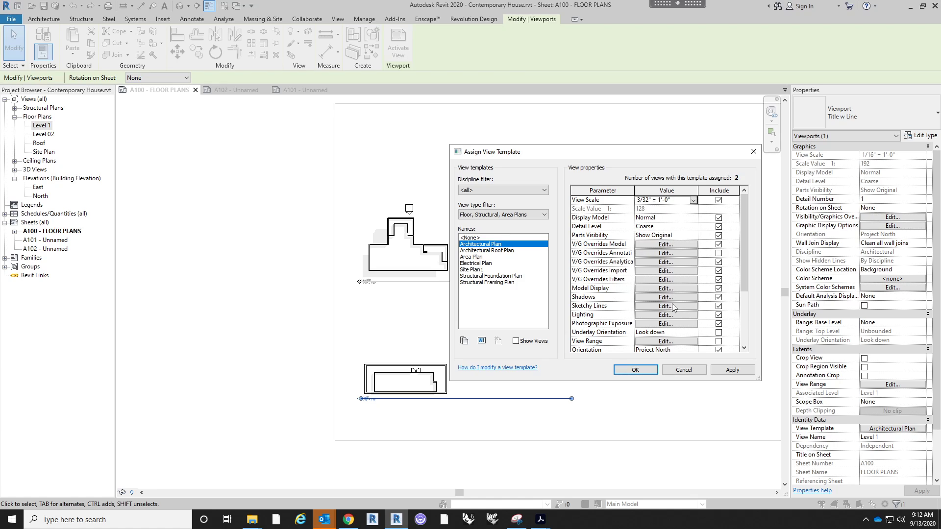
left_click(635, 370)
left_click(465, 444)
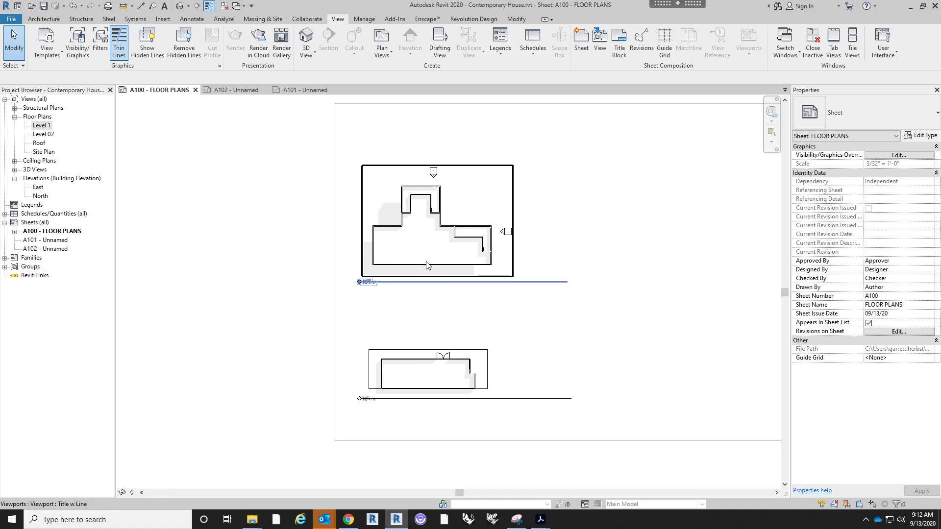
- Move the Level 02 viewport down on the sheet so it sits closer above the Level 1 plan
left_click_drag(433, 277, 433, 314)
left_click(536, 252)
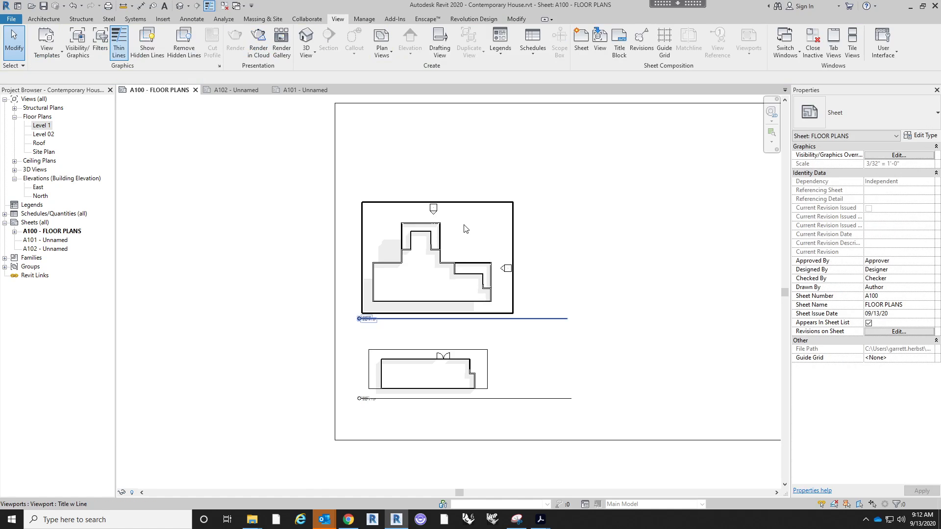
scroll(464, 225, "up", 2)
scroll(543, 243, "down", 2)
- Shorten the Level 1 view title line to just past its plan and move the title slightly lower
left_click(539, 404)
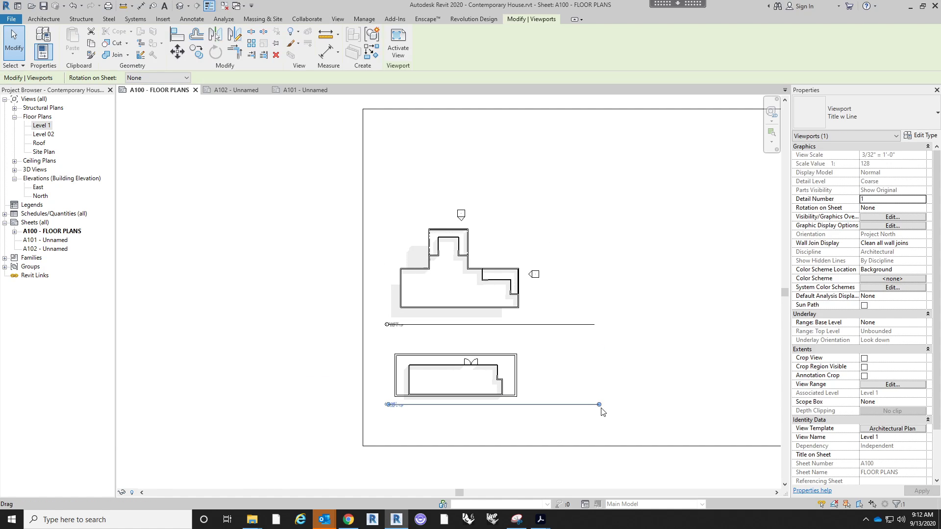
left_click_drag(602, 408, 530, 420)
left_click(529, 422)
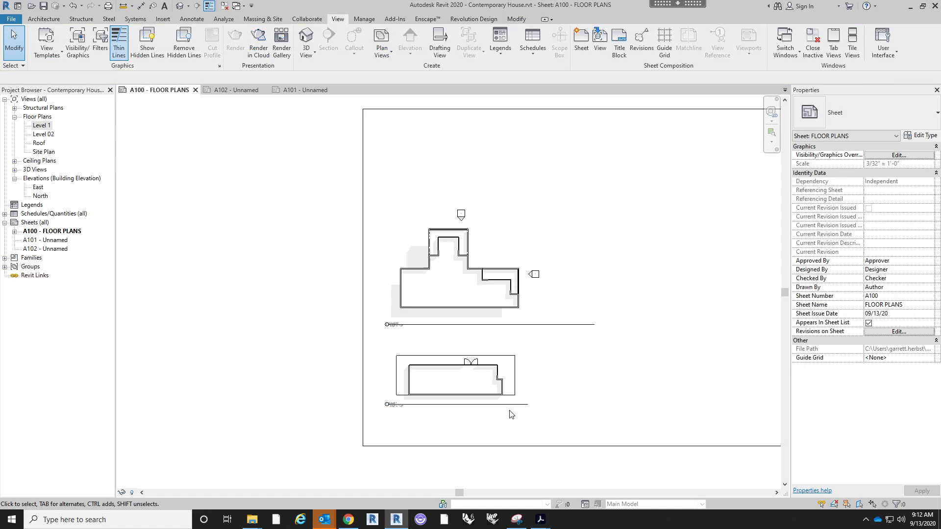
left_click(514, 409)
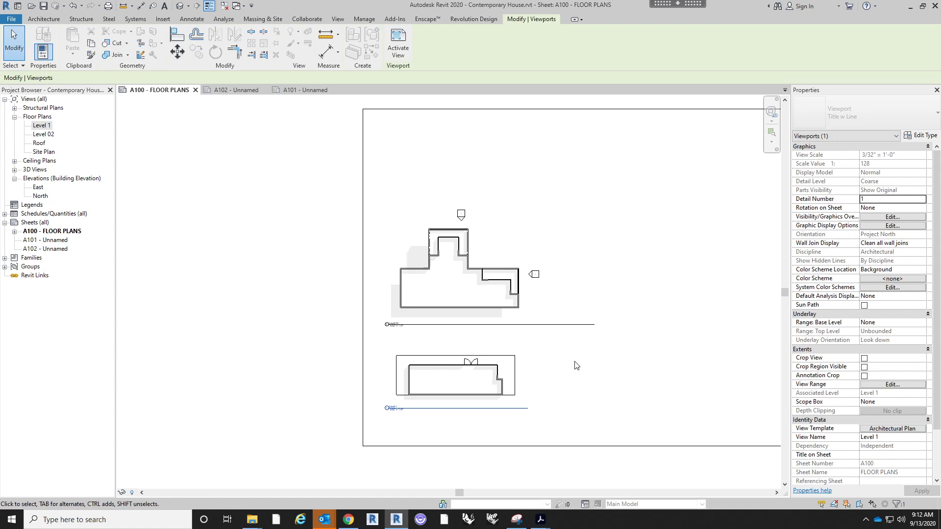
- Shorten the Level 02 view title line to its viewport's width and extend the Level 1 title line to the same end point
left_click(588, 325)
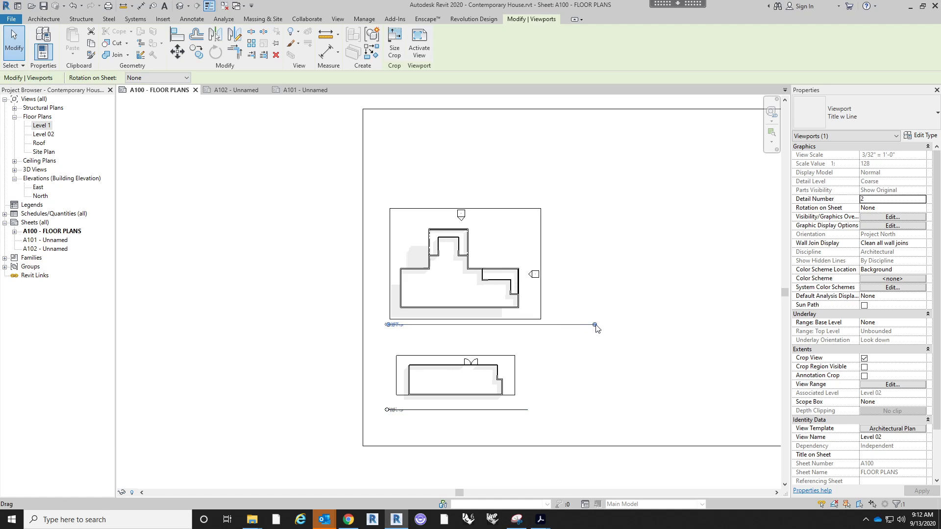
left_click_drag(596, 329, 542, 346)
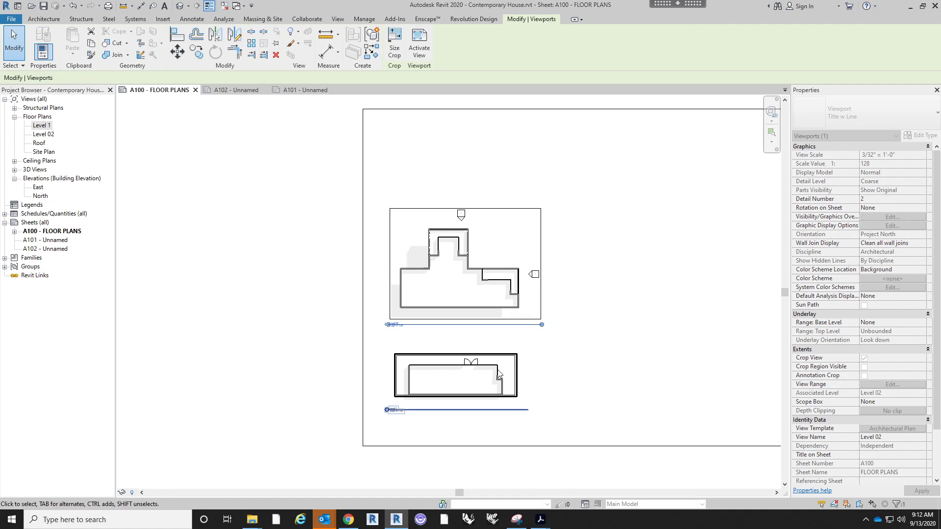
left_click(512, 382)
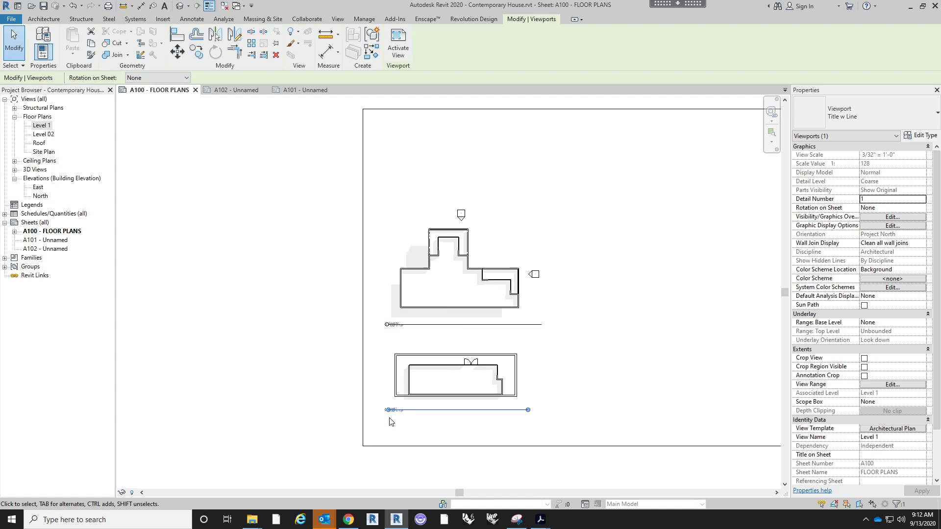
left_click(430, 434)
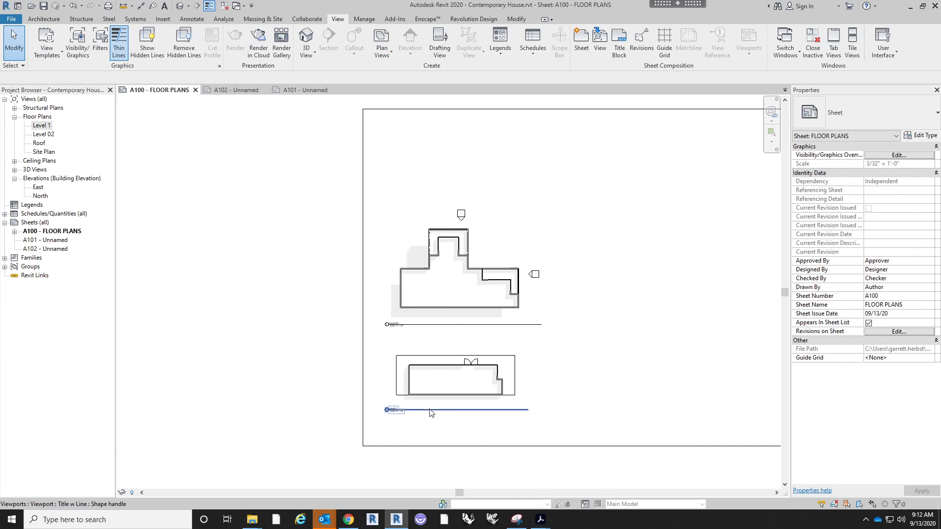
mouse_move(430, 410)
left_mouse_down()
mouse_move(458, 434)
mouse_move(418, 412)
mouse_move(441, 415)
mouse_move(429, 411)
left_mouse_up()
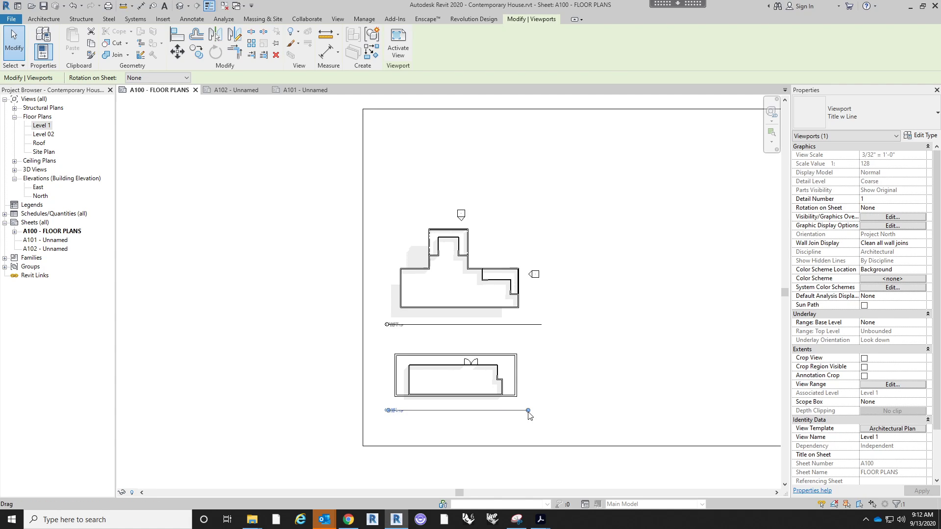
mouse_move(529, 412)
left_mouse_down()
mouse_move(568, 414)
mouse_move(540, 411)
left_mouse_up()
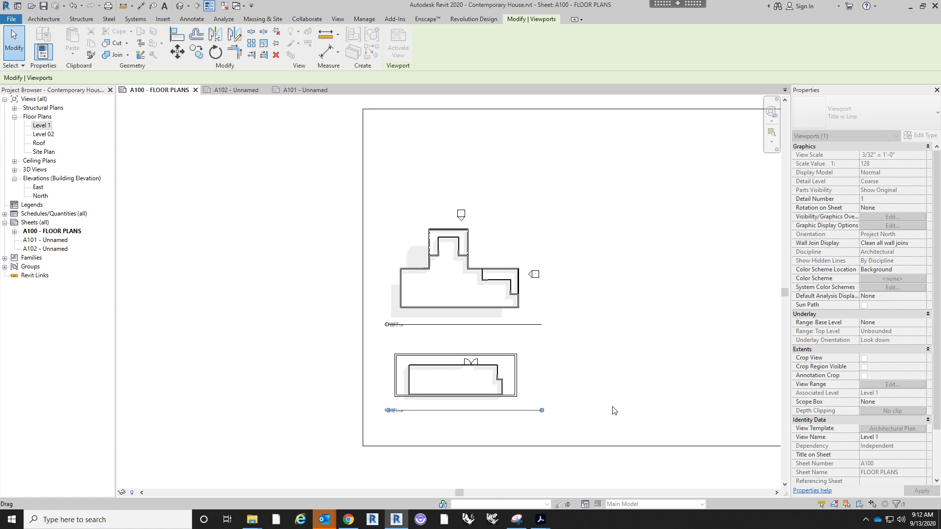
left_click(605, 406)
- Nudge the Level 1 viewport down toward the sheet's lower border and move the Level 02 viewport down just above it
left_click(496, 375)
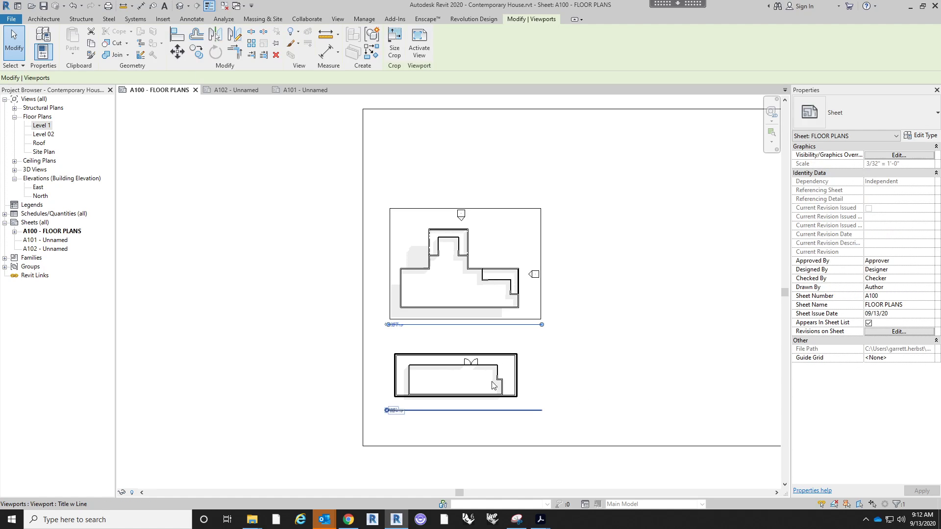
key("Down")
key("Down")
key("Down")
key("Down")
key("Down")
key("Down")
key("Down")
key("Down")
key("Down")
key("Down")
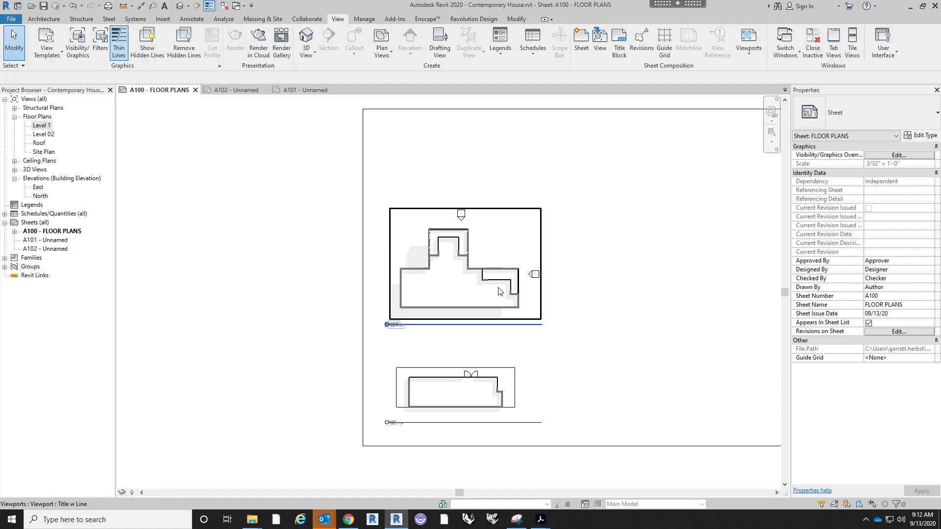
left_click_drag(498, 289, 499, 311)
left_click(589, 279)
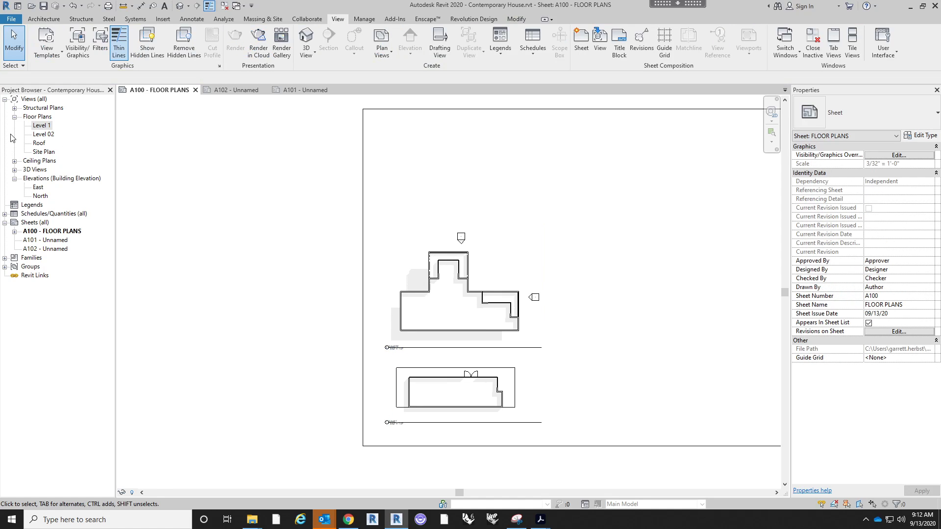
- Place the Roof floor plan on sheet A100 above the Level 02 plan
left_click(36, 143)
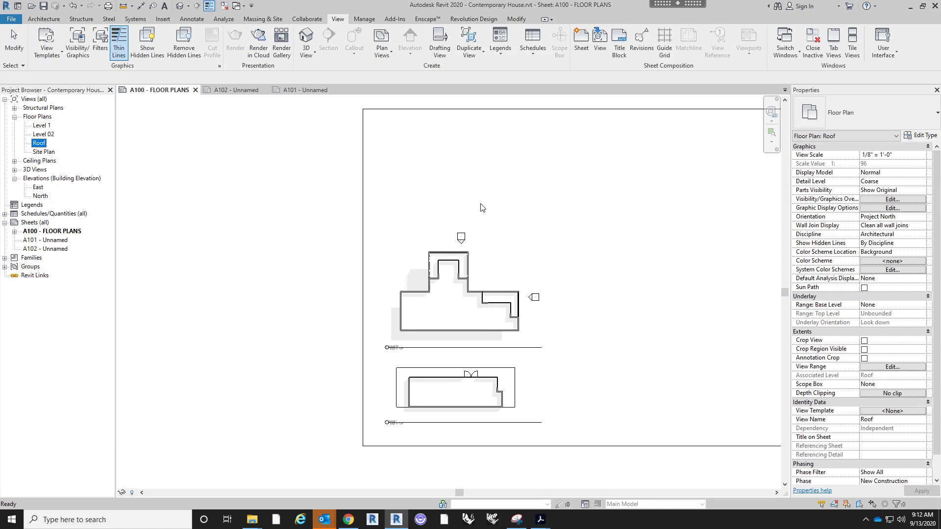
left_click_drag(481, 204, 523, 192)
left_click(549, 172)
middle_click_drag(650, 248, 637, 271)
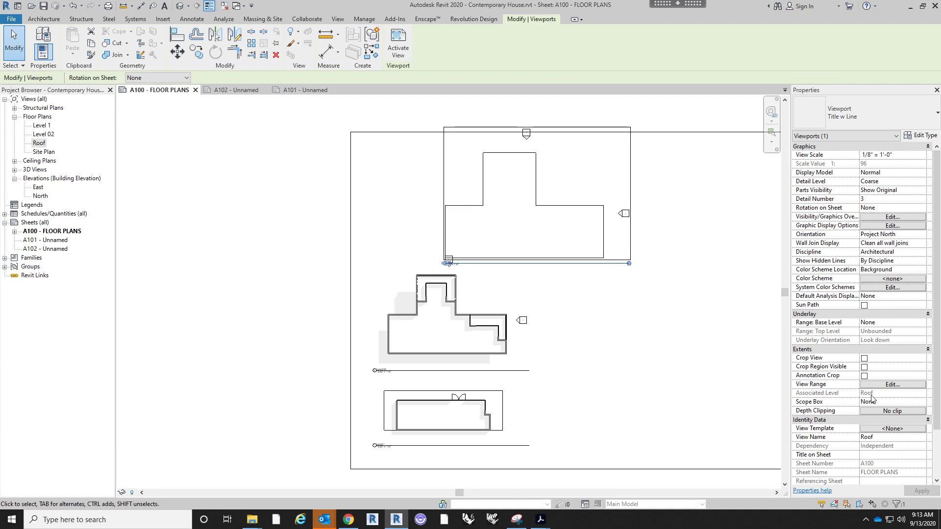
- Assign the Architectural Plan view template to the Roof viewport
left_click(901, 429)
left_click(478, 244)
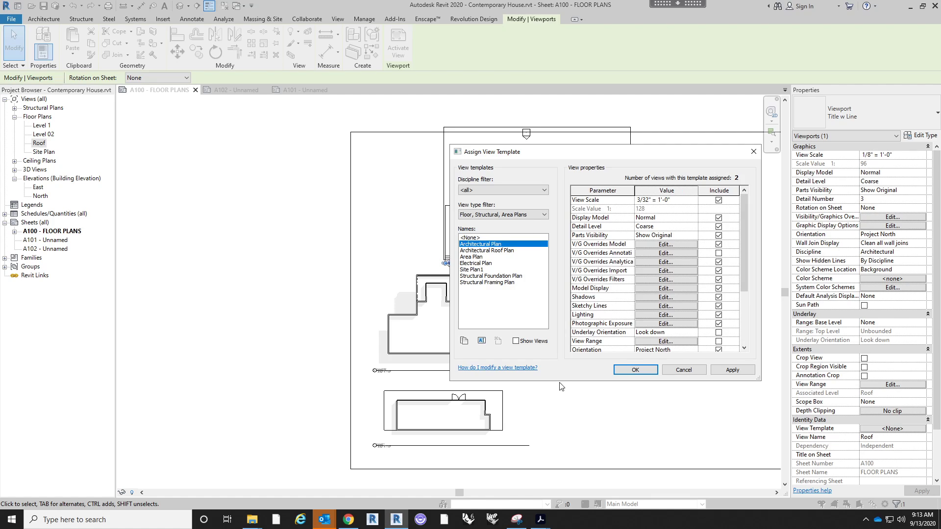
left_click(632, 370)
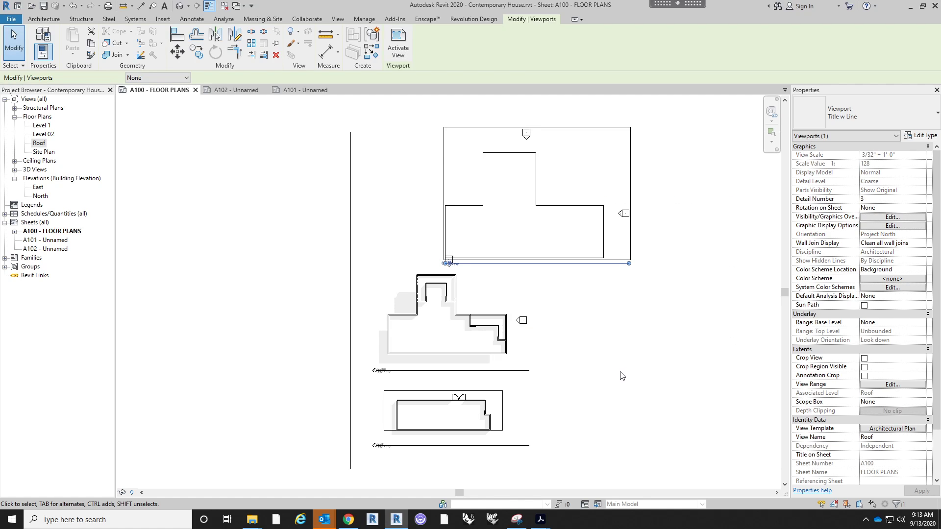
left_click(621, 371)
- Shift the Level 02 viewport slightly up and left, and stack the Roof viewport directly above it with the building outlines aligned
left_click_drag(521, 226, 615, 233)
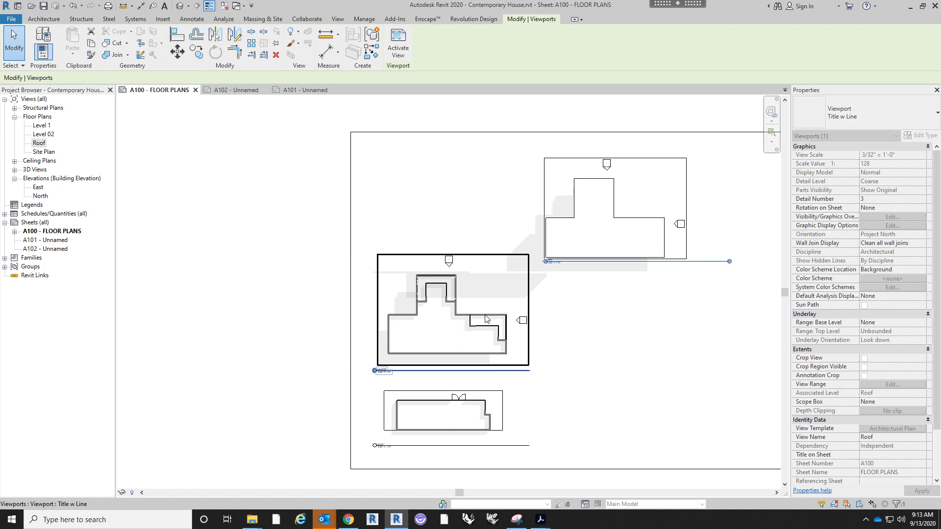
mouse_move(480, 314)
left_mouse_down()
mouse_move(448, 302)
mouse_move(476, 306)
left_mouse_up()
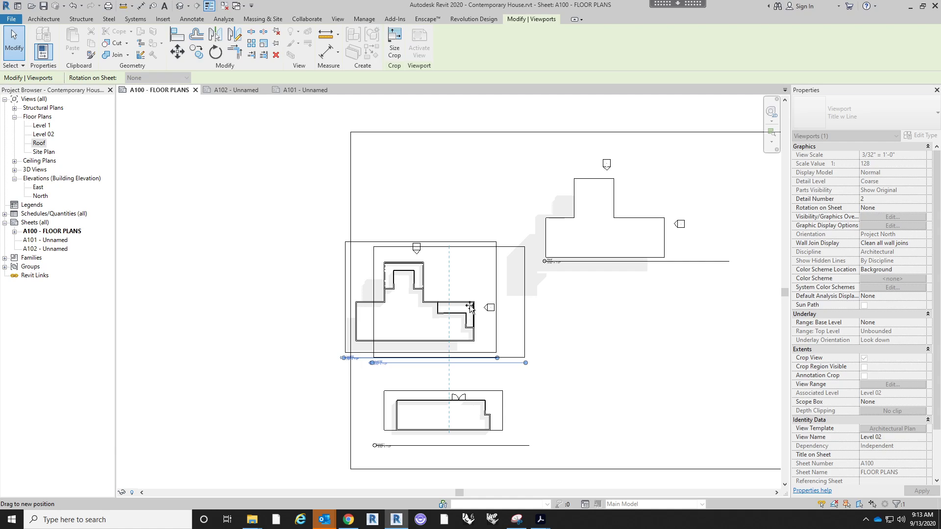
left_click_drag(584, 225, 422, 204)
left_click(596, 301)
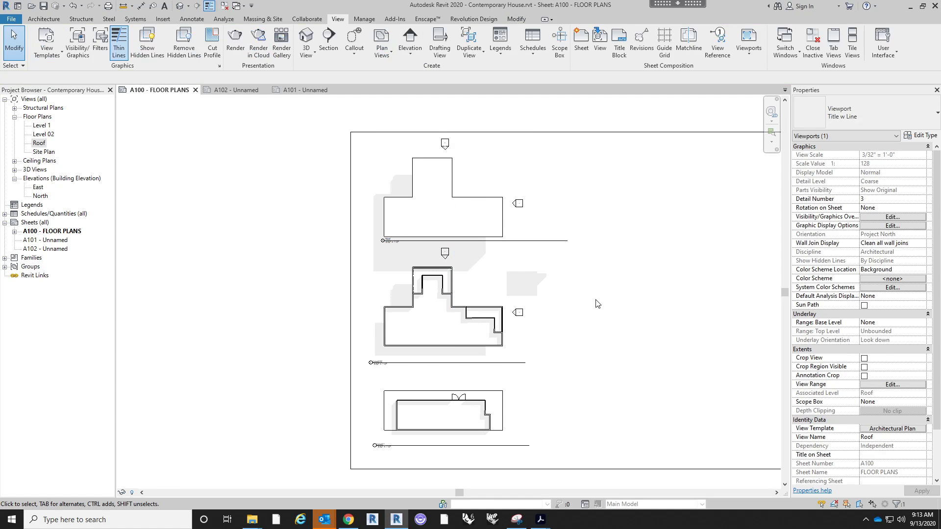
- Turn on Crop View and Crop Region Visible for the Roof viewport
left_click(452, 204)
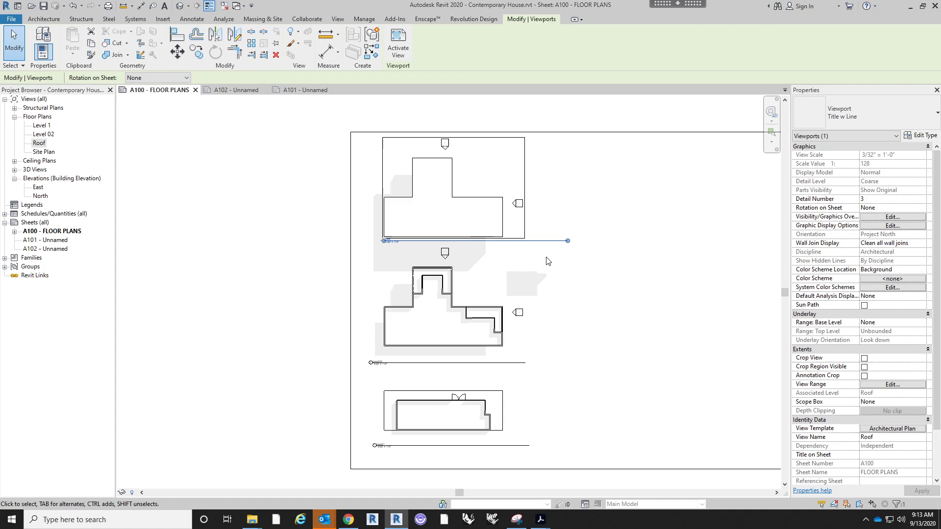
left_click(865, 359)
left_click(864, 367)
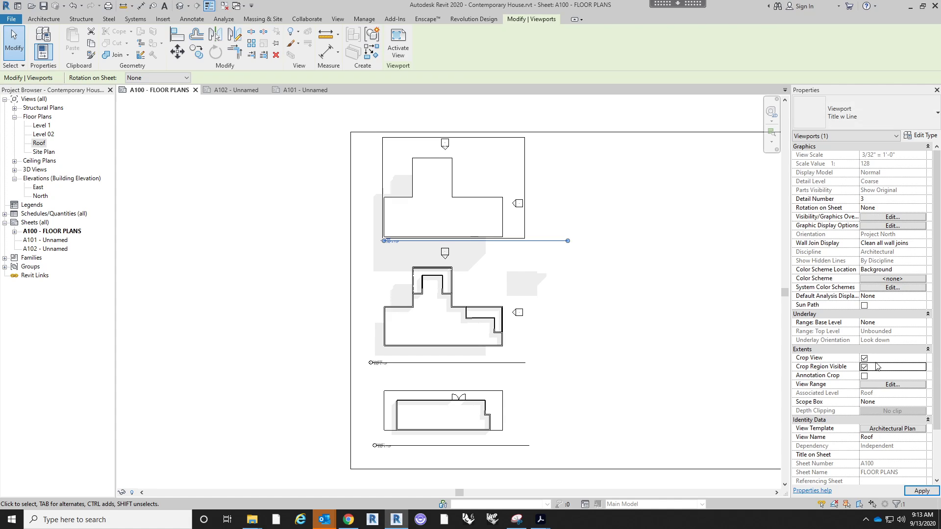
- Activate the Roof view on the sheet and tighten the left, right and top edges of its crop region around the roof outline
double_click(518, 193)
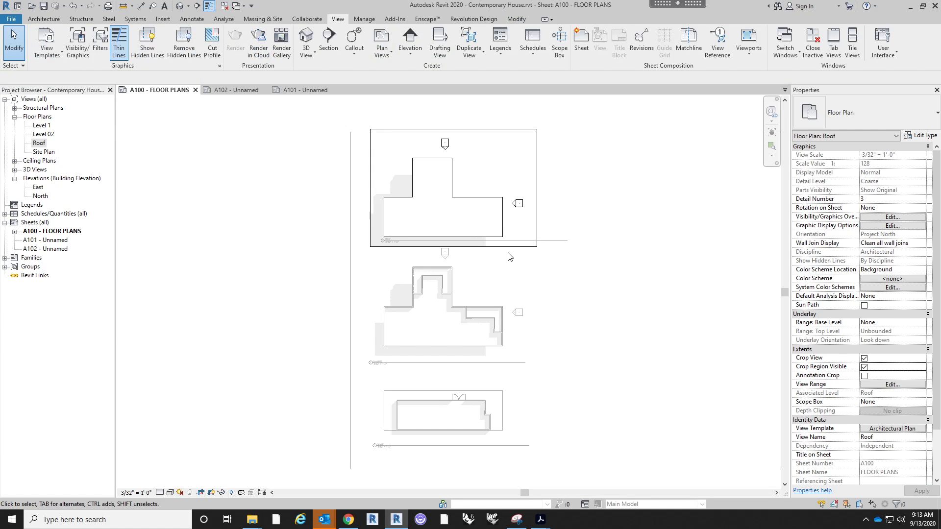
left_click(537, 199)
left_click_drag(371, 189, 374, 188)
left_click_drag(536, 189, 511, 190)
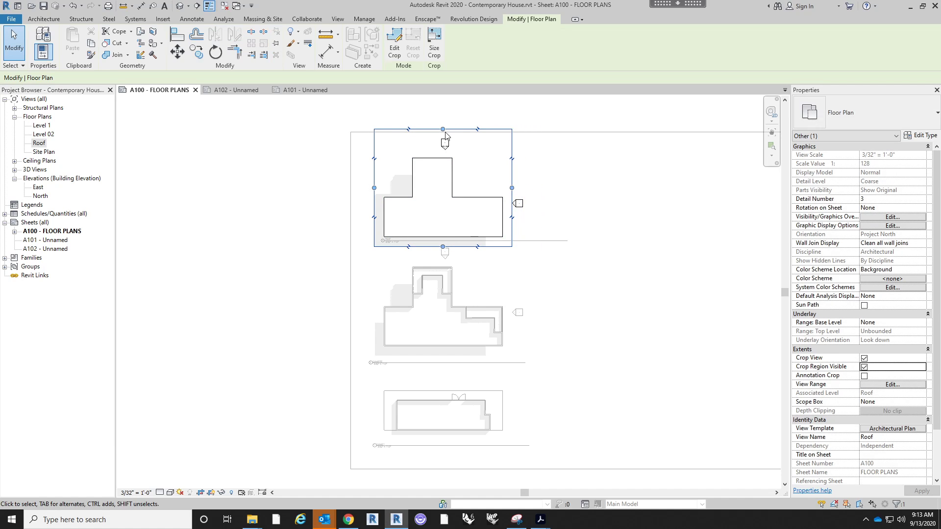
left_click_drag(442, 129, 442, 151)
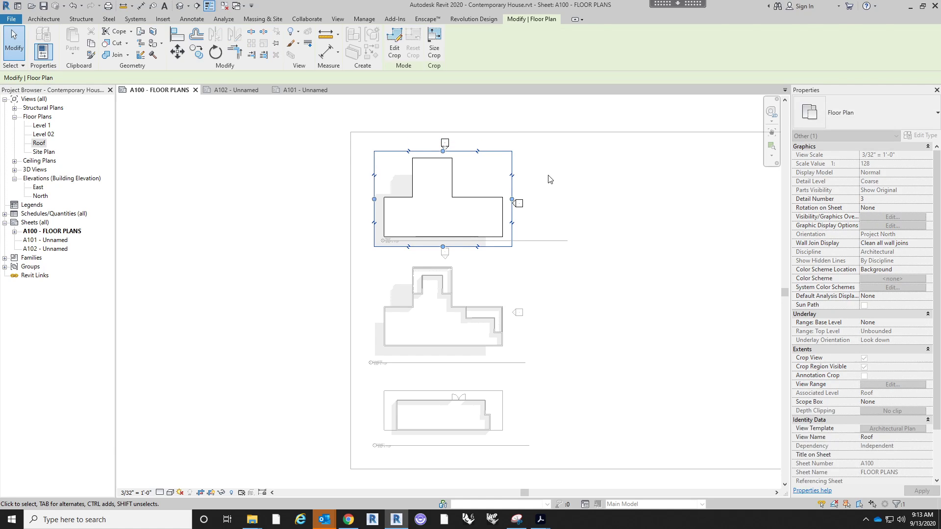
left_click(578, 201)
- Hide the crop region of the Roof viewport
left_click(498, 193)
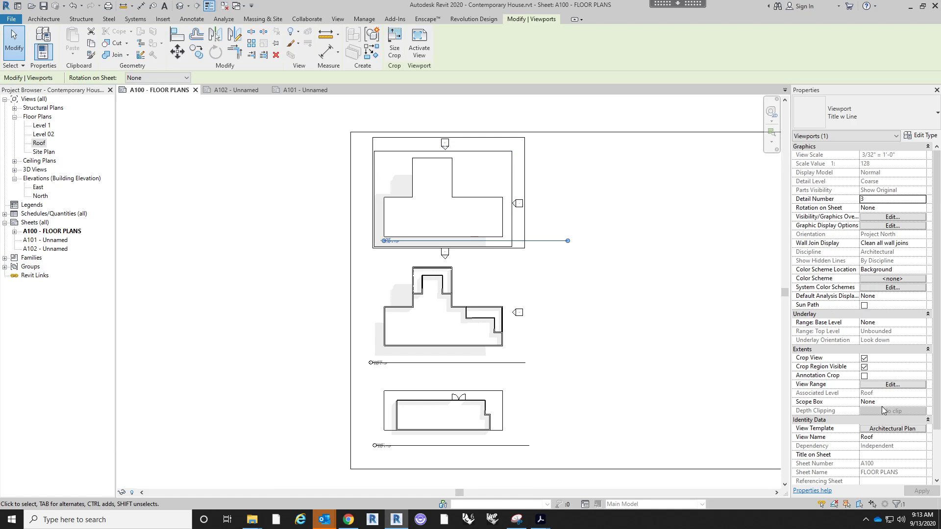
left_click(864, 367)
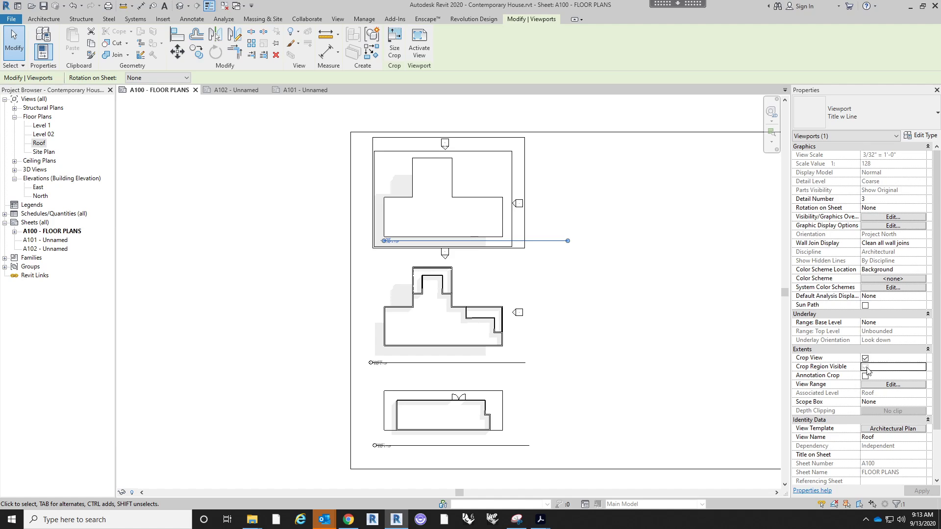
left_click(677, 293)
- Align the Roof and Level 1 view titles with the Level 02 title, and match their line ends to it
left_click_drag(446, 240, 435, 248)
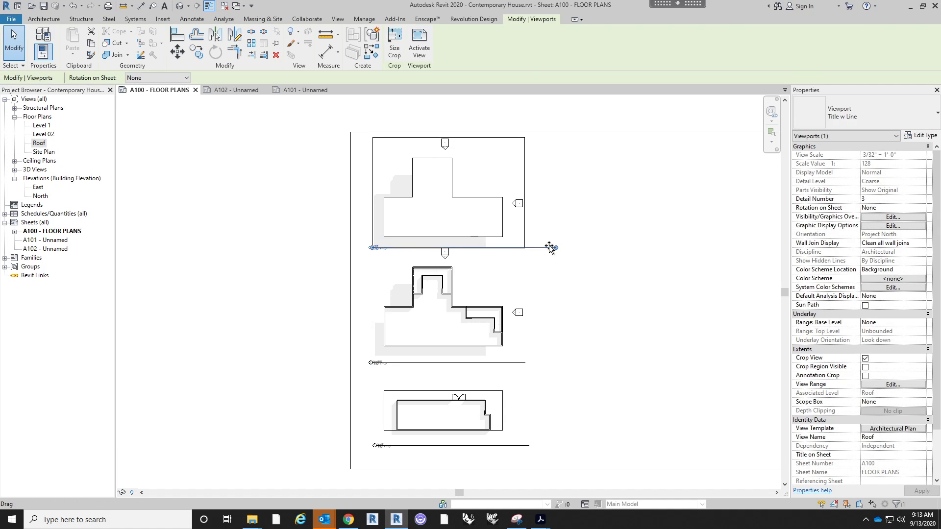
left_click_drag(527, 252, 526, 251)
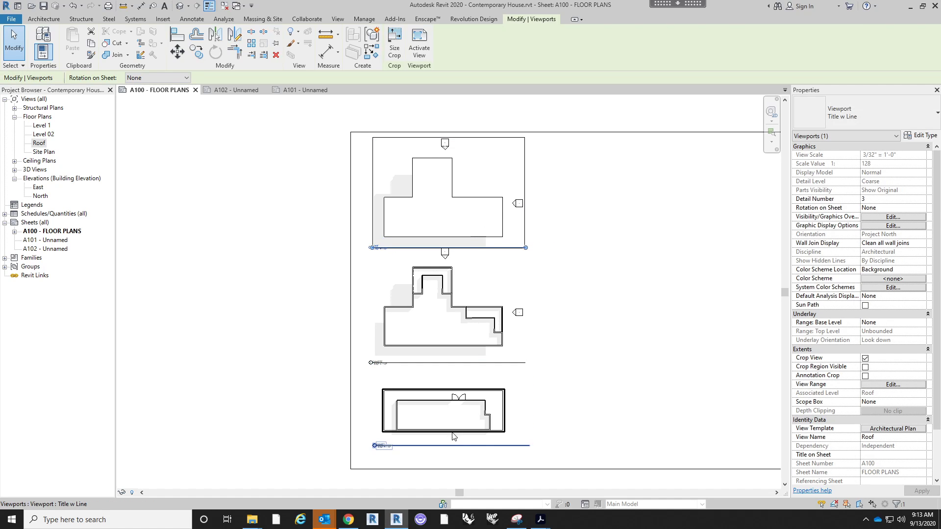
mouse_move(446, 447)
left_mouse_down()
mouse_move(429, 450)
mouse_move(442, 449)
left_mouse_up()
left_click_drag(527, 446, 528, 448)
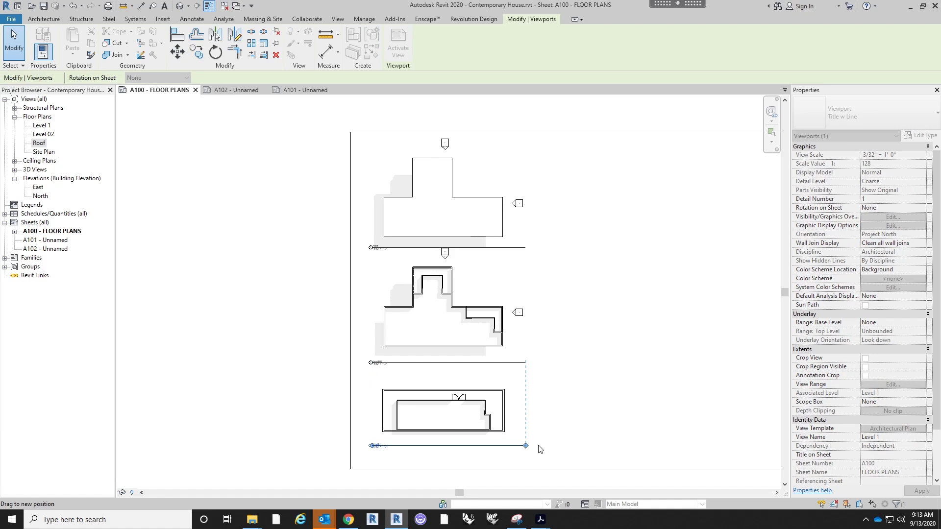
left_click(541, 445)
left_click(487, 217)
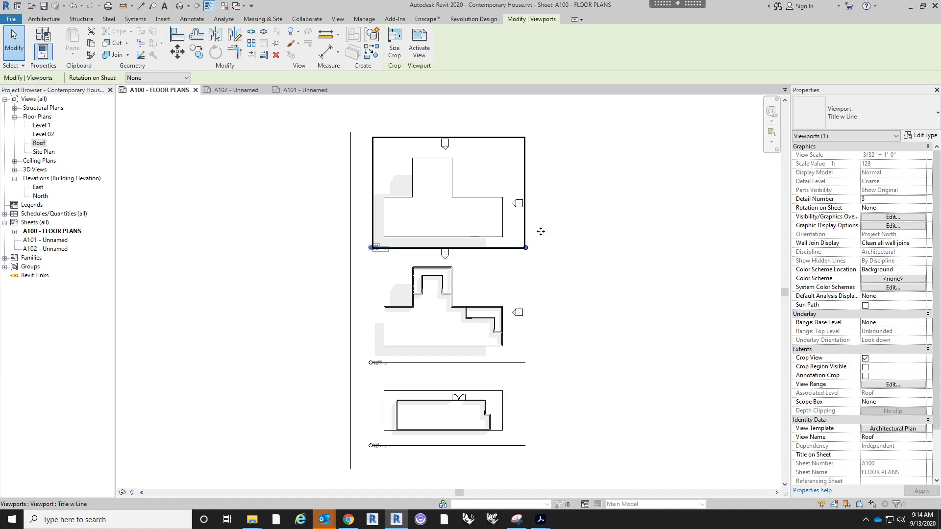
left_click(458, 305)
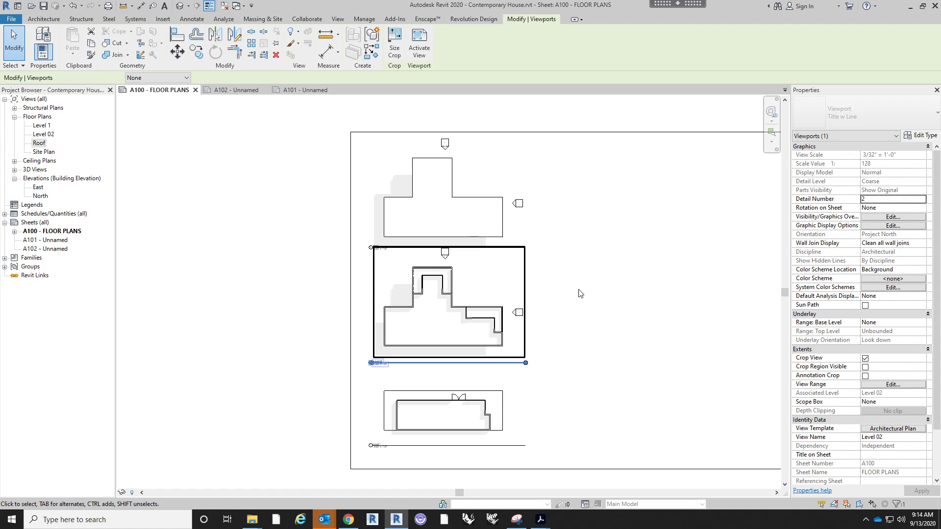
- Nudge the Level 02 viewport down to widen the gap below the Roof plan
key("Down")
key("Down")
key("Down")
key("Down")
key("Down")
left_click(587, 292)
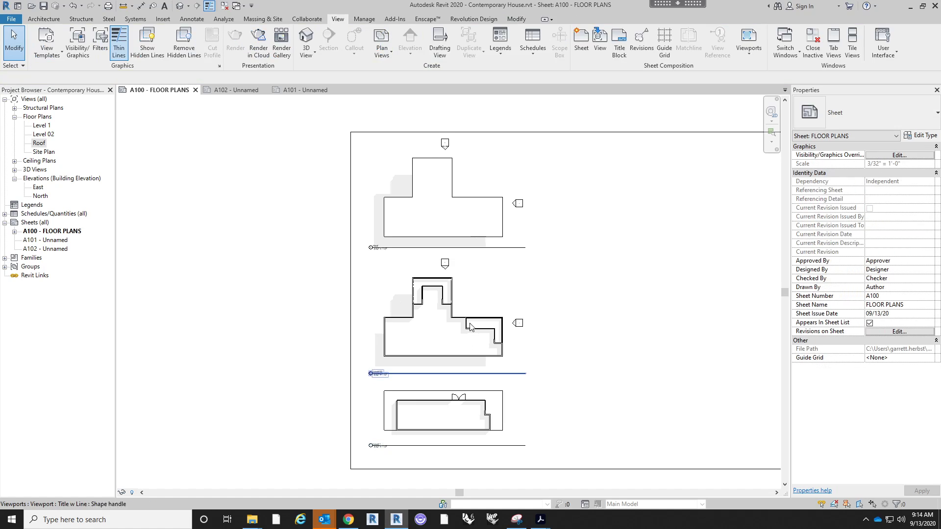
- Turn off the Elevations annotation category in the Roof viewport's Visibility/Graphic Overrides
left_click(490, 216)
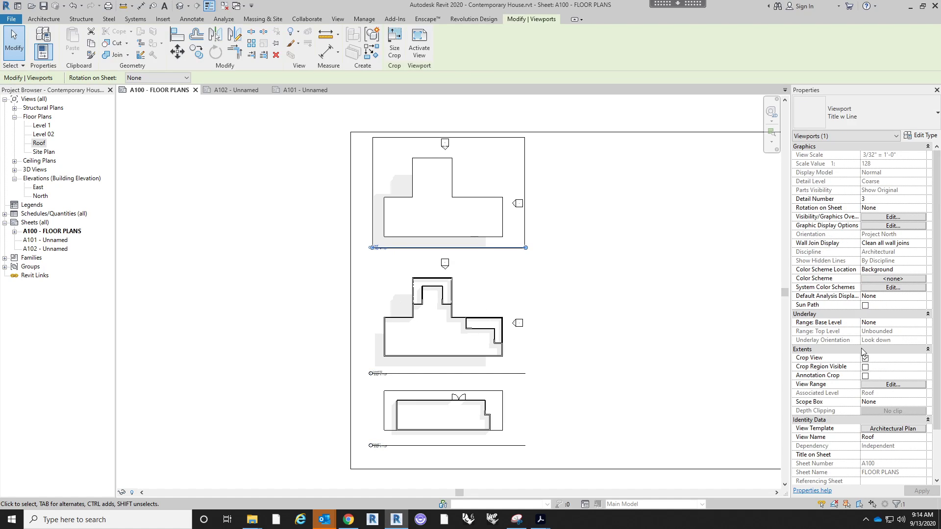
left_click(892, 217)
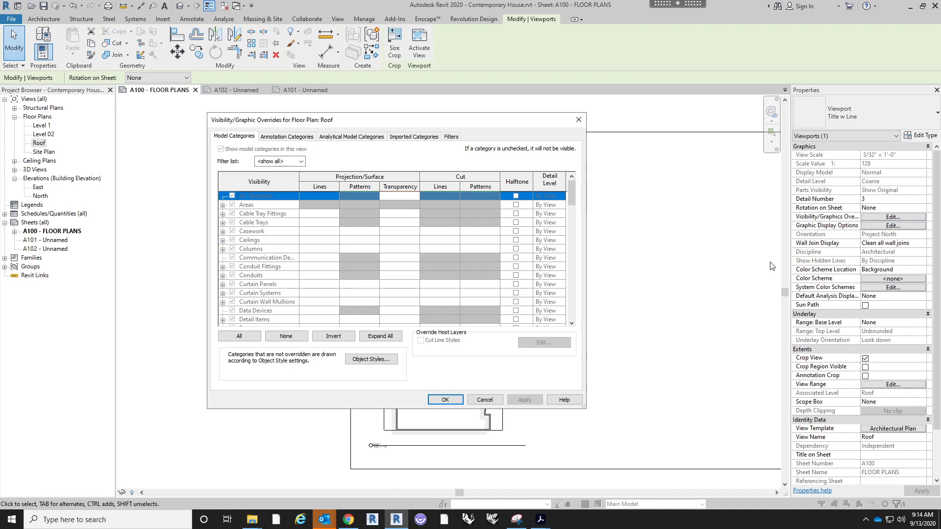
left_click(296, 138)
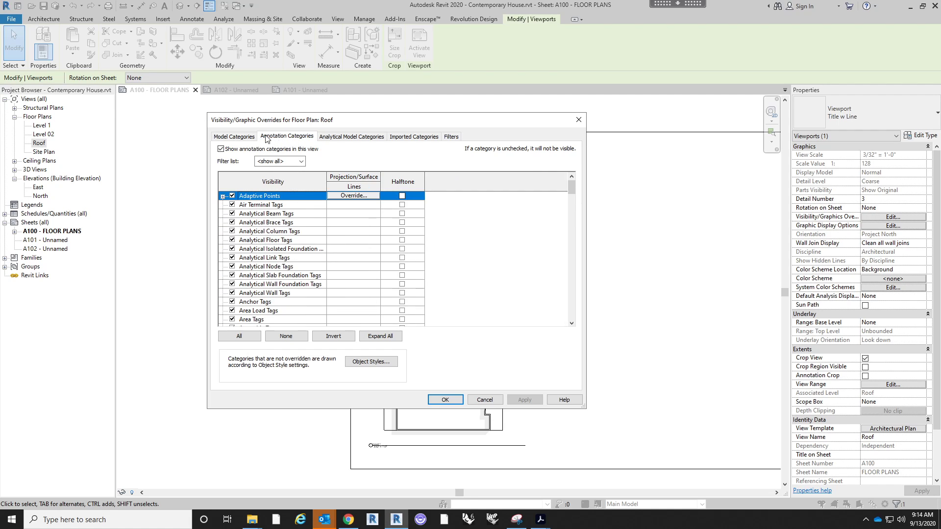
scroll(468, 230, "down", 10)
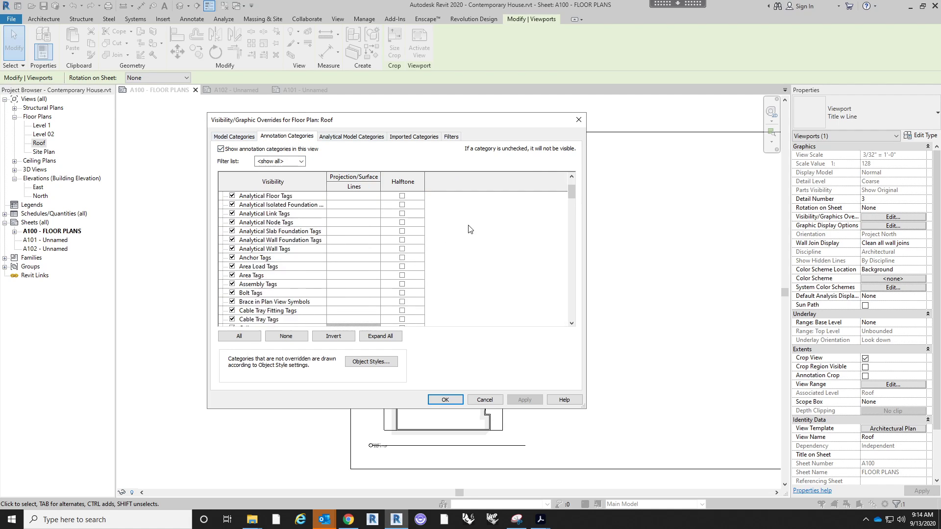
scroll(473, 222, "down", 4)
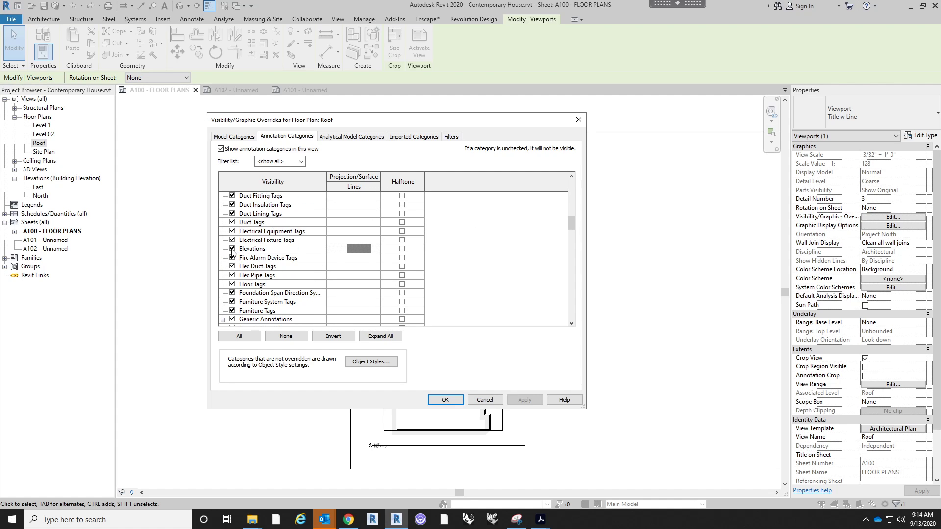
left_click(433, 400)
left_click(658, 302)
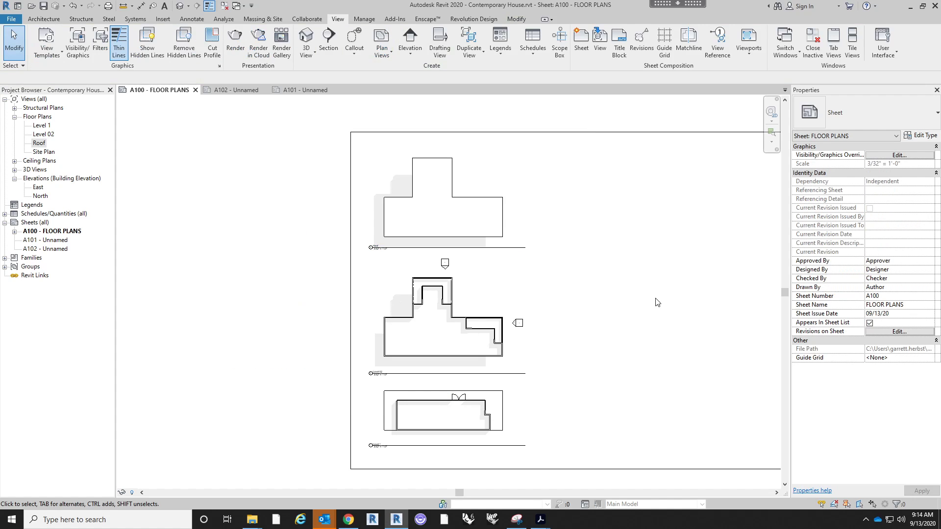
- Turn on Crop Region Visible for the Roof viewport
left_click(505, 238)
left_click(560, 266)
left_click(524, 250)
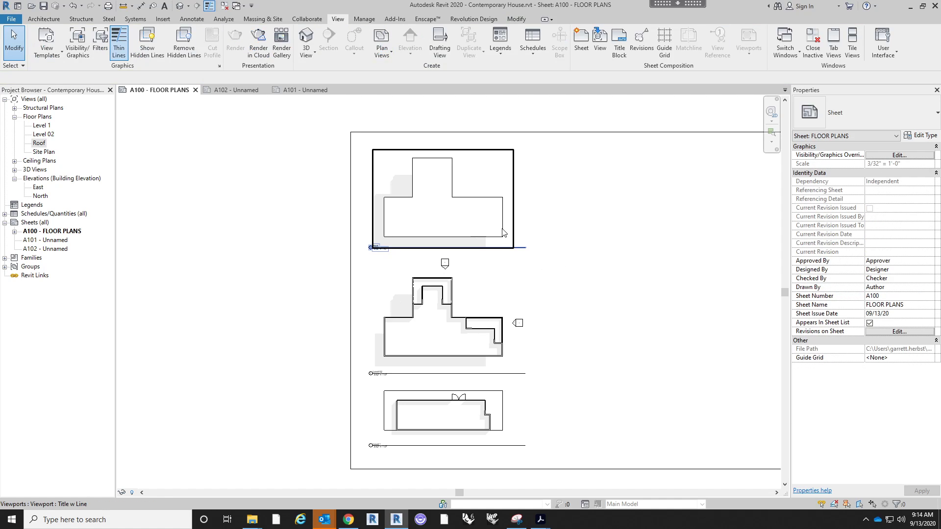
left_click(865, 367)
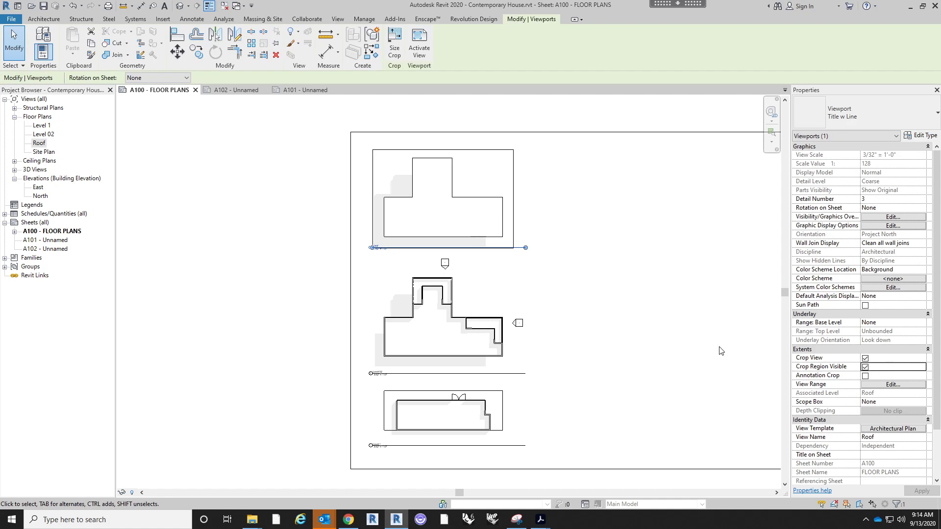
- Activate the Roof view on the sheet, raise the bottom edge of its crop region slightly, and deactivate the view
double_click(505, 221)
scroll(500, 268, "up", 3)
left_click(518, 276)
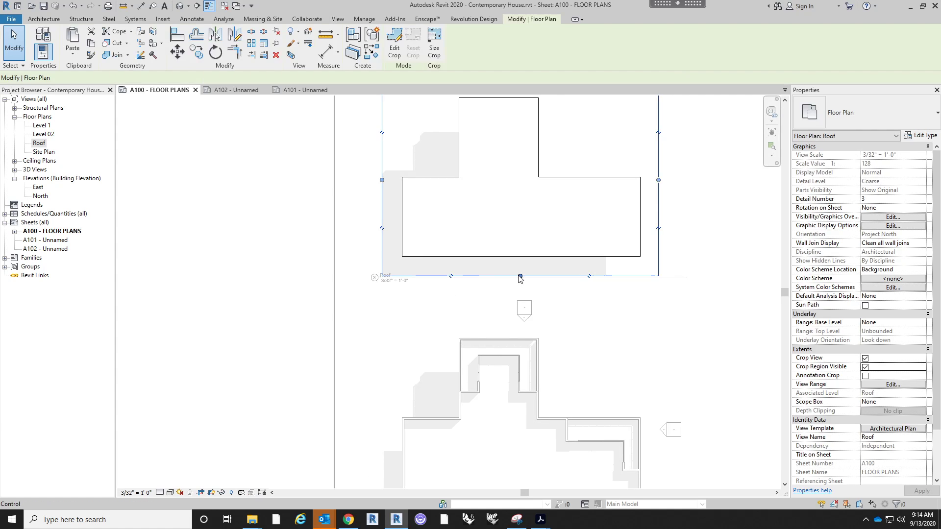
left_click_drag(526, 271, 527, 271)
scroll(357, 206, "down", 3)
double_click(615, 271)
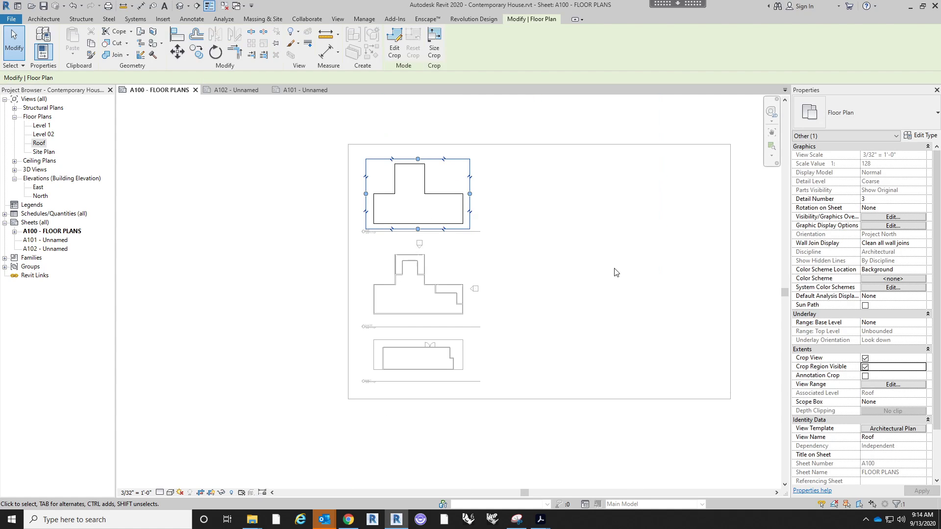
left_click(483, 237)
left_click(571, 234)
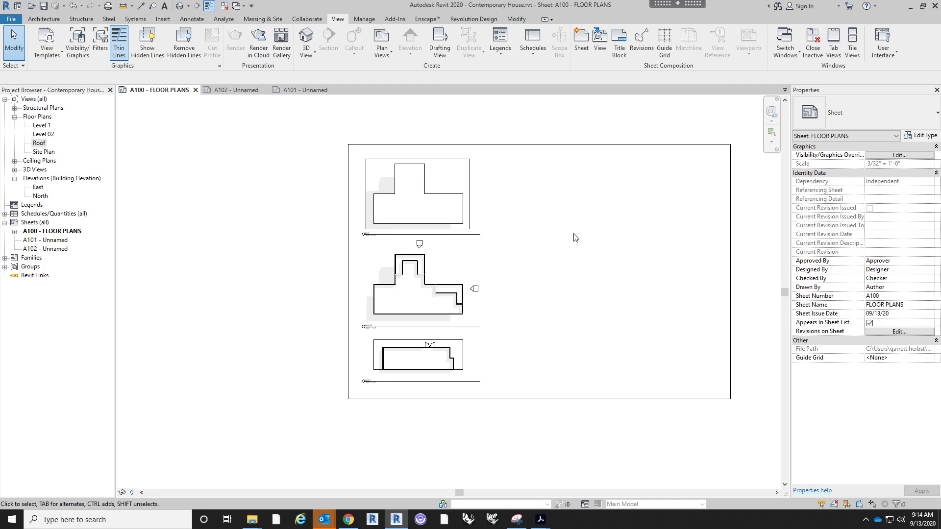
- Turn off Crop Region Visible for the Roof viewport again
left_click(471, 202)
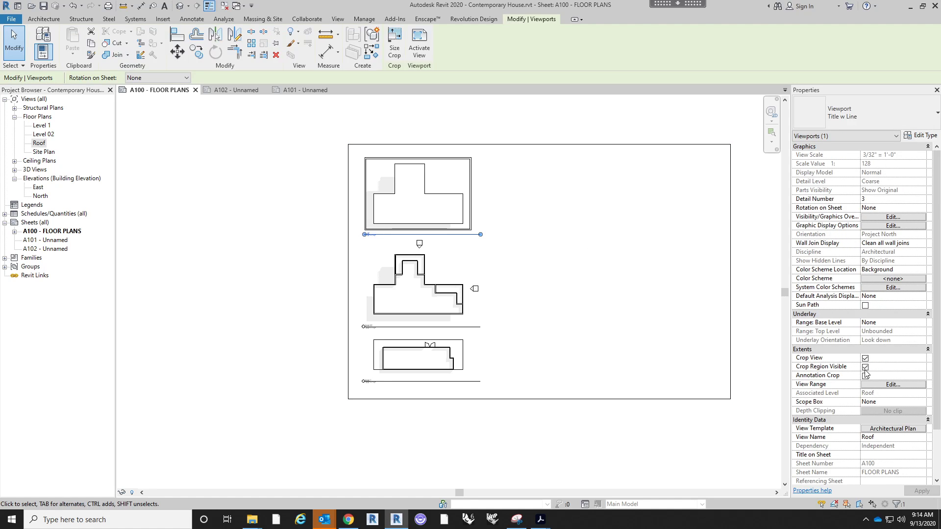
left_click(864, 368)
left_click(550, 228)
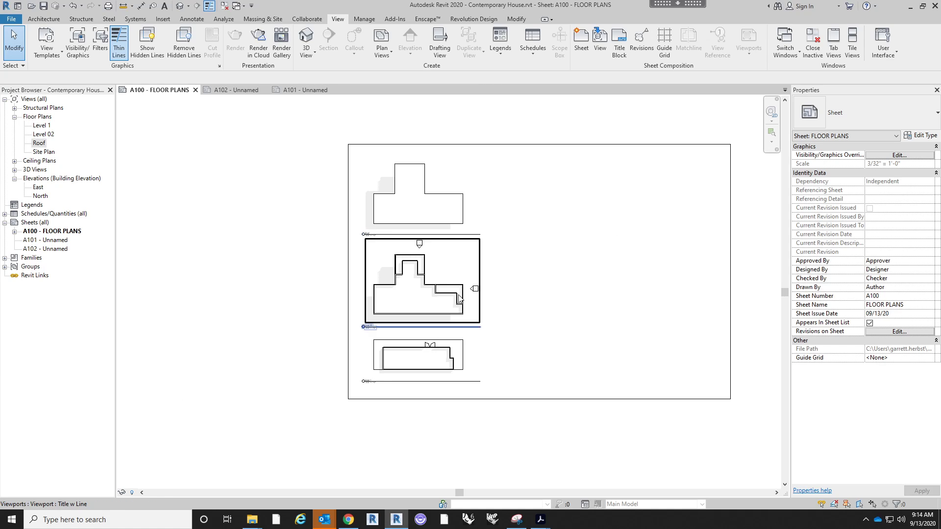
- Shift the Level 02 and Roof viewports slightly upward on the sheet
left_click_drag(455, 301, 456, 299)
left_click(552, 300)
left_click_drag(458, 217, 459, 216)
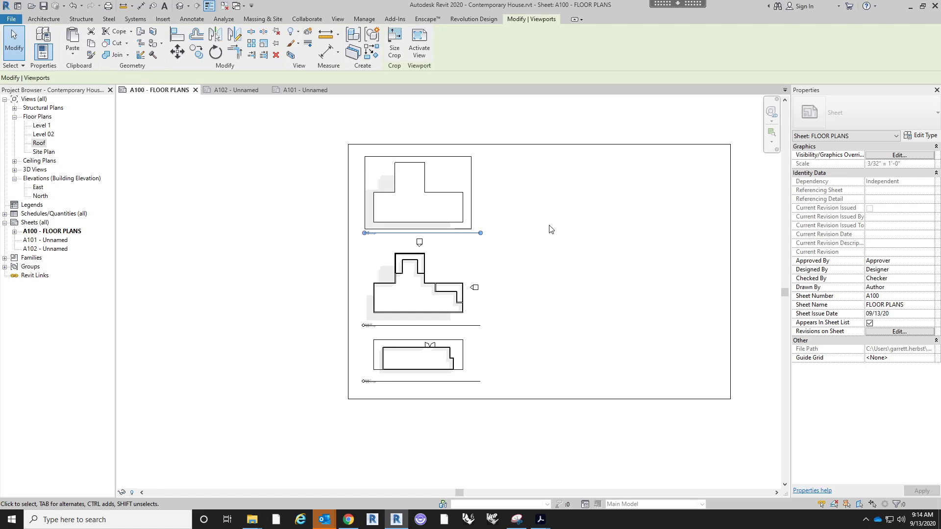
left_click(557, 230)
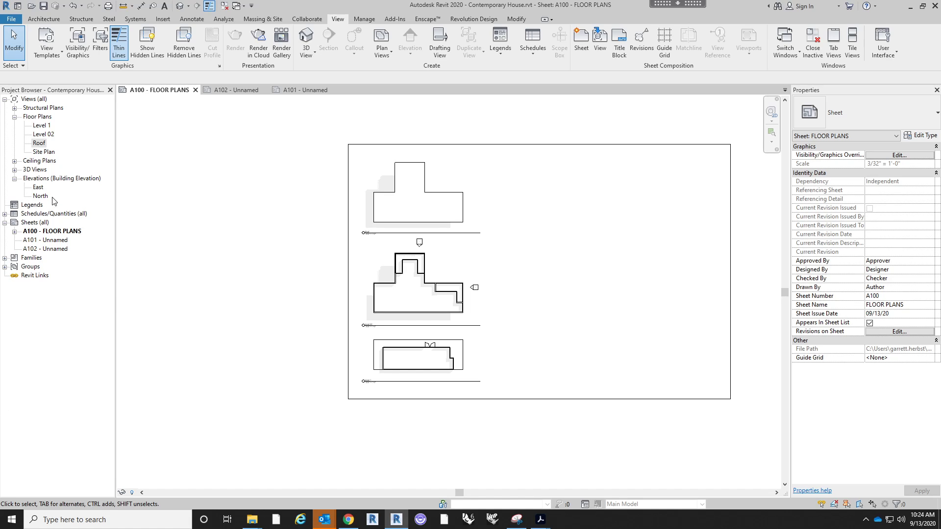
- Place the North elevation on sheet A100 to the right of the Level 02 plan and dismiss the save reminder
middle_click_drag(328, 268, 293, 281)
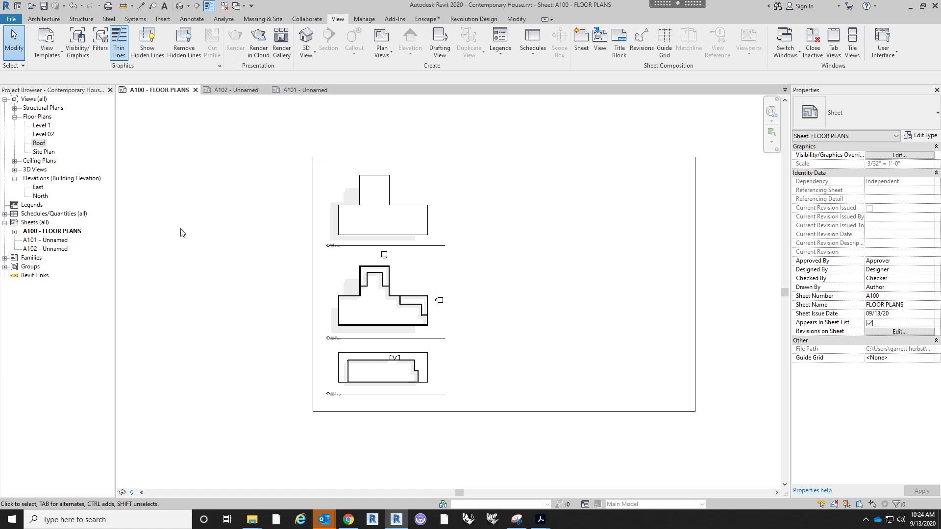
left_click(40, 196)
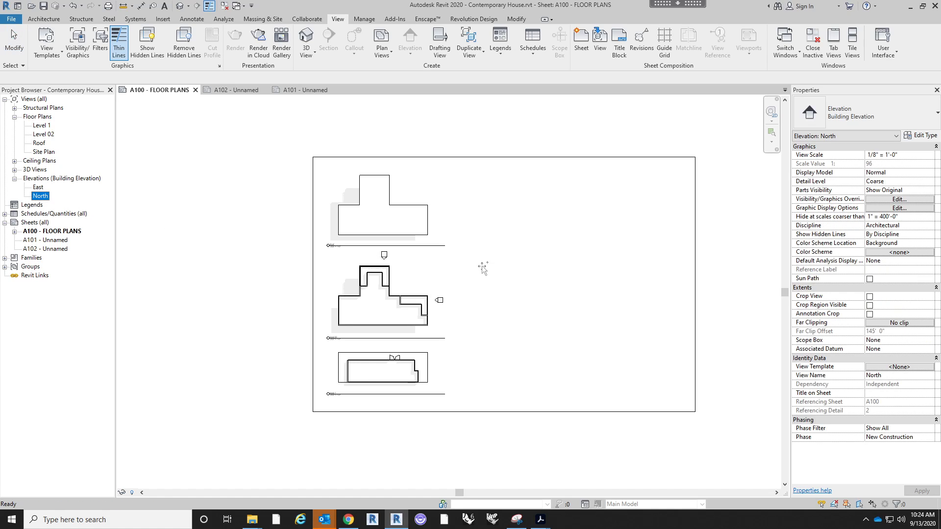
left_click_drag(482, 269, 505, 275)
left_click(571, 293)
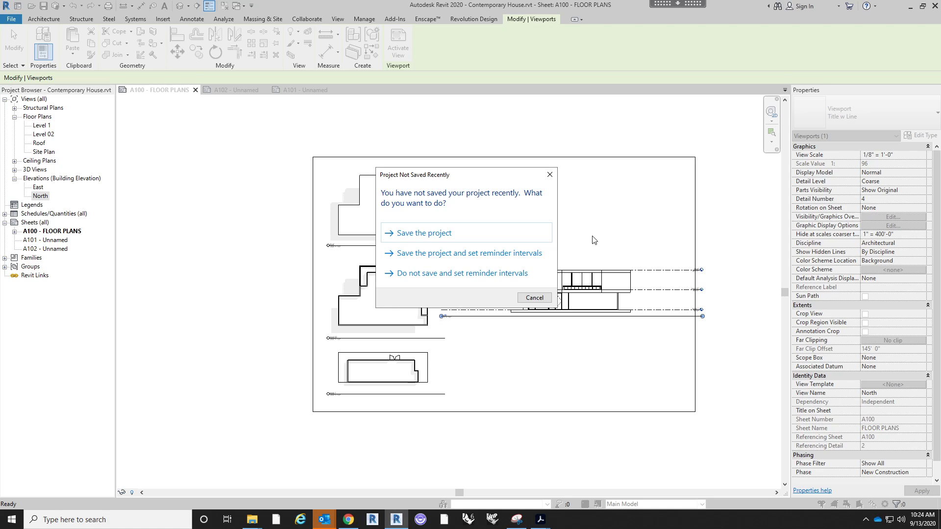
left_click(534, 298)
left_click(560, 357)
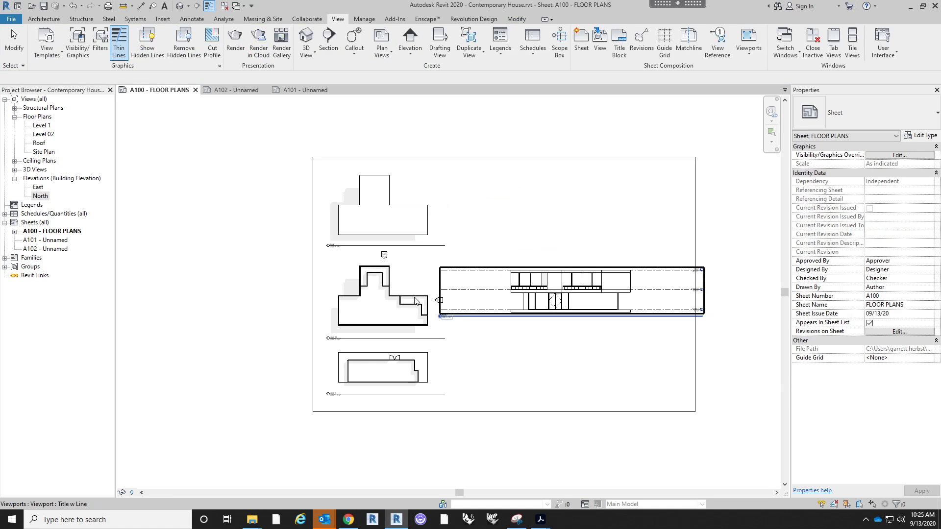
- Move the North elevation viewport up beside the Roof plan in the sheet's upper right area
left_click(552, 324)
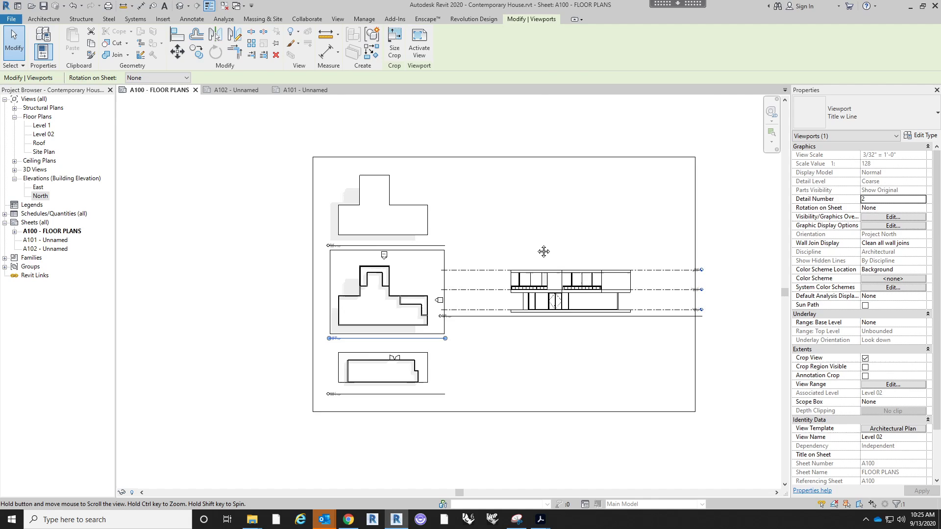
middle_click_drag(520, 318, 483, 332)
scroll(481, 332, "up", 2)
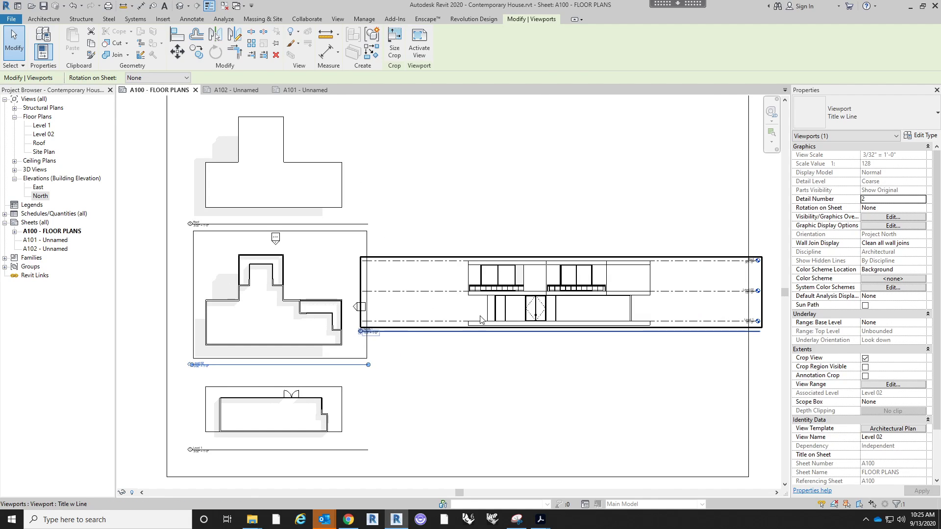
left_click(542, 218)
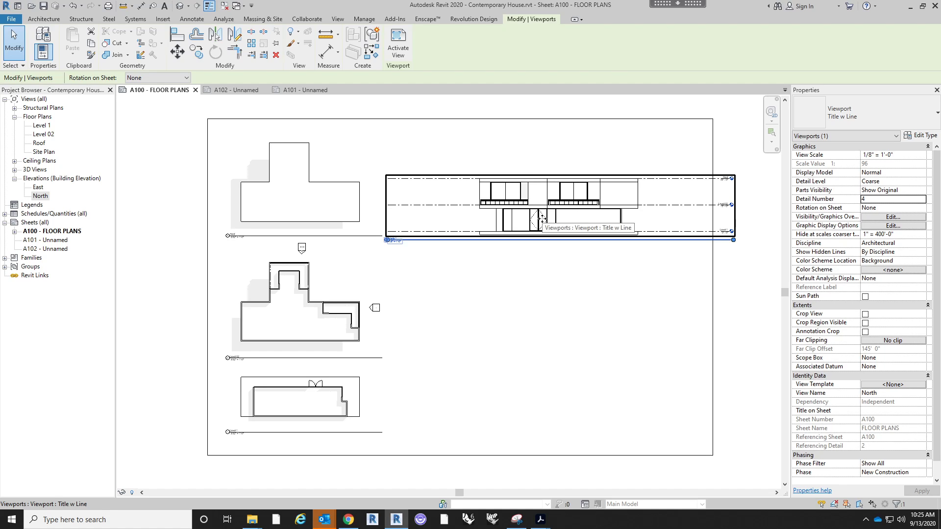
left_click_drag(558, 211, 587, 198)
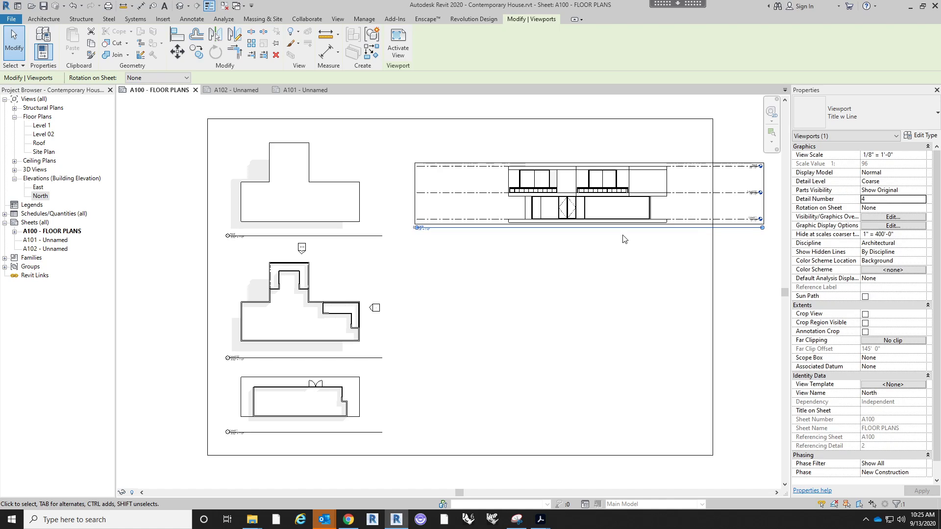
left_click(664, 266)
- Activate the North elevation view on the sheet to work on its level lines
scroll(610, 211, "up", 5)
middle_click_drag(652, 214, 437, 248)
scroll(439, 247, "down", 4)
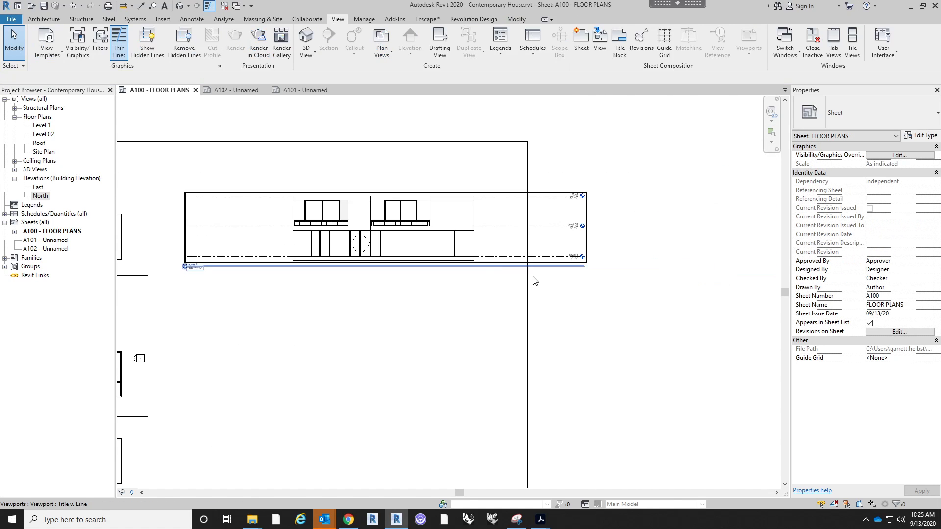
middle_click_drag(518, 268, 583, 269)
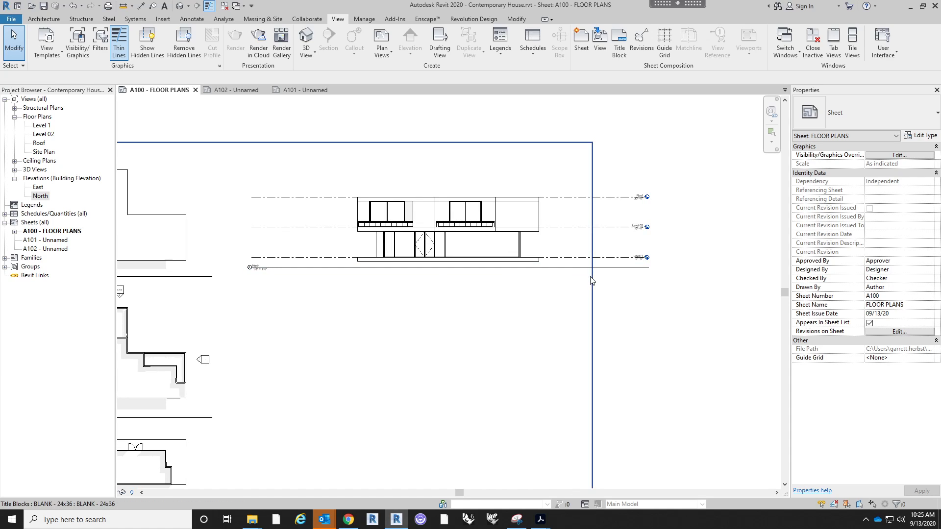
double_click(571, 255)
scroll(616, 152, "up", 3)
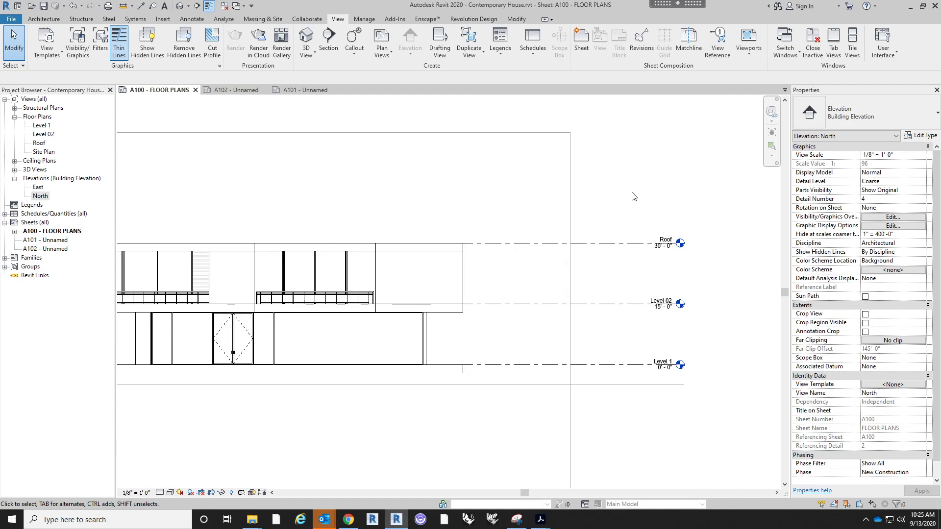
scroll(633, 196, "down", 2)
scroll(631, 314, "up", 3)
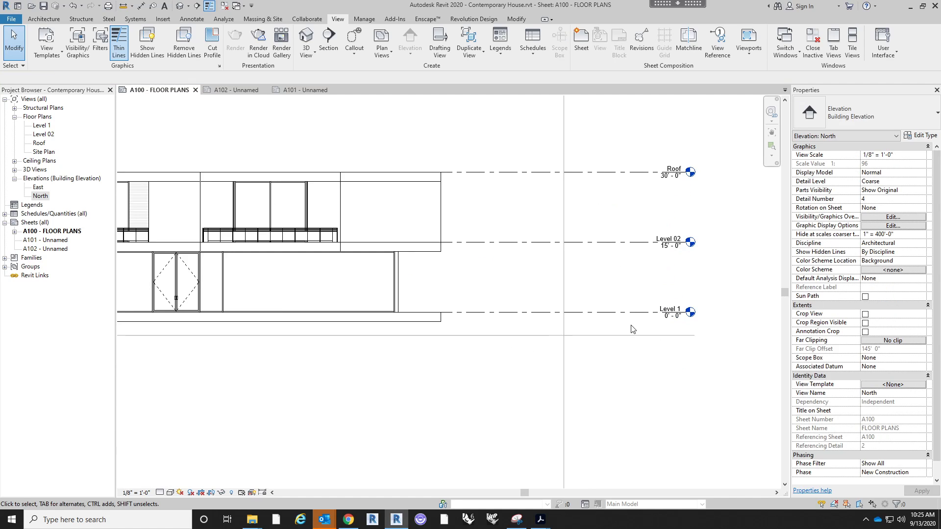
- Shorten the right ends of the aligned Level 1, Level 02 and Roof level lines to just beyond the building
left_click(633, 312)
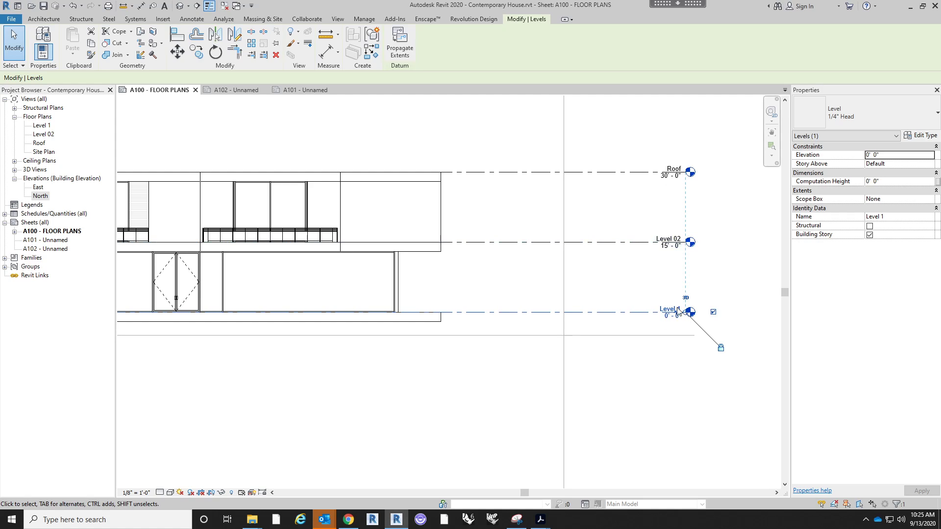
scroll(686, 315, "up", 6)
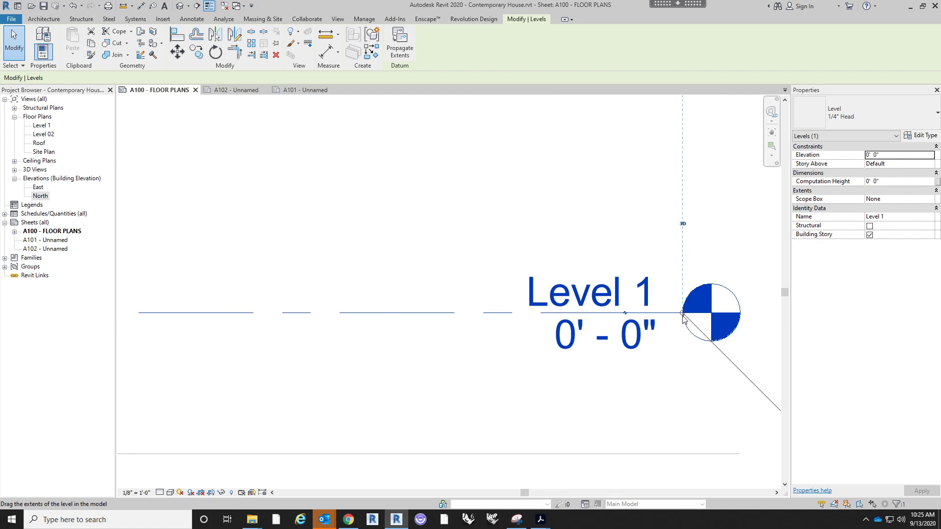
scroll(684, 316, "down", 3)
scroll(683, 316, "down", 3)
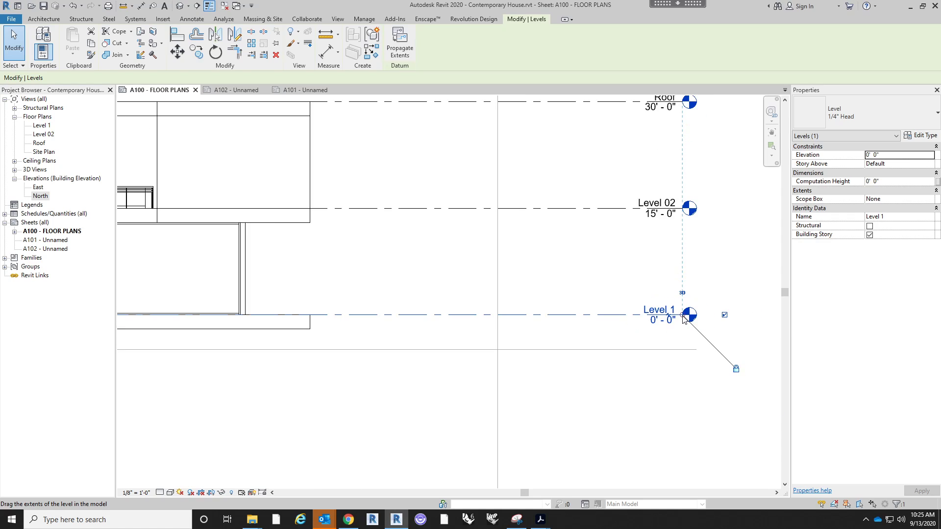
left_click_drag(676, 319, 618, 316)
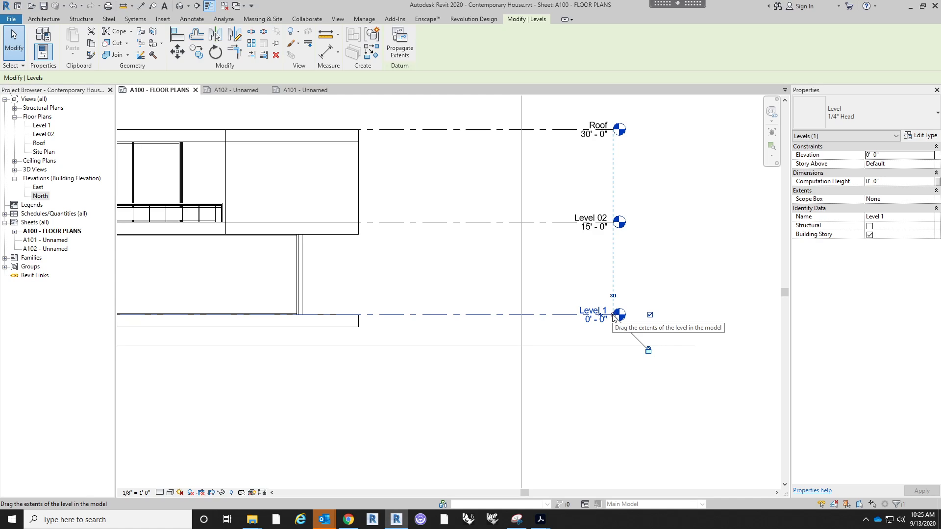
left_click_drag(615, 317, 435, 326)
left_click(668, 398)
scroll(607, 267, "down", 6)
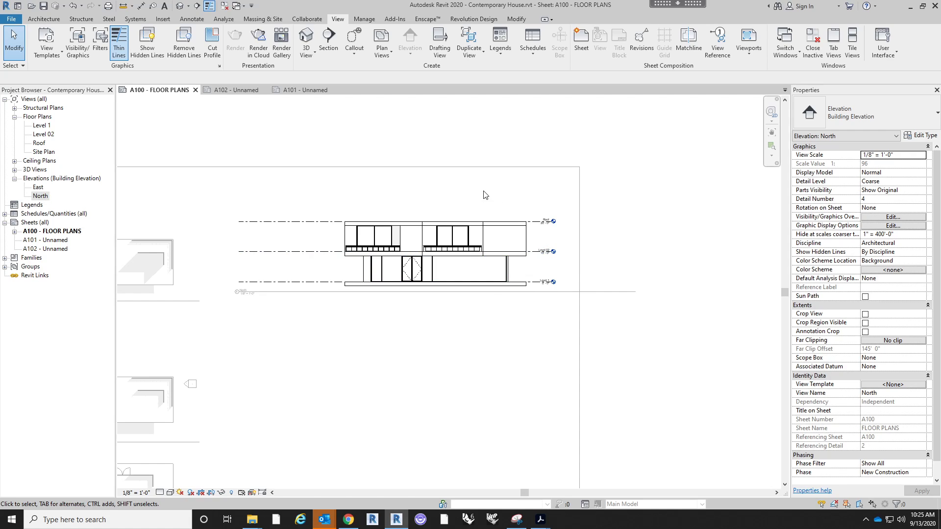
scroll(484, 194, "up", 2)
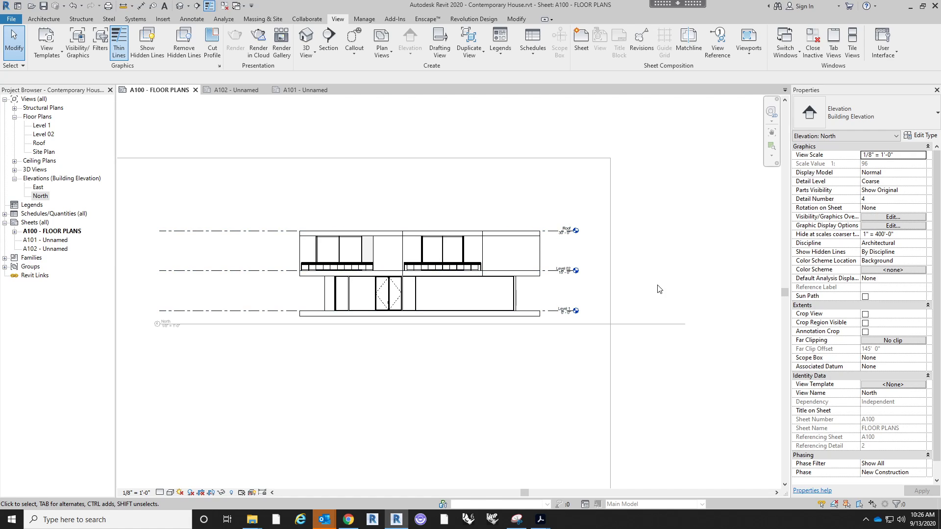
scroll(659, 286, "up", 4)
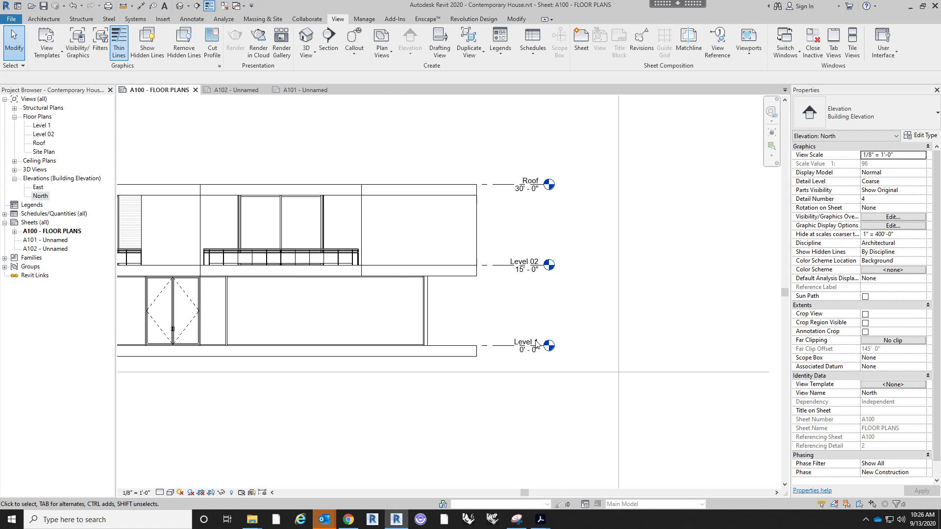
- Switch the right end of Level 1 to 2D extents and stretch it alone past the sheet border
left_click(536, 346)
scroll(536, 345, "up", 4)
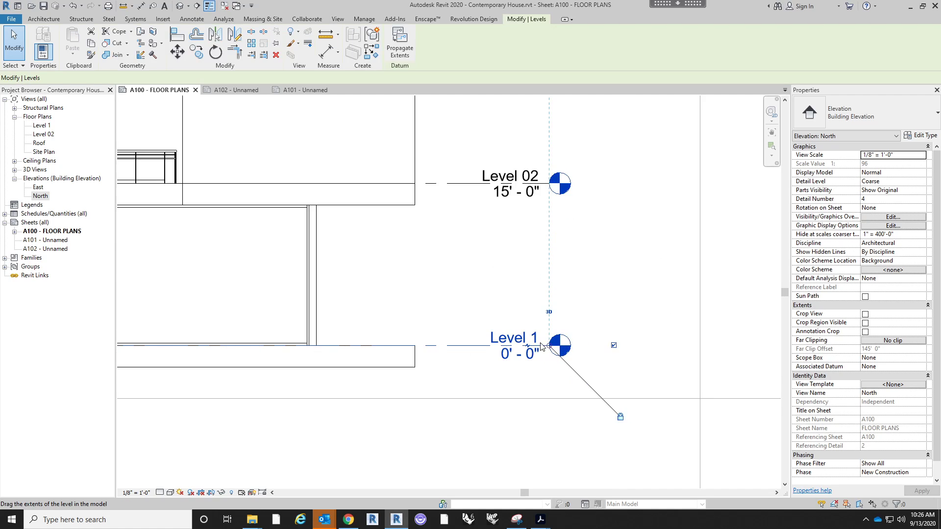
left_click(551, 308)
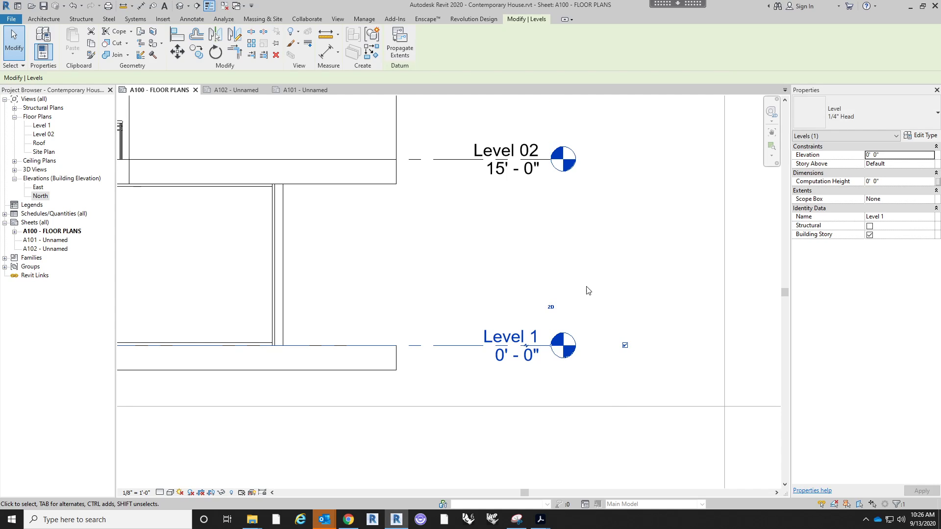
scroll(547, 366, "down", 4)
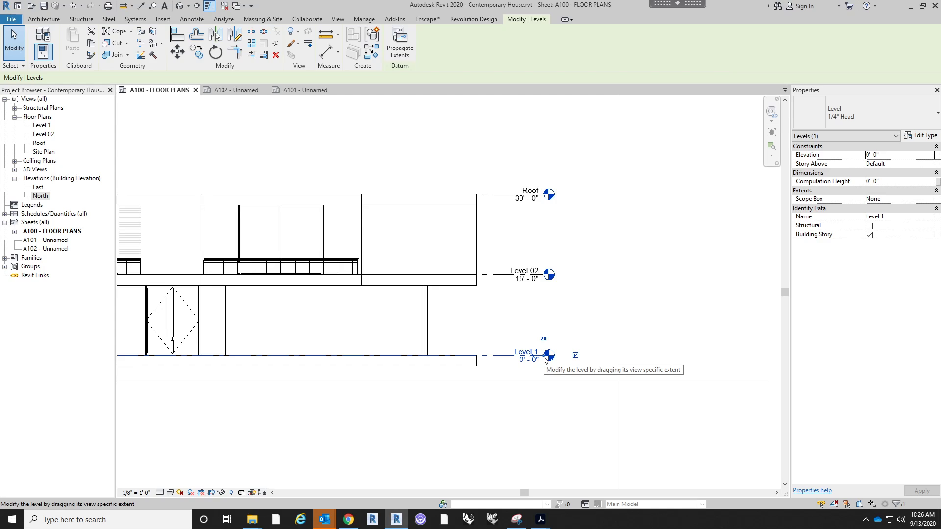
scroll(545, 360, "down", 2)
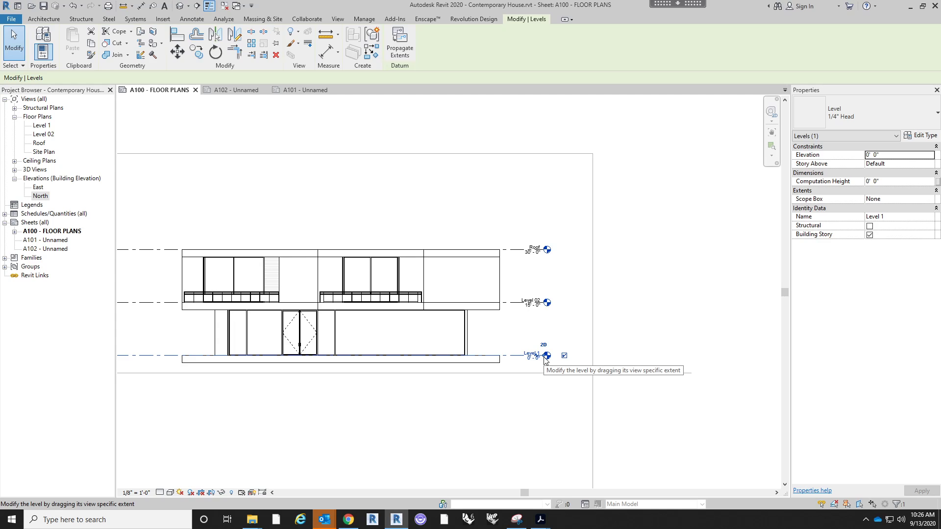
left_click_drag(544, 358, 615, 361)
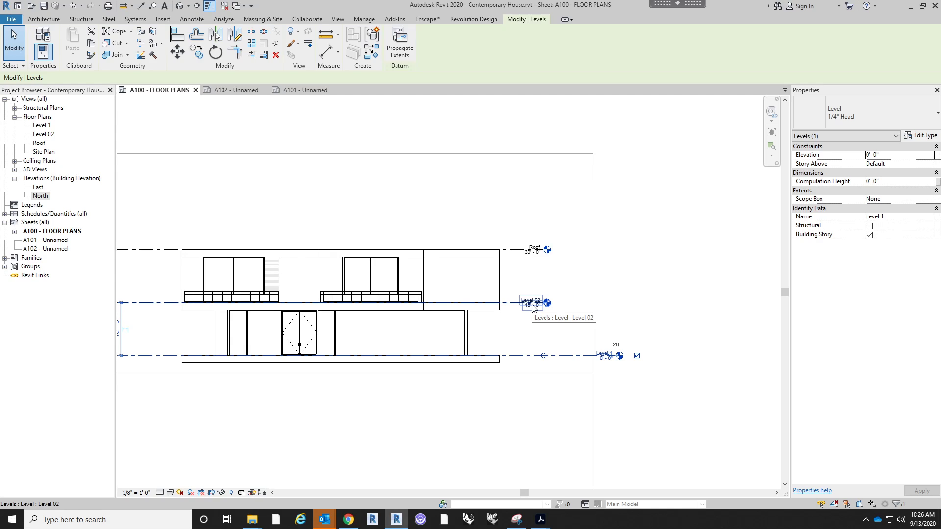
- Bring the right end of Level 1 back in line with the Level 02 and Roof heads
scroll(580, 387, "up", 2)
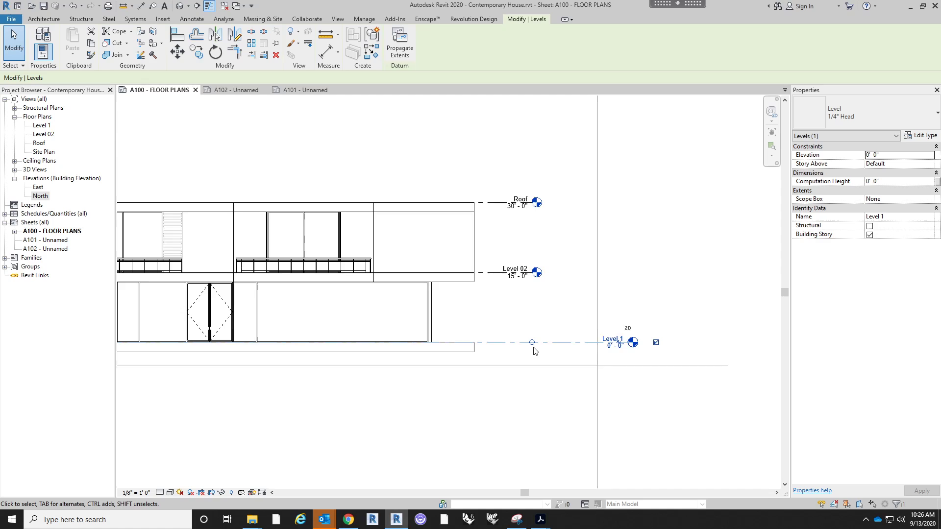
scroll(533, 346, "up", 2)
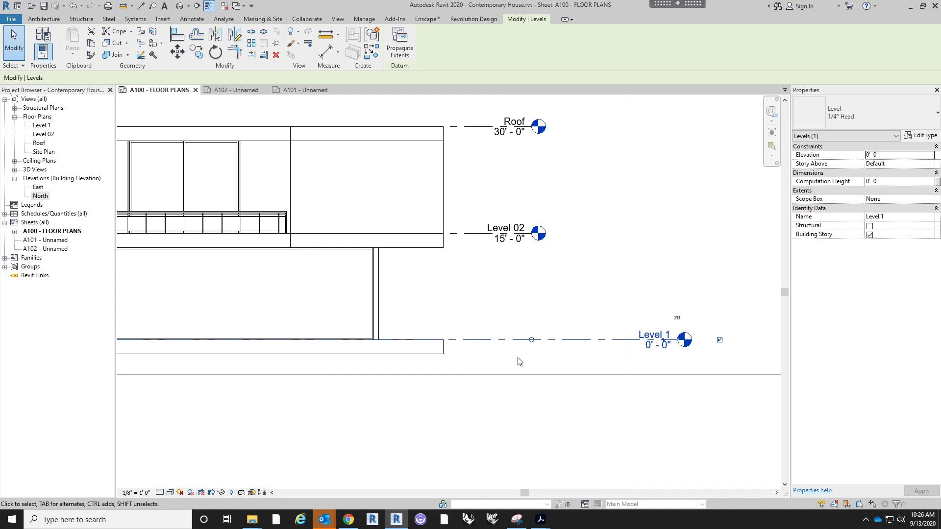
scroll(575, 328, "down", 2)
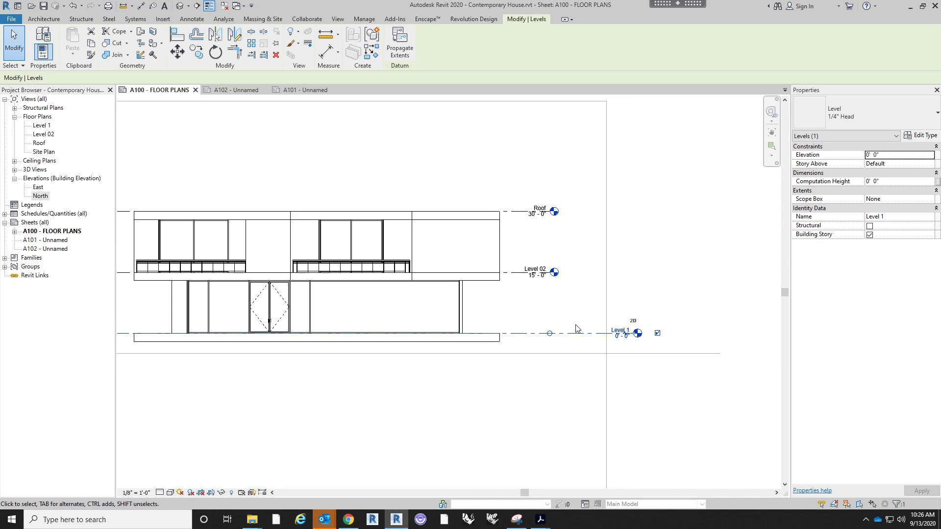
scroll(598, 329, "up", 3)
scroll(599, 329, "down", 3)
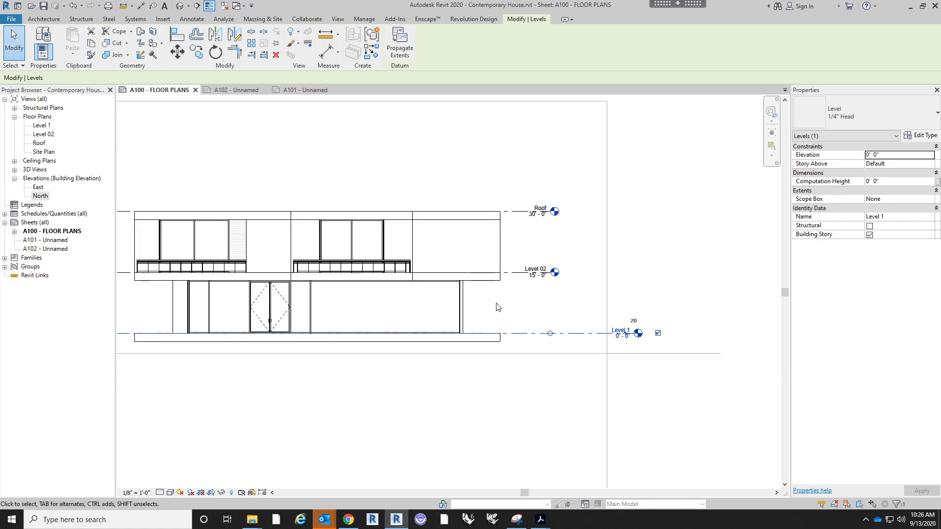
middle_click_drag(498, 307, 563, 339)
scroll(700, 371, "up", 2)
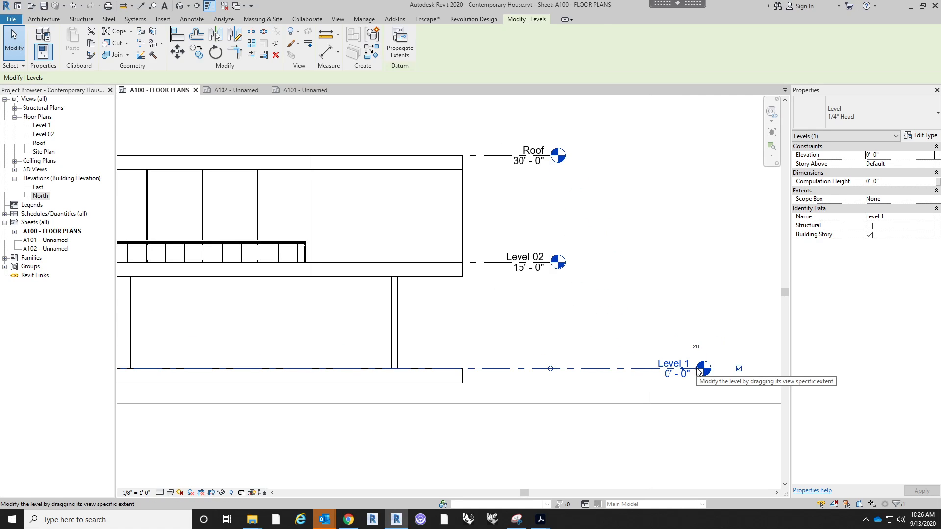
left_click_drag(696, 369, 550, 368, "ctrl")
scroll(593, 334, "down", 3)
left_click(534, 440)
middle_click_drag(534, 441, 572, 431)
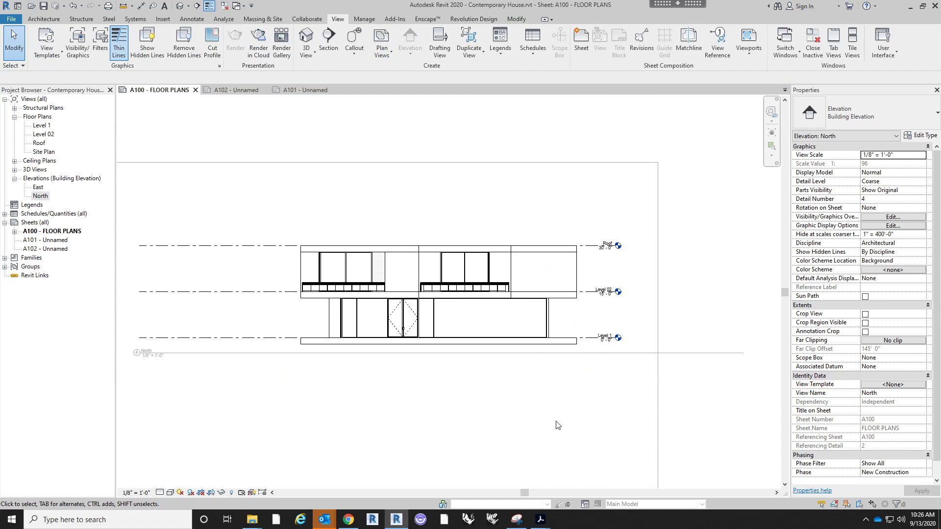
- Enable Crop View and Crop Region Visible for the North elevation
scroll(555, 421, "down", 3)
scroll(433, 389, "up", 2)
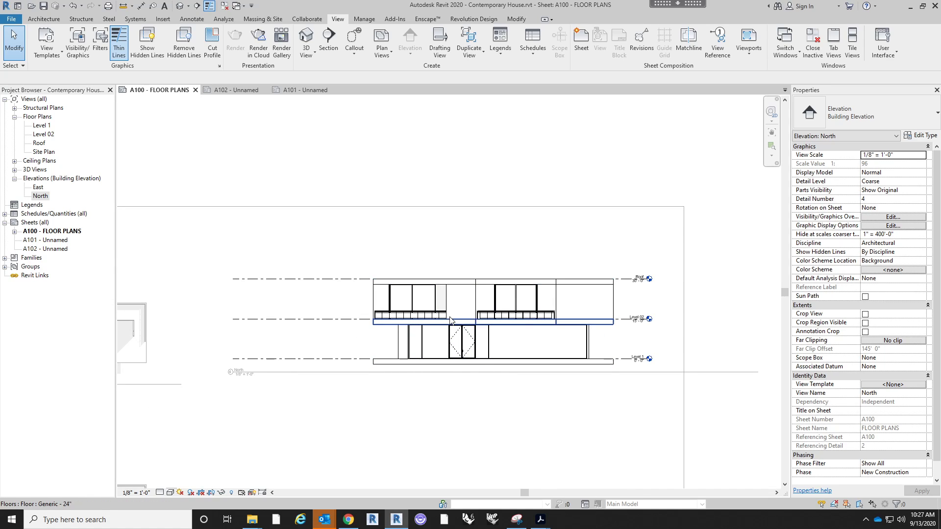
scroll(454, 321, "up", 3)
scroll(664, 351, "down", 3)
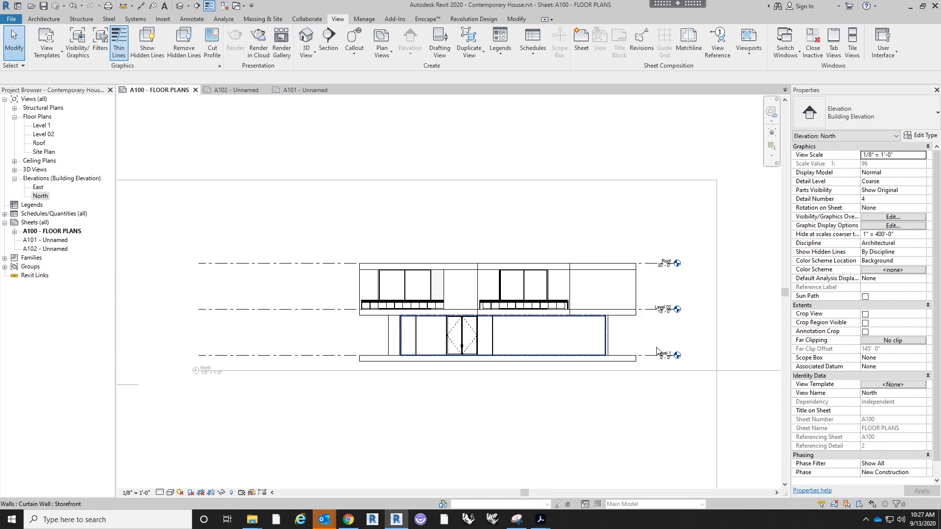
scroll(664, 351, "up", 3)
scroll(620, 348, "down", 2)
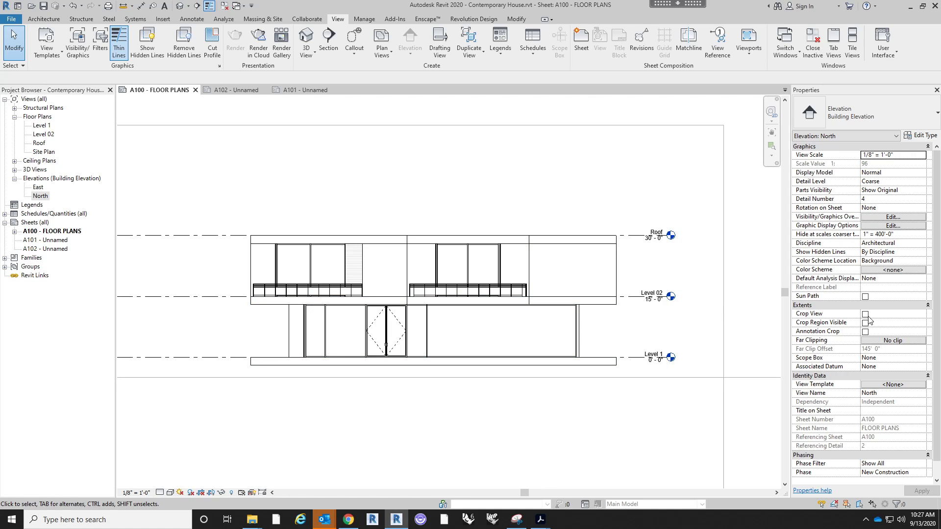
left_click(865, 315)
scroll(489, 193, "down", 3)
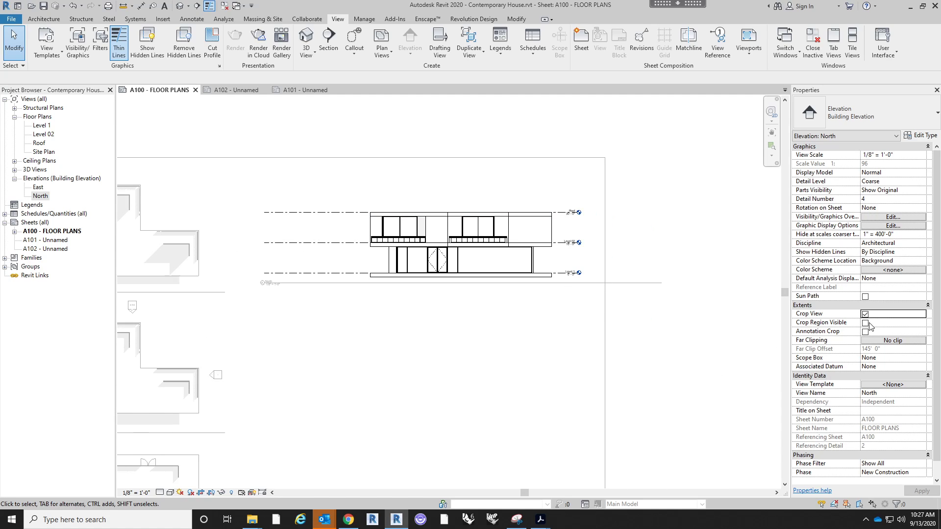
left_click(865, 323)
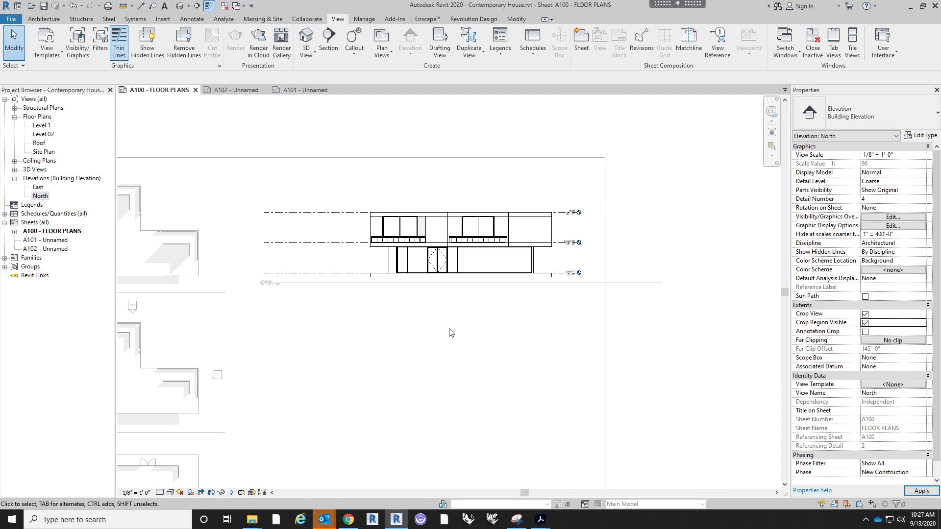
- Pull the right edge of the North elevation's crop region inward so it cuts through the building
left_click(234, 223)
left_click_drag(612, 244, 467, 244)
left_click(510, 373)
middle_click_drag(522, 242, 564, 265)
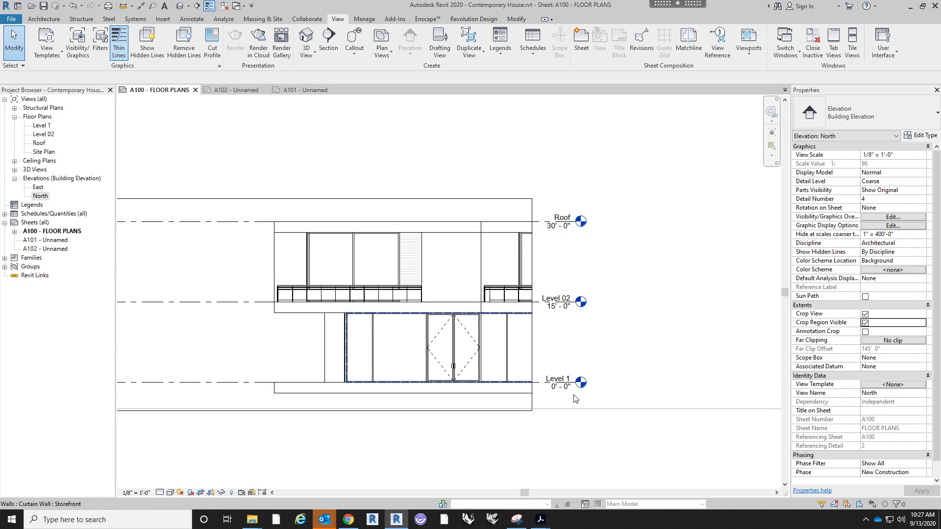
- Pull the left edge of the North elevation's crop region in to just outside the building's left wall
scroll(560, 259, "down", 2)
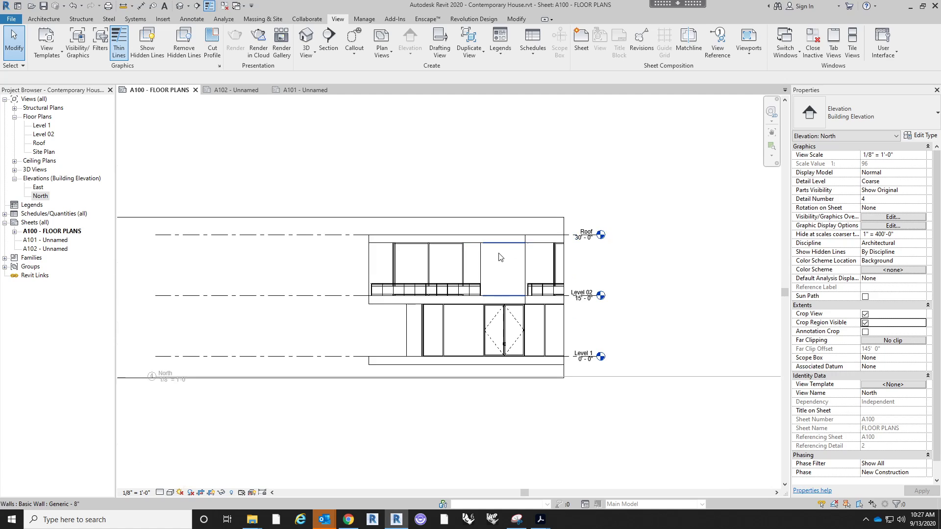
middle_click_drag(502, 185, 548, 185)
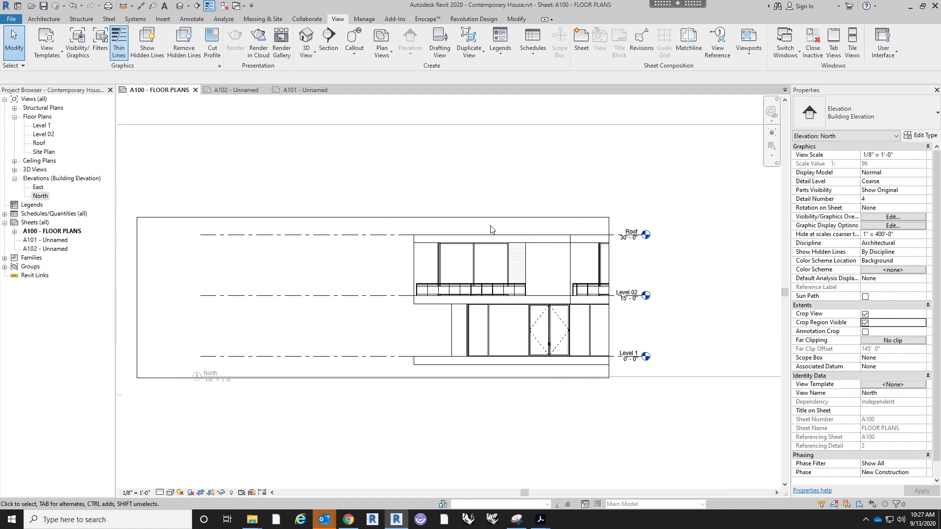
left_click(372, 217)
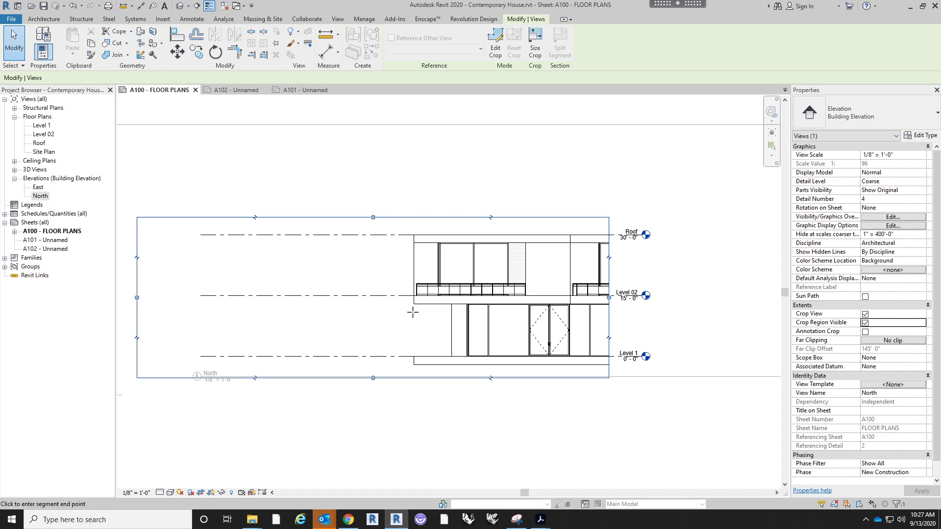
left_click_drag(412, 313, 403, 311)
left_click(498, 408)
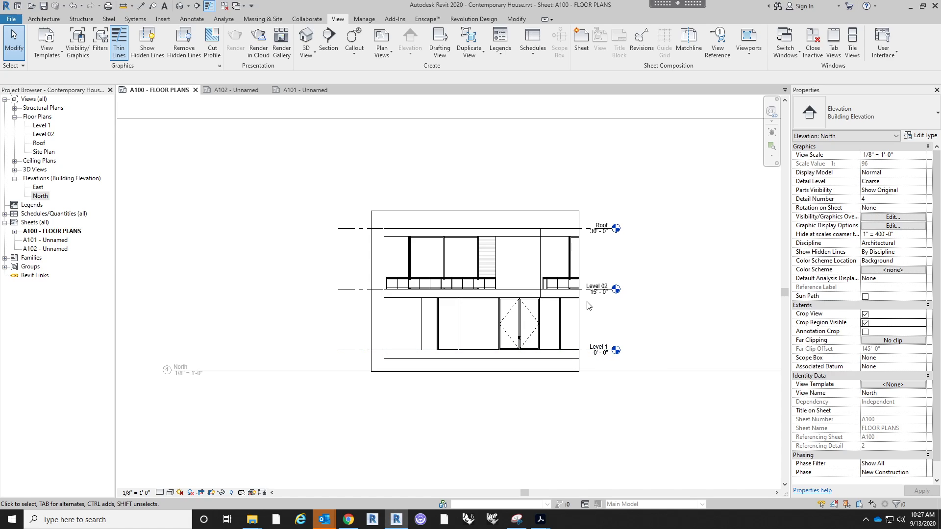
- Extend the right ends of the aligned level lines slightly farther beyond the crop edge using Level 1's view-specific extent
left_click(597, 349)
scroll(437, 235, "down", 2)
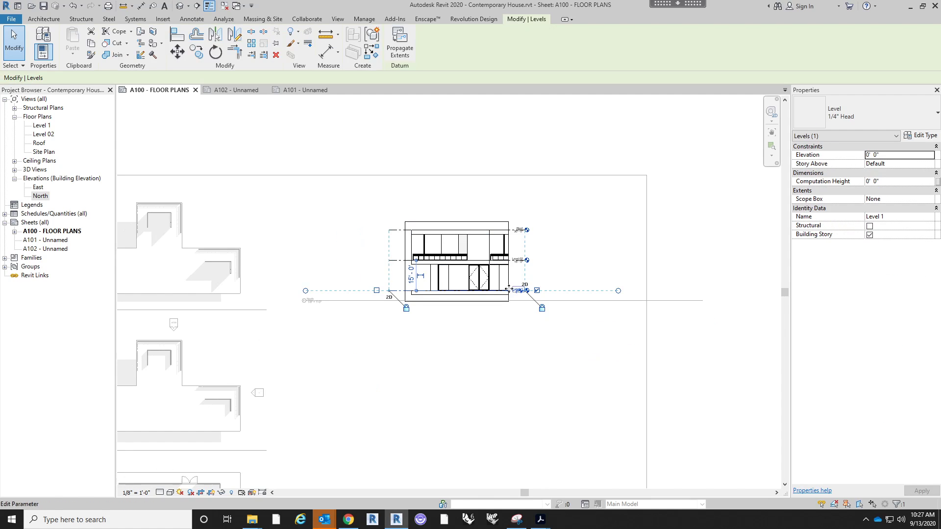
scroll(505, 288, "up", 1)
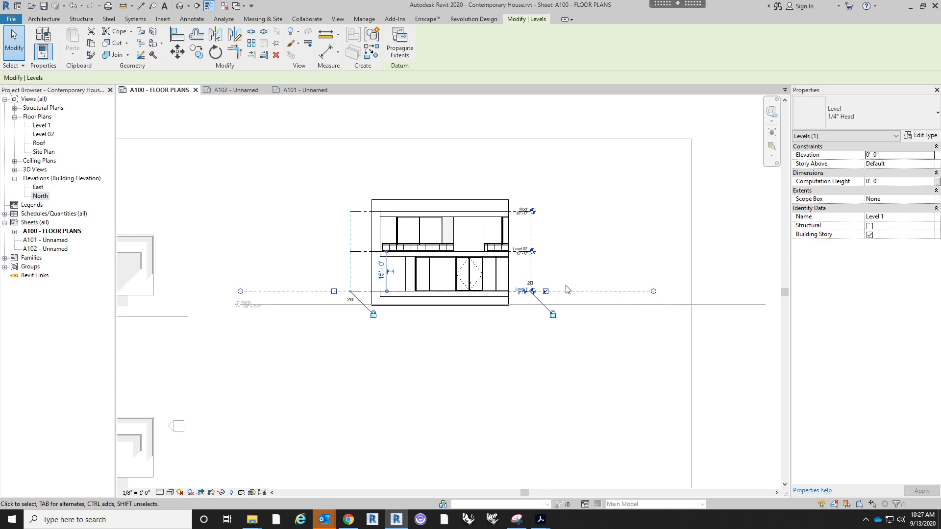
scroll(553, 293, "up", 3)
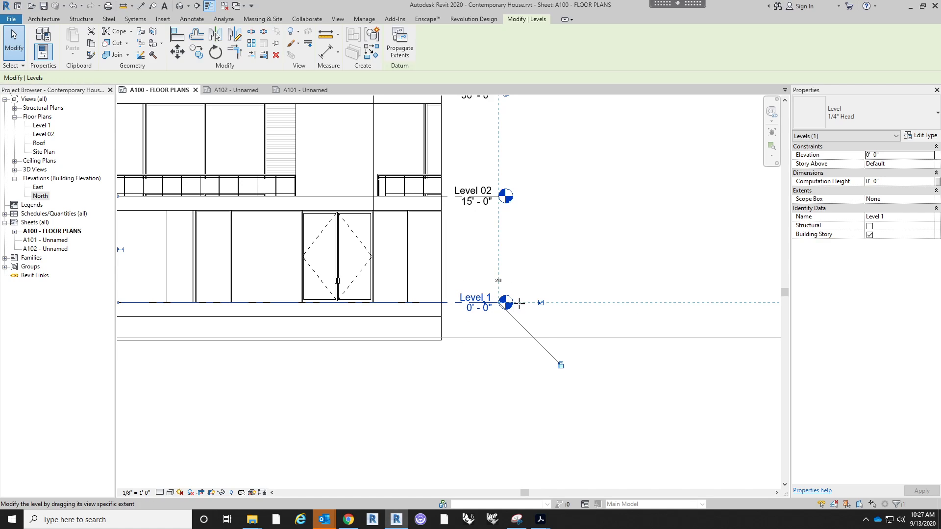
left_click_drag(518, 303, 536, 301)
scroll(537, 392, "down", 3)
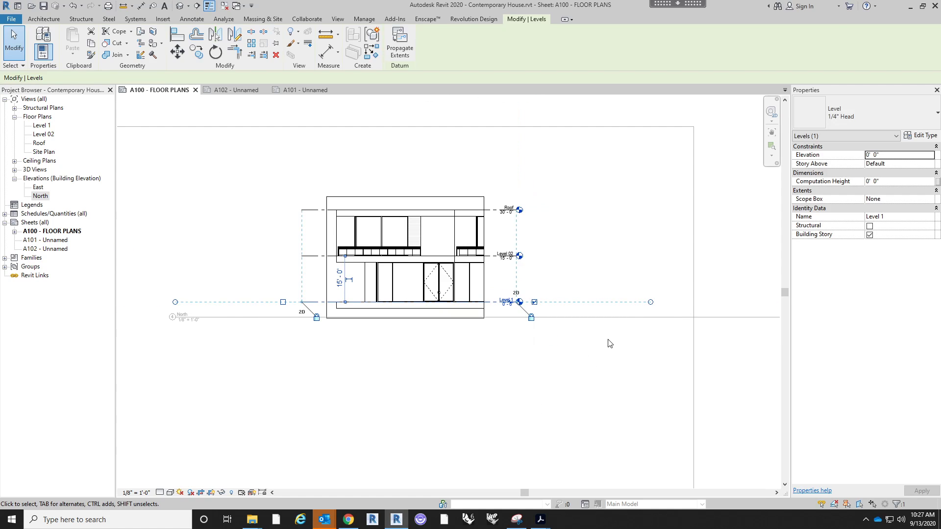
left_click(610, 343)
- Extend the crop region's right edge to just past the building's right end so the whole North facade shows
scroll(591, 382, "down", 2)
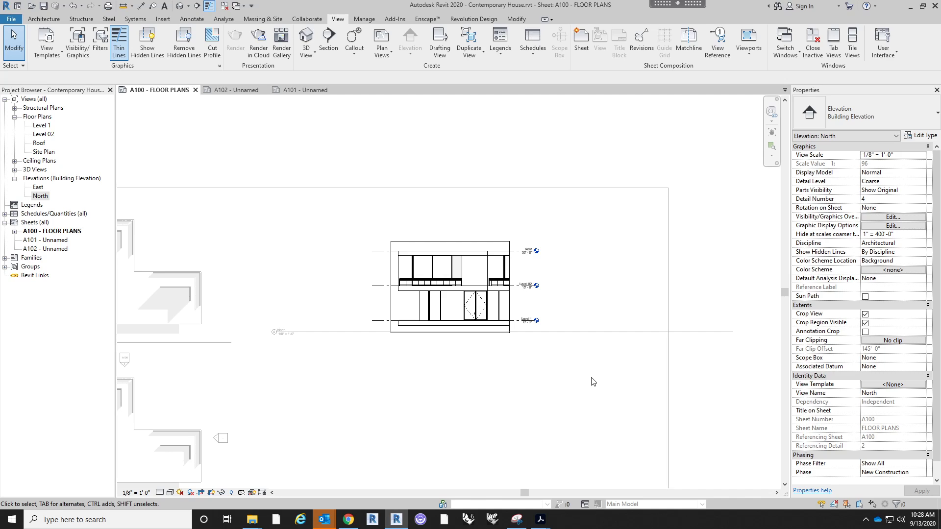
scroll(774, 419, "down", 1)
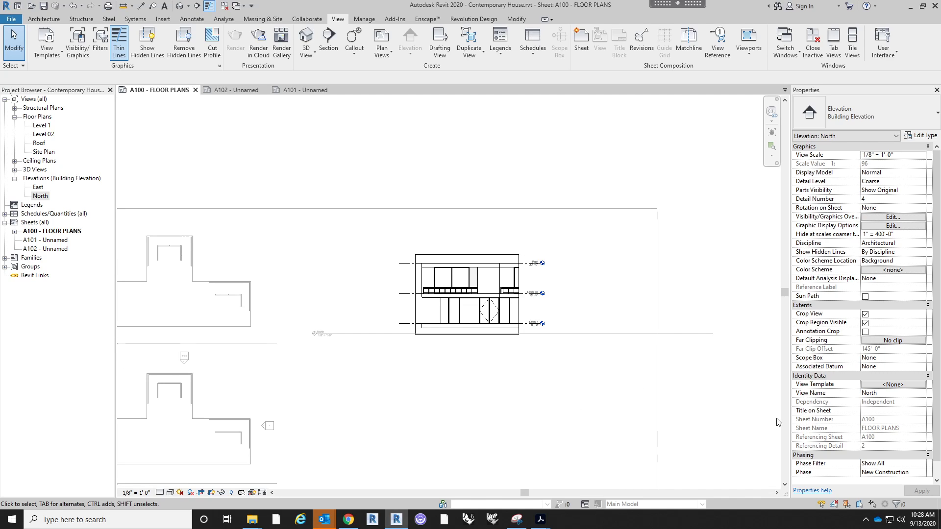
left_click(513, 258)
scroll(512, 258, "up", 4)
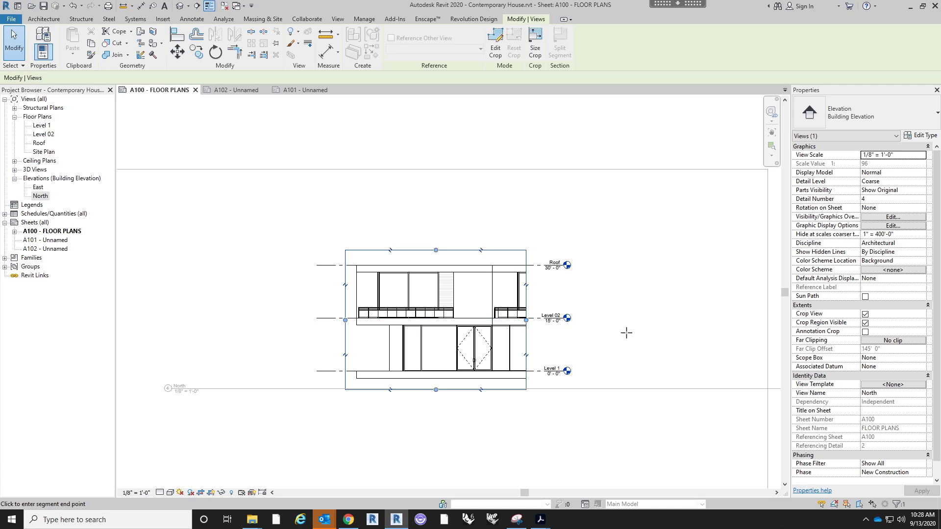
left_click_drag(627, 332, 660, 335)
left_click(684, 320)
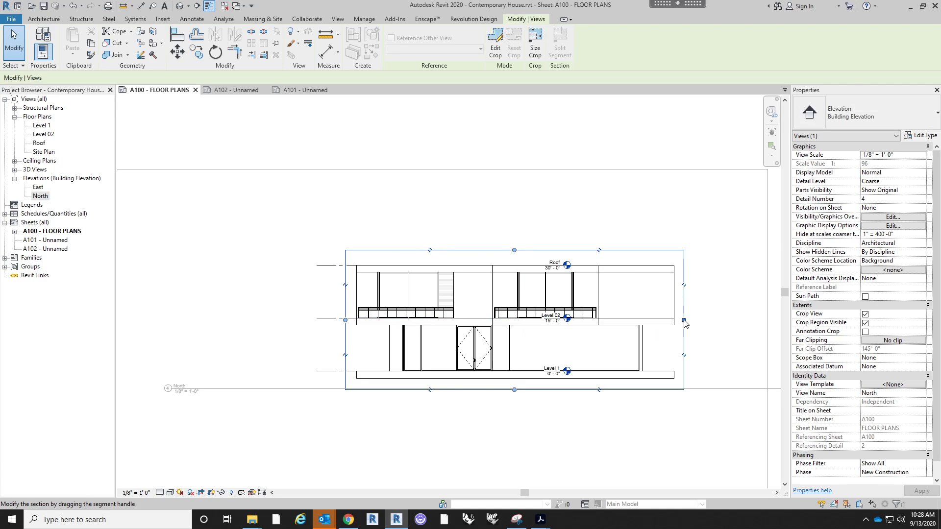
scroll(684, 322, "down", 3)
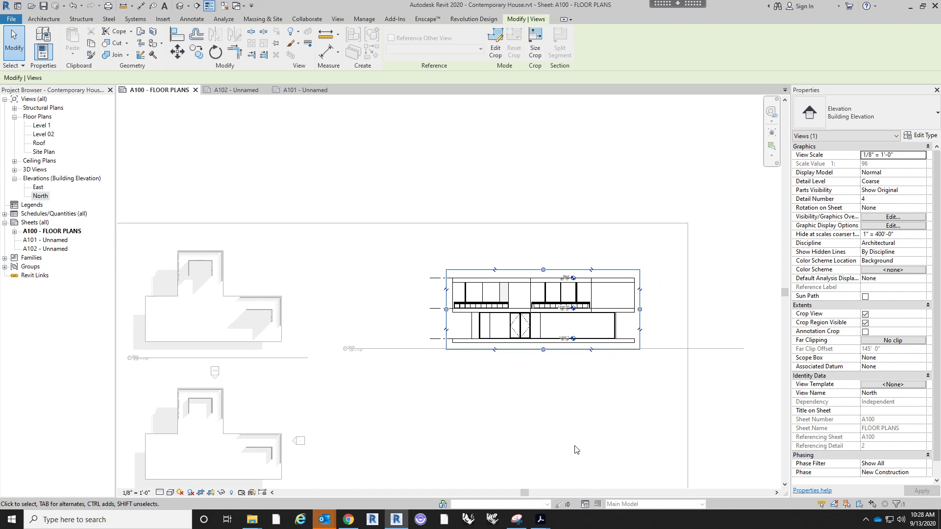
key("Escape")
- Extend the right ends of the North elevation's aligned level lines past the crop region using Level 1's view-specific extent
left_click(429, 339)
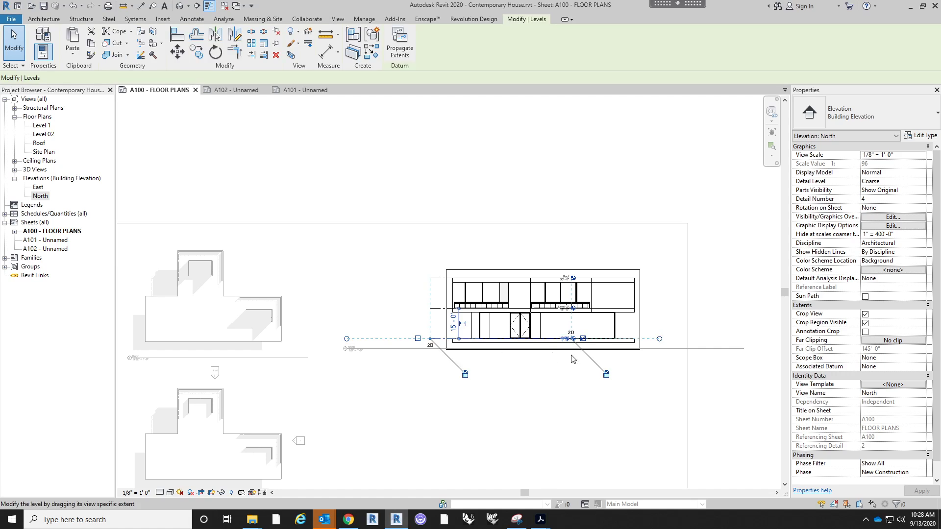
scroll(574, 343, "up", 2)
left_click(571, 327)
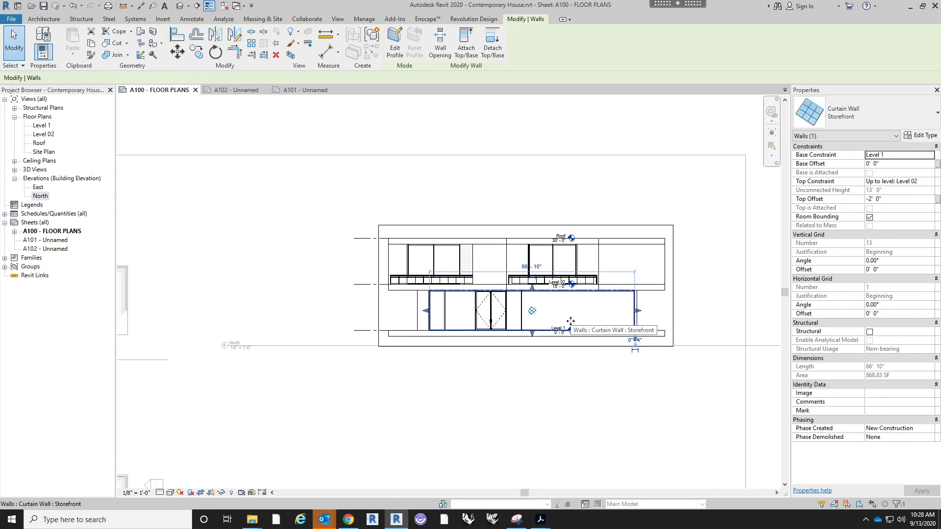
left_click(364, 326)
left_click(361, 331)
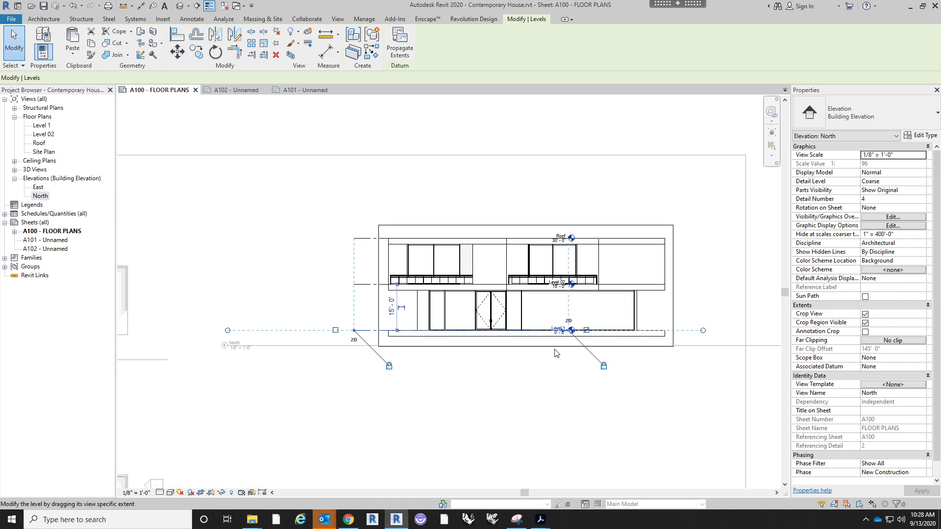
left_click(570, 323)
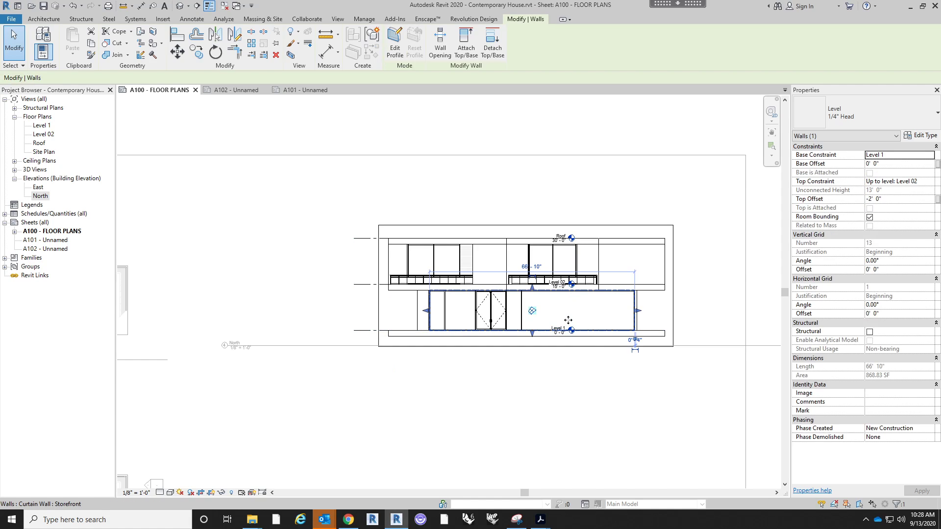
left_click(563, 356)
left_click(356, 335)
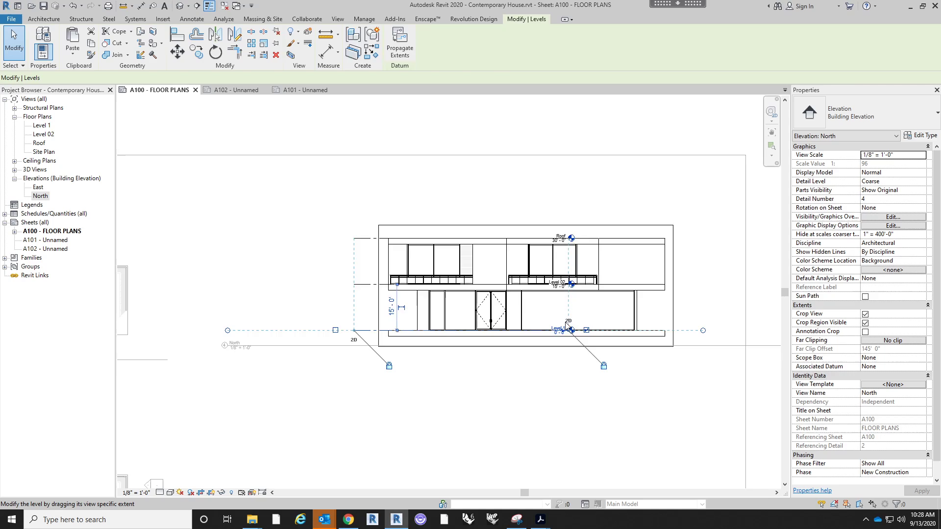
scroll(569, 321, "up", 4)
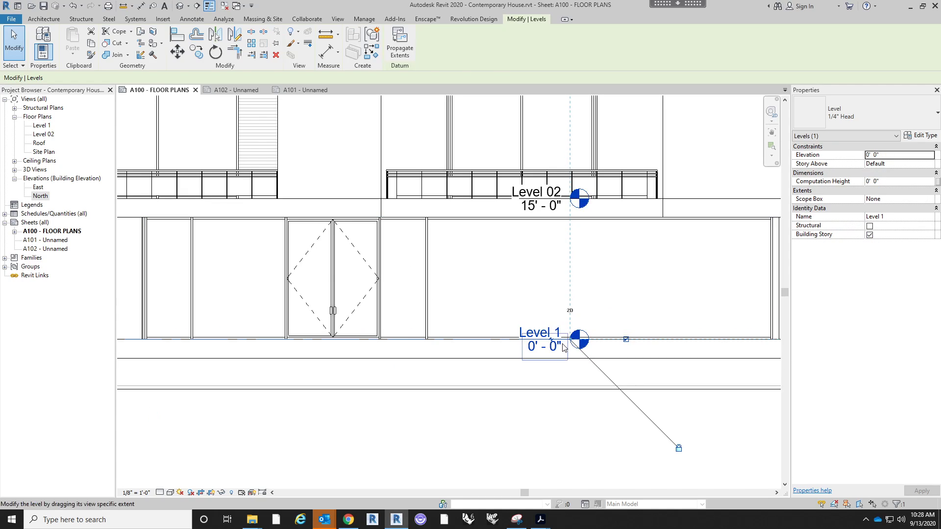
scroll(539, 372, "down", 5)
scroll(570, 376, "up", 2)
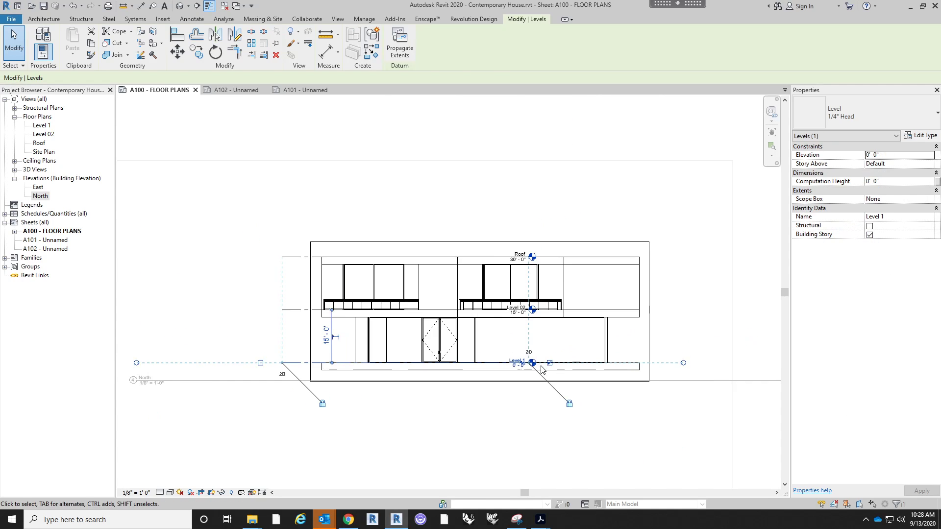
left_click_drag(720, 359, 720, 359)
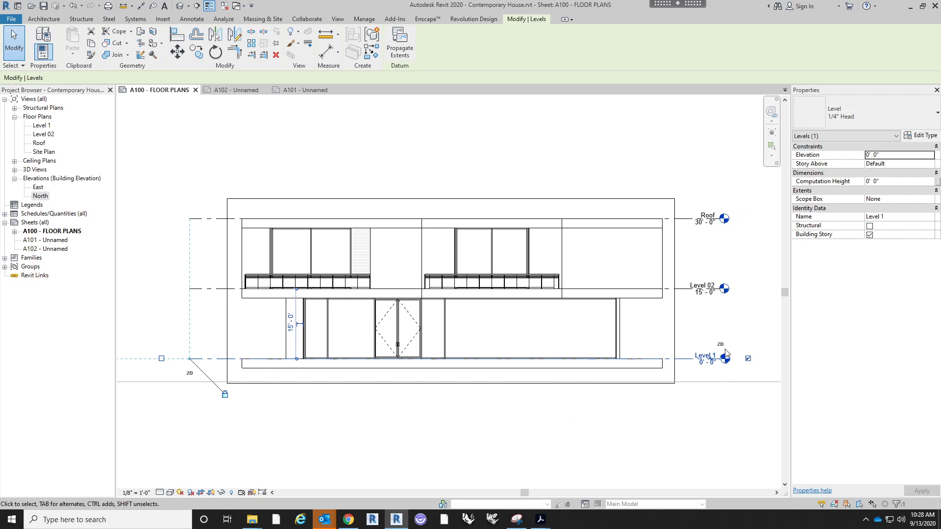
- Try to maximize Level 1's 3D extents in the North elevation
left_click(710, 397)
left_click(731, 371)
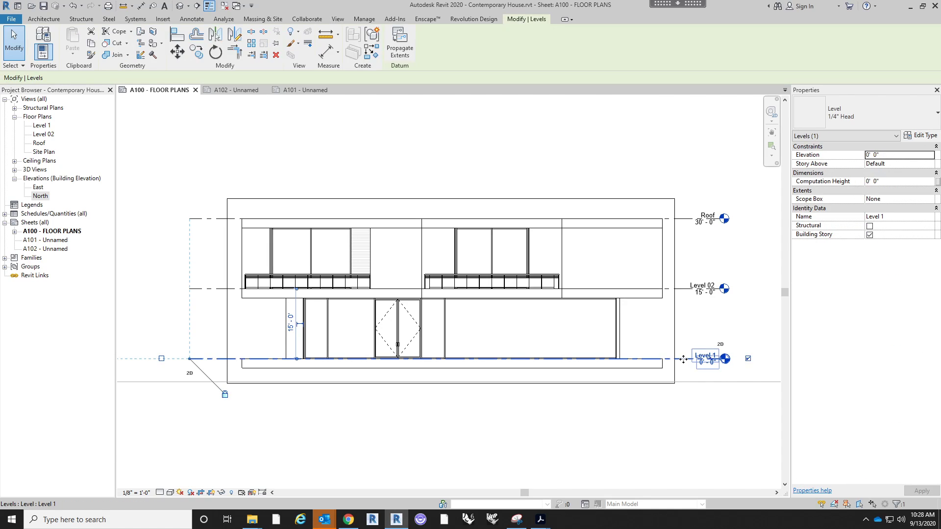
left_click(720, 346)
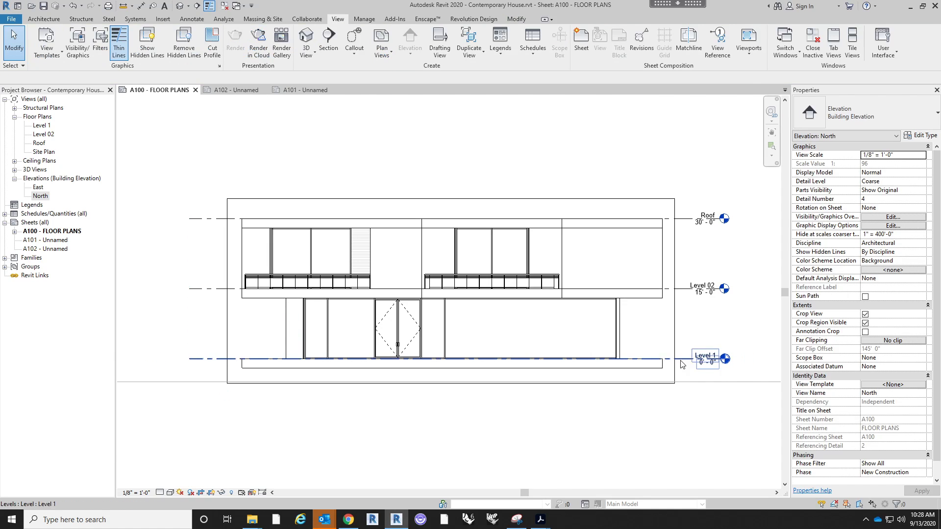
left_click(709, 362)
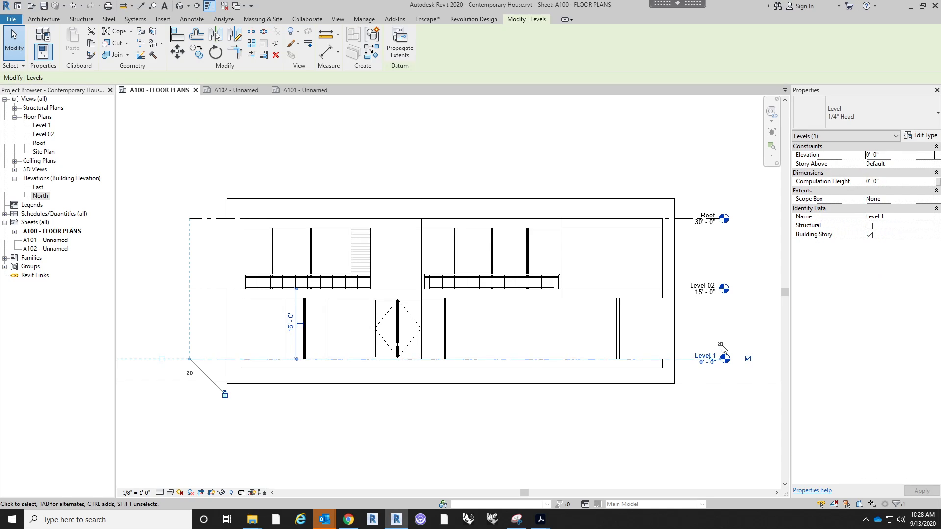
right_click(718, 348)
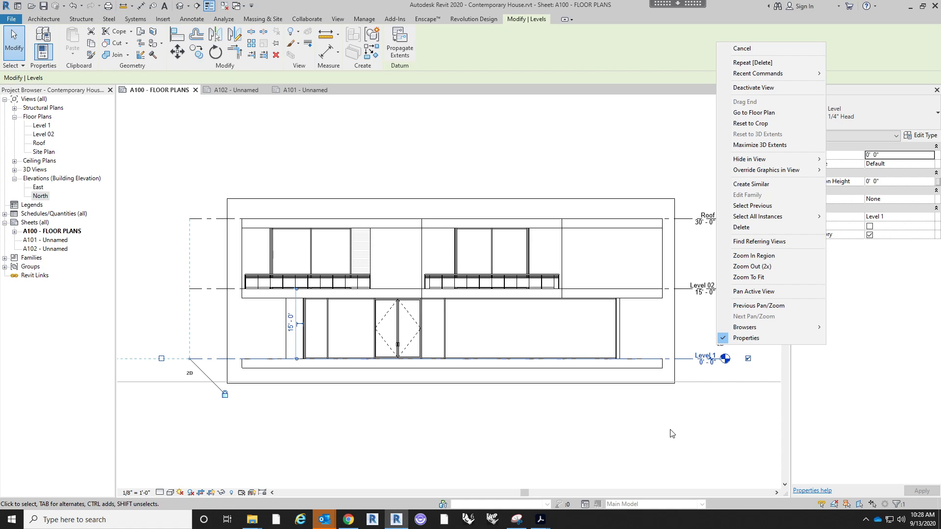
left_click(764, 146)
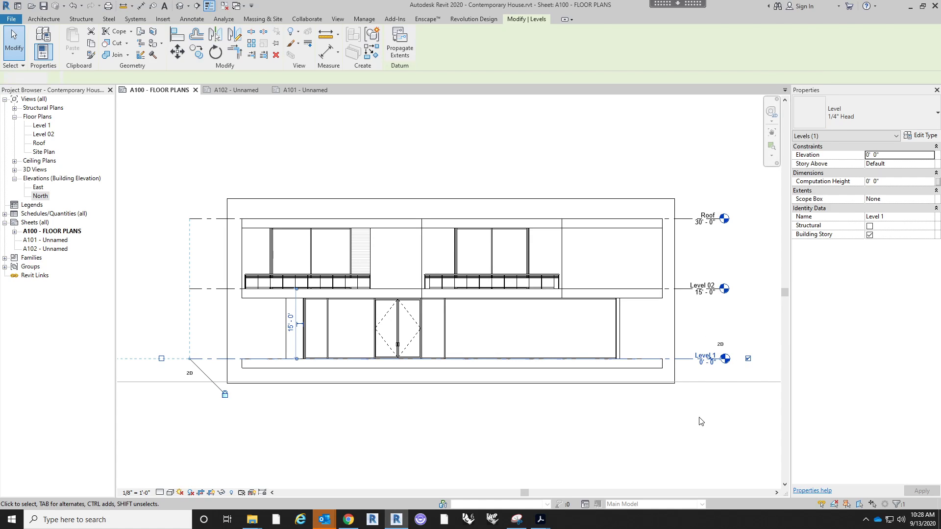
left_click(699, 417)
scroll(664, 275, "down", 1)
left_click(688, 338)
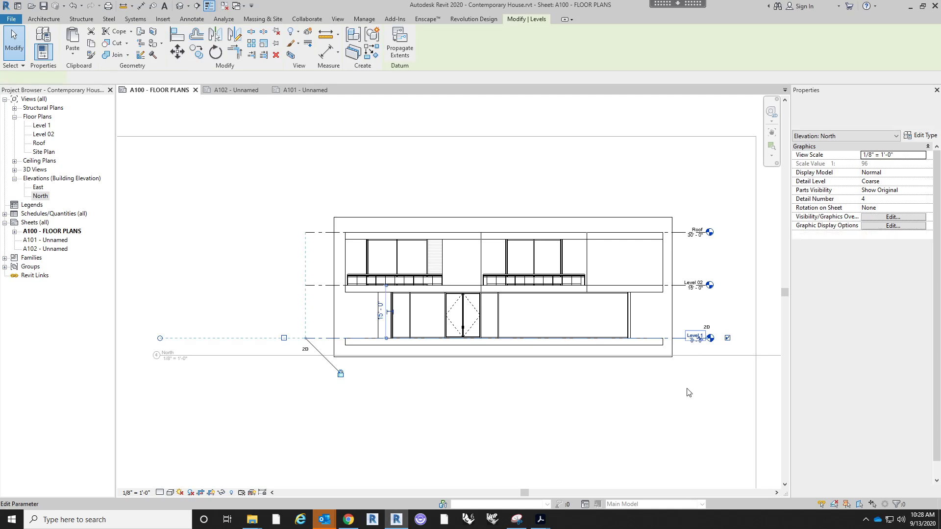
left_click(688, 414)
- Deactivate the North view, then shorten its title line and reposition it beneath the elevation on the sheet
scroll(466, 394, "down", 2)
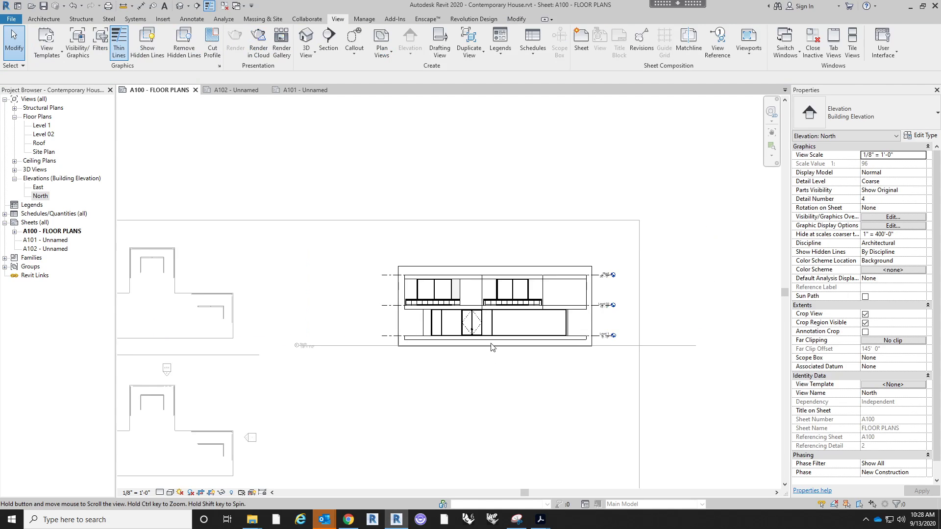
left_click(547, 394)
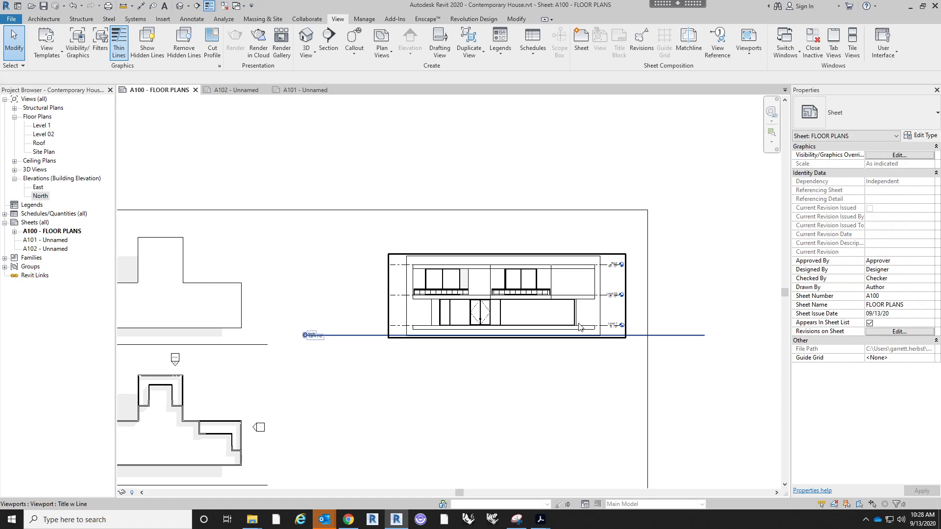
left_click_drag(559, 309, 414, 342)
left_click_drag(756, 345, 596, 367)
left_click(584, 388)
scroll(593, 308, "down", 3)
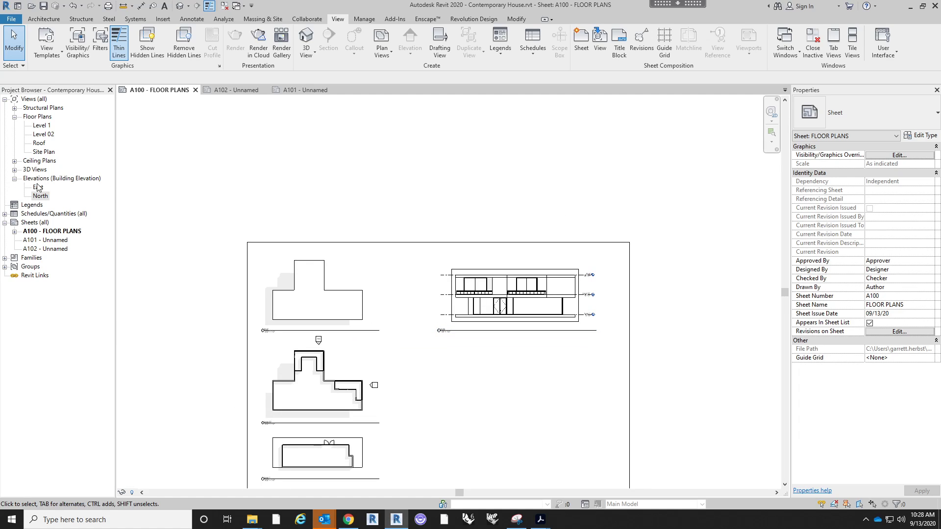
- Place the East elevation on sheet A100 below the North elevation
left_click_drag(38, 188, 248, 251)
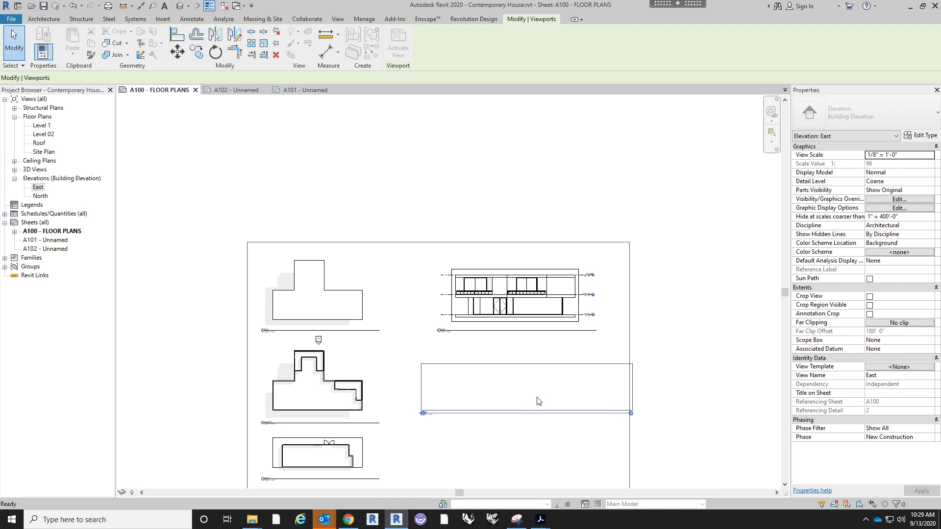
left_click(512, 382)
scroll(512, 384, "up", 2)
scroll(502, 387, "up", 2)
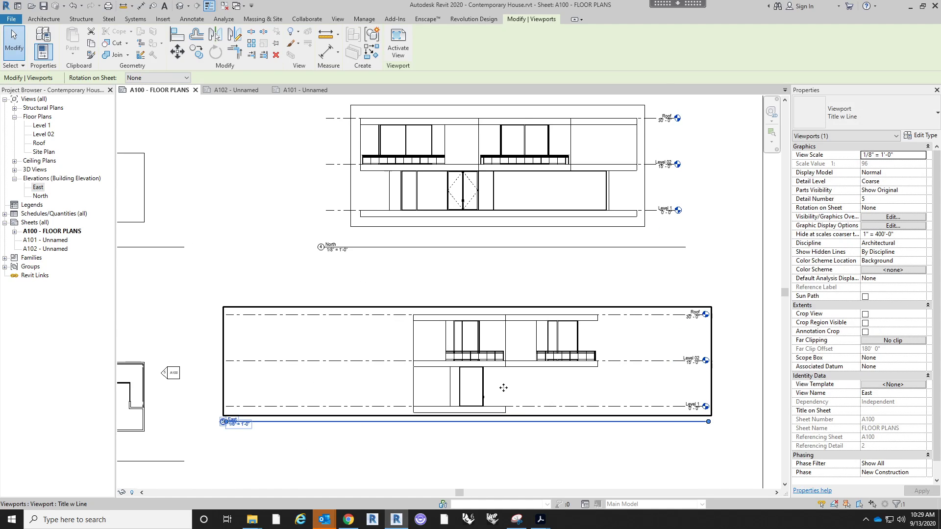
- Activate the East view, pull both ends of its level lines in close to the building, and deactivate the view
left_click(536, 388)
left_click(594, 406)
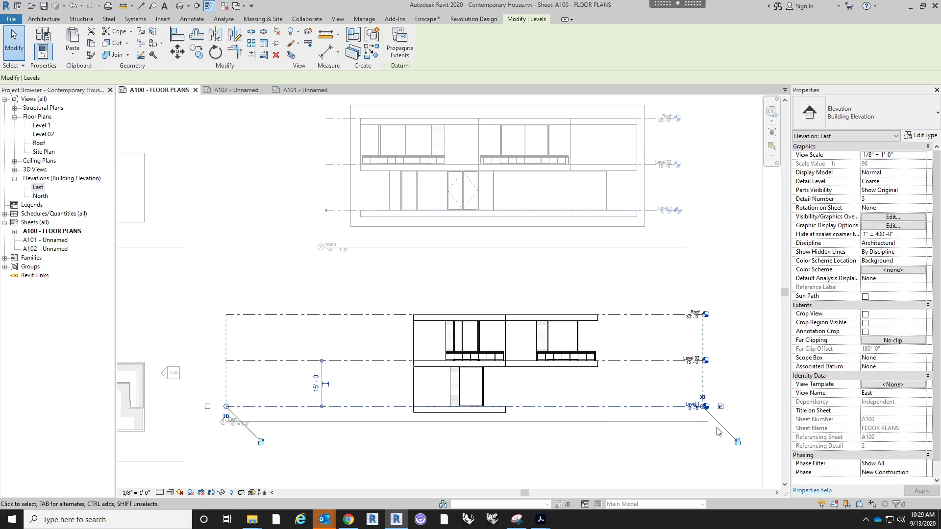
left_click_drag(650, 409, 627, 408)
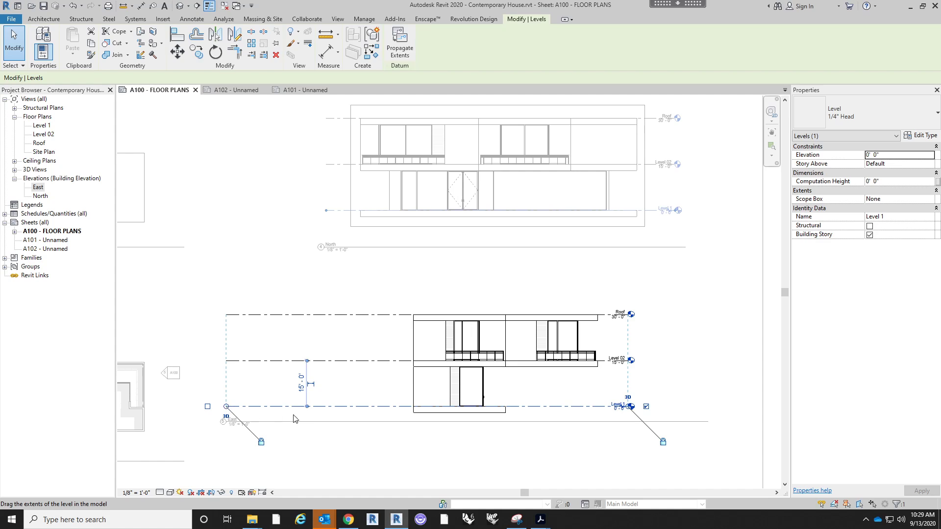
left_click_drag(295, 419, 391, 407)
left_click(482, 302)
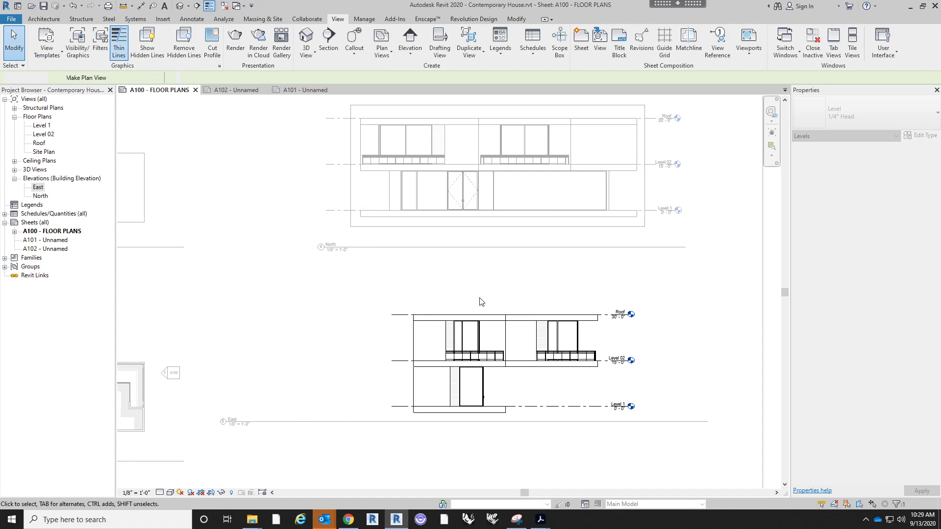
double_click(481, 302)
scroll(398, 351, "up", 2)
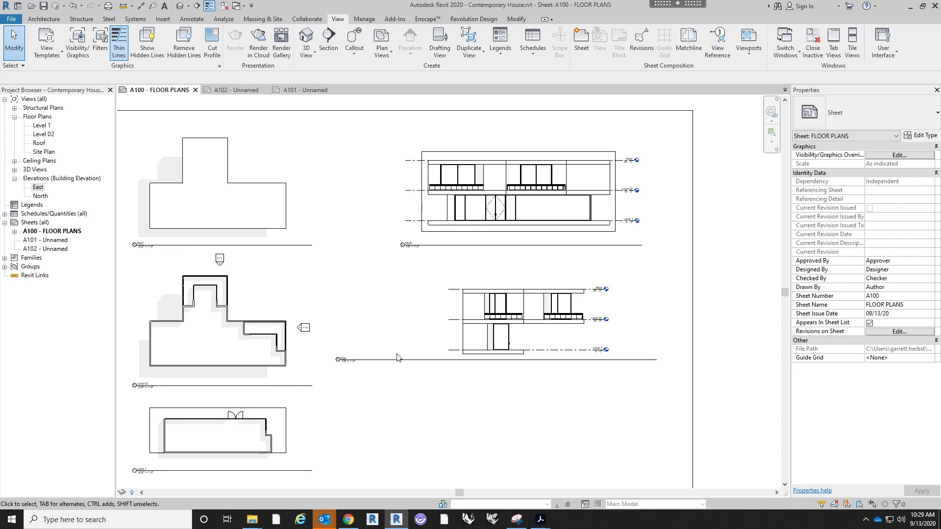
- Shift the East view's title line beneath its viewport and shorten its overlong right end to about the viewport's width
left_click_drag(398, 358, 462, 367)
key("Escape")
scroll(520, 272, "down", 2)
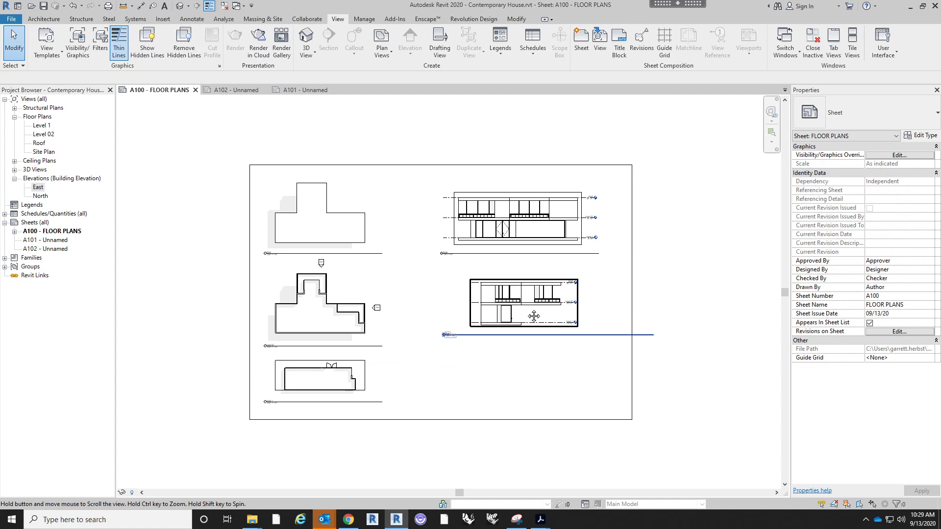
scroll(533, 316, "up", 1)
middle_click_drag(529, 314, 544, 293)
left_click(544, 291)
left_click_drag(693, 320, 631, 337)
left_click(755, 336)
left_click(526, 278)
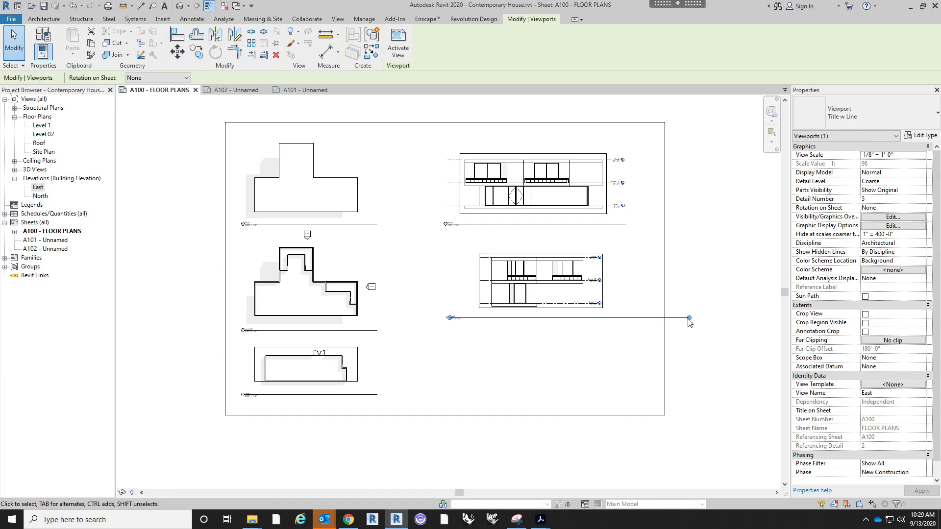
left_click_drag(689, 318, 598, 333)
left_click(594, 355)
- Move the East viewport to the sheet's lower right, aligning its title with the lowest plan's title and fitting it under the viewport
left_click_drag(557, 299, 580, 377)
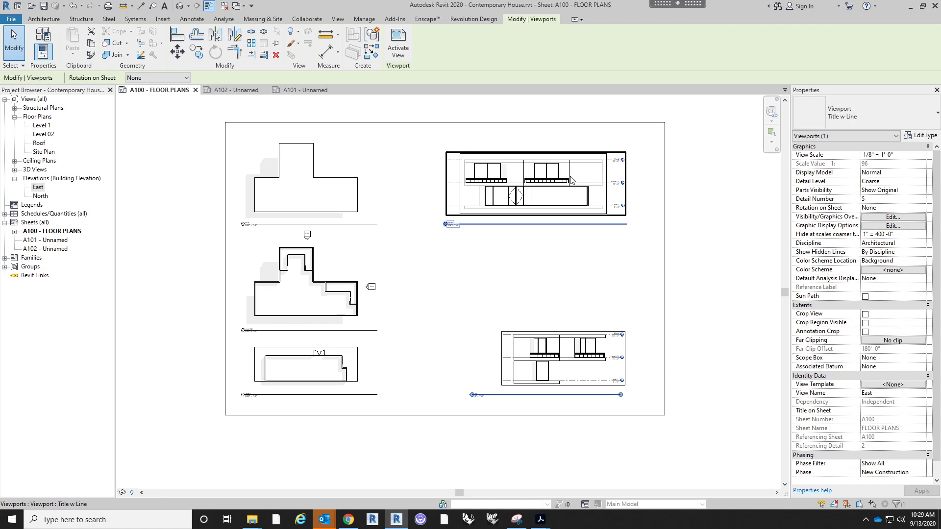
left_click(480, 352)
left_click_drag(536, 395, 568, 398)
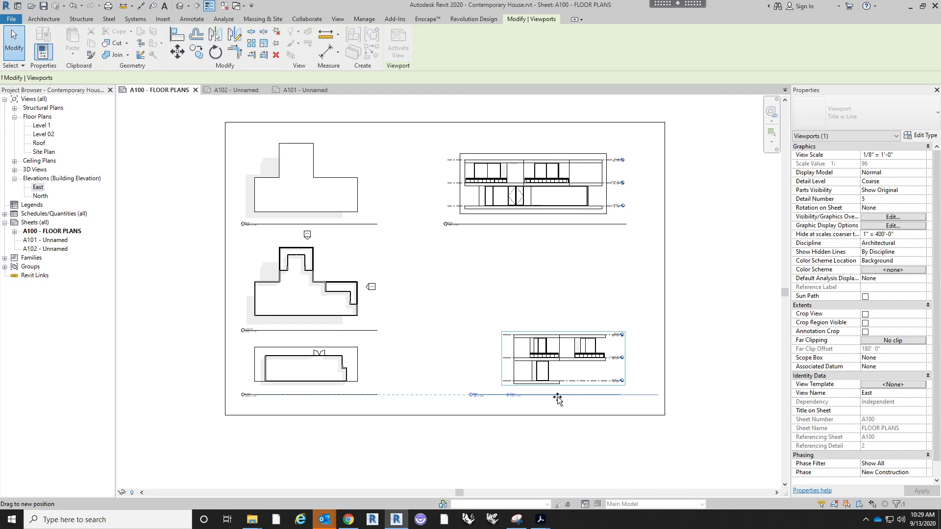
left_click_drag(653, 398, 632, 399)
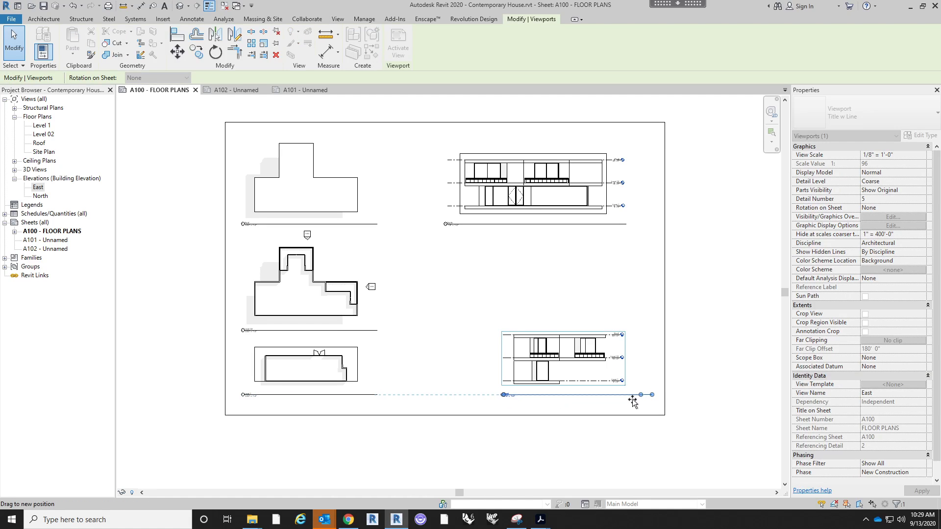
key("Escape")
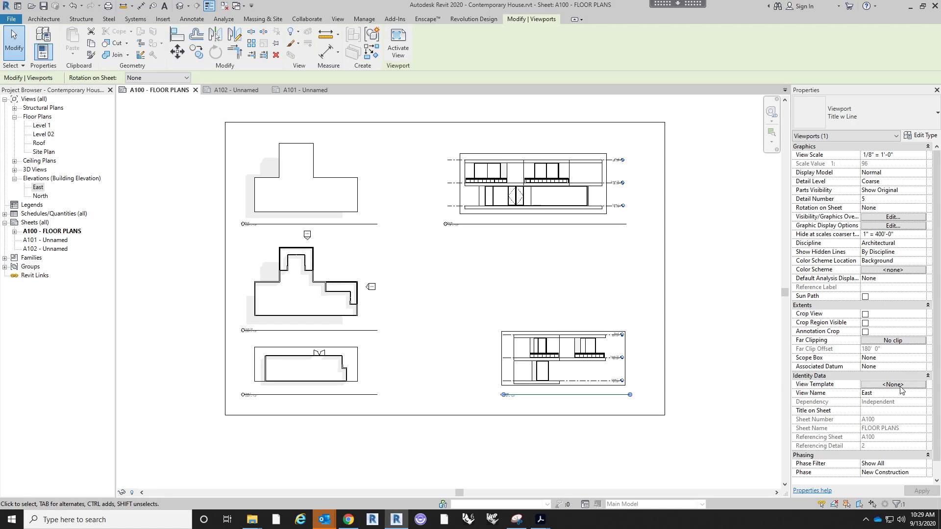
- Assign the Architectural Elevation view template to the East elevation
left_click(896, 386)
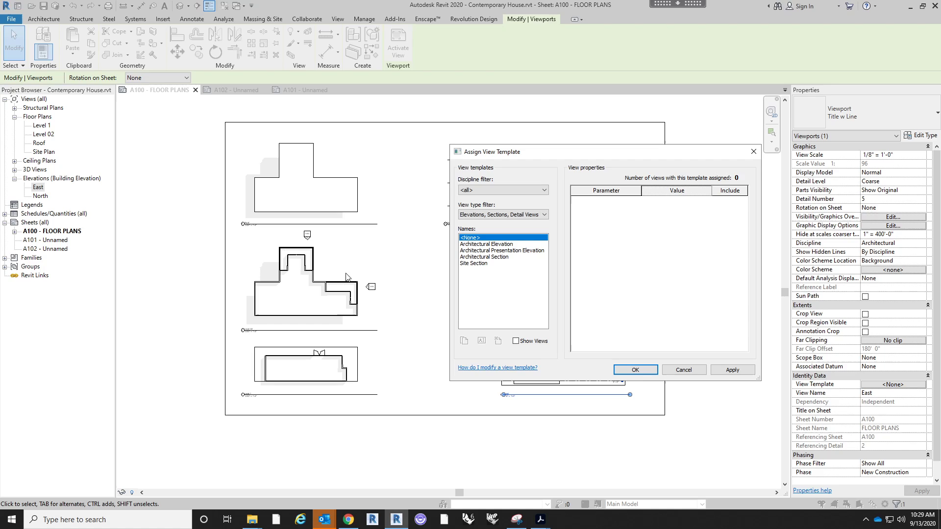
left_click(507, 244)
left_click(620, 377)
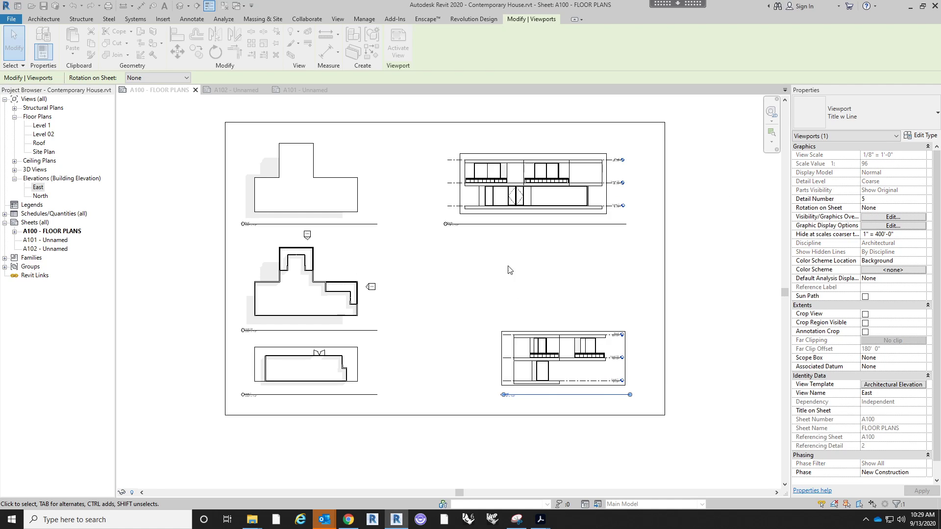
- Assign the Architectural Elevation view template to the North elevation and clear the selection
left_click(490, 206)
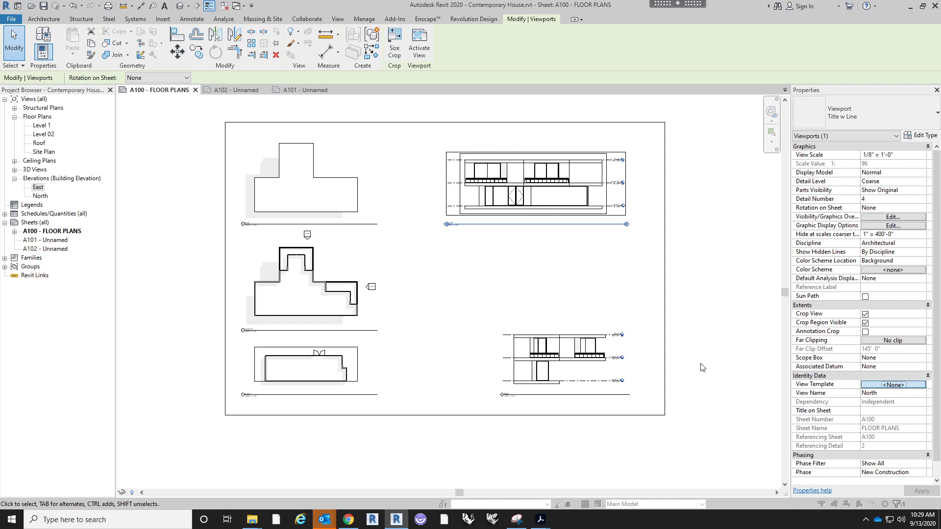
left_click(499, 244)
left_click(635, 370)
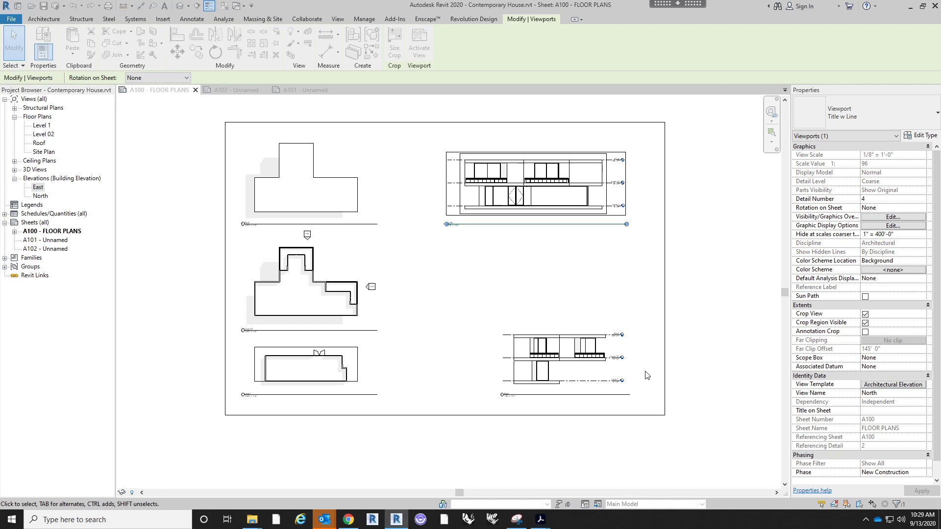
left_click(668, 326)
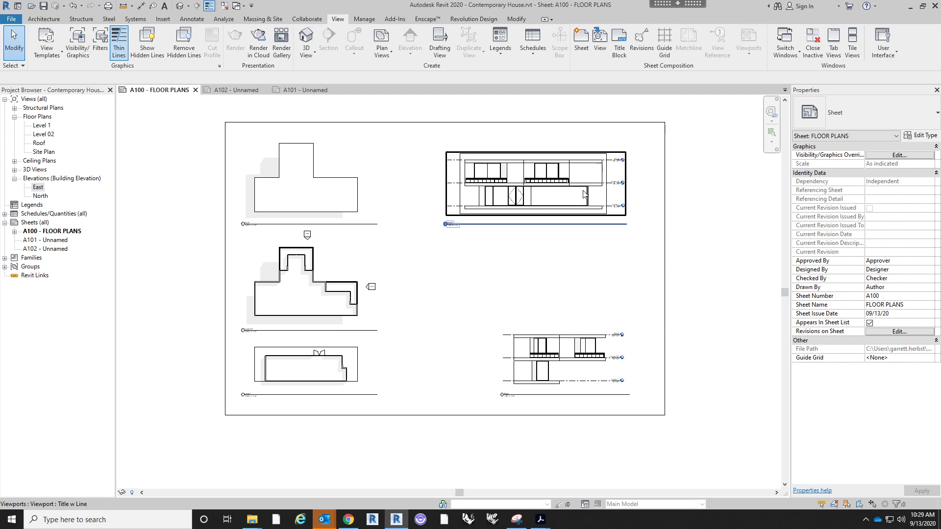
middle_click_drag(572, 313, 592, 308)
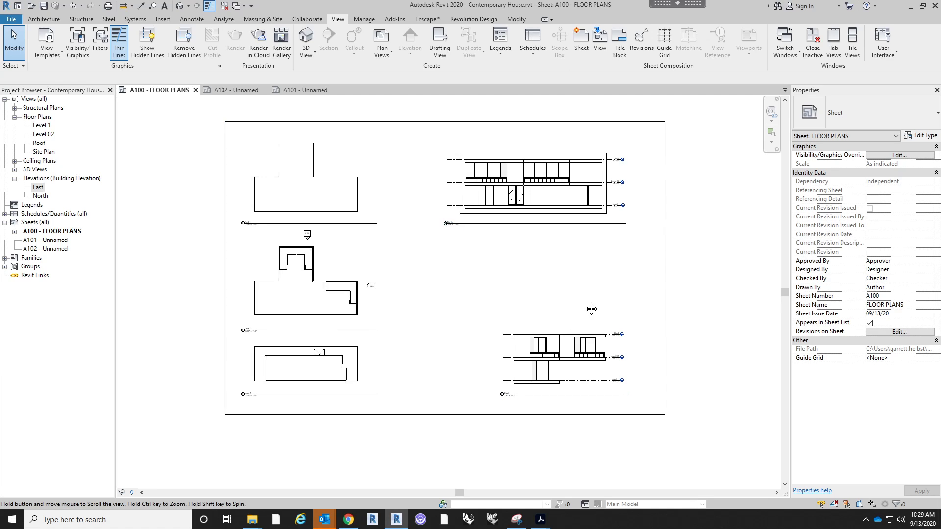
- Set the view scale of the North elevation's Architectural Elevation template to 3/32" = 1'-0" and compare with the Level 1 plan viewport
left_click(583, 195)
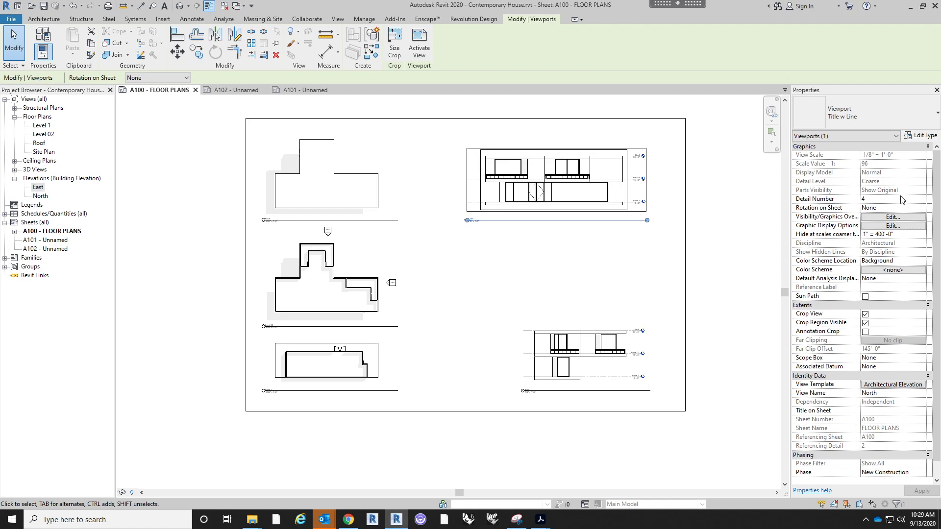
left_click(890, 385)
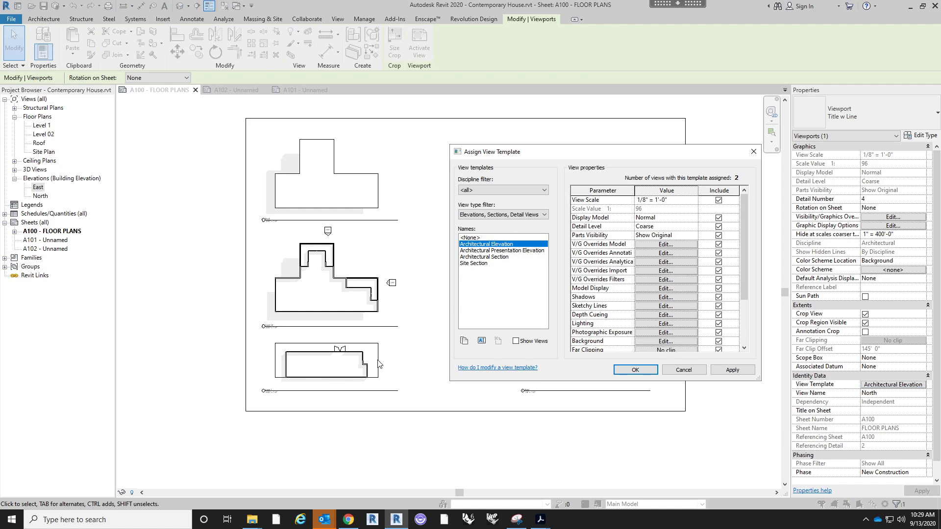
left_click(696, 201)
left_click(693, 200)
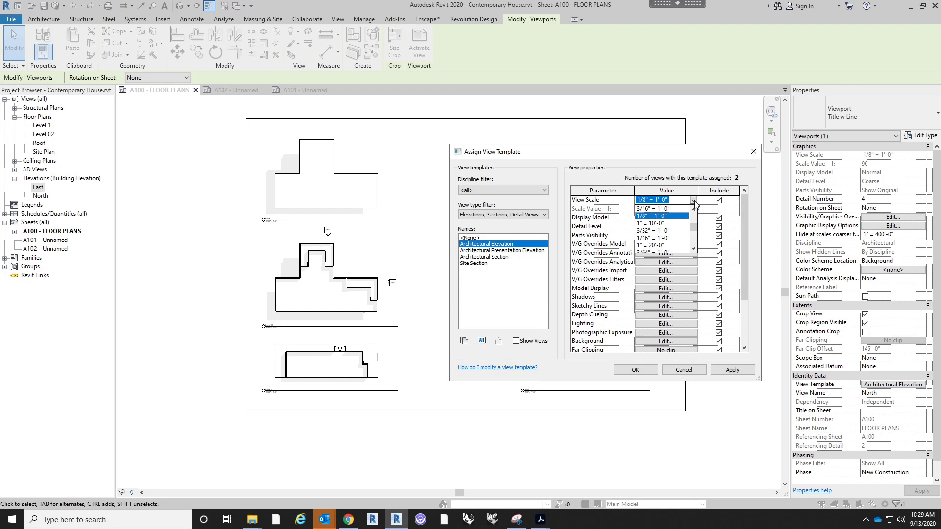
left_click(661, 230)
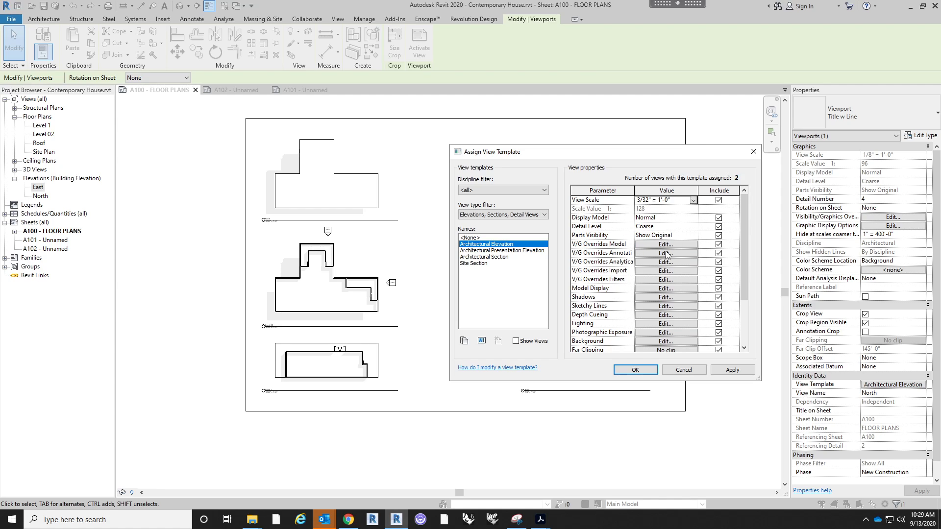
left_click(635, 370)
left_click(309, 375)
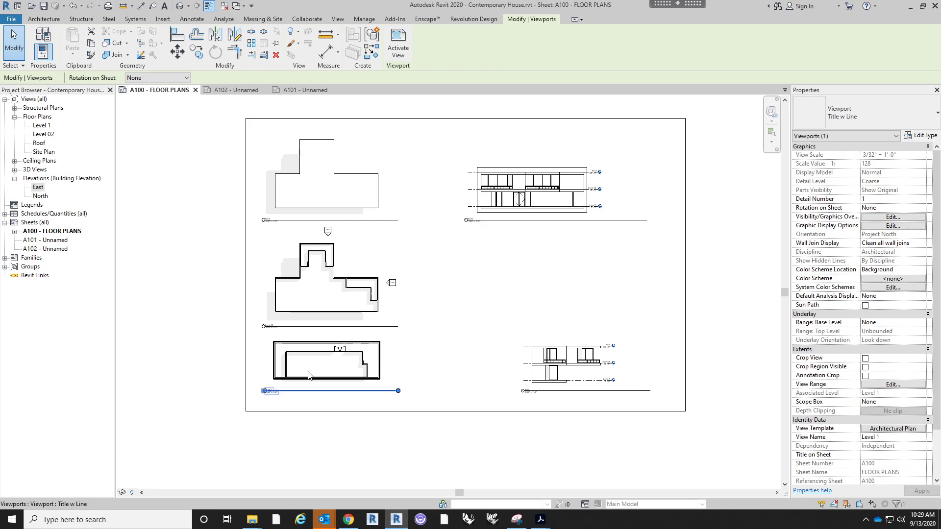
- Move the East viewport up and toward the sheet's right edge, making room beside it for the North elevation
left_click(541, 344)
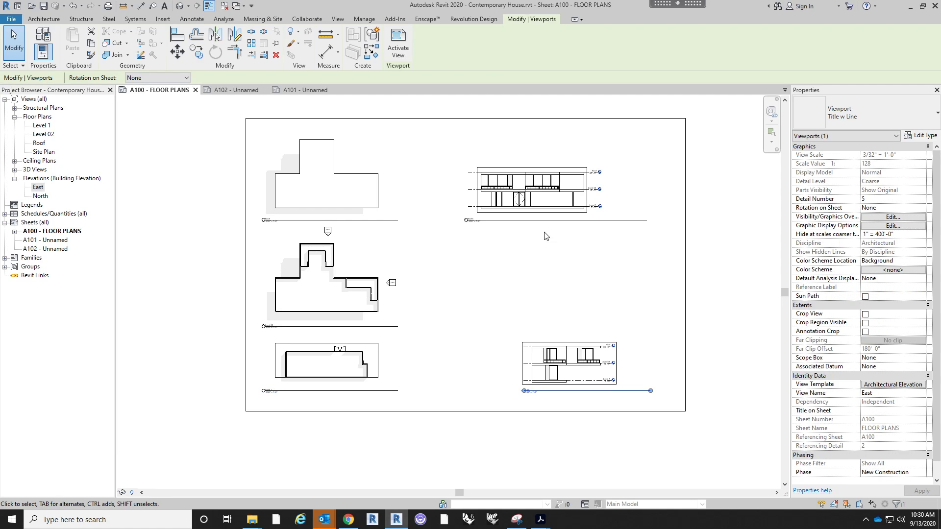
middle_click_drag(571, 311, 617, 289)
left_click_drag(615, 344, 653, 300)
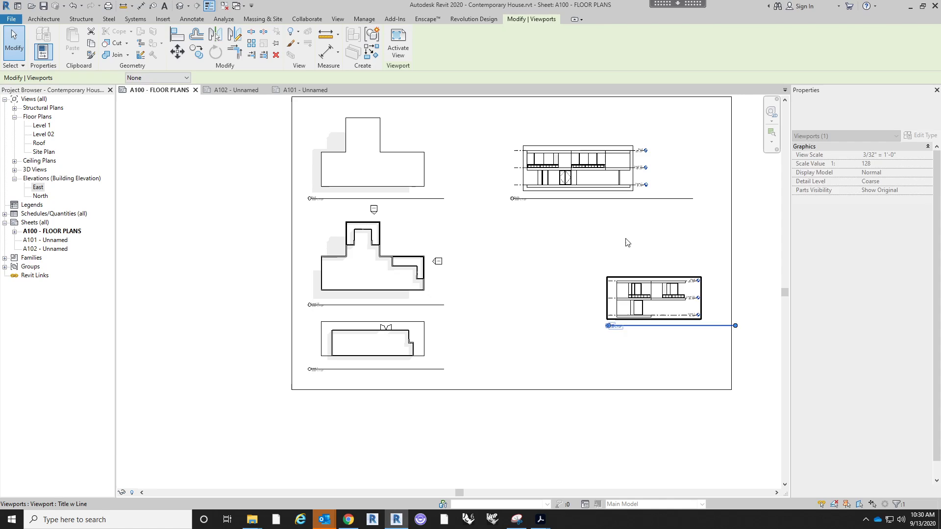
left_click(607, 211)
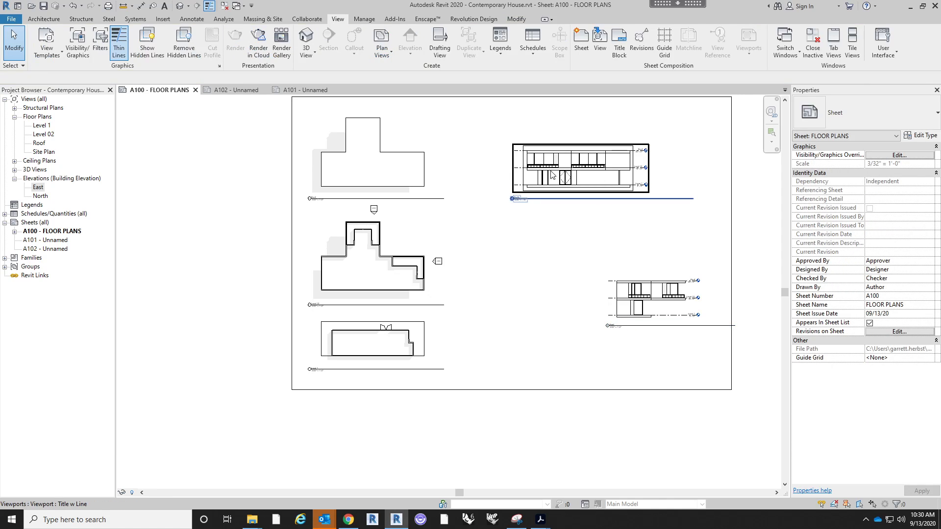
- Move the North viewport down beside the East viewport, lining up the level lines of both elevations
left_click_drag(597, 189, 582, 256)
scroll(583, 304, "up", 4)
left_click_drag(574, 255, 569, 293)
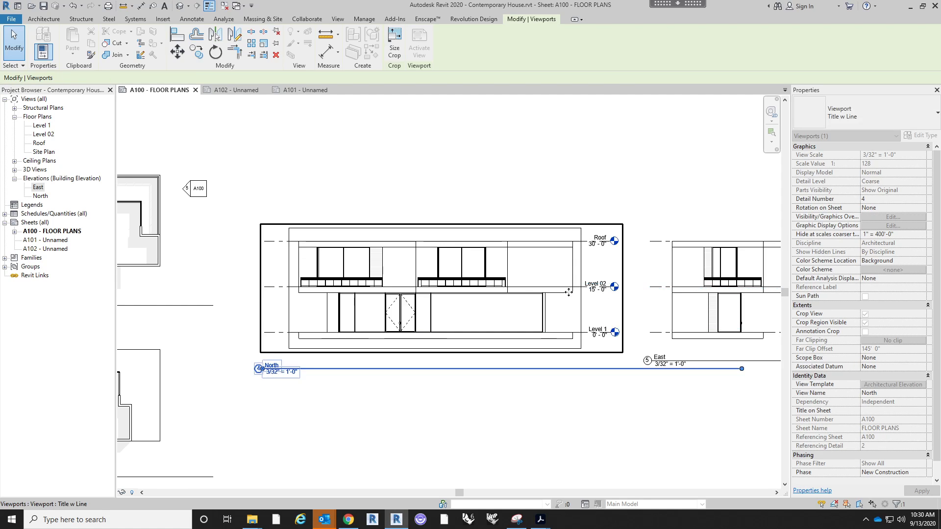
scroll(569, 292, "down", 2)
left_click(576, 402)
scroll(477, 349, "up", 1)
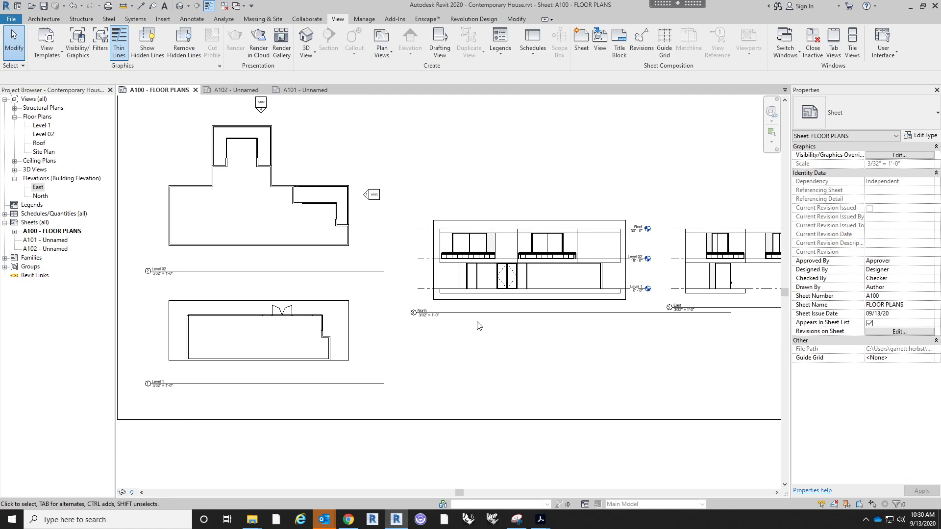
- Align the East title with the North title and shorten both elevations' title lines to about their viewports' width
left_click(508, 289)
left_click(664, 360)
middle_click_drag(636, 364, 545, 366)
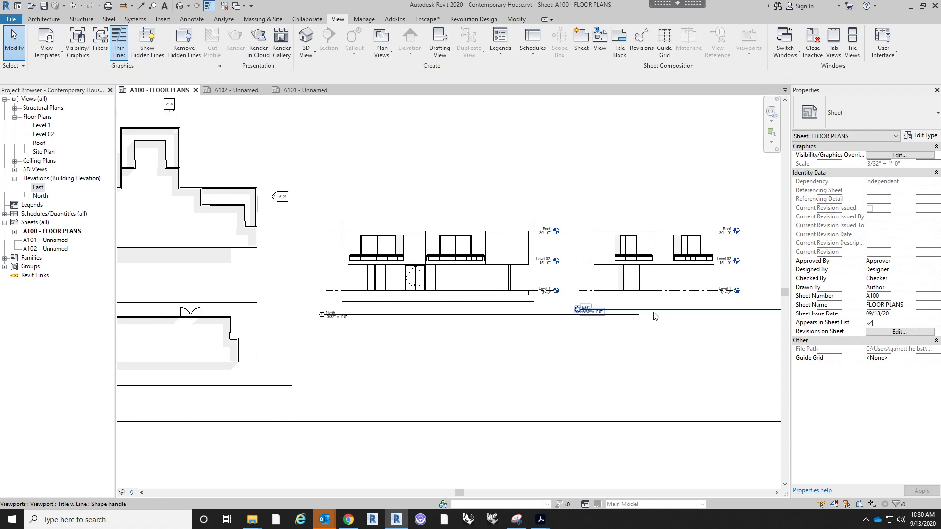
left_click_drag(655, 311, 567, 340)
left_click(646, 316)
middle_click_drag(566, 339, 460, 362)
left_click(537, 321)
left_click_drag(693, 340, 638, 359)
left_click(627, 360)
scroll(612, 359, "down", 2)
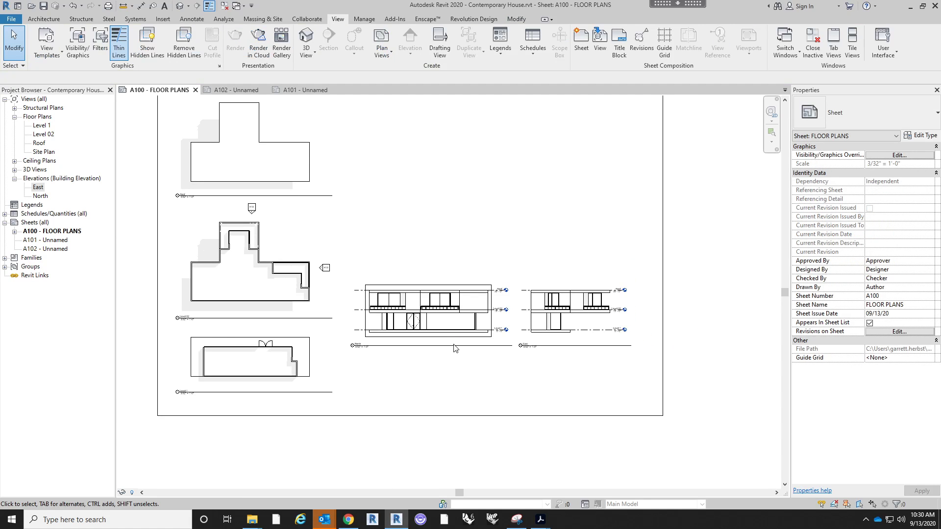
- Hide the crop region of the North elevation on the sheet
left_click(490, 345)
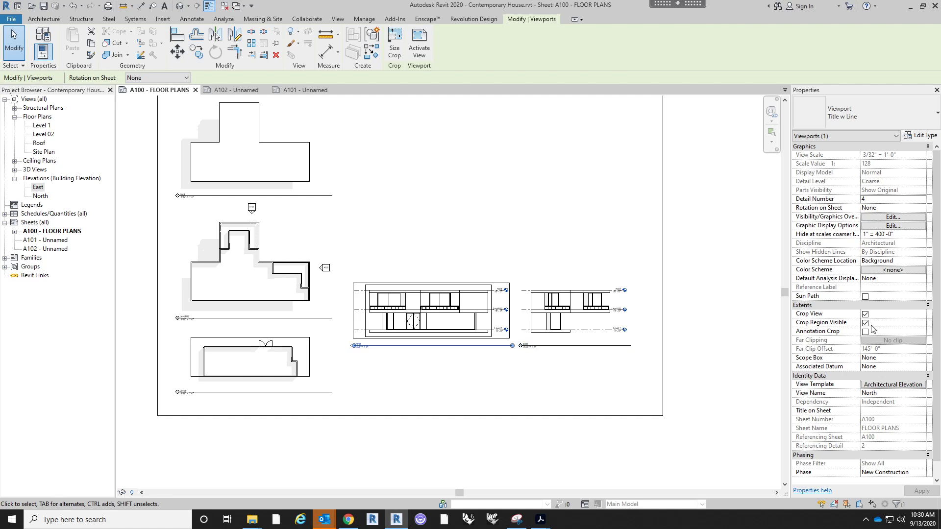
left_click(863, 323)
left_click(479, 380)
middle_click_drag(479, 382, 539, 353)
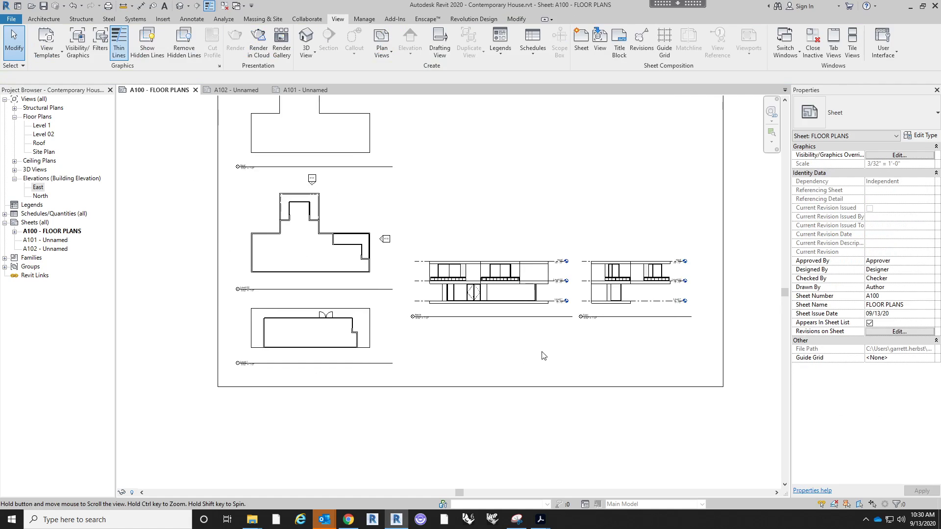
- Move the North and East viewports down together so their titles align with the Level 1 plan's title
left_click_drag(654, 222, 521, 357)
left_click_drag(529, 315, 529, 316)
left_click(563, 219)
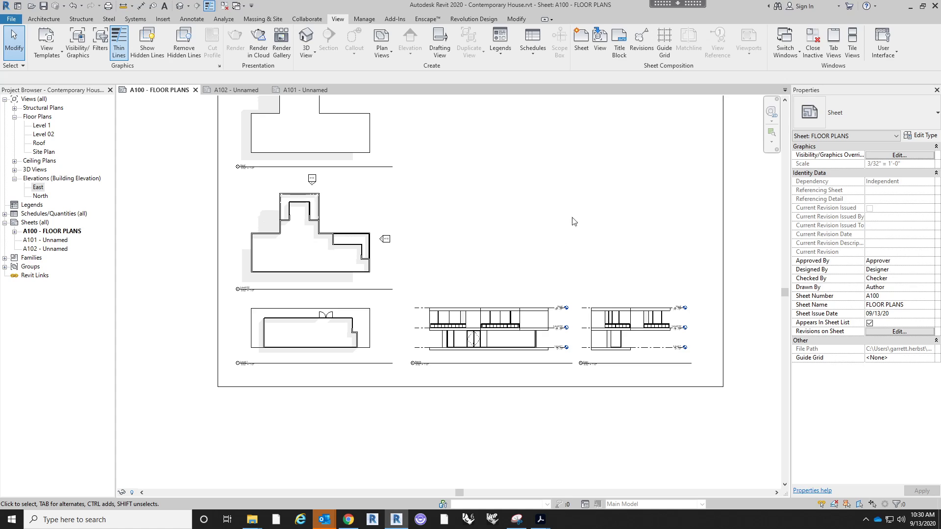
- Set the model display style to Shaded in the Architectural Elevation template of the North elevation
scroll(572, 219, "down", 4)
middle_click_drag(581, 241, 574, 281)
scroll(539, 273, "up", 2)
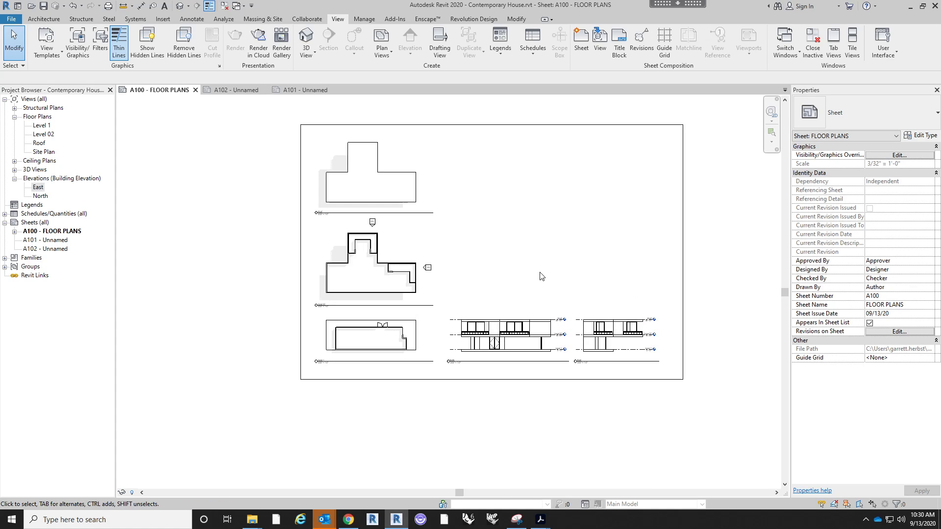
scroll(539, 351, "up", 3)
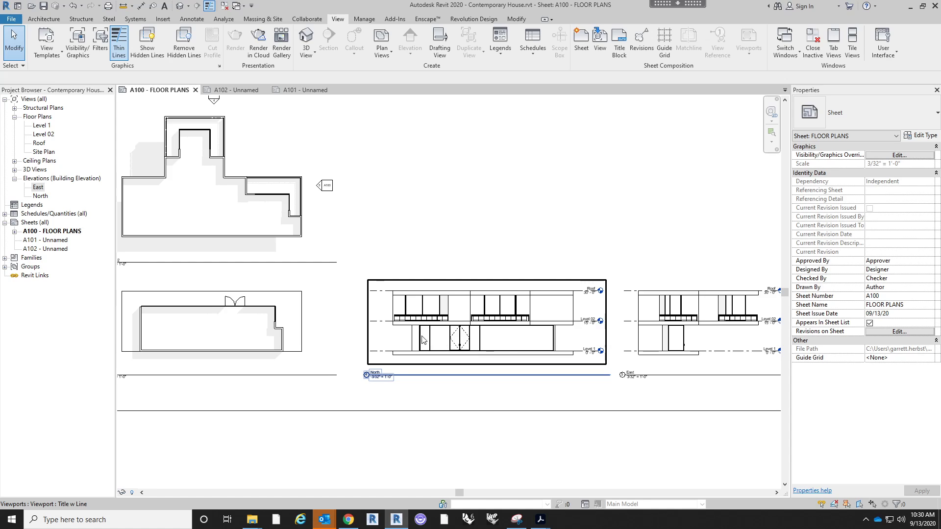
middle_click_drag(423, 340, 363, 303)
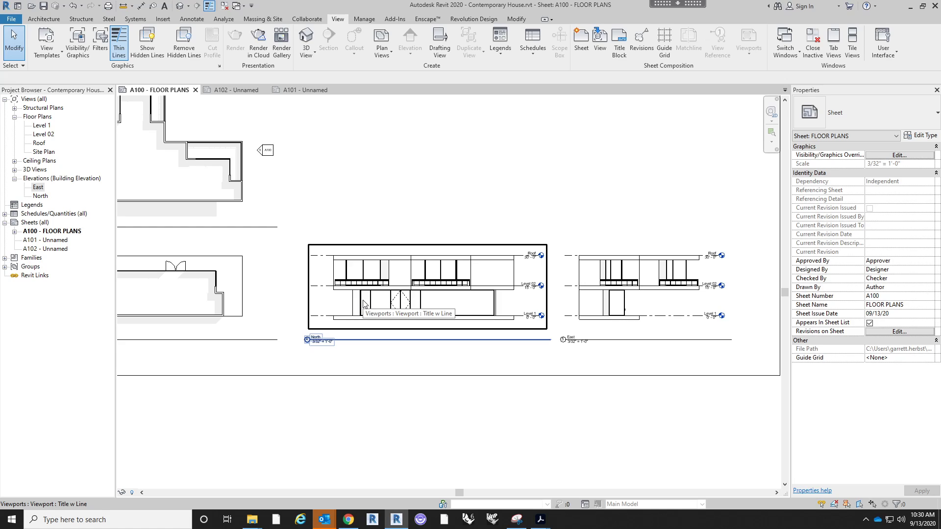
left_click(364, 304)
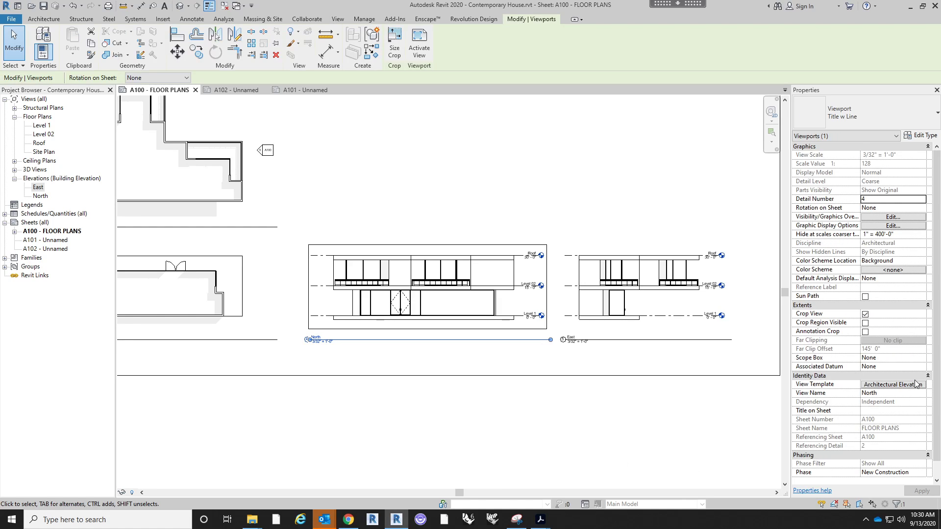
left_click(905, 384)
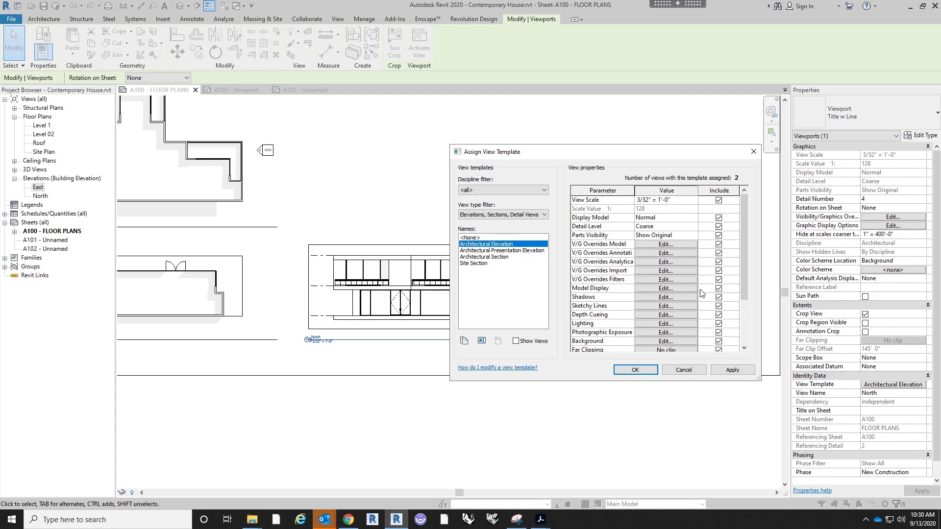
left_click(659, 289)
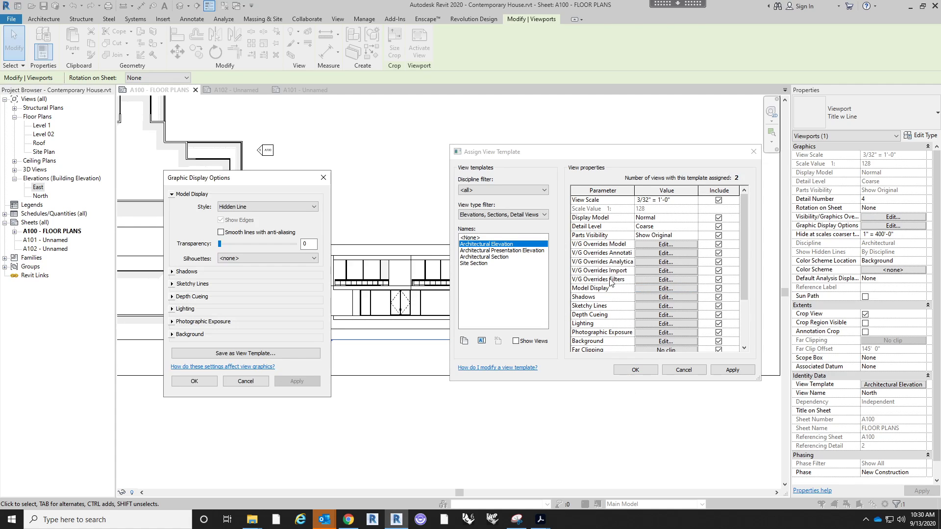
left_click(259, 206)
left_click(250, 232)
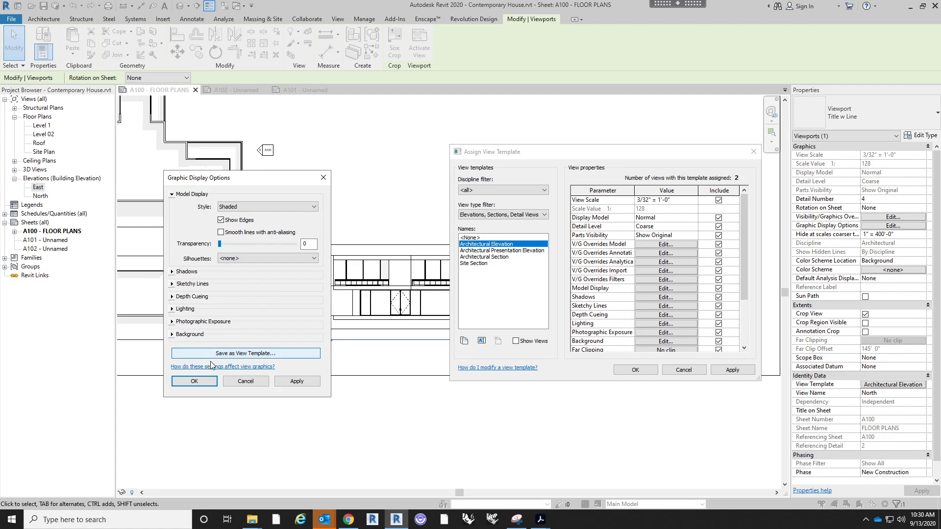
left_click(194, 381)
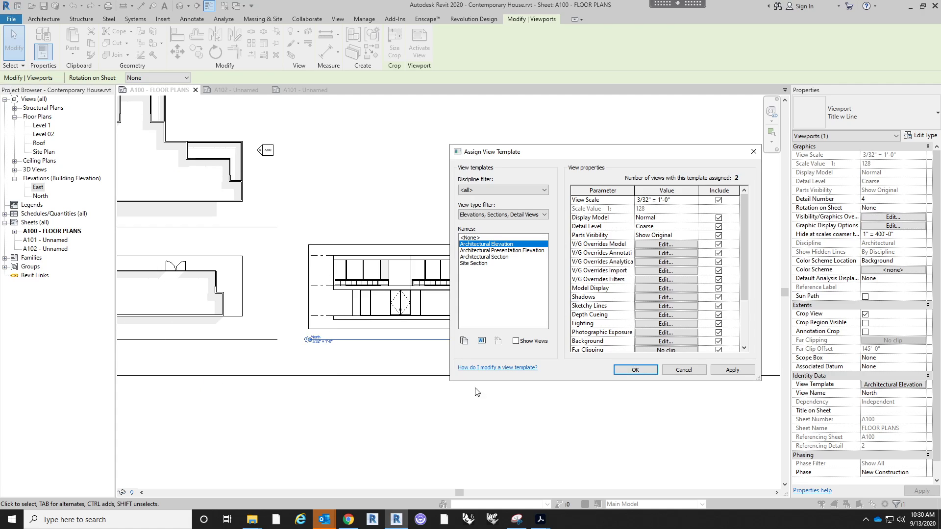
- Enable cast and ambient shadows in the Architectural Elevation template with a shadow intensity of 20, and apply the template changes
left_click(661, 297)
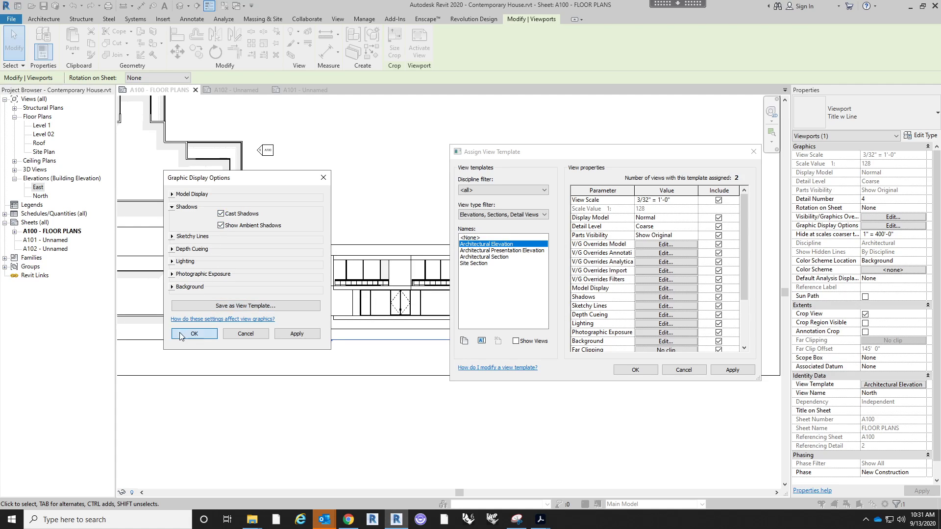
left_click(195, 334)
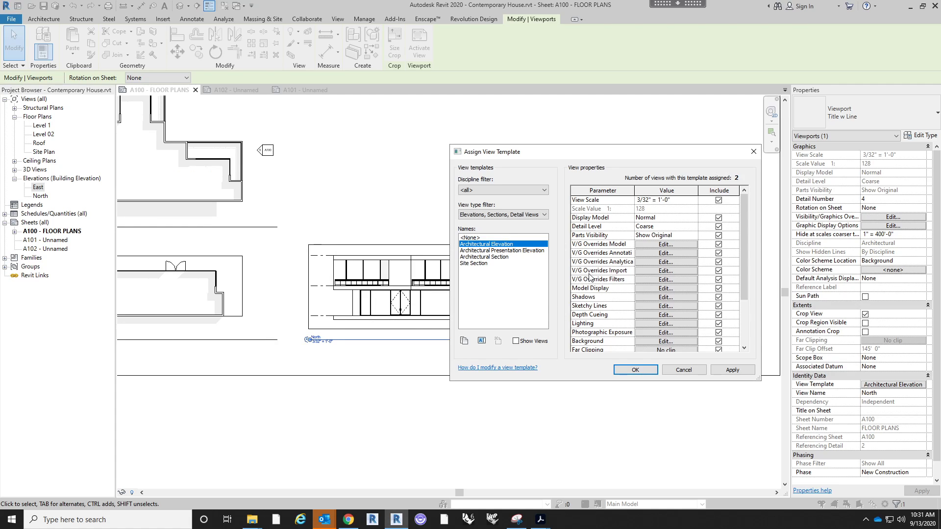
left_click(649, 325)
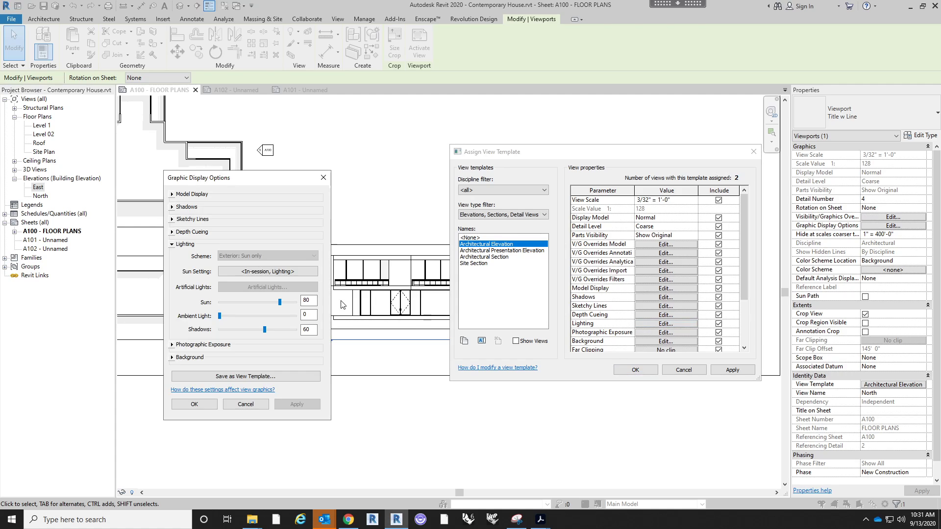
left_click(226, 331)
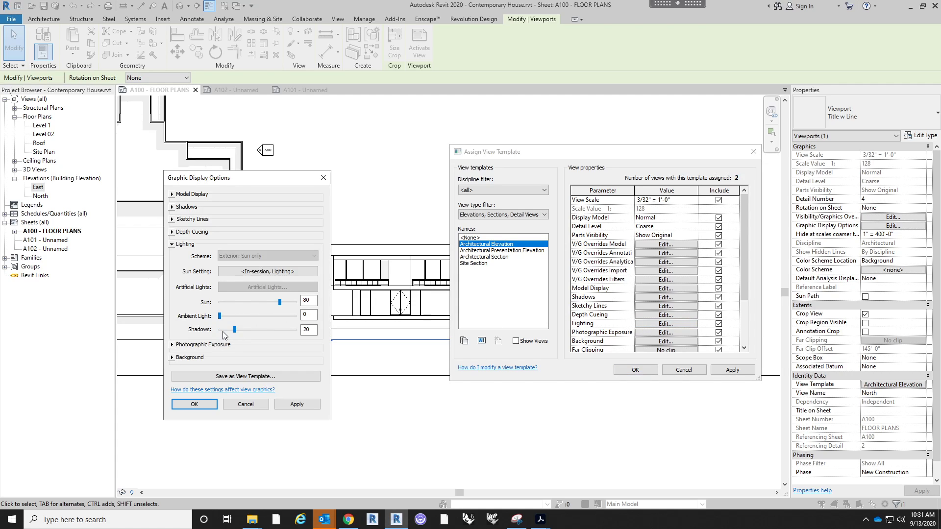
left_click(195, 405)
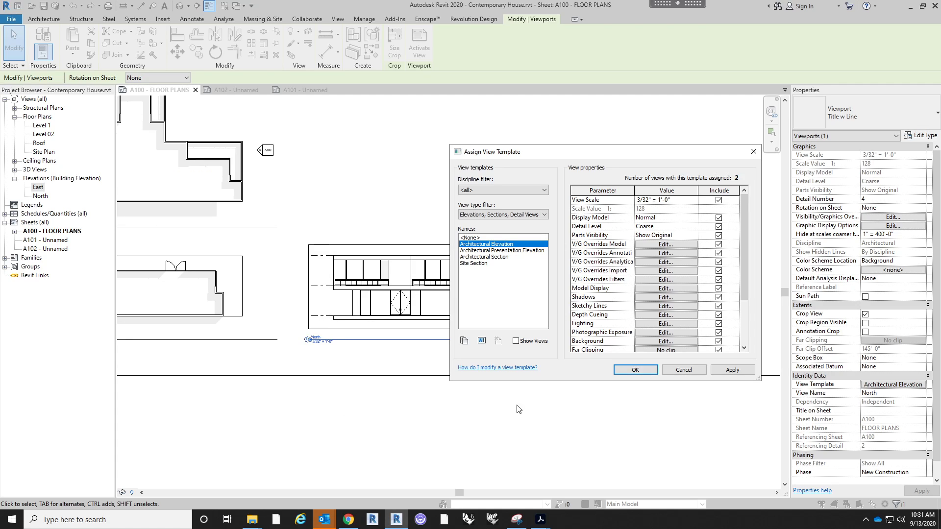
left_click(637, 369)
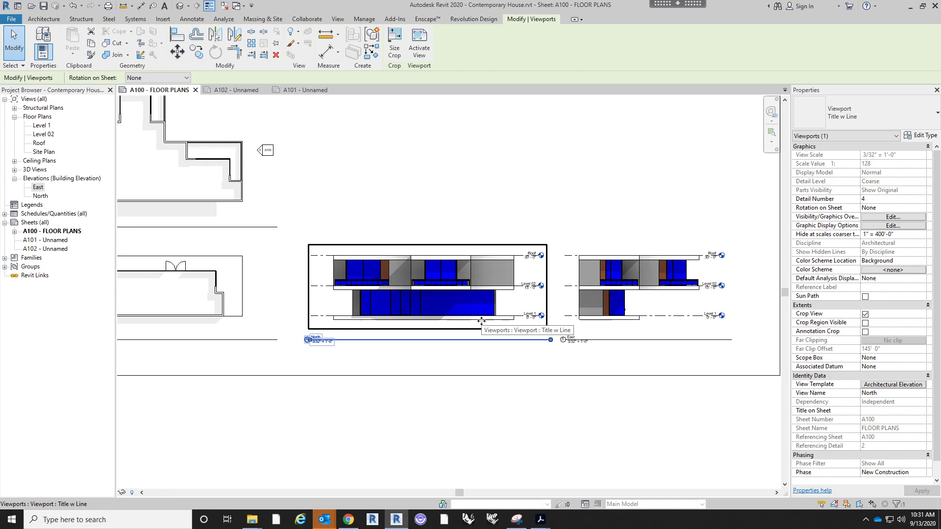
- Activate the North elevation's view on the sheet for editing
scroll(422, 309, "up", 2)
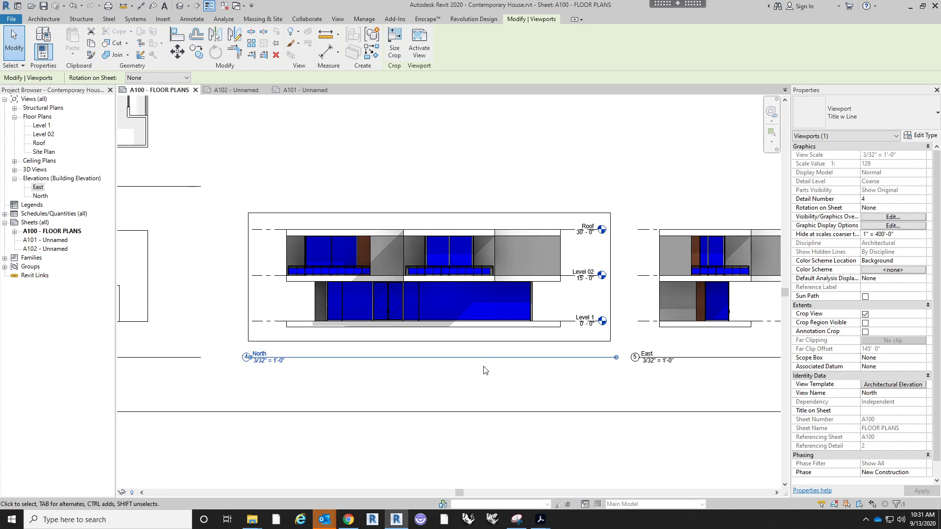
double_click(487, 327)
scroll(487, 301, "up", 3)
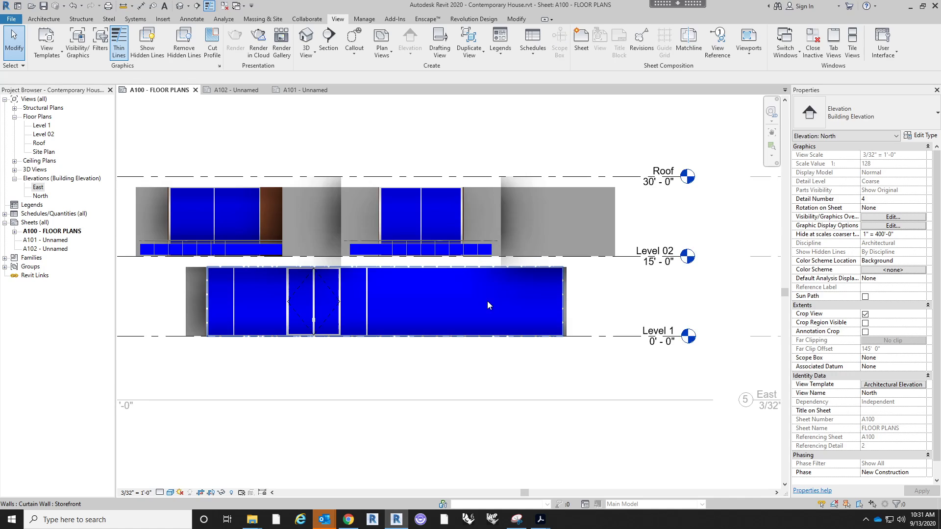
middle_click_drag(618, 318, 622, 330)
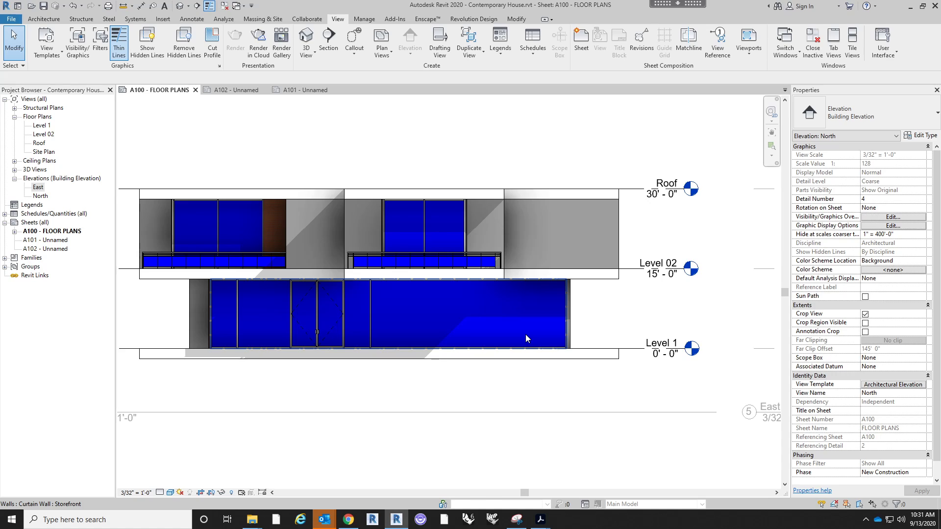
- Select the large glazed curtain panel of the Level 1 storefront to check its properties, and clear the selection
key("Tab")
key("Tab")
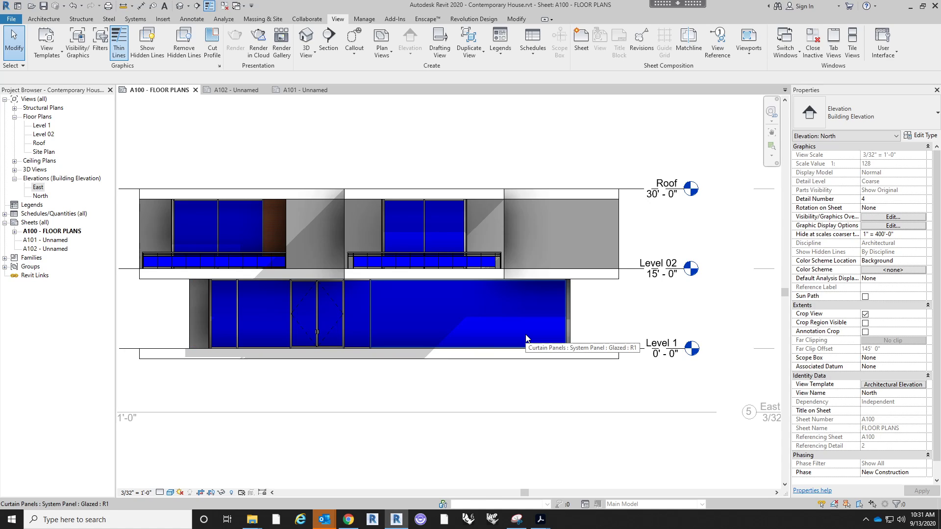
left_click(526, 335)
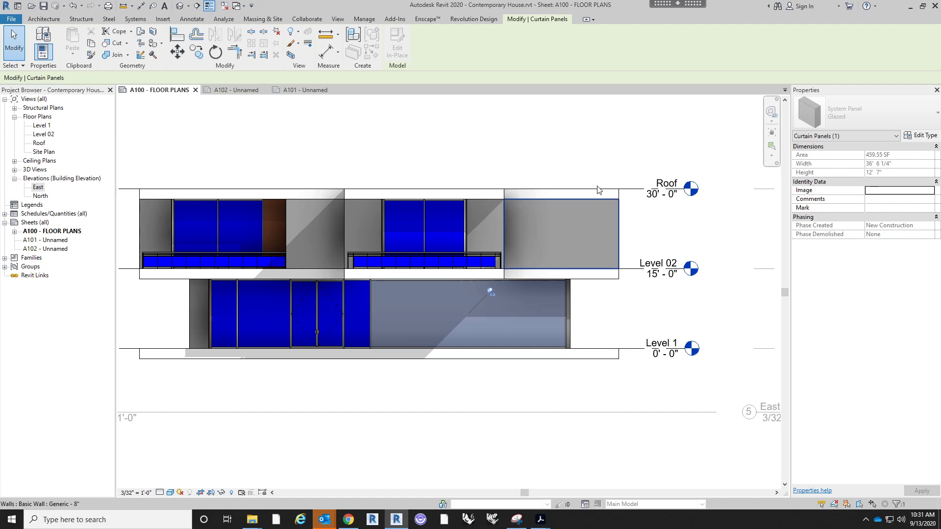
key("Escape")
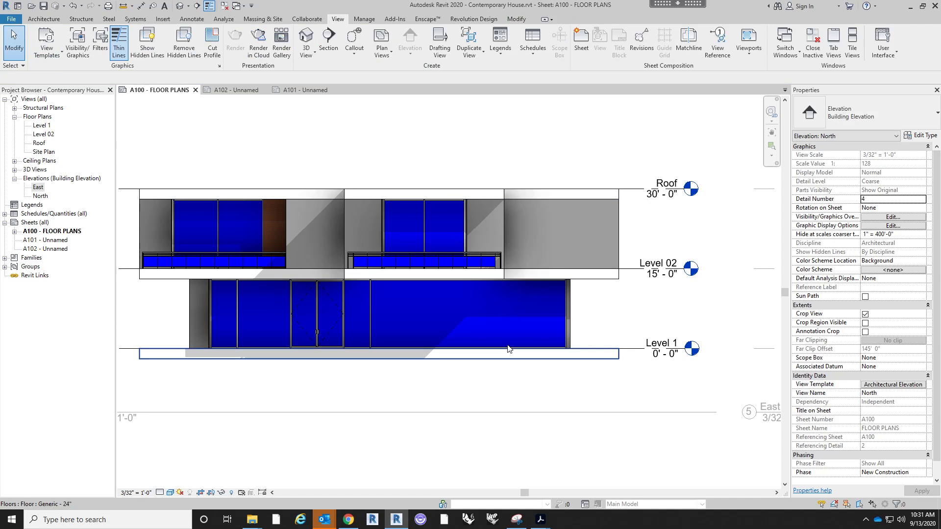
- Open the Glass material of the large storefront panel's Glazed type and bring up its shading colour for editing
key("Tab")
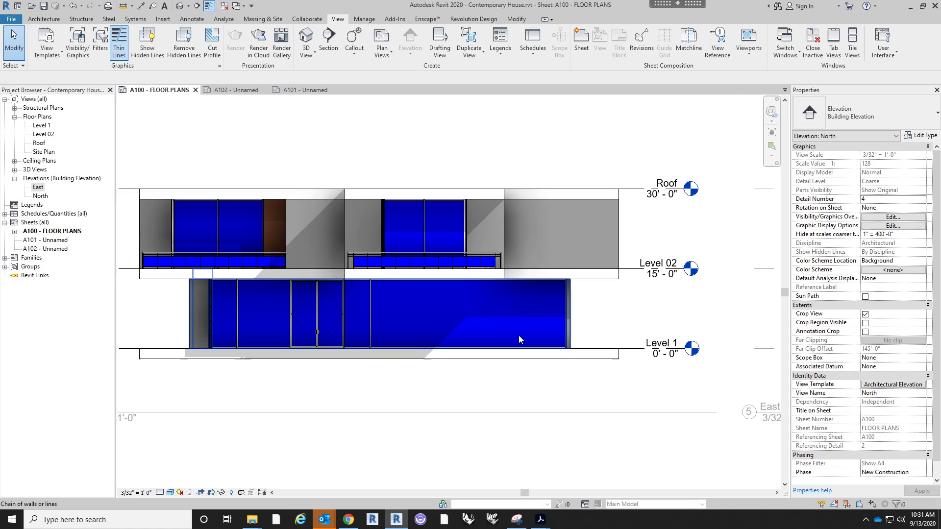
scroll(519, 338, "up", 4)
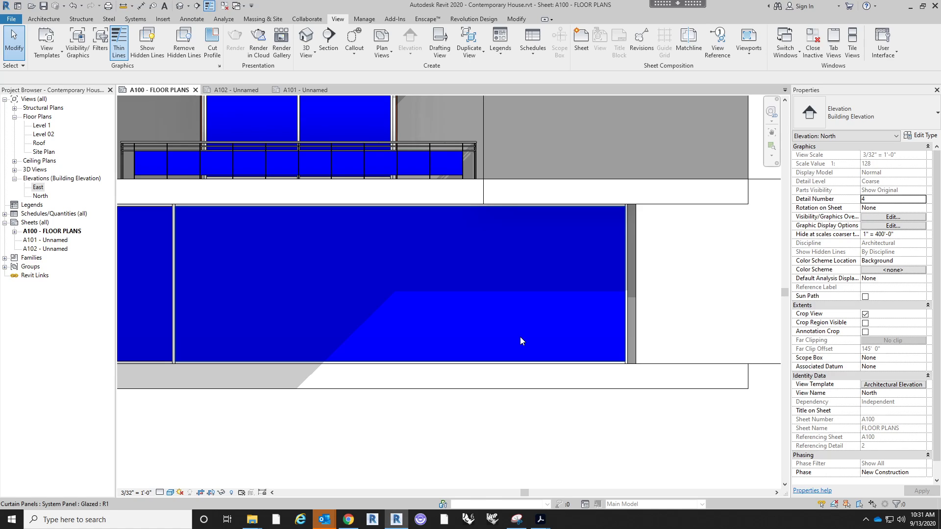
left_click(519, 336)
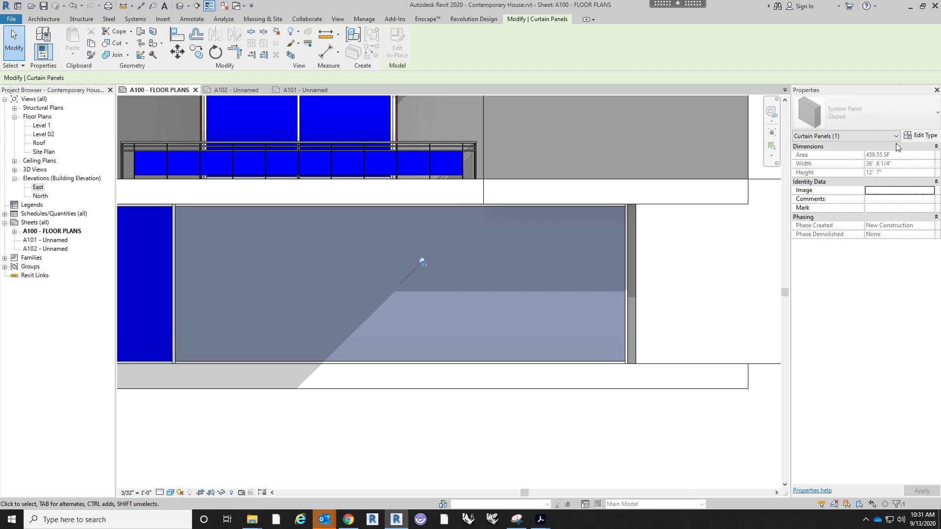
left_click(921, 136)
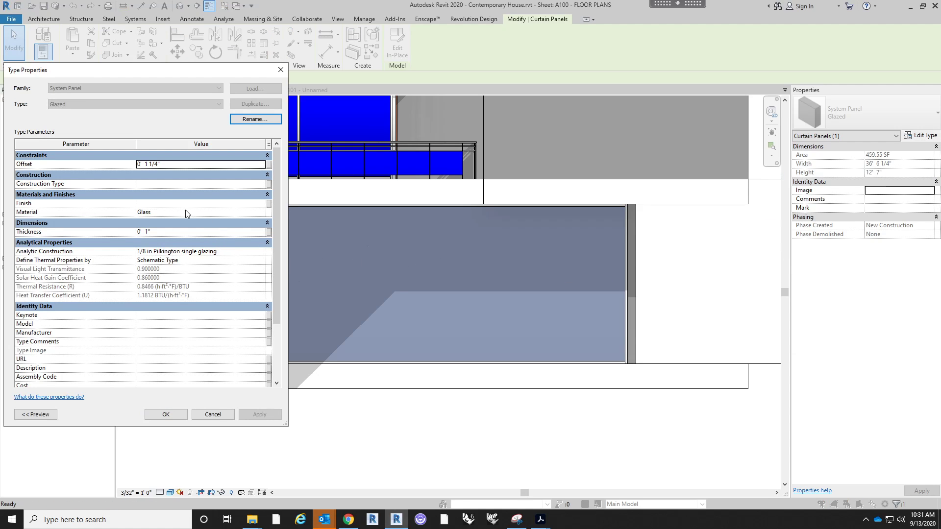
left_click_drag(155, 70, 519, 77)
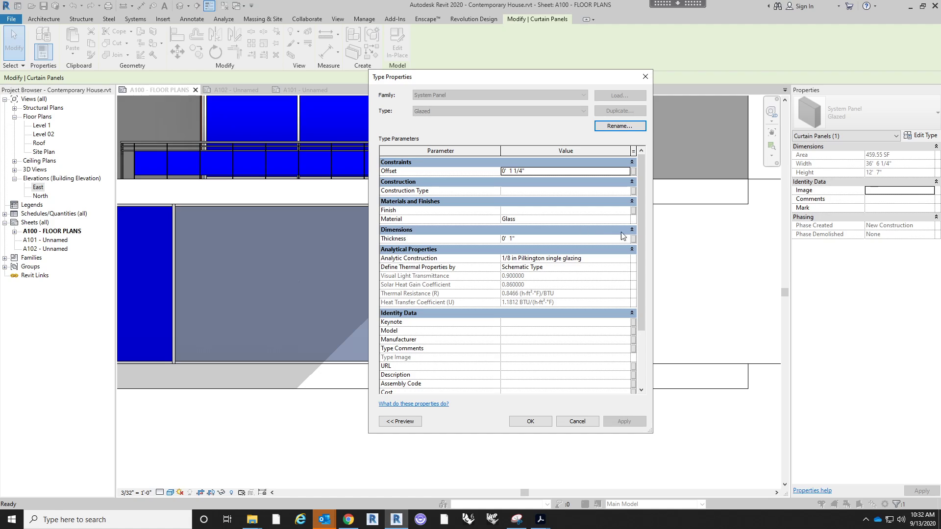
left_click(540, 219)
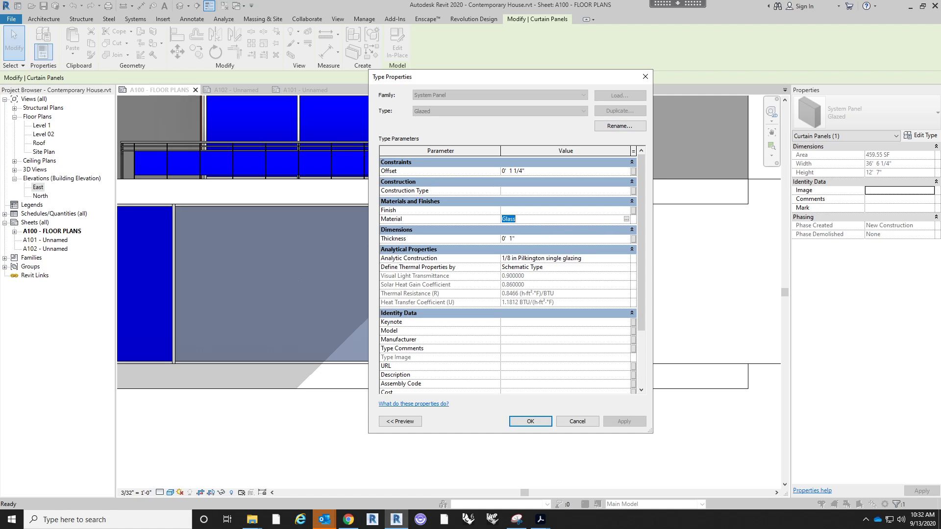
left_click(626, 219)
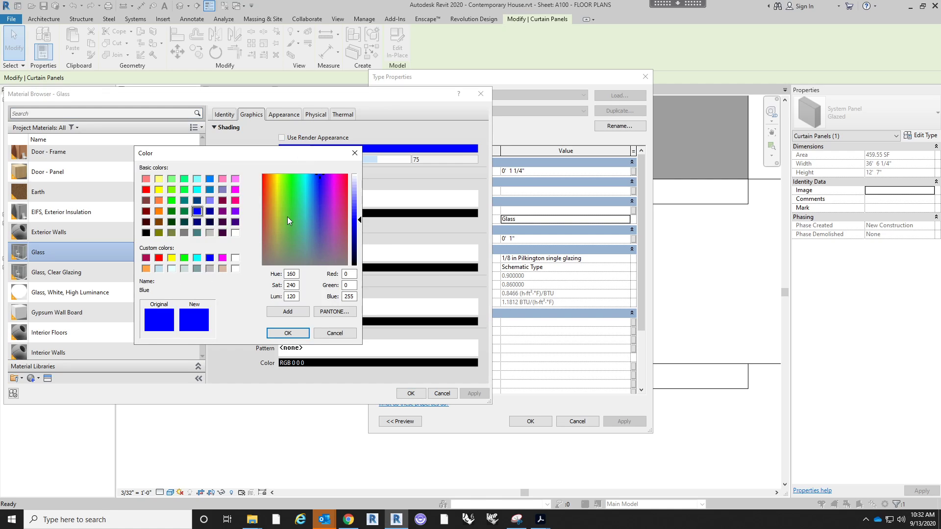
- Set the Glass material's shading colour to pale blue RGB 213 230 234, accept the type changes, and deselect the panel
left_click_drag(304, 183, 308, 237)
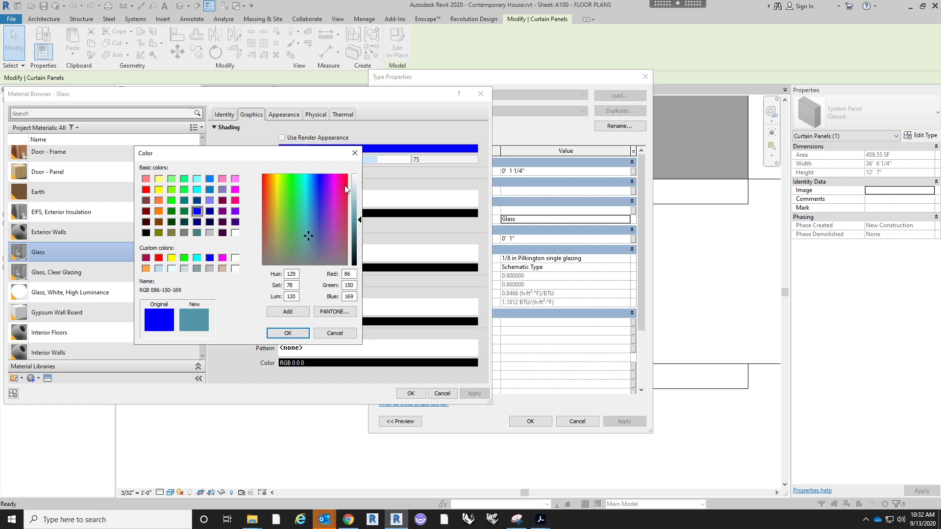
left_click_drag(356, 182, 359, 188)
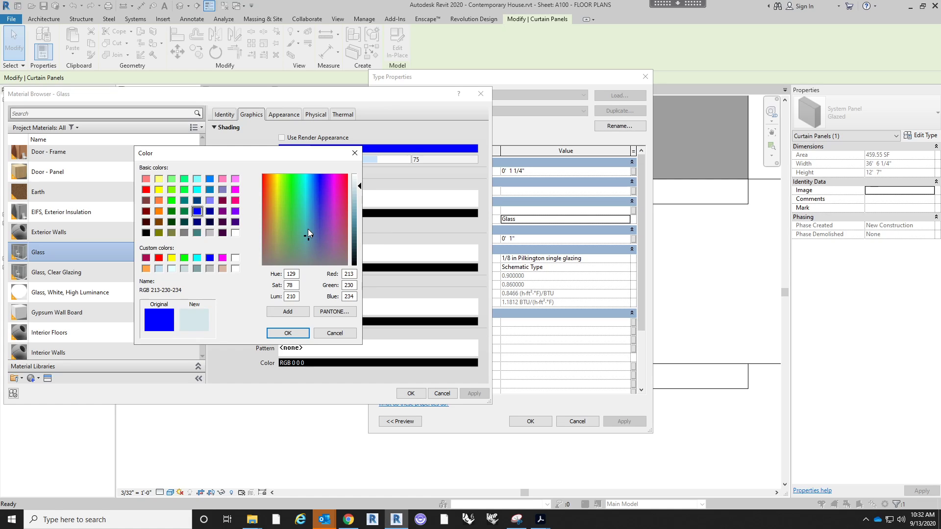
left_click(302, 333)
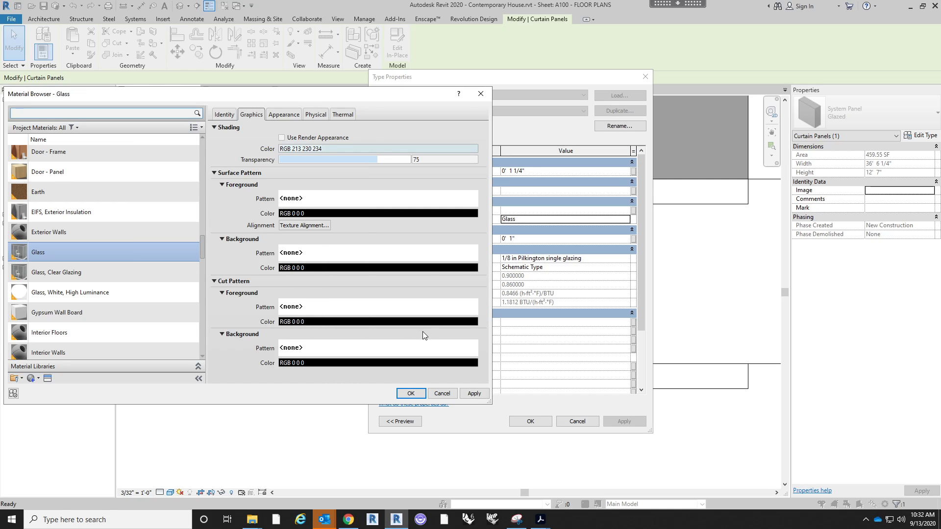
left_click(412, 395)
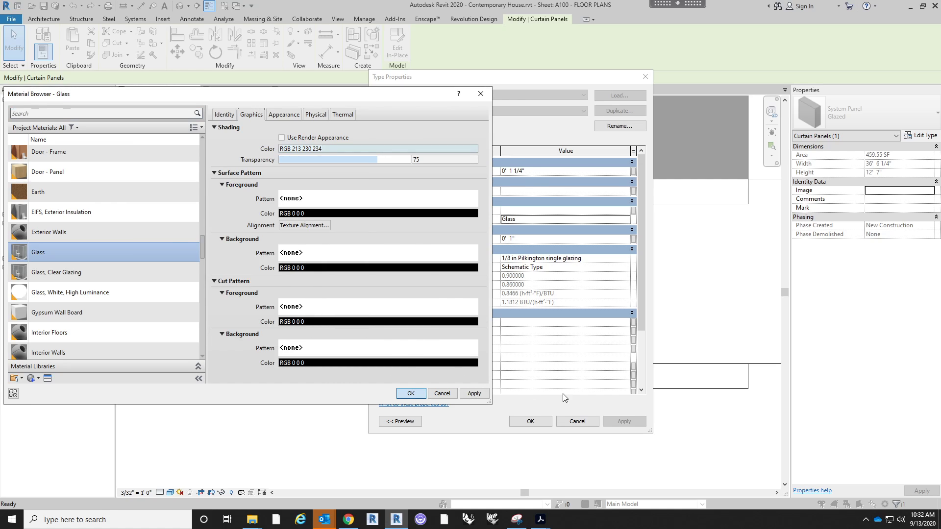
left_click(529, 425)
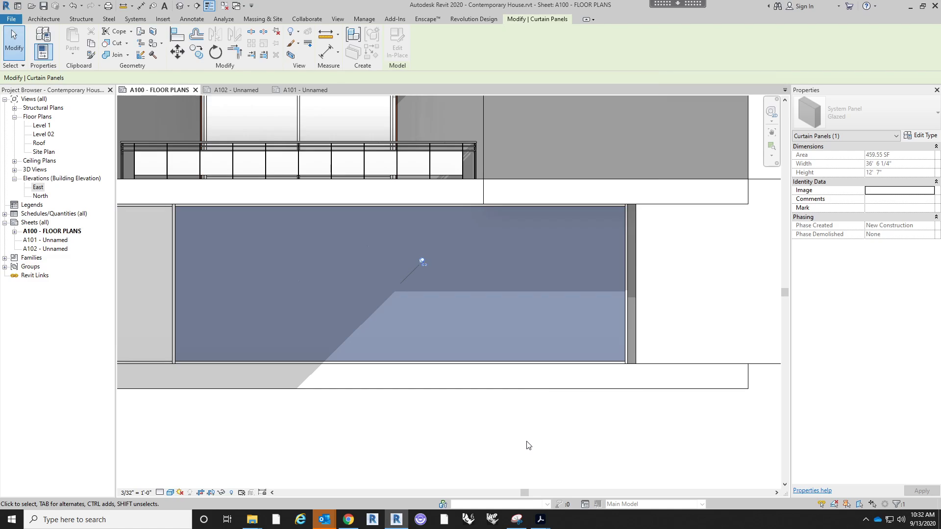
left_click(525, 440)
scroll(529, 421, "down", 1)
scroll(530, 425, "down", 2)
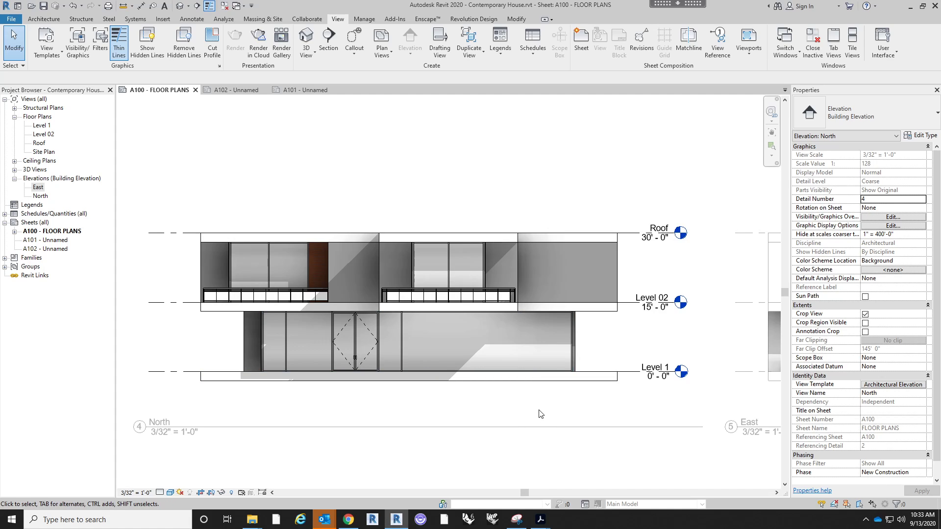
middle_click_drag(543, 410, 556, 392)
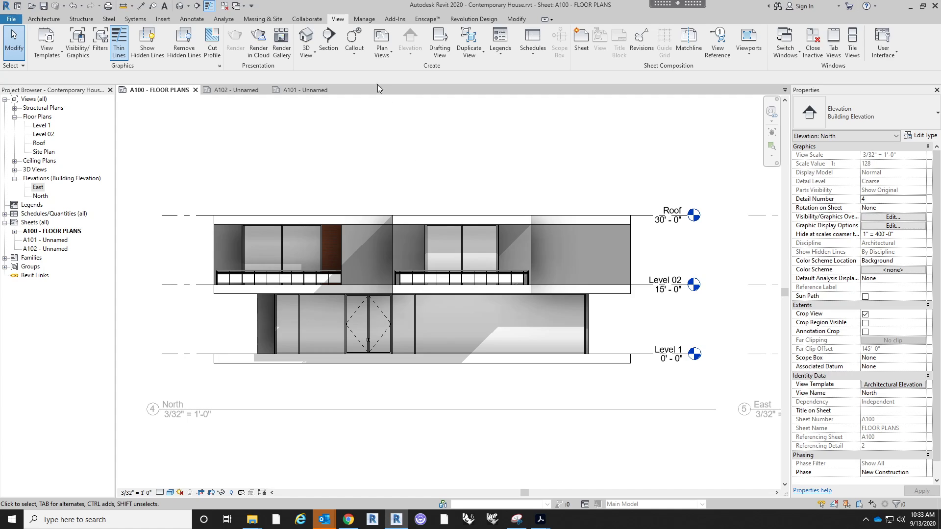
- Change the Glass material's shading colour to RGB 180 203 207 in the project's materials
left_click(364, 20)
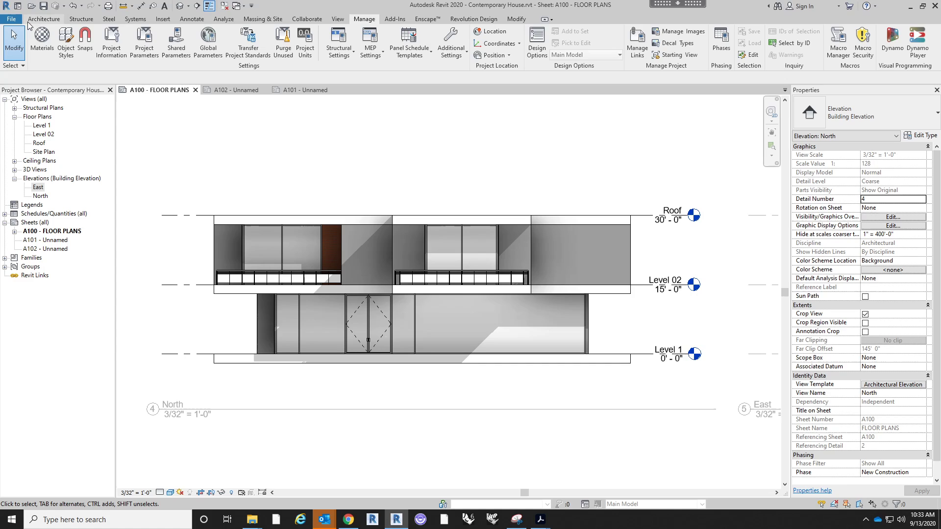
left_click(48, 46)
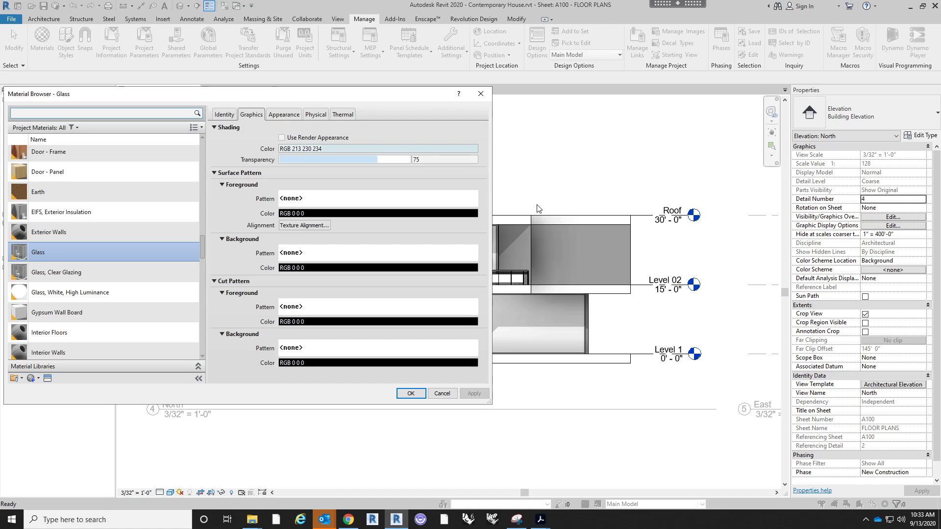
left_click(413, 148)
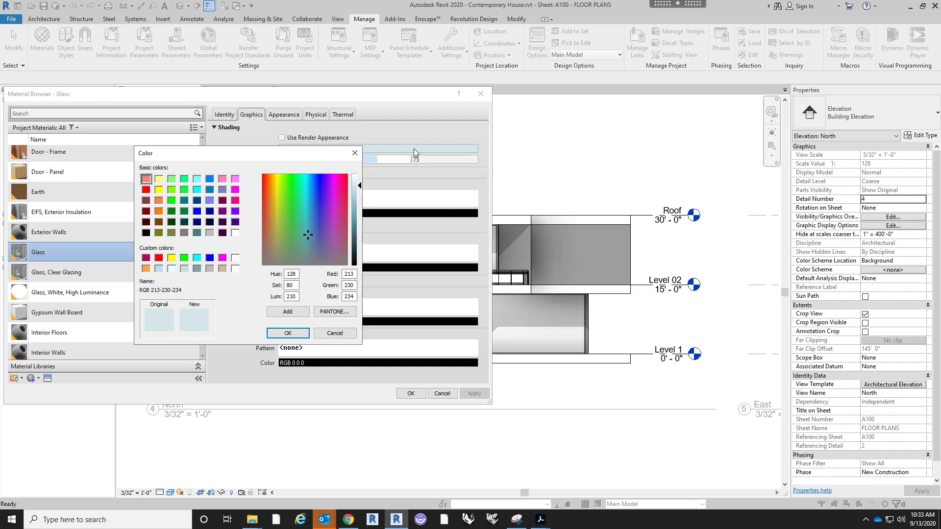
left_click(355, 196)
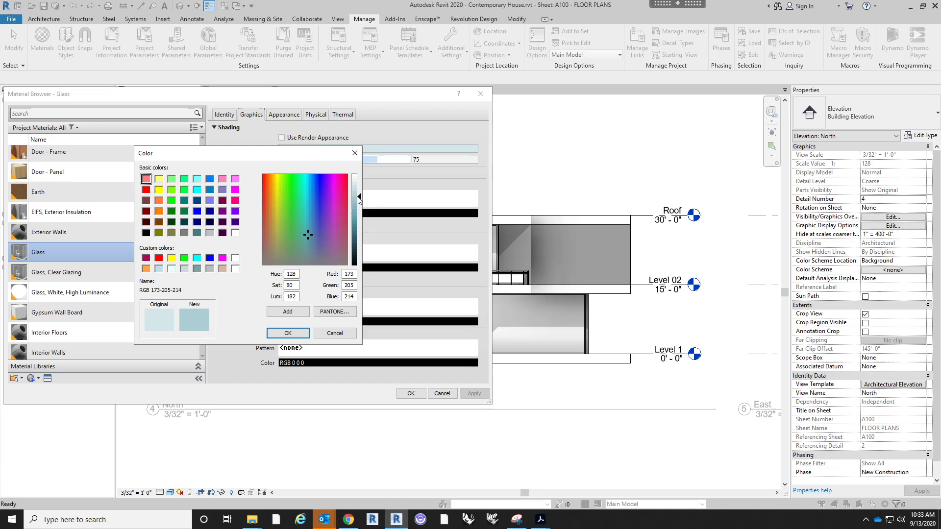
left_click(303, 246)
left_click_drag(306, 244, 307, 245)
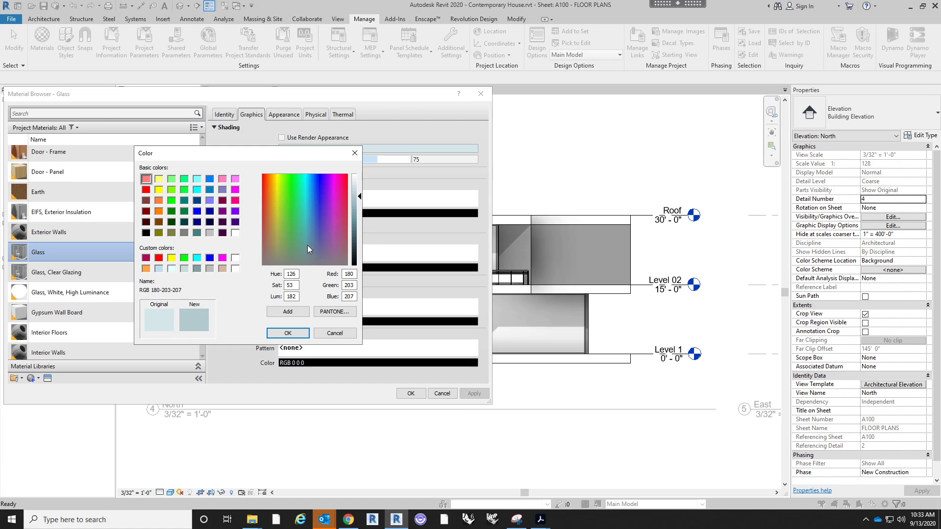
left_click(288, 333)
left_click(410, 394)
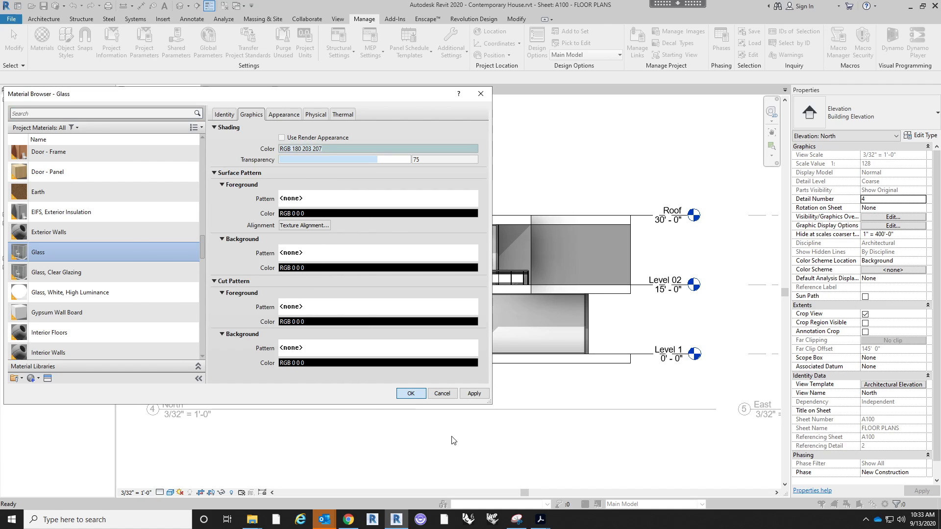
- Deactivate the North elevation's view and return to editing sheet A100
scroll(462, 414, "down", 2)
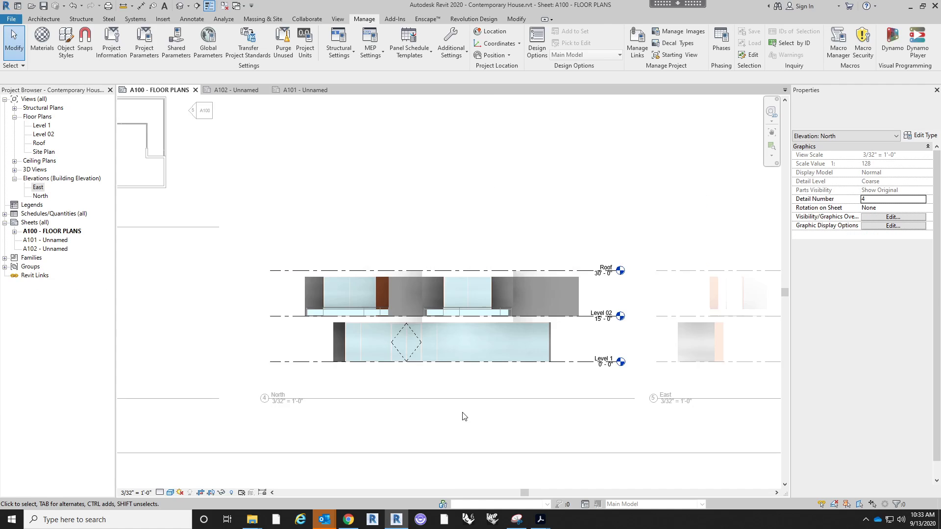
middle_click_drag(424, 423, 434, 402)
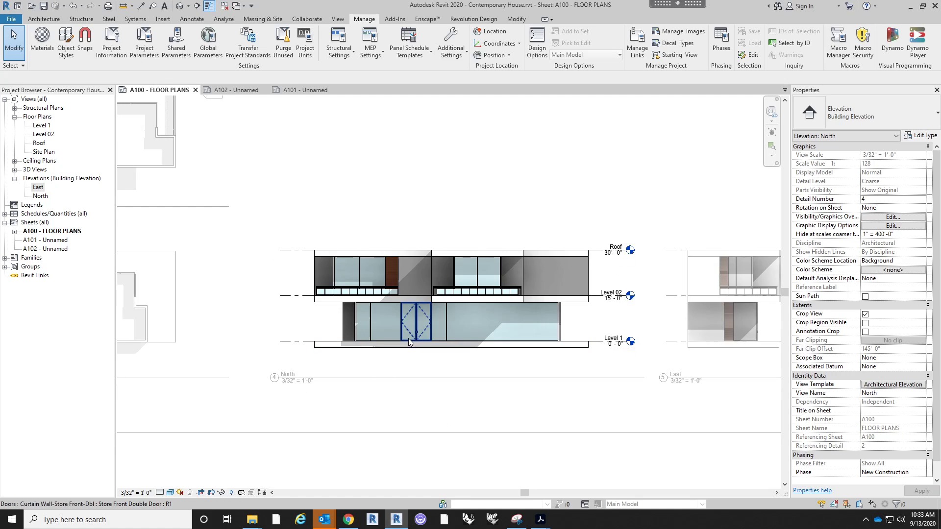
scroll(408, 382, "down", 3)
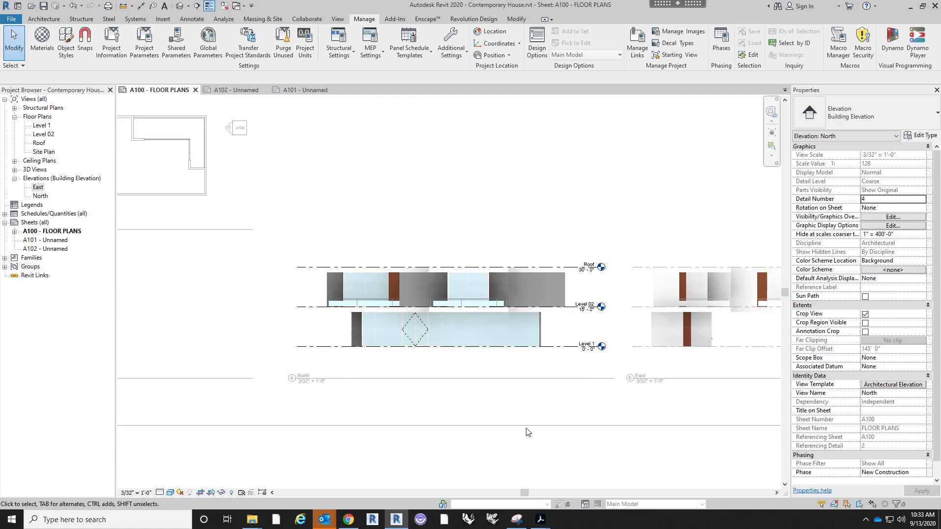
double_click(540, 443)
middle_click_drag(556, 429, 556, 430)
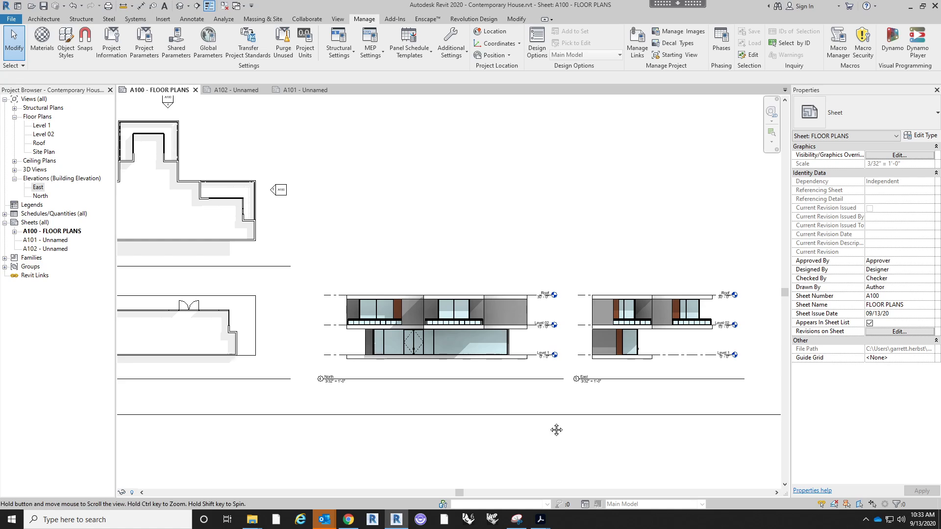
- Open the Architectural Elevation view template assigned to the North elevation viewport
scroll(418, 294, "up", 2)
left_click(414, 328)
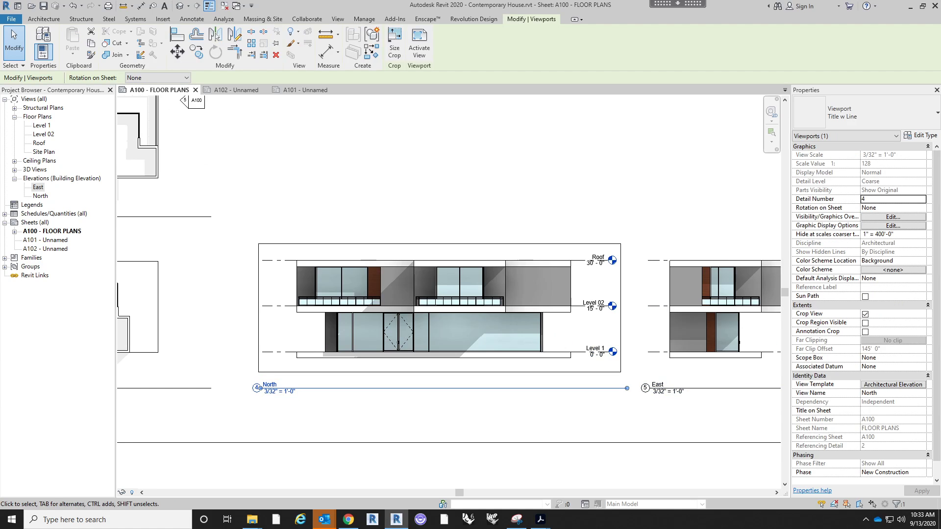
left_click(912, 384)
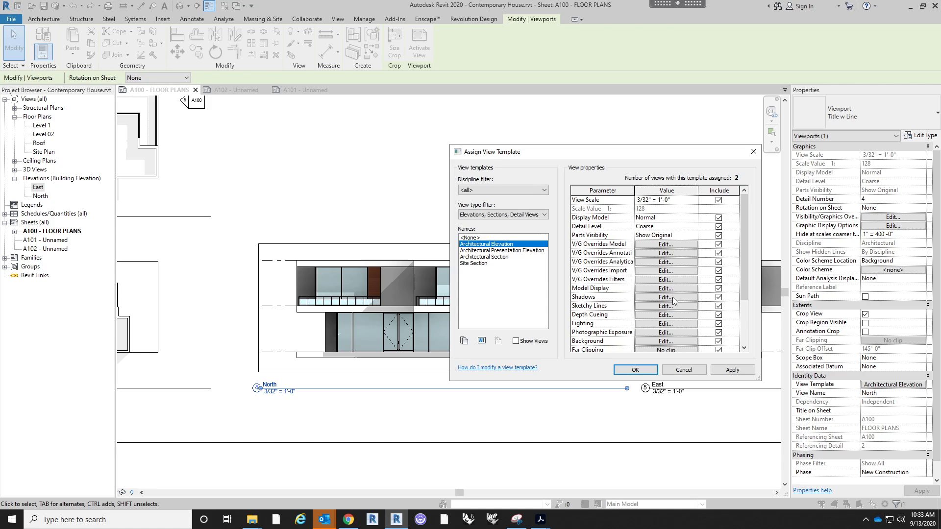
left_click(668, 297)
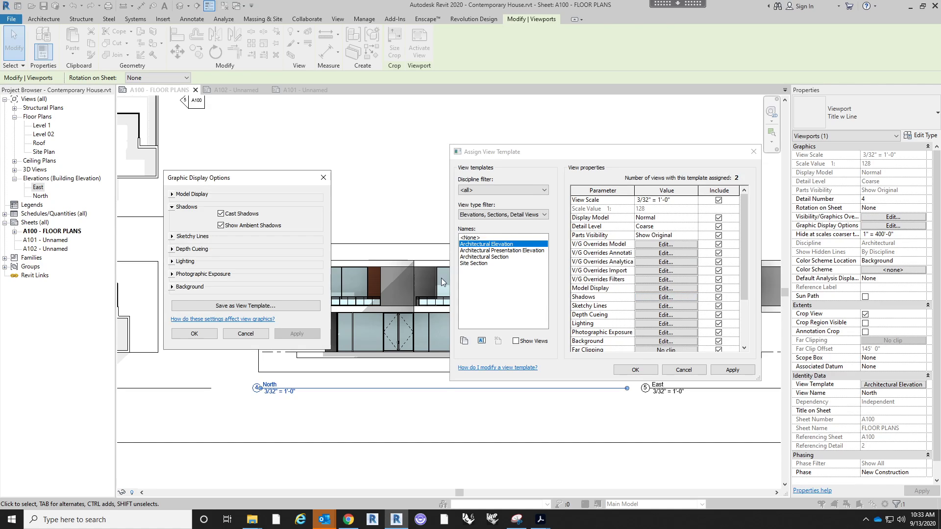
left_click(172, 262)
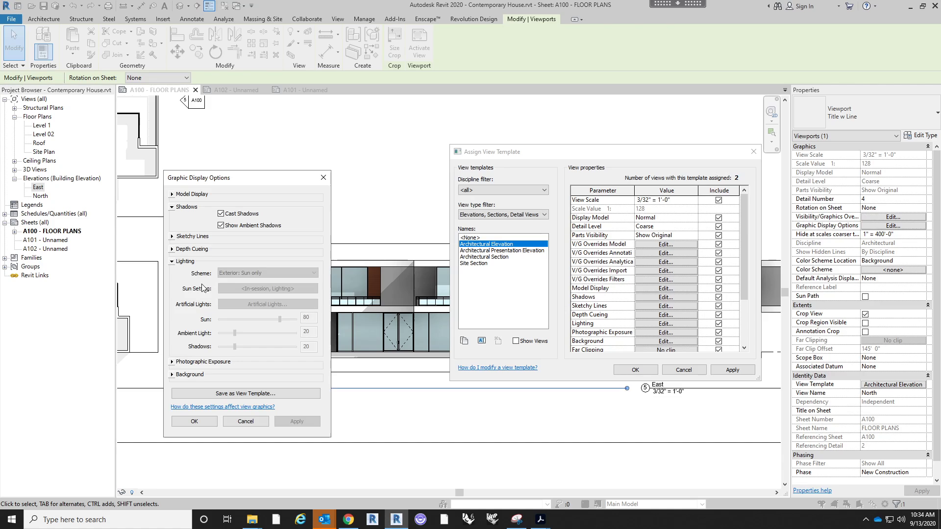
left_click(324, 177)
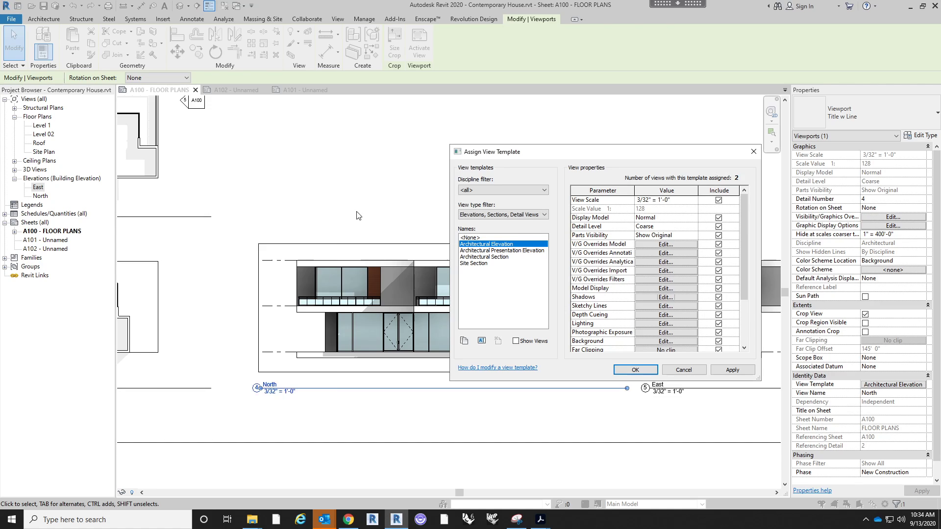
- Set the shadow intensity to 12 in the Architectural Elevation template's Lighting settings, and accept the template changes
left_click(654, 324)
left_click(225, 328)
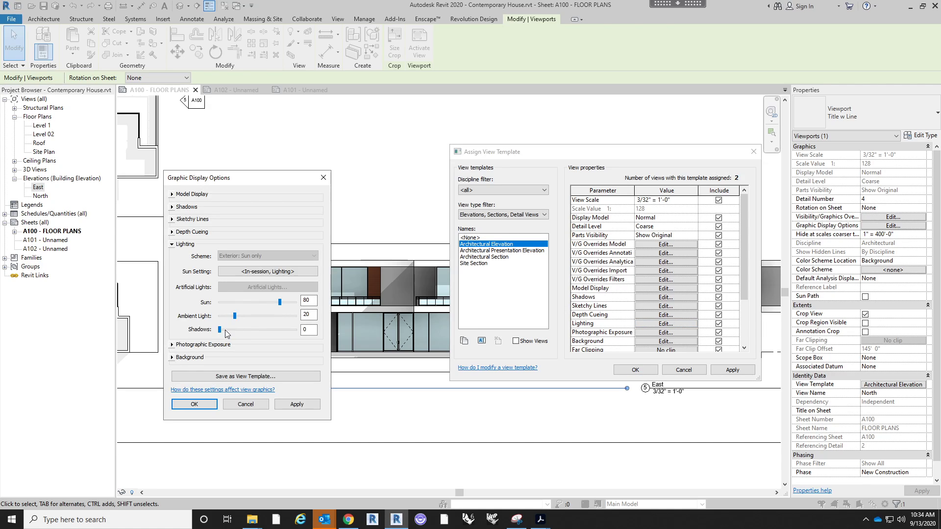
left_click(224, 330)
left_click(225, 330)
mouse_move(234, 316)
left_mouse_down()
mouse_move(207, 320)
mouse_move(230, 328)
left_mouse_up()
left_click(210, 407)
left_click(635, 370)
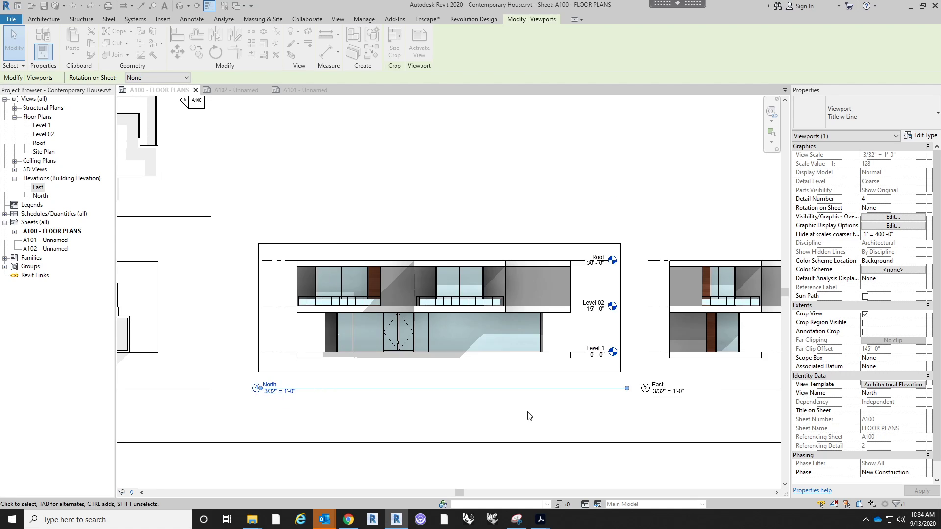
- Raise the ambient light in the Lighting settings of the North elevation's Architectural Elevation view template, and accept the template changes
scroll(491, 199, "down", 3)
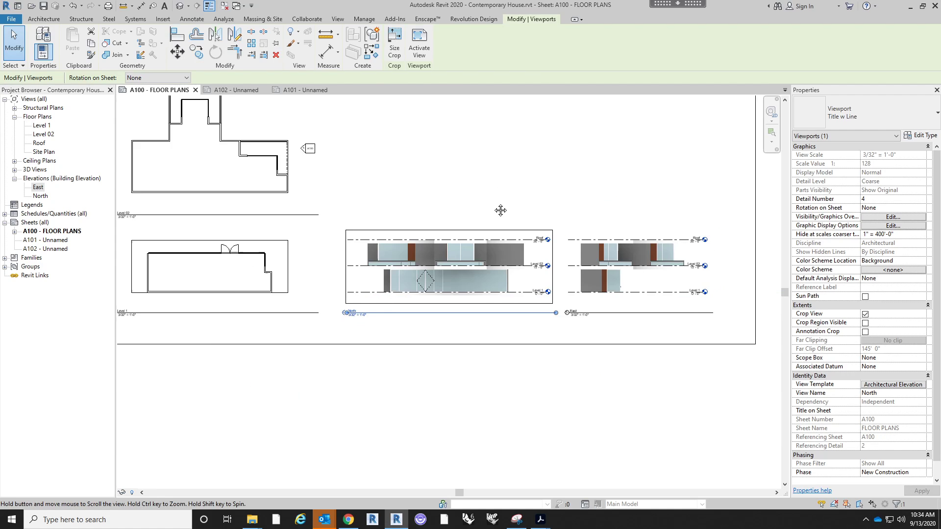
scroll(496, 211, "up", 2)
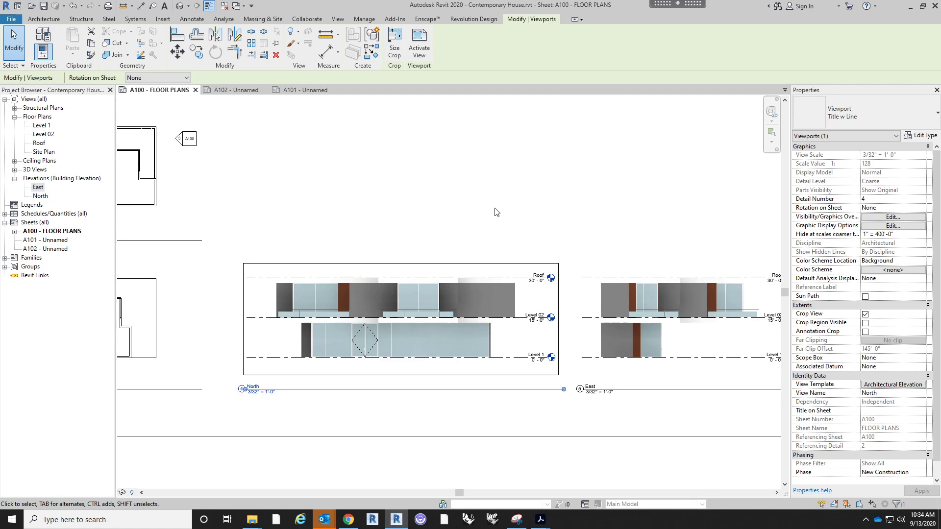
left_click(892, 385)
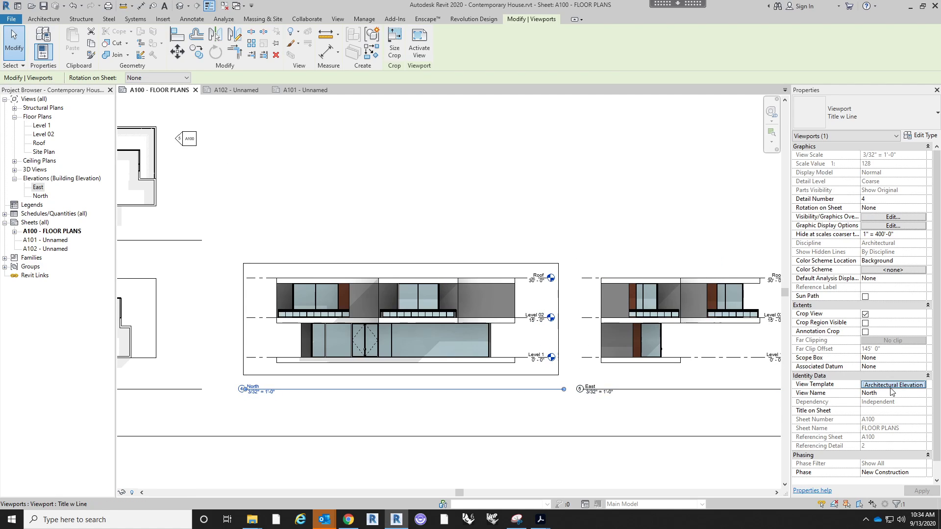
left_click(665, 323)
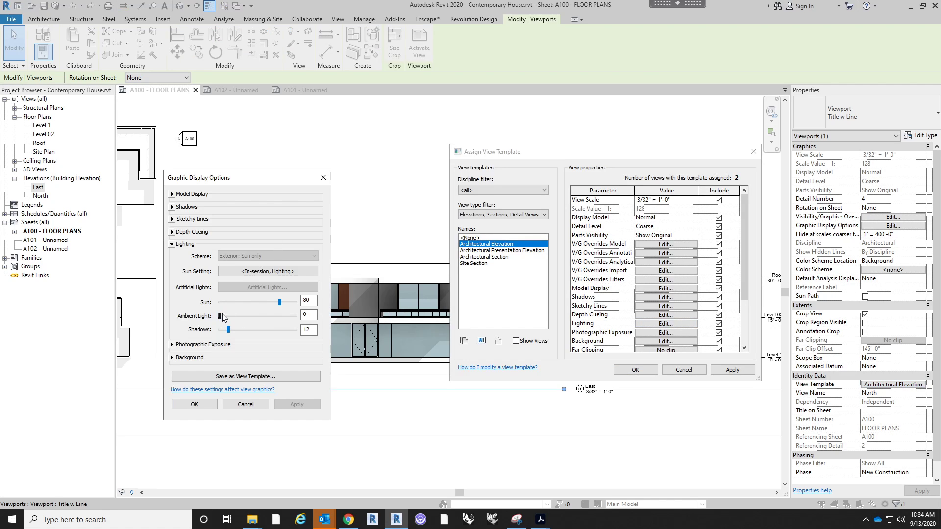
left_click_drag(219, 316, 264, 315)
left_click(194, 404)
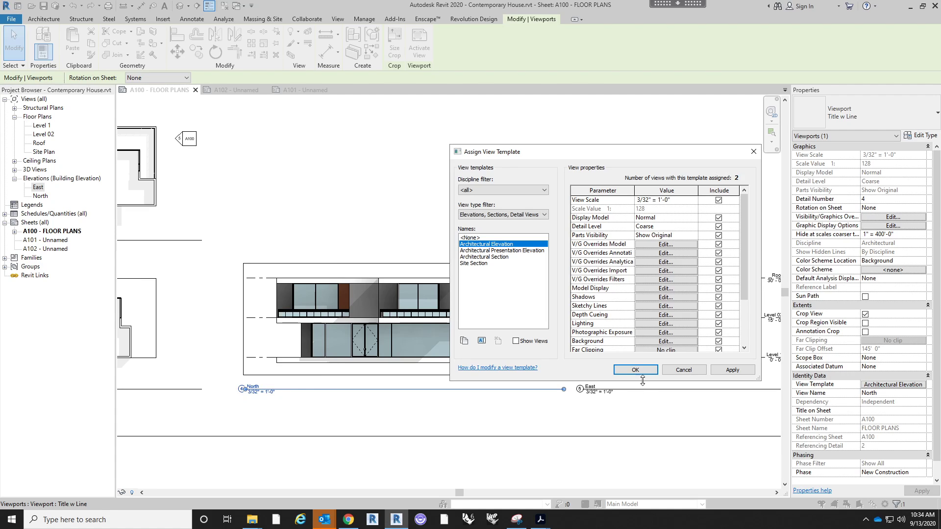
left_click(636, 370)
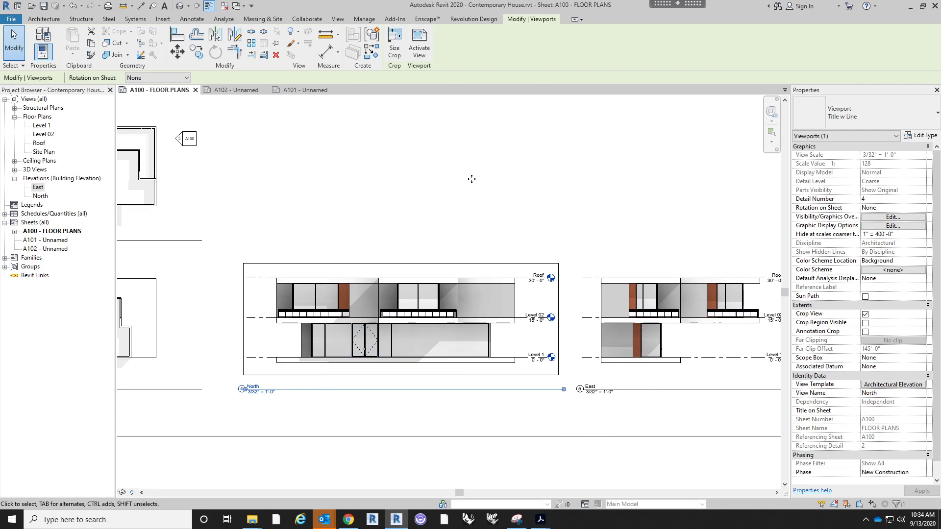
- Darken the Glass material's shading colour to RGB 126 166 173 in the project's materials
scroll(472, 179, "down", 2)
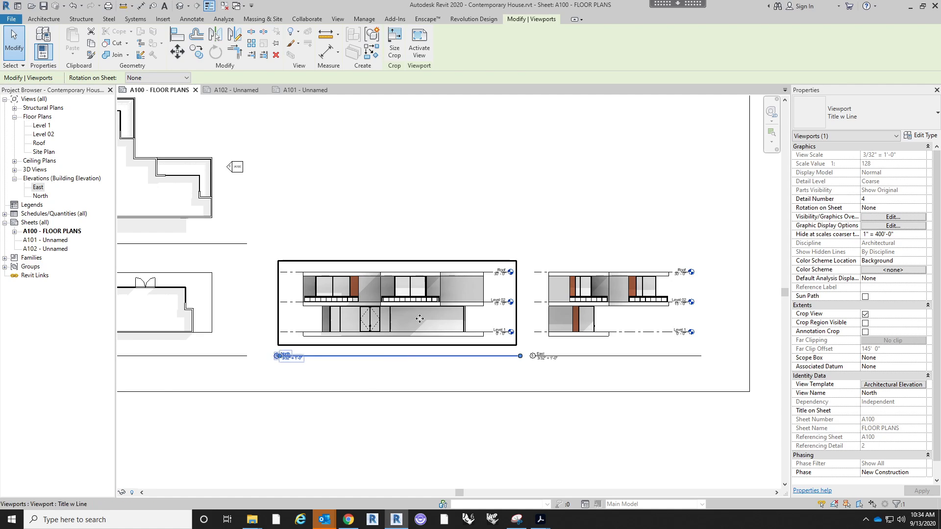
scroll(366, 369, "up", 3)
middle_click_drag(580, 402, 527, 420)
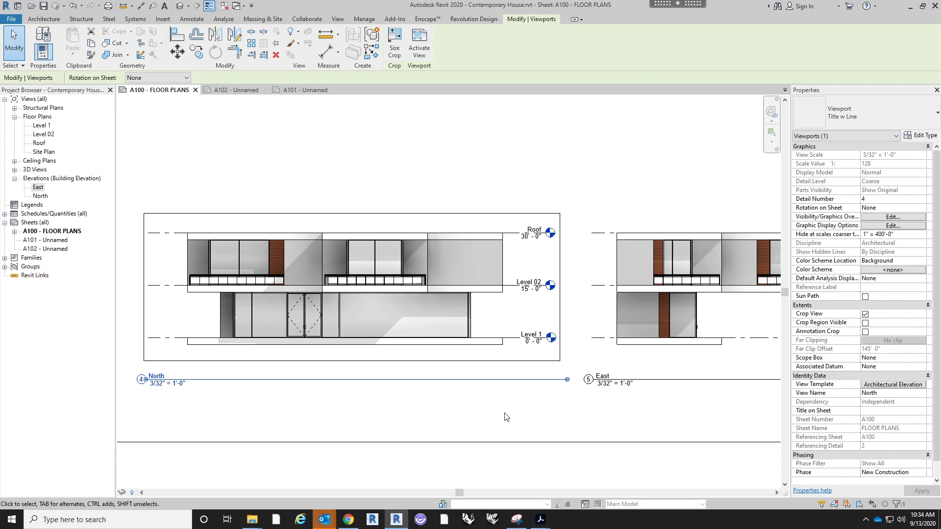
scroll(506, 417, "down", 1)
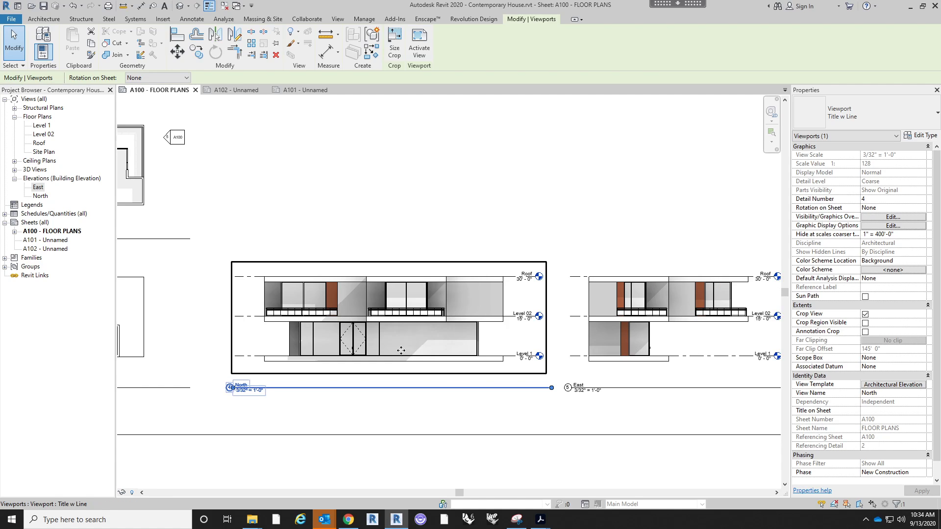
scroll(416, 338, "up", 2)
scroll(416, 338, "down", 1)
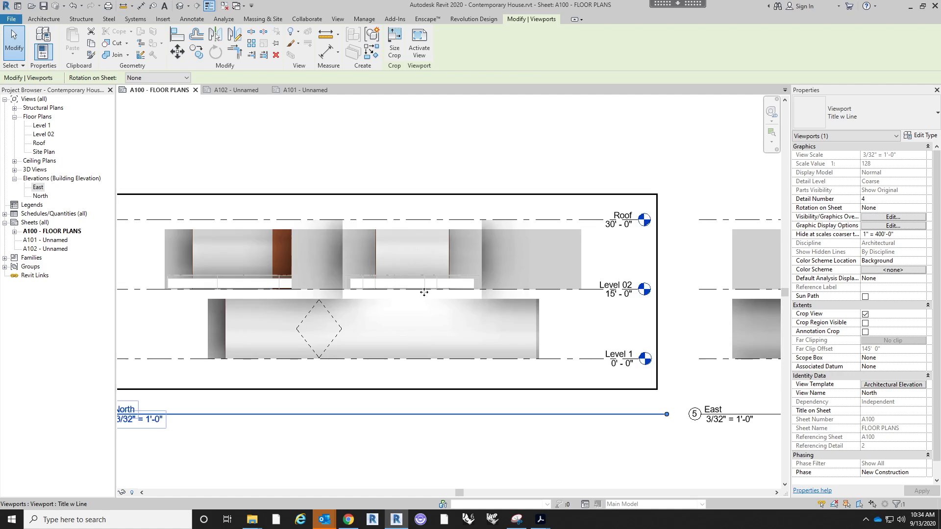
left_click(274, 182)
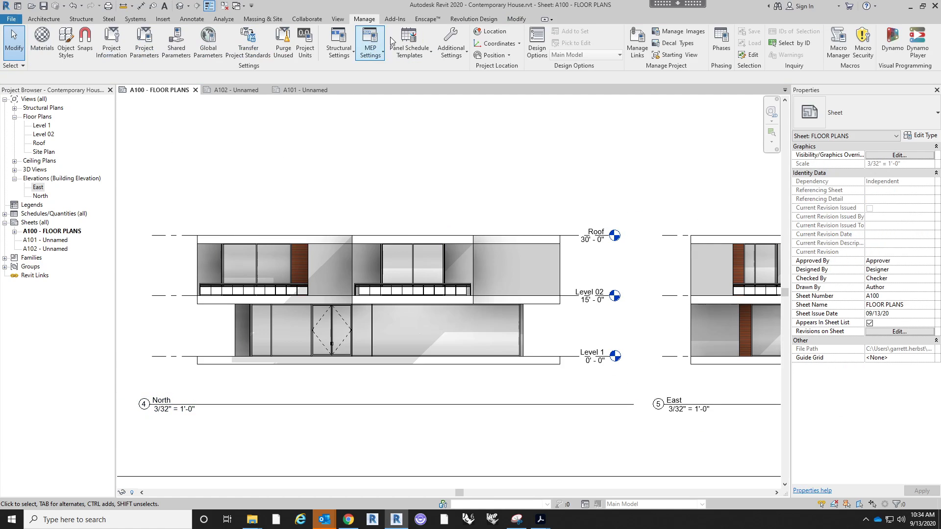
left_click(40, 48)
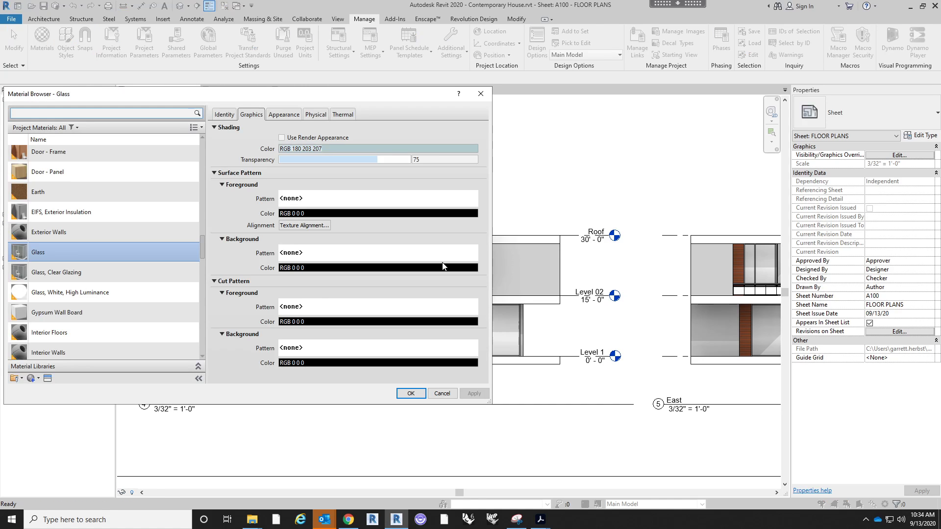
left_click(353, 150)
left_click(354, 213)
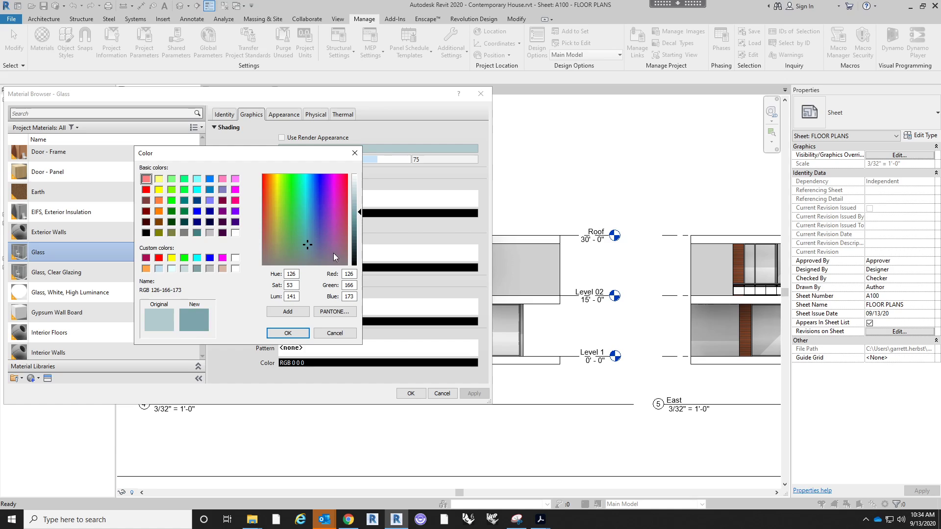
left_click(288, 334)
key("Return")
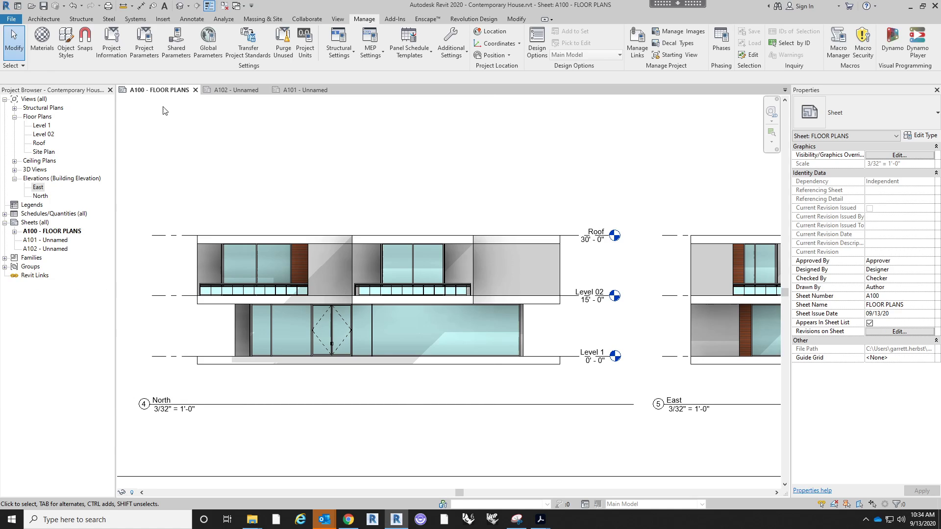
- Lighten the Glass material's shading colour to RGB 160 189 194 and accept the material change
left_click(43, 42)
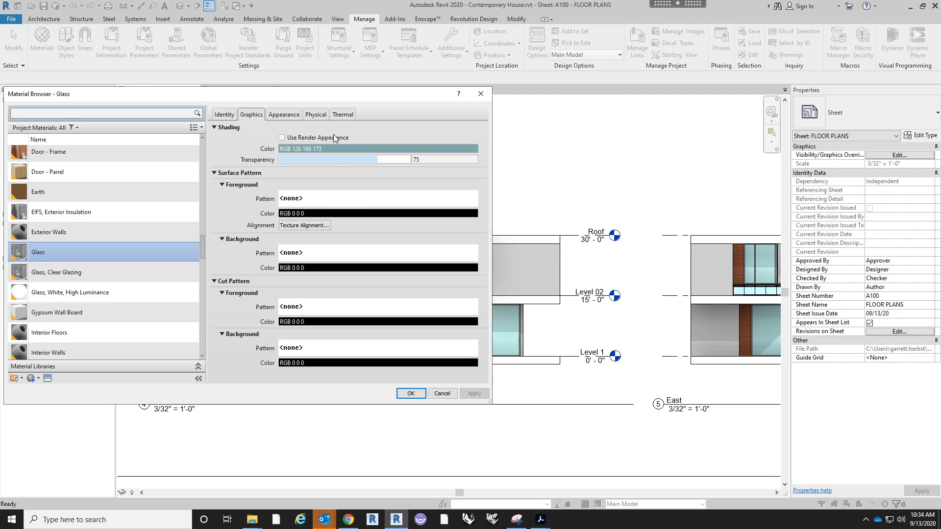
left_click(325, 149)
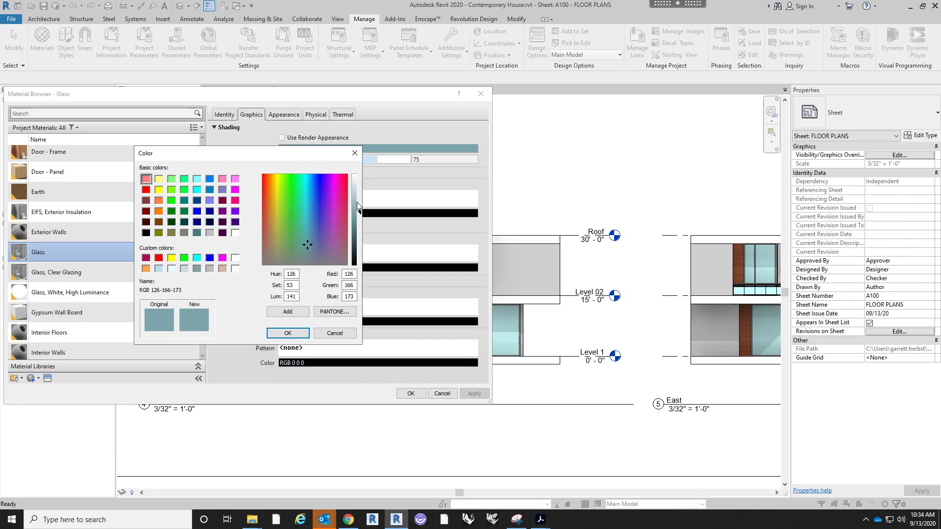
left_click_drag(358, 207, 358, 201)
left_click(288, 333)
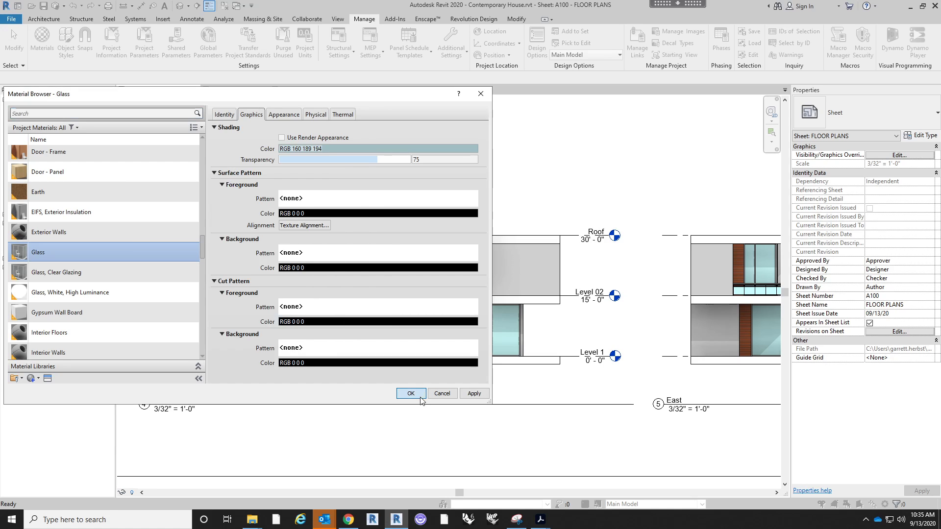
left_click(420, 398)
left_click(161, 402)
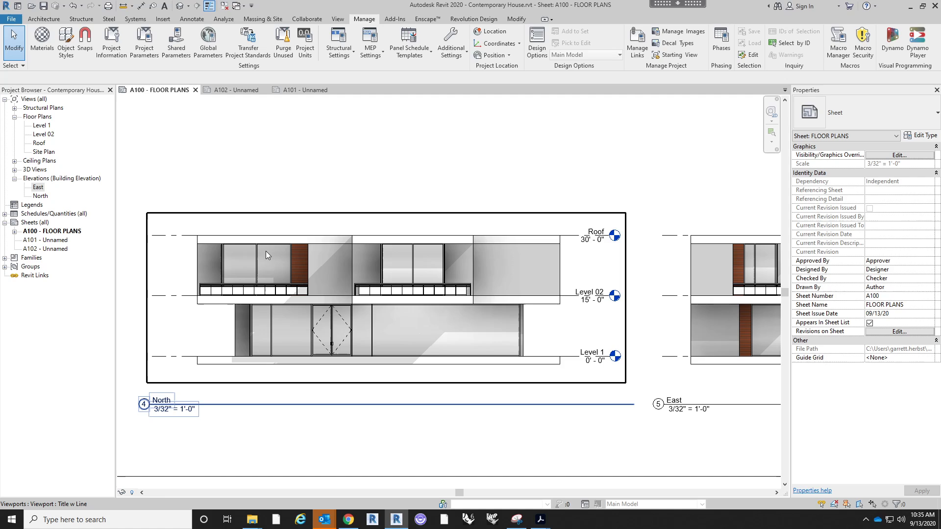
left_click(178, 174)
- Set the Glass material's shading transparency to 100 and its shading colour to RGB 155 186 191
left_click(42, 44)
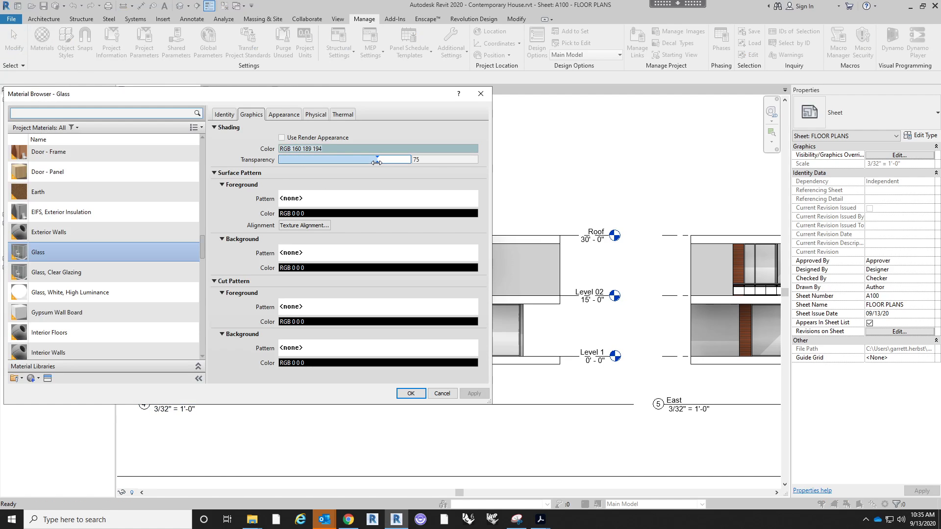
left_click_drag(376, 162, 428, 169)
left_click(418, 148)
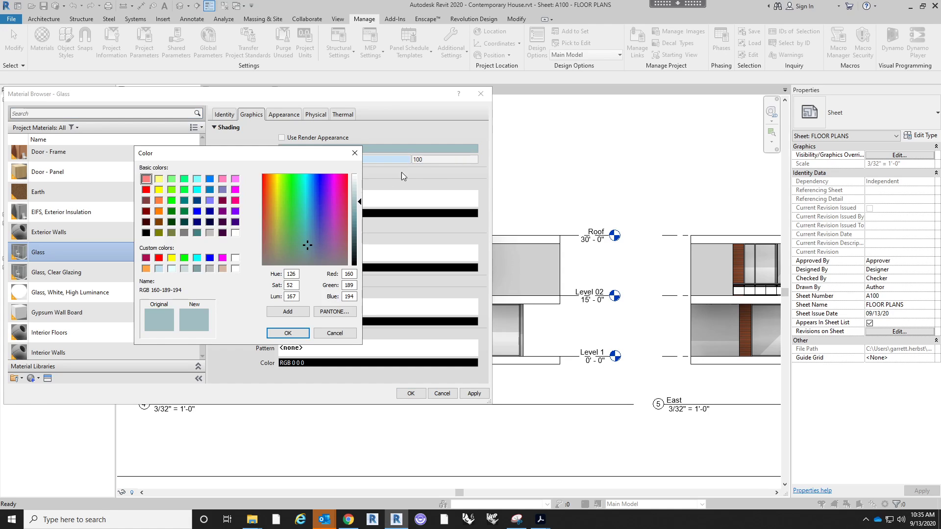
left_click(359, 196)
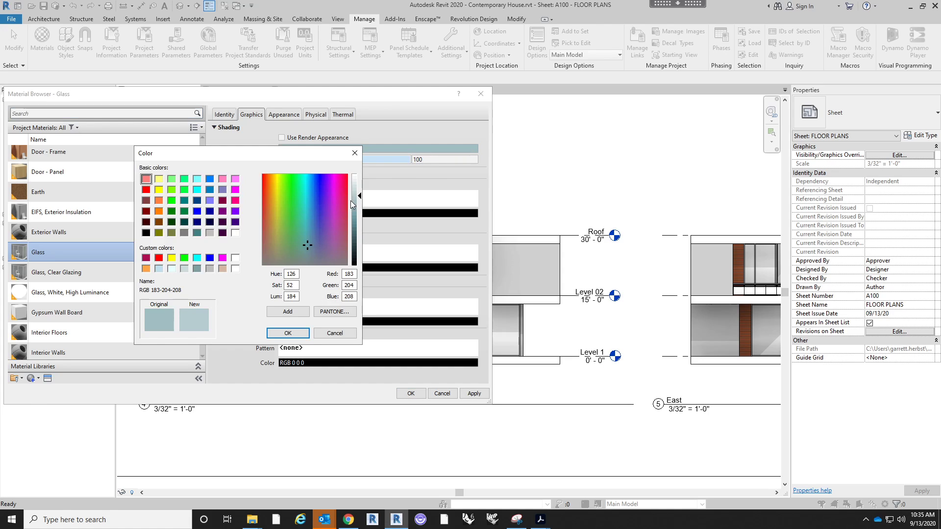
left_click(288, 334)
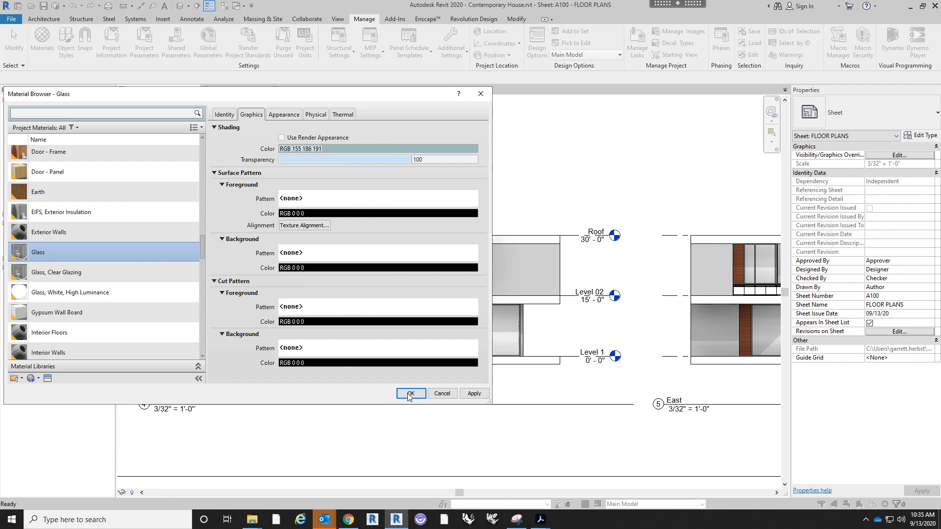
left_click(410, 394)
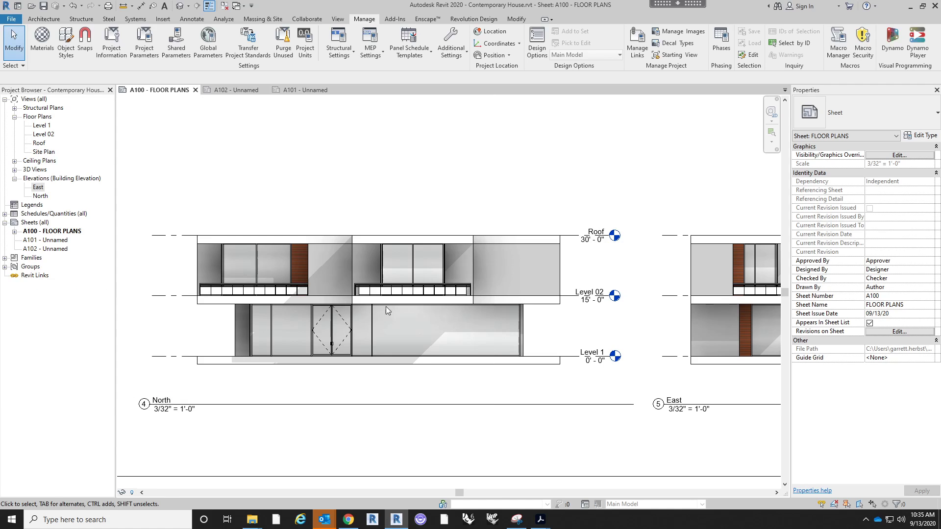
- Set the Glass material's shading transparency to 48 and its shading colour to RGB 180 203 207
scroll(418, 242, "down", 3)
scroll(469, 181, "up", 1)
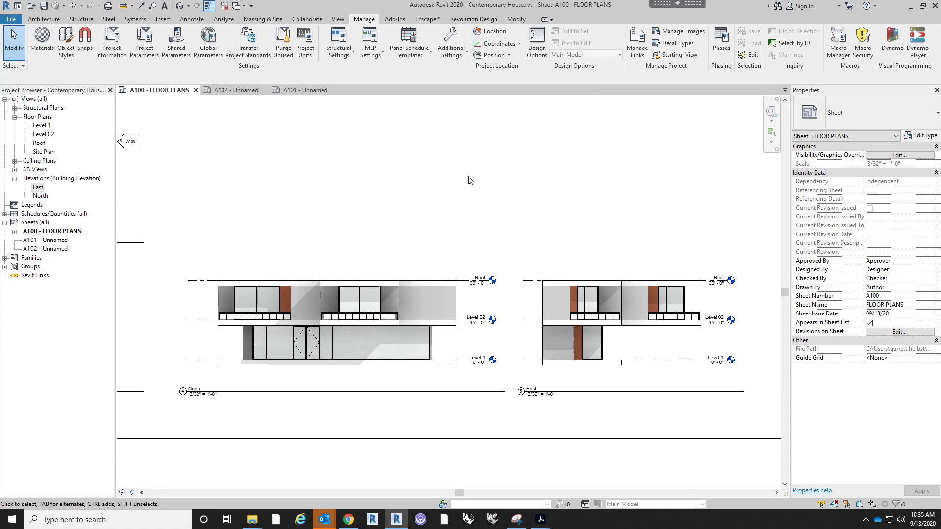
left_click(41, 40)
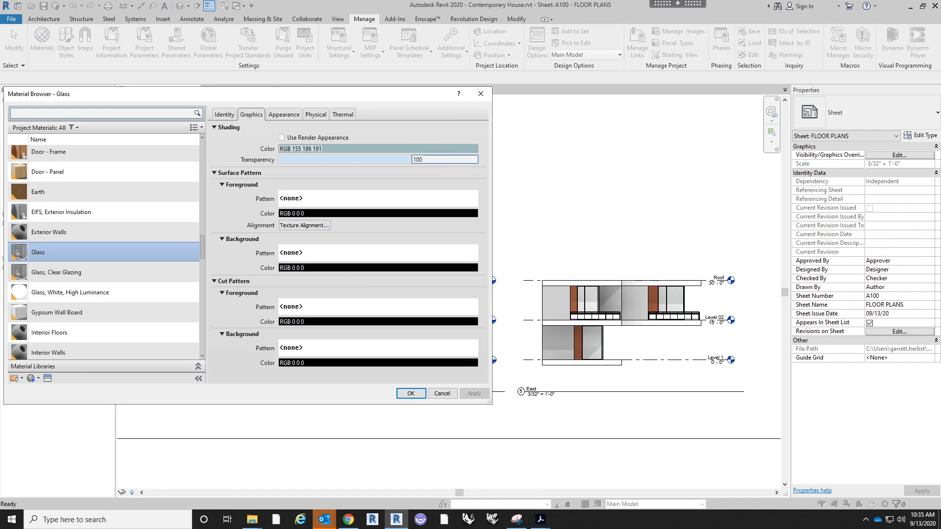
left_click(448, 148)
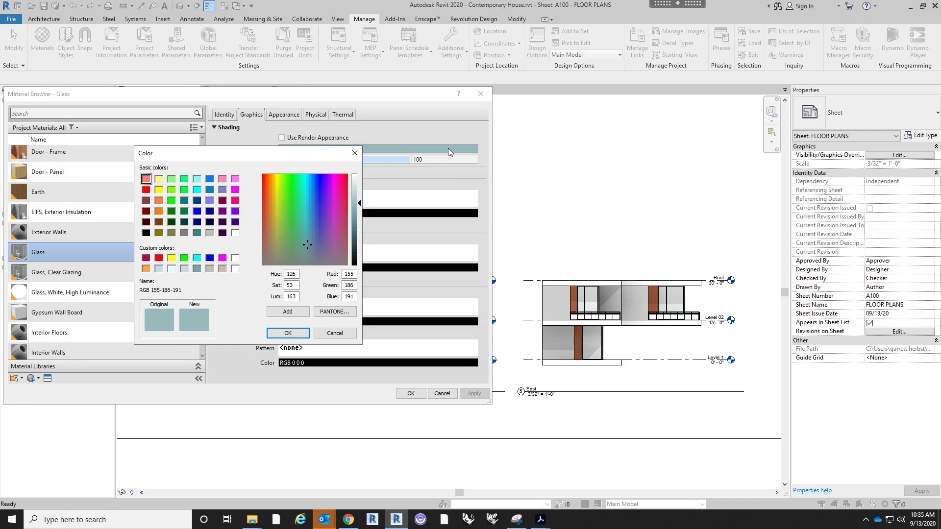
left_click(334, 333)
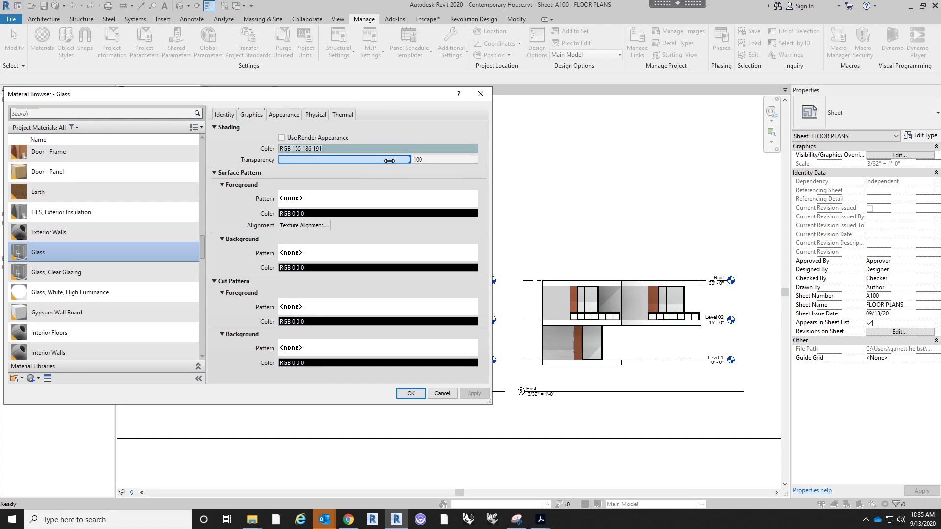
left_click_drag(389, 161, 332, 164)
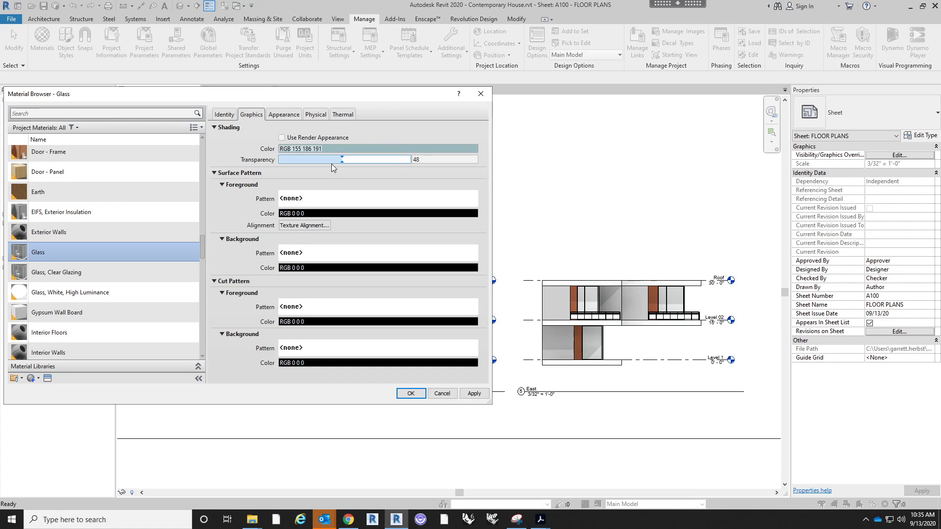
left_click(362, 147)
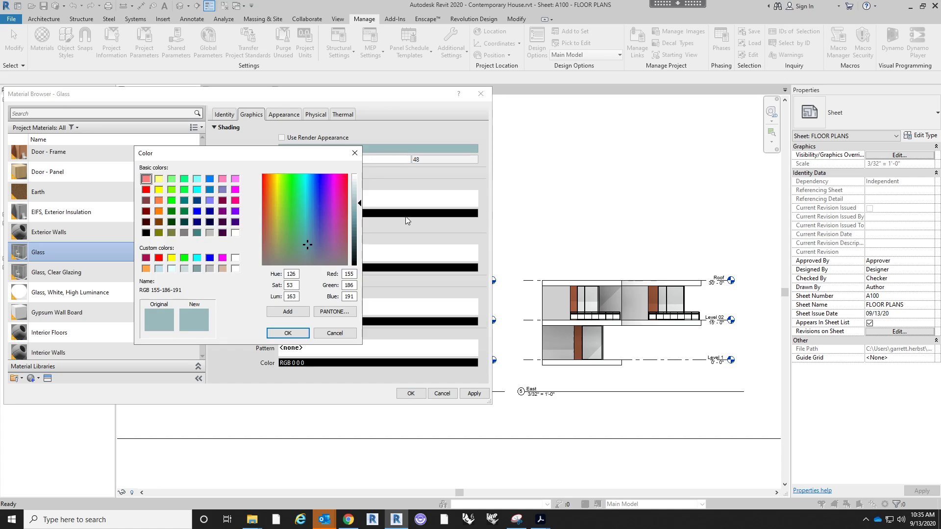
left_click_drag(357, 200, 357, 193)
left_click(288, 333)
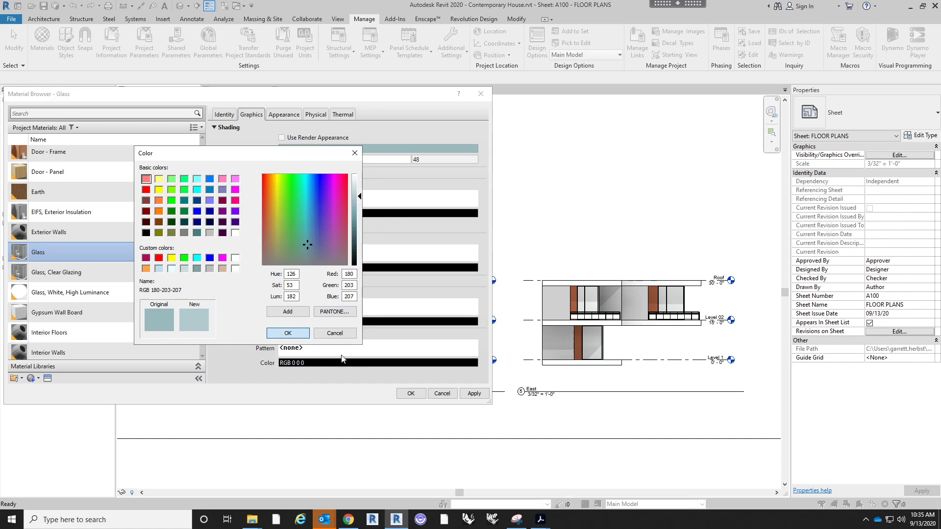
key("Return")
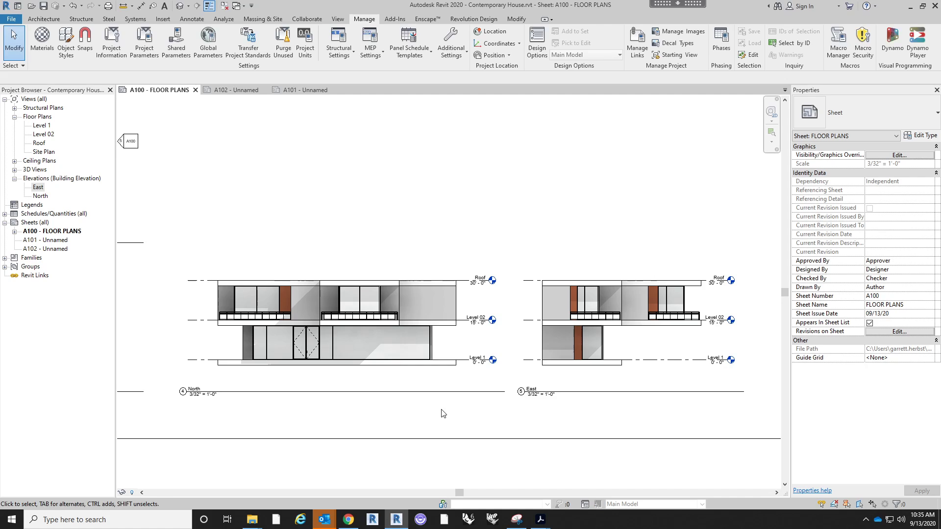
- Set the Glass material's shading transparency to 0 and accept the material change
left_click(49, 51)
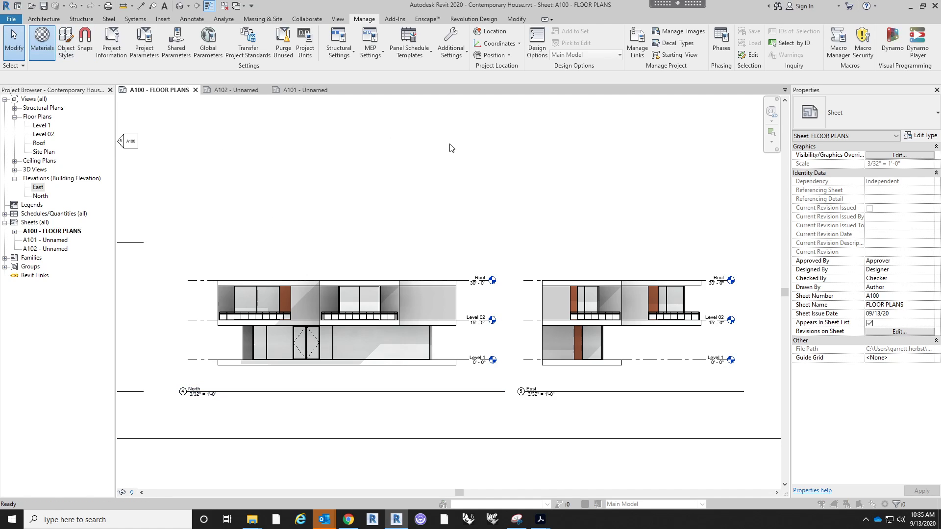
left_click_drag(368, 160, 277, 161)
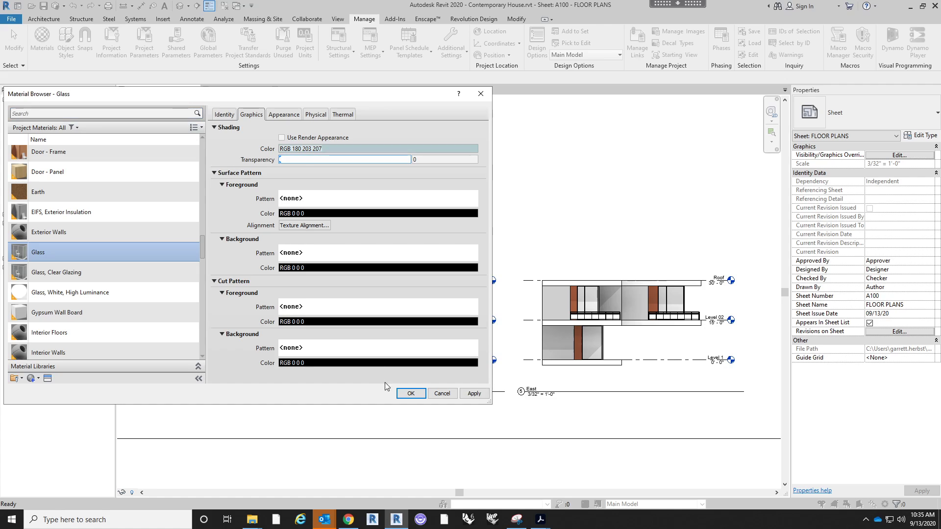
left_click(410, 394)
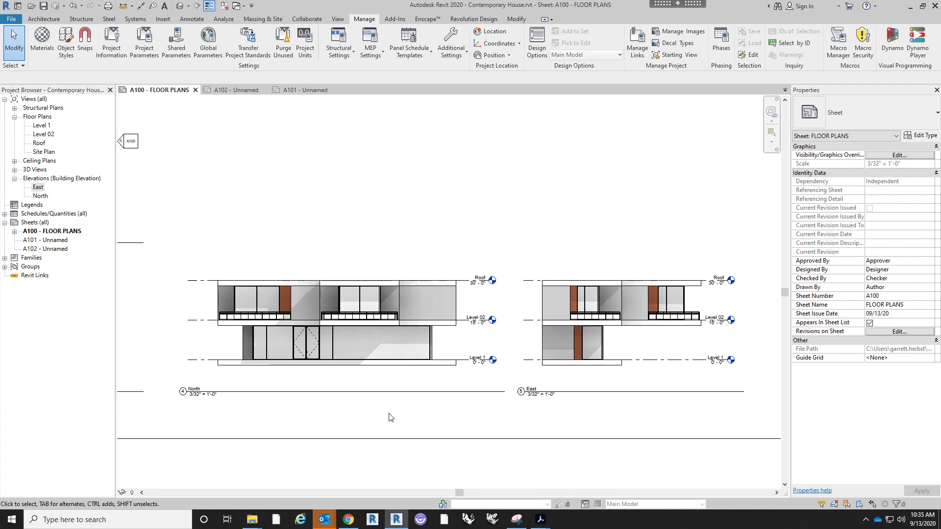
left_click(351, 230)
scroll(351, 230, "down", 1)
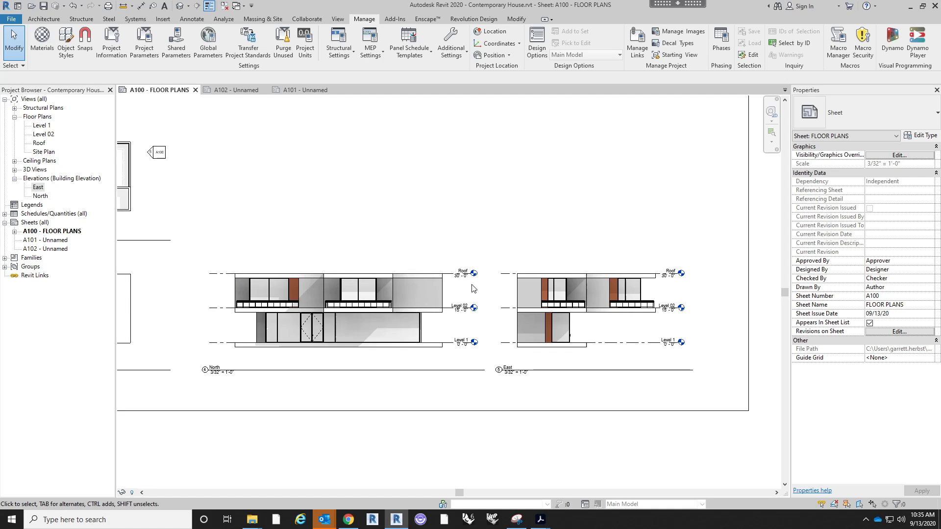
- Darken the Glass material's shading colour to RGB 159 188 193 and accept the material change
scroll(356, 319, "up", 3)
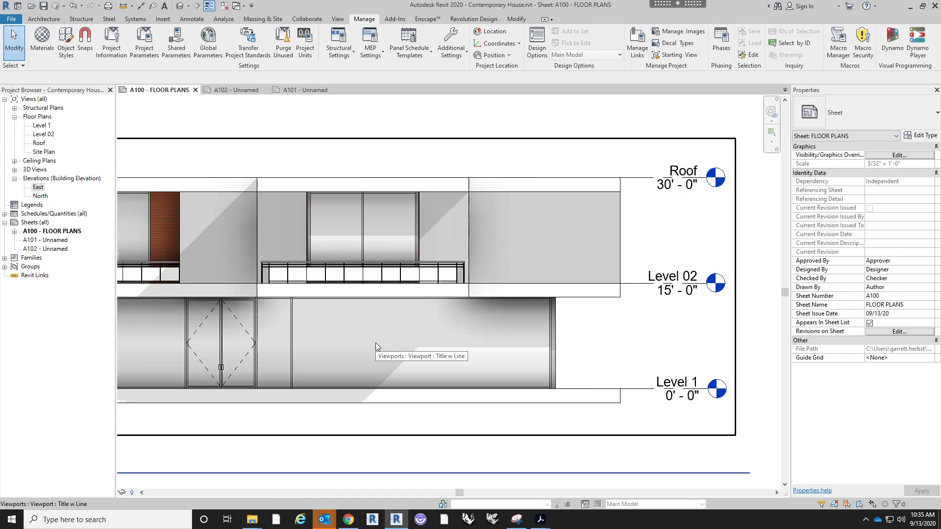
scroll(376, 342, "down", 1)
scroll(377, 340, "down", 3)
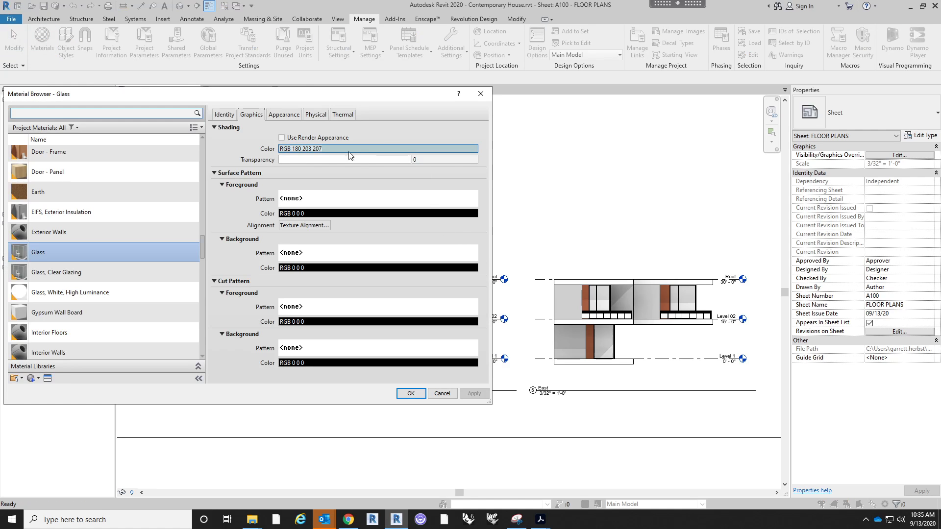
left_click(345, 150)
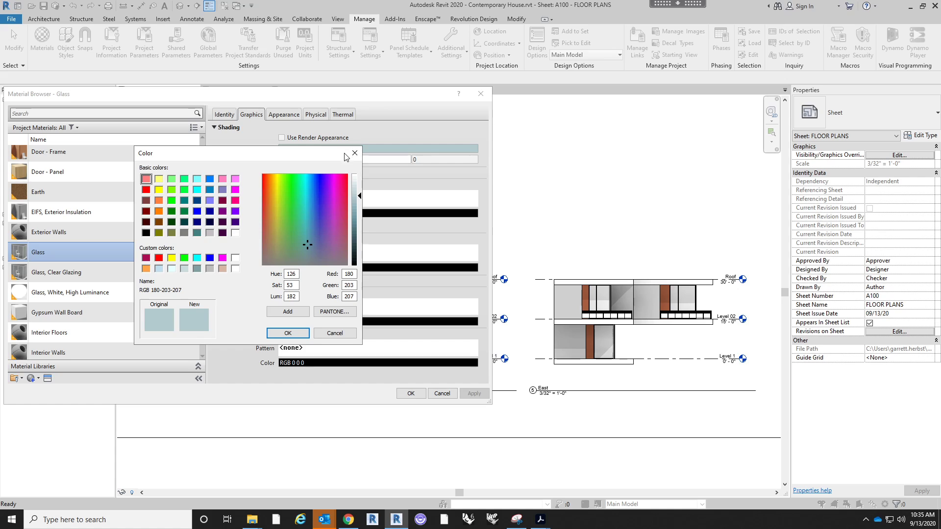
left_click(354, 203)
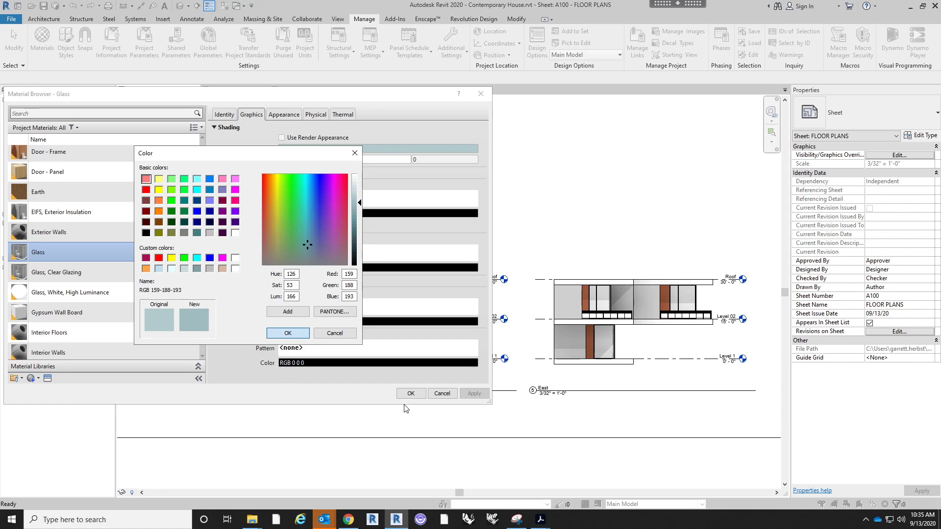
left_click(288, 333)
left_click(419, 393)
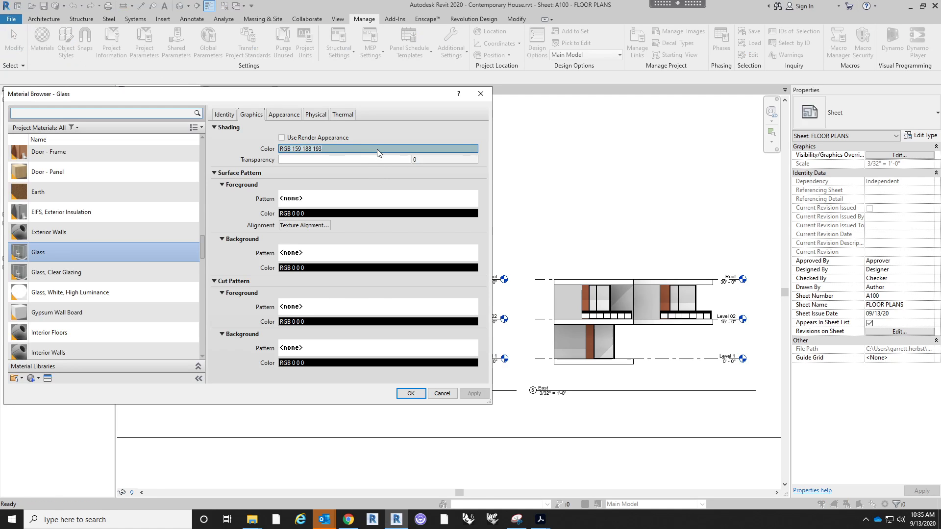
- Darken the Glass material's shading colour to RGB 134 170 176 and accept the material change
left_click(378, 149)
left_click(358, 211)
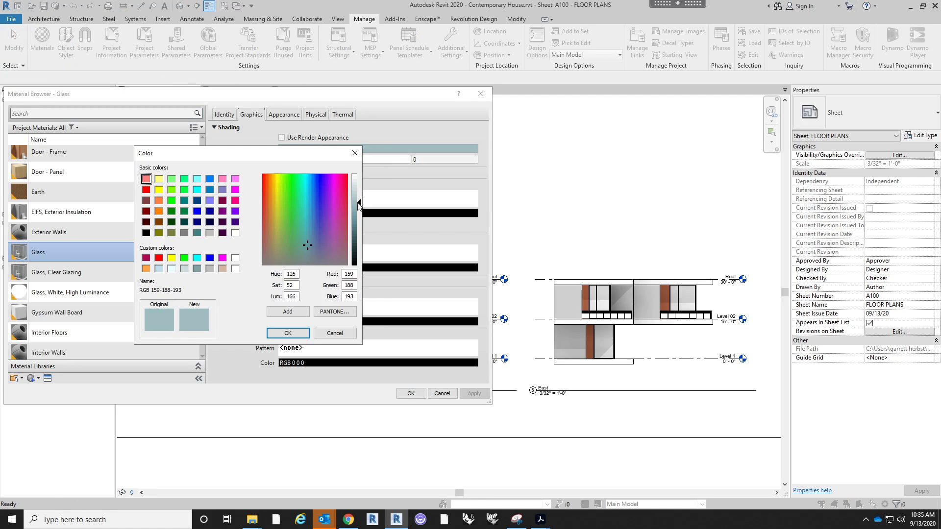
left_click(287, 333)
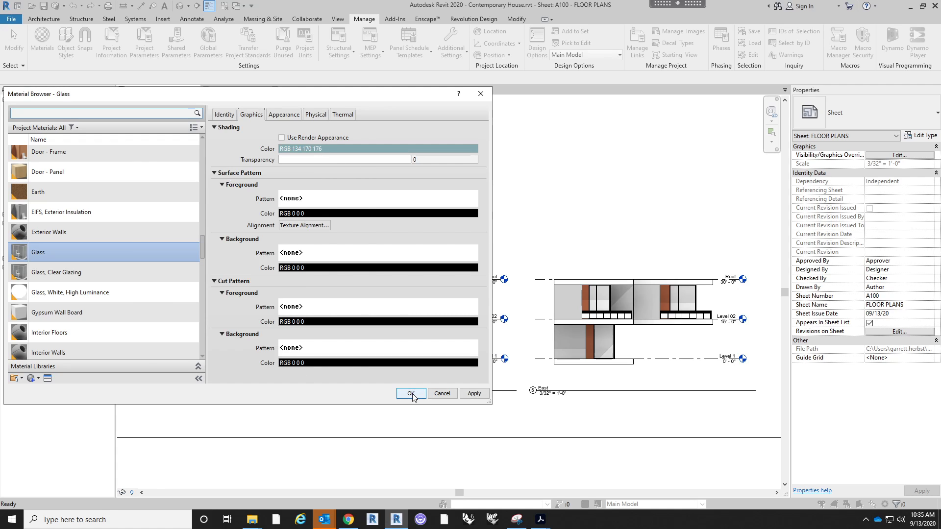
left_click(410, 394)
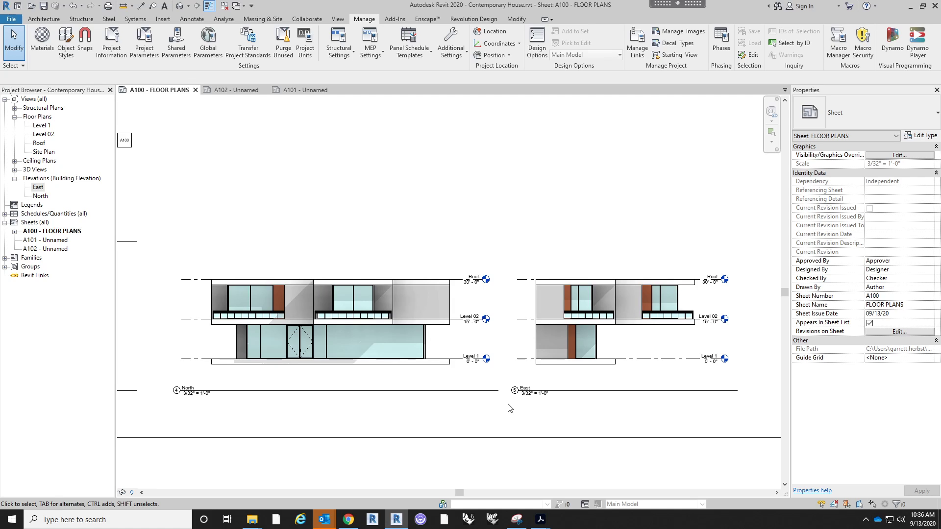
- Activate the North elevation viewport on the sheet and start a filled region with a rectangular boundary
scroll(463, 261, "down", 1)
scroll(401, 360, "up", 1)
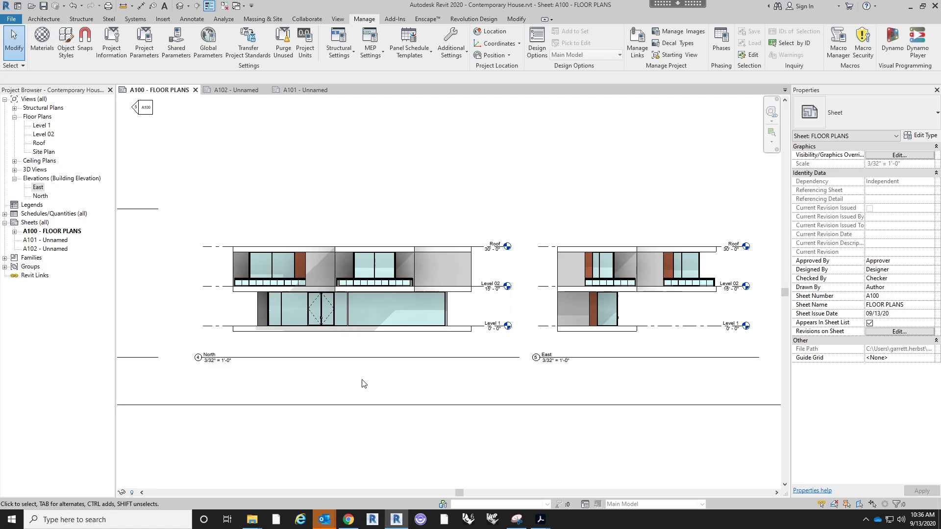
scroll(355, 407, "up", 1)
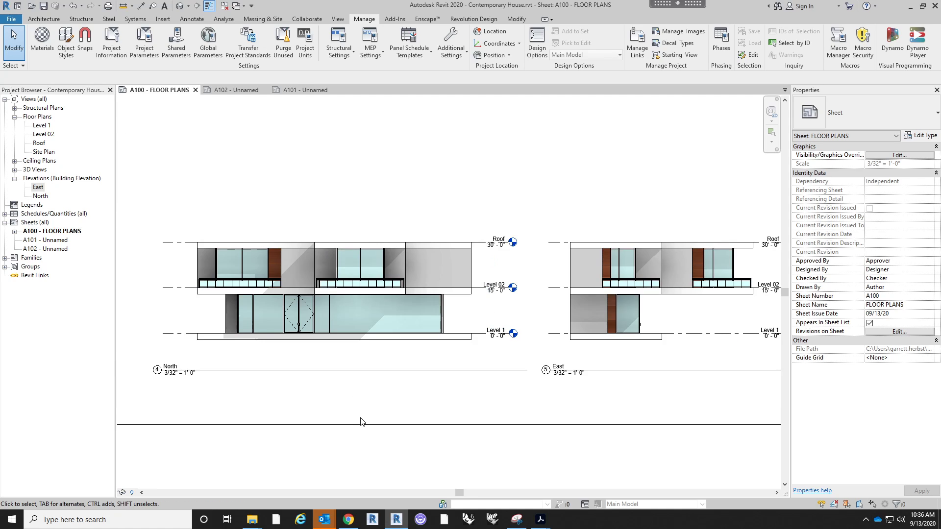
scroll(361, 421, "down", 1)
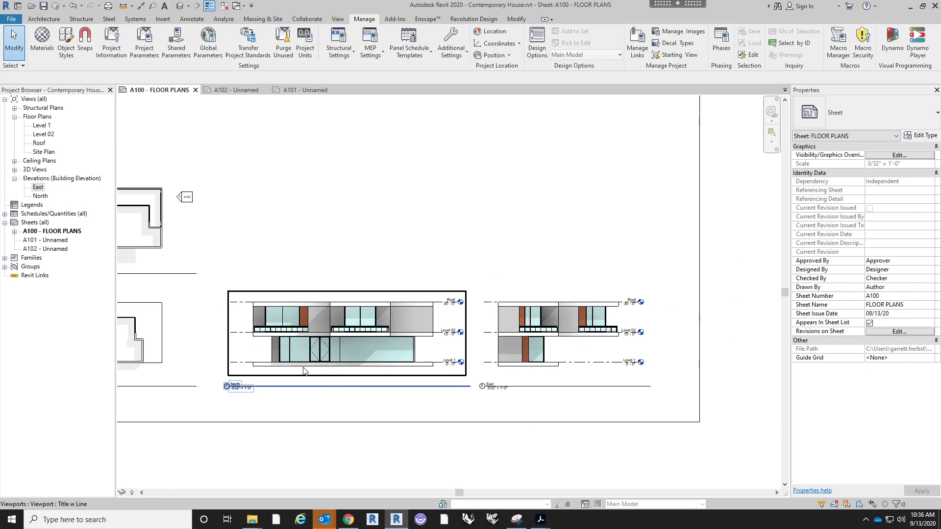
scroll(302, 362, "up", 1)
middle_click_drag(256, 338, 279, 329)
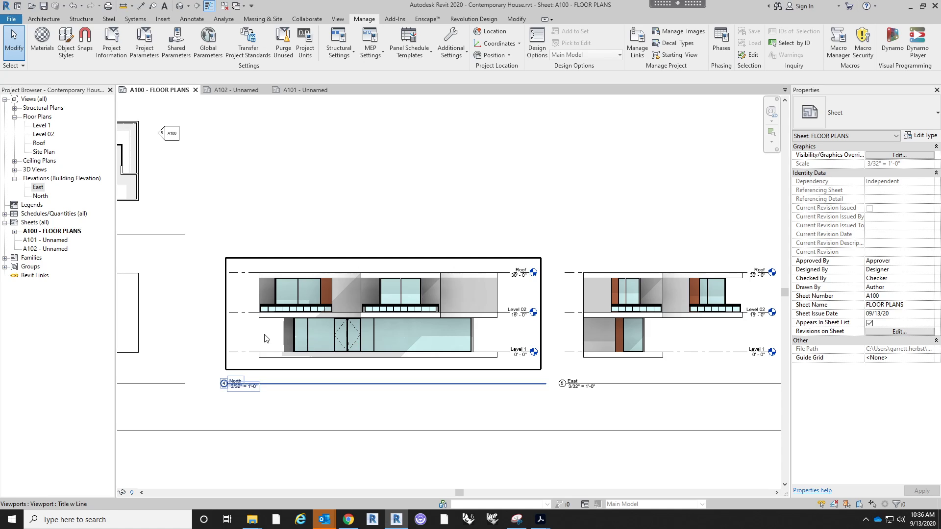
right_click(262, 337)
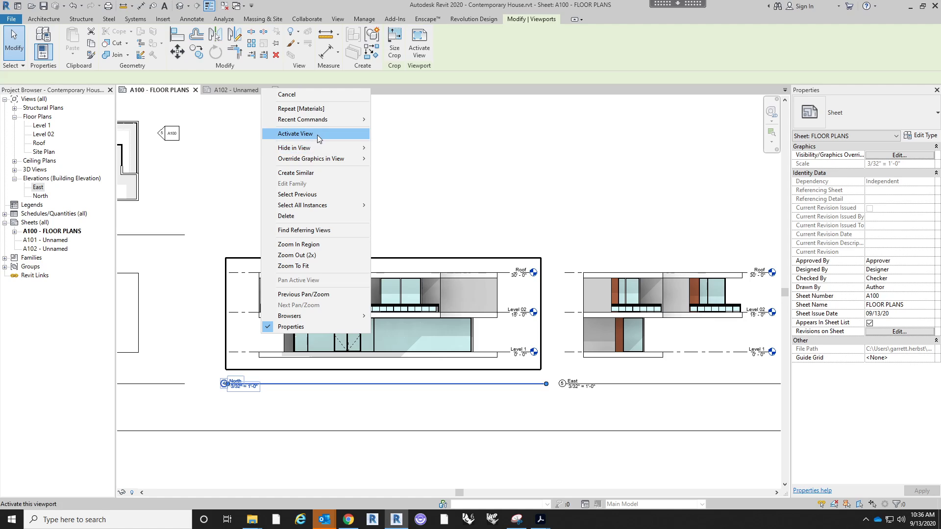
left_click(294, 134)
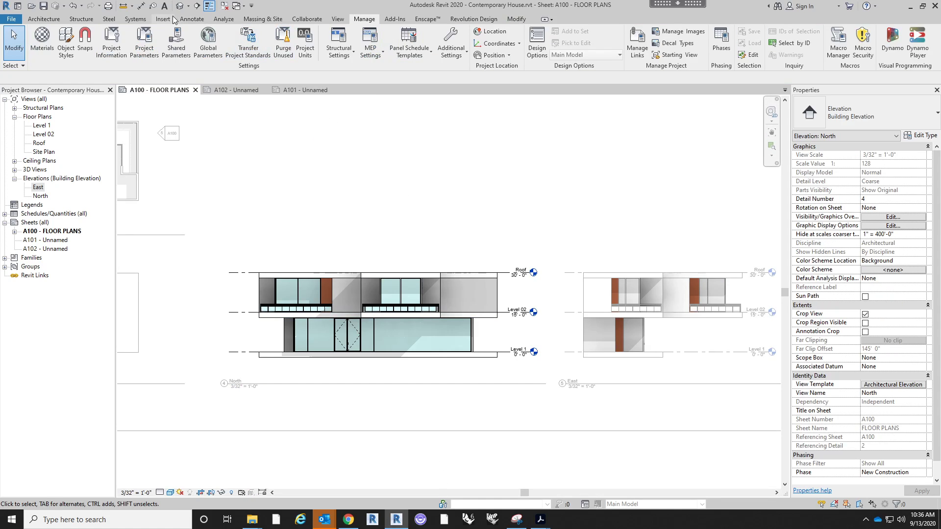
left_click(194, 20)
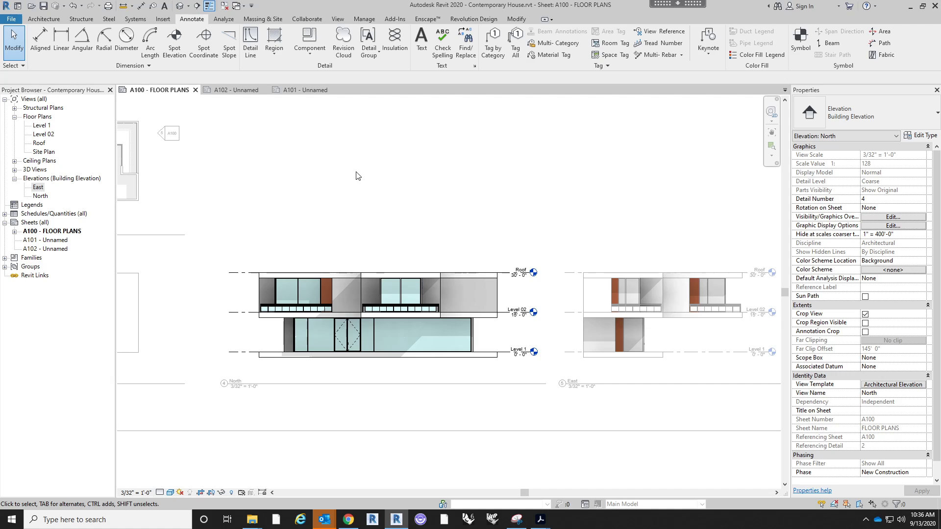
left_click(278, 40)
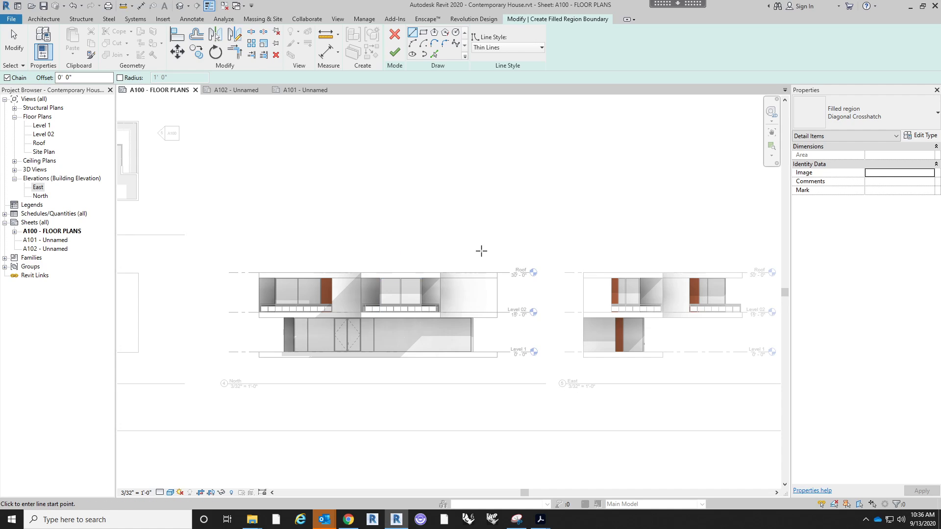
left_click(424, 32)
left_click(294, 162)
left_click(501, 247)
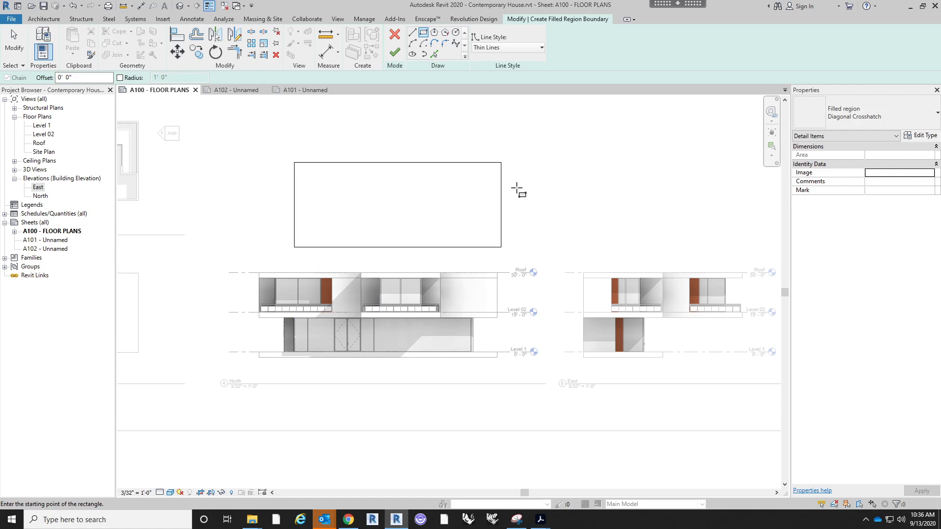
key("Escape")
key("ctrl+z")
key("Return")
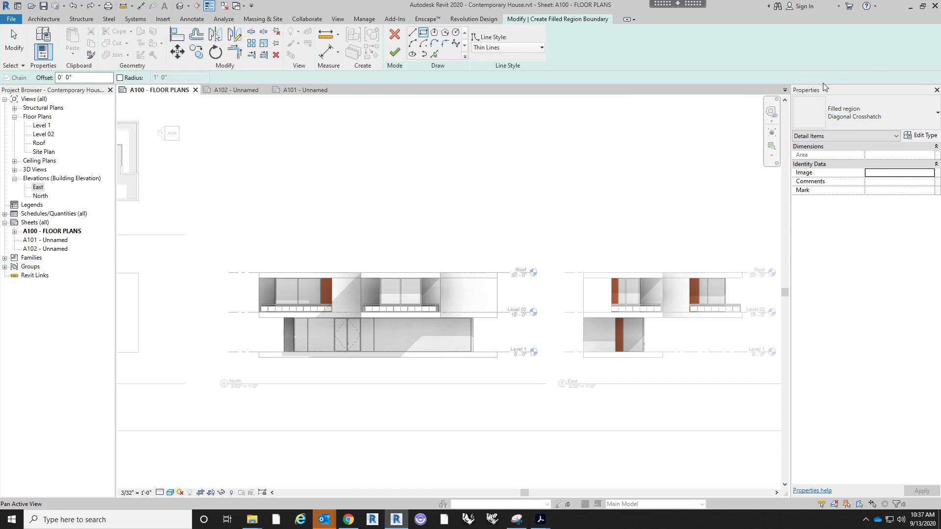
- Choose the Solid Black filled region type and duplicate it as a new type named Solid Gray
left_click(886, 119)
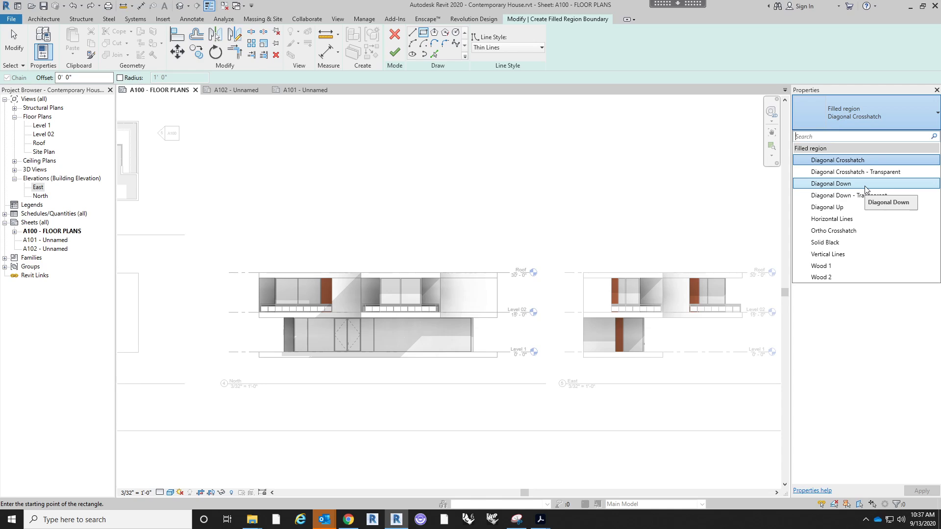
left_click(862, 243)
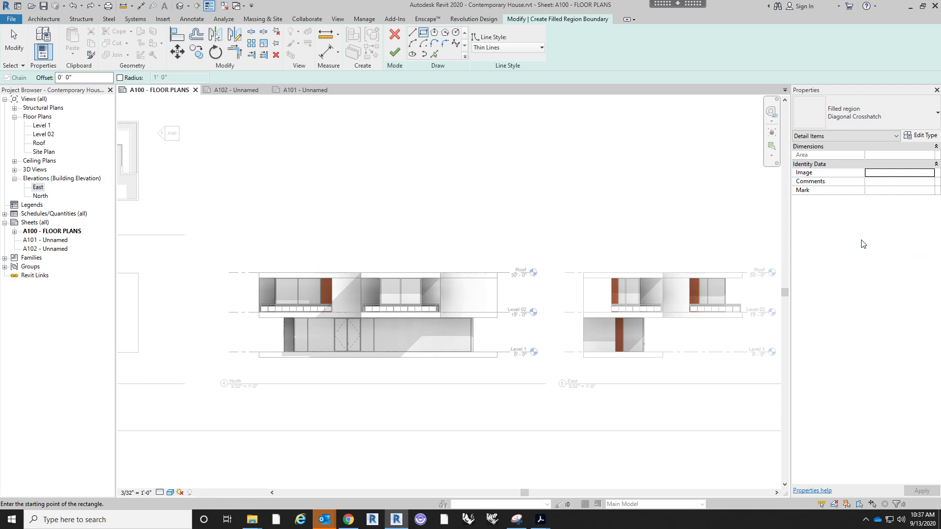
left_click(914, 136)
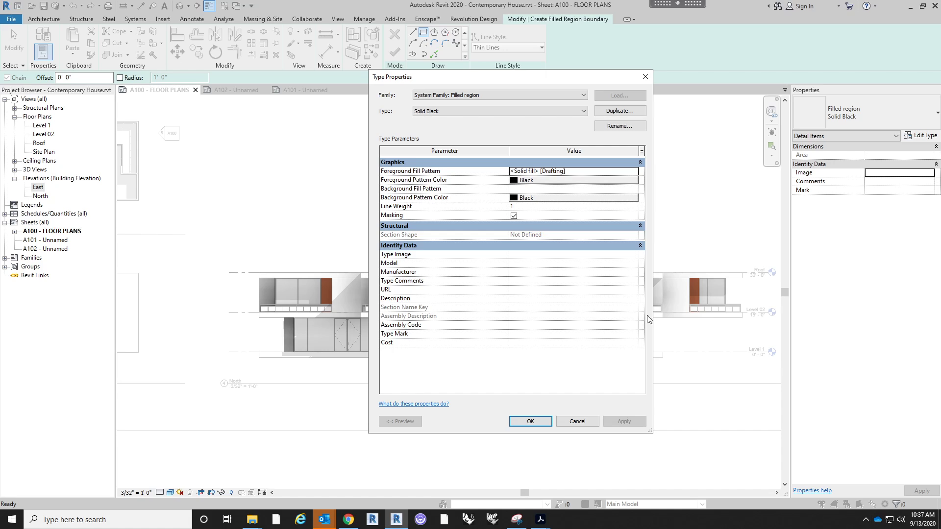
left_click(620, 111)
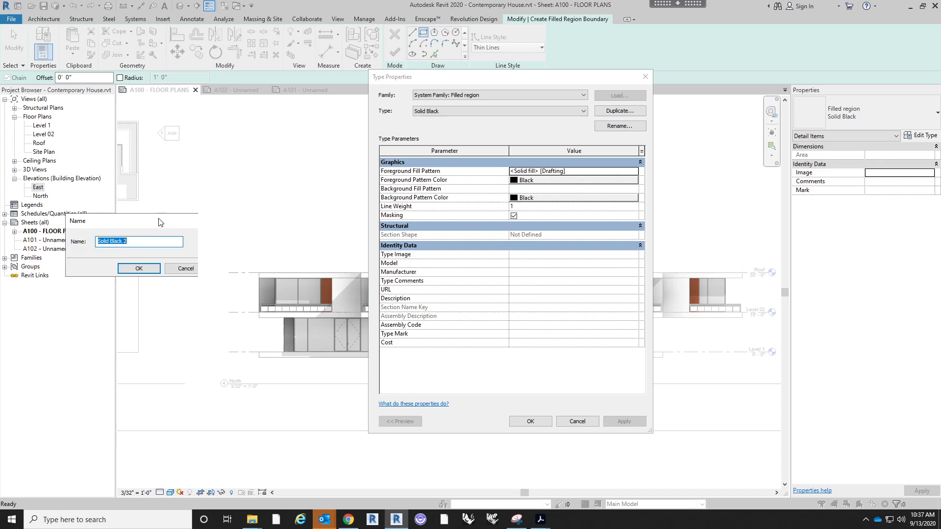
key("End")
key("ctrl+shift+Left")
key("ctrl+shift+Left")
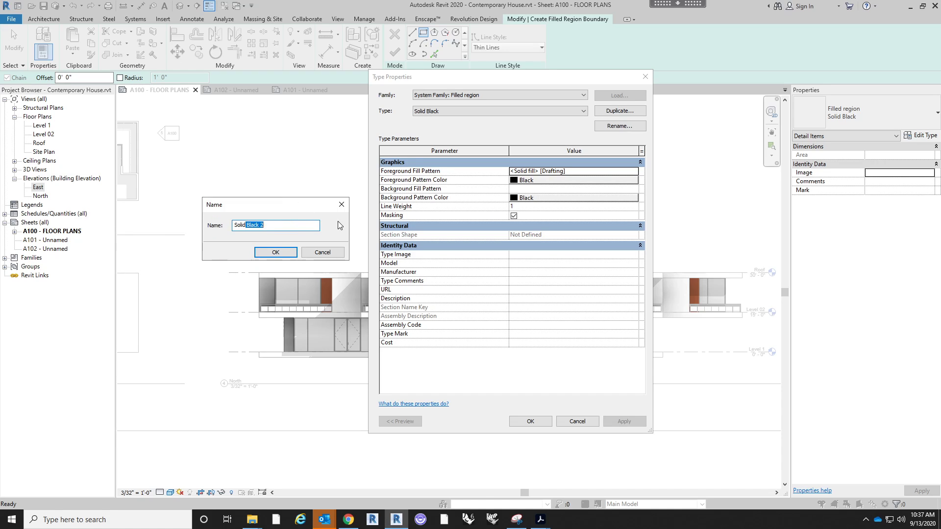
key("BackSpace")
left_click(288, 251)
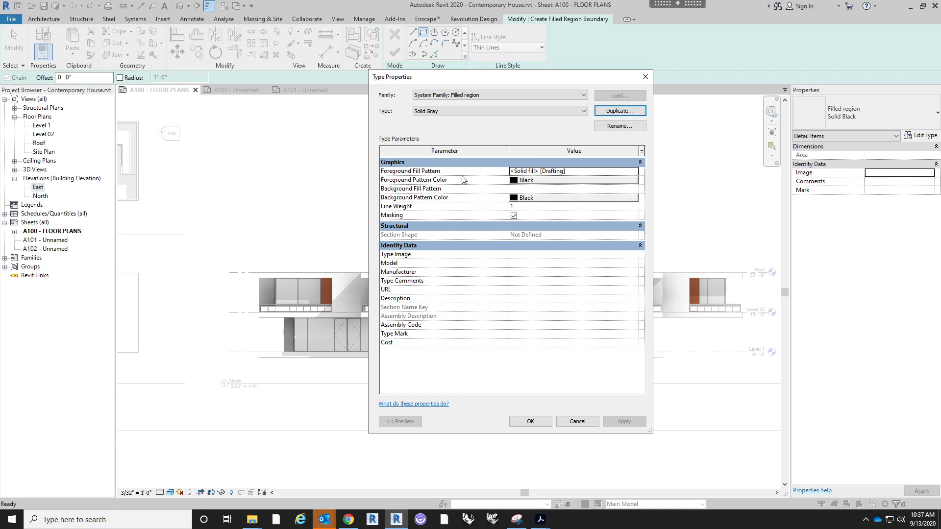
- Set the Solid Gray type's foreground pattern colour to RGB 183-183-183 and accept the type properties
left_click(526, 181)
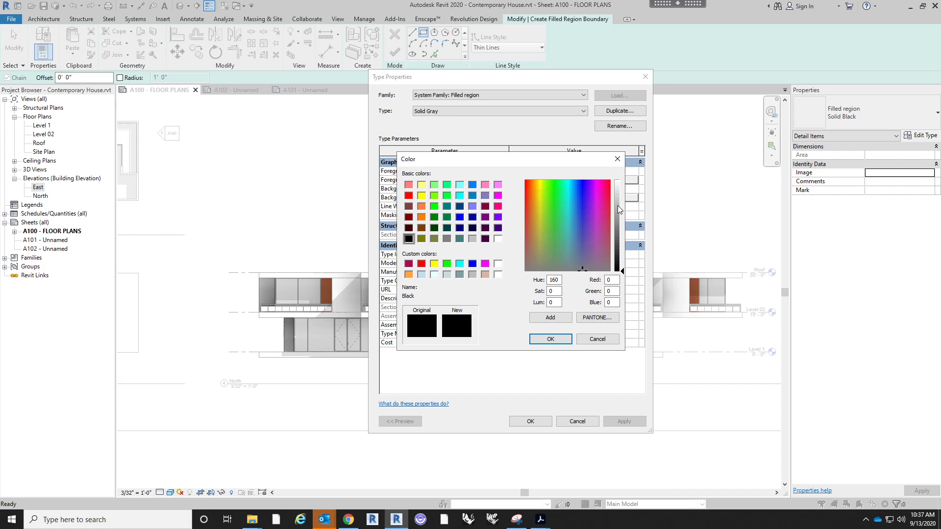
left_click(618, 206)
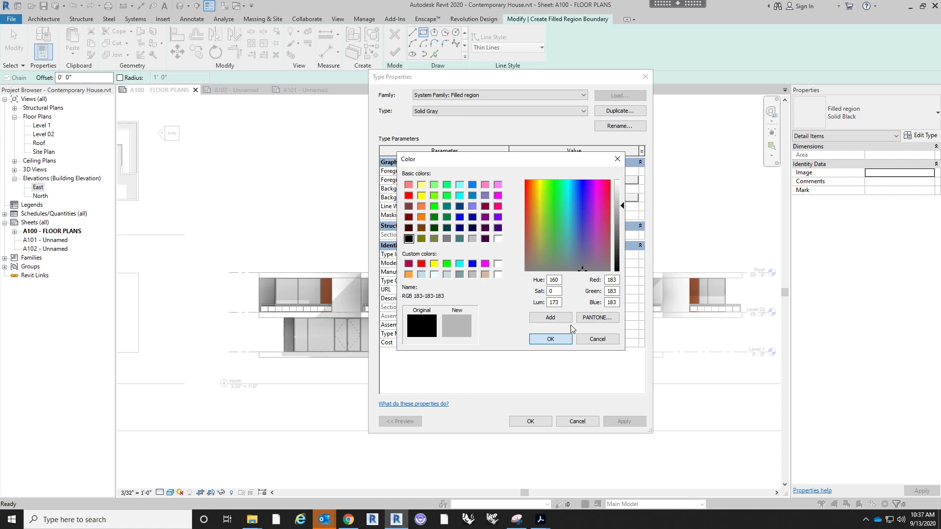
left_click(563, 339)
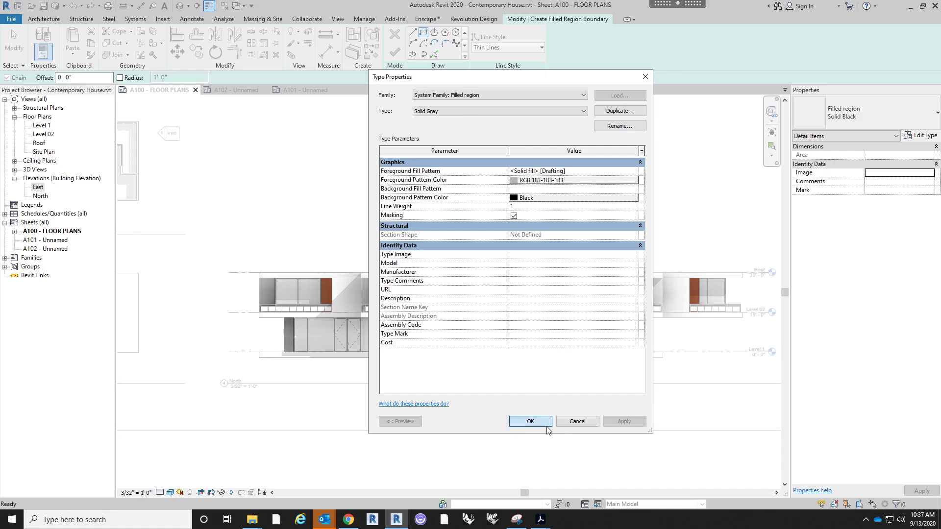
left_click(530, 421)
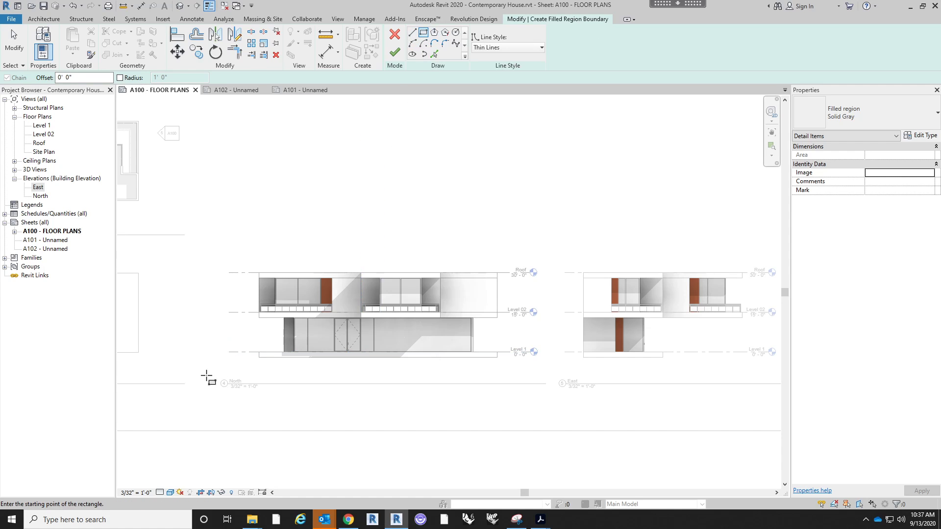
- Sketch a rectangular Solid Gray ground region of about 1,530 SF below the North elevation's Level 1 line and finish the boundary
left_click(229, 352)
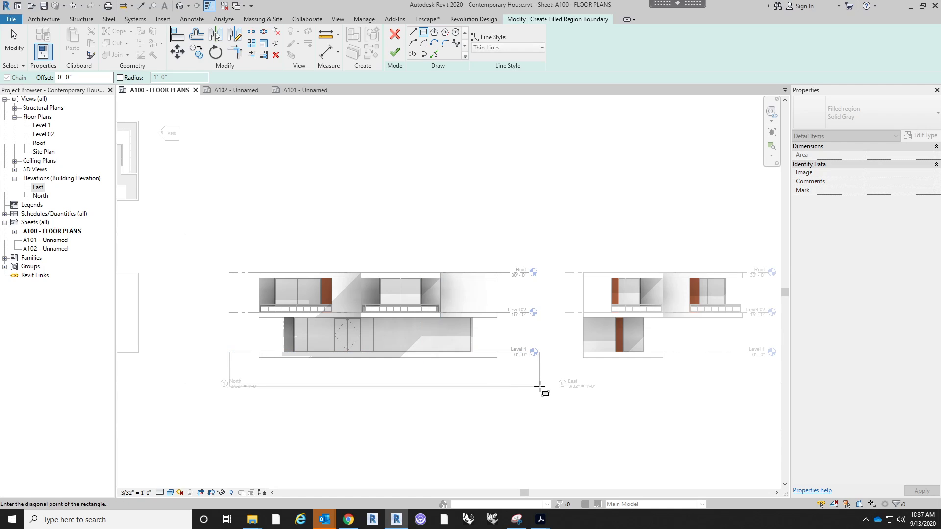
left_click(540, 387)
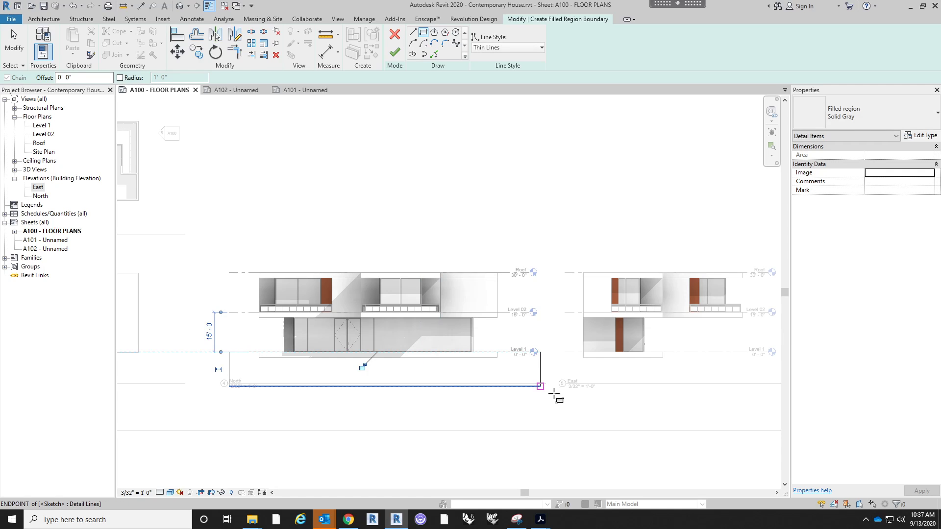
left_click(396, 53)
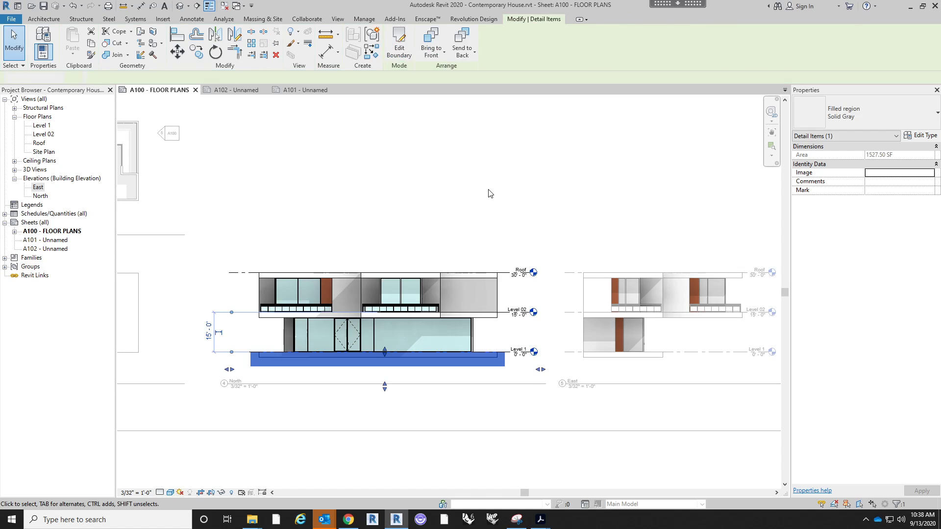
left_click(489, 193)
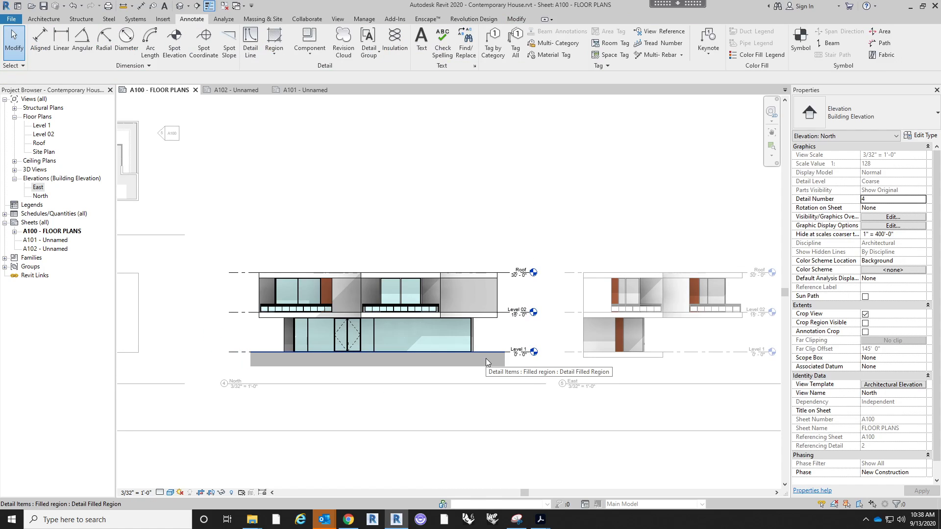
- Leave the North view and activate the East elevation viewport on the sheet for editing
middle_click_drag(544, 382, 494, 381)
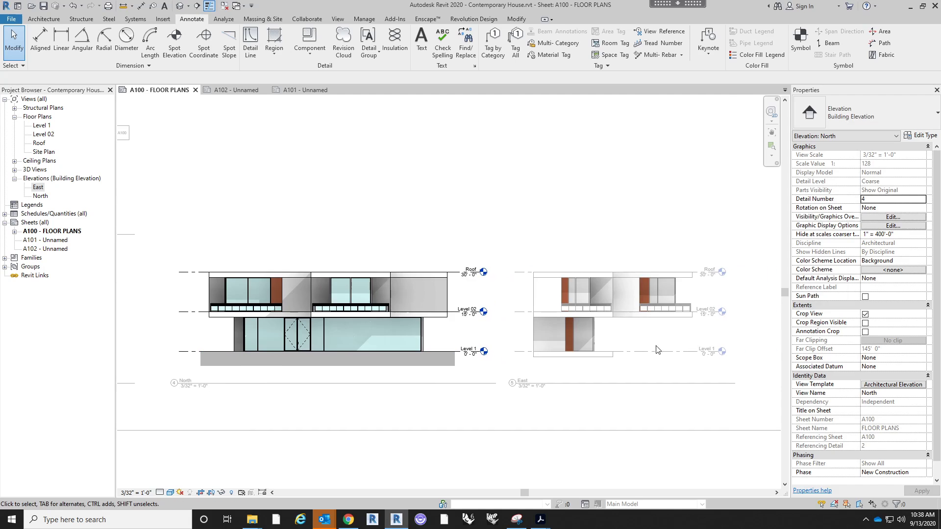
left_click(637, 347)
middle_click_drag(666, 344, 610, 342)
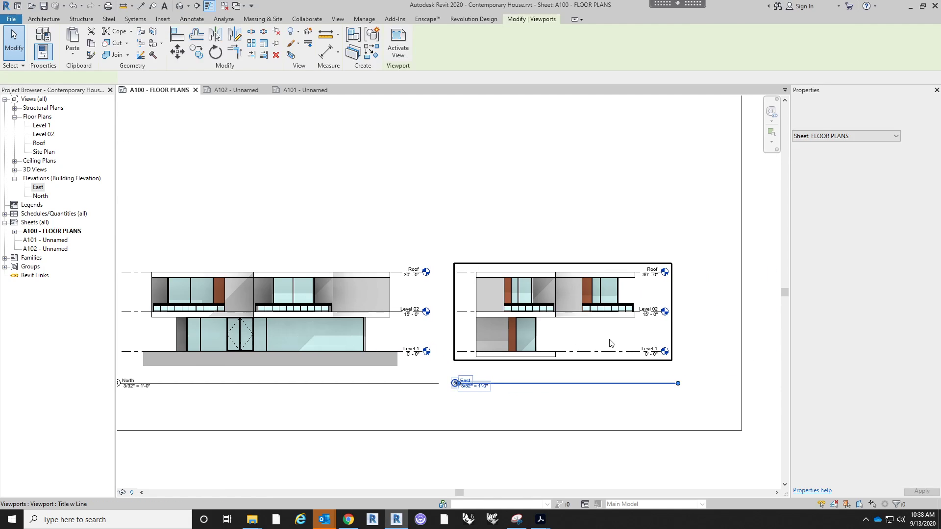
double_click(610, 343)
- Sketch a rectangular Solid Gray filled region about 82'-6" by 9'-6" below the East elevation's Level 1 line and finish the boundary
left_click(267, 39)
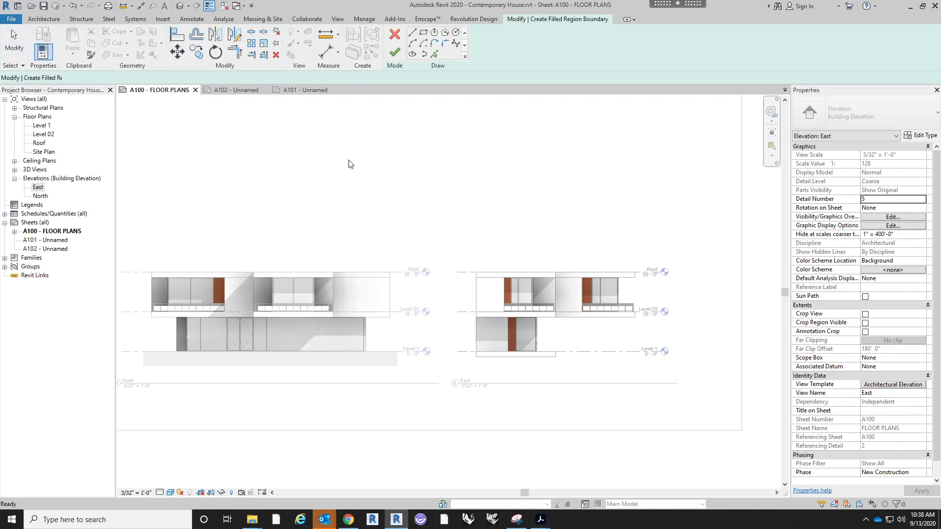
left_click(423, 33)
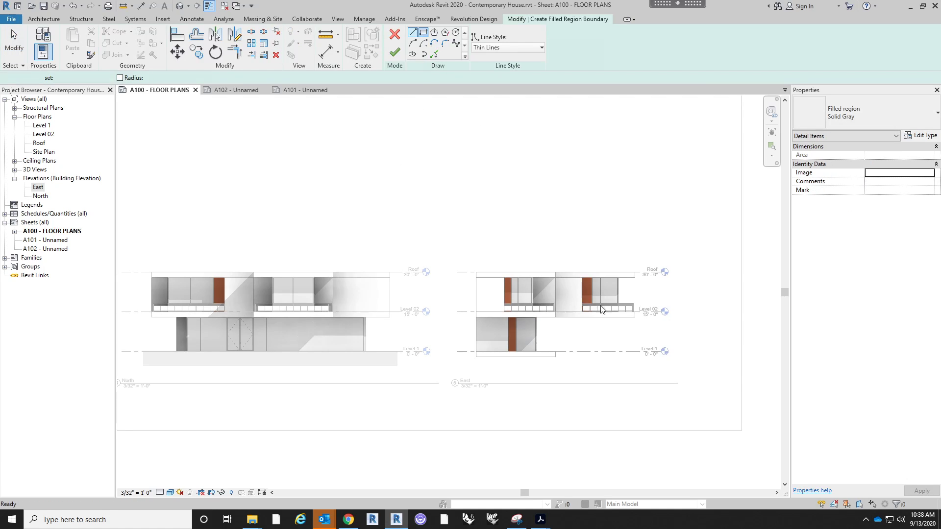
left_click(457, 351)
left_click(675, 376)
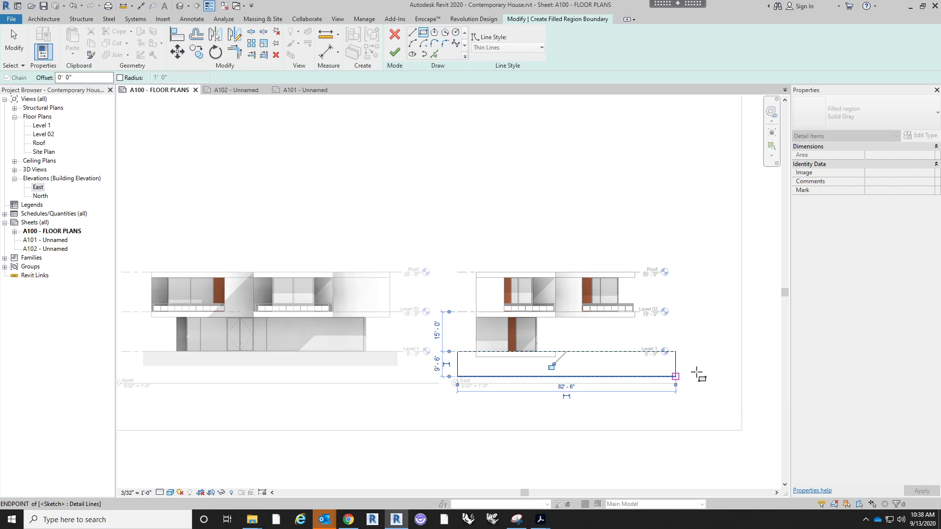
left_click(394, 53)
key("Escape")
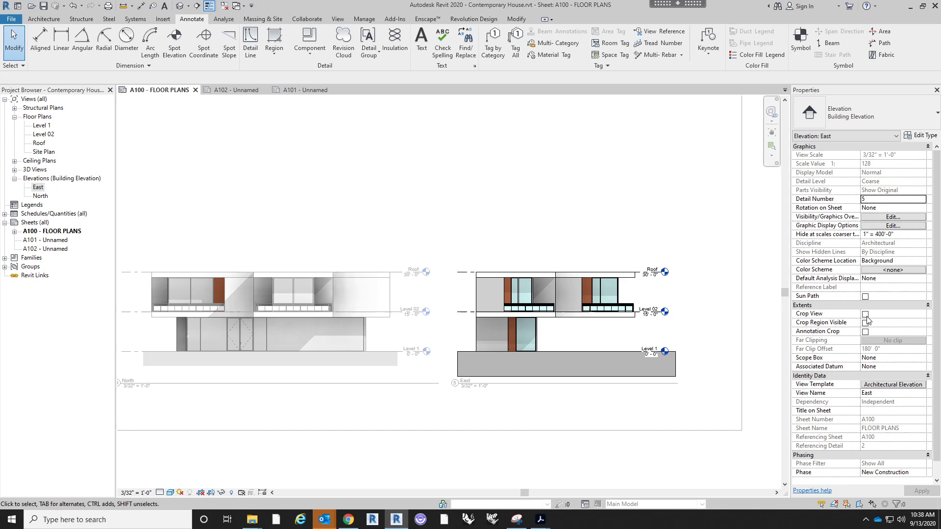
- Enable Crop View and Crop Region Visible for the East elevation and raise the crop's lower edge level with the North ground region's bottom
left_click(865, 314)
left_click(864, 323)
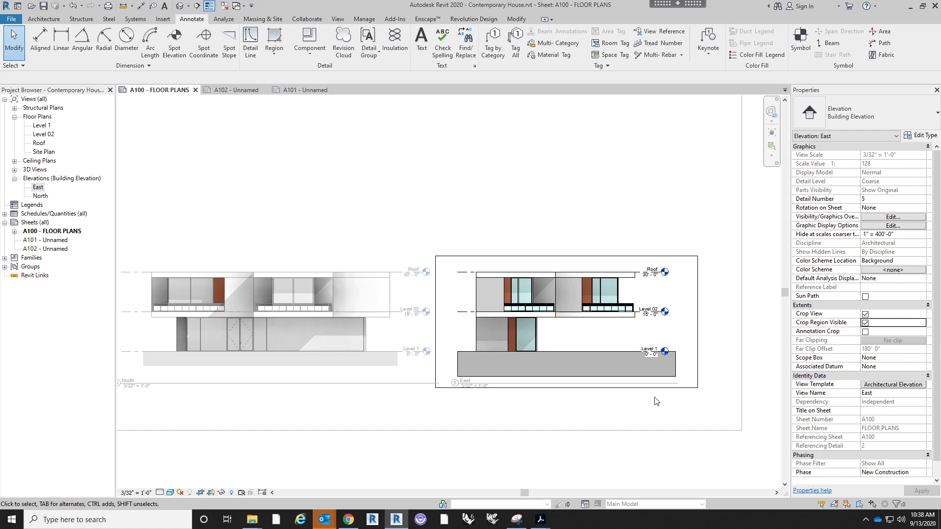
left_click(637, 388)
left_click_drag(567, 391, 407, 334)
left_click_drag(396, 371, 395, 367)
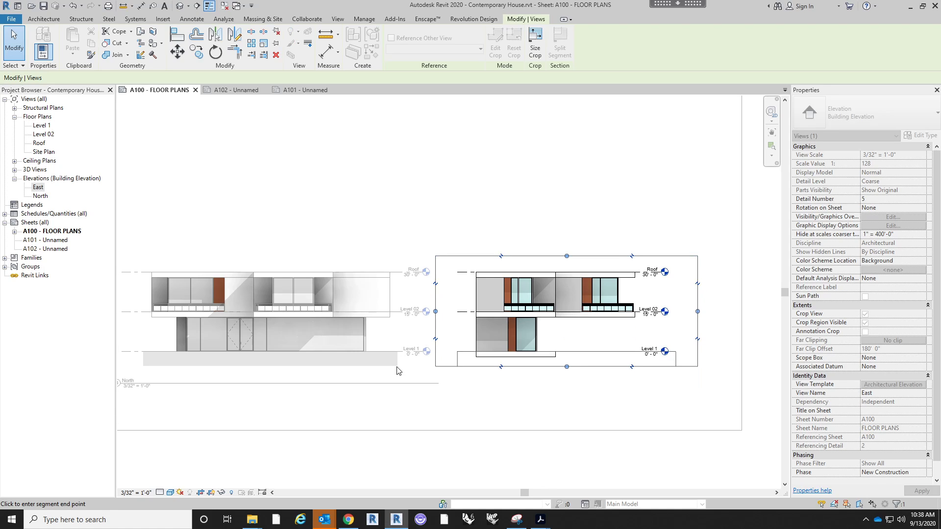
left_click(613, 204)
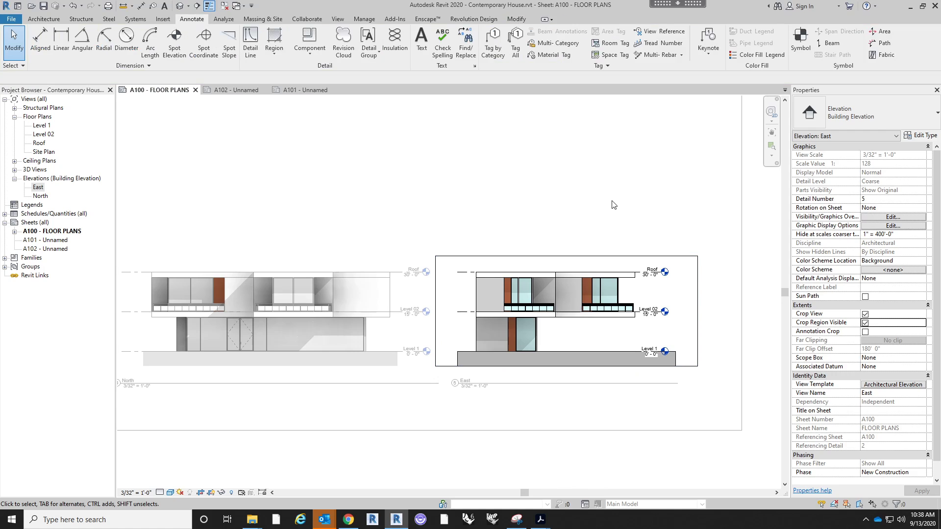
- Pull both side edges of the East elevation's crop just inside the ground region's ends and hide the crop region
left_click(698, 288)
left_click_drag(698, 311, 671, 311)
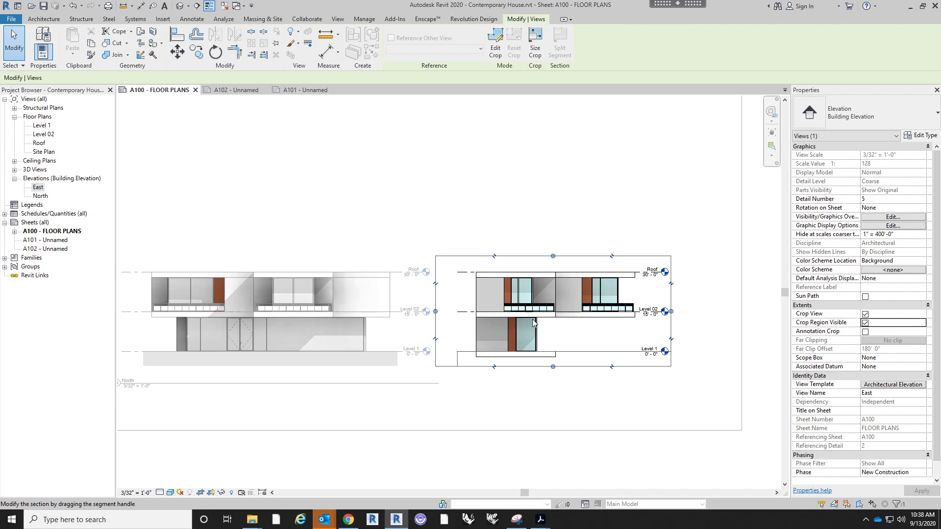
left_click_drag(435, 311, 459, 311)
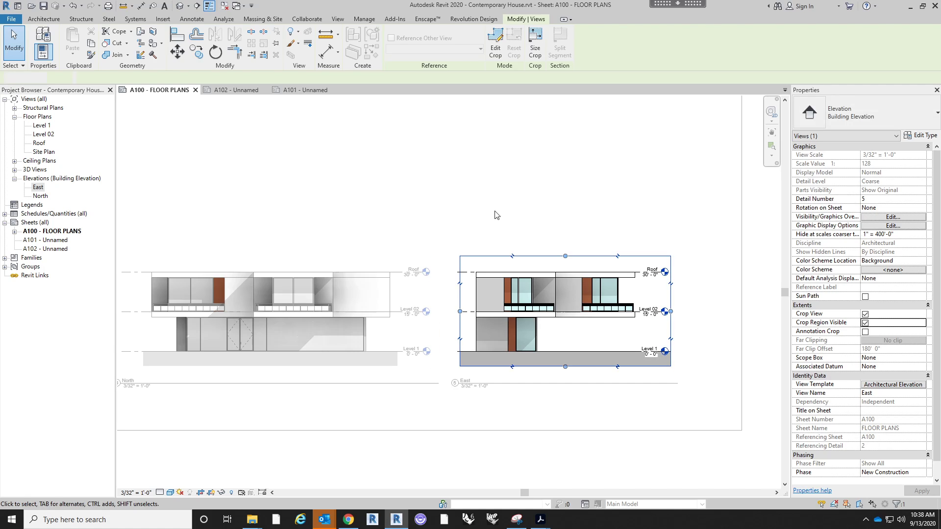
left_click(496, 214)
left_click(864, 323)
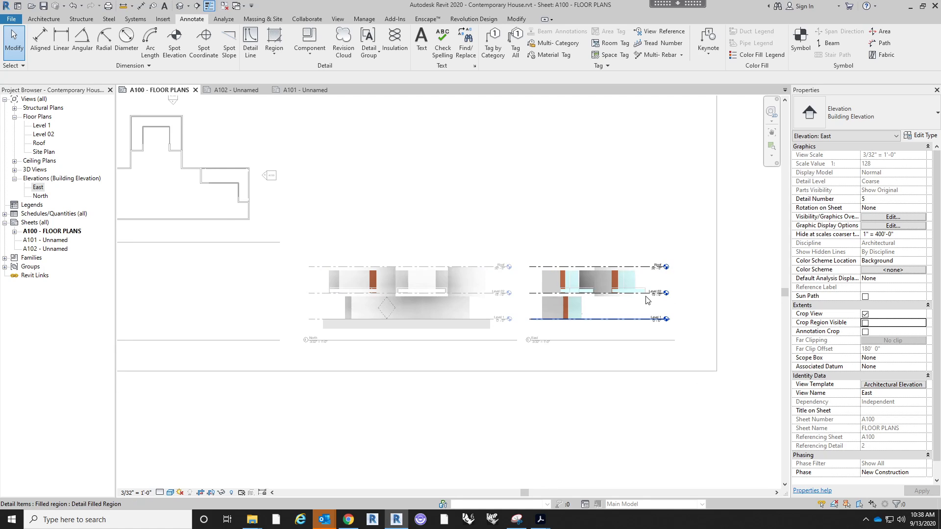
- Extend the East elevation's level heads outward beyond the ground region as 2D extents and deactivate the view
scroll(616, 342, "up", 3)
left_click(666, 225)
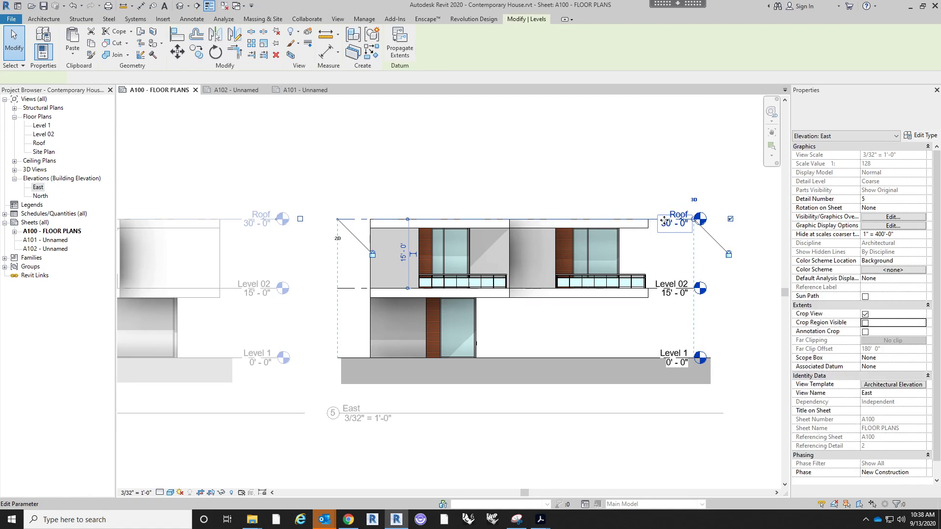
middle_click_drag(675, 158, 603, 164)
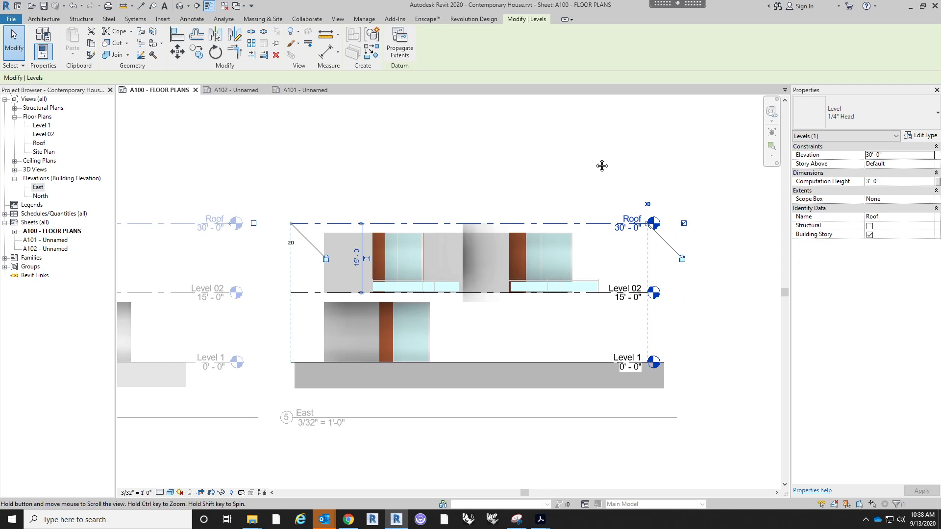
left_click_drag(669, 217, 674, 219)
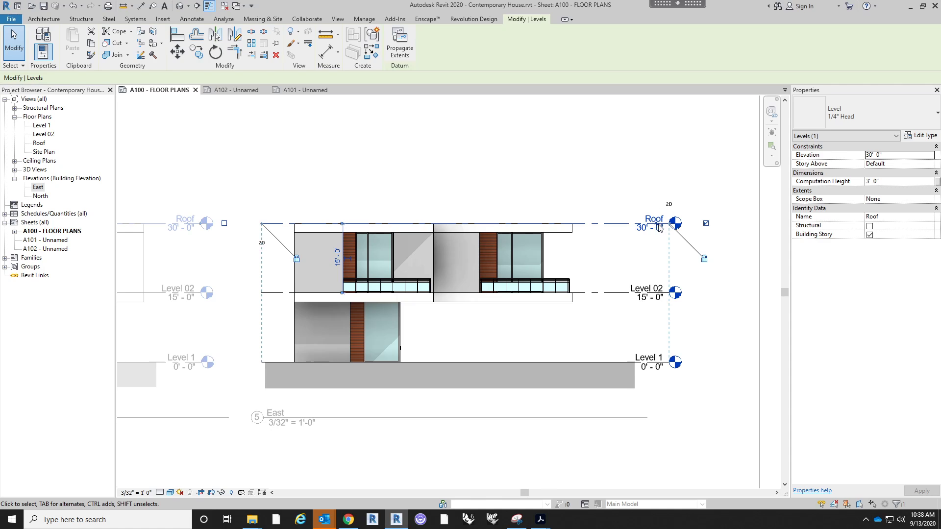
left_click_drag(660, 228, 672, 188)
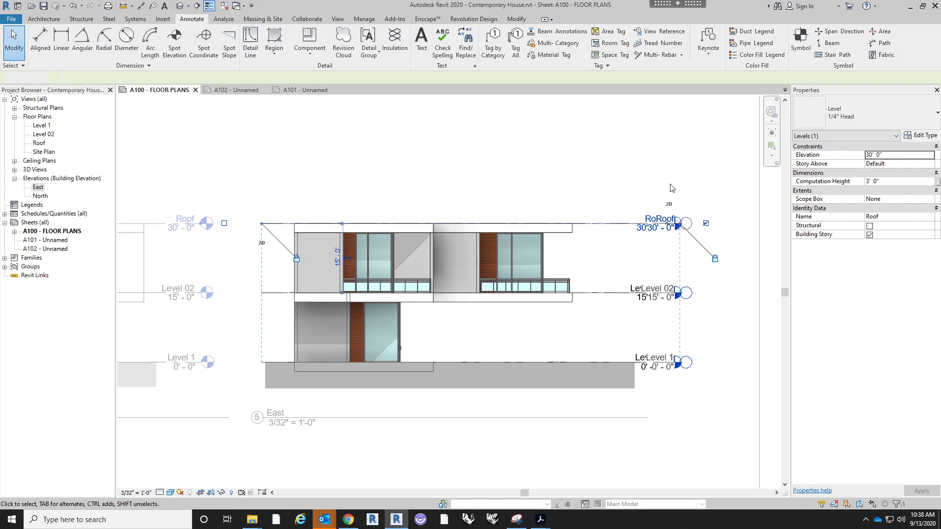
scroll(672, 214, "down", 3)
double_click(639, 388)
middle_click_drag(595, 386, 615, 405)
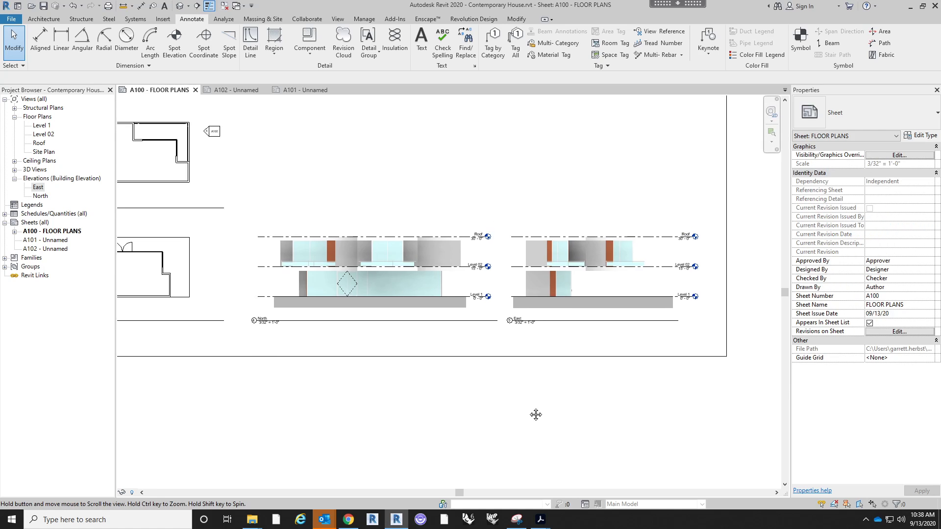
scroll(522, 402, "down", 3)
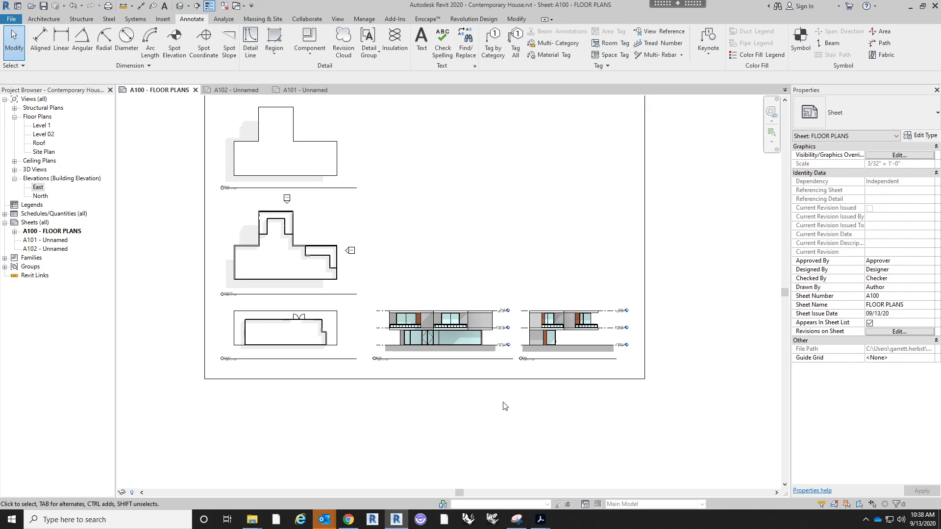
scroll(505, 406, "up", 2)
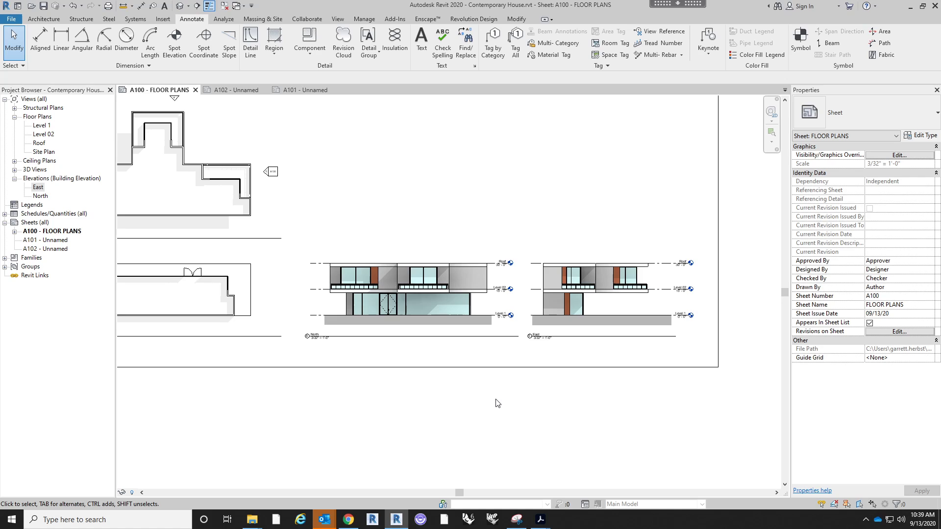
scroll(498, 426, "down", 3)
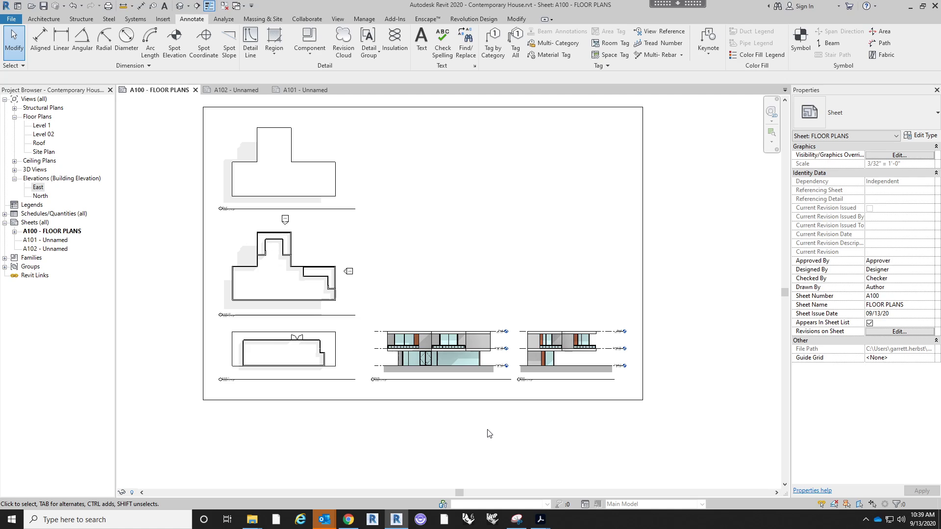
middle_click_drag(467, 238, 510, 265)
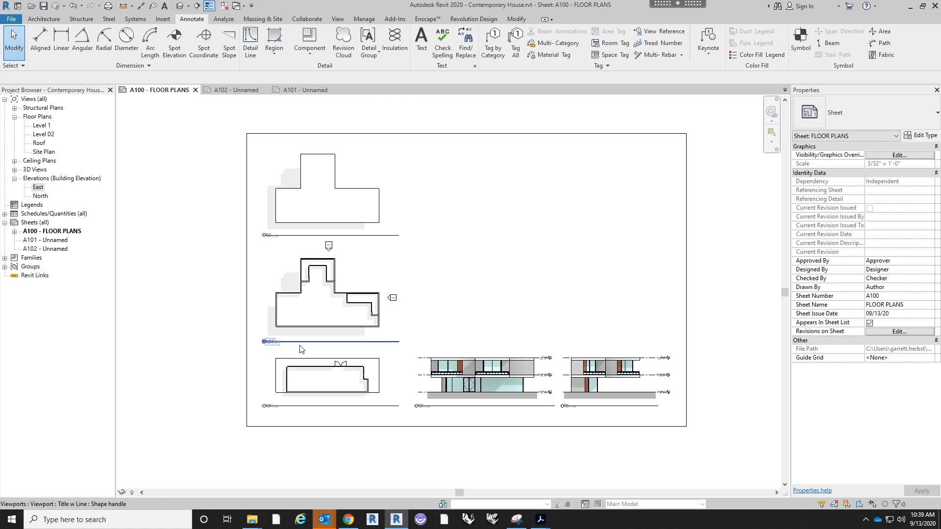
- Activate the Level 02 floor plan viewport on the sheet for editing
scroll(306, 308, "up", 5)
middle_click_drag(333, 322, 364, 342)
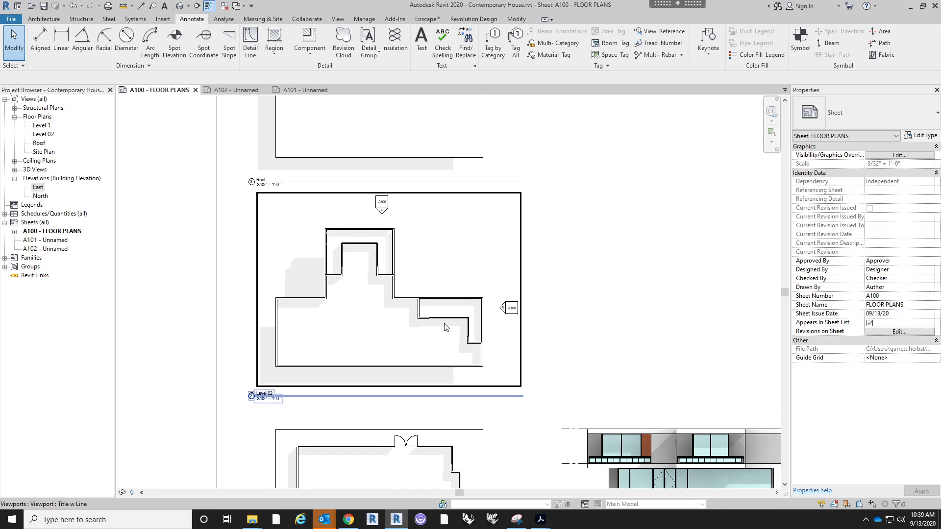
scroll(414, 247, "down", 1)
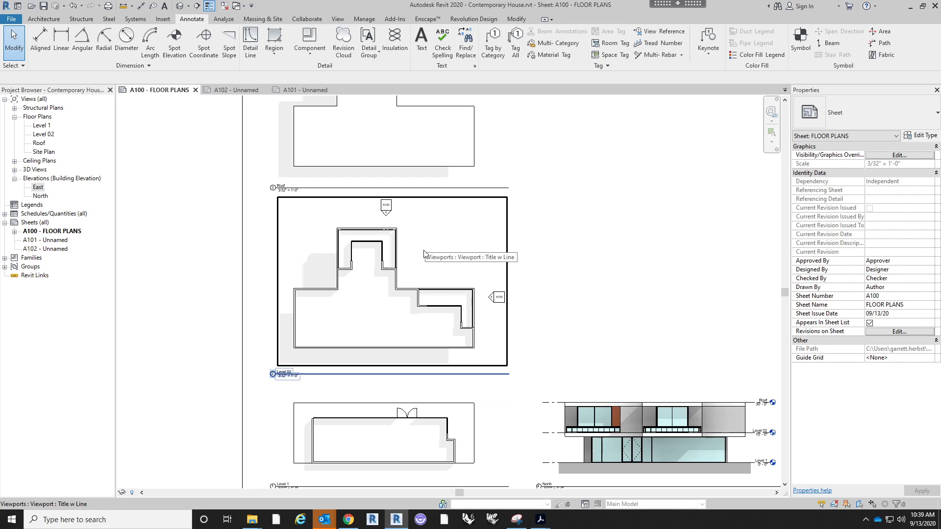
left_click(424, 258)
double_click(424, 258)
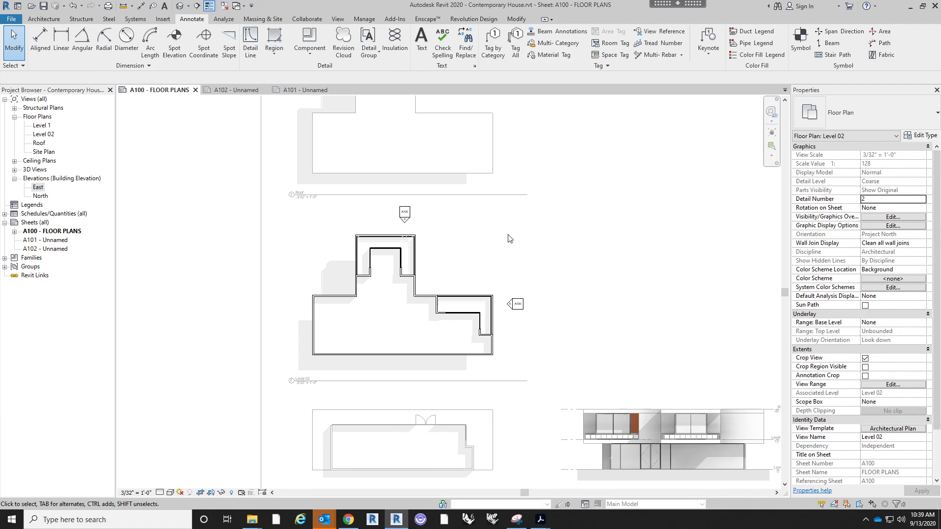
- Draw a vertical building section line through the Level 02 plan, from above the projecting upper wing to below the lower exterior wall
left_click(345, 21)
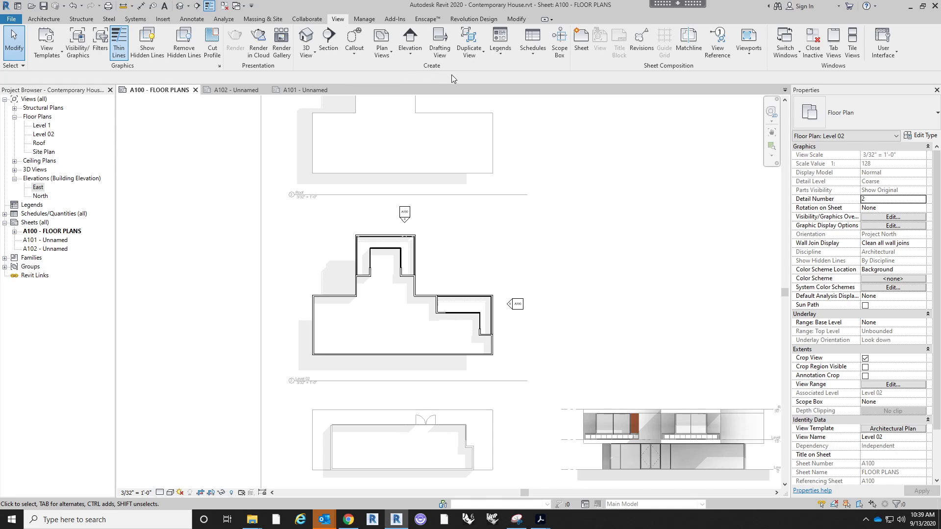
left_click(329, 39)
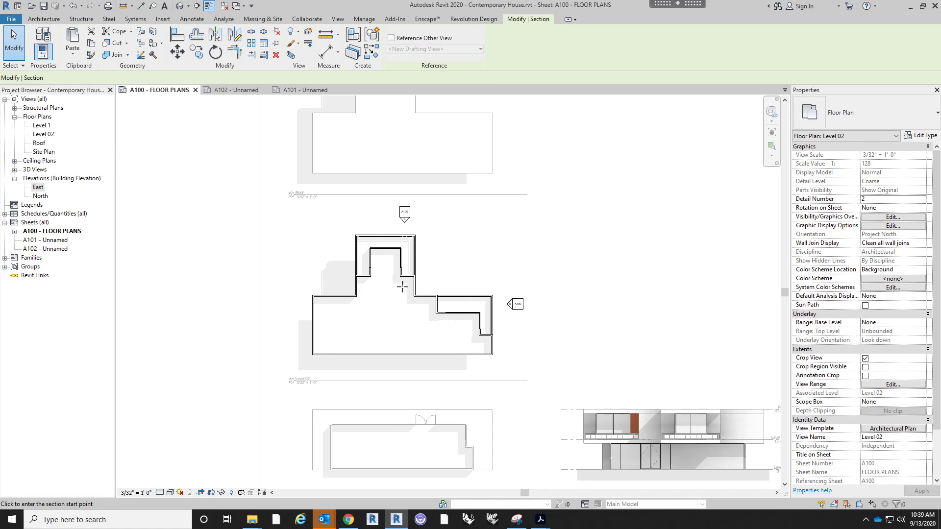
scroll(401, 306, "up", 1)
scroll(402, 307, "up", 1)
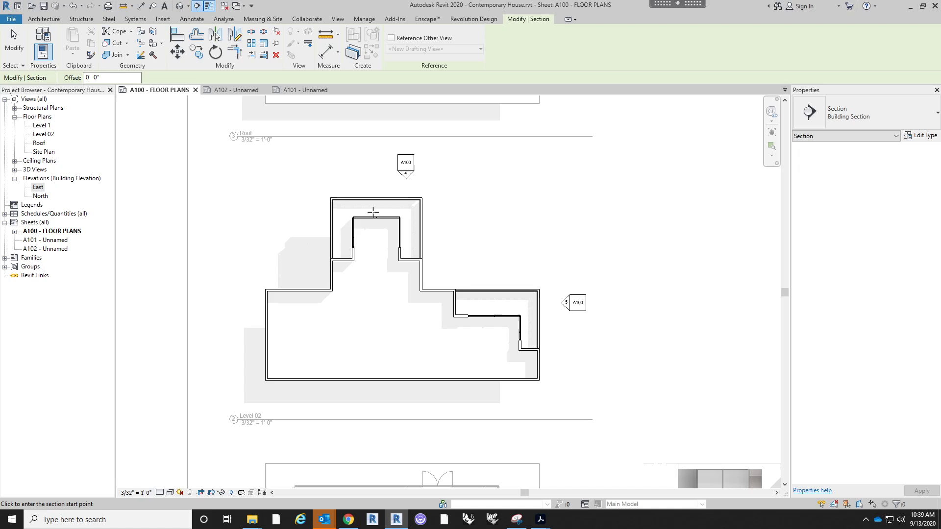
left_click(377, 175)
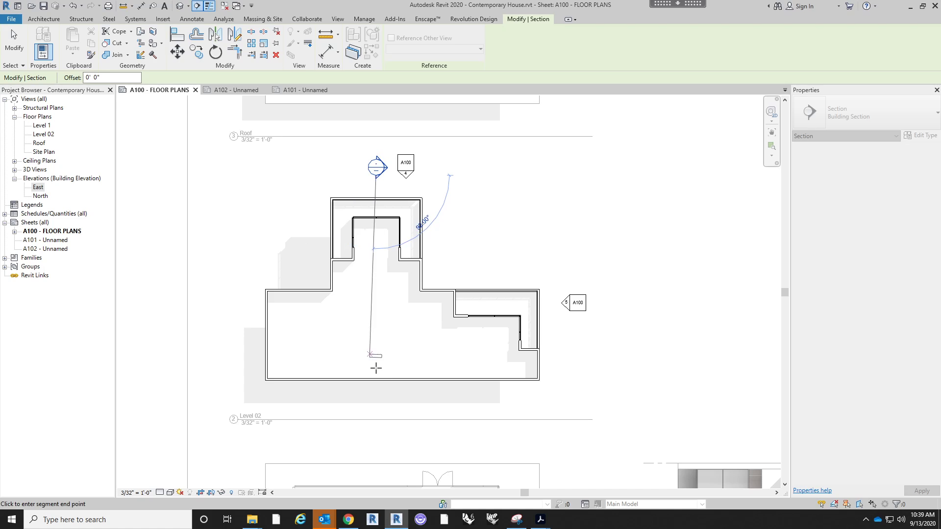
left_click(376, 393)
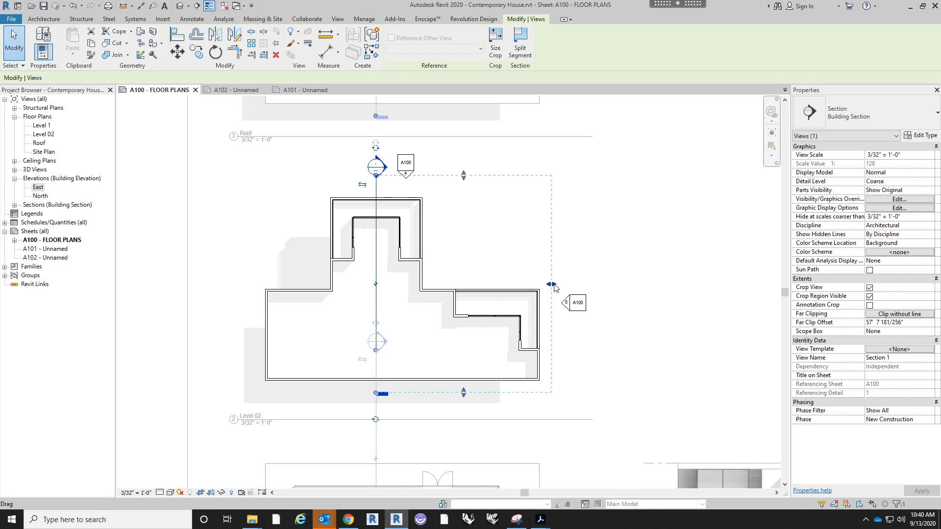
- Adjust the section's far clip boundary to just beyond the plan's far east wall, an offset of about 56'-6", and deselect it
left_click_drag(551, 285, 551, 284)
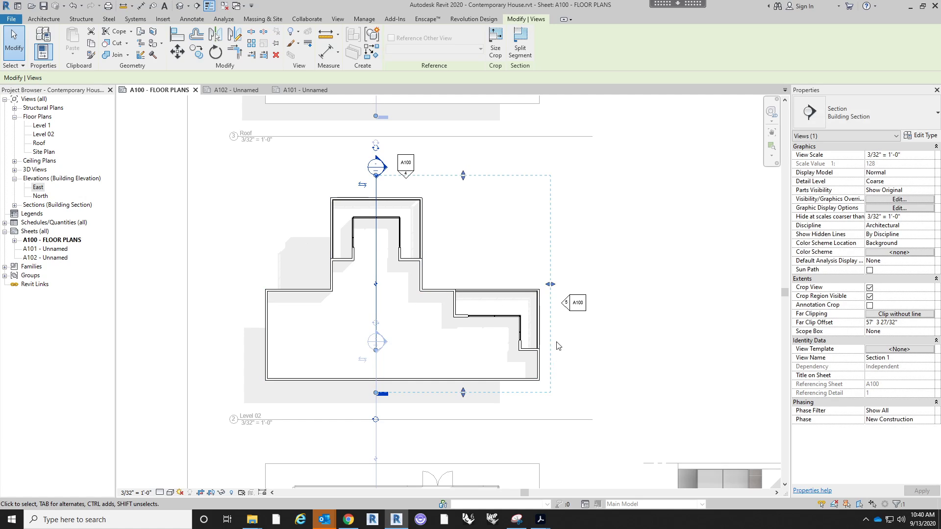
left_click_drag(551, 284, 429, 303)
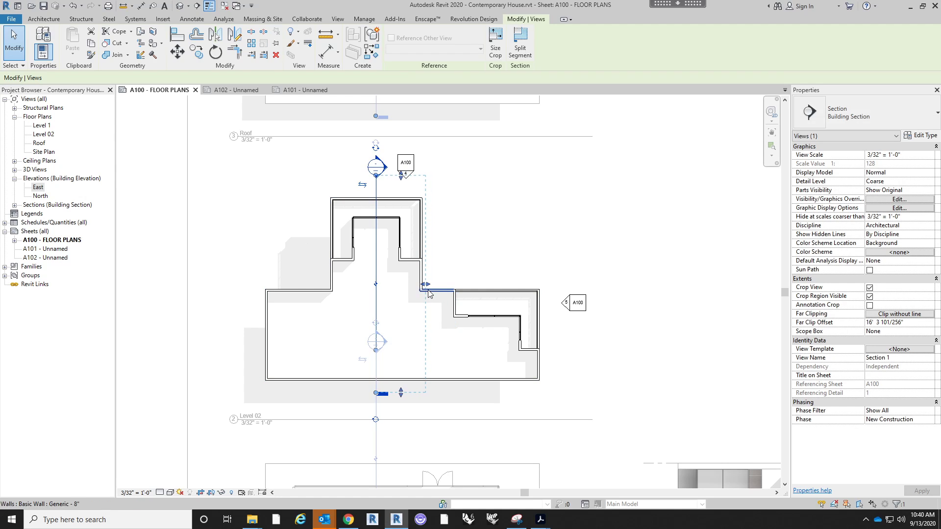
left_click_drag(426, 287, 549, 255)
left_click(553, 252)
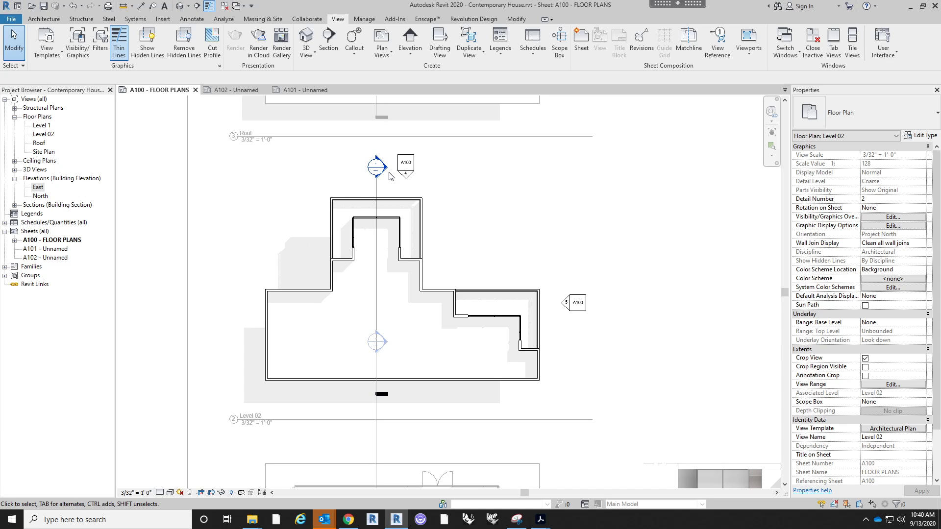
- Open the building section view from its section head in the Level 02 plan
scroll(391, 176, "down", 1)
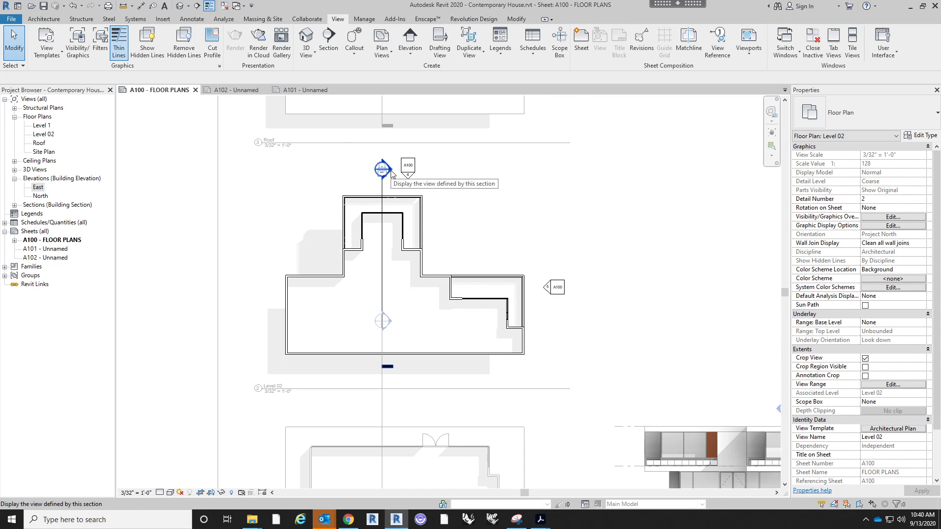
double_click(382, 170)
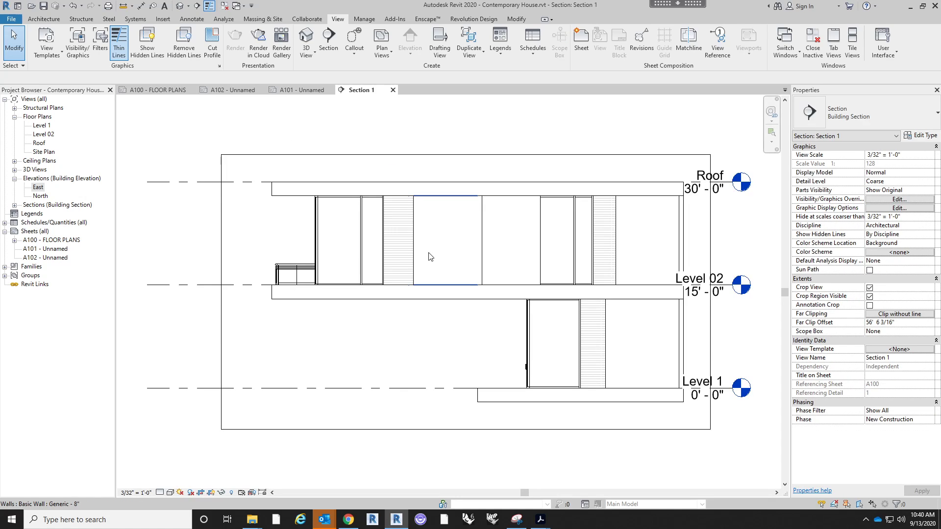
scroll(235, 309, "down", 4)
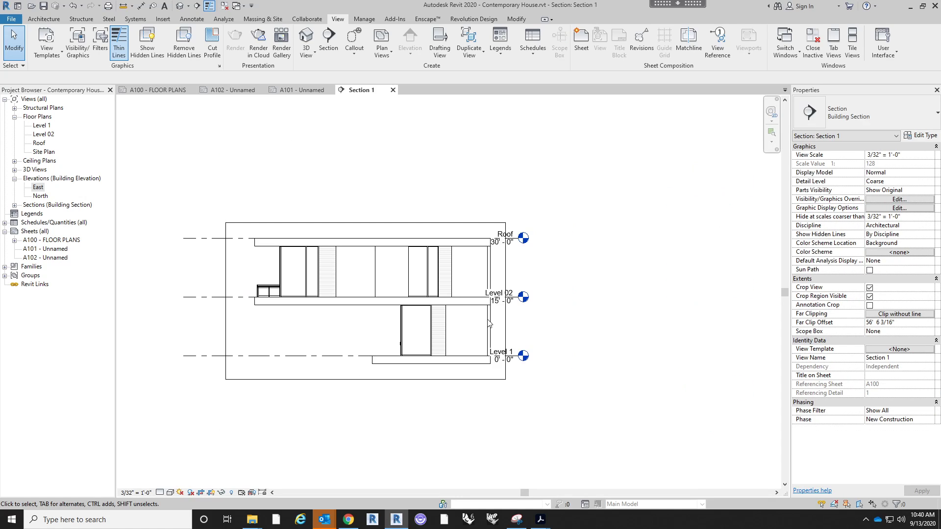
- Look at the Level 02 floor plan and reopen the Section 1 building section view
scroll(508, 337, "up", 2)
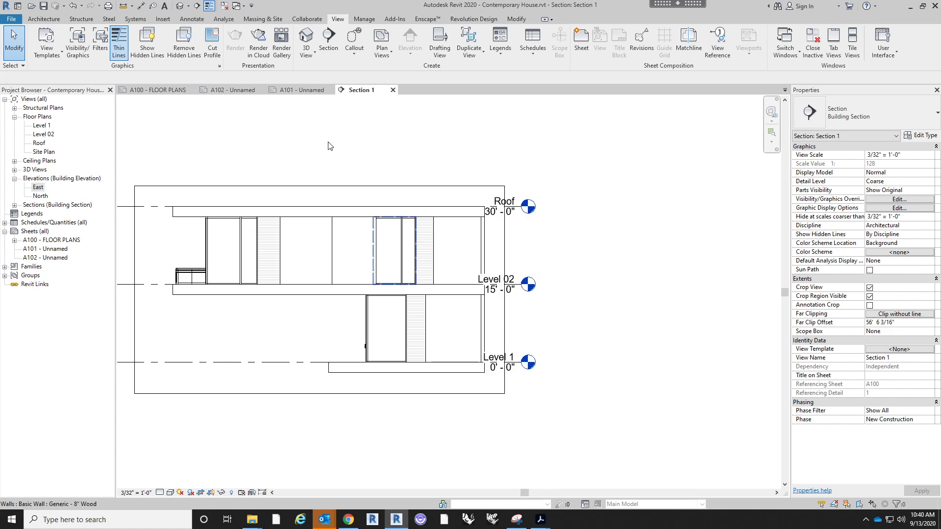
double_click(45, 134)
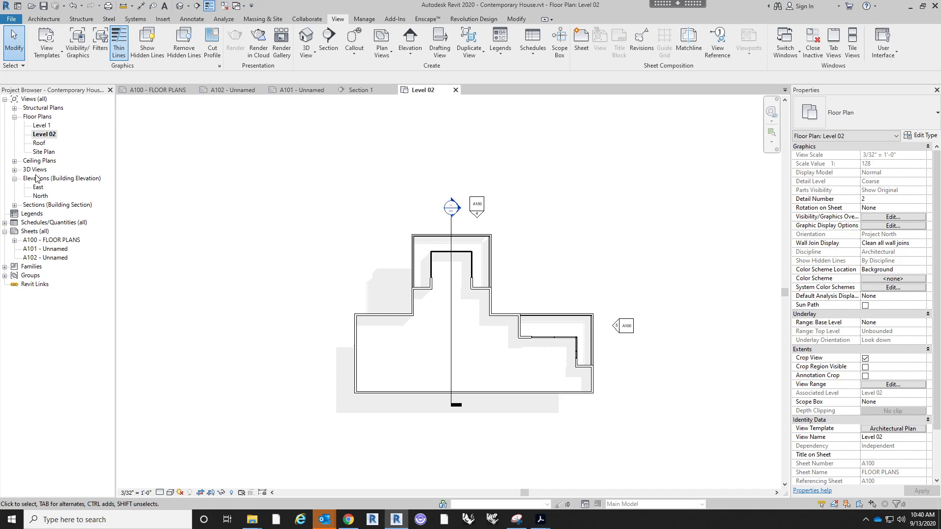
left_click(14, 205)
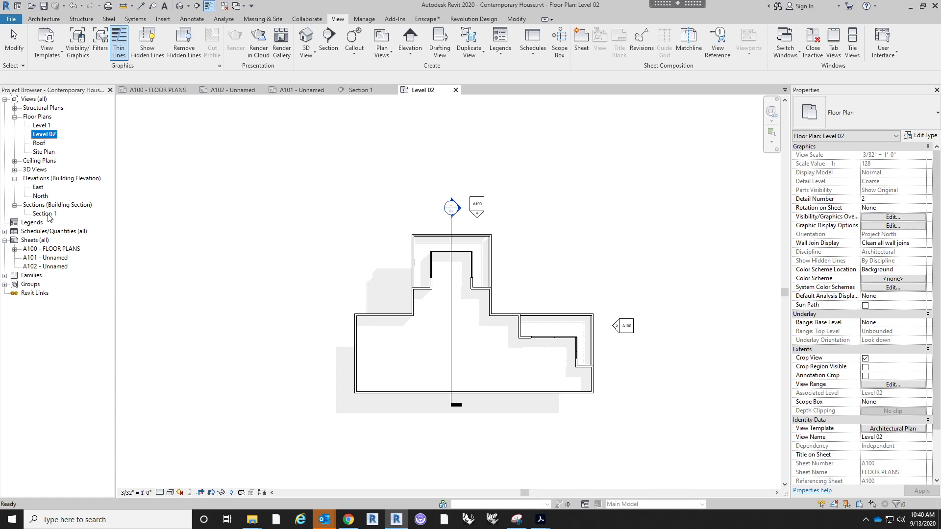
double_click(45, 213)
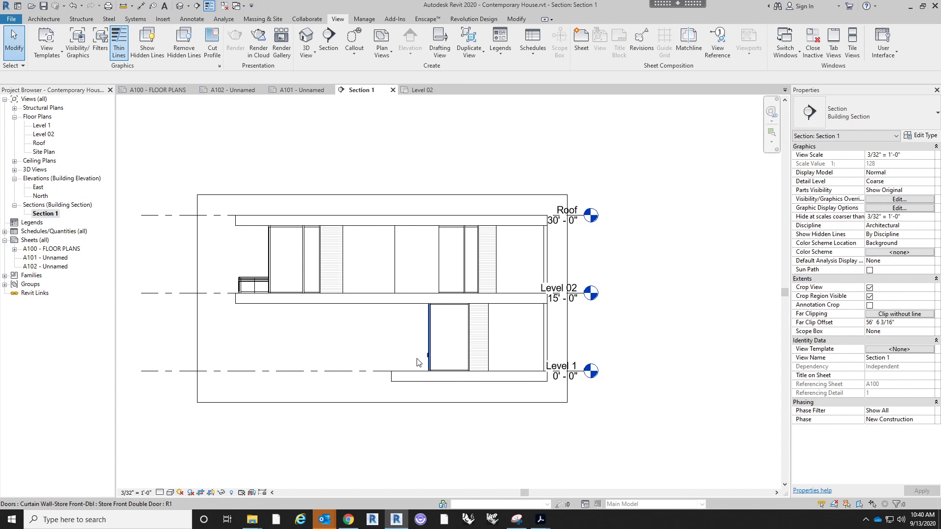
- Stretch the linked level lines at the Level 02 head outward so all level labels clear the section's crop boundary
left_click(571, 294)
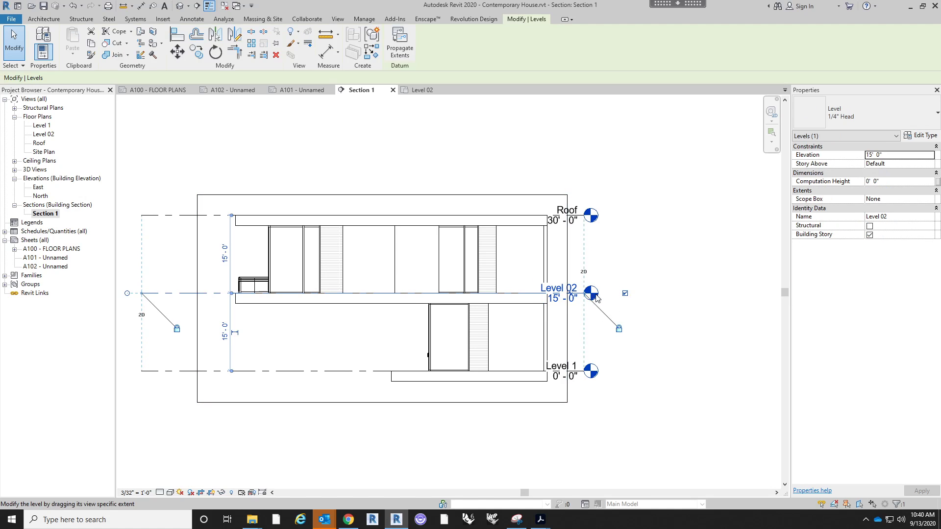
left_click_drag(597, 298, 633, 294)
left_click(677, 241)
left_click(563, 196)
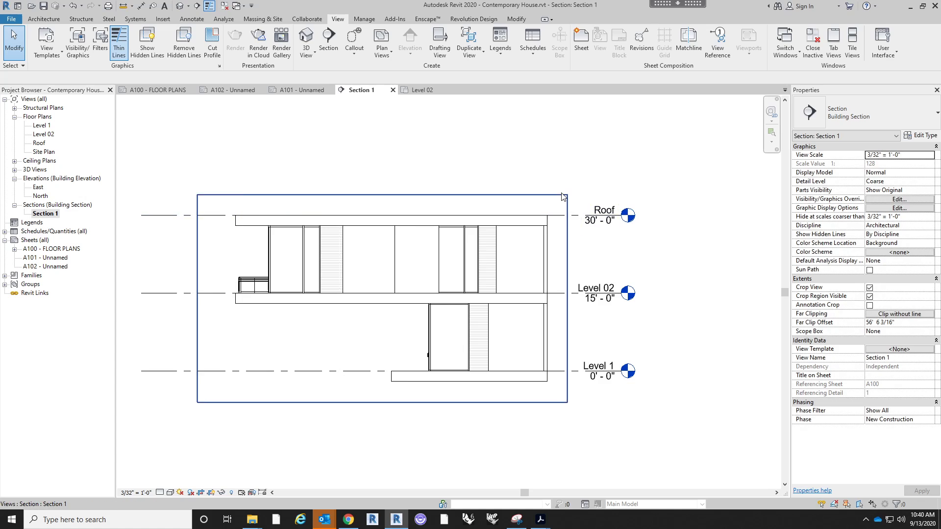
scroll(600, 189, "down", 1)
middle_click_drag(600, 189, 573, 235)
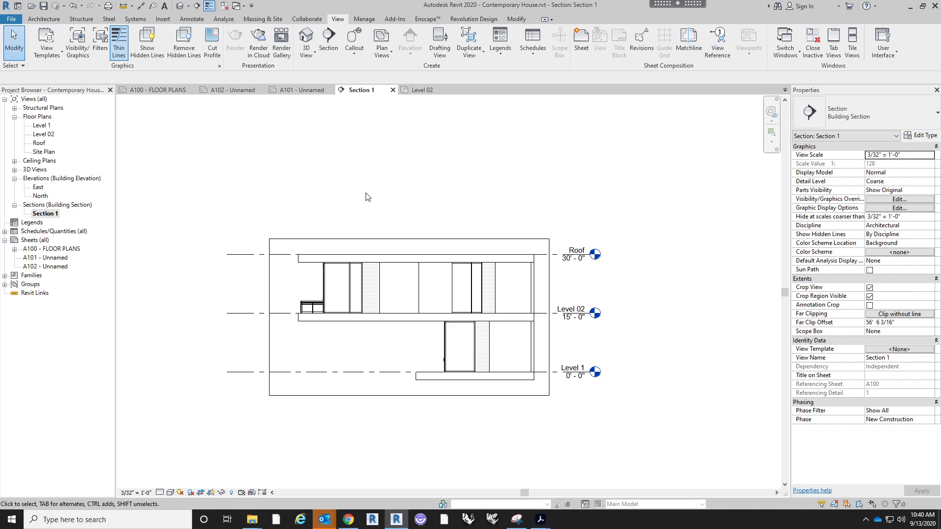
- Assign the Architectural Section view template to Section 1, with the template's view scale set to 3/32" = 1'-0"
double_click(45, 134)
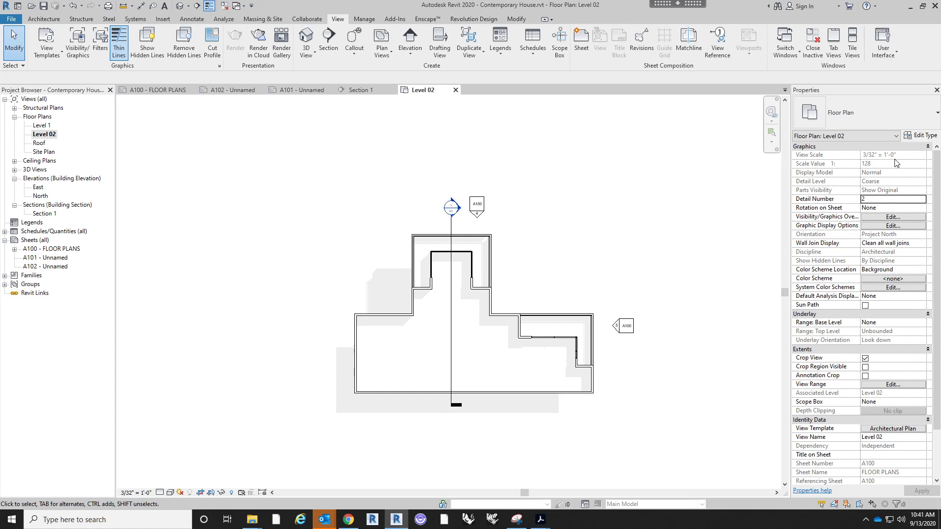
double_click(46, 214)
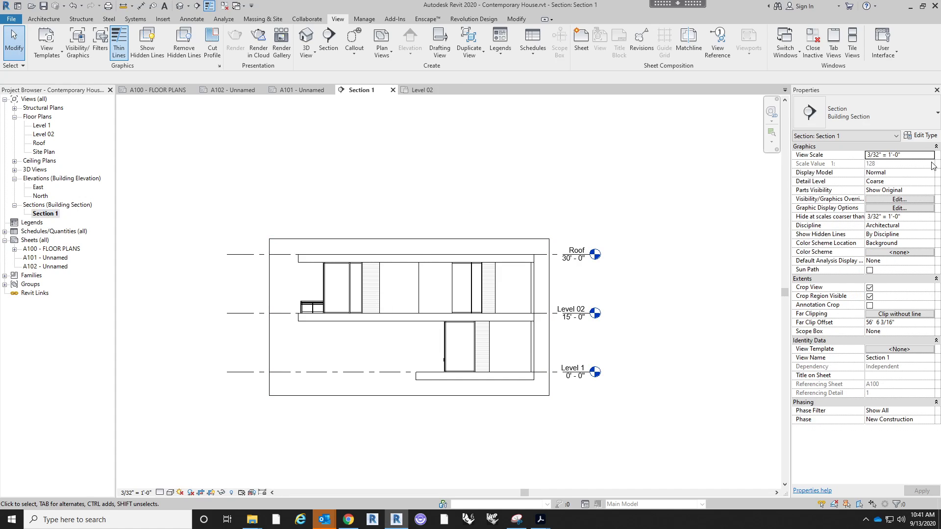
middle_click_drag(530, 144, 580, 158)
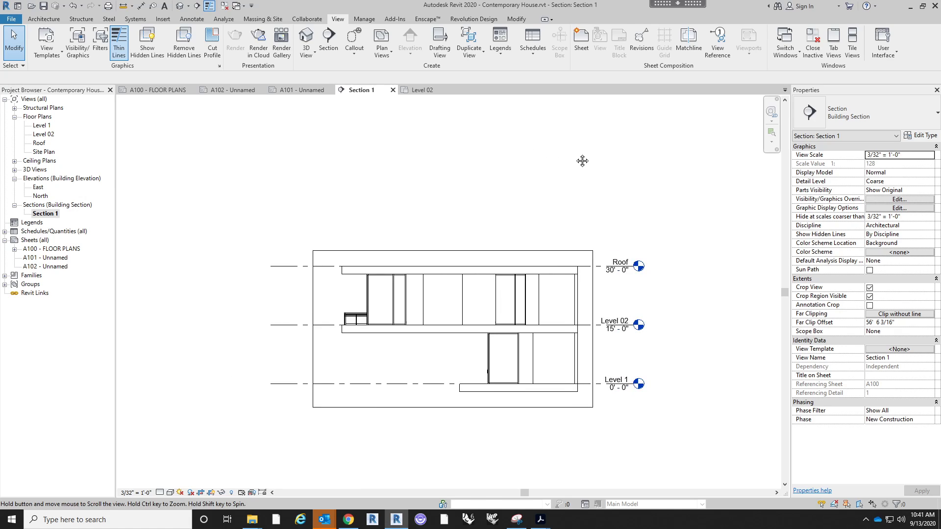
left_click(904, 349)
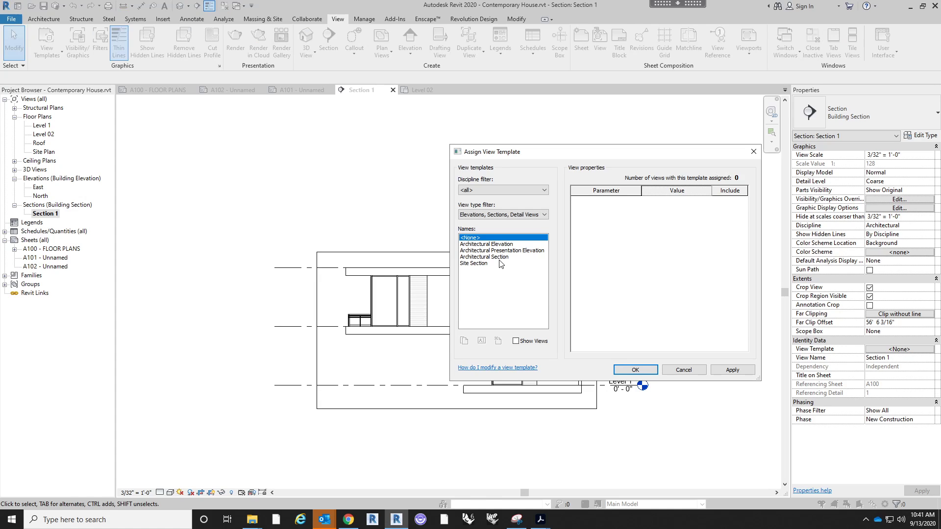
left_click(500, 258)
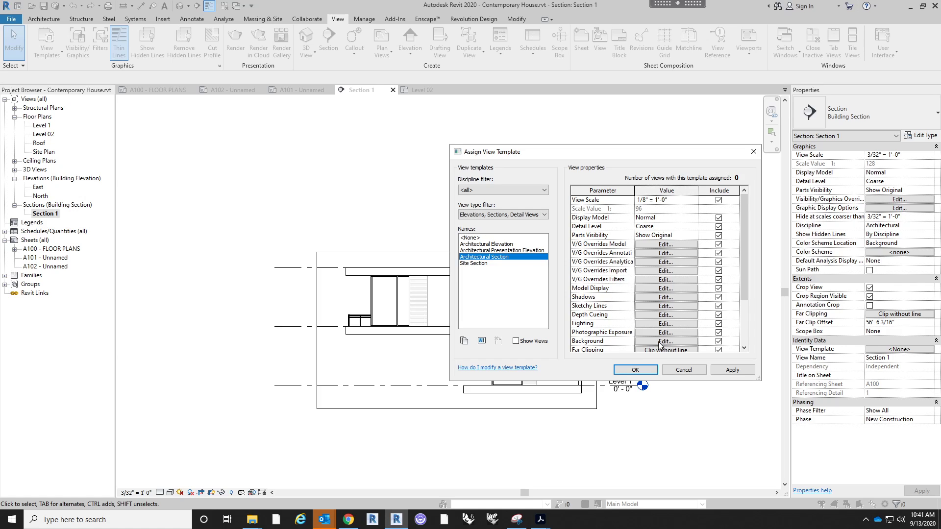
left_click(693, 201)
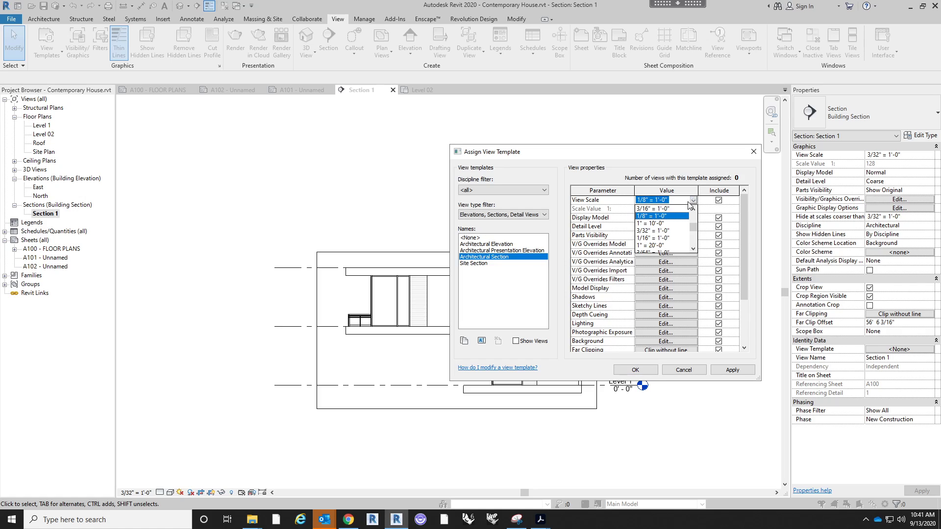
left_click(662, 233)
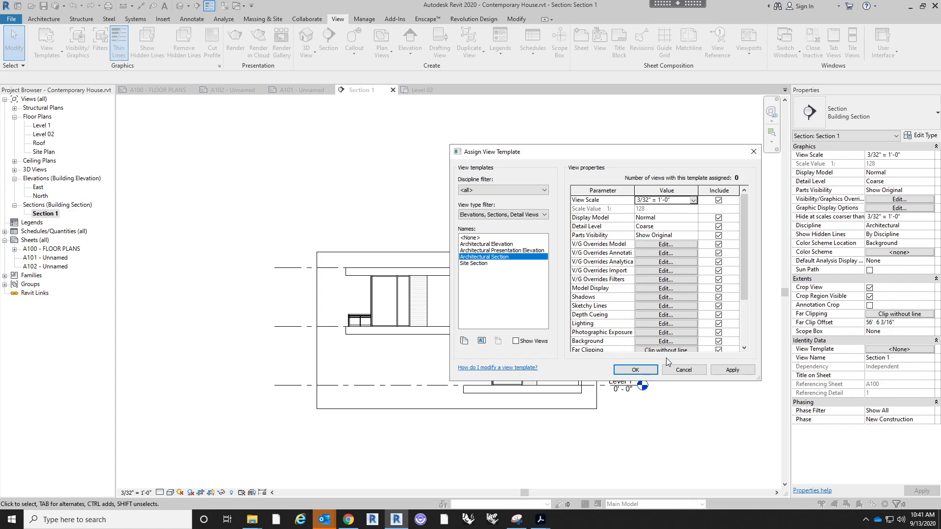
left_click(636, 370)
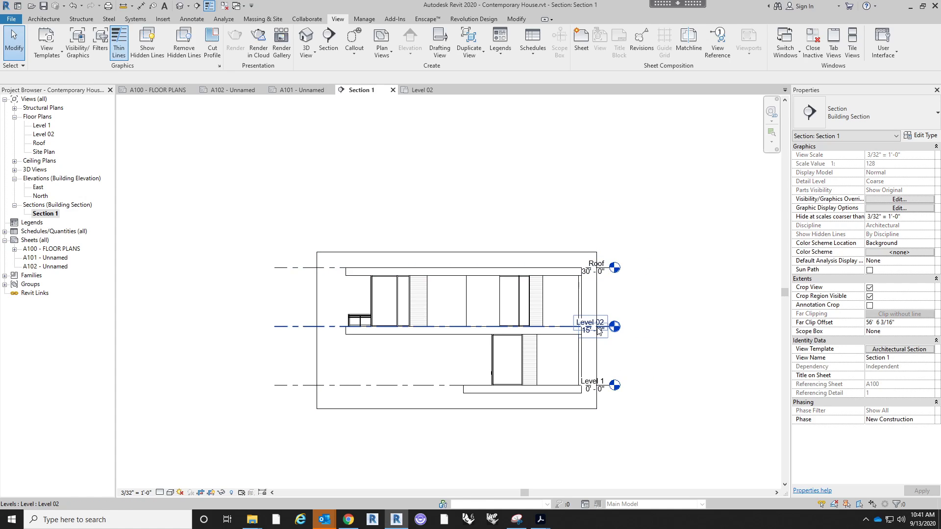
- Extend the head ends of the Roof, Level 02 and Level 1 lines past Section 1's crop region again
left_click(595, 327)
left_click_drag(609, 326, 631, 326)
left_click(636, 218)
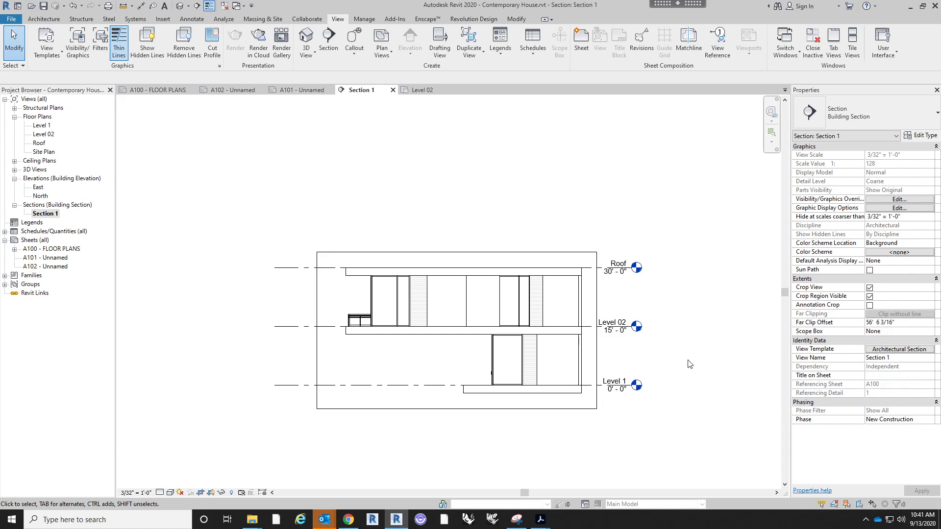
- Open the model category visibility and graphic overrides of the Architectural Section view template
left_click(905, 350)
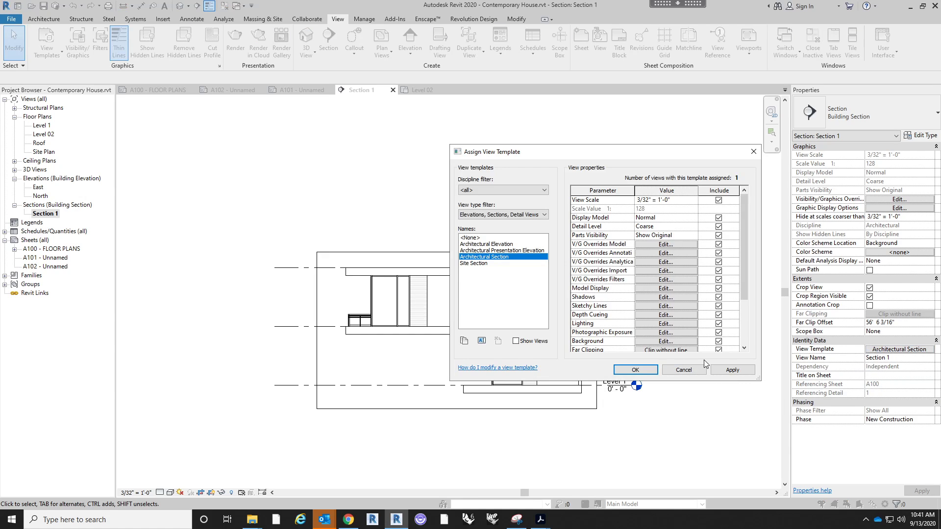
left_click_drag(694, 153, 687, 114)
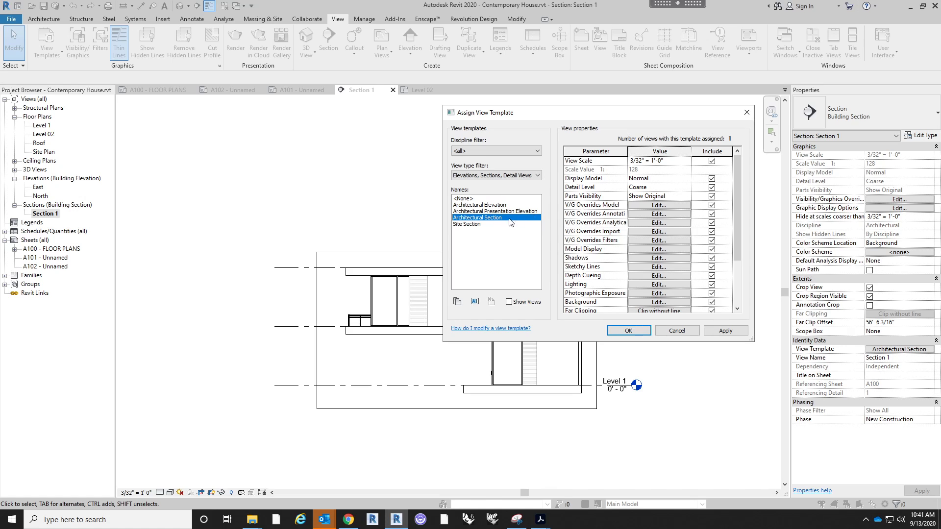
left_click(651, 206)
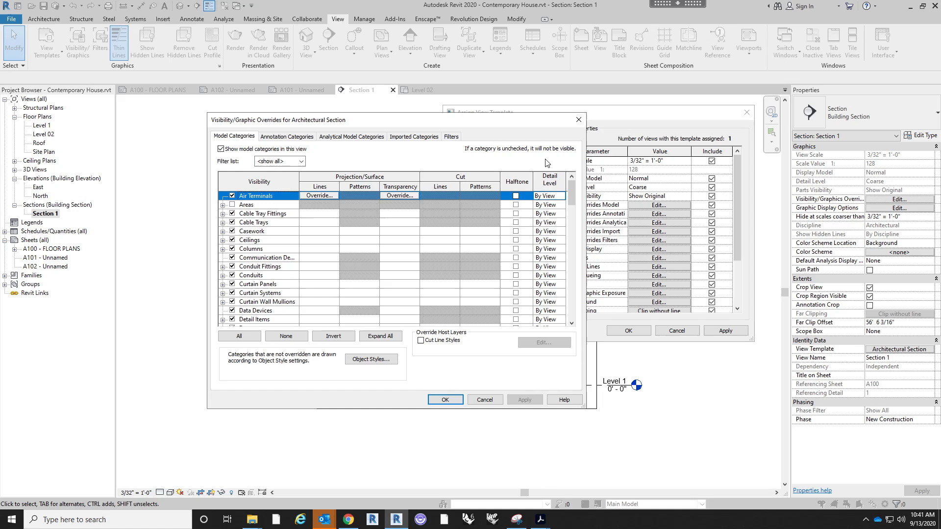
left_click_drag(525, 121, 551, 107)
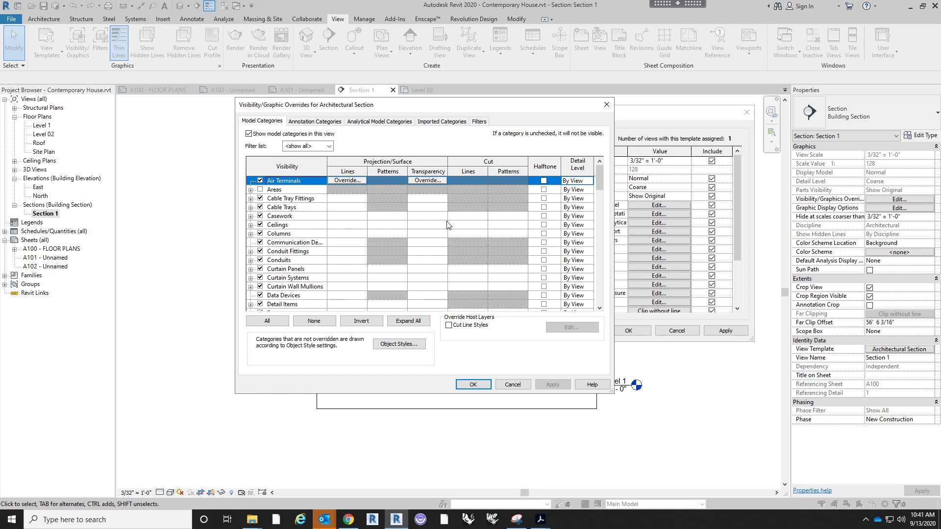
- Override the Floors cut pattern in the Architectural Section template with a solid foreground fill coloured RGB 128-128-128
scroll(391, 223, "down", 3)
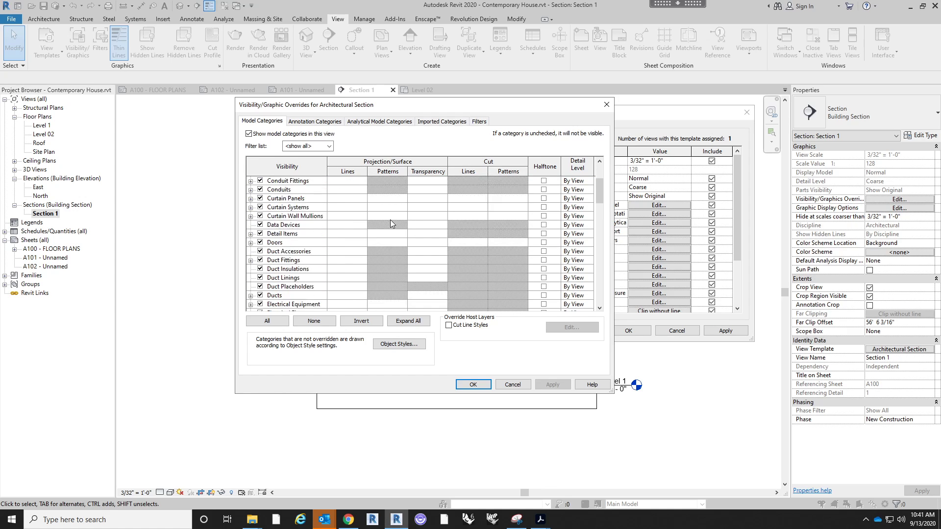
scroll(391, 224, "down", 3)
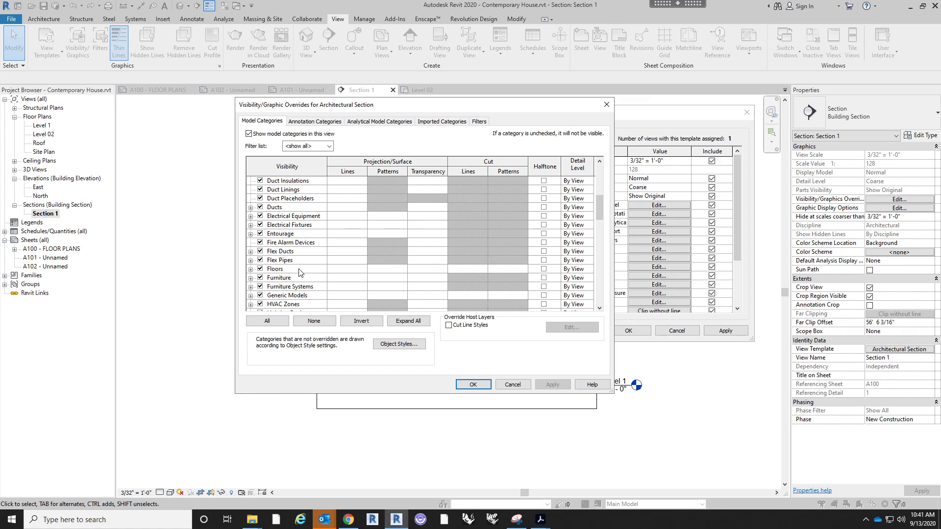
left_click(301, 271)
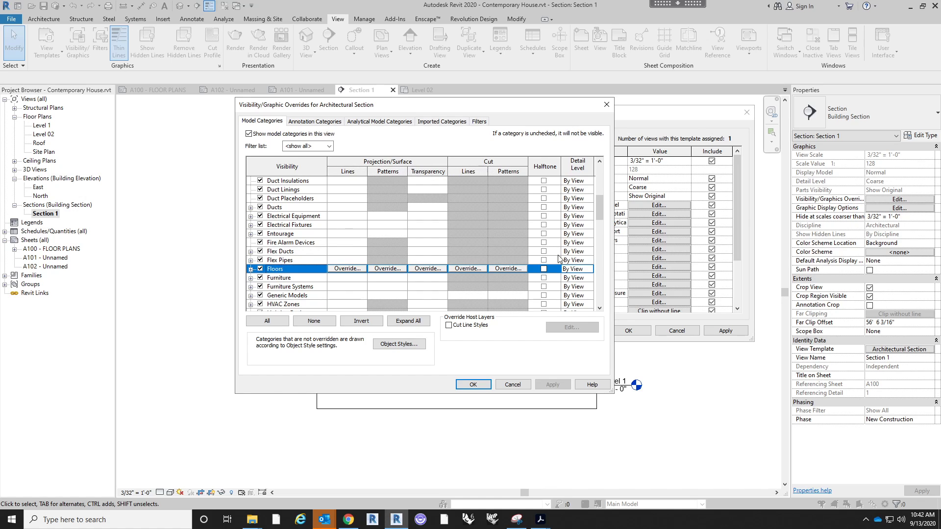
left_click(508, 268)
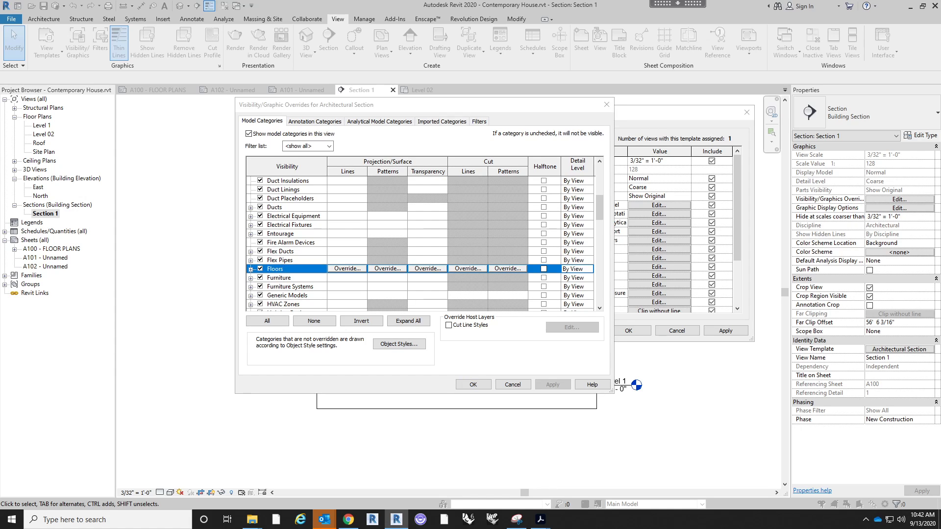
left_click_drag(571, 237, 326, 182)
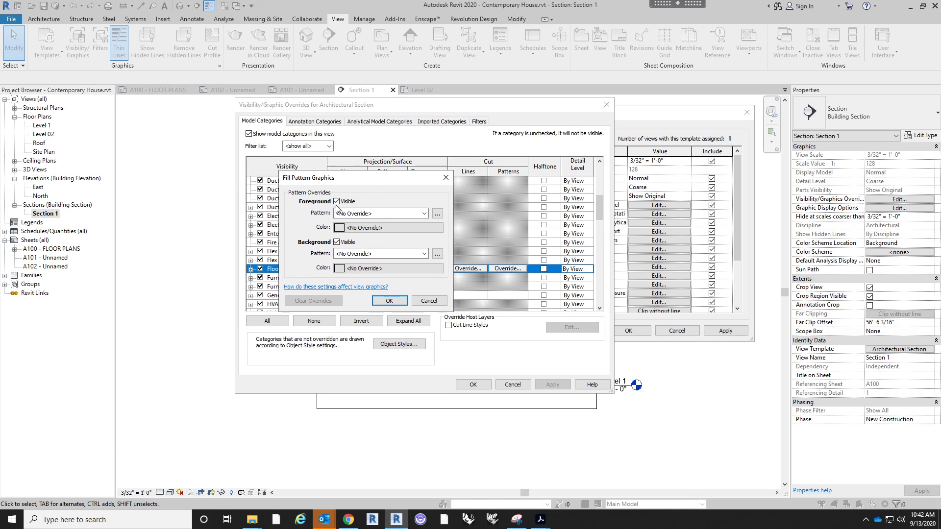
left_click(398, 214)
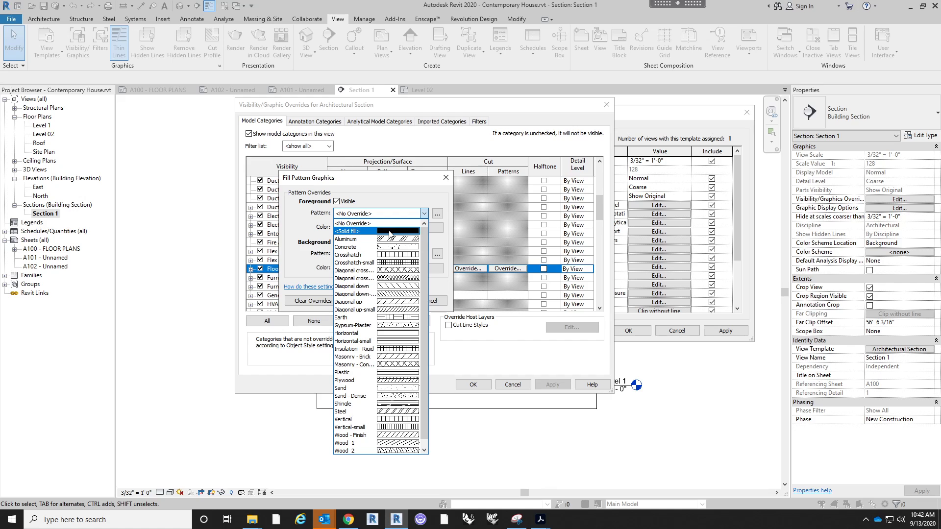
left_click(390, 231)
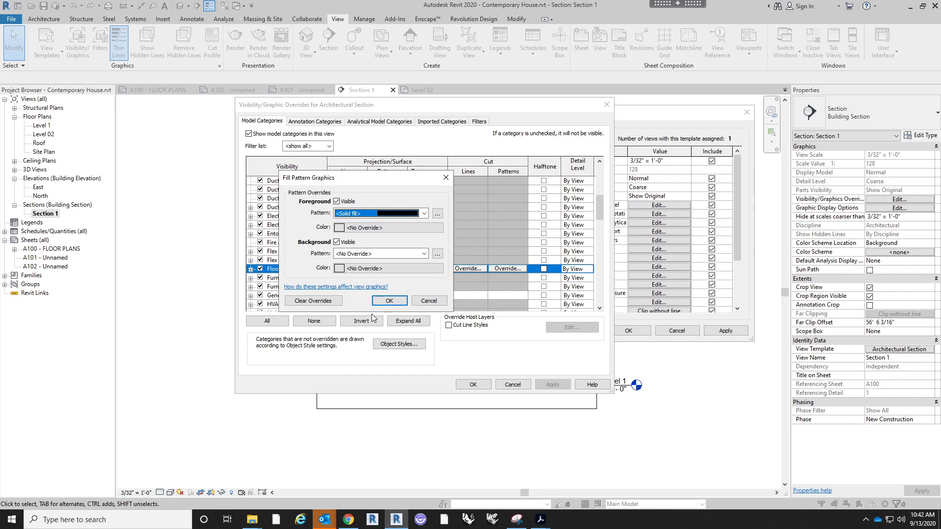
left_click(393, 230)
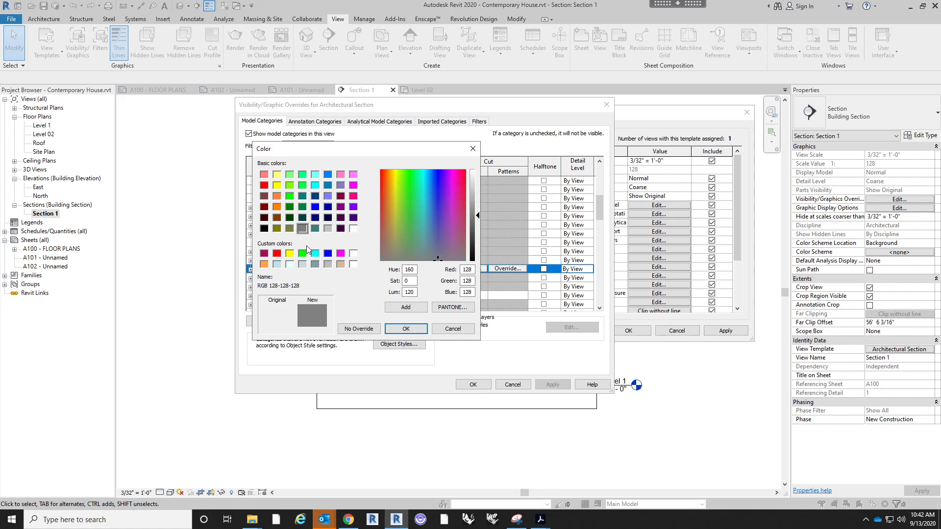
left_click(399, 330)
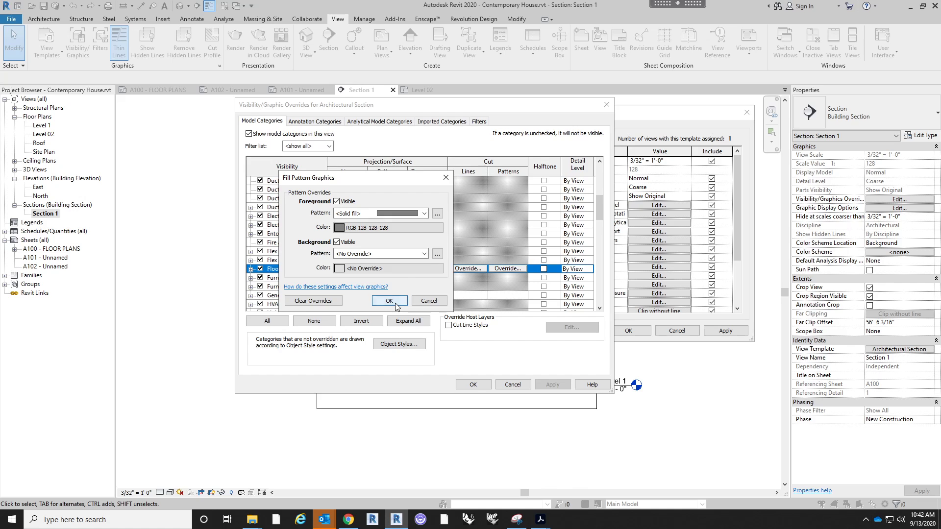
left_click(396, 307)
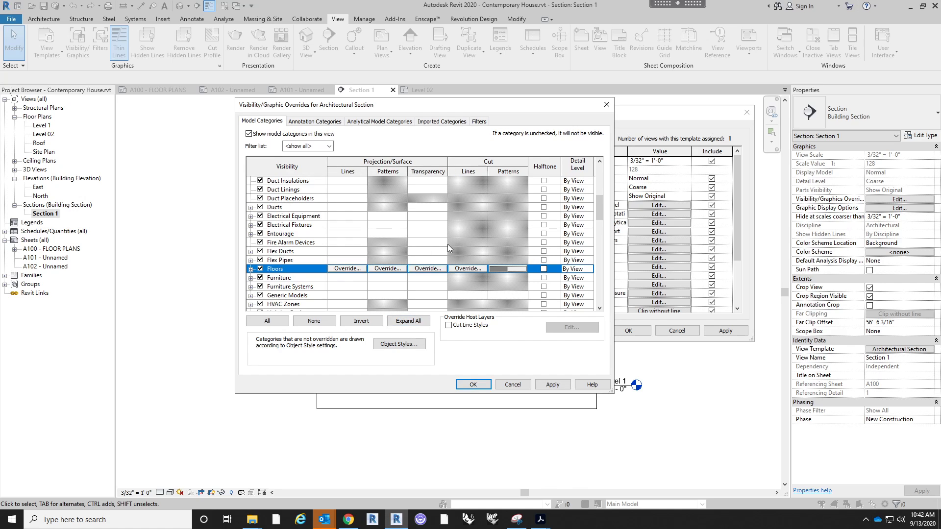
- Override the Walls cut pattern with a solid foreground fill coloured RGB 128-128-128
scroll(442, 247, "down", 1)
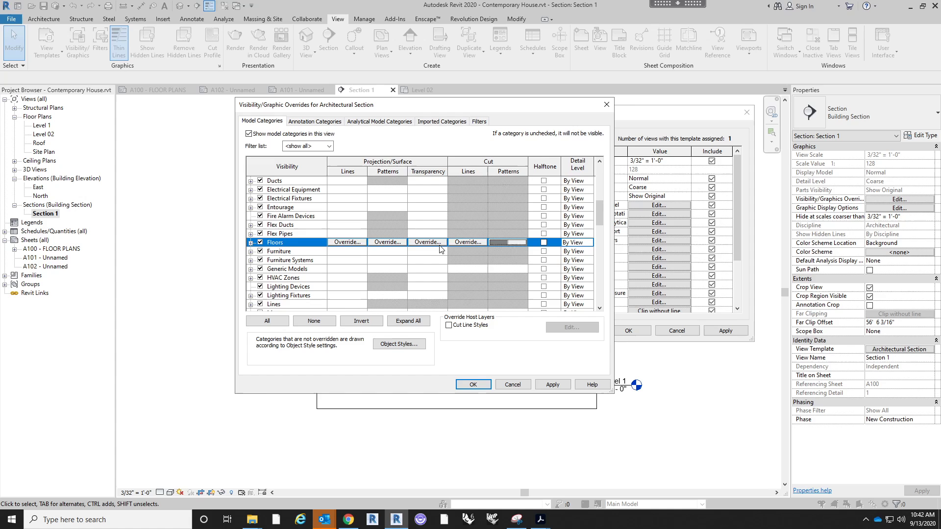
left_click_drag(600, 212, 600, 290)
left_click(302, 288)
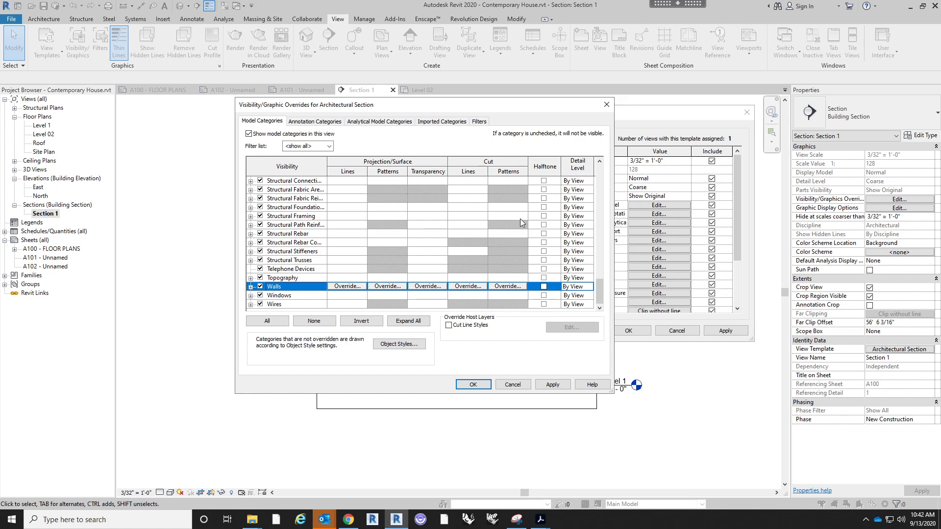
left_click(508, 287)
left_click(395, 212)
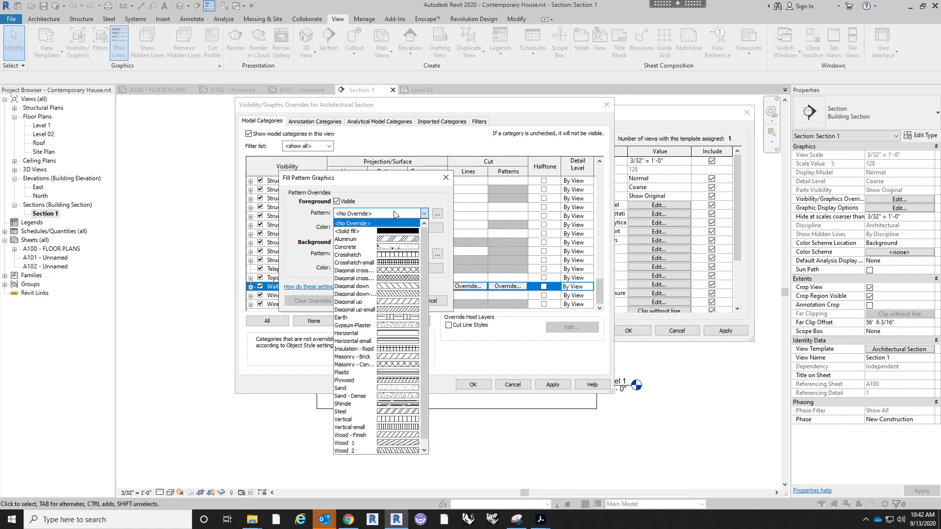
left_click(387, 229)
left_click(387, 228)
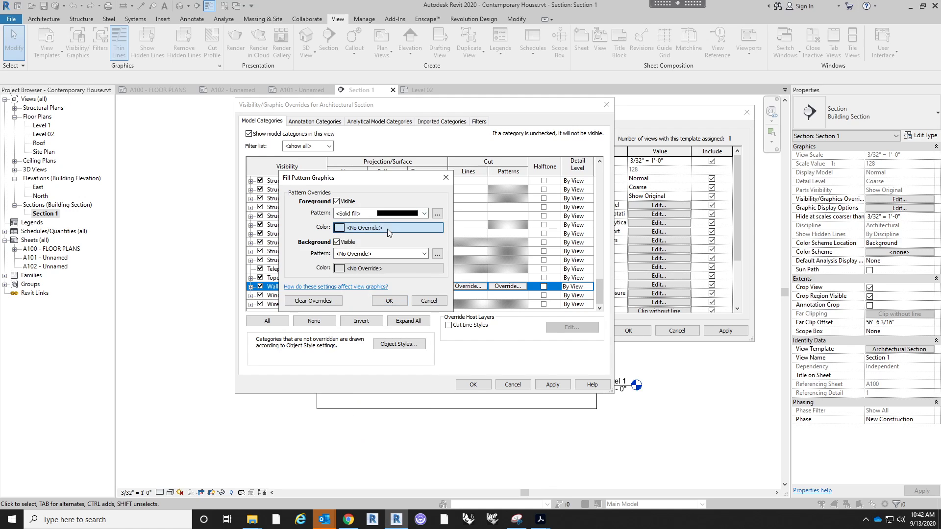
left_click(405, 328)
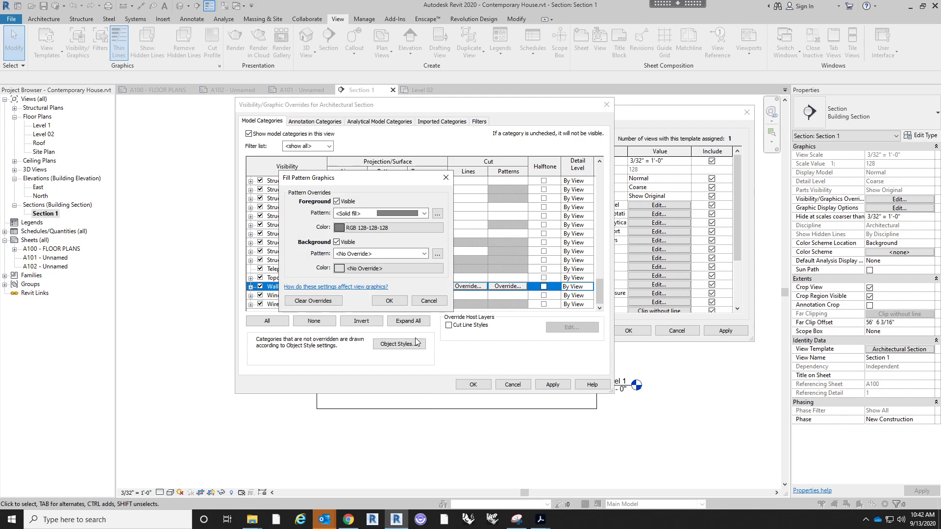
left_click(392, 305)
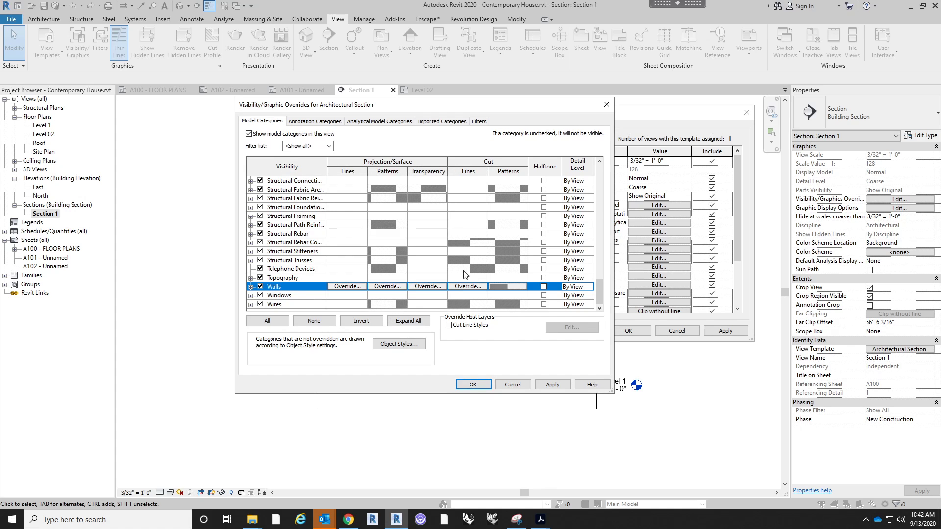
- Override the Roofs cut pattern with a solid foreground fill in RGB 128-128-128 and apply the template changes to Section 1
scroll(461, 275, "up", 5)
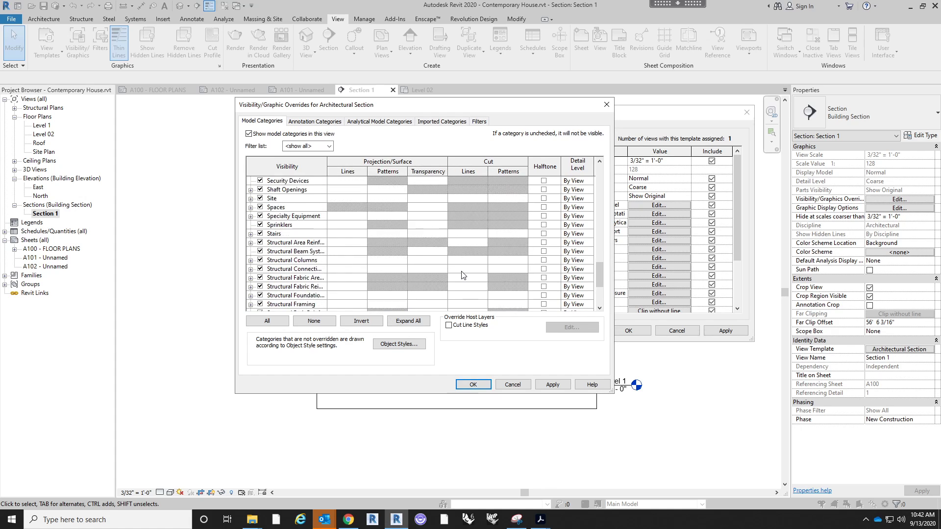
left_click(296, 209)
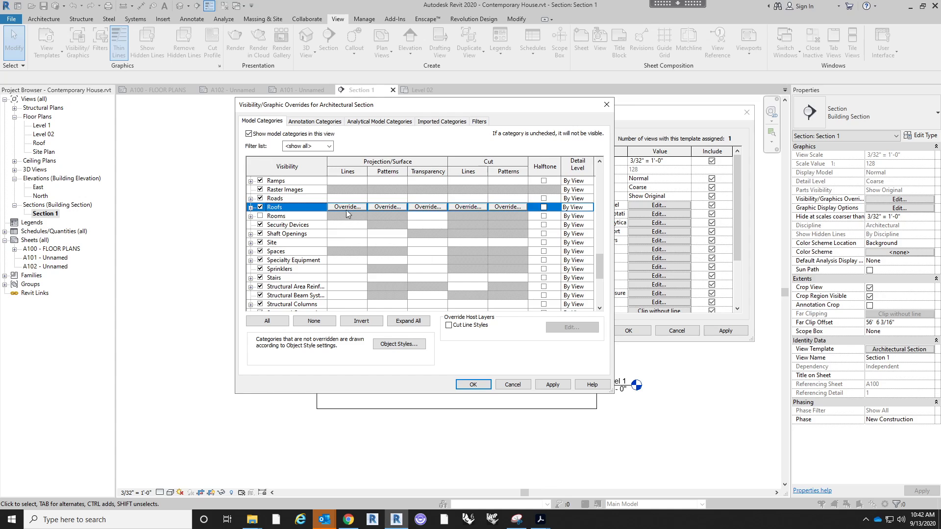
left_click(500, 208)
left_click(386, 216)
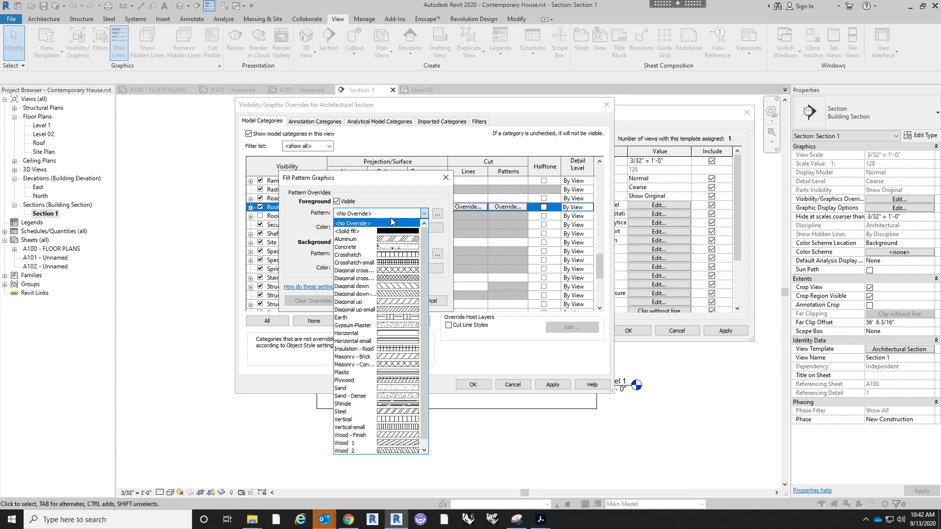
left_click(395, 228)
left_click(395, 227)
left_click(299, 231)
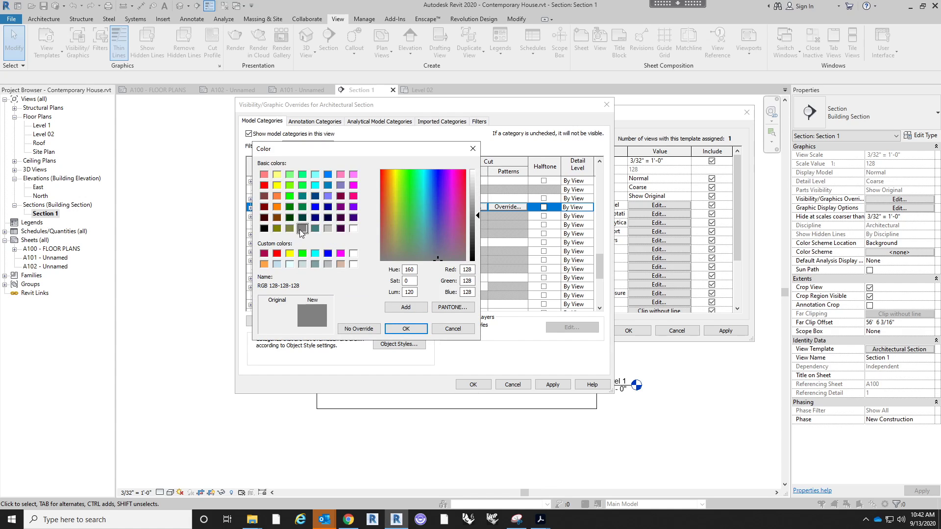
left_click(391, 331)
key("Return")
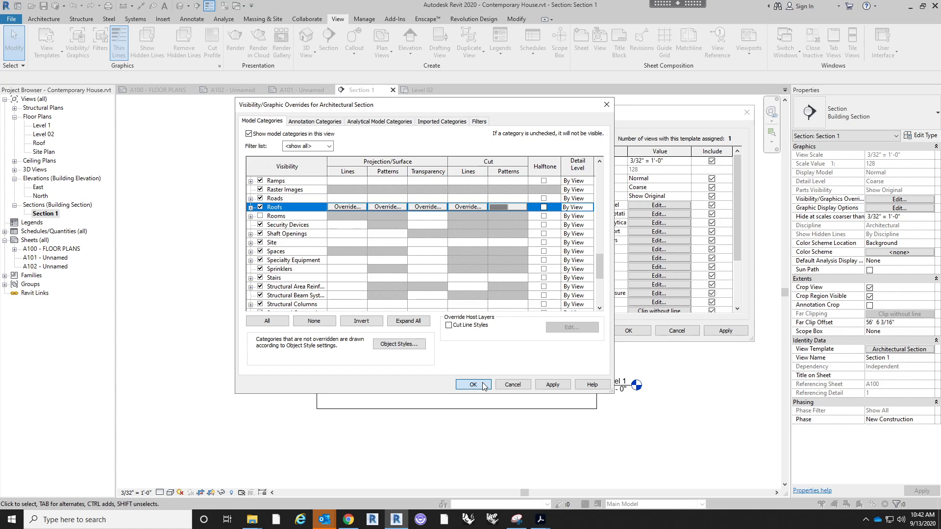
left_click(474, 385)
left_click(628, 331)
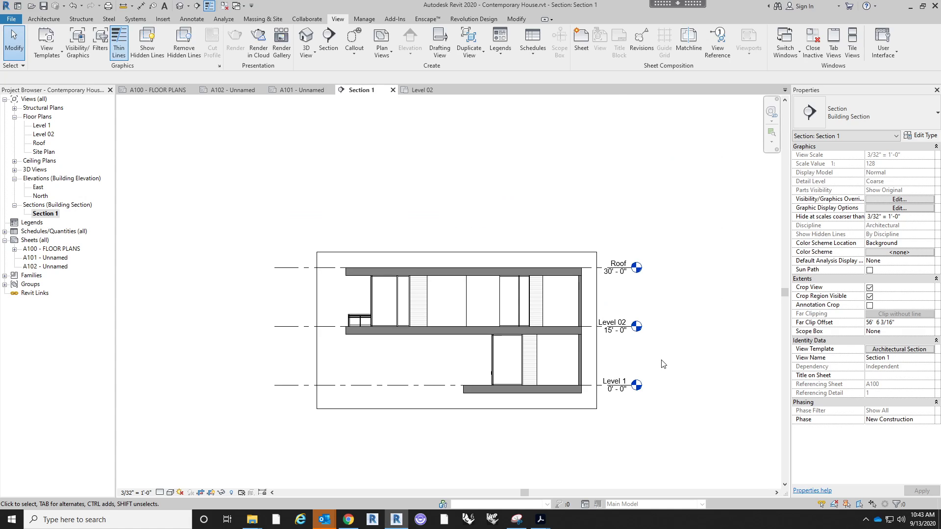
- Change the Walls cut pattern colour in Section 1's Architectural Section template to RGB 162-162-162 and apply it to the view
scroll(527, 371, "up", 2)
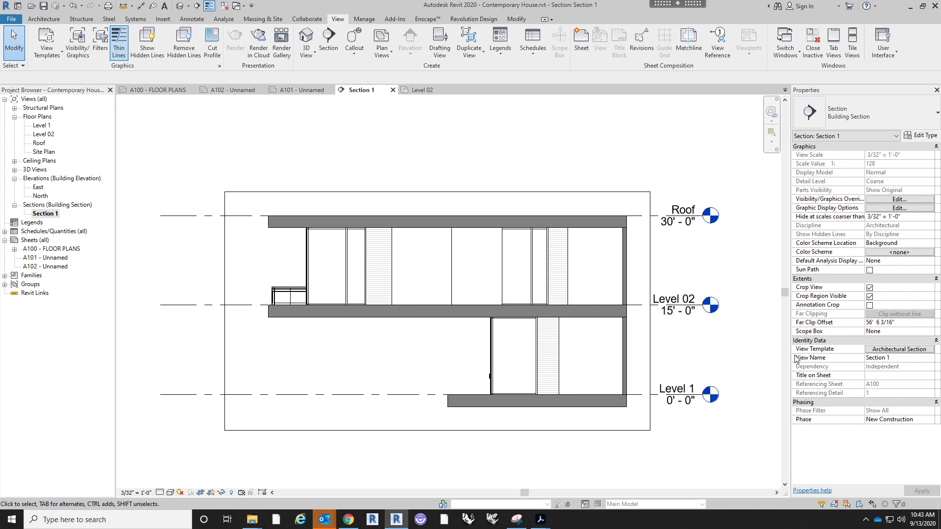
left_click(917, 349)
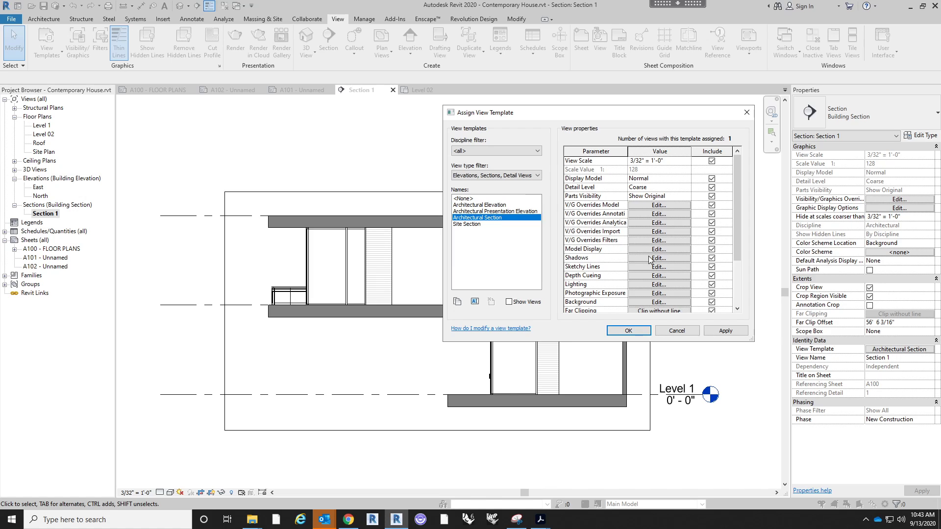
left_click(640, 205)
left_click_drag(596, 183, 598, 297)
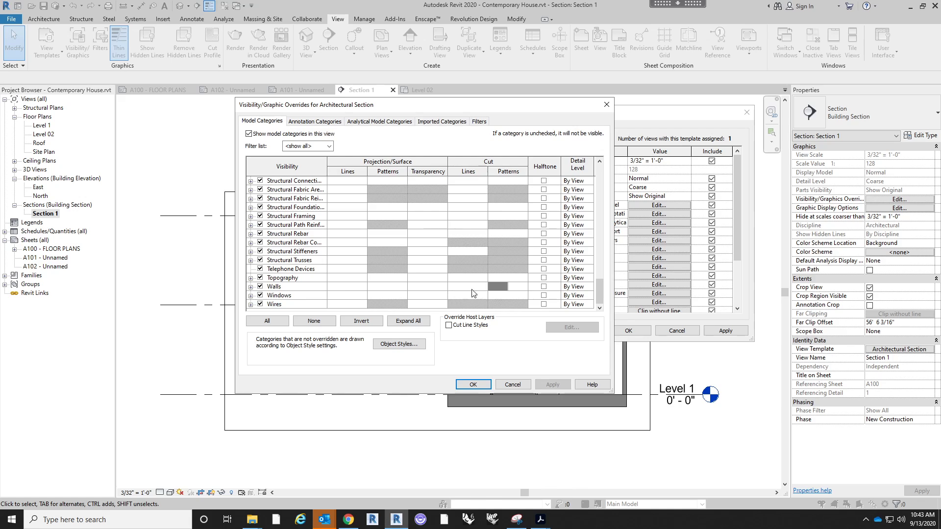
left_click(507, 286)
left_click(507, 286)
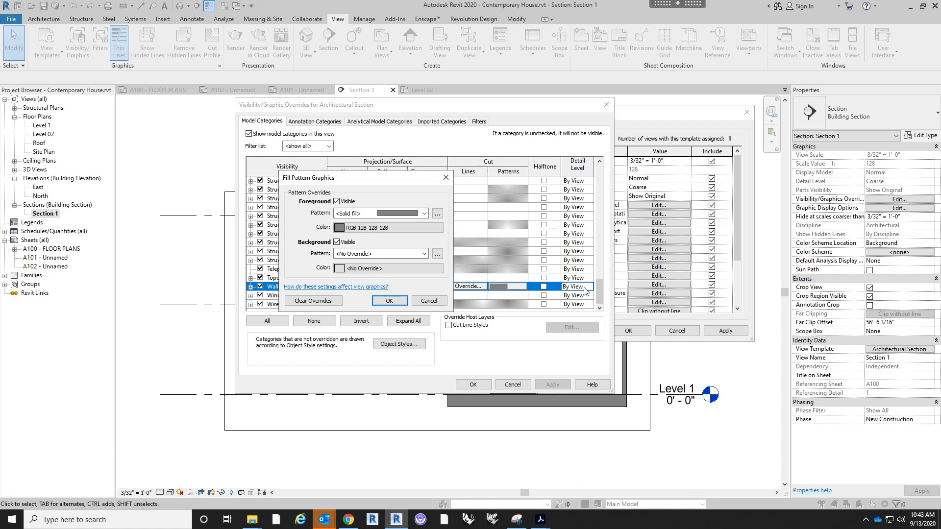
left_click(393, 229)
left_click(327, 228)
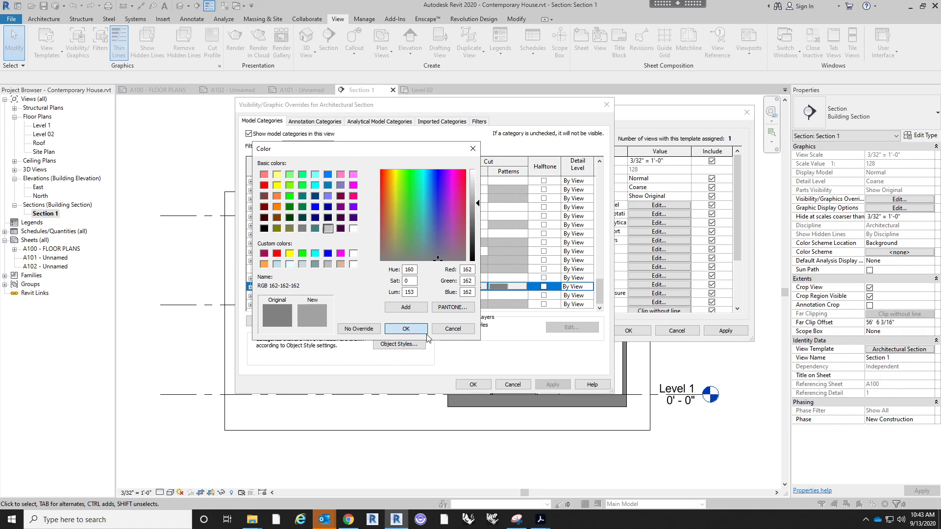
left_click(406, 328)
left_click(399, 309)
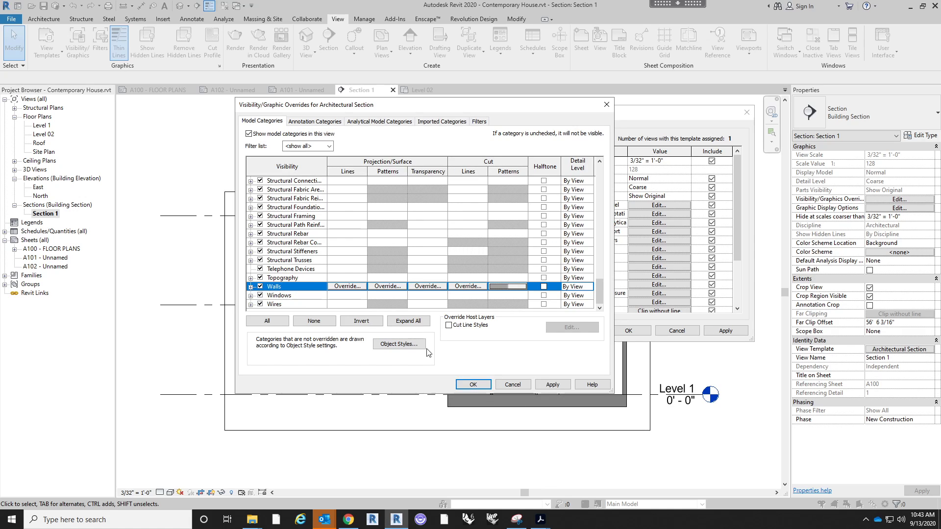
left_click(473, 384)
left_click(628, 330)
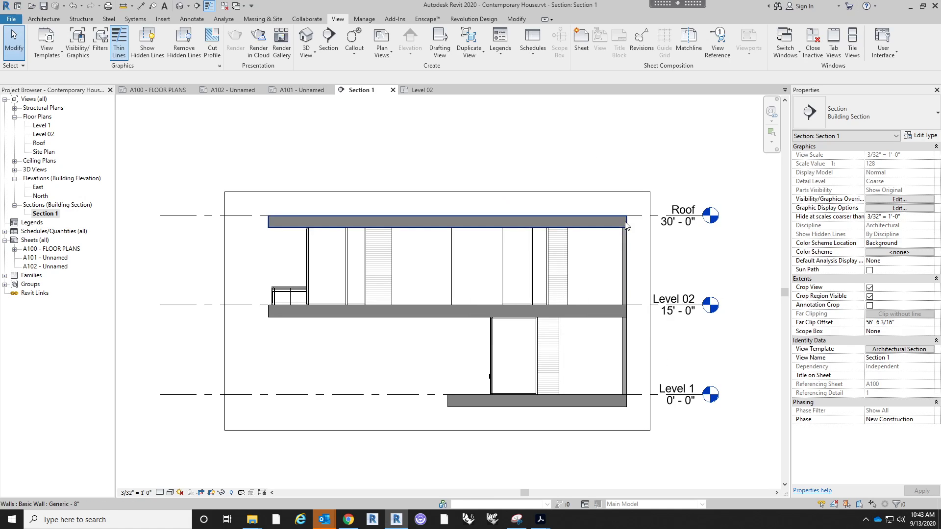
- Override the Walls projection line colour with RGB 192-192-192 in the Architectural Section template's model category overrides
middle_click_drag(423, 356, 458, 357)
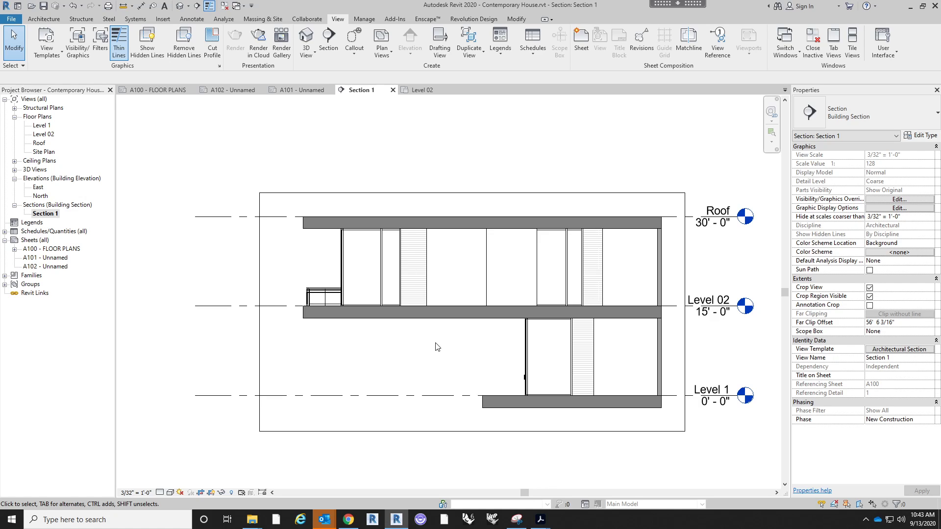
left_click(898, 348)
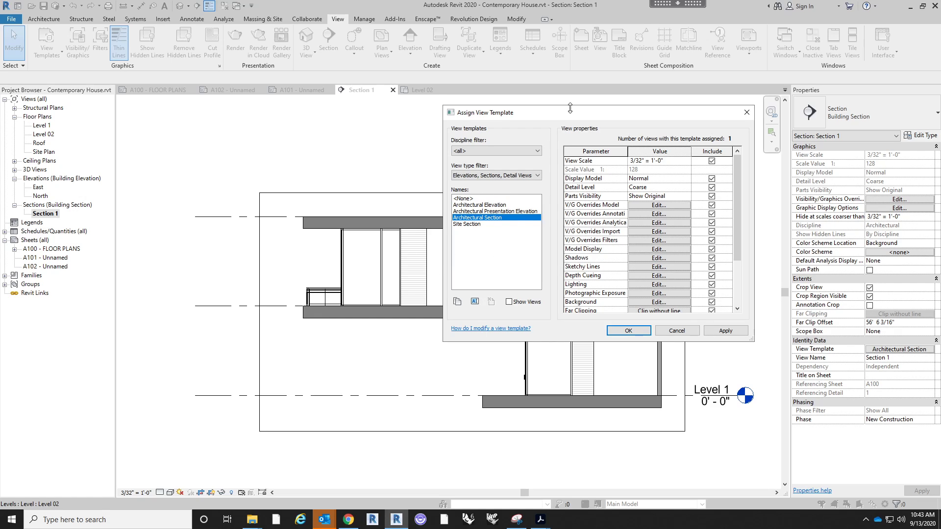
left_click_drag(639, 118, 788, 129)
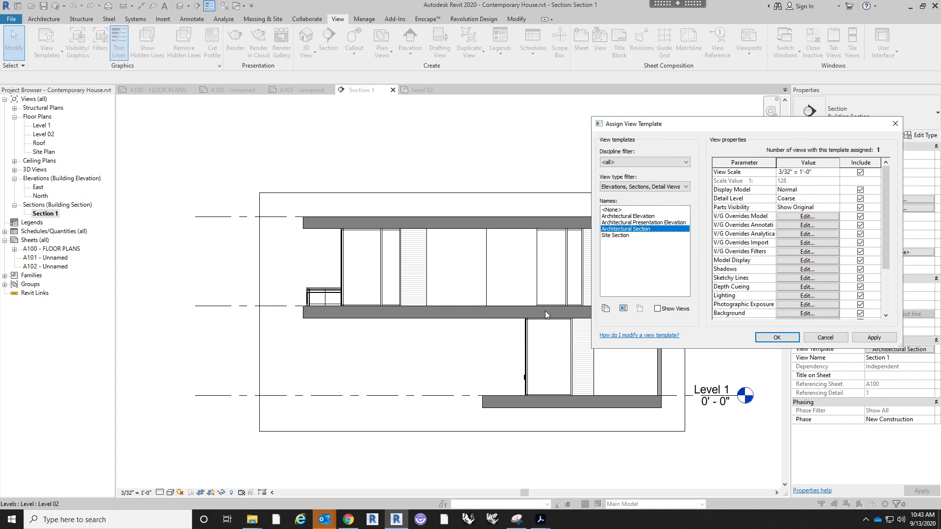
left_click_drag(721, 125, 537, 130)
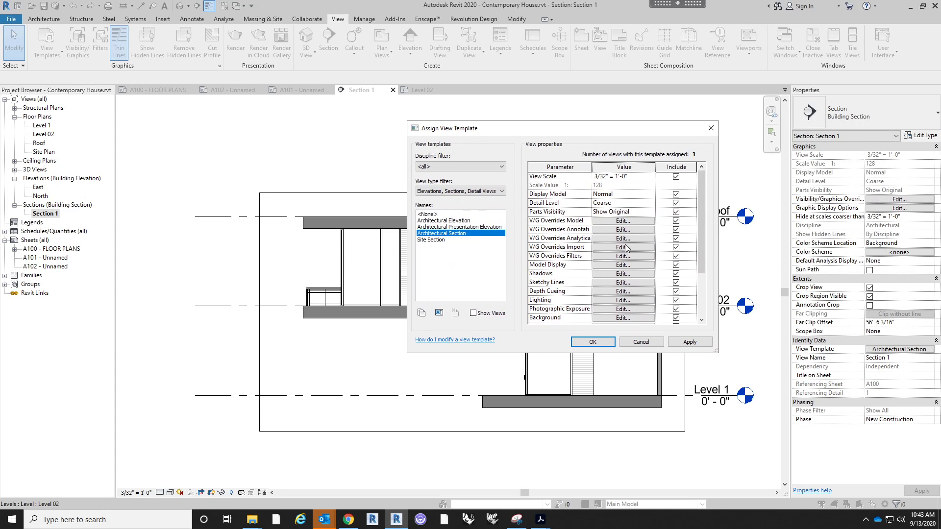
left_click(634, 220)
left_click_drag(598, 174, 584, 337)
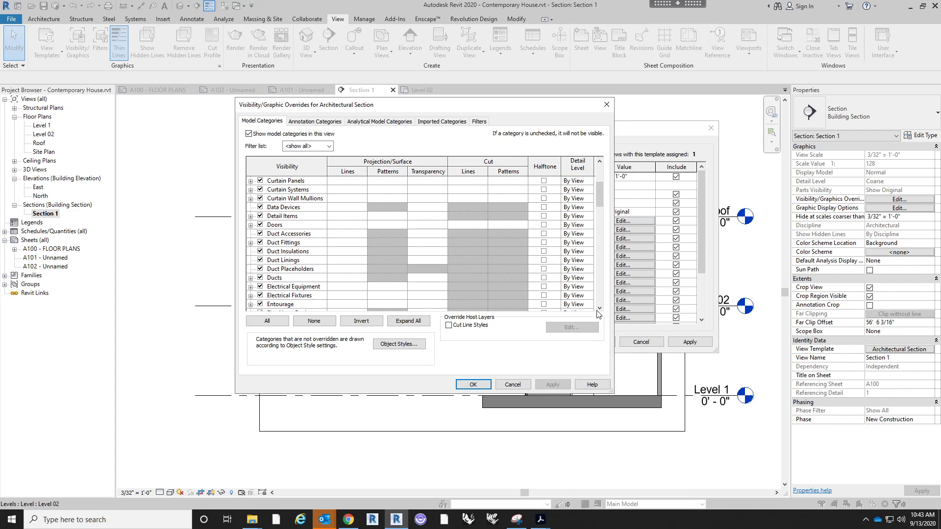
scroll(419, 294, "down", 18)
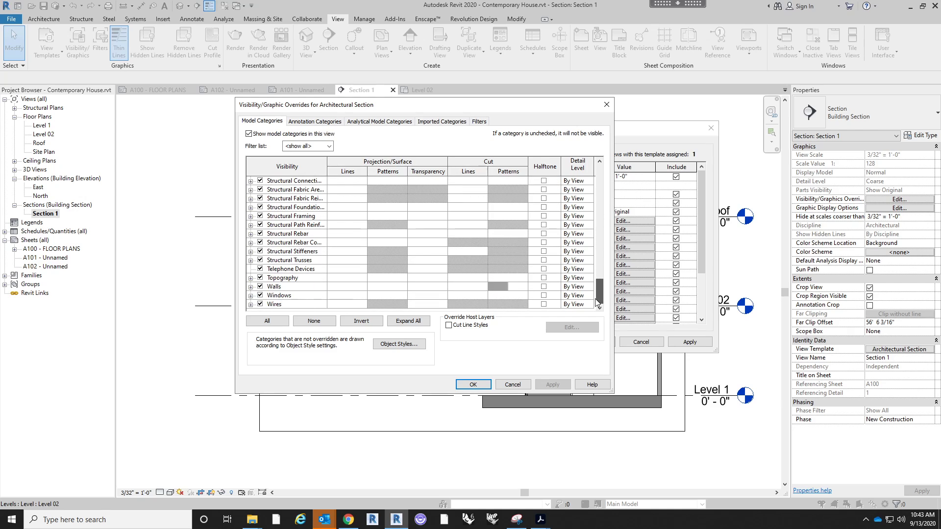
left_click(333, 288)
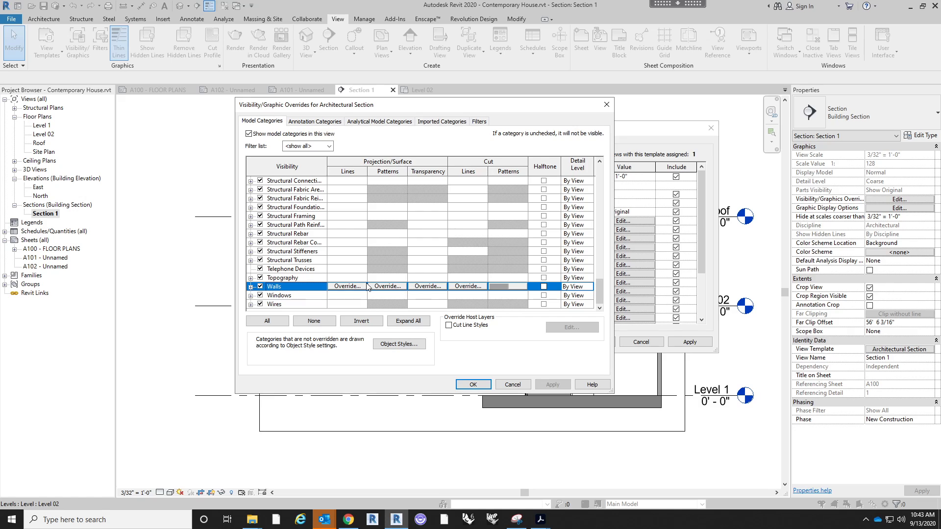
left_click(346, 286)
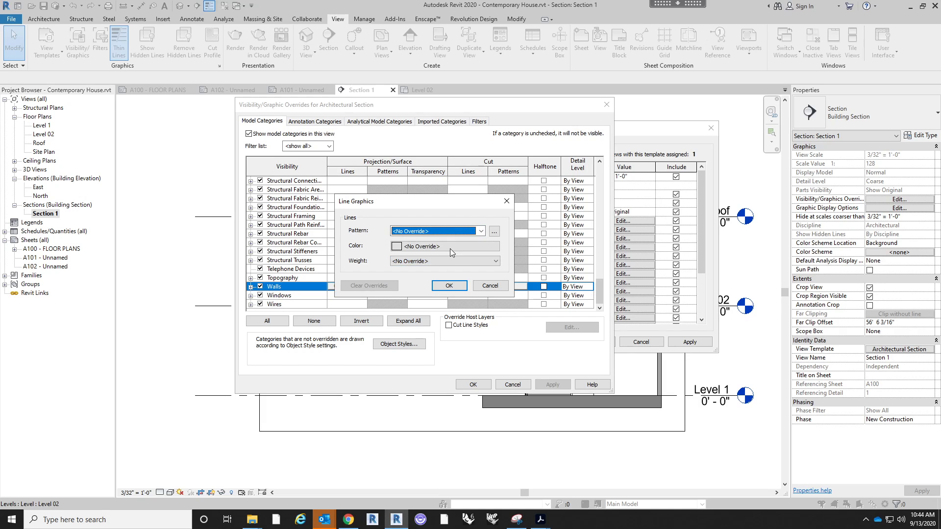
left_click(450, 247)
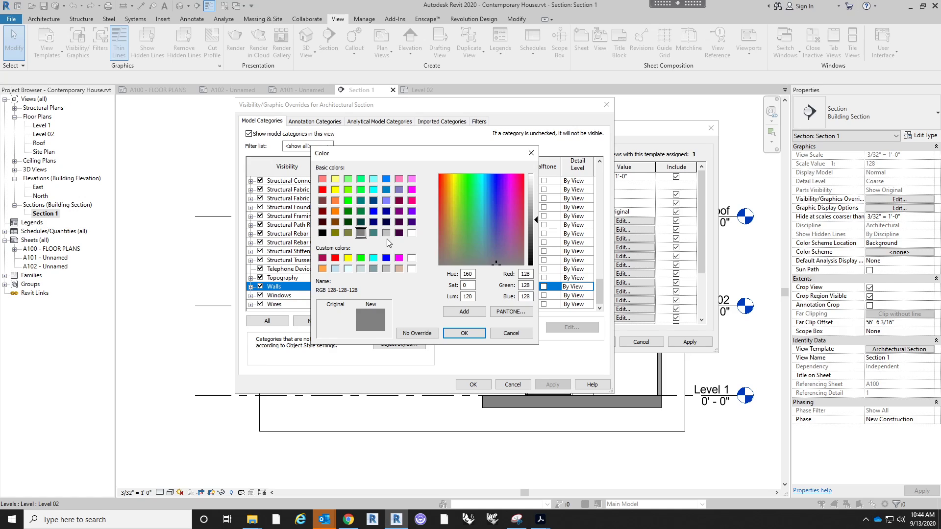
left_click(386, 234)
left_click(468, 332)
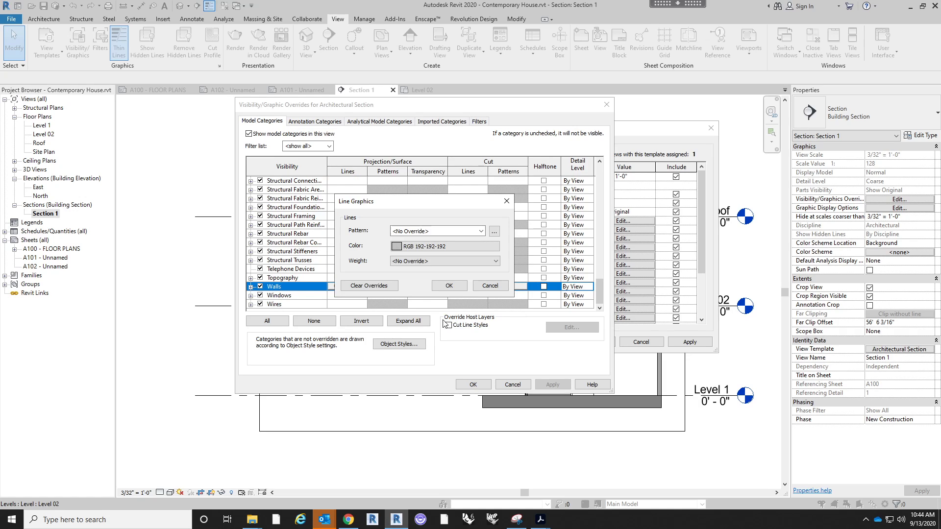
left_click(457, 289)
- Override the Curtain Wall Mullions projection line colour with RGB 192-192-192
left_click_drag(600, 291, 607, 183)
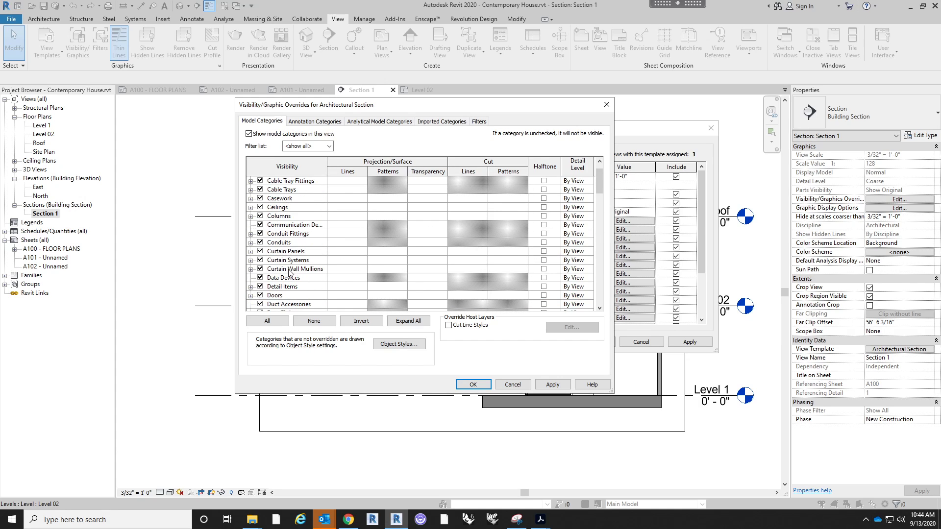
left_click(355, 273)
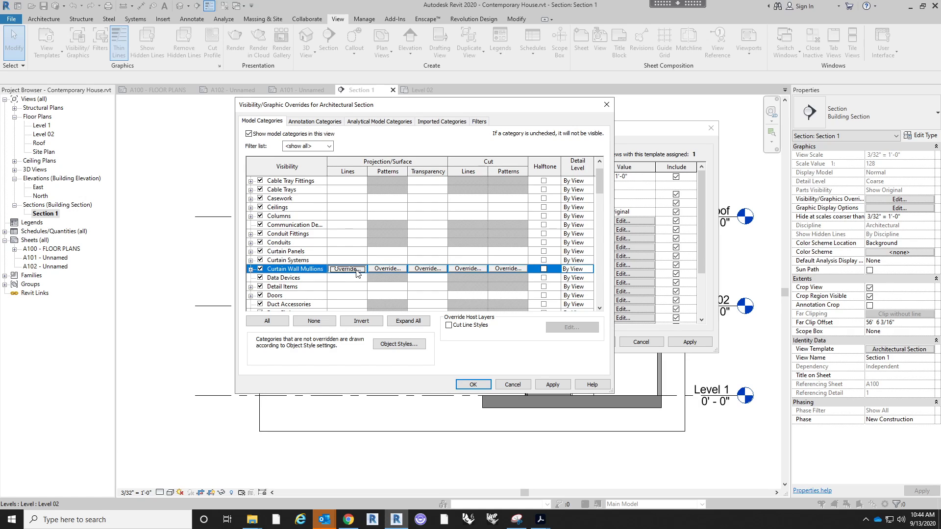
left_click(348, 269)
left_click(427, 243)
left_click(389, 236)
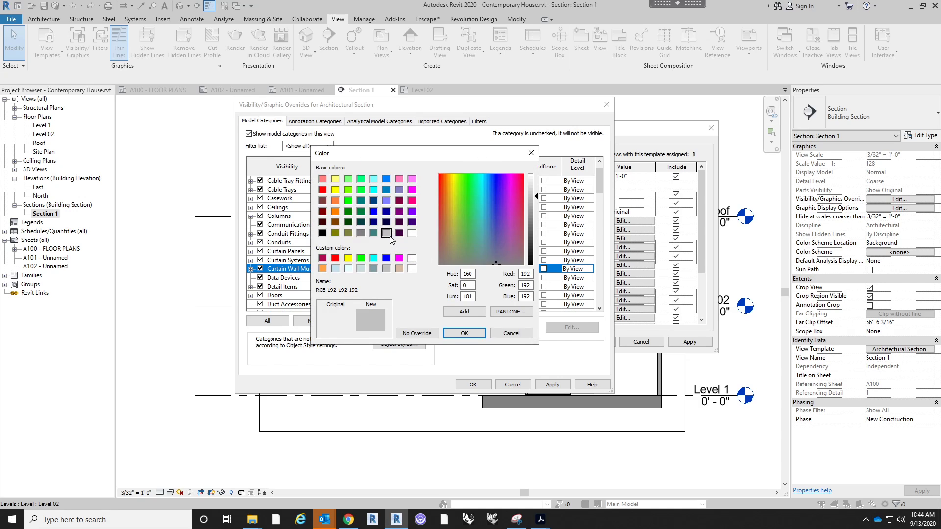
left_click(461, 334)
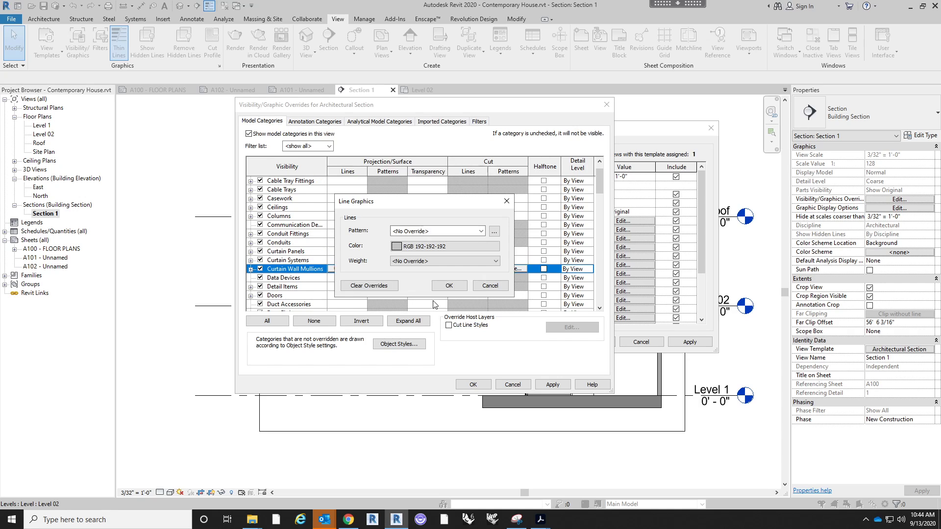
left_click(459, 290)
- Override the Curtain Panels projection line colour with RGB 192-192-192
left_click(357, 252)
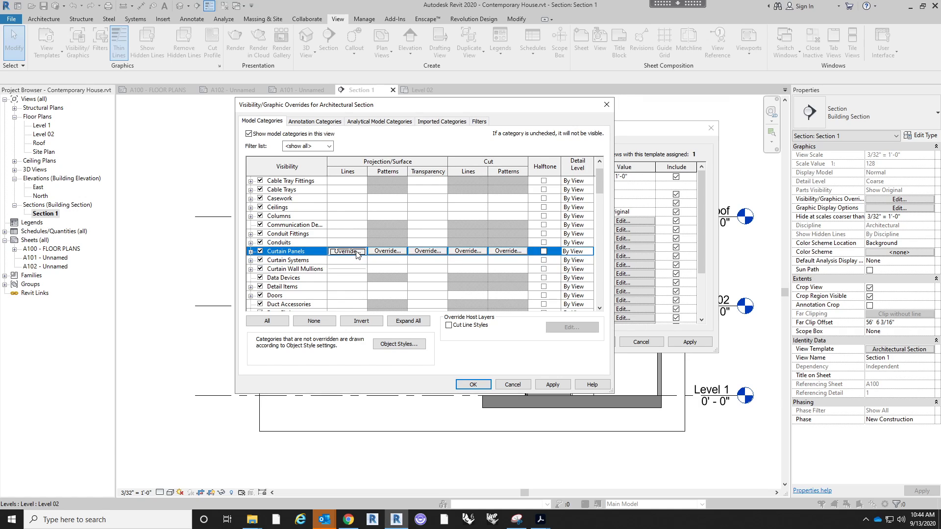
left_click(357, 252)
left_click(429, 246)
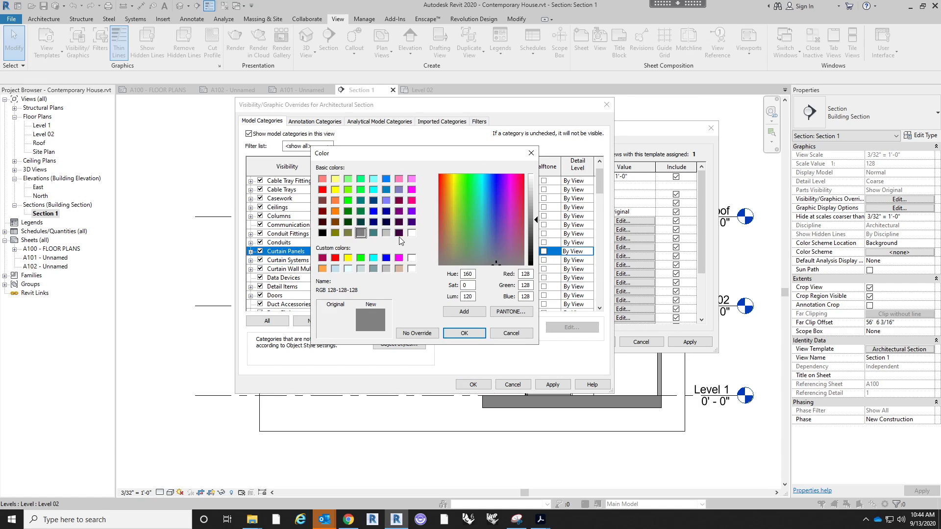
left_click(385, 234)
left_click(462, 333)
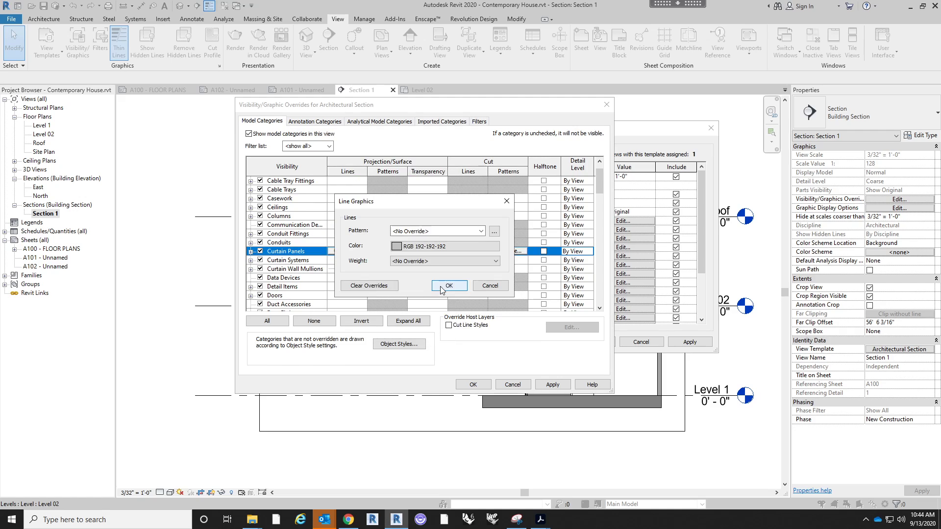
left_click(459, 289)
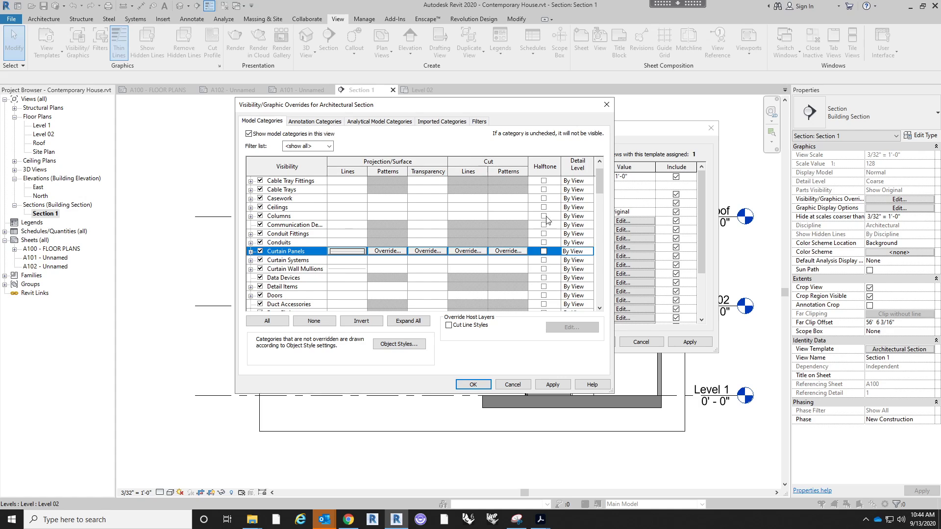
- Apply the wall, mullion and curtain panel line overrides to Section 1 through its view template
left_click_drag(600, 184, 610, 301)
left_click(474, 385)
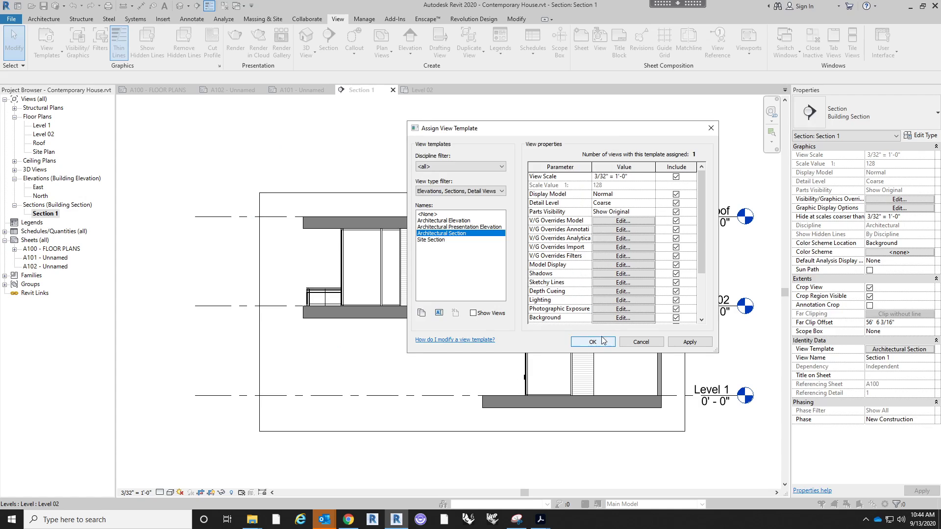
left_click(592, 342)
middle_click_drag(440, 372, 412, 372)
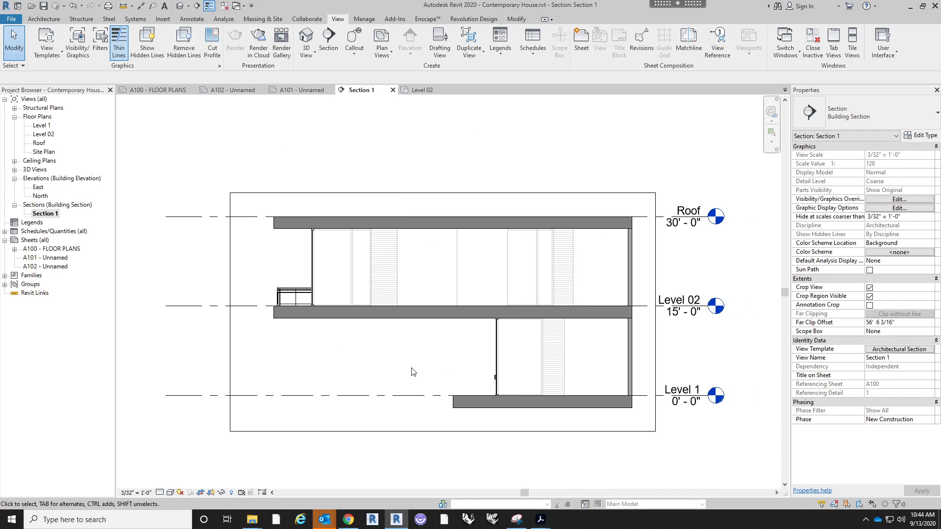
scroll(409, 369, "down", 2)
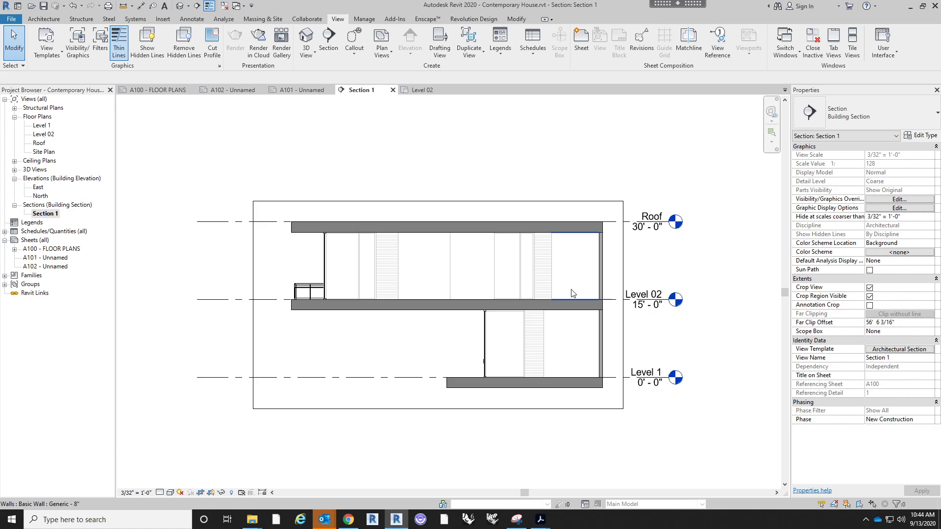
middle_click_drag(559, 368, 550, 382)
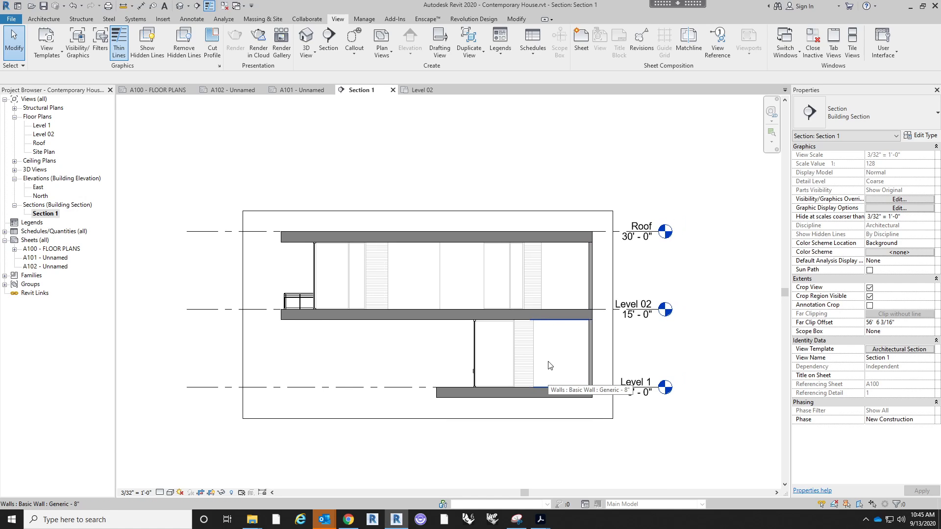
scroll(549, 365, "down", 2)
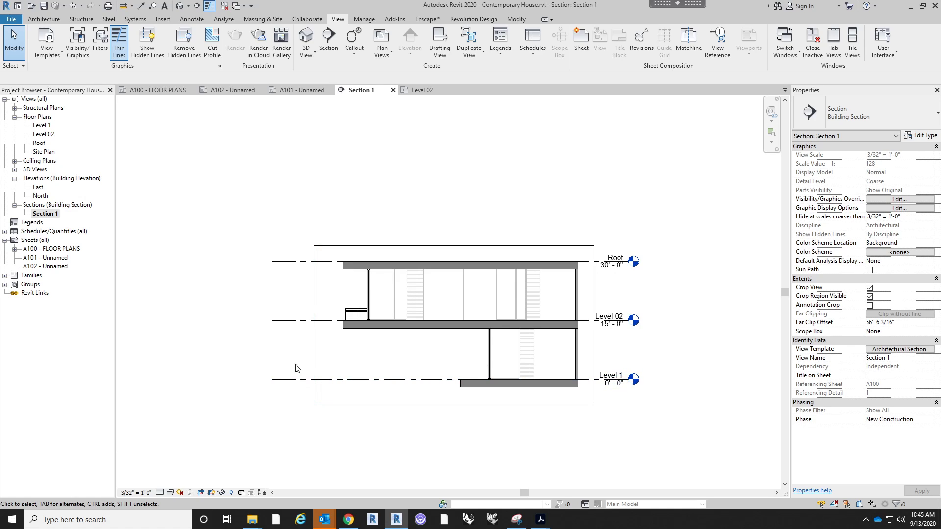
- Override the Railings projection line colour with RGB 192-192-192 in Section 1's Architectural Section template
scroll(338, 334, "up", 5)
scroll(398, 259, "down", 2)
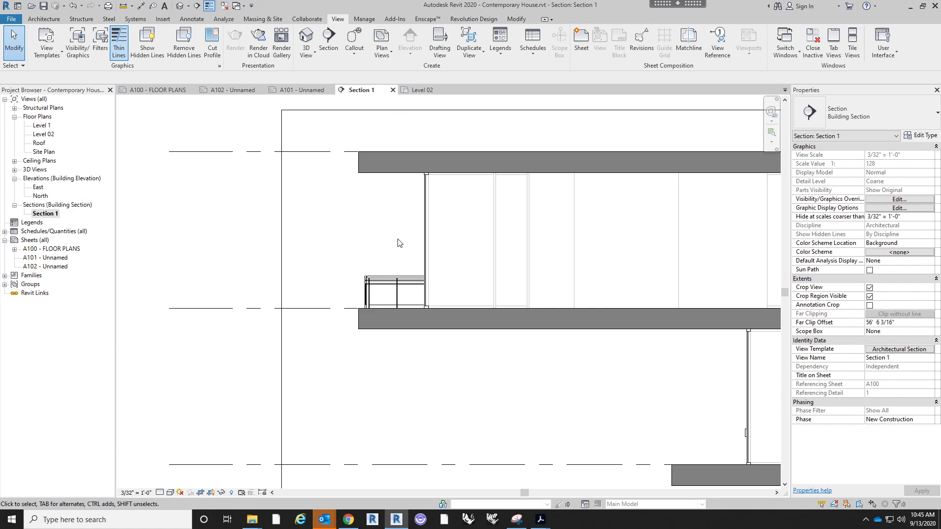
scroll(398, 243, "up", 3)
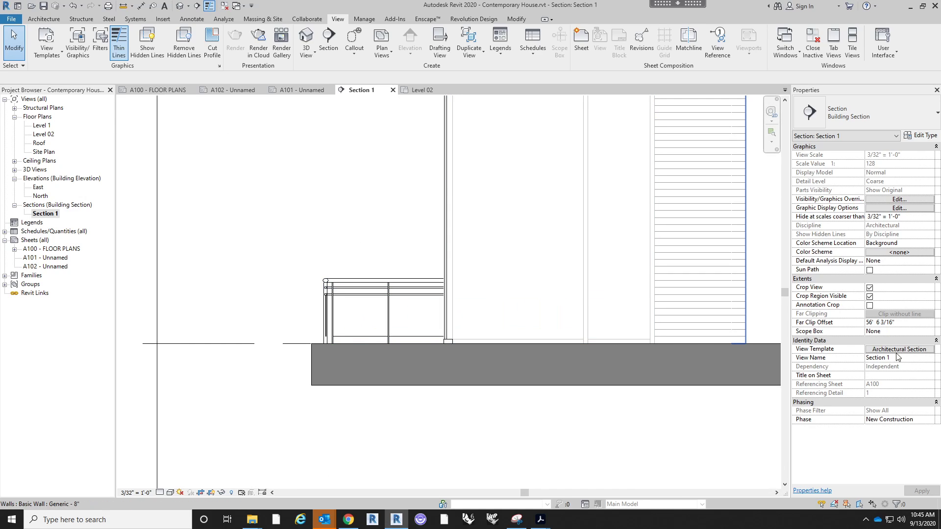
left_click(899, 349)
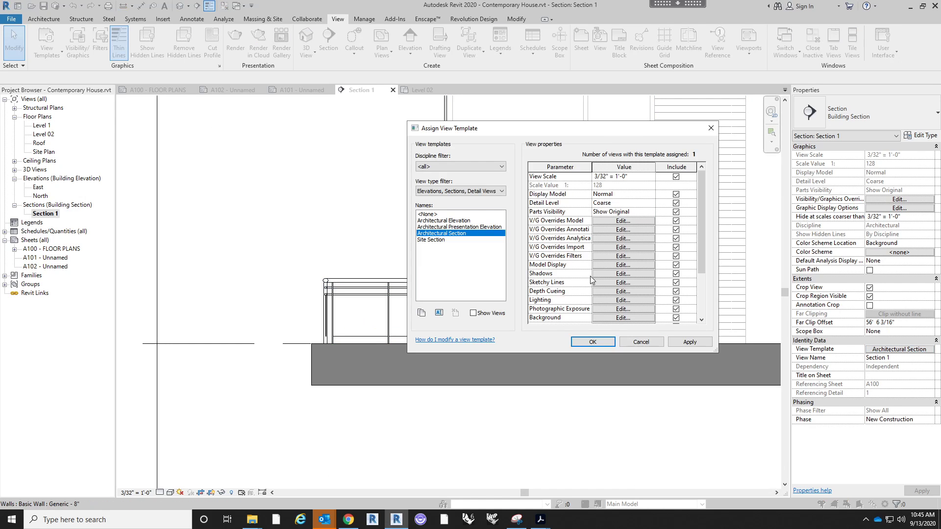
left_click(623, 221)
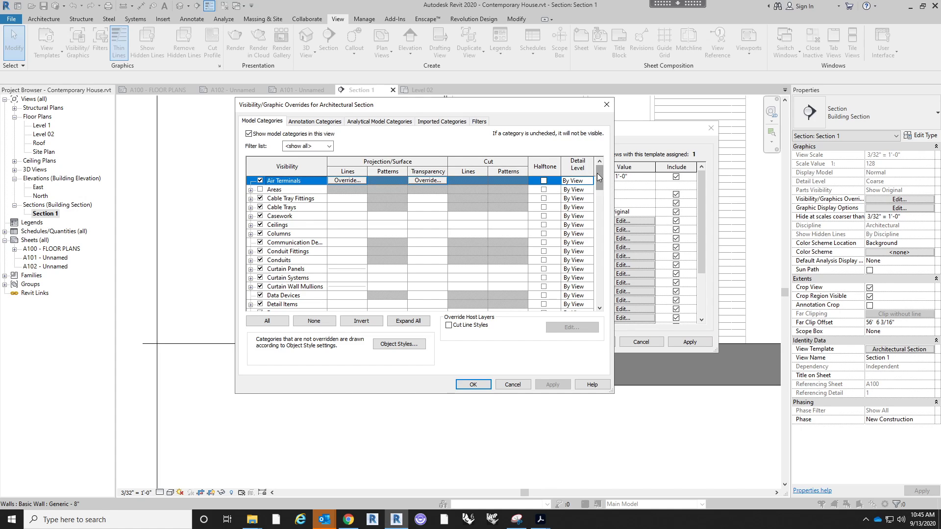
left_click_drag(597, 172, 579, 249)
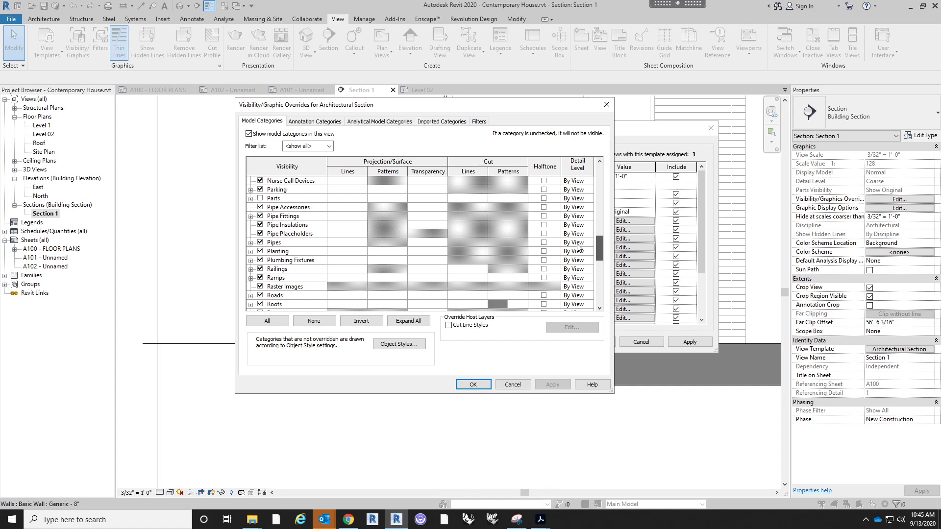
left_click(337, 269)
left_click(337, 269)
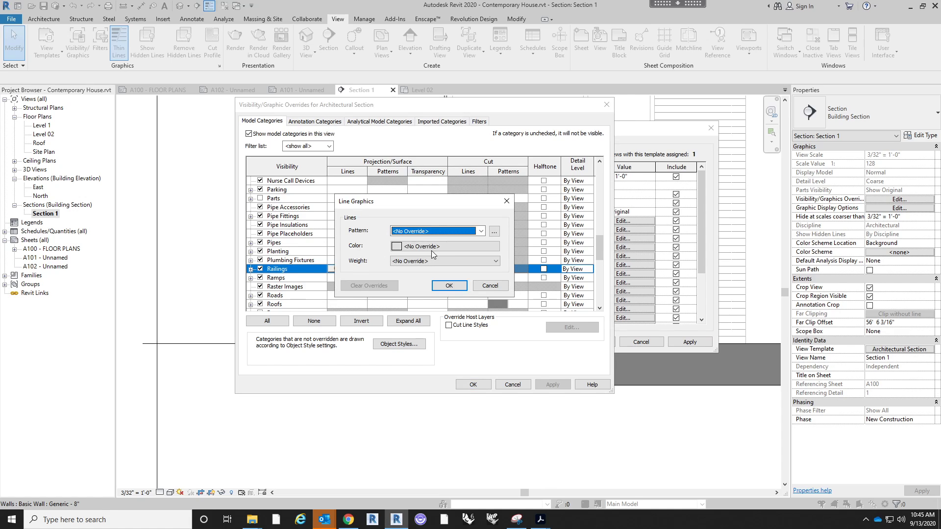
left_click(450, 245)
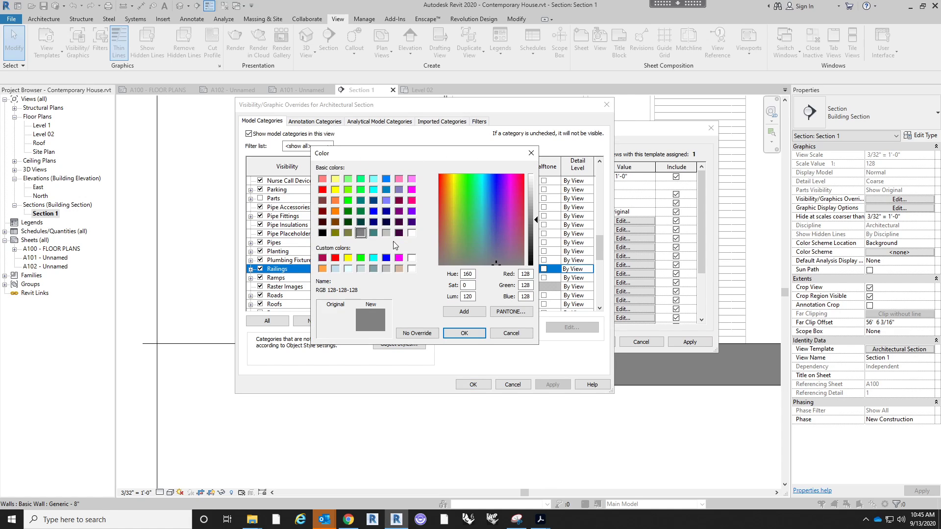
left_click(387, 234)
left_click(464, 333)
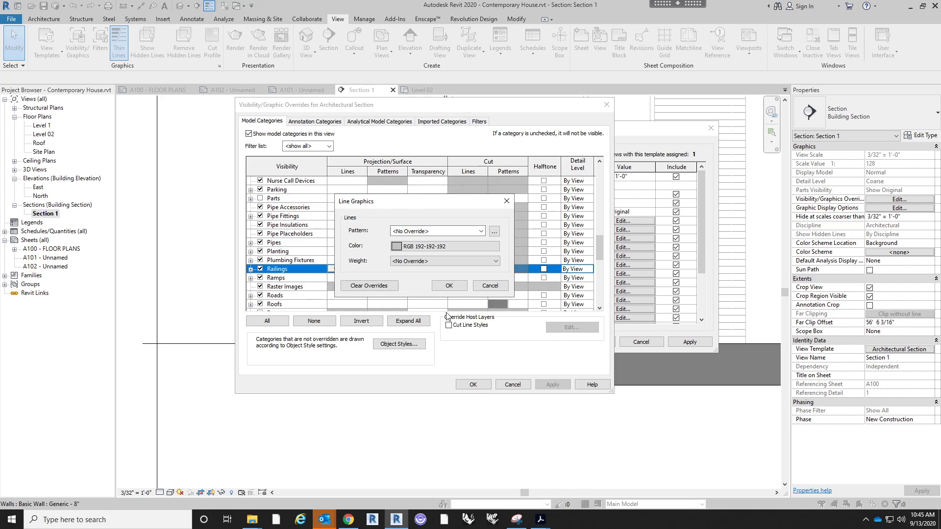
left_click(449, 286)
- Apply the Railings override to Section 1 and select the glass panel railing on the Level 02 balcony
left_click(482, 280)
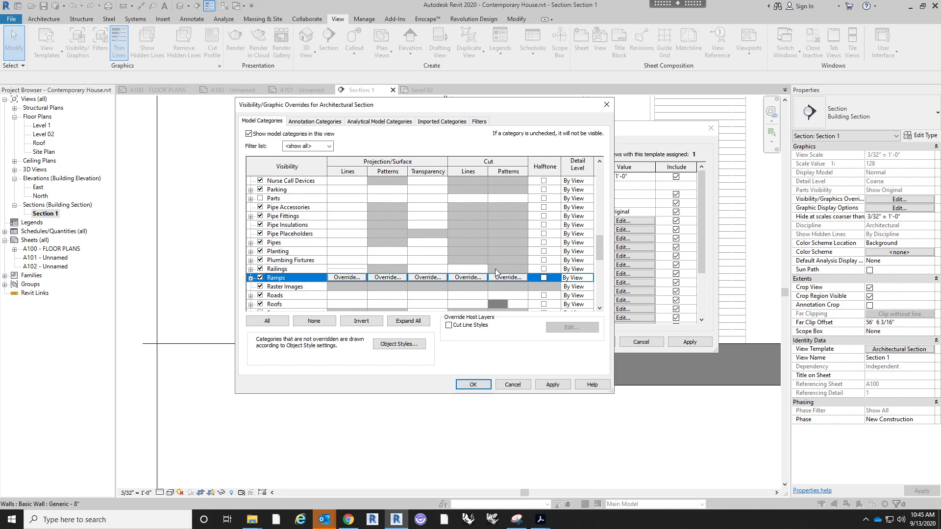
left_click(476, 269)
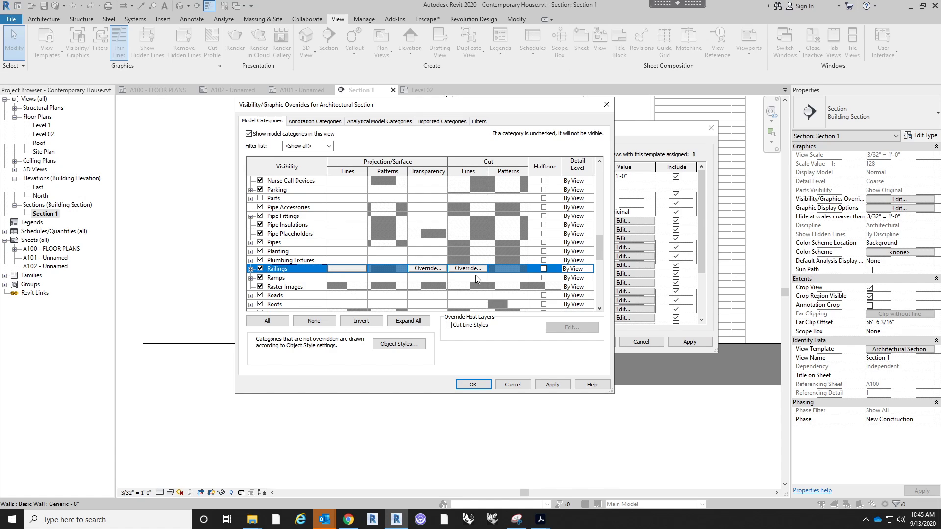
left_click(487, 385)
left_click(586, 342)
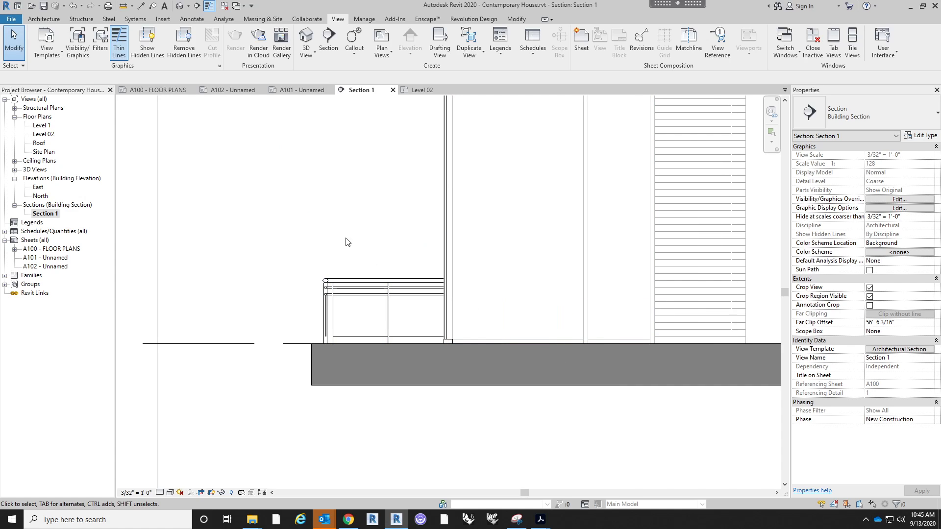
left_click(385, 291)
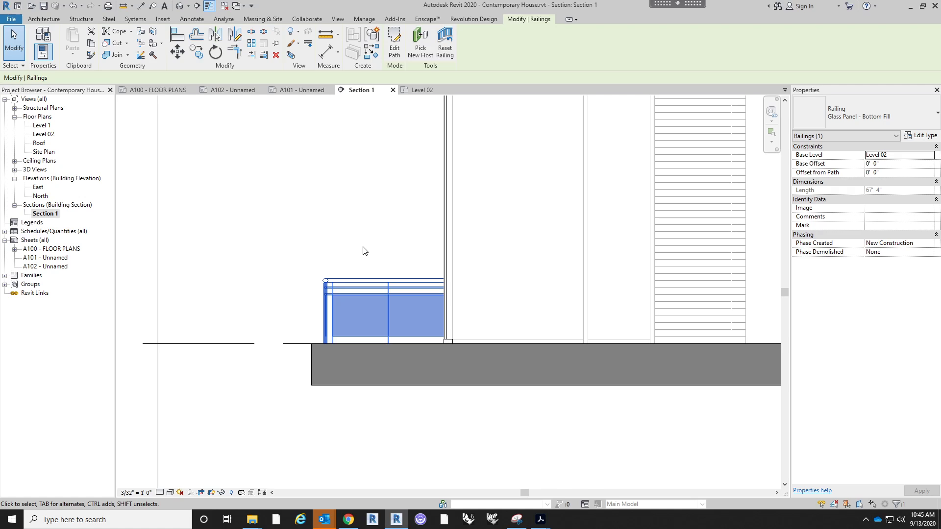
- Check the Railings projection line override in Section 1's Architectural Section template and confirm the template
left_click(362, 250)
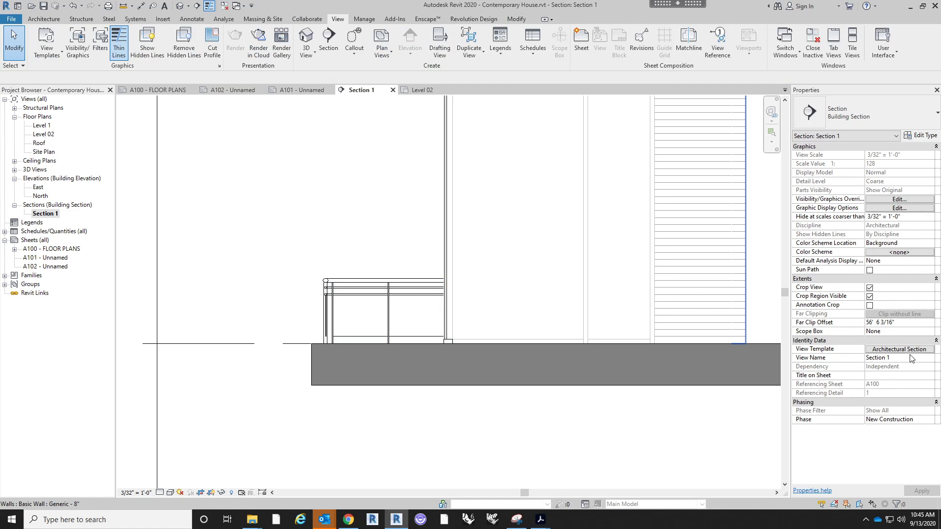
left_click(904, 350)
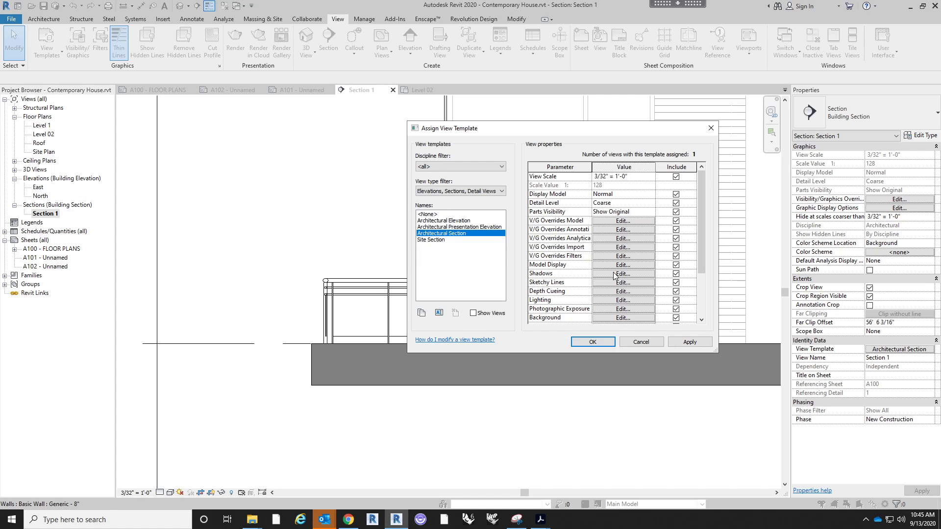
left_click(622, 221)
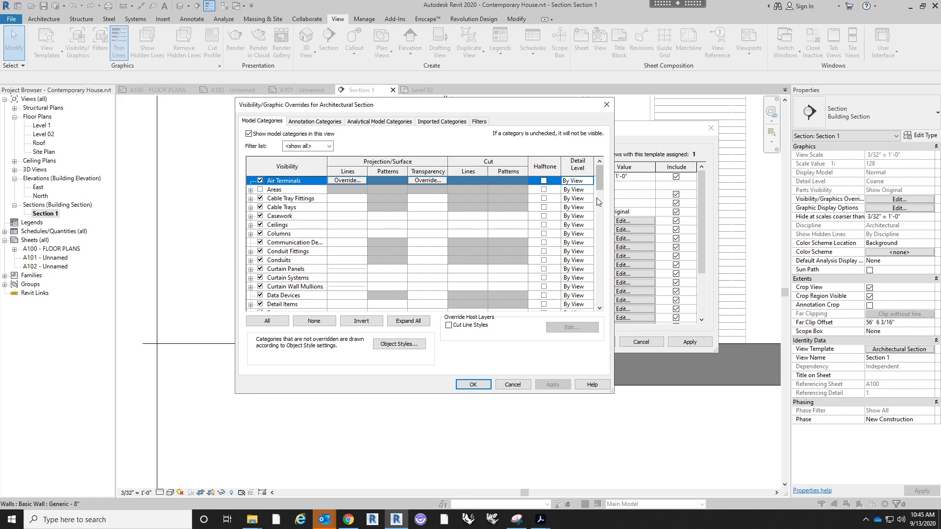
left_click_drag(598, 186, 573, 275)
scroll(574, 275, "down", 2)
scroll(342, 244, "up", 5)
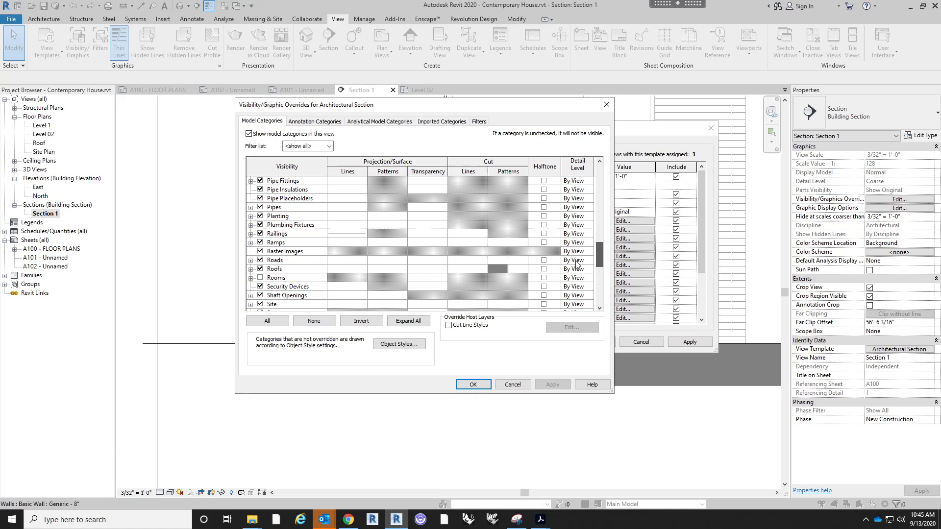
left_click(343, 235)
left_click(343, 235)
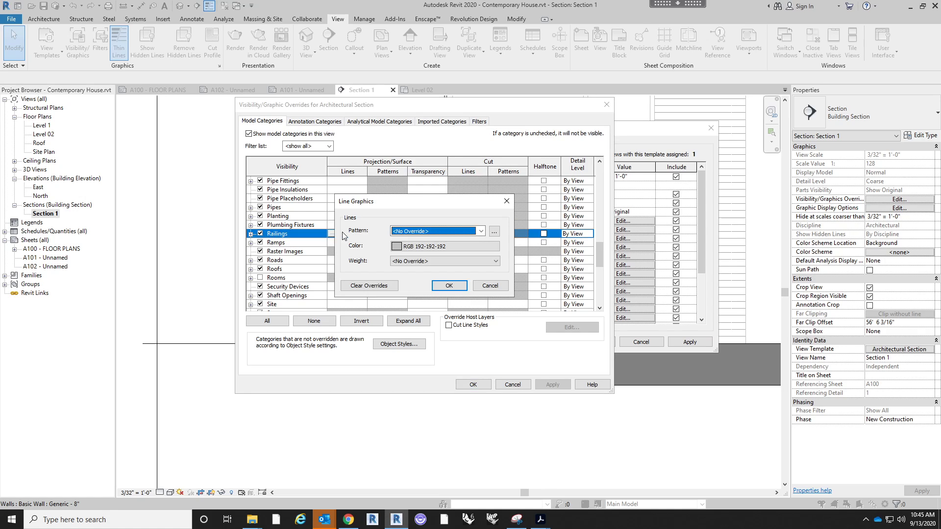
left_click(449, 286)
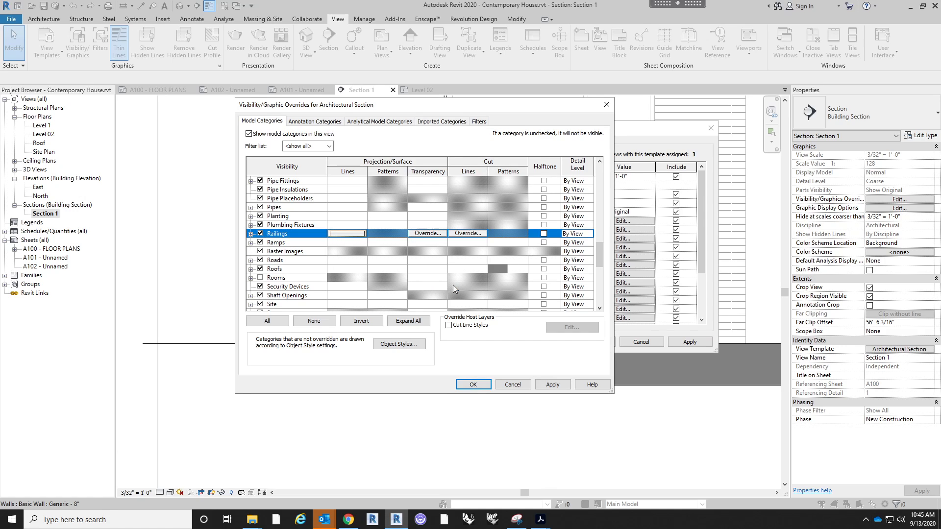
left_click(474, 243)
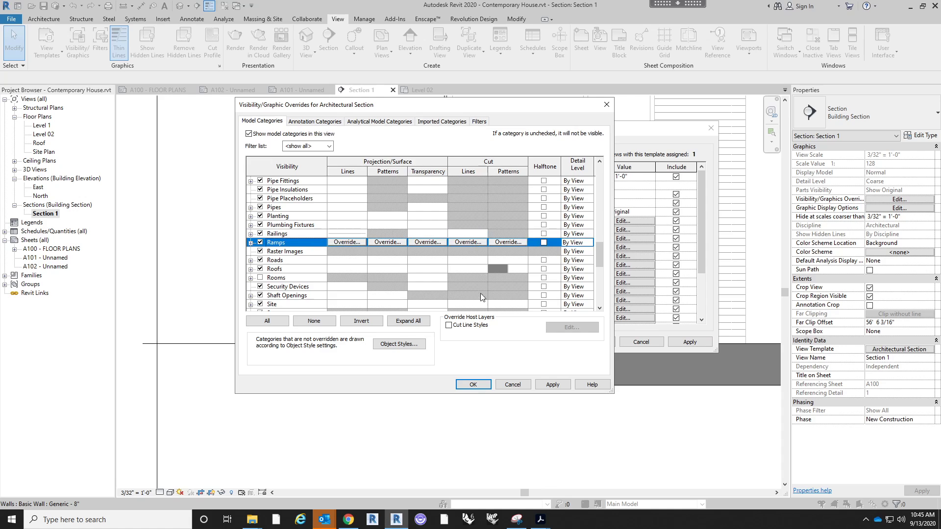
left_click(473, 385)
left_click(604, 341)
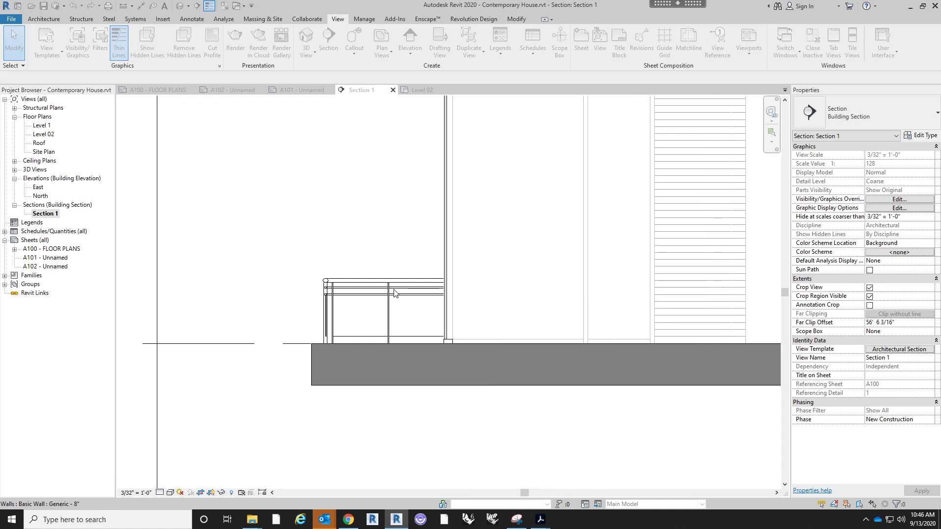
- Examine how the Level 02 balcony railing's lines display compared with the curtain walls and the rest of Section 1
left_click(394, 289)
left_click(389, 202)
middle_click_drag(394, 210, 344, 271)
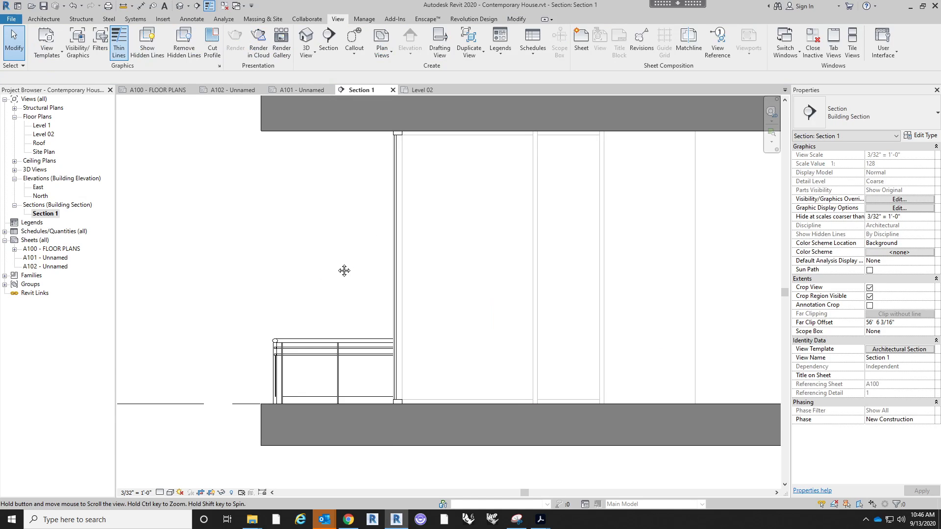
scroll(344, 271, "down", 2)
left_click(326, 329)
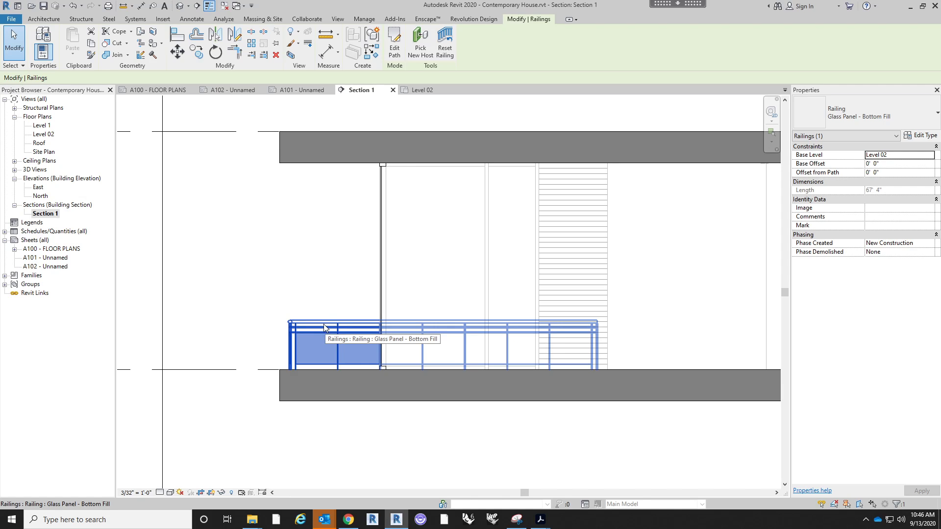
scroll(314, 294, "down", 2)
left_click(315, 295)
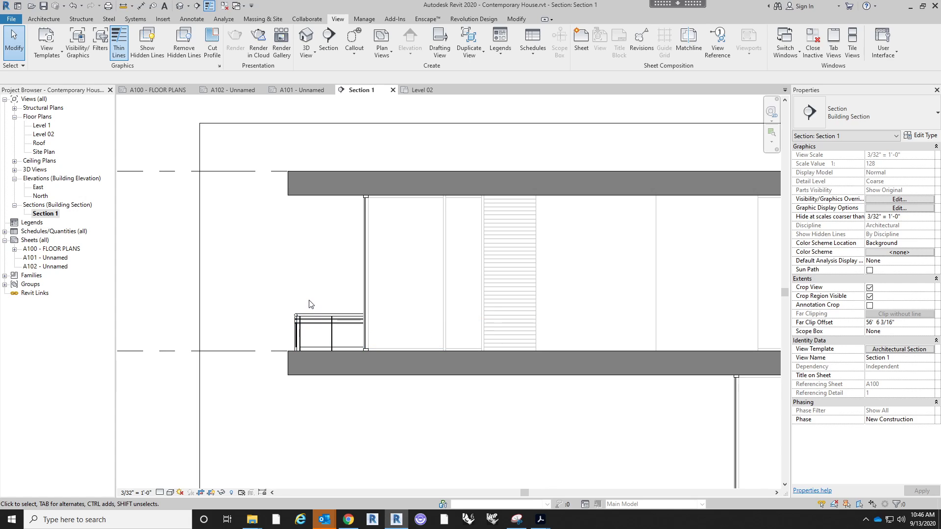
scroll(324, 278, "down", 3)
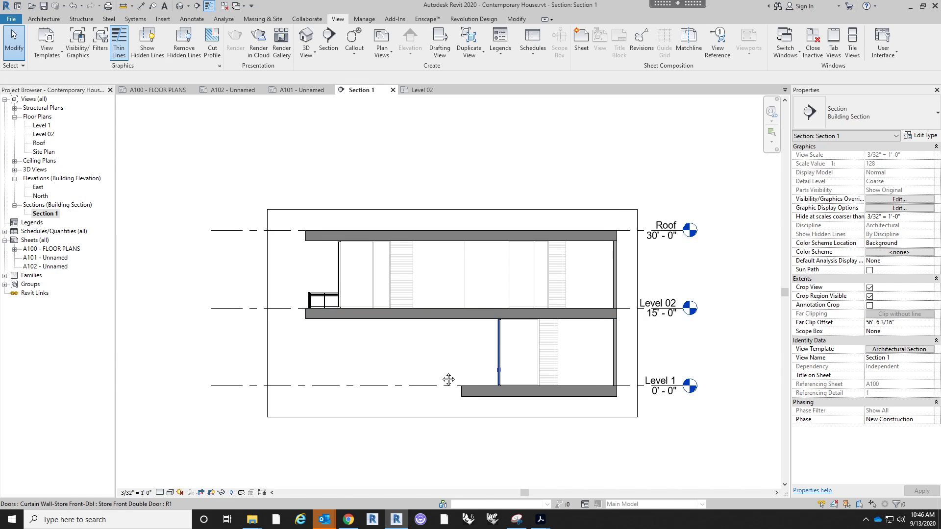
middle_click_drag(448, 380, 411, 380)
scroll(563, 250, "down", 1)
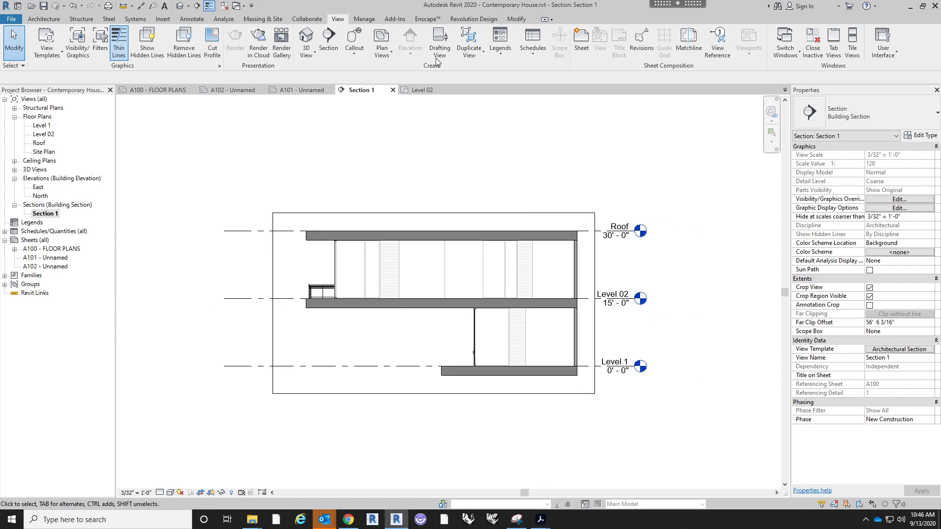
- Draw a rectangular Solid Gray filled region of about 765 SF with Wide Lines below Level 1, extending past both sides of the crop region
left_click(192, 19)
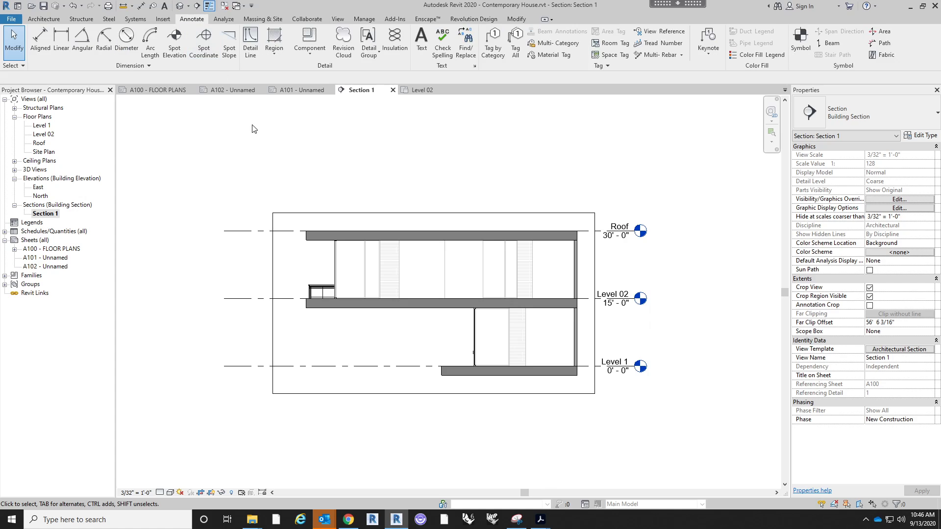
left_click(275, 37)
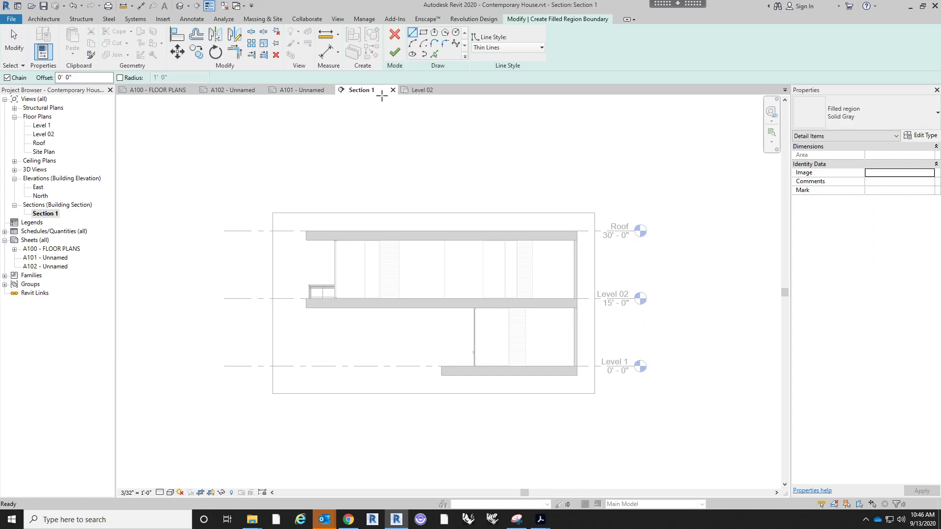
left_click(425, 32)
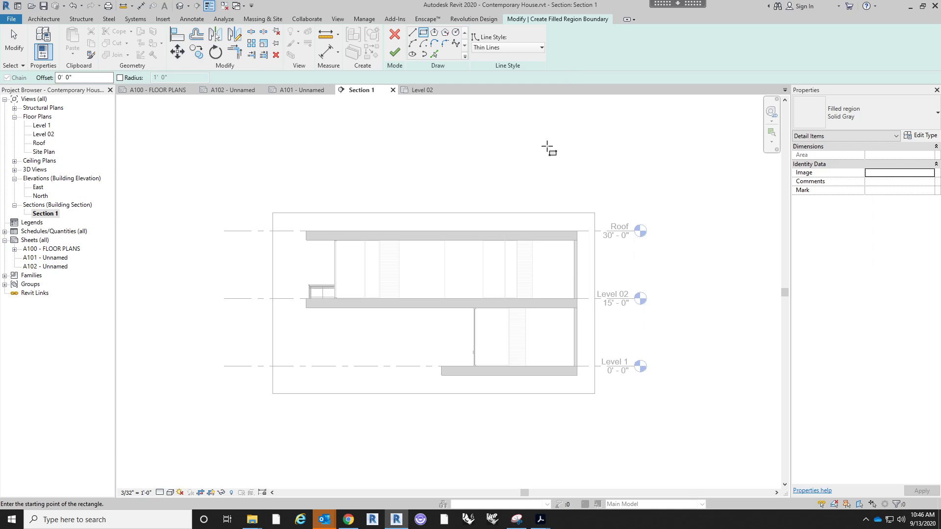
left_click(521, 49)
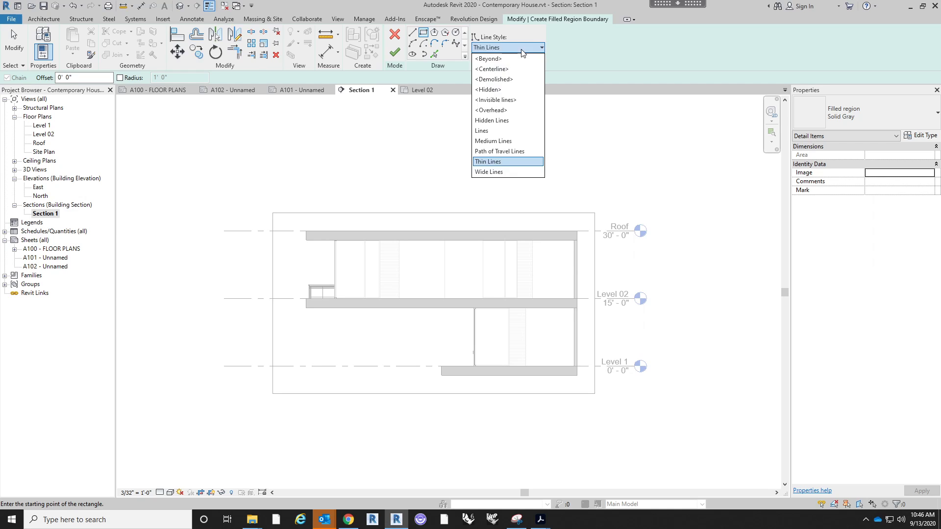
left_click(507, 172)
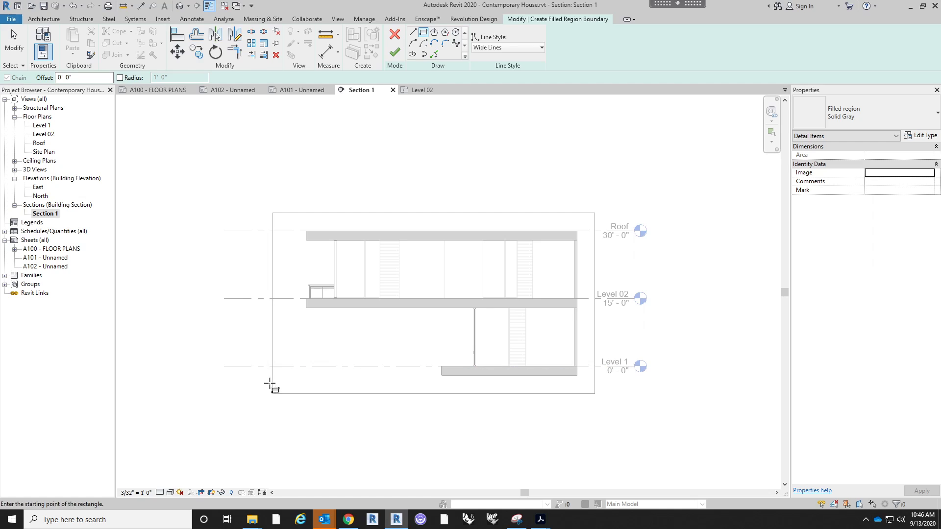
left_click(259, 366)
left_click(604, 411)
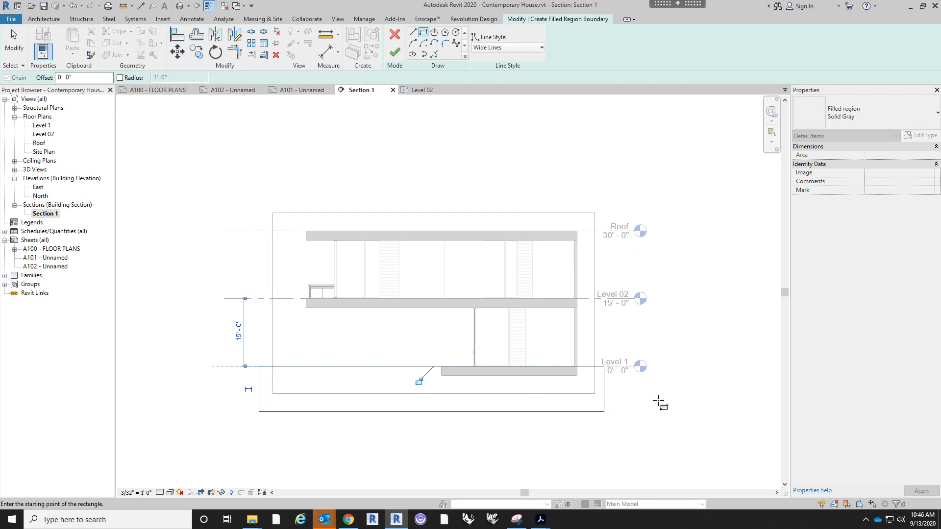
left_click(394, 52)
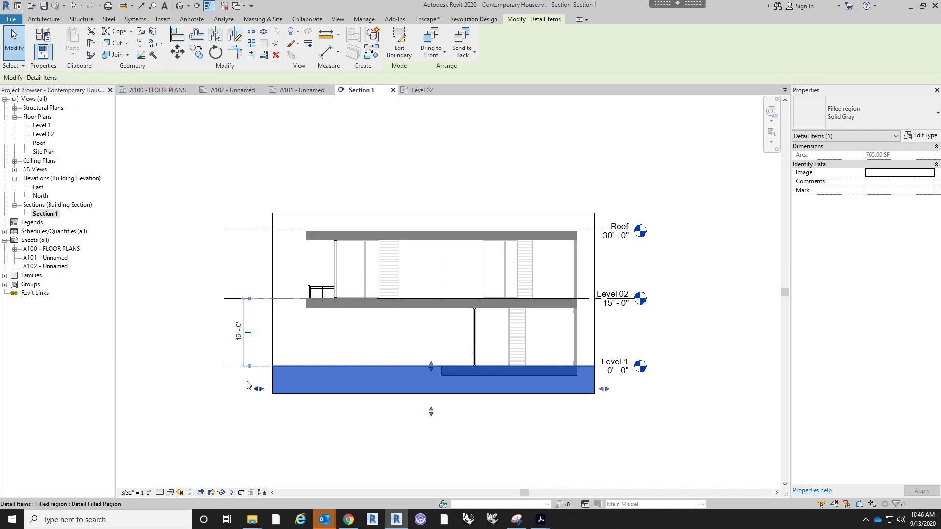
scroll(245, 381, "up", 3)
key("Escape")
- Turn off the Thin Lines display so Section 1 shows true line weights
scroll(319, 357, "up", 3)
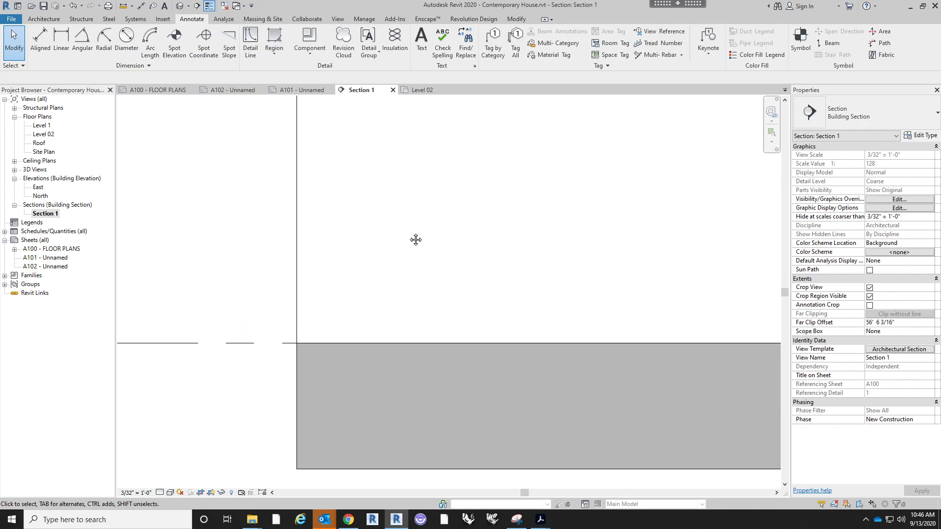
scroll(415, 240, "down", 4)
middle_click_drag(400, 193, 437, 250)
scroll(280, 235, "up", 1)
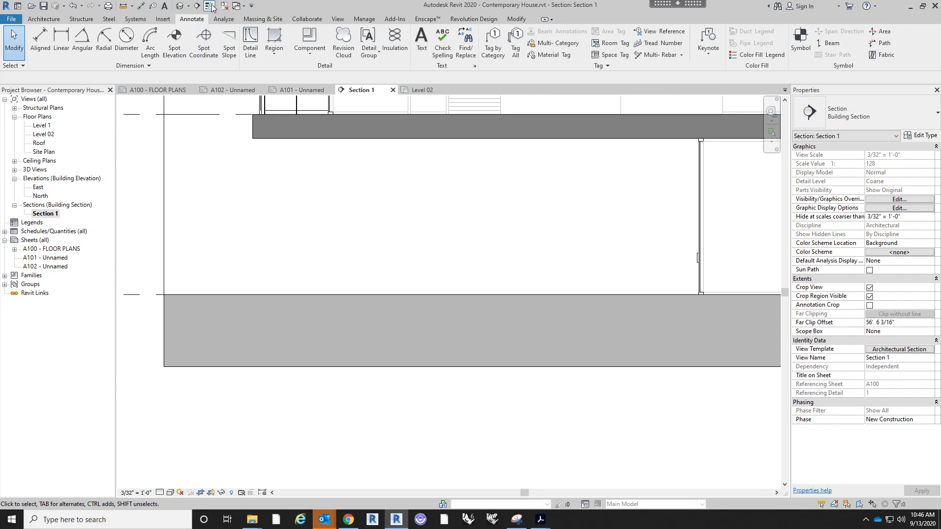
left_click(209, 6)
scroll(346, 294, "down", 2)
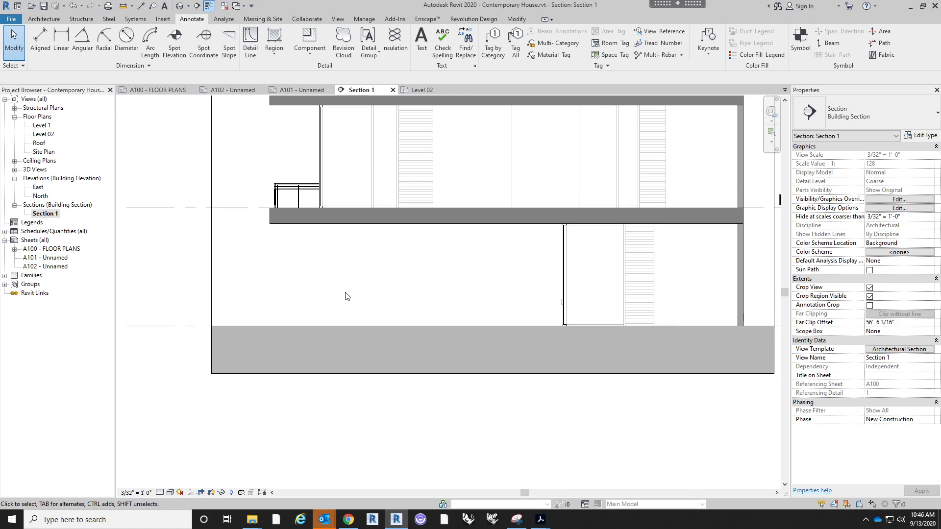
left_click(209, 7)
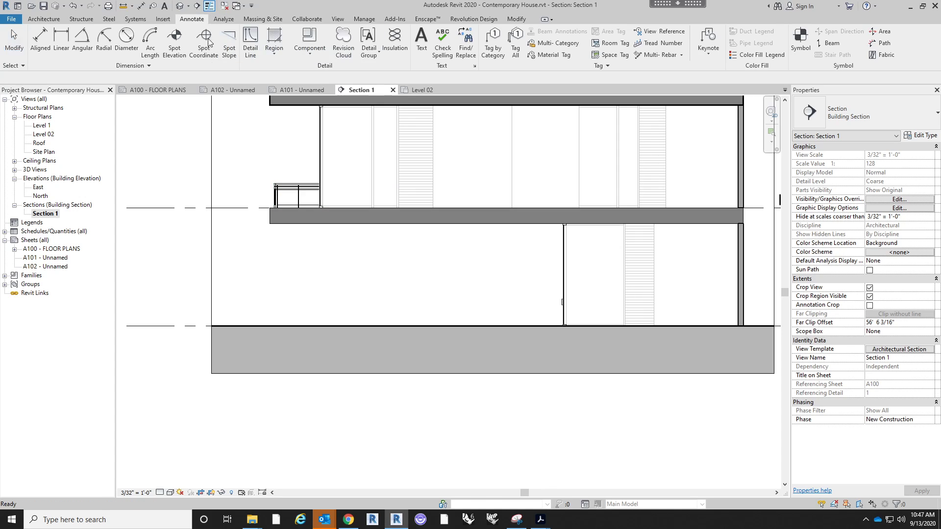
- Examine the ground filled region's upper boundary and the line weights of the cut roof and exterior wall
scroll(225, 323, "up", 3)
scroll(226, 323, "up", 2)
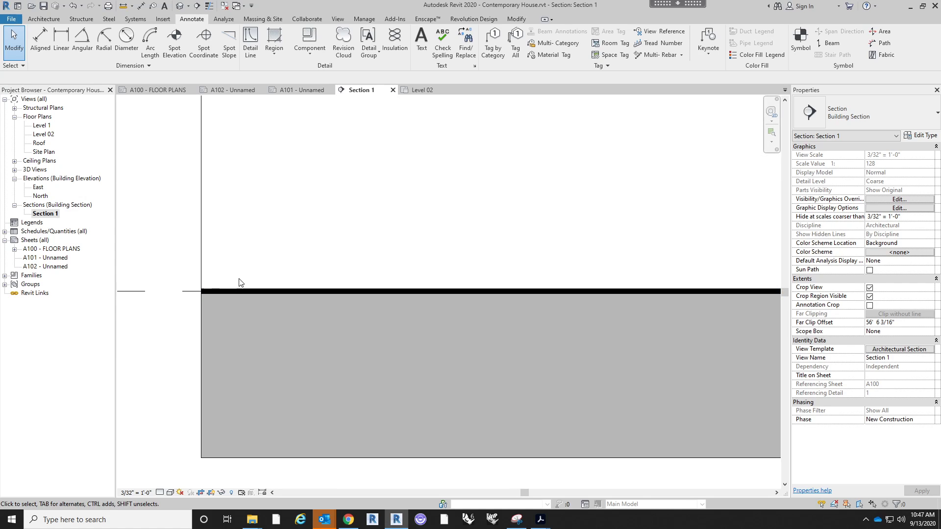
left_click(217, 289)
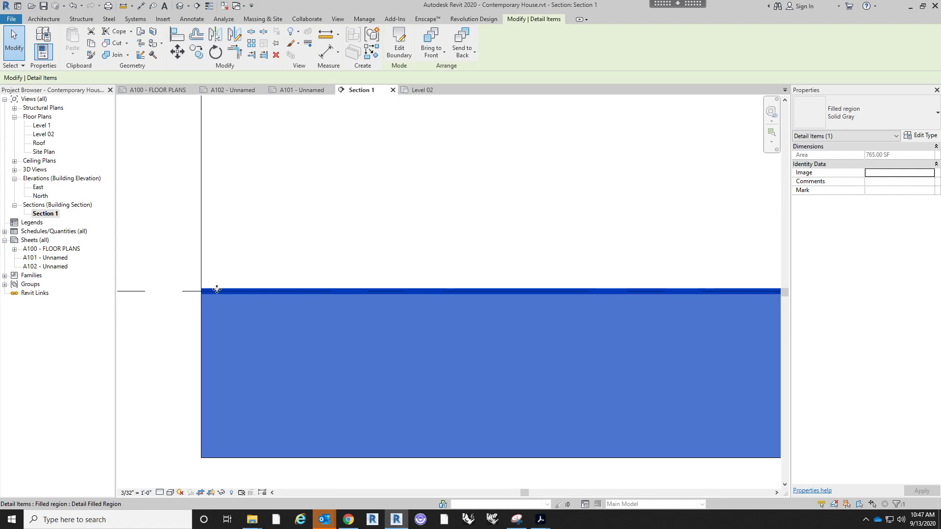
scroll(302, 289, "down", 3)
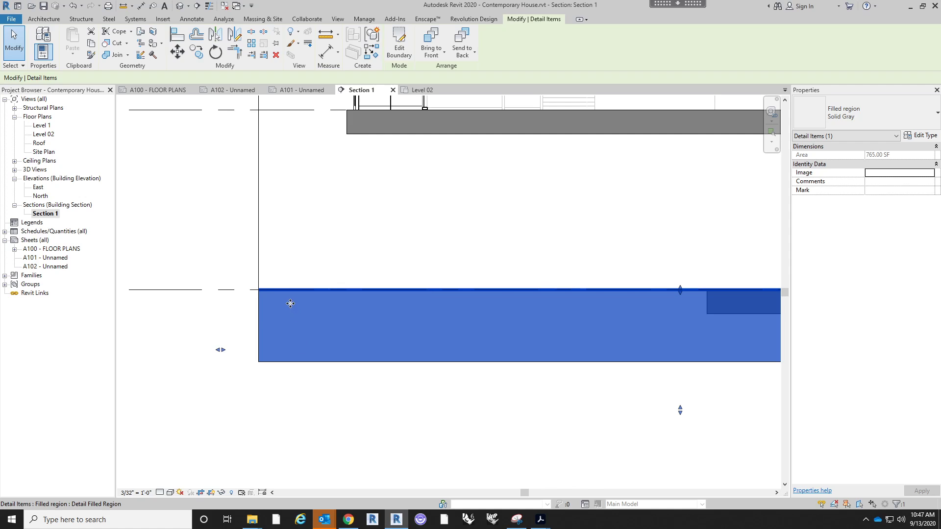
left_click(193, 250)
scroll(191, 247, "down", 2)
mouse_move(595, 221)
middle_mouse_down()
mouse_move(574, 248)
mouse_move(567, 338)
middle_mouse_up()
scroll(658, 423, "up", 3)
middle_click_drag(647, 216, 651, 367)
scroll(651, 367, "down", 3)
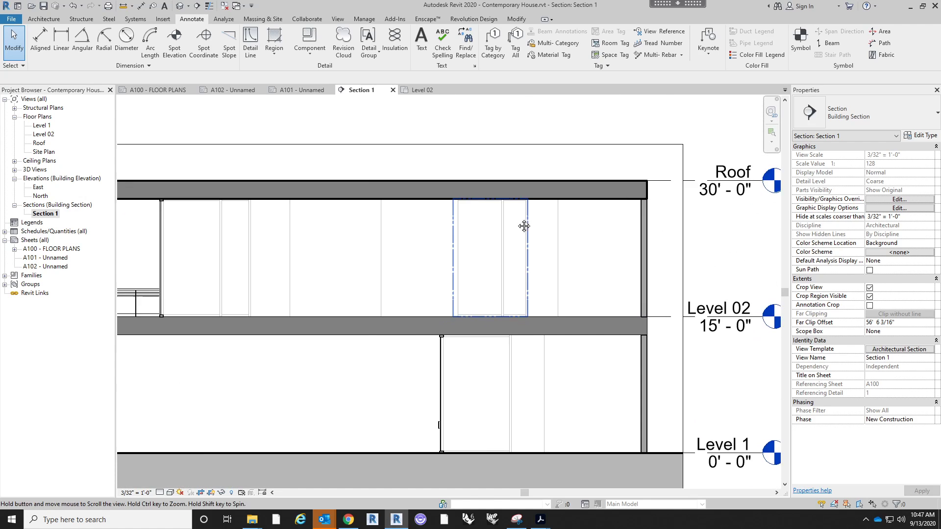
- Review the whole of Section 1 from the ground fill up to the roof, comparing cut fills with the elements beyond
middle_click_drag(524, 226, 581, 193)
scroll(563, 171, "down", 2)
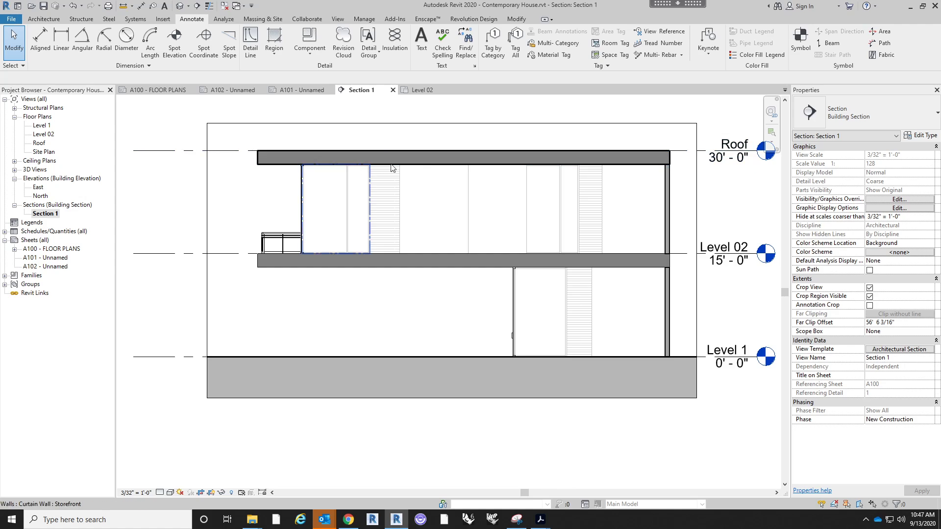
middle_click_drag(413, 332, 401, 315)
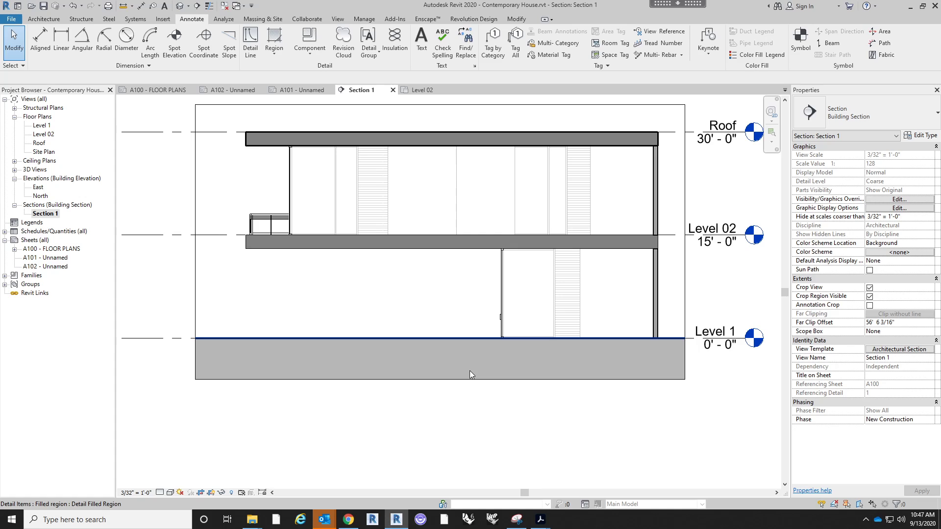
scroll(469, 370, "down", 2)
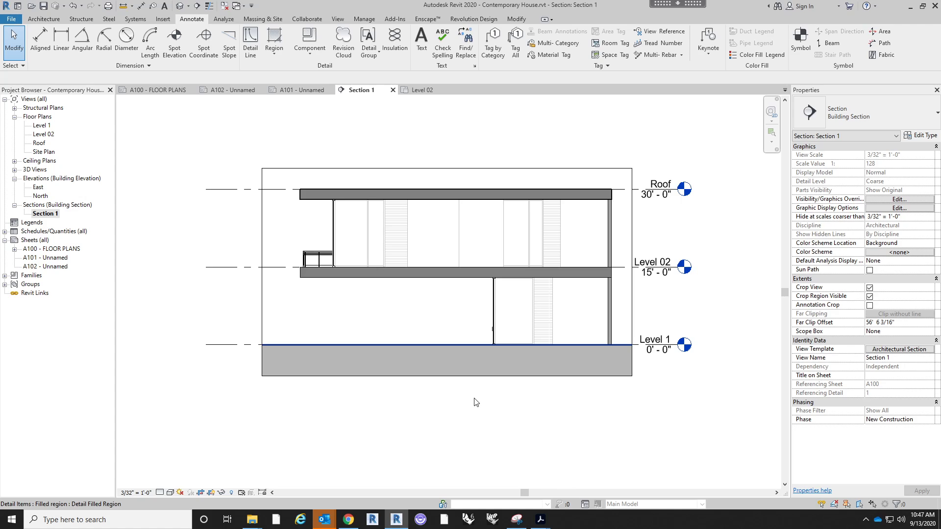
scroll(425, 316, "up", 3)
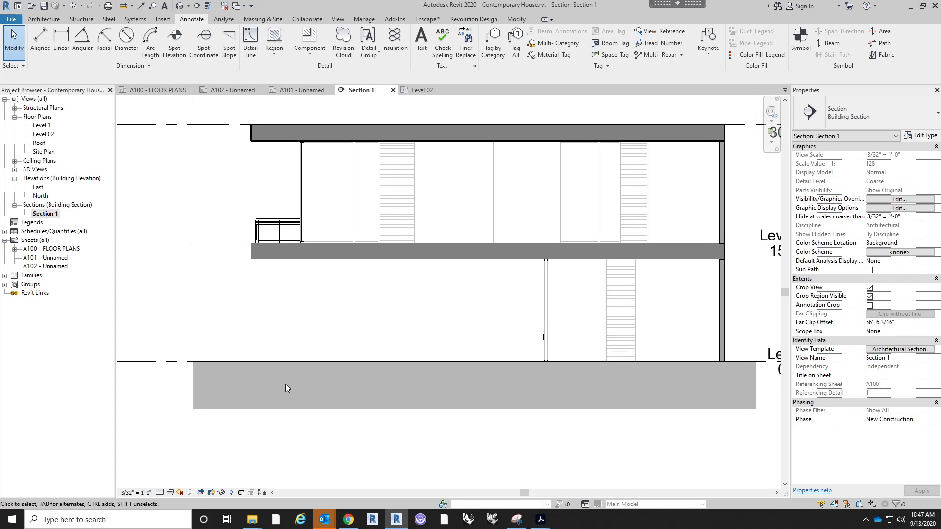
scroll(400, 323, "down", 2)
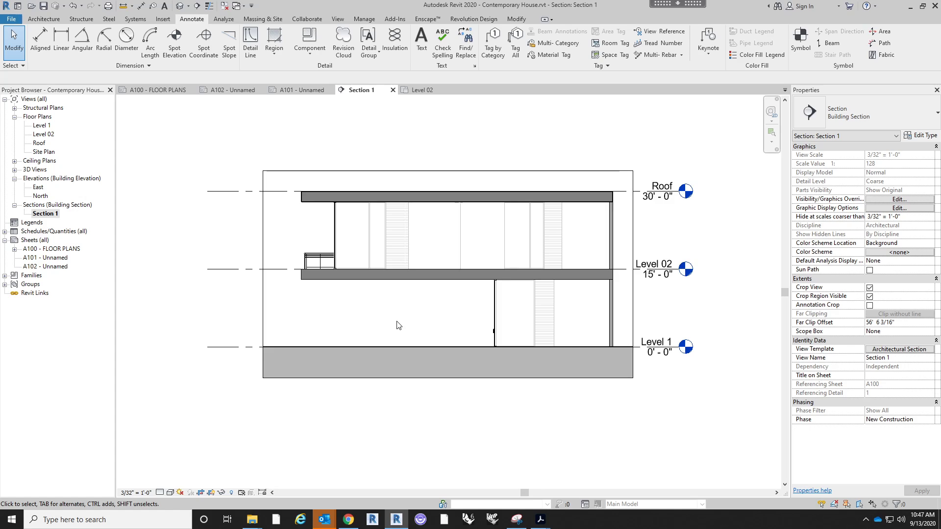
scroll(399, 323, "up", 2)
middle_click_drag(403, 336, 397, 335)
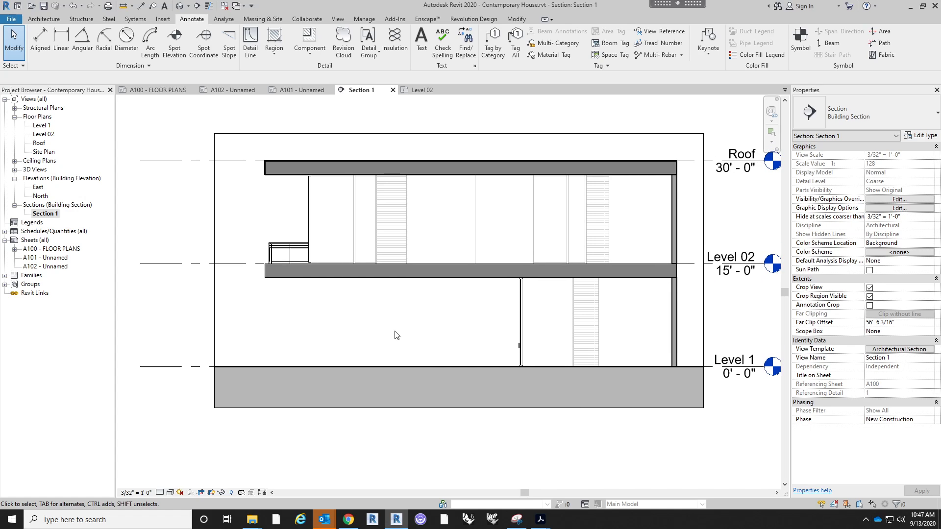
scroll(429, 340, "down", 1)
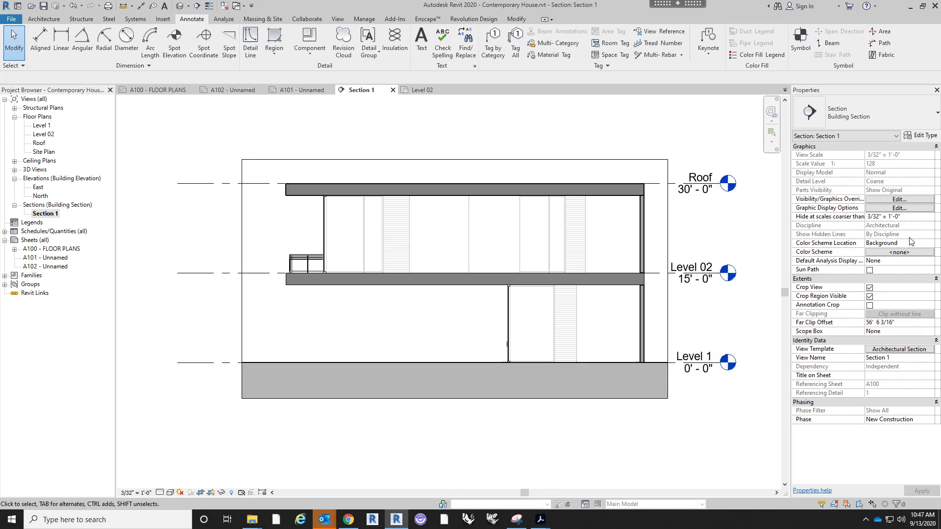
- Set the view scale to 1" = 200'-0" in the Architectural Section view template assigned to Section 1
left_click(912, 350)
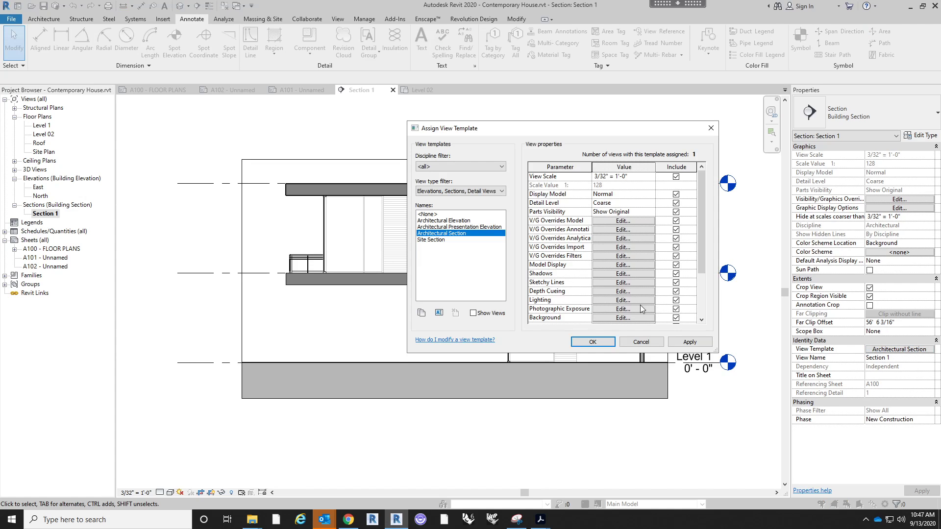
left_click(651, 178)
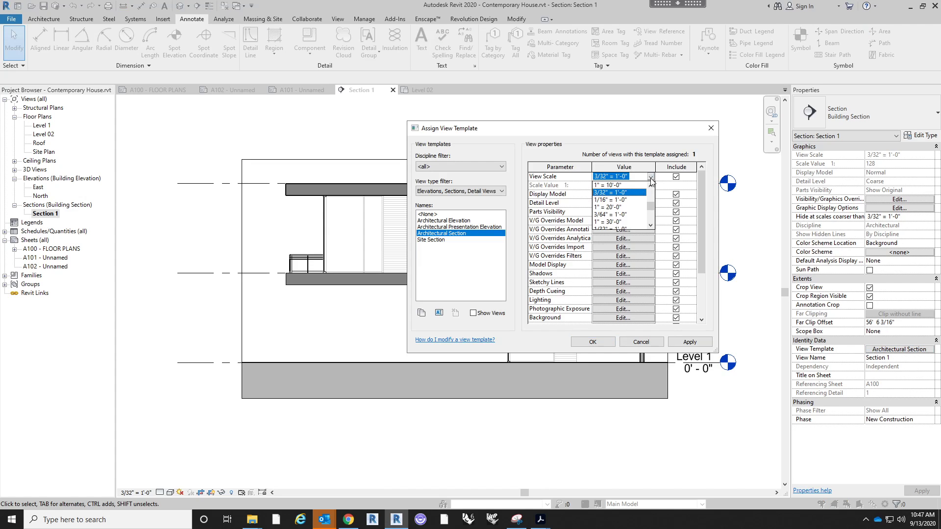
scroll(639, 212, "down", 3)
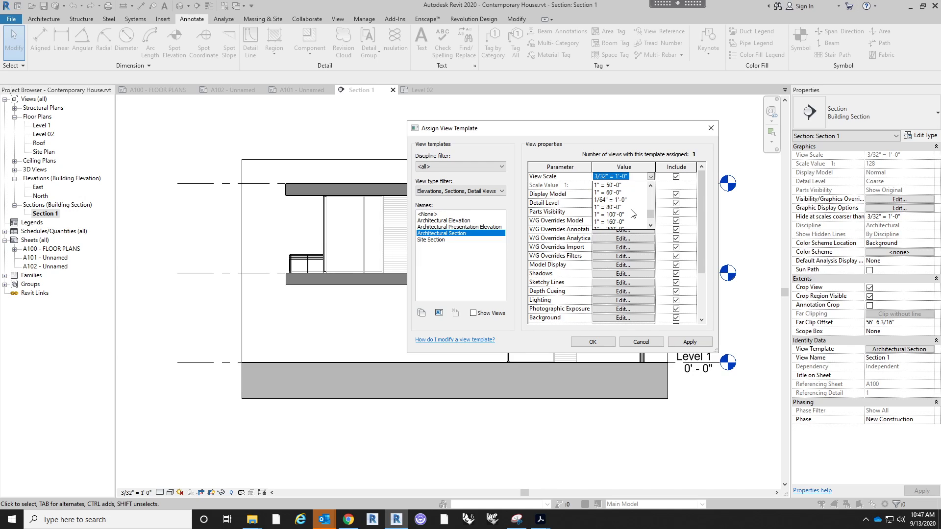
scroll(626, 219, "down", 1)
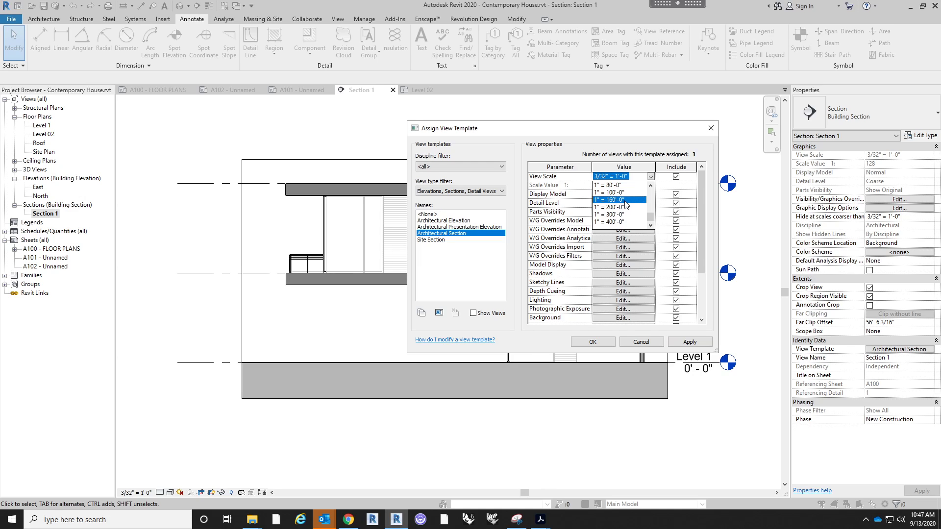
left_click(625, 207)
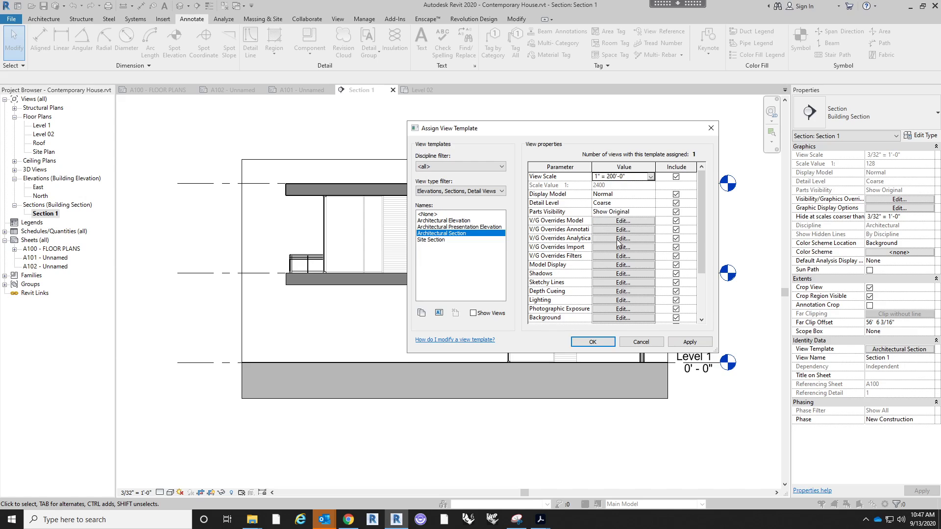
left_click(592, 342)
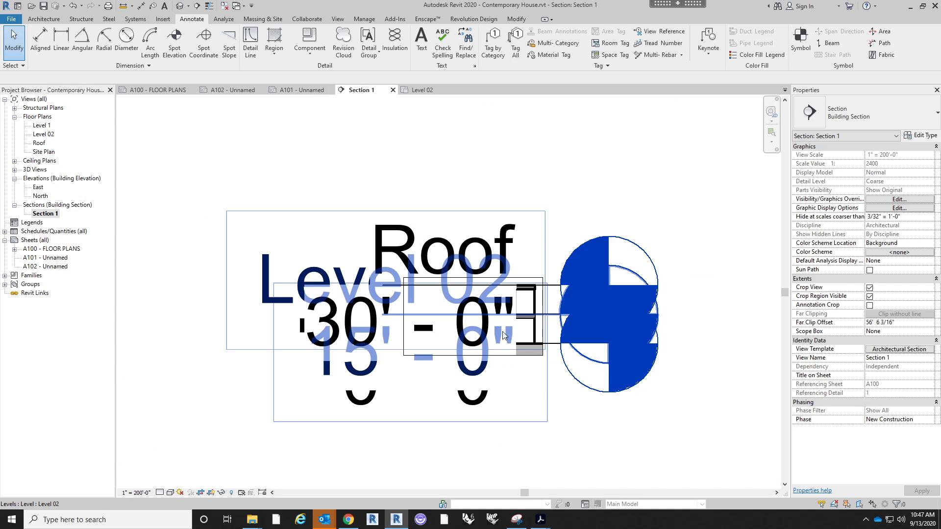
- Examine the wall and slab line weights at the changed scale, and undo the view template's scale change
scroll(503, 335, "up", 5)
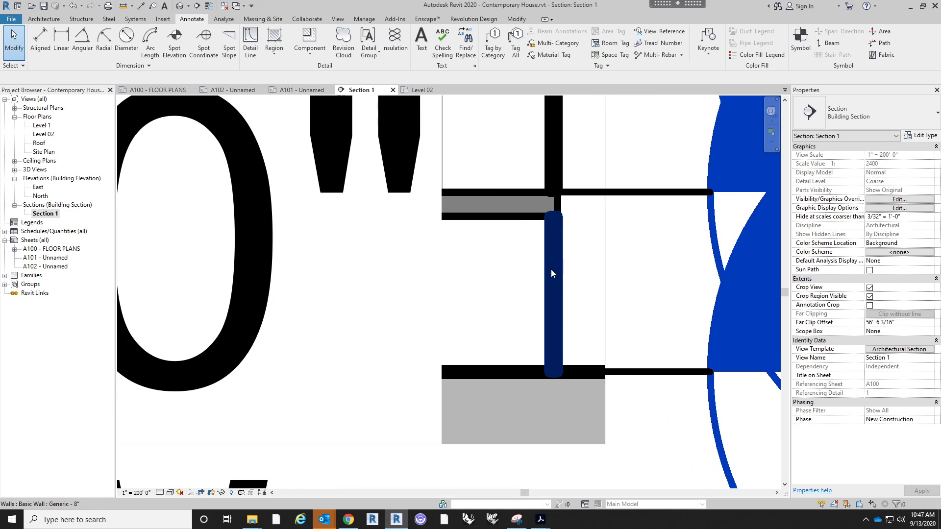
scroll(553, 351, "down", 3)
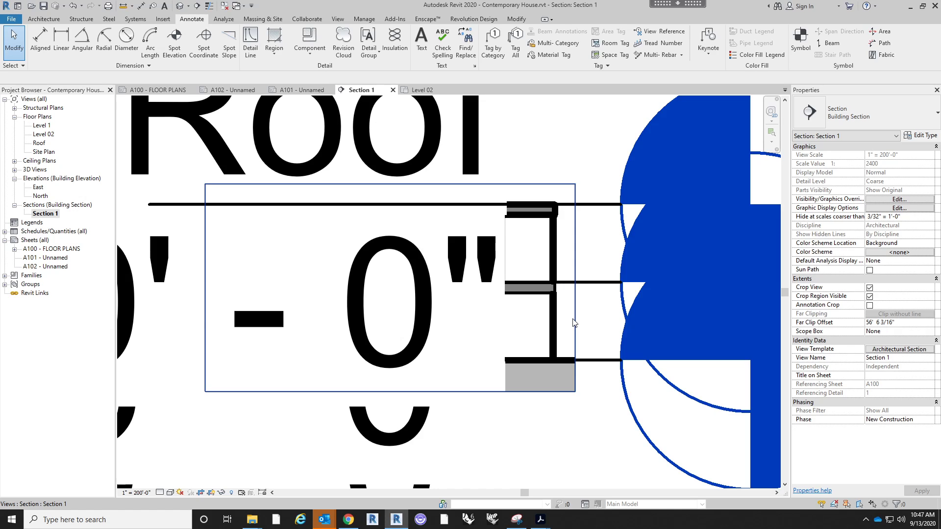
scroll(574, 323, "down", 3)
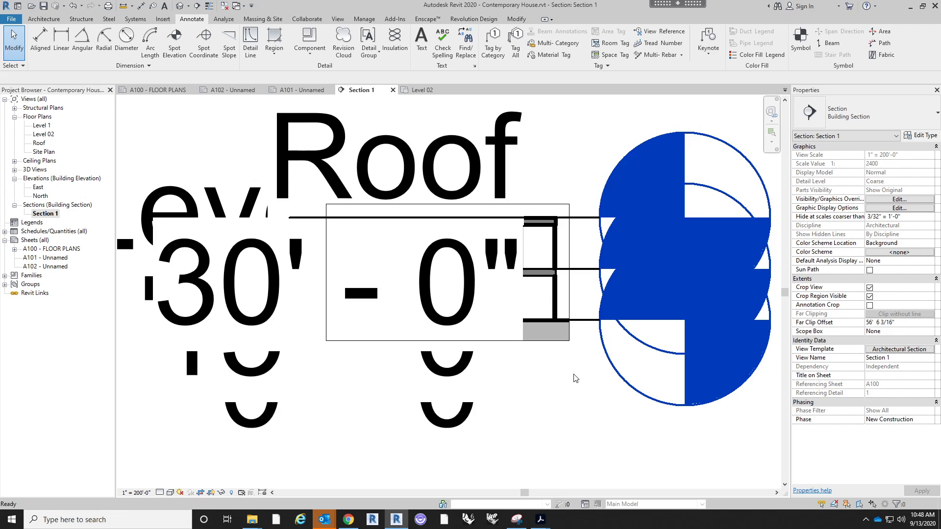
key("ctrl+z")
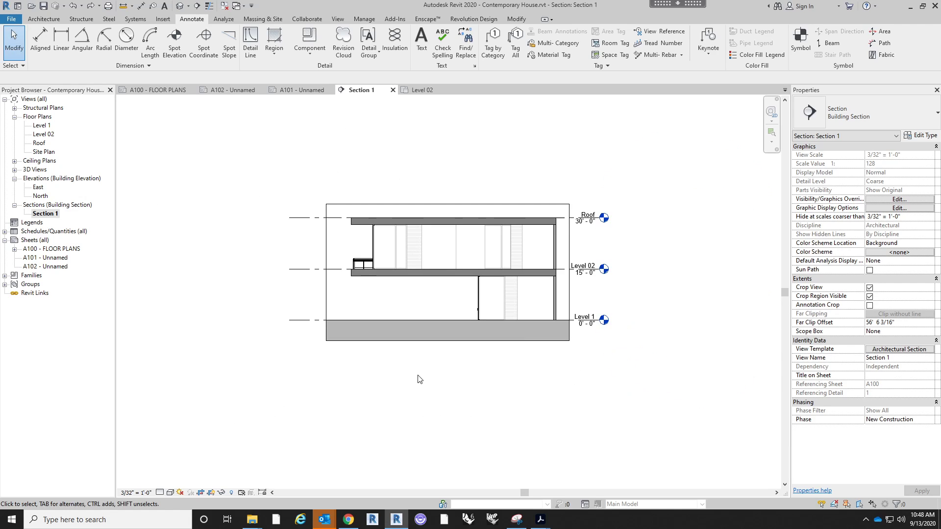
- Override the Floors category's cut line weight to 3 in the Architectural Section view template's model overrides
scroll(426, 294, "up", 4)
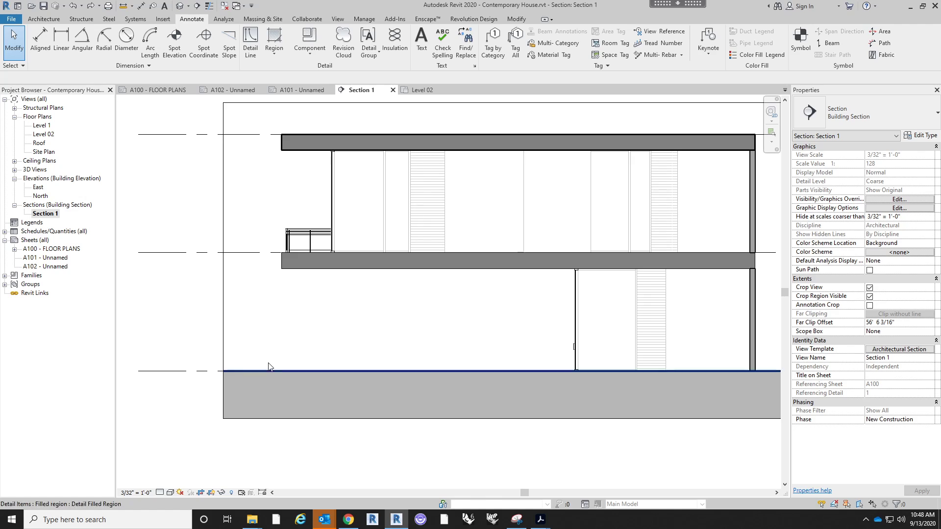
scroll(300, 340, "up", 2)
middle_click_drag(364, 316, 345, 347)
scroll(345, 346, "down", 2)
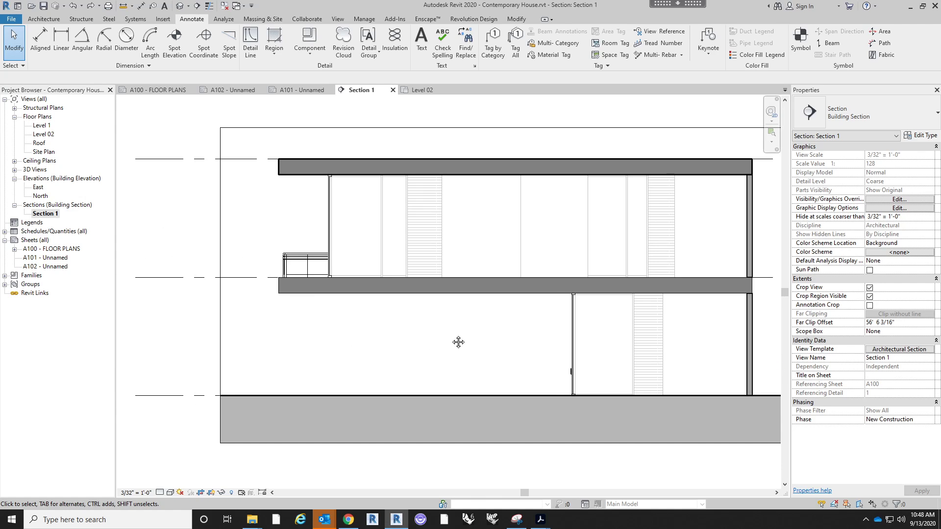
mouse_move(458, 342)
middle_mouse_down()
mouse_move(405, 344)
mouse_move(468, 320)
mouse_move(454, 332)
middle_mouse_up()
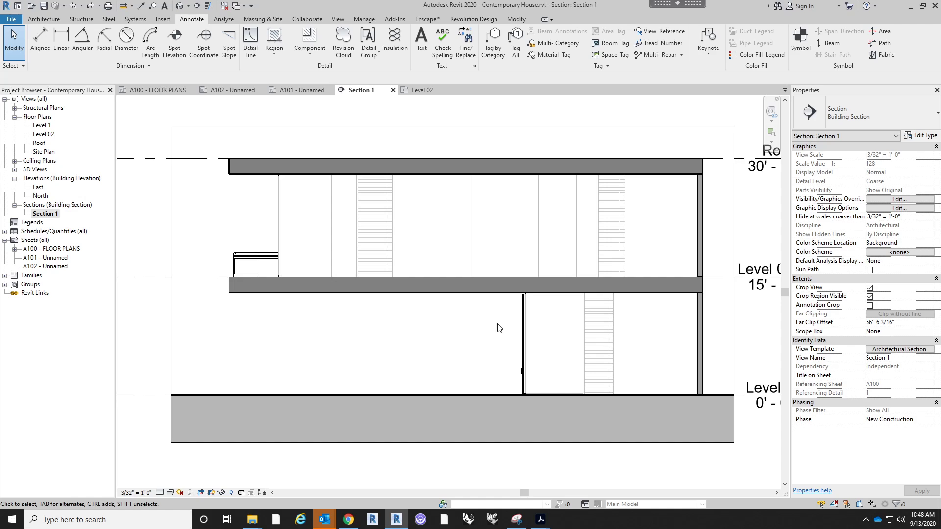
middle_click_drag(486, 323, 465, 328)
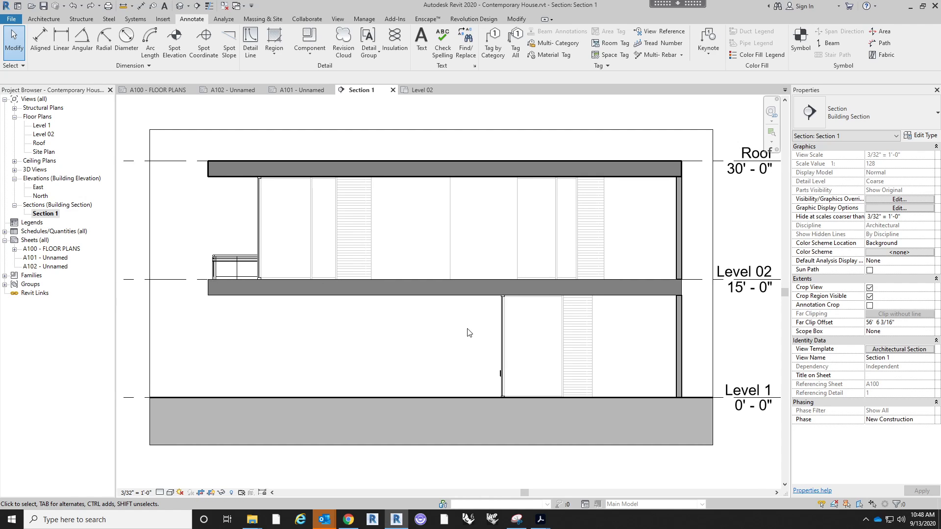
left_click(909, 350)
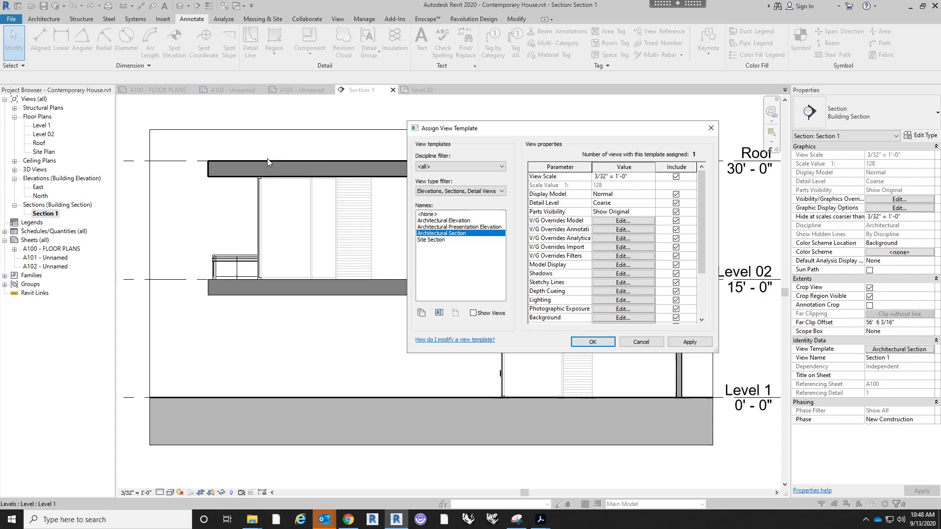
left_click(641, 220)
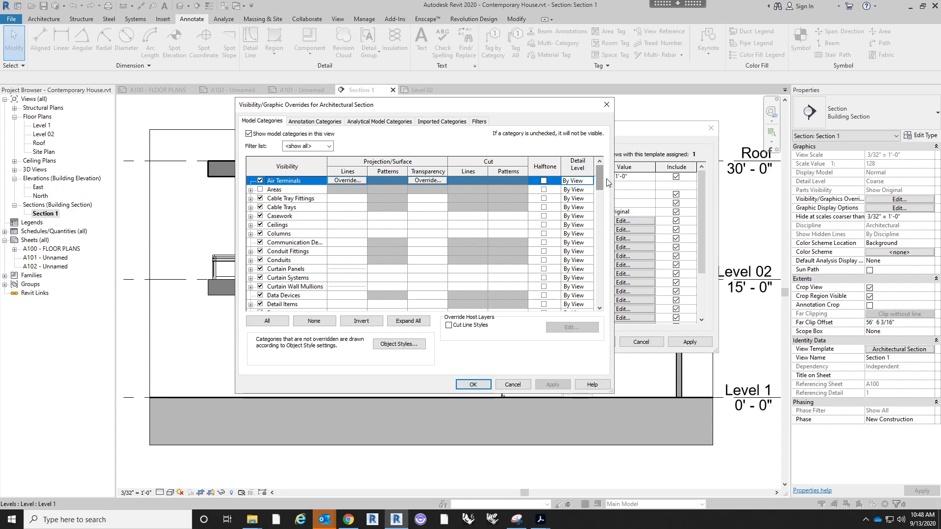
left_click_drag(601, 181, 598, 209)
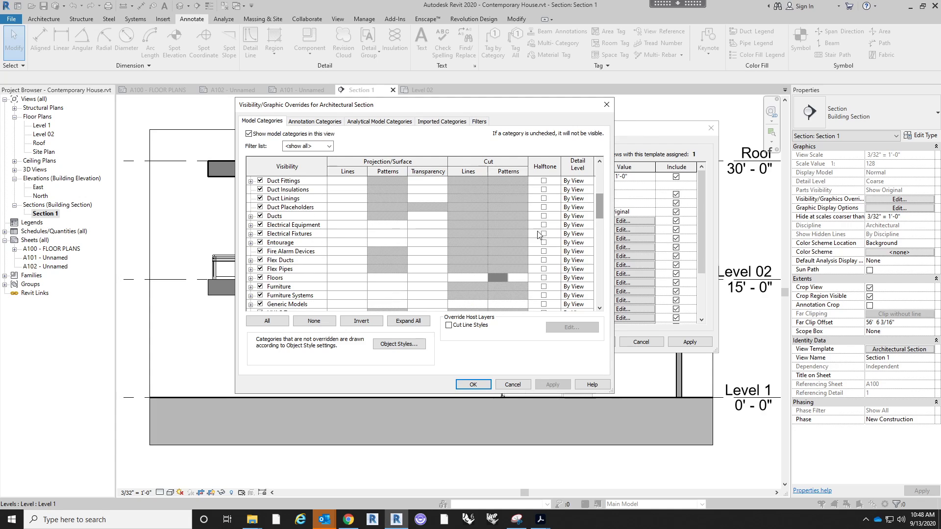
left_click(465, 280)
left_click(467, 278)
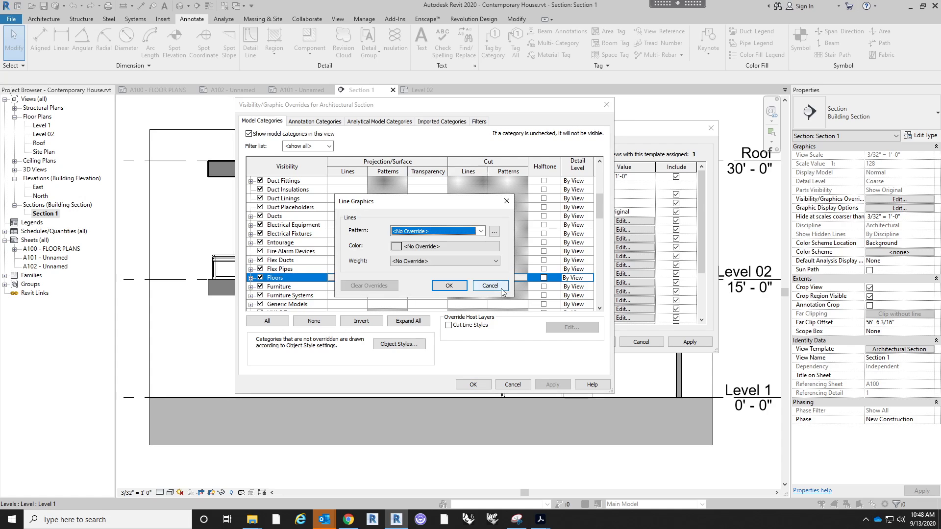
left_click(446, 263)
left_click(434, 292)
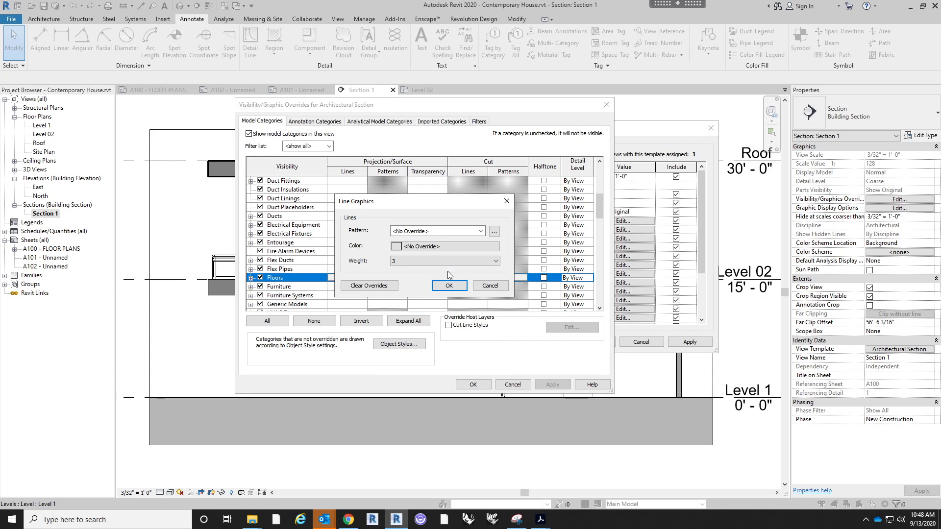
left_click(449, 285)
- Override the Roofs category's cut line weight in the Architectural Section view template, and apply the template changes
left_click_drag(596, 208, 596, 238)
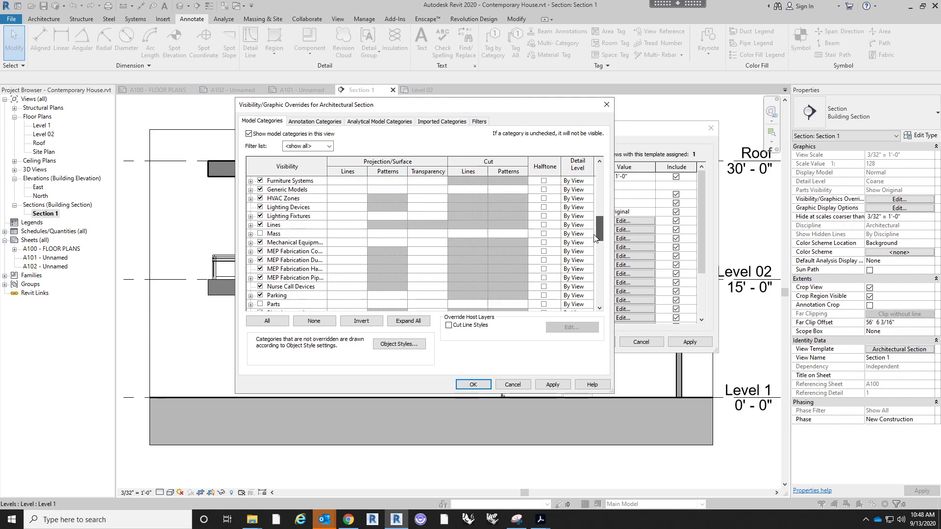
scroll(477, 288, "down", 5)
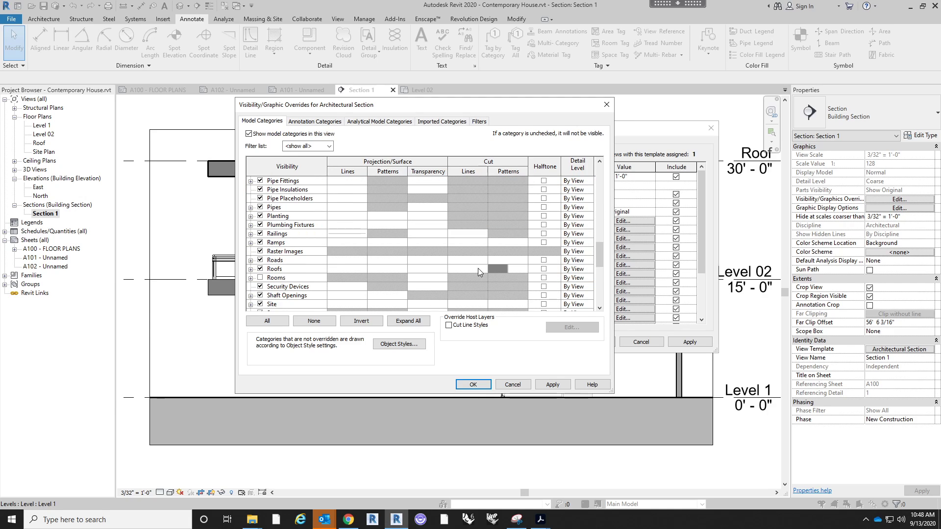
left_click(478, 271)
left_click(470, 269)
left_click(460, 261)
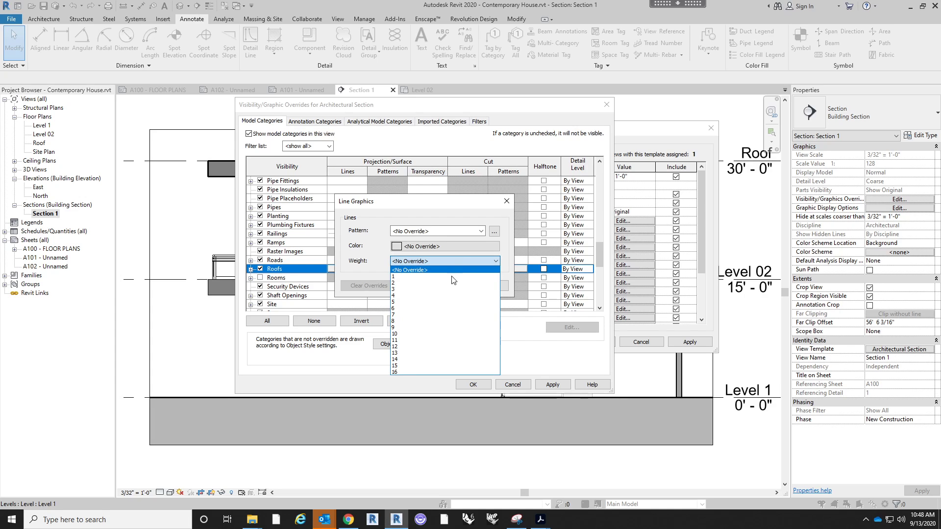
left_click(448, 285)
left_click(448, 285)
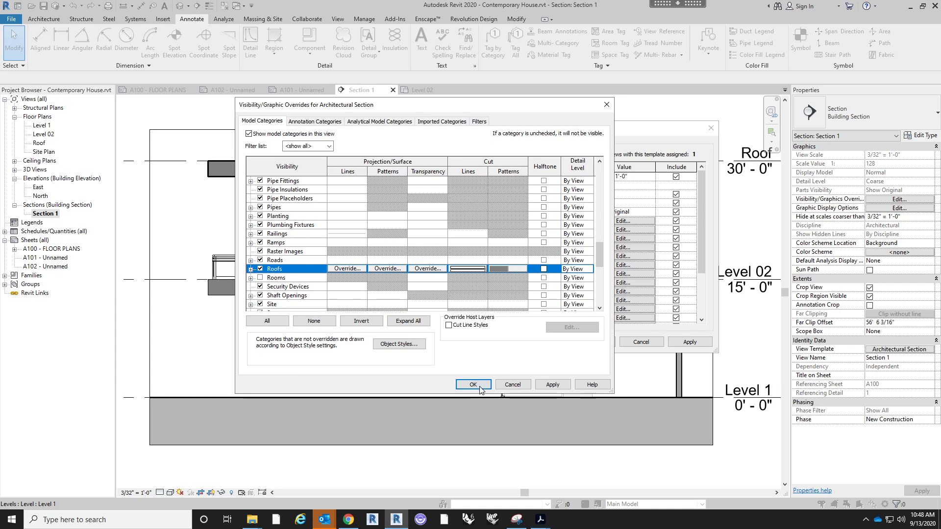
left_click(472, 384)
left_click(592, 342)
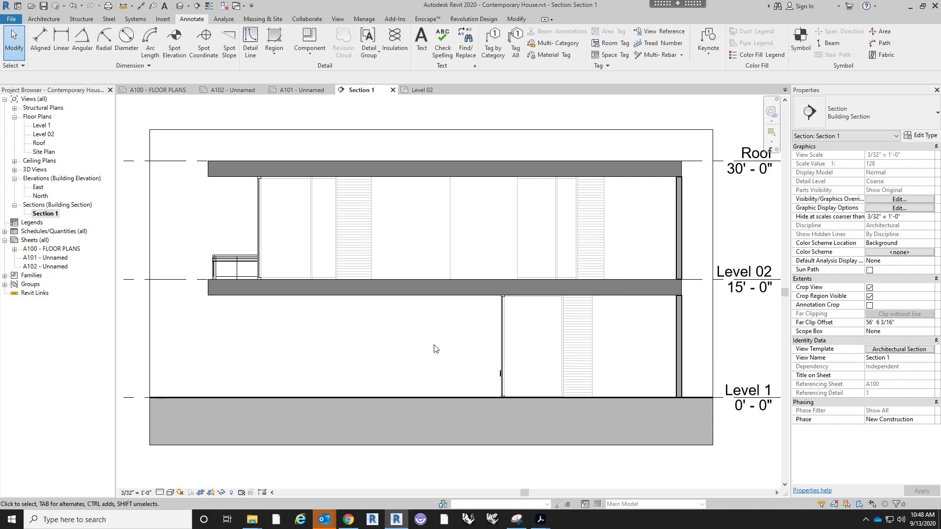
- Check the roof and floor cut lines in Section 1, and open sheet A100 - FLOOR PLANS
scroll(206, 185, "up", 3)
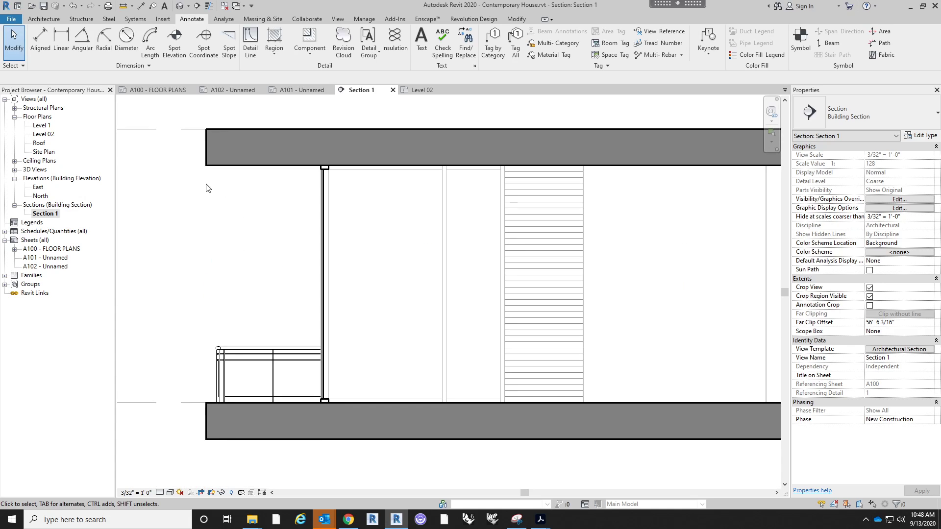
scroll(215, 203, "down", 3)
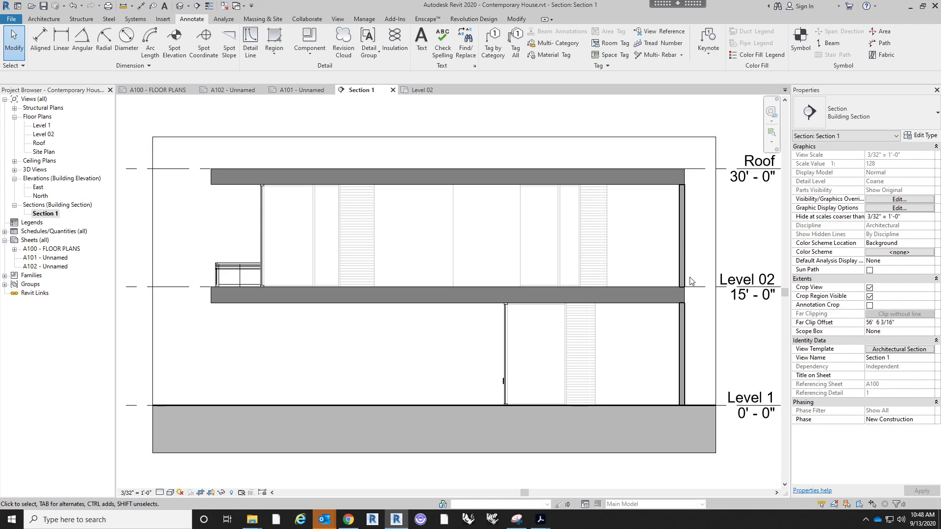
scroll(701, 260, "up", 3)
scroll(701, 261, "down", 3)
scroll(700, 261, "down", 2)
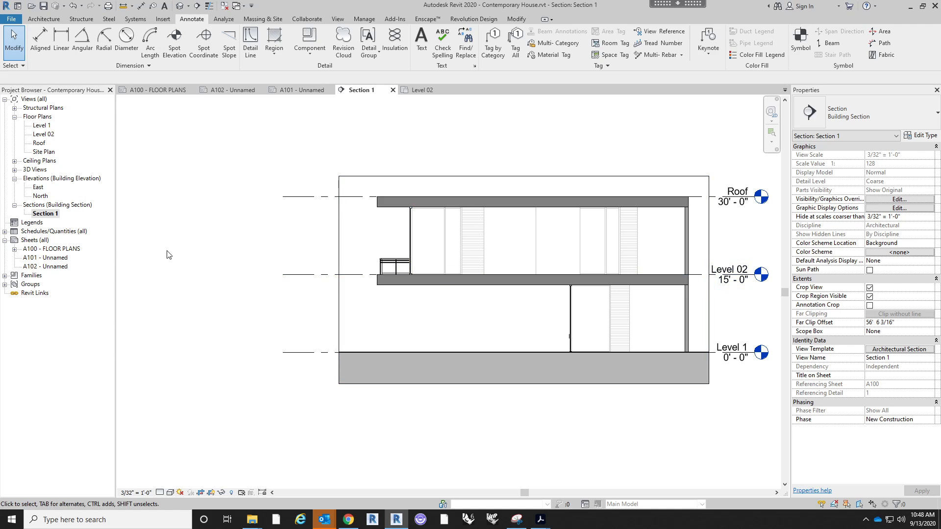
double_click(59, 250)
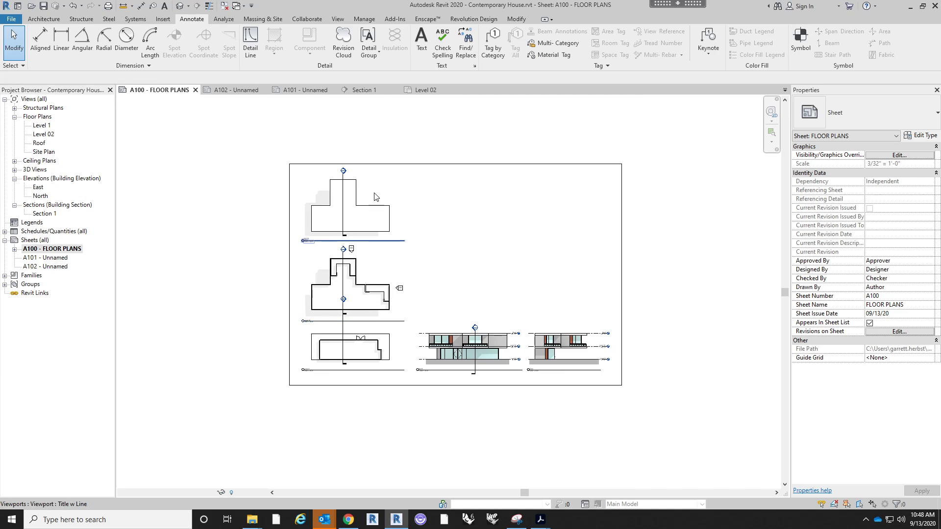
scroll(380, 194, "up", 3)
middle_click_drag(378, 207, 380, 201)
scroll(380, 201, "down", 4)
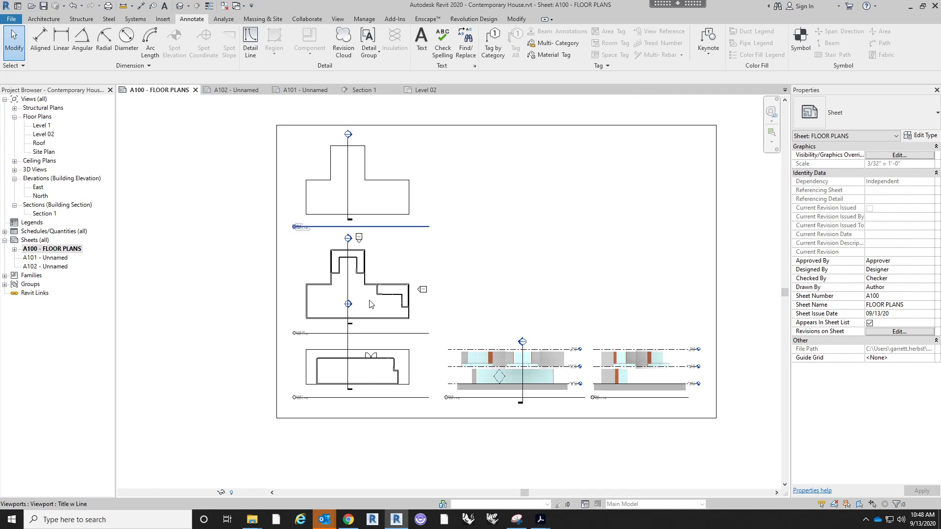
- Hide the Sections annotation category in the Roof plan viewport on sheet A100
left_click(366, 356)
left_click(367, 198)
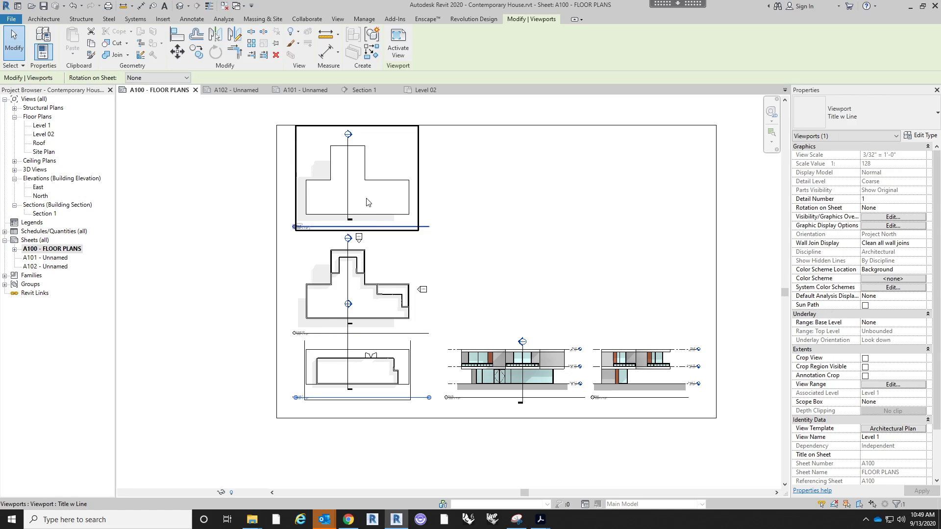
left_click(886, 219)
left_click(314, 121)
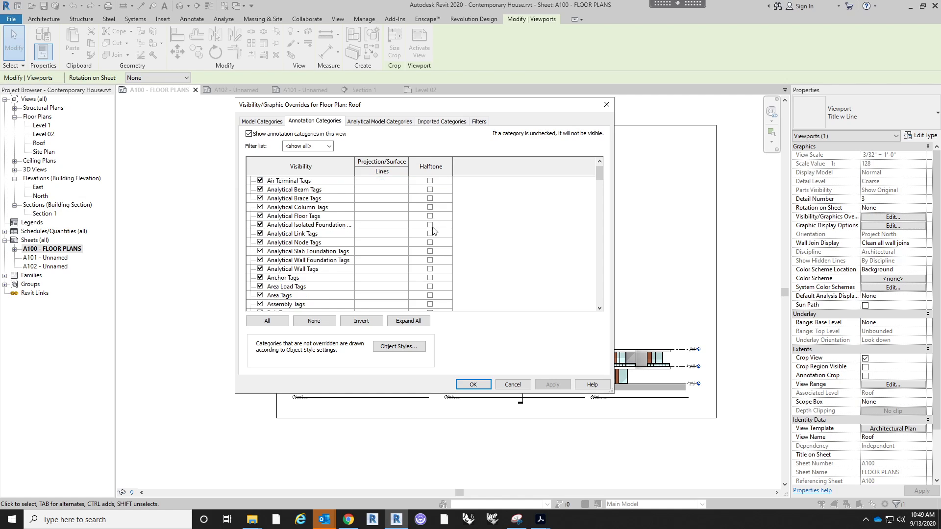
scroll(433, 230, "down", 6)
left_click_drag(599, 192, 594, 260)
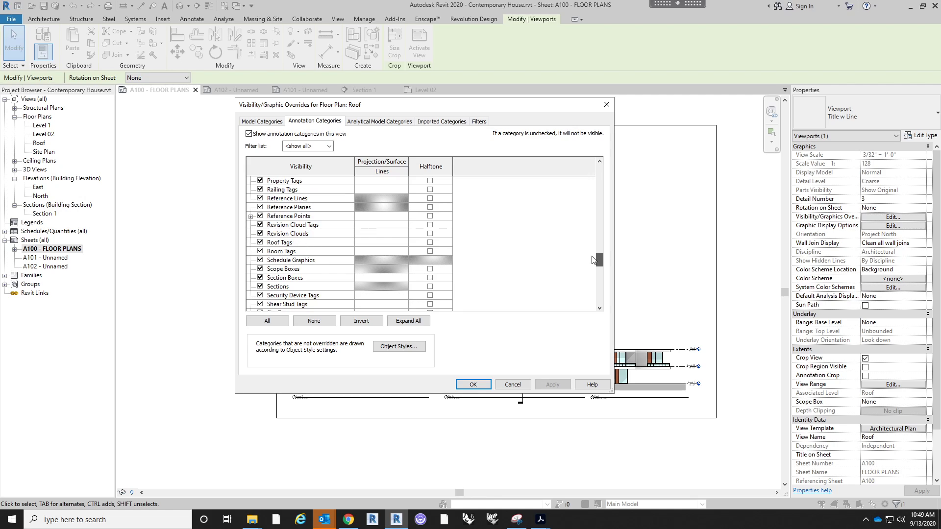
left_click(260, 287)
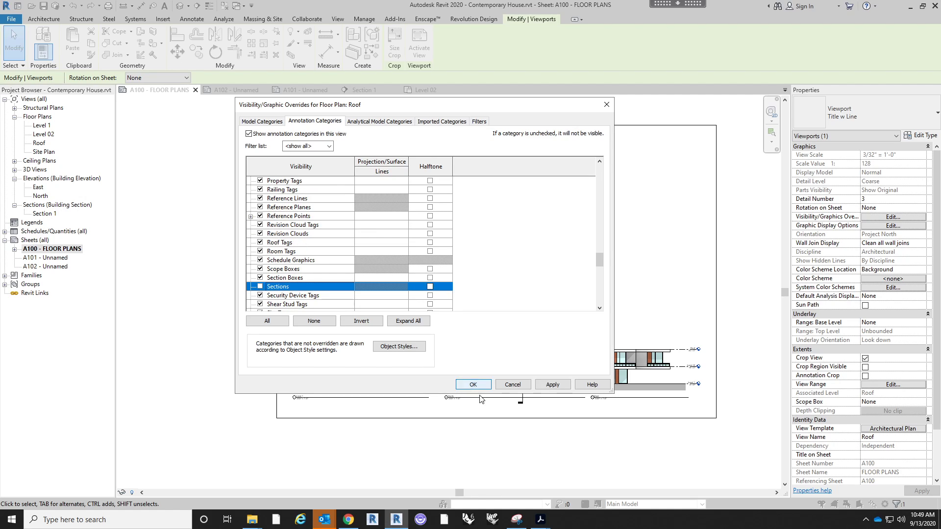
left_click(473, 384)
- Hide the Sections annotation category in the Level 1 plan viewport on sheet A100
left_click(424, 340)
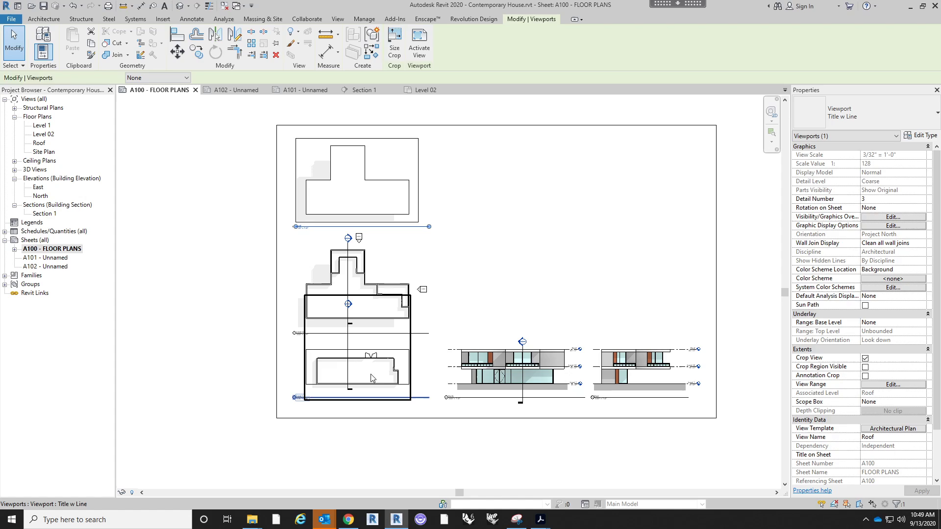
left_click(907, 216)
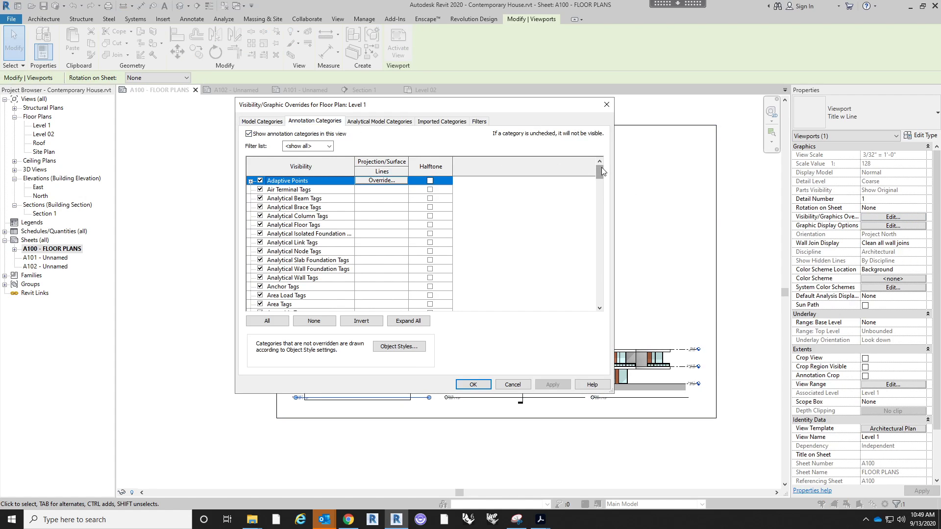
left_click_drag(601, 167, 599, 269)
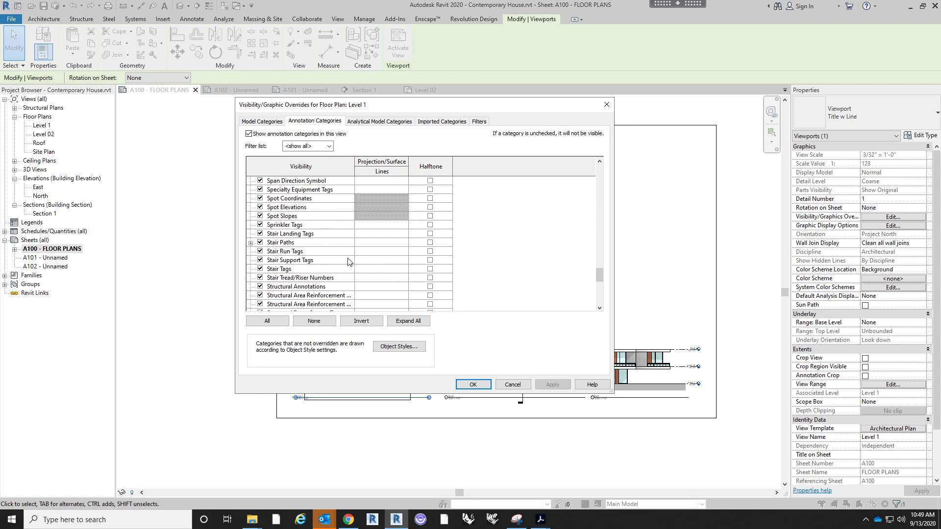
scroll(345, 261, "up", 3)
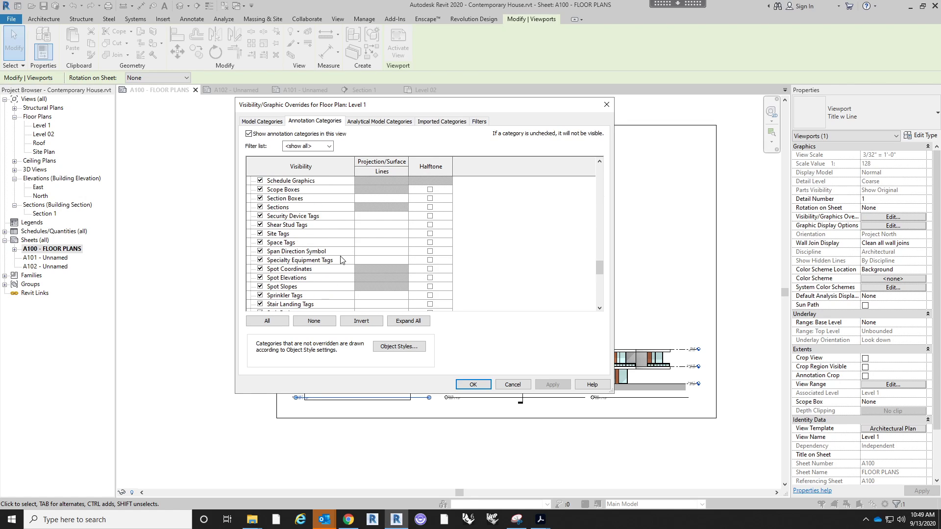
left_click(260, 207)
left_click(473, 384)
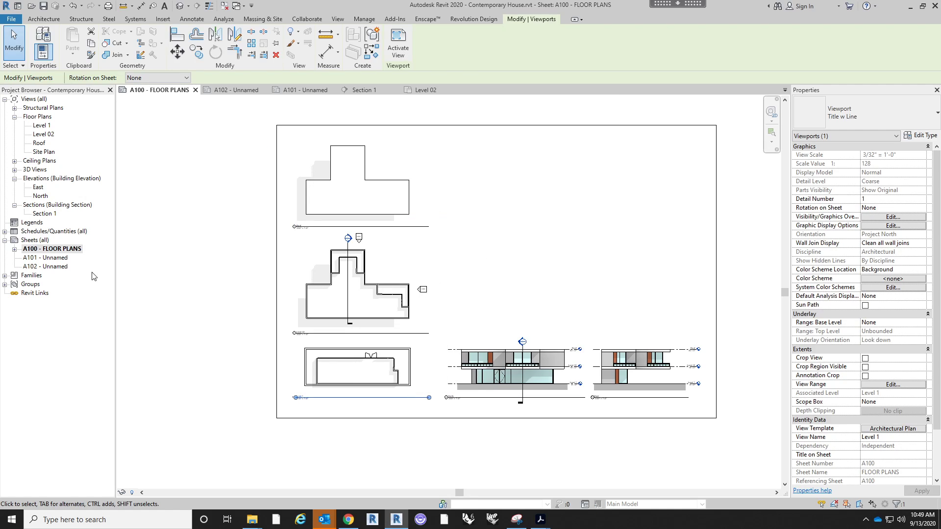
key("Escape")
- Activate the North elevation viewport, shorten the lower end of its section line to just below grade, and deactivate the view
scroll(546, 383, "up", 4)
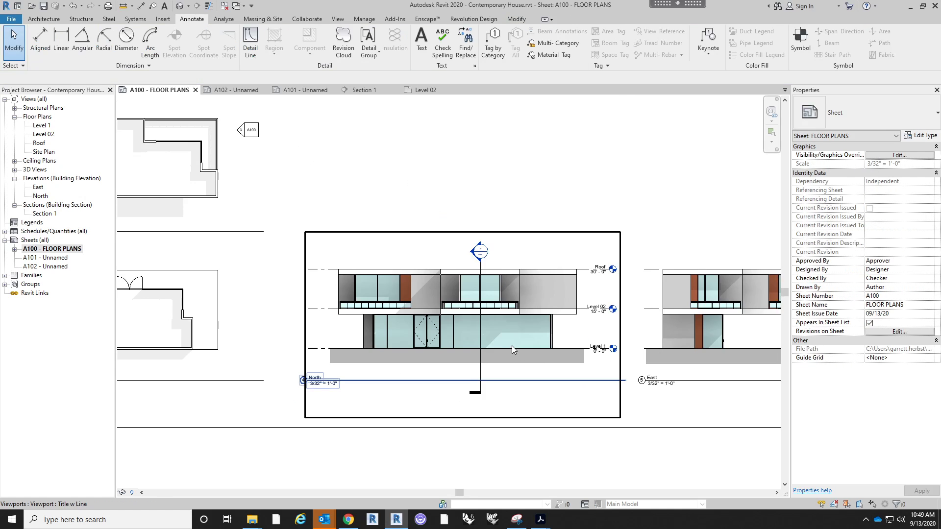
scroll(512, 340, "up", 2)
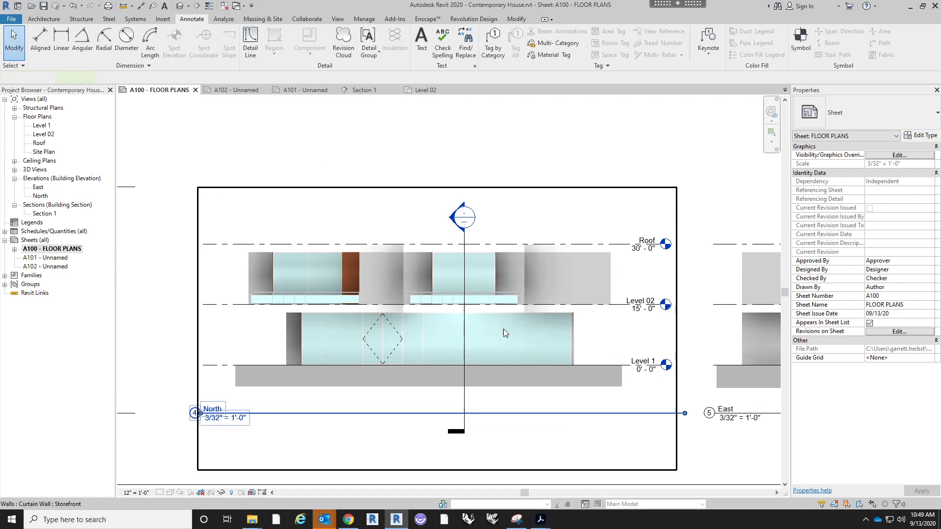
double_click(505, 334)
left_click(465, 270)
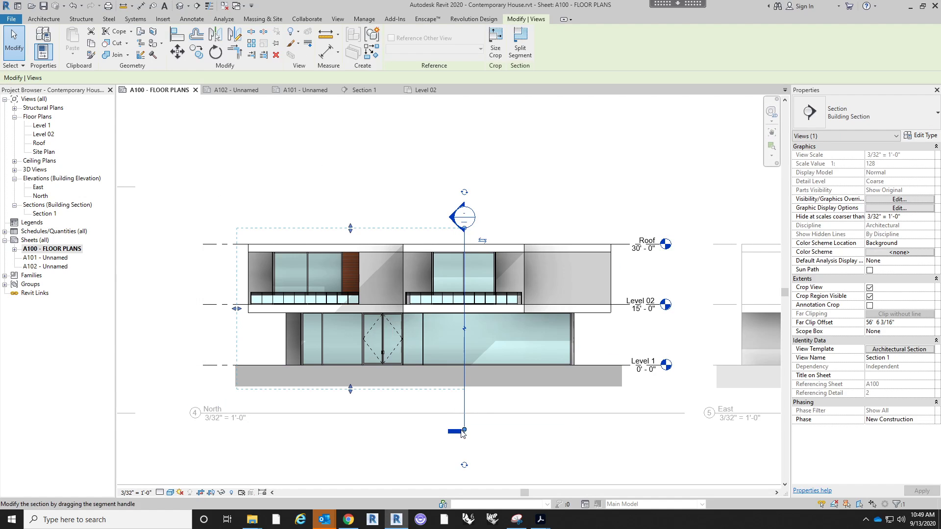
left_click_drag(463, 430, 470, 393)
scroll(510, 276, "down", 2)
double_click(482, 434)
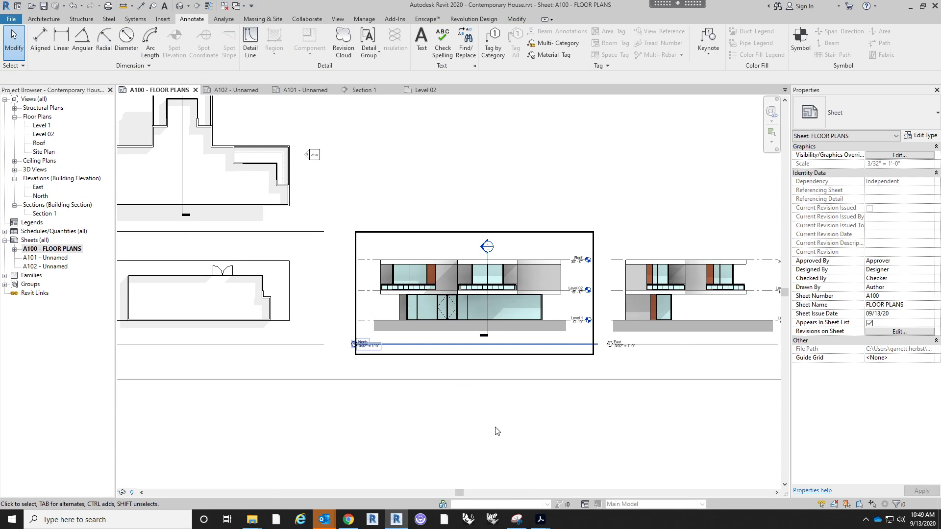
- Place the Section 1 view on sheet A100, above the North elevation
scroll(496, 431, "down", 2)
middle_click_drag(585, 204, 598, 241)
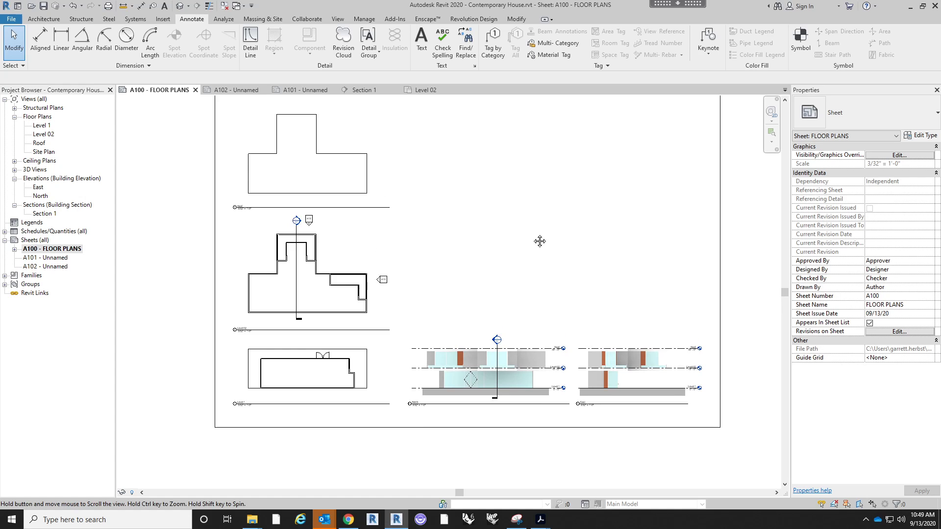
left_click_drag(43, 216, 511, 269)
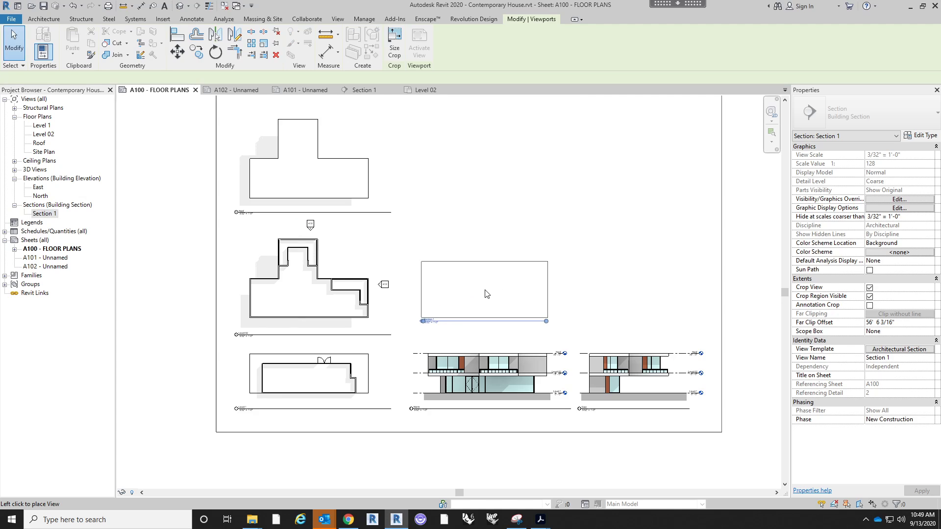
left_click(486, 301)
left_click(516, 211)
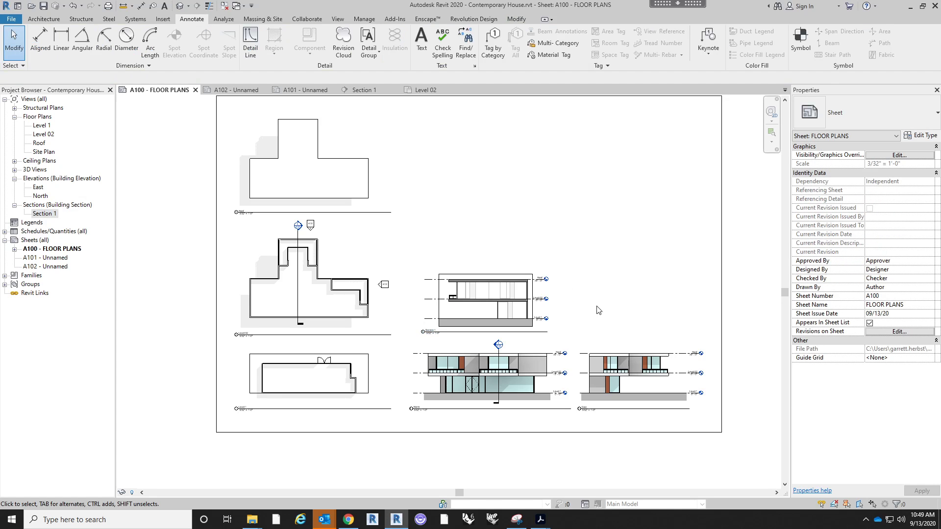
- Move the Section 1 view title slightly lower beneath its viewport
mouse_move(595, 291)
middle_mouse_down()
mouse_move(593, 262)
mouse_move(583, 254)
mouse_move(578, 264)
middle_mouse_up()
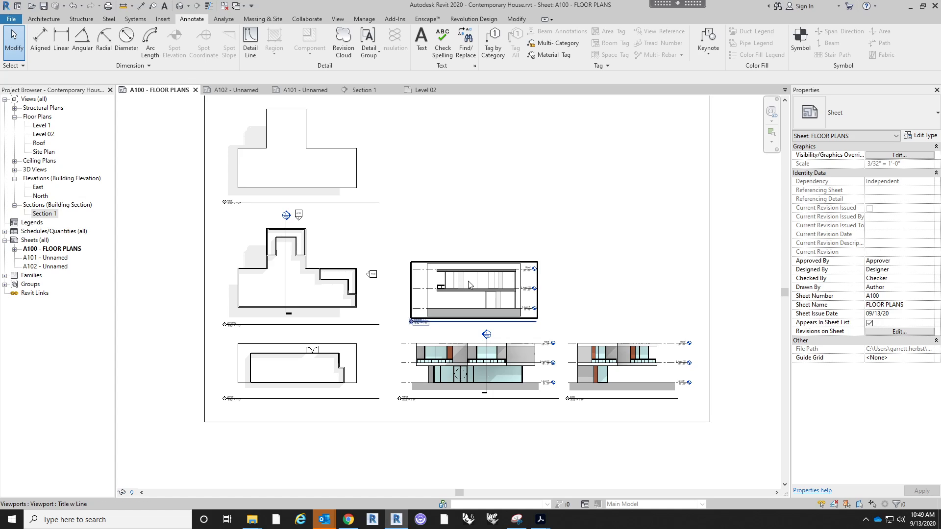
scroll(447, 322, "up", 1)
scroll(446, 321, "up", 2)
left_click(446, 322)
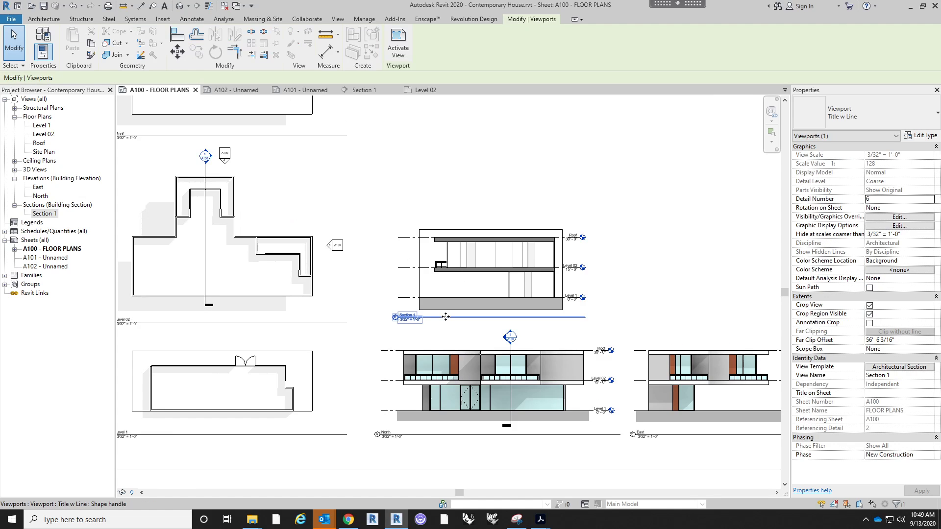
left_click(487, 158)
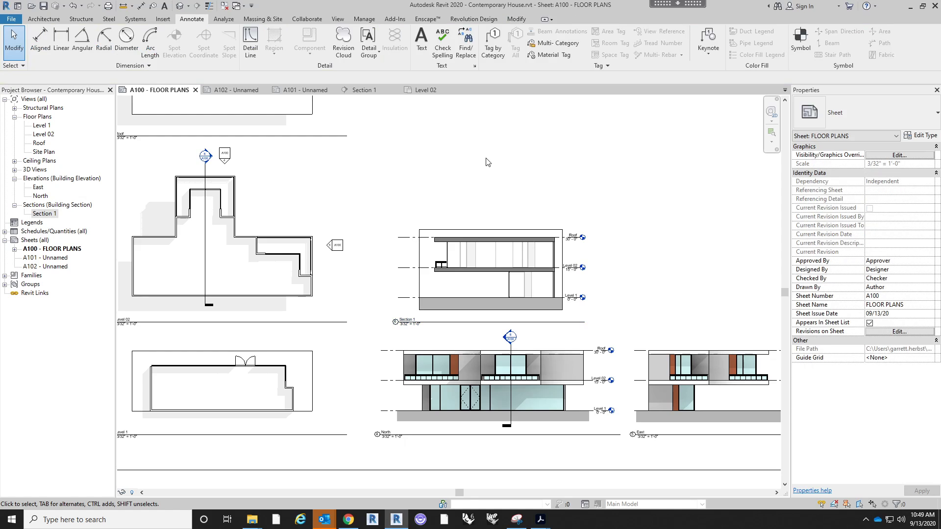
scroll(487, 157, "down", 2)
scroll(509, 240, "down", 2)
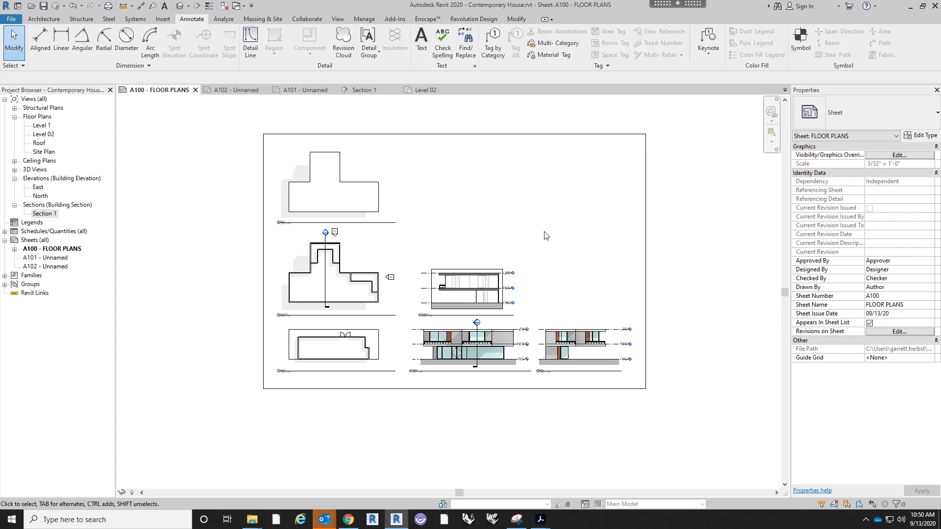
- Remove the Roof plan viewport from the sheet and move the Level 02 and Level 1 plan viewports up together
left_click(347, 200)
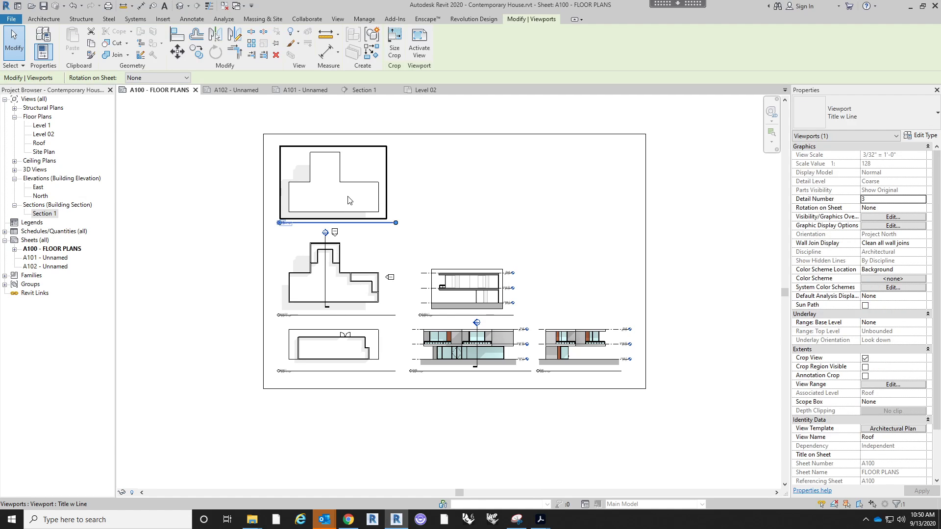
key("Delete")
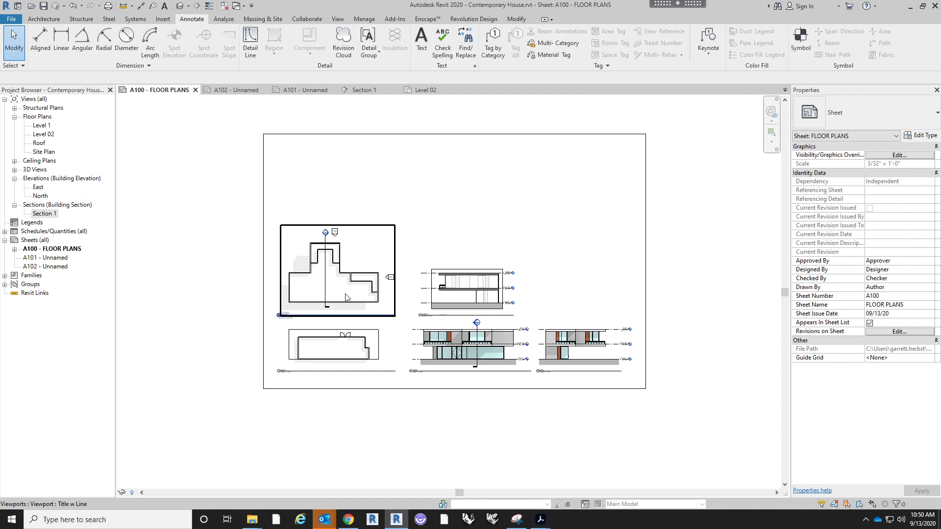
left_click(348, 284)
left_click(348, 354, "ctrl")
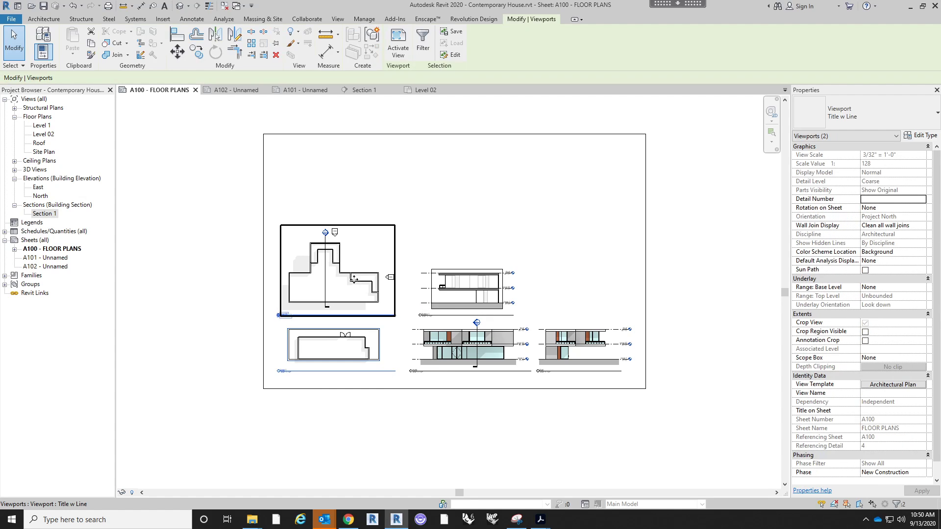
mouse_move(350, 293)
left_mouse_down()
mouse_move(352, 230)
mouse_move(353, 238)
left_mouse_up()
- Move the Section 1 viewport below the Level 1 plan, in line with the elevations
left_click(473, 256)
left_click_drag(472, 292, 345, 347)
left_click(358, 395)
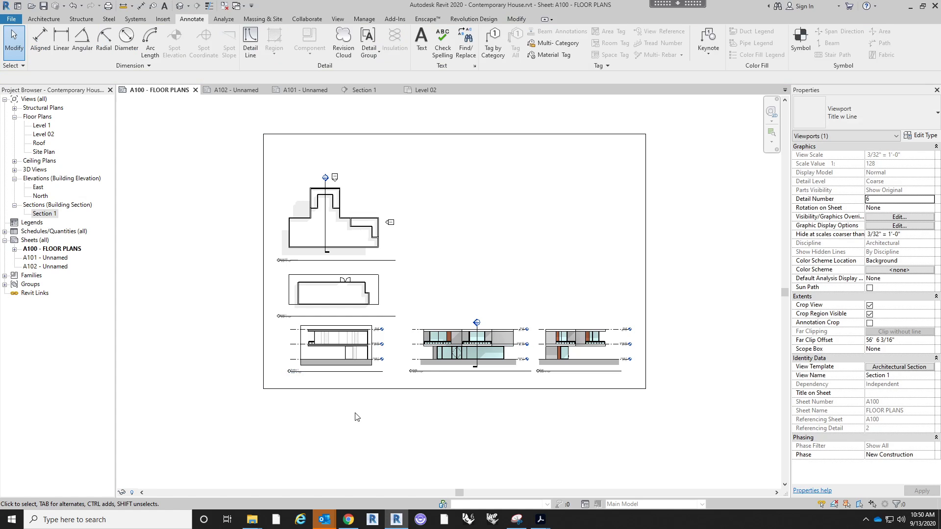
- Nudge the North elevation viewport left to even out the spacing in the row of section and elevations
scroll(348, 392, "up", 3)
scroll(350, 386, "down", 2)
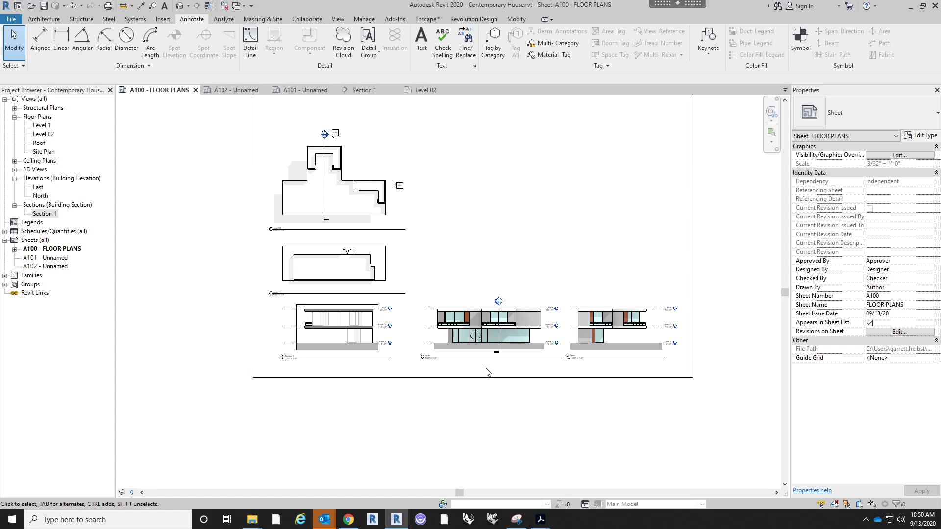
left_click(493, 355)
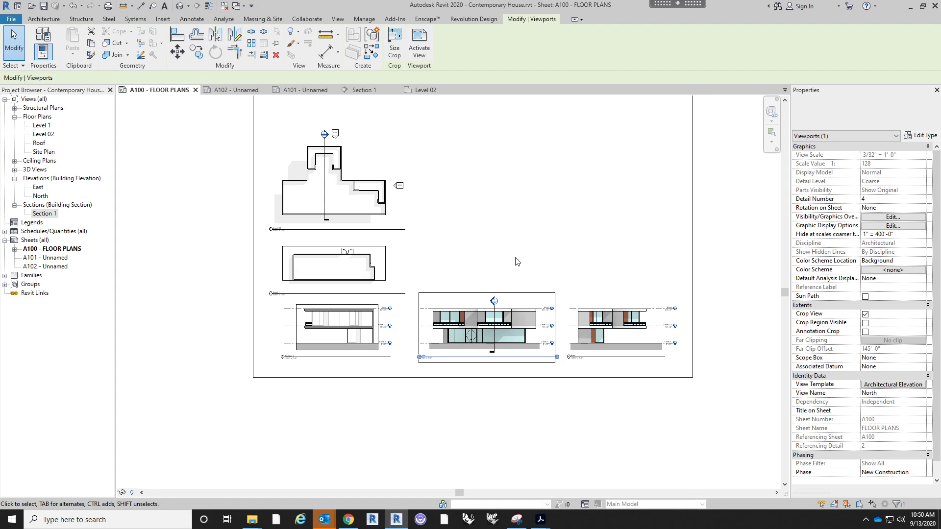
key("Left")
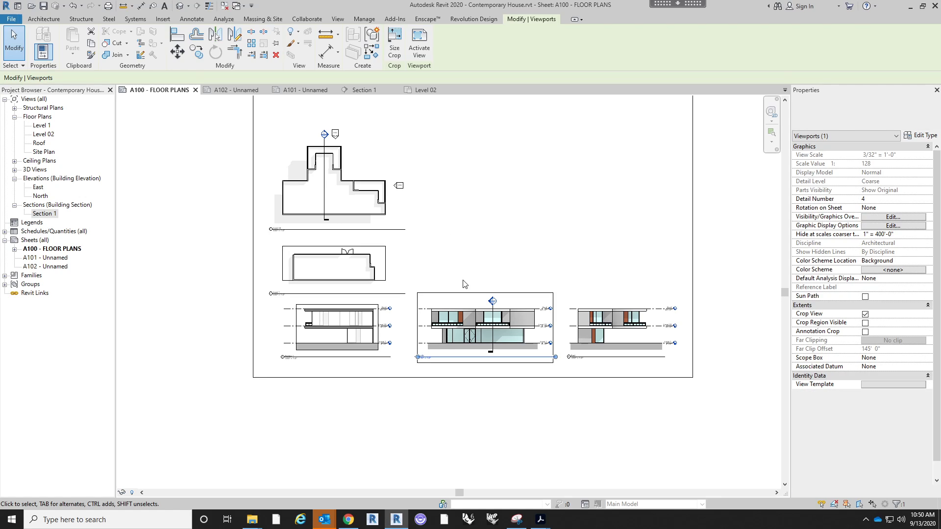
left_click(476, 196)
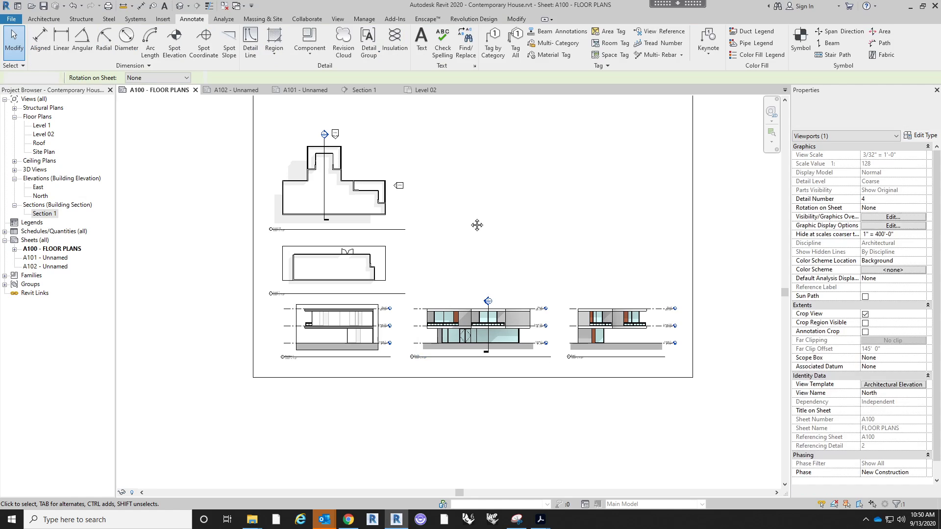
- Nudge the Level 02 and Level 1 plan viewports up together to open space above Section 1
middle_click_drag(479, 218, 452, 271)
left_click_drag(428, 342, 336, 234)
key("Up")
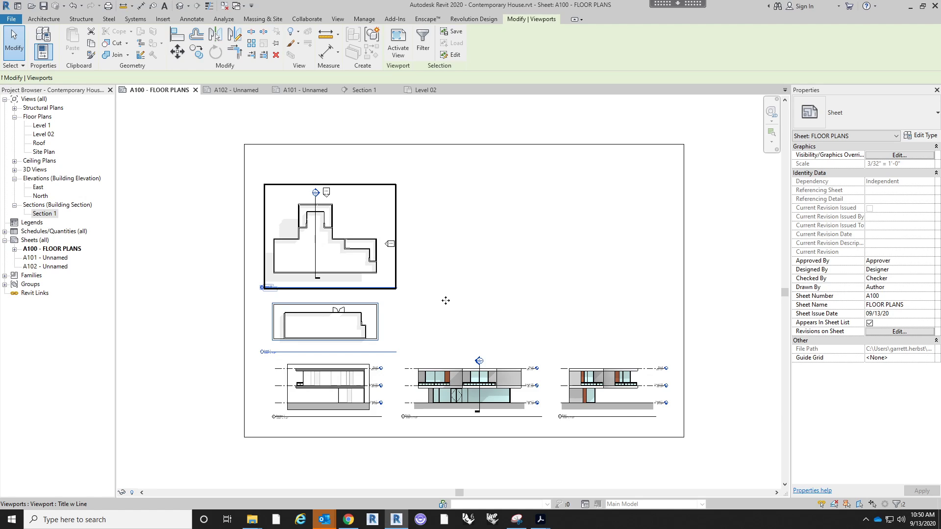
key("Up")
key("Up")
key("Up")
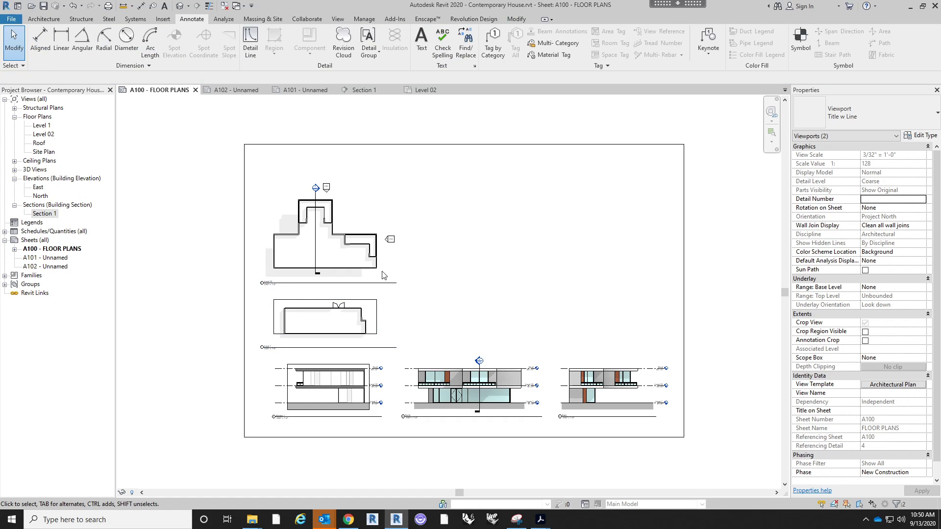
left_click(330, 234)
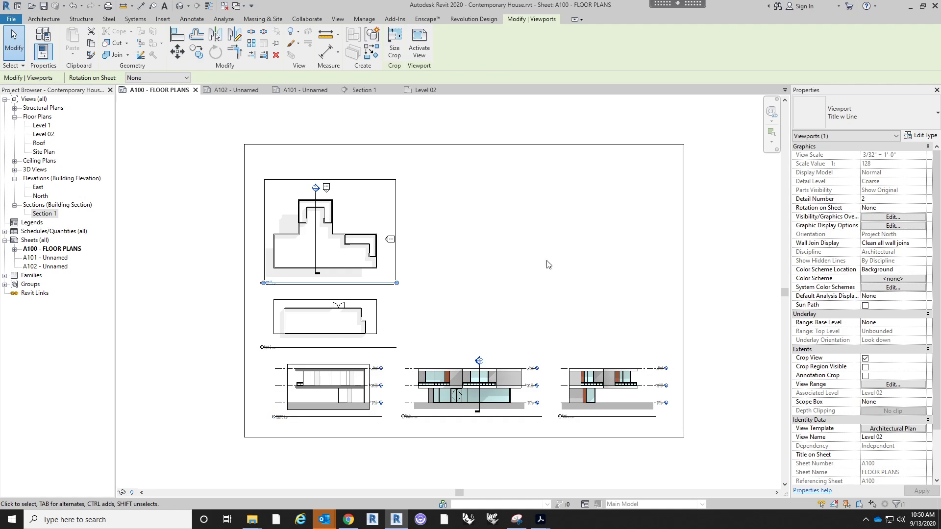
left_click(566, 257)
middle_click_drag(554, 287, 561, 250)
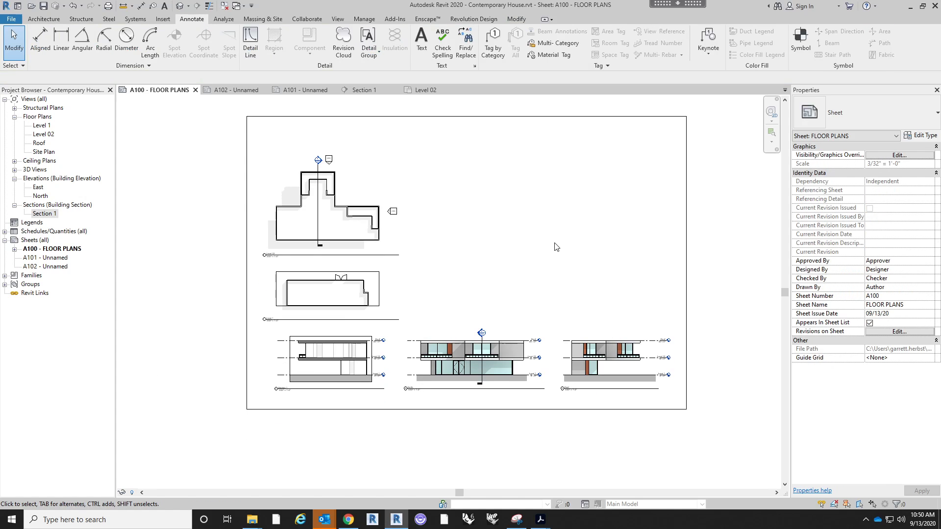
- Inspect the Section 1 viewport up close and review the overall layout of sheet A100
left_click(365, 361)
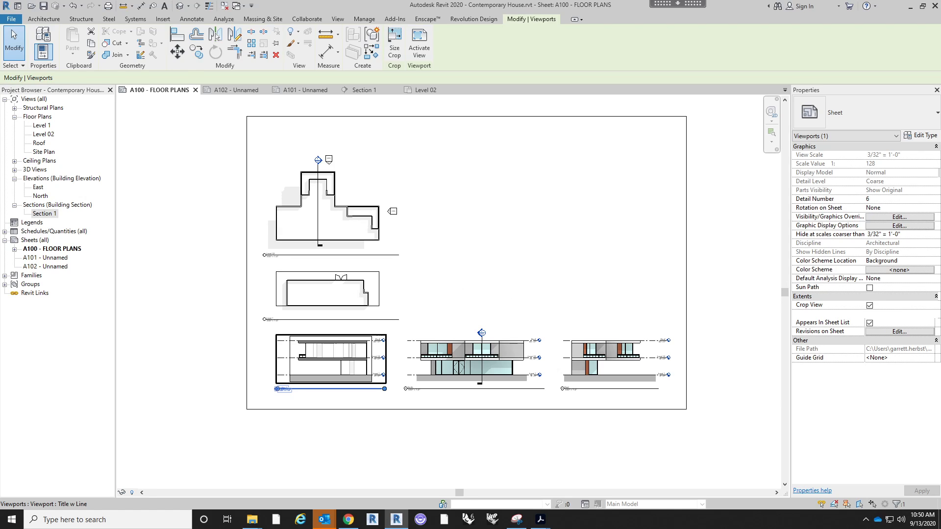
scroll(352, 375, "up", 3)
left_click(592, 217)
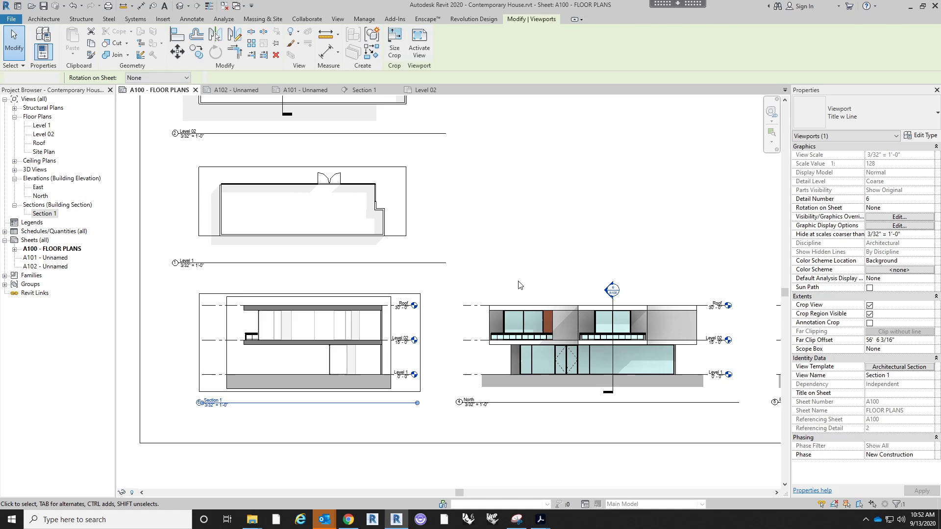
scroll(519, 283, "down", 3)
middle_click_drag(553, 265, 521, 305)
scroll(521, 306, "down", 1)
middle_click_drag(607, 296, 593, 315)
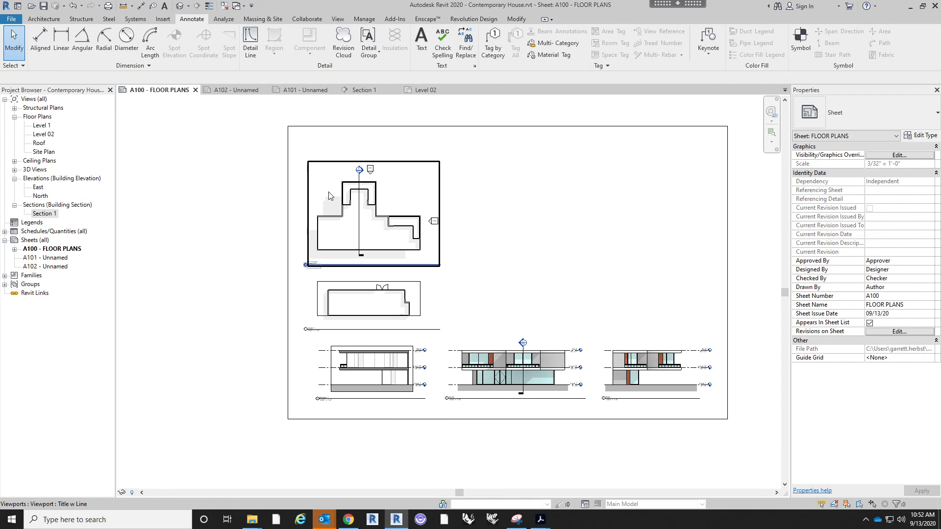
- Nudge the Level 02 plan viewport further up on the sheet
left_click(350, 203)
key("Up")
key("Up")
key("Up")
key("Up")
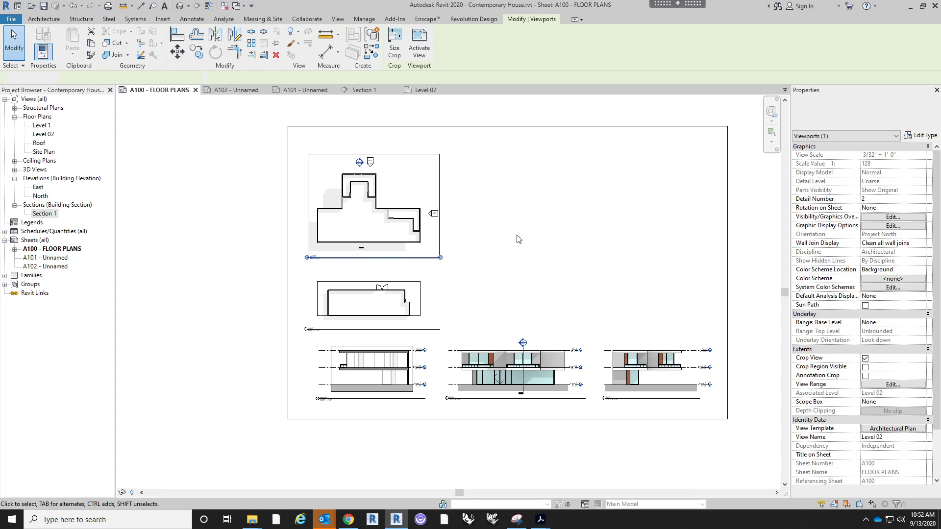
left_click(518, 240)
- Nudge the Level 1 plan viewport up slightly between the Level 02 plan and Section 1
left_click(426, 288)
key("Up")
key("Up")
left_click(445, 245)
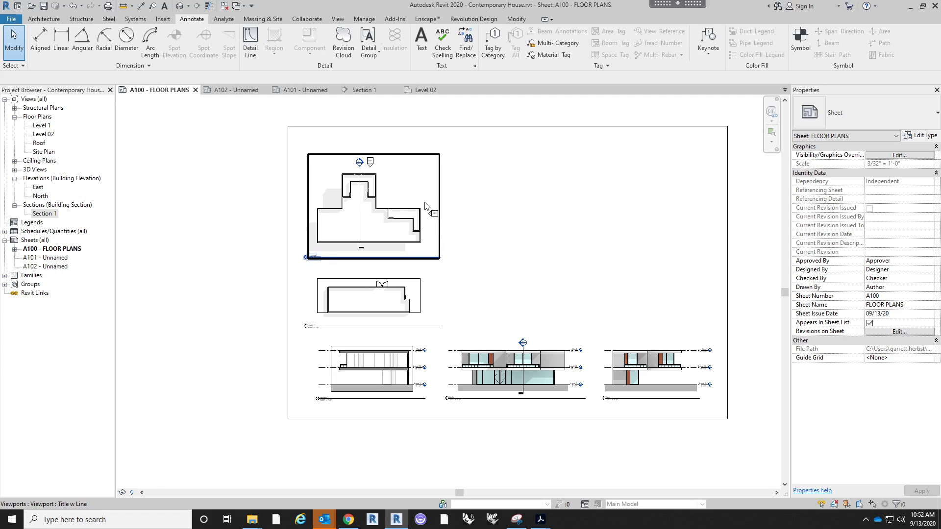
- Activate the Level 02 plan viewport on sheet A100 for working inside the view
scroll(426, 190, "up", 2)
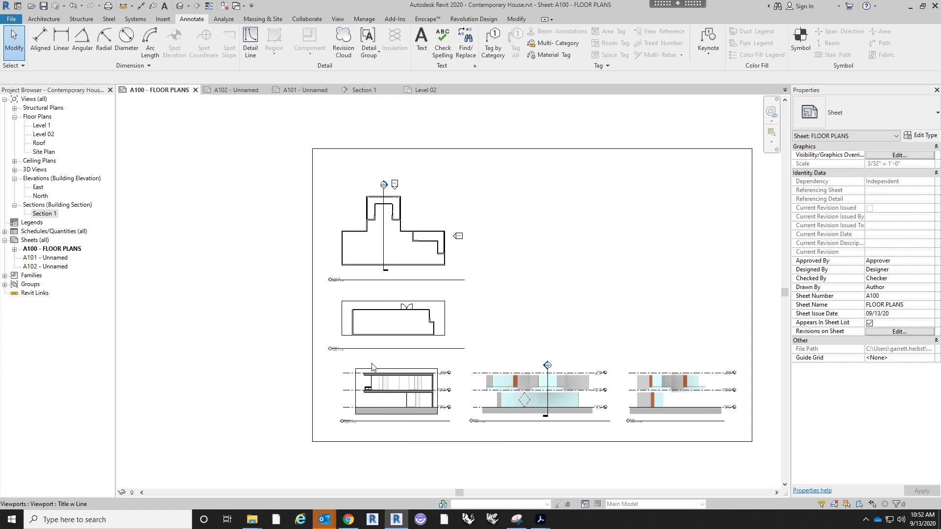
scroll(438, 217, "up", 2)
right_click(441, 199)
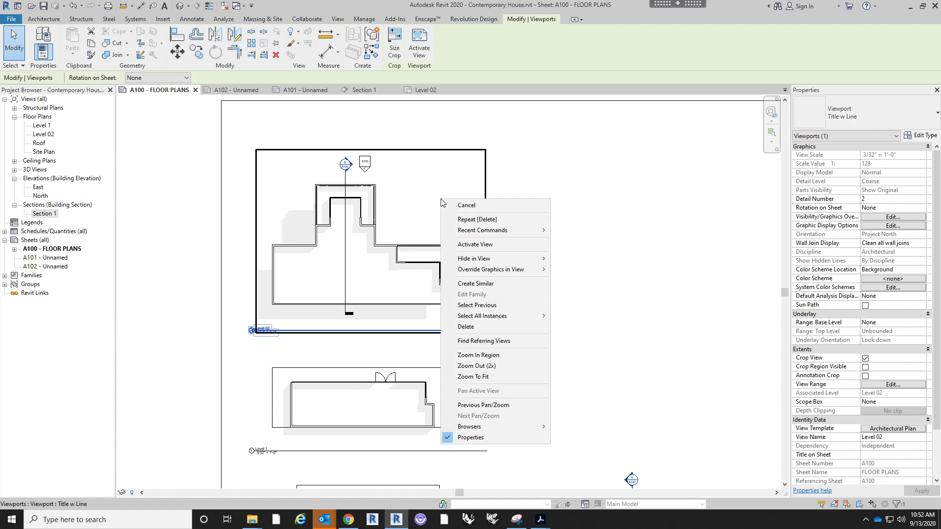
left_click(484, 243)
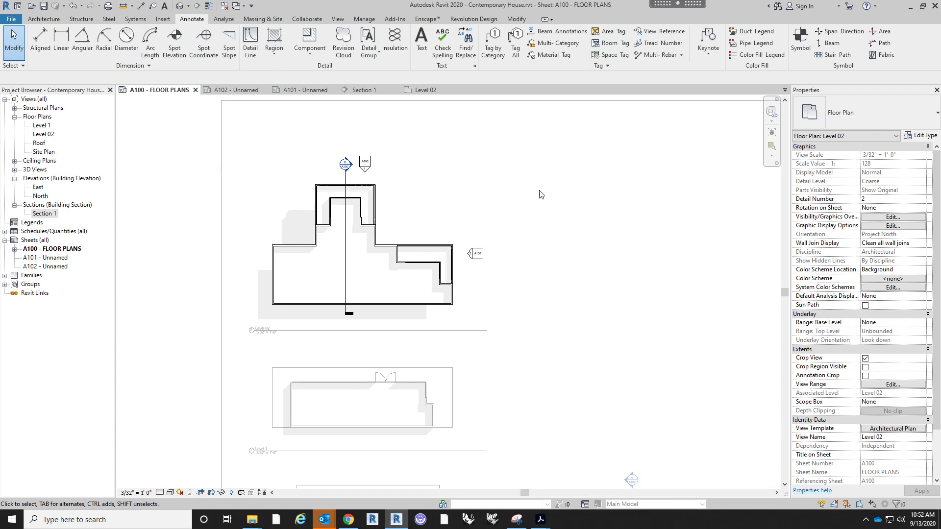
left_click(338, 20)
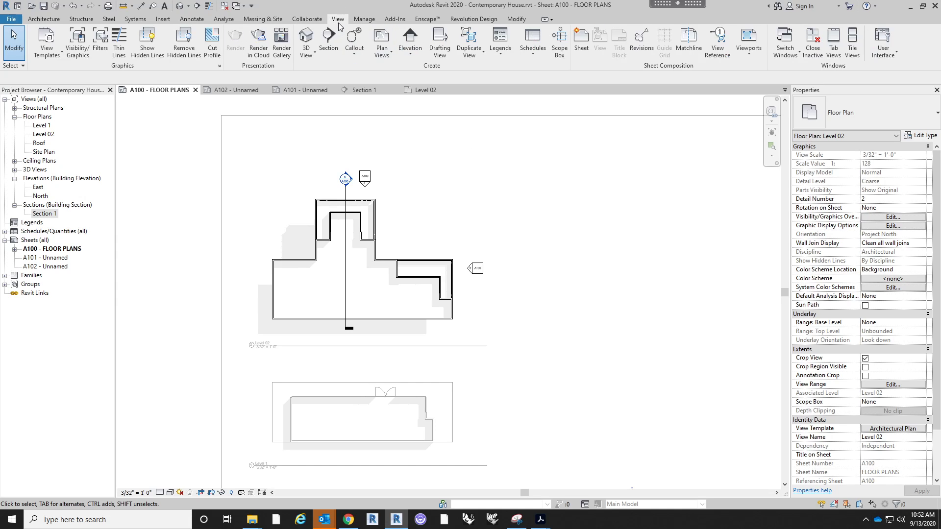
left_click(315, 59)
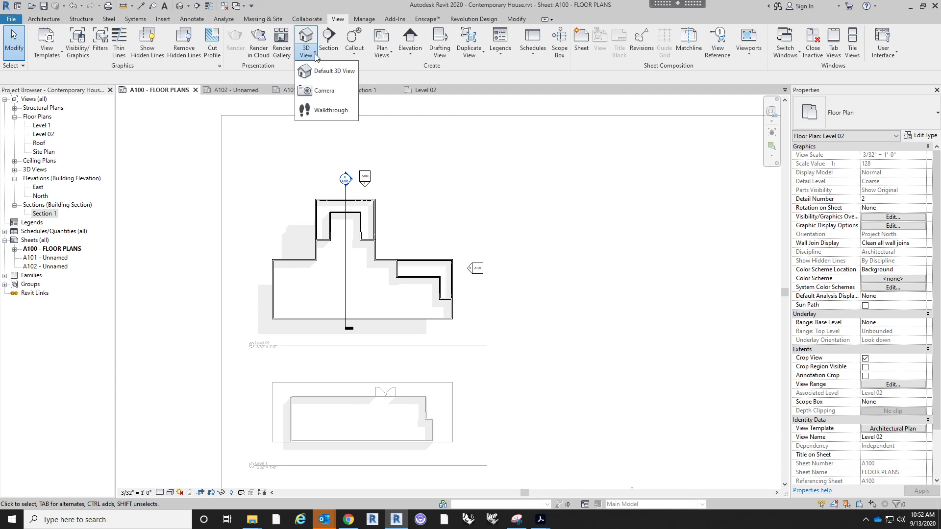
left_click(318, 93)
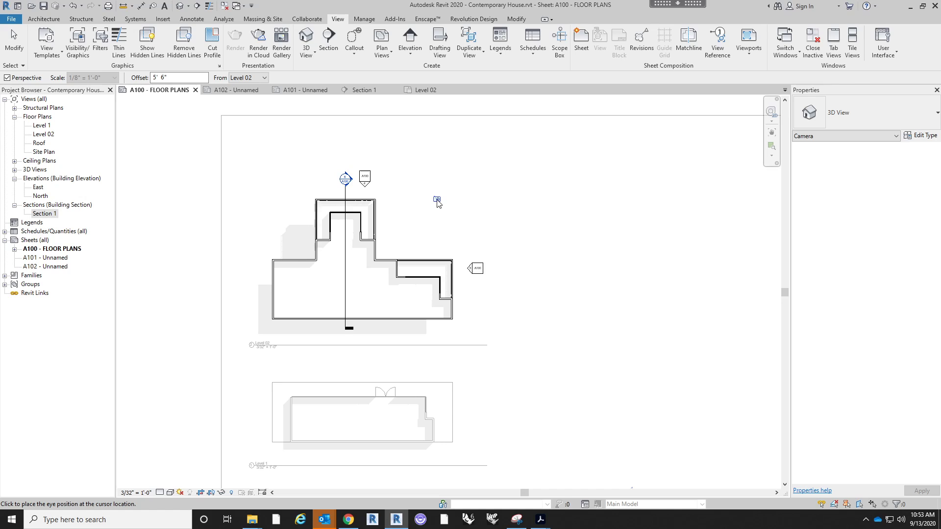
left_click(437, 201)
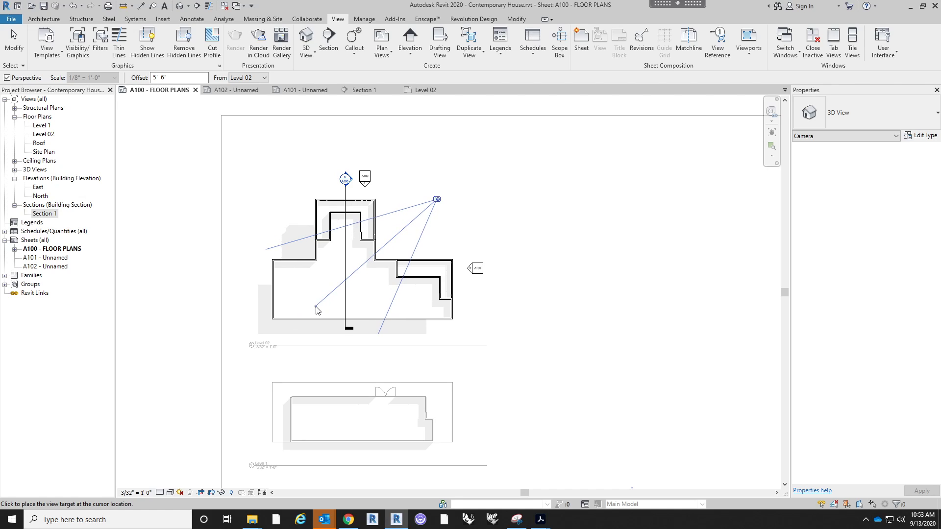
key("Escape")
- Create a perspective camera view of the house from beyond the plan's upper-right corner, aimed diagonally across to the lower left
left_click(307, 55)
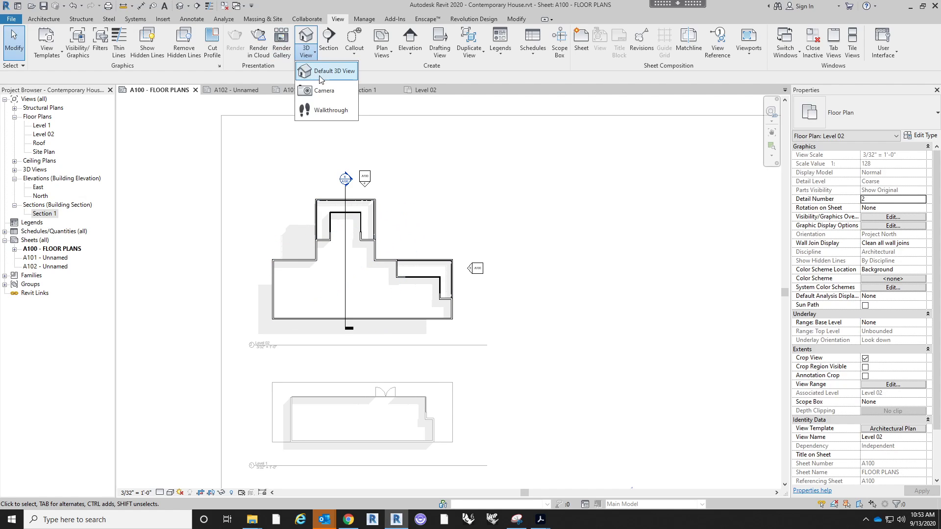
left_click(324, 90)
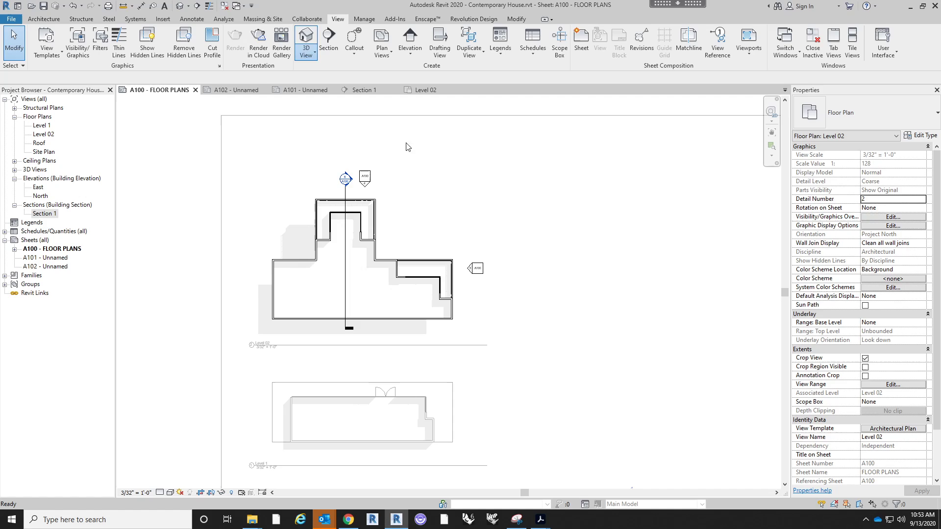
left_click(506, 107)
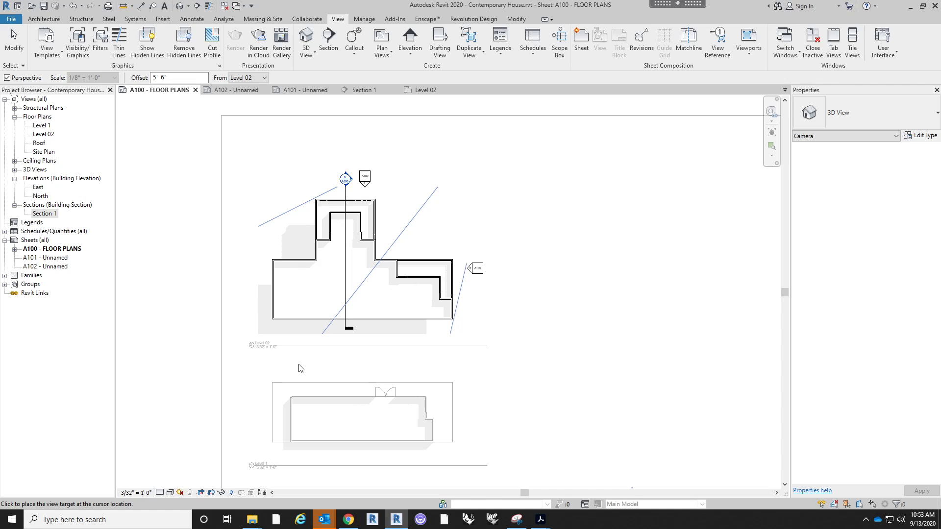
key("alt")
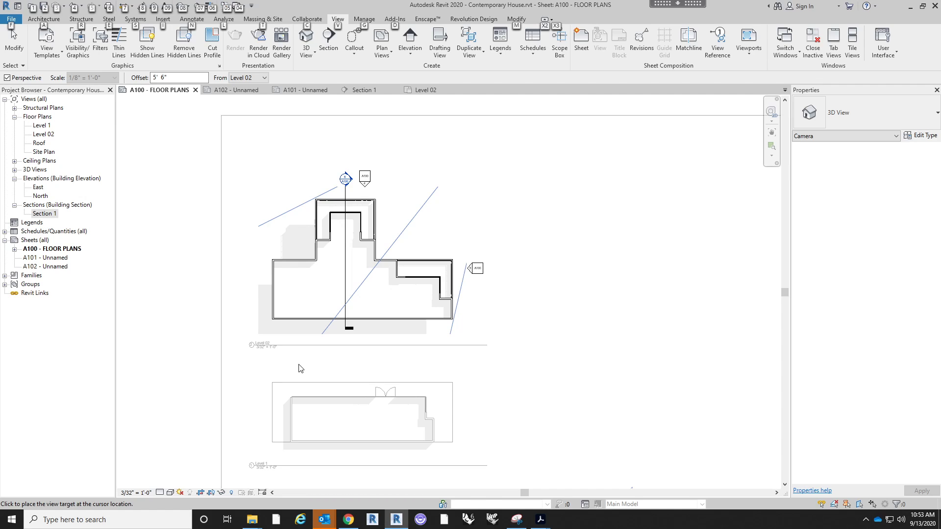
left_click(300, 369)
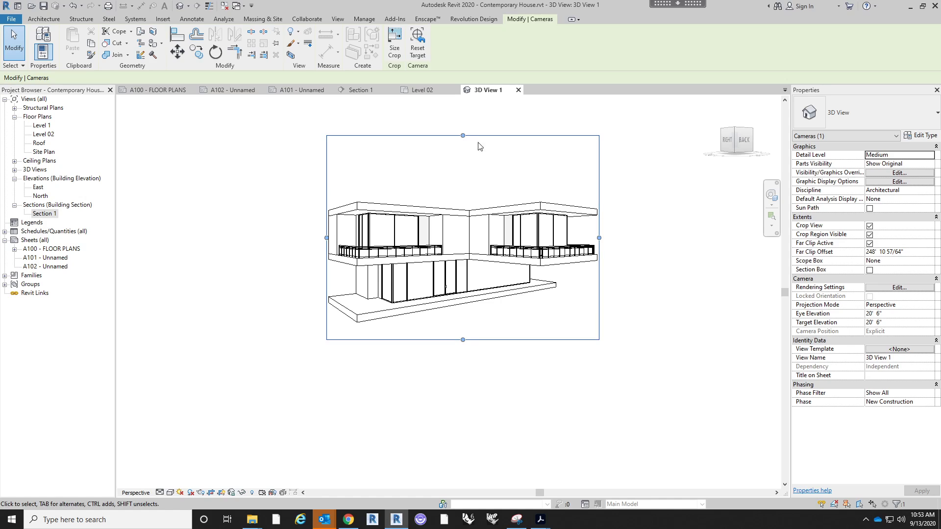
- Lower the camera view's upper crop edge closer to the roof and widen the crop slightly on both sides
left_click_drag(460, 135, 462, 179)
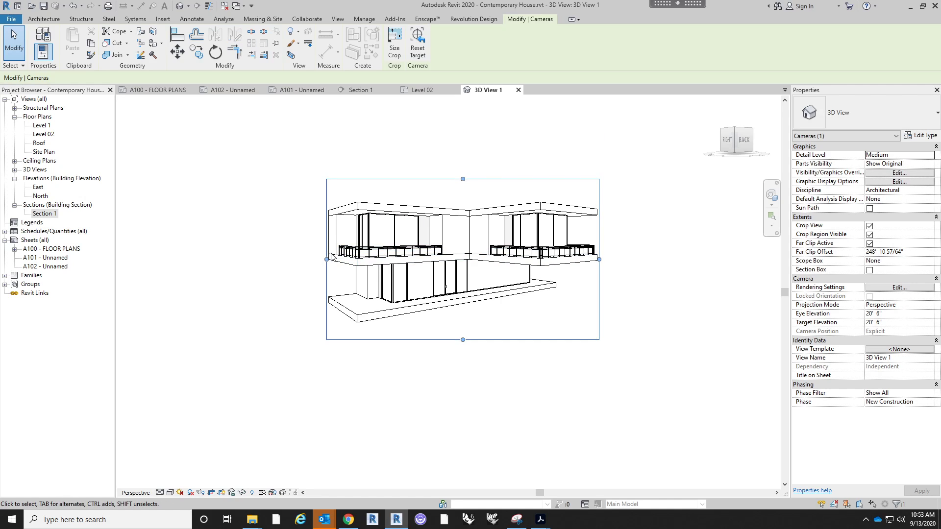
left_click_drag(316, 259, 315, 259)
left_click_drag(600, 260, 616, 259)
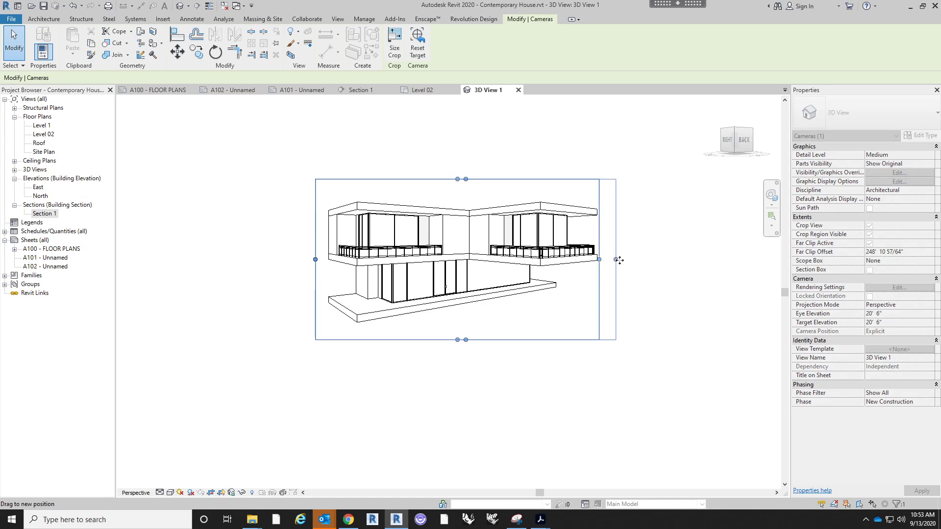
left_click(606, 389)
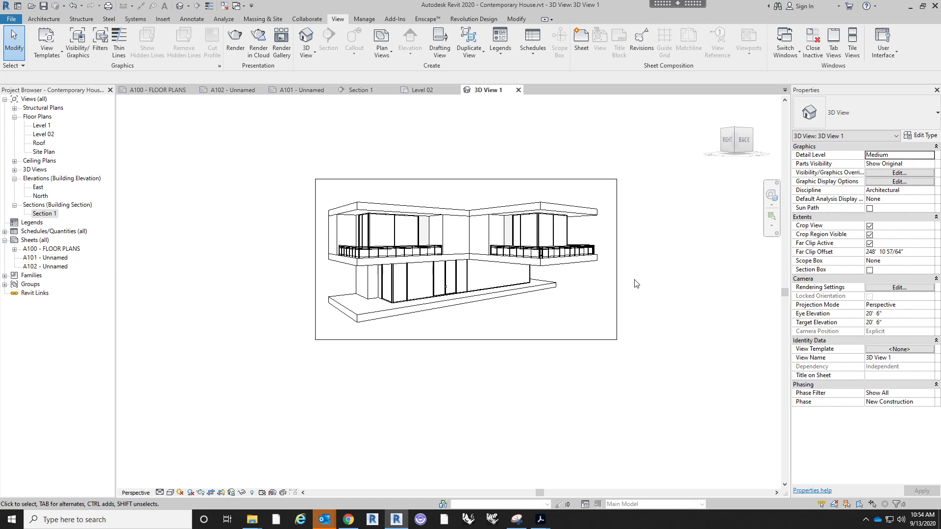
- Set the camera's eye elevation to 5' 6"
left_click(905, 314)
type("5'  6\"")
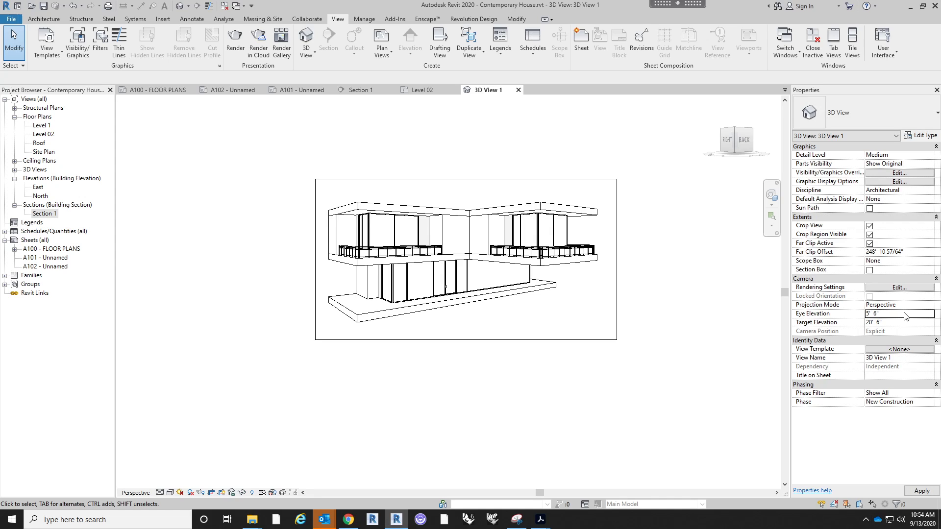
left_click(618, 337)
left_click(621, 339)
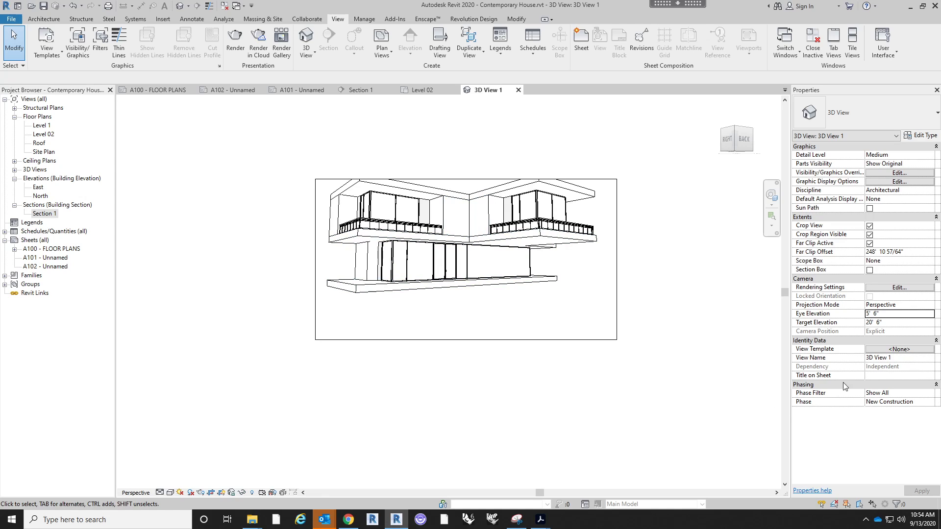
- Copy the camera's eye elevation into its target elevation so it is also 5' 6"
middle_click_drag(649, 279, 647, 313)
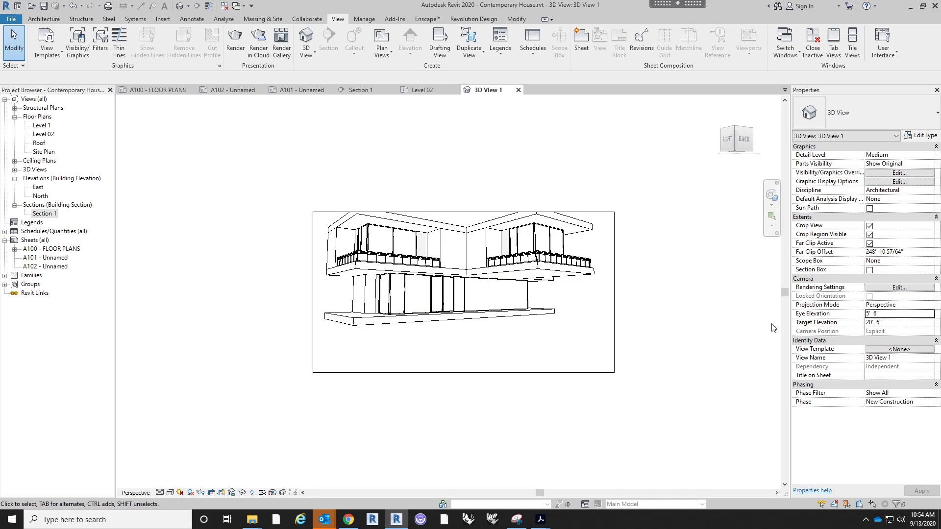
left_click(893, 315)
key("ctrl+c")
key("Tab")
key("ctrl+v")
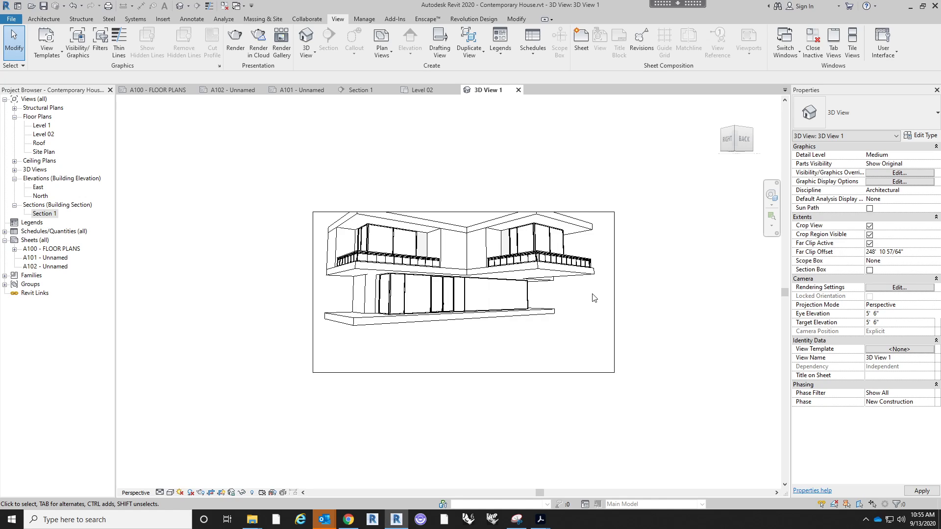
key("Return")
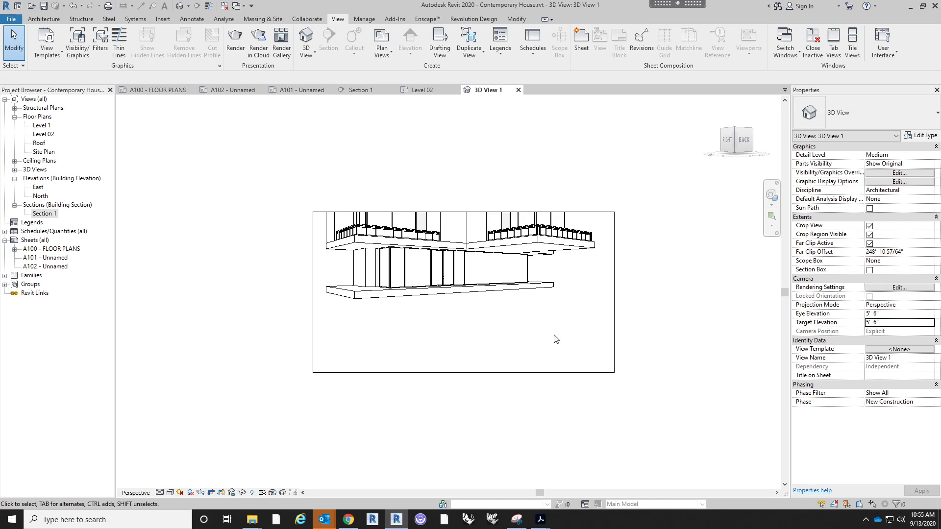
- Move the camera's crop region up to frame the whole house and turn off the crop region's visibility
middle_click_drag(557, 337, 554, 374)
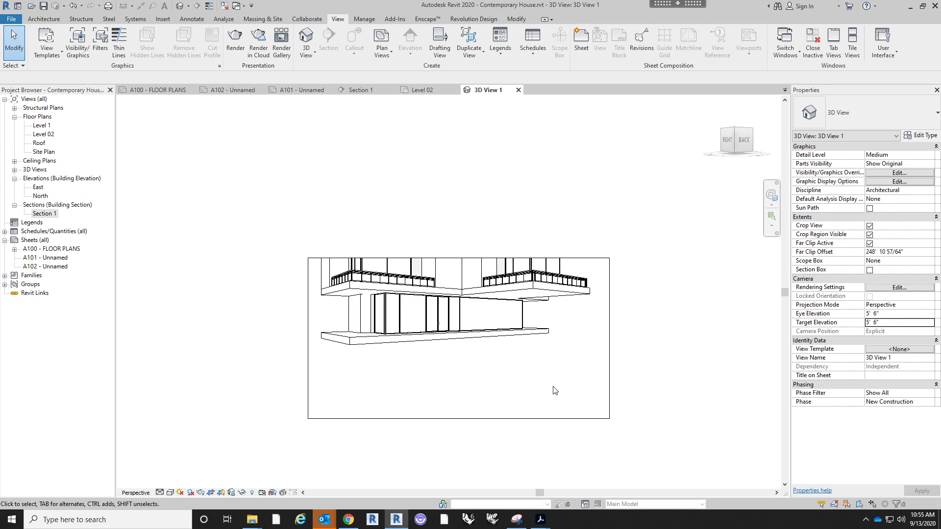
left_click(555, 419)
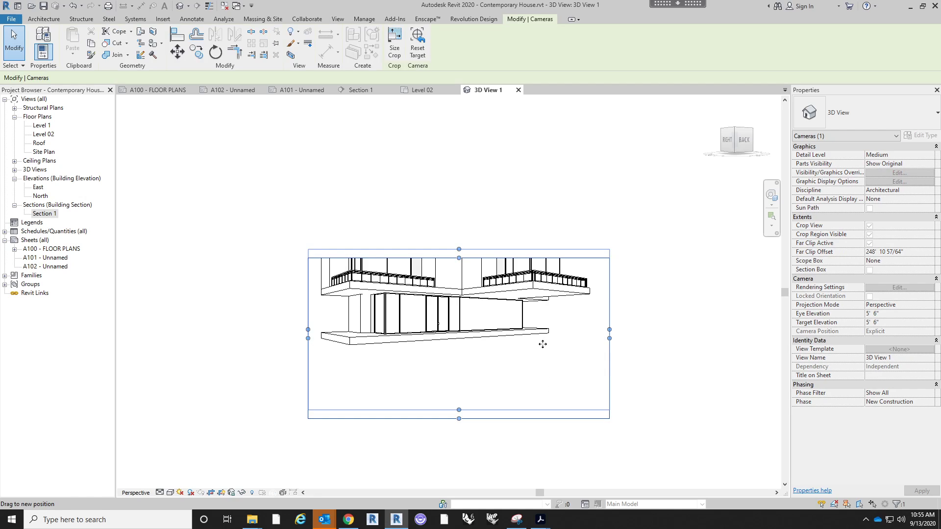
left_click_drag(543, 344, 542, 341)
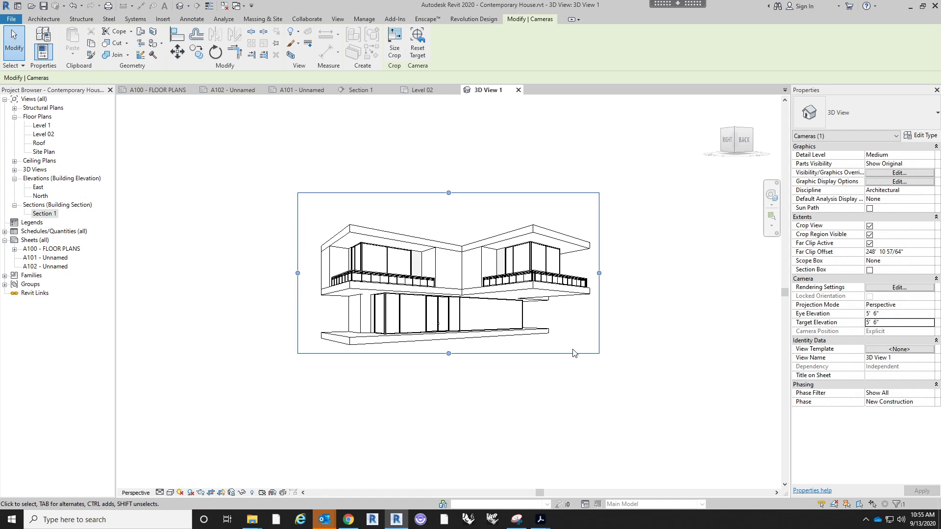
left_click_drag(577, 365, 580, 366)
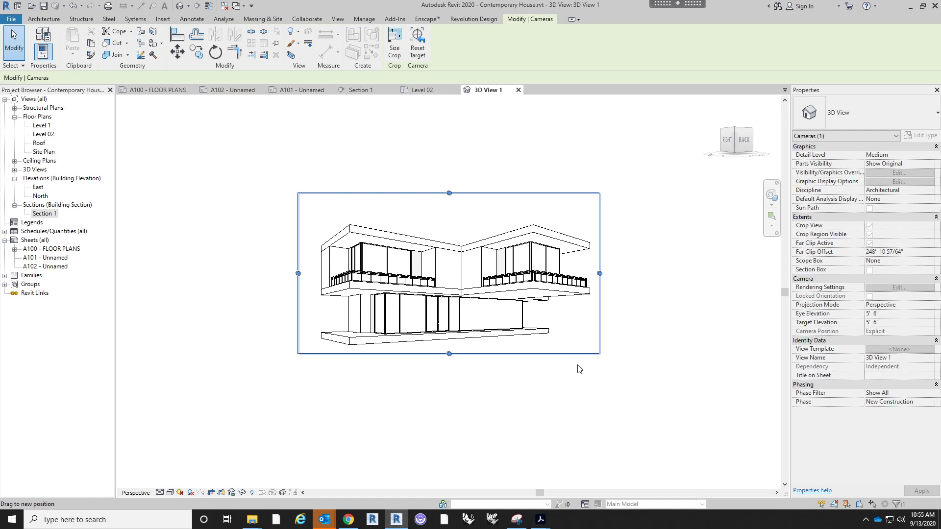
left_click(654, 367)
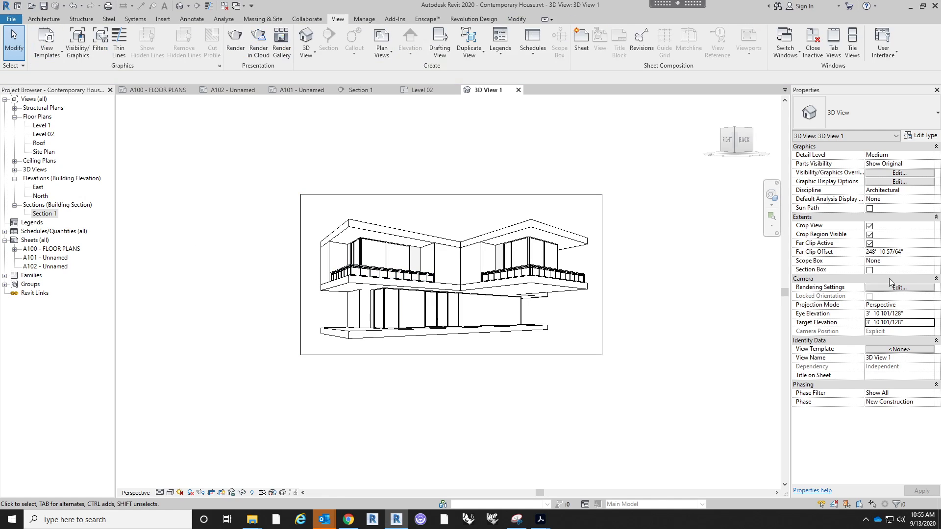
left_click(870, 234)
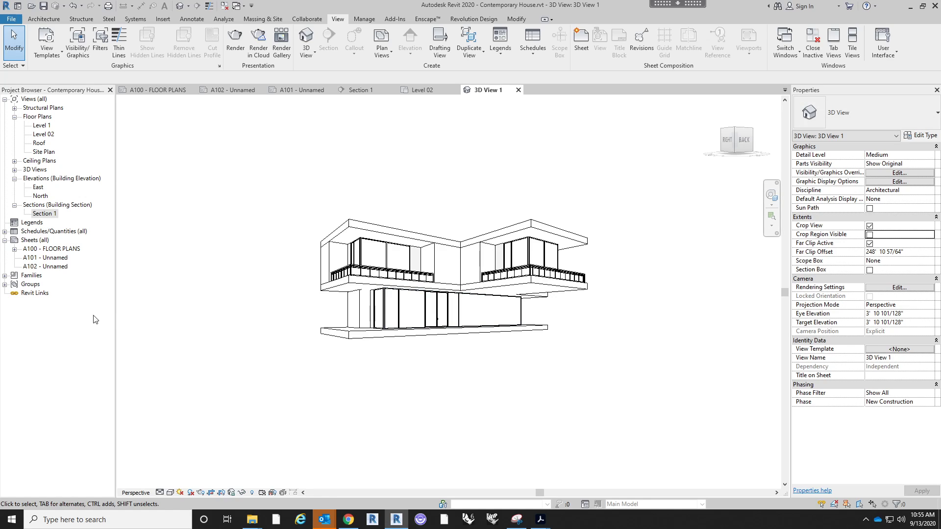
- Set the top offset of the narrow Level 1 wall beside the ground-floor glazing to -2
left_click(365, 304)
left_click(885, 218)
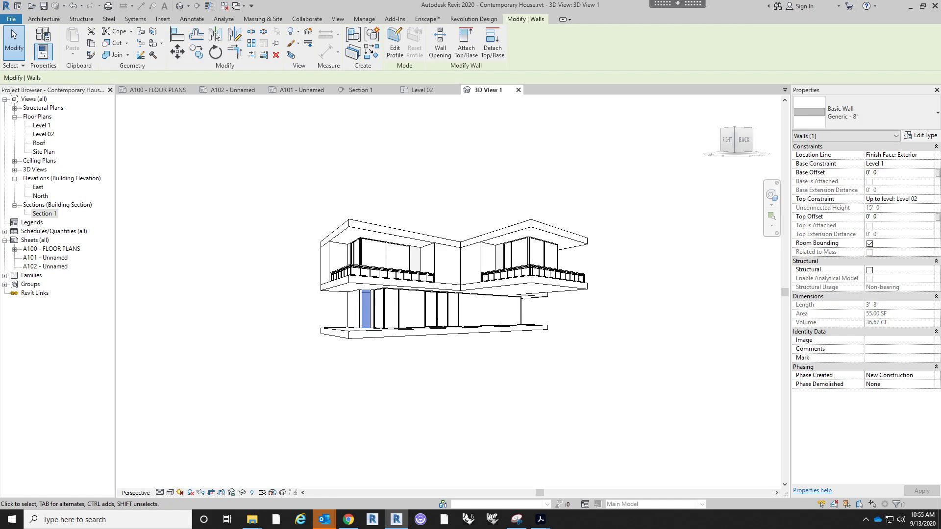
type("-2")
key("Return")
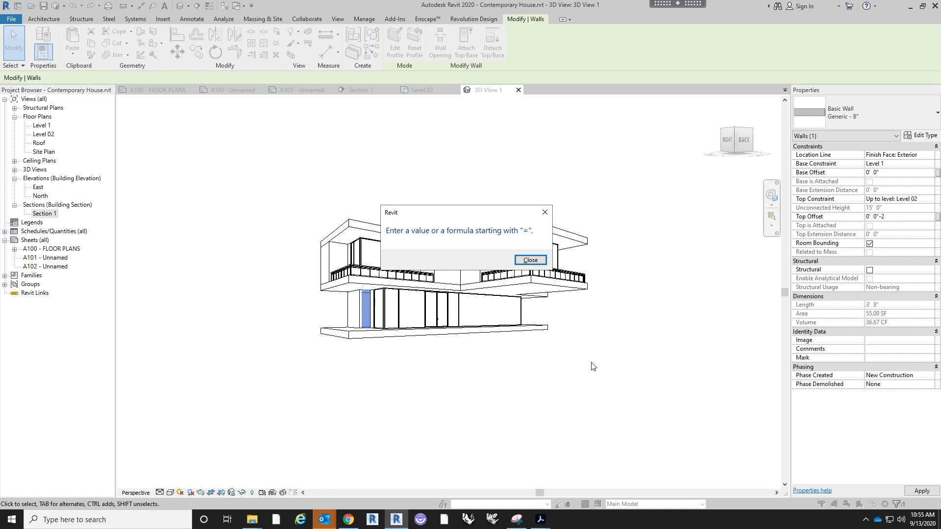
left_click(527, 261)
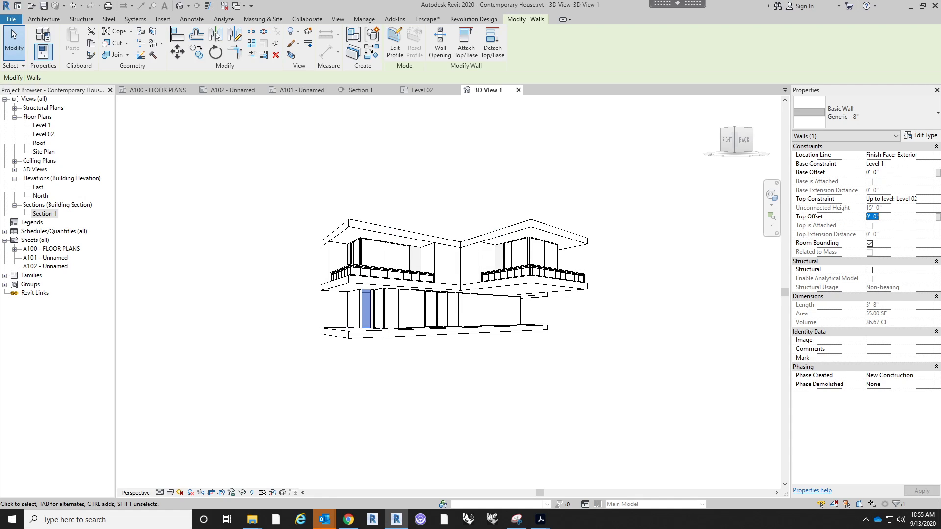
type("-2")
left_click(494, 378)
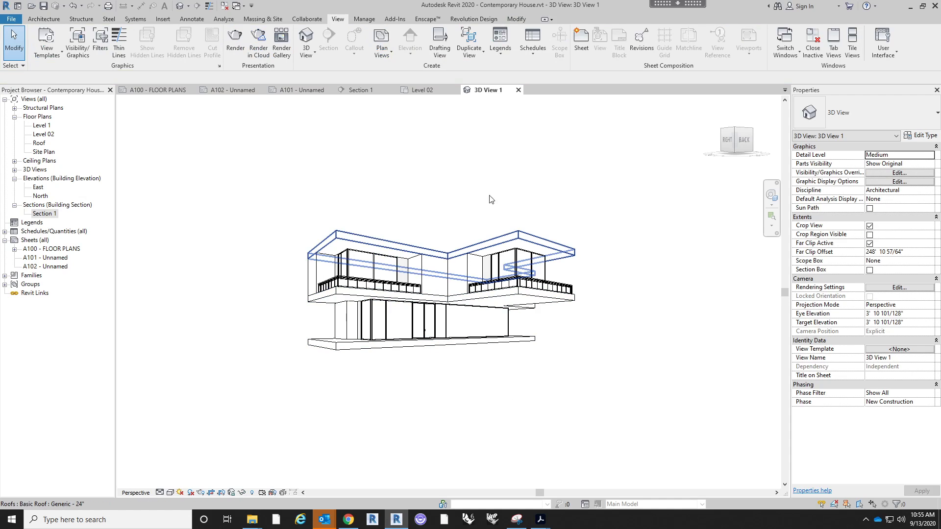
scroll(432, 349, "up", 1)
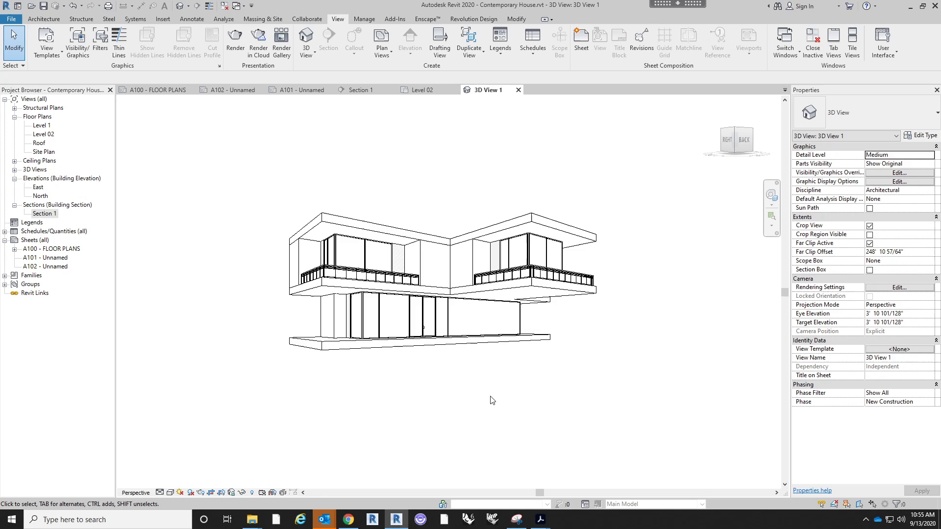
- Return to sheet A100 - FLOOR PLANS and dismiss the save reminder without saving
left_click(49, 249)
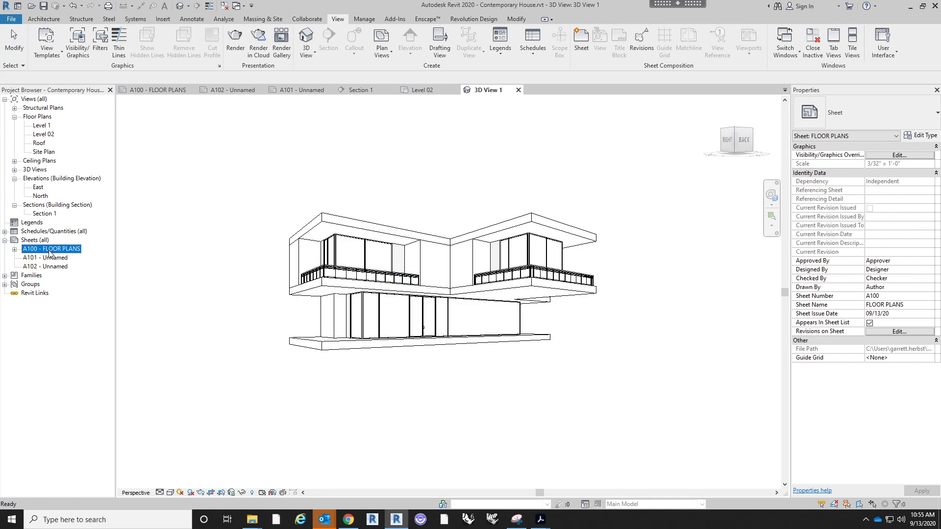
double_click(49, 250)
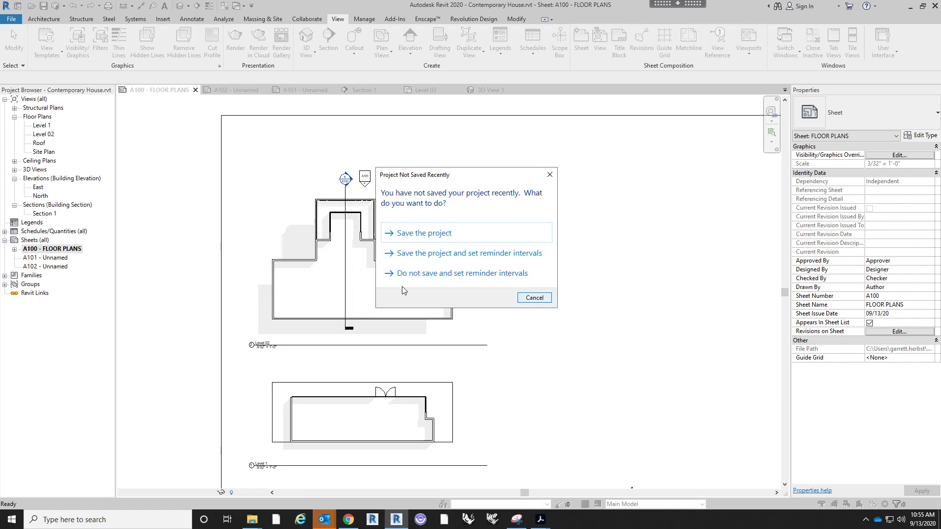
key("Escape")
- Rename sheet A100 to OVERALL DRAWINGS, keeping its sheet number
right_click(68, 250)
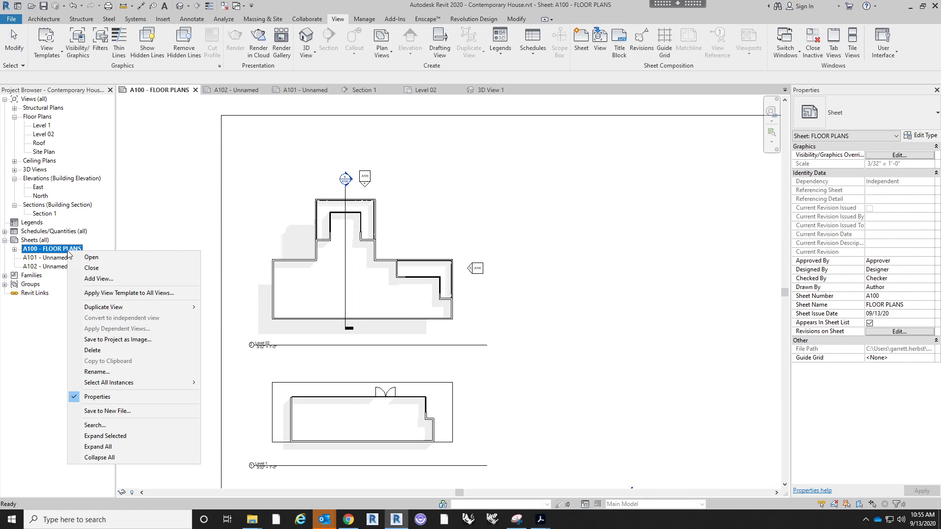
left_click(120, 372)
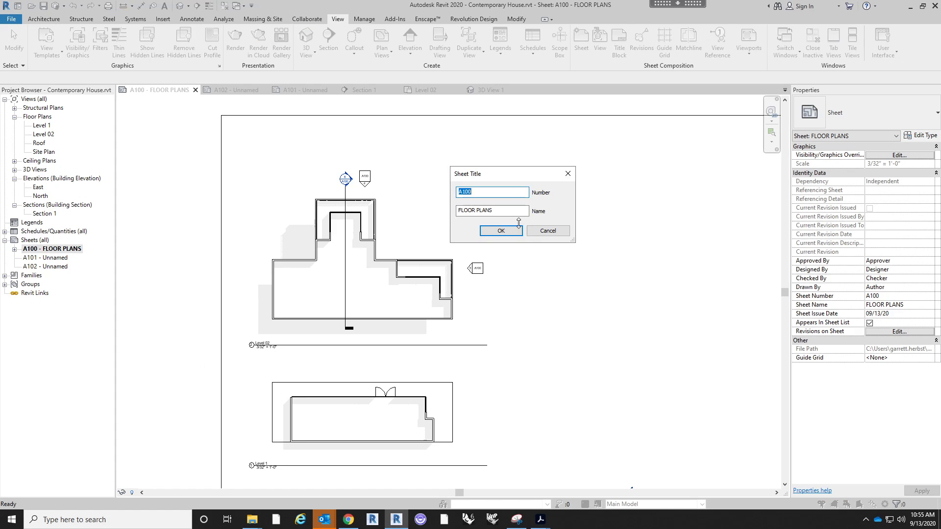
key("Tab")
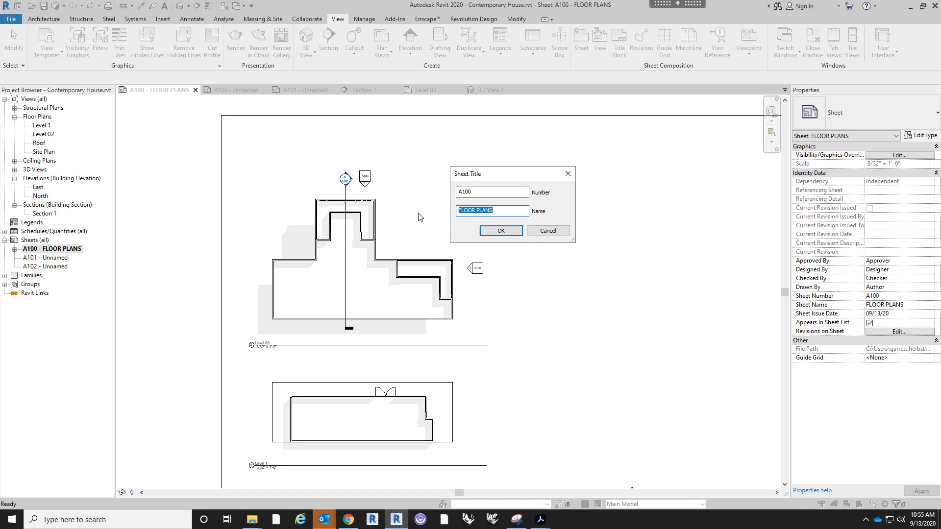
type("OVERALL DRAWINGS")
key("Return")
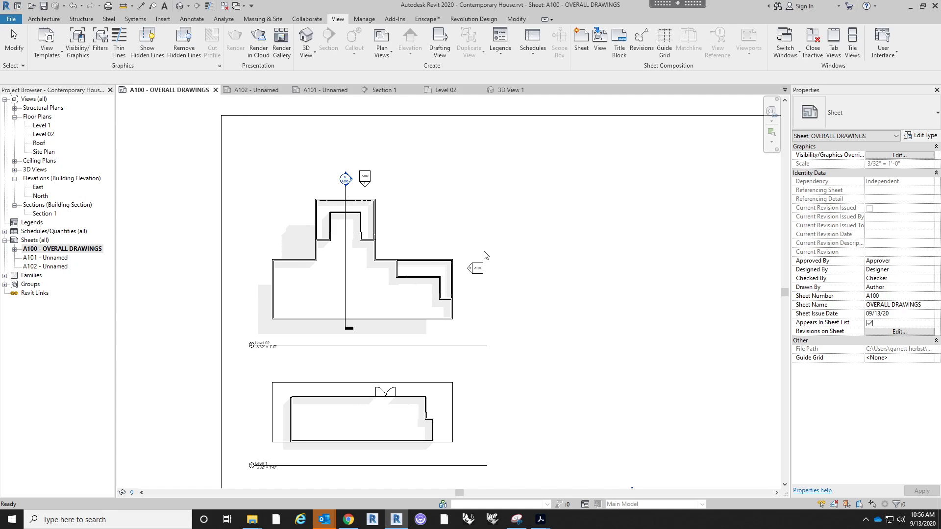
- Examine how the section and elevation markers on sheet A100 reference the numbered view titles of the plans, section and elevations
key("z")
key("f")
left_click(417, 247)
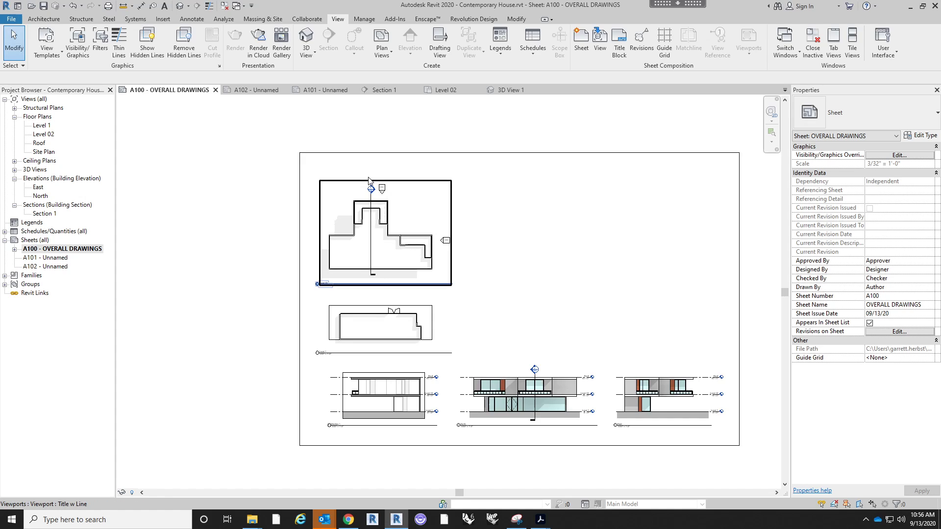
scroll(370, 180, "up", 4)
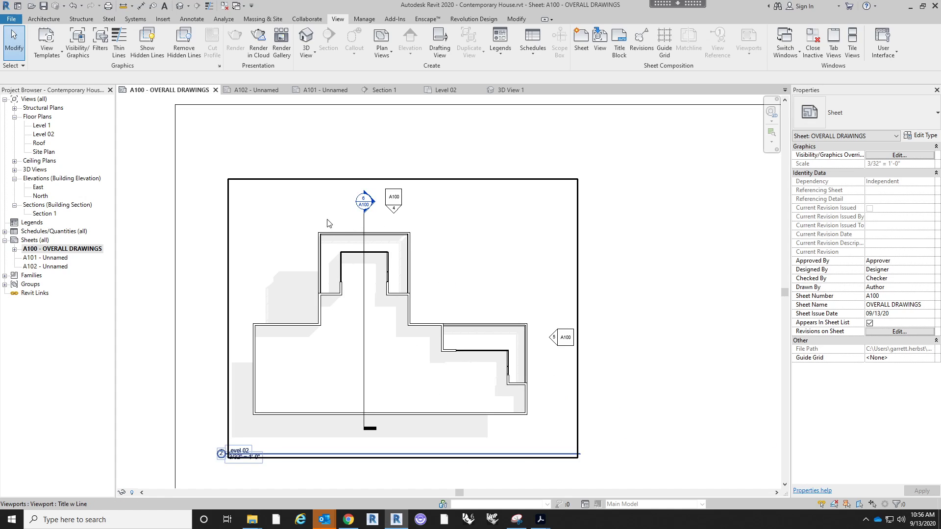
scroll(328, 224, "up", 2)
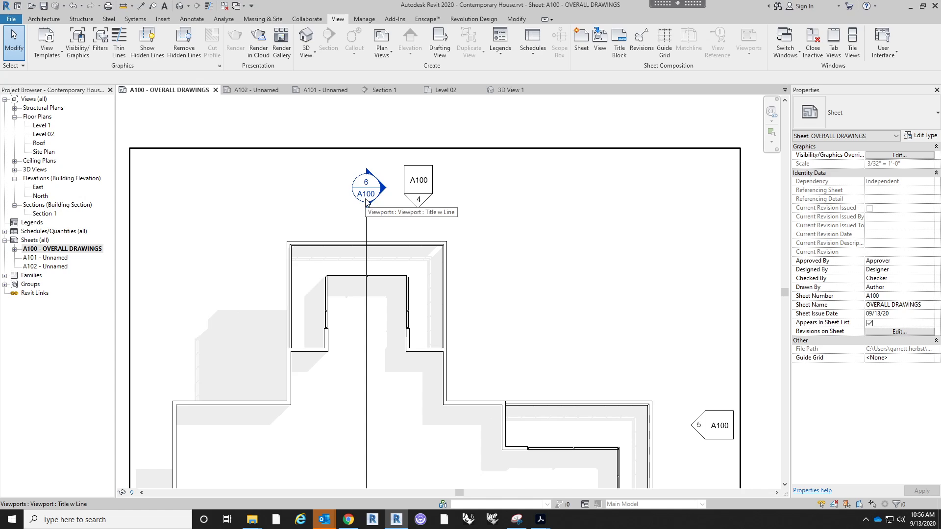
scroll(390, 301, "down", 3)
scroll(391, 302, "down", 2)
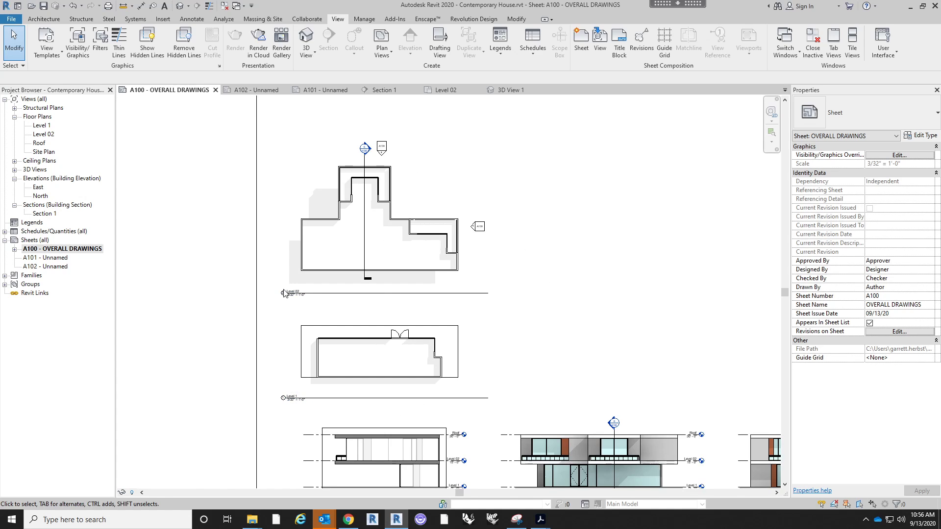
scroll(285, 292, "up", 4)
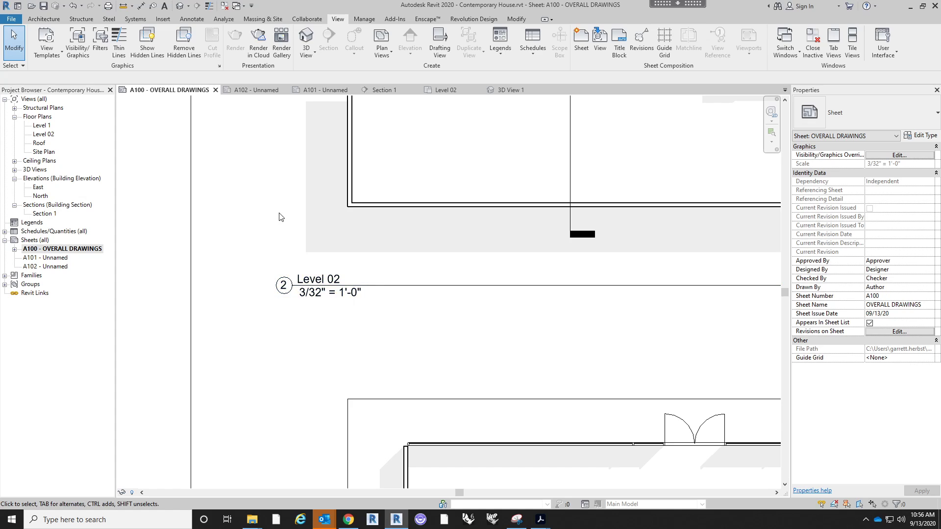
scroll(281, 218, "down", 4)
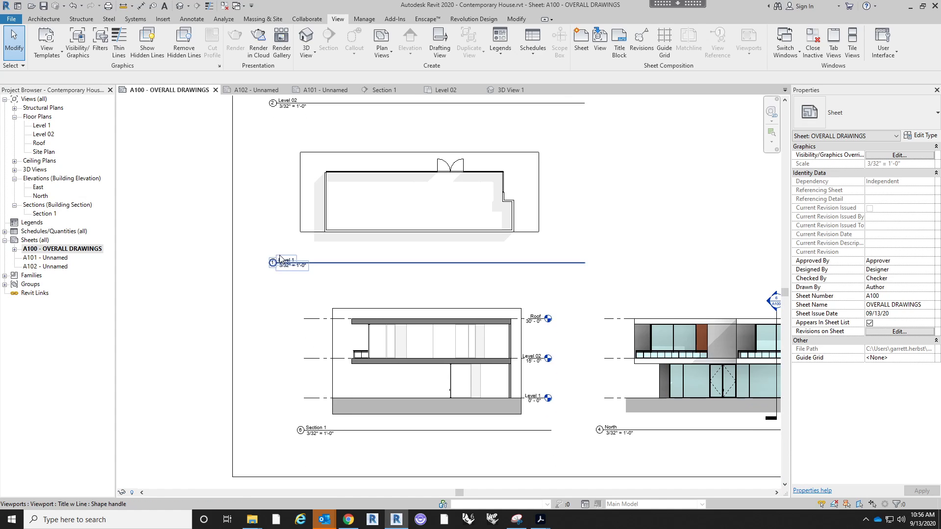
middle_click_drag(503, 421, 479, 371)
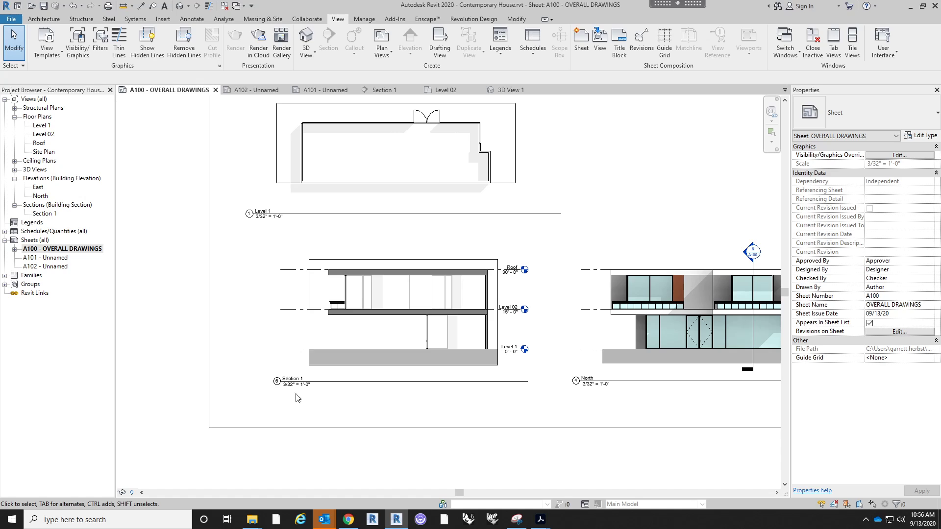
scroll(390, 382, "down", 2)
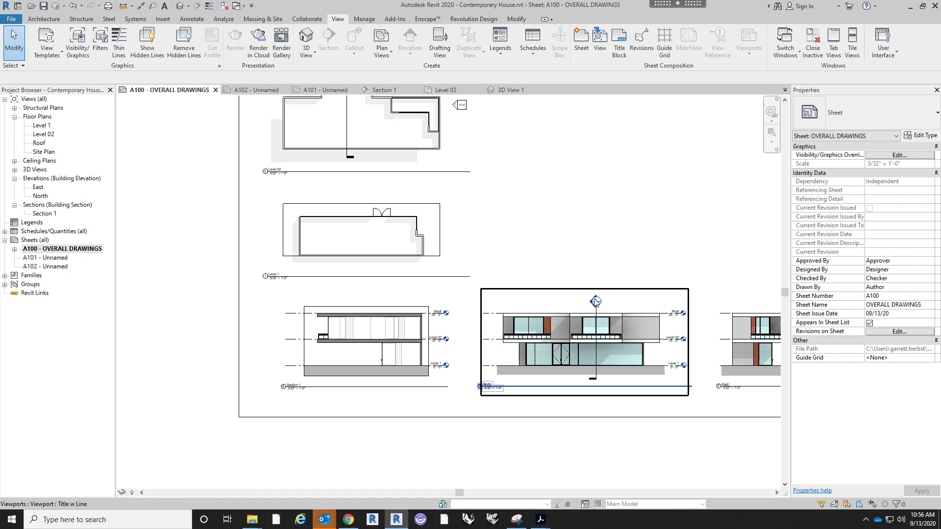
scroll(596, 301, "up", 3)
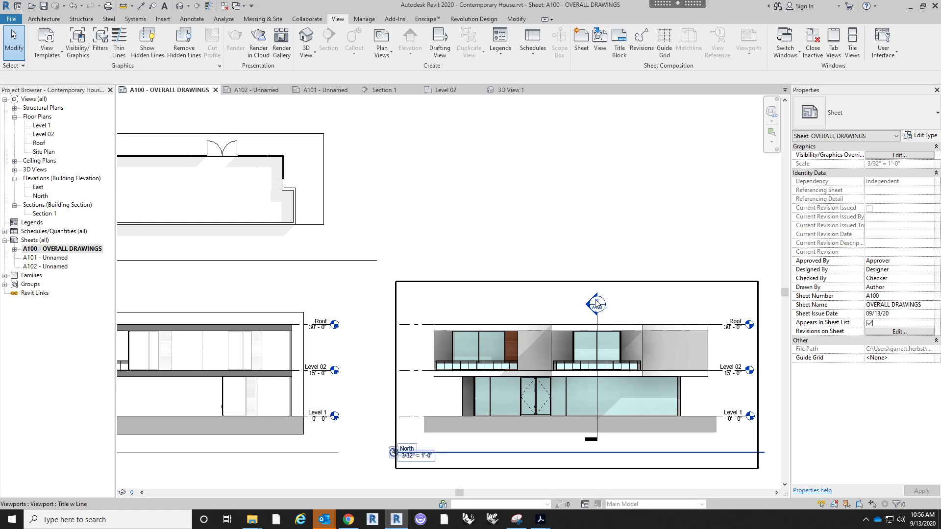
scroll(576, 289, "down", 2)
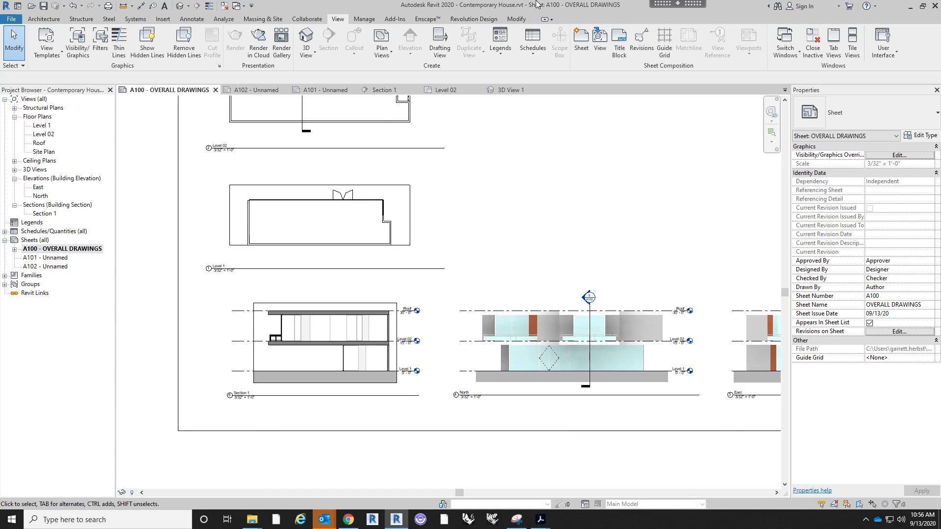
- Align the Section 1 view title with the plan titles above and extend its line to match their length
left_click(284, 395)
left_click_drag(273, 393, 273, 394)
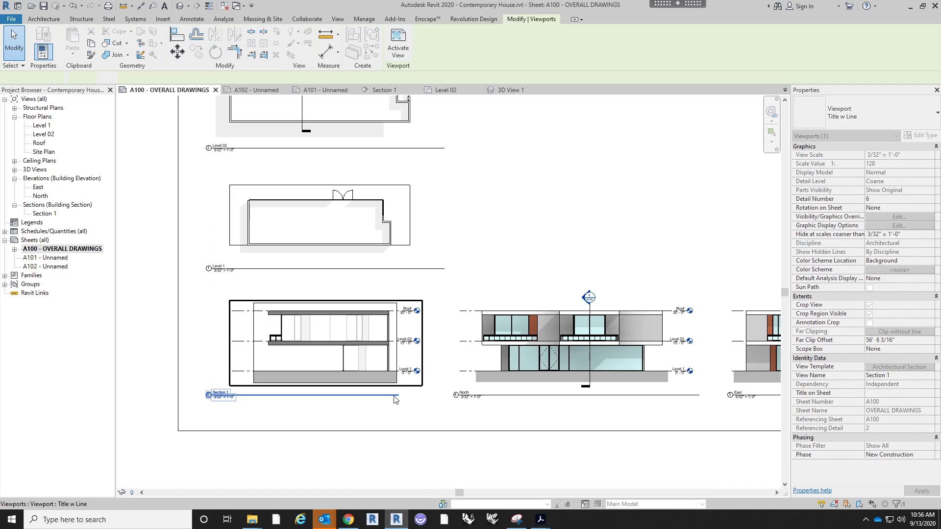
left_click(393, 395)
left_click_drag(399, 396, 441, 399)
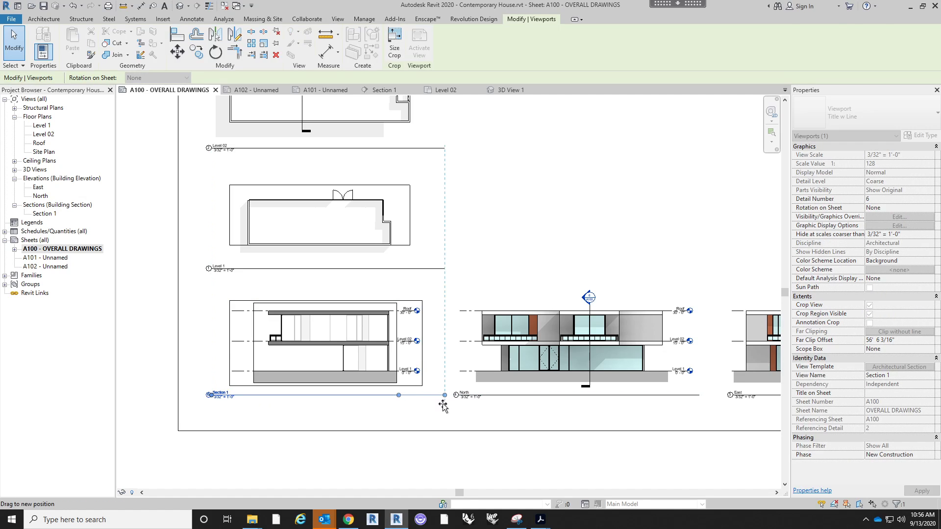
key("Escape")
scroll(416, 397, "down", 2)
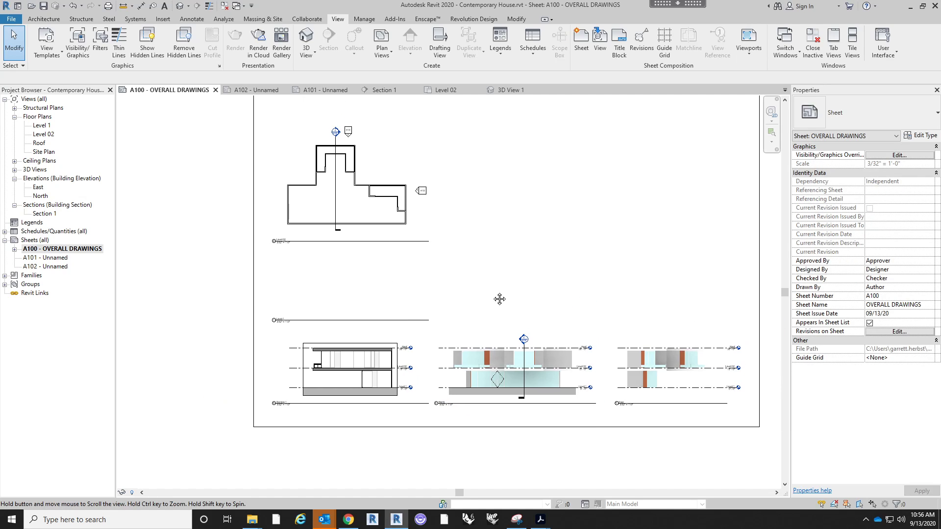
scroll(333, 392, "up", 3)
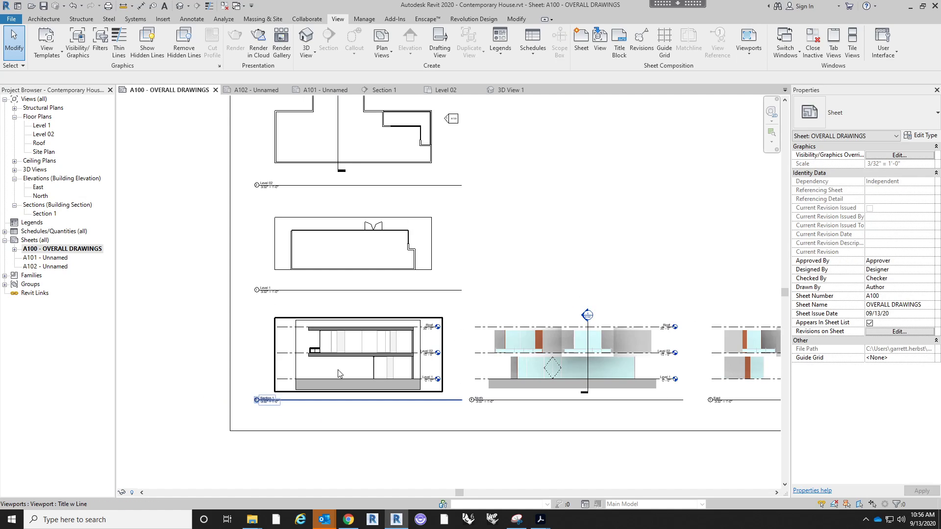
- Rename the Section 1 view to SECTION through its view title on the sheet
left_click(340, 397)
scroll(271, 401, "up", 2)
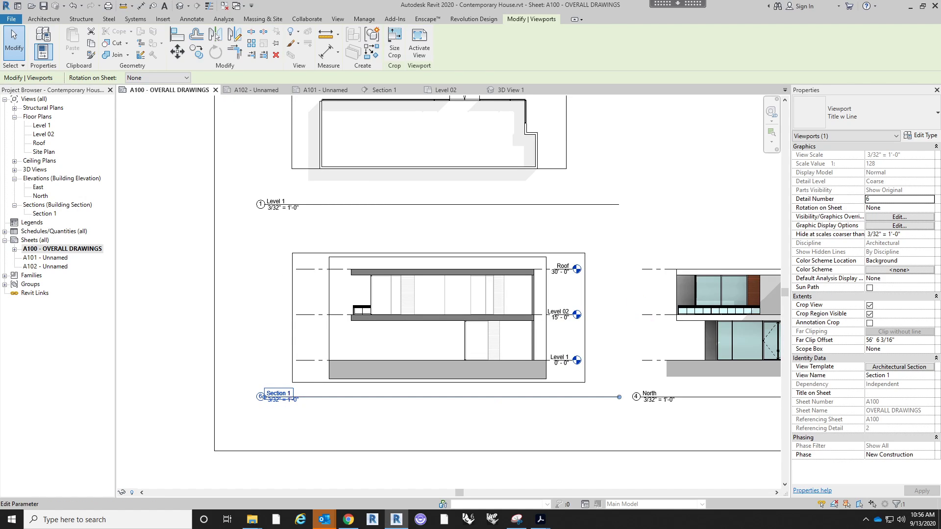
left_click(419, 443)
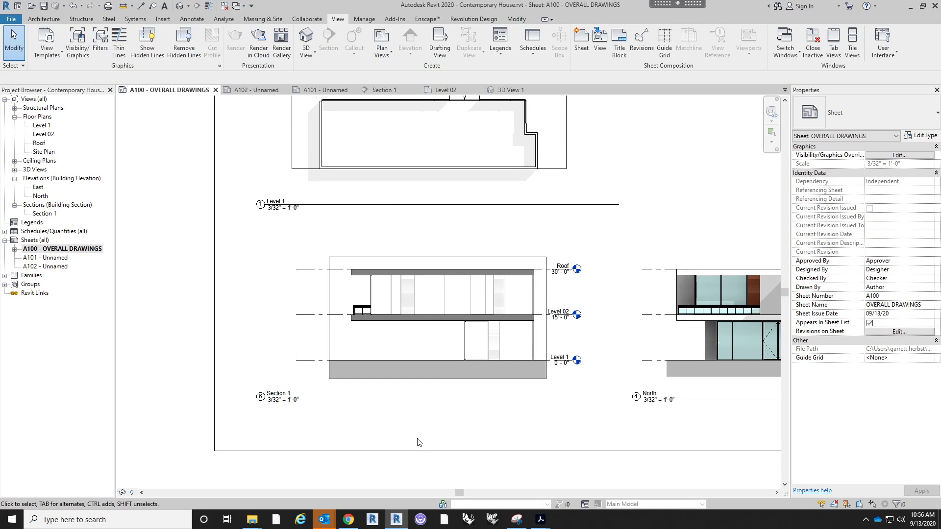
left_click(315, 406)
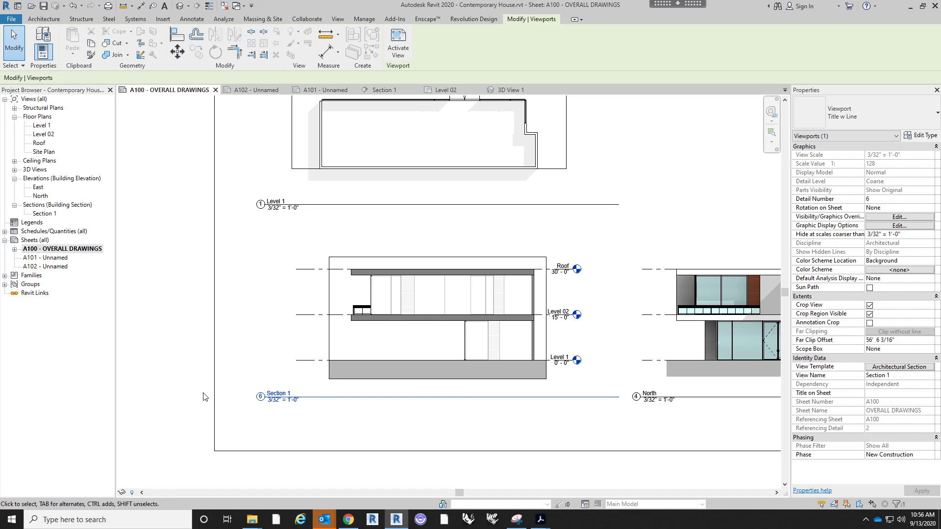
left_click(496, 427)
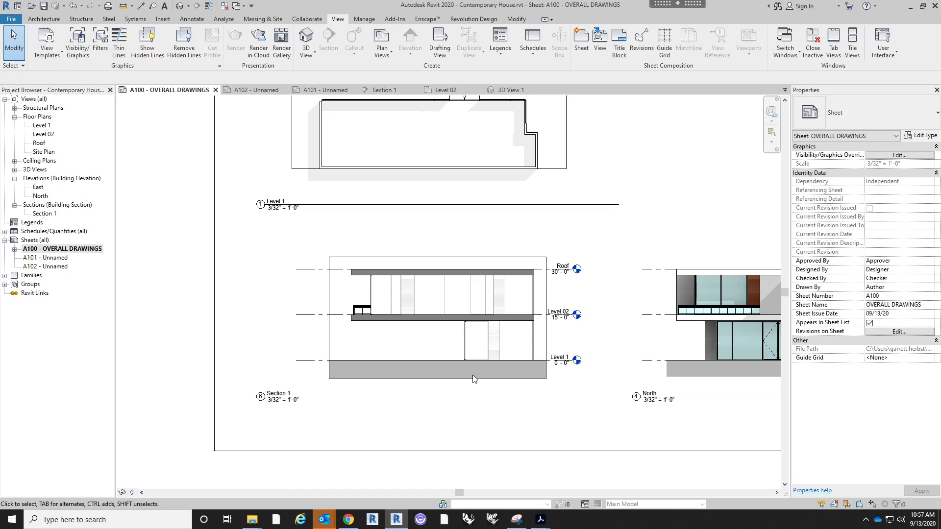
left_click(481, 361)
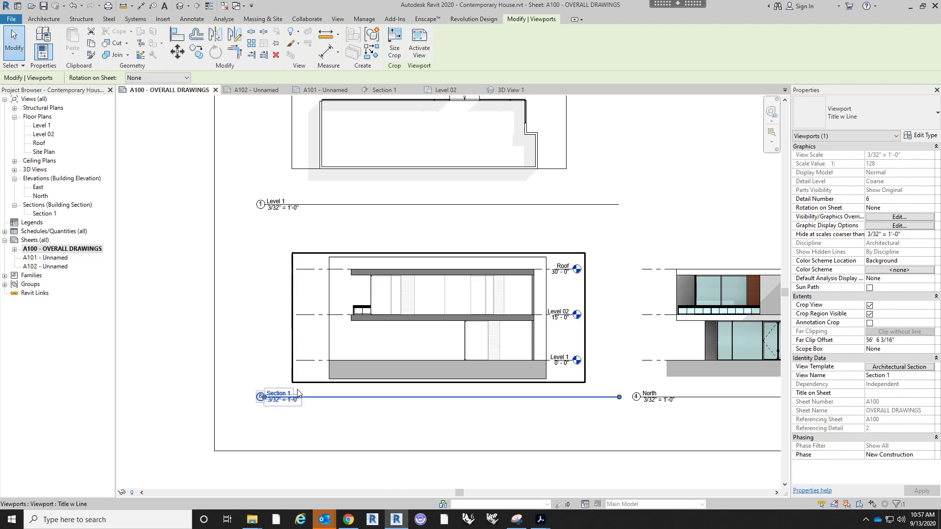
left_click(280, 394)
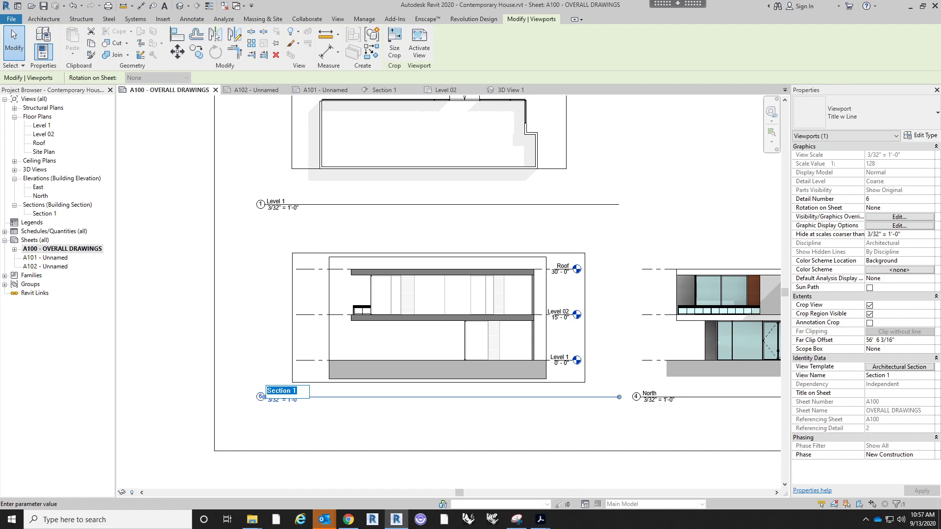
type("SECTION")
key("Return")
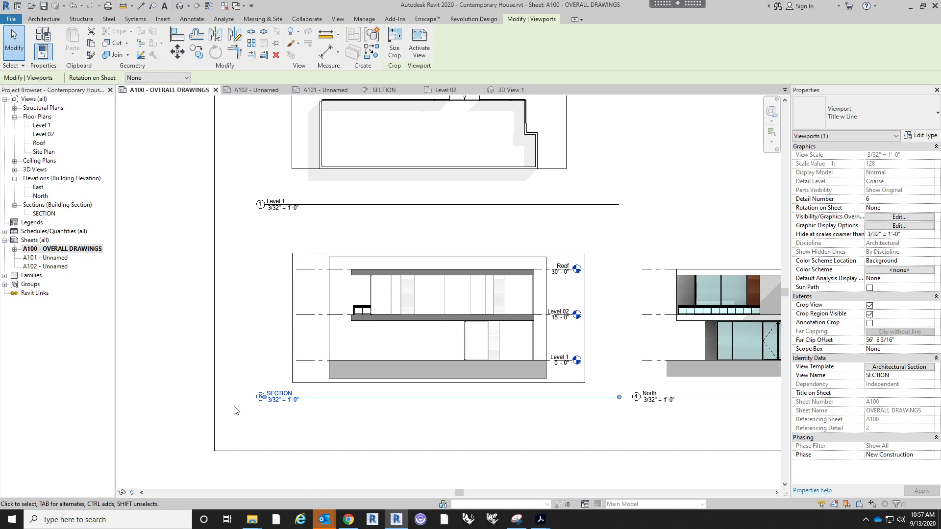
- Try to set the section viewport's detail number to 1
left_click(261, 397)
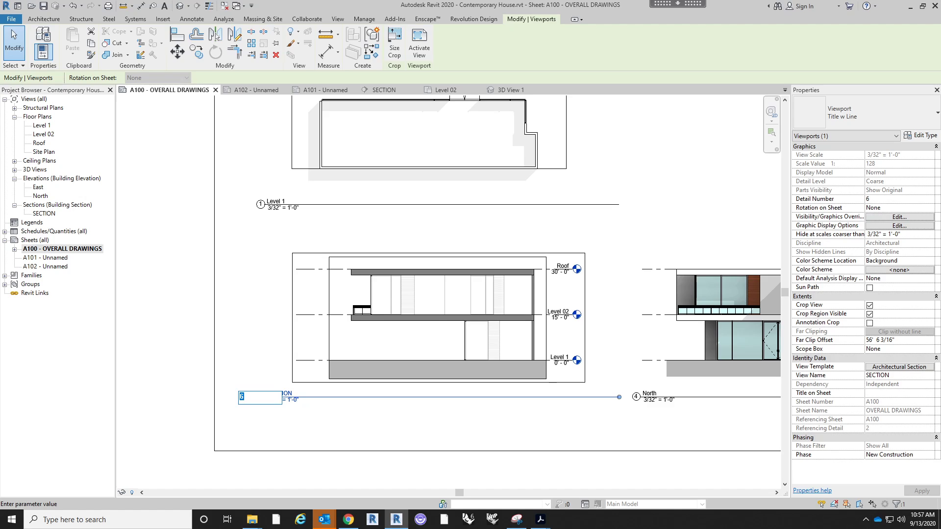
type("1")
key("Return")
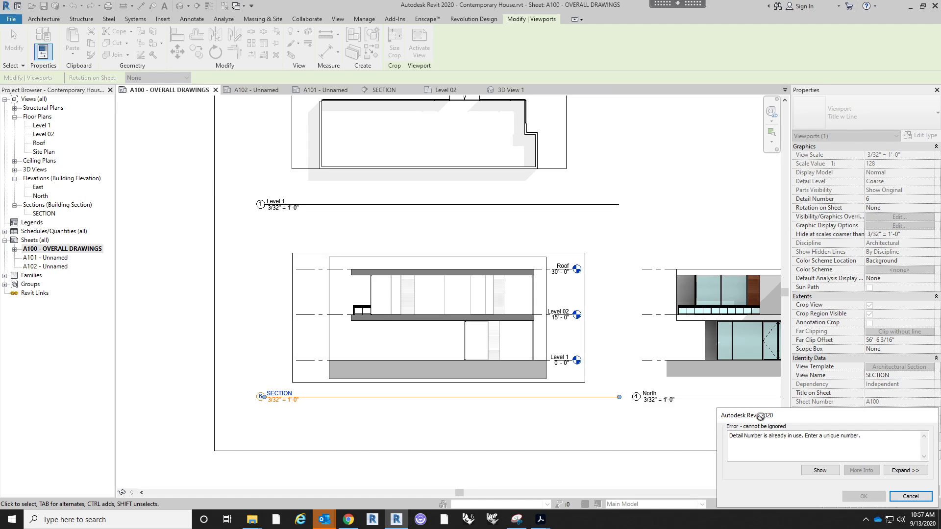
left_click(910, 496)
- Set the section viewport's detail number to the temporary value 11
scroll(333, 372, "down", 3)
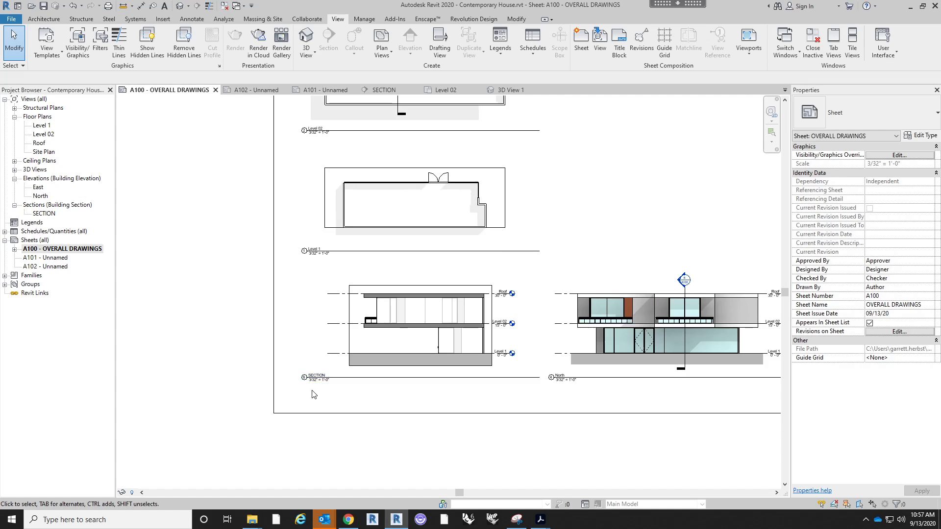
scroll(306, 393, "up", 3)
left_click(395, 337)
left_click(299, 370)
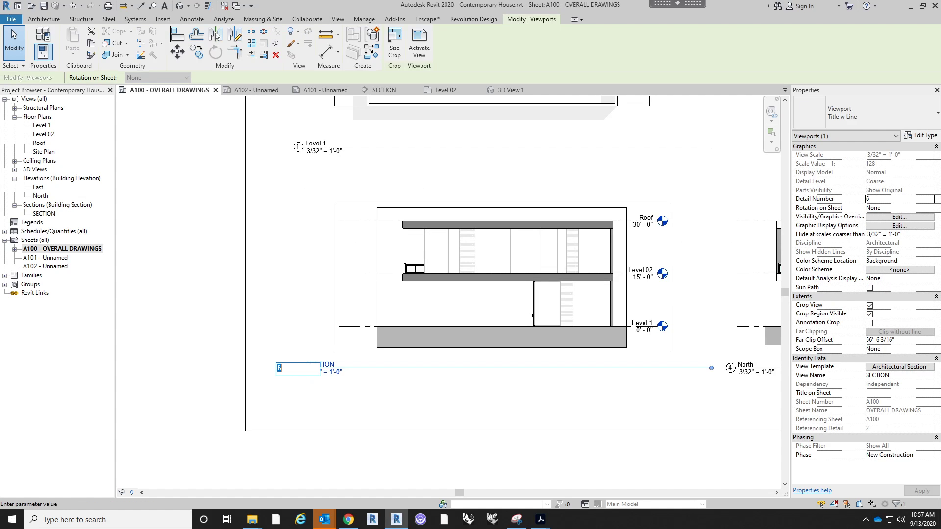
type("11")
left_click(338, 401)
- Set the Level 1 plan viewport's detail number to 22
scroll(339, 400, "down", 2)
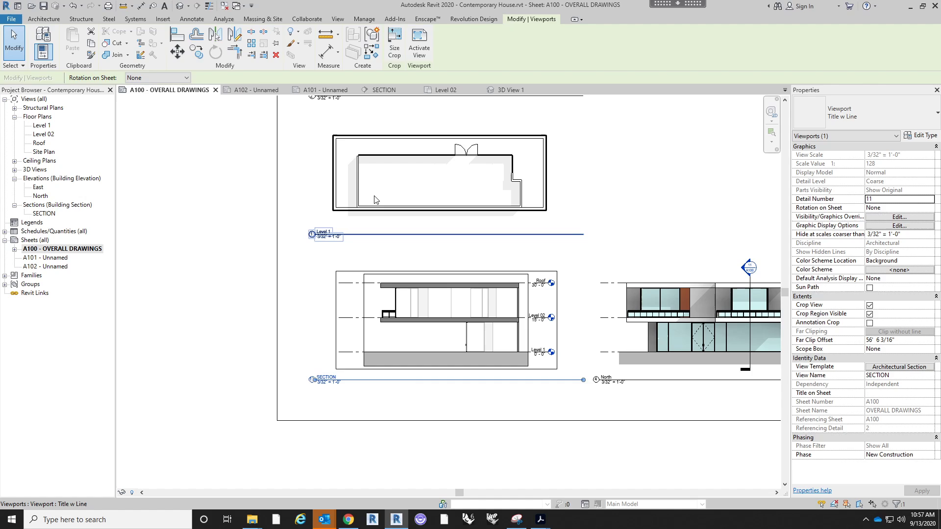
left_click(373, 202)
left_click(313, 234)
type("22")
left_click(291, 280)
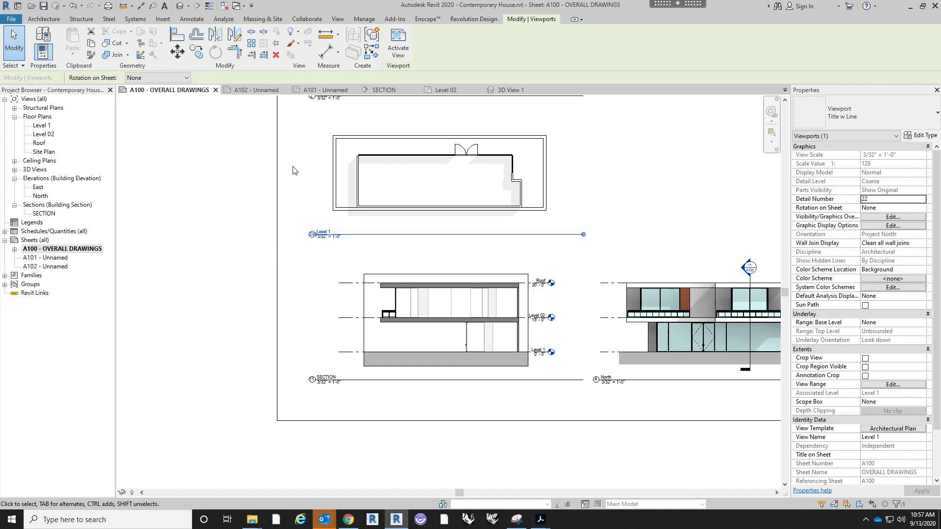
- Set the Level 02 plan viewport's detail number to 33
middle_click_drag(301, 171, 270, 260)
left_click(306, 166)
left_click(281, 186)
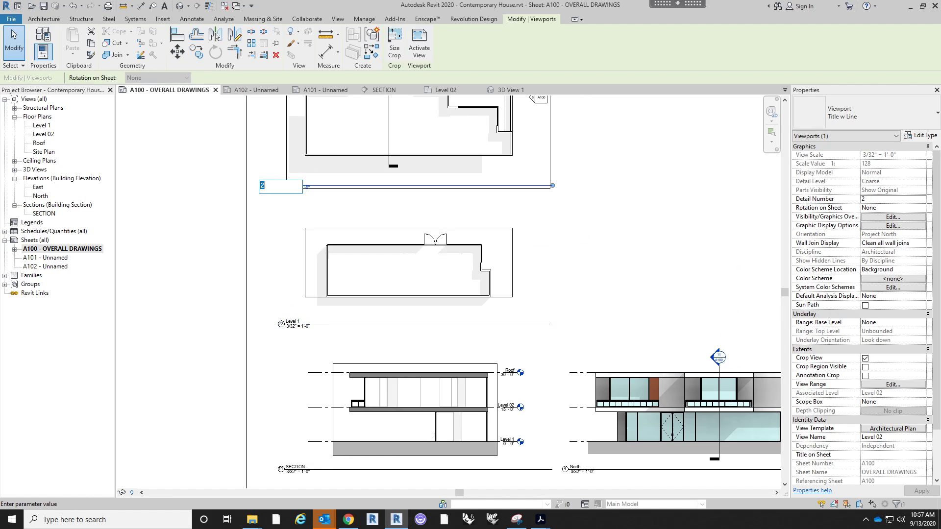
type("33")
key("Return")
- Set the section viewport's detail number to 1
scroll(630, 448, "down", 1)
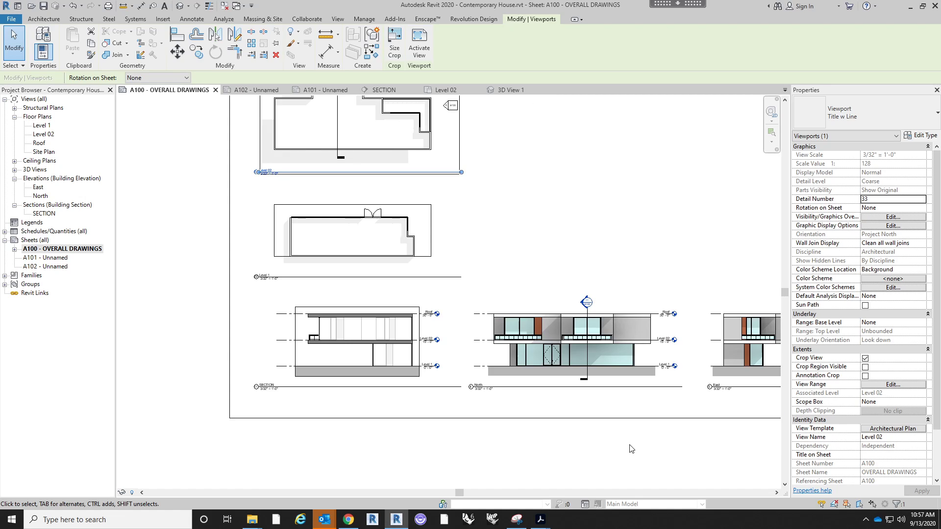
middle_click_drag(611, 451, 549, 452)
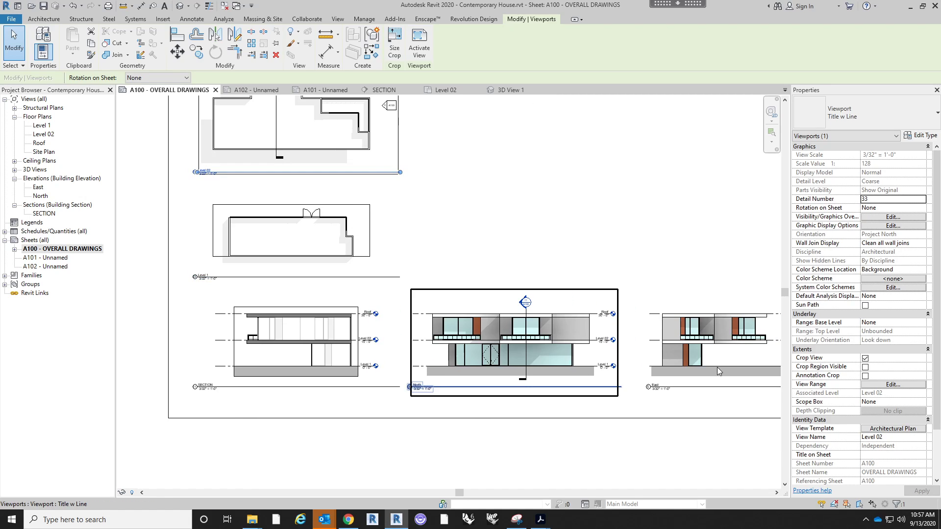
scroll(196, 372, "up", 2)
left_click(214, 416)
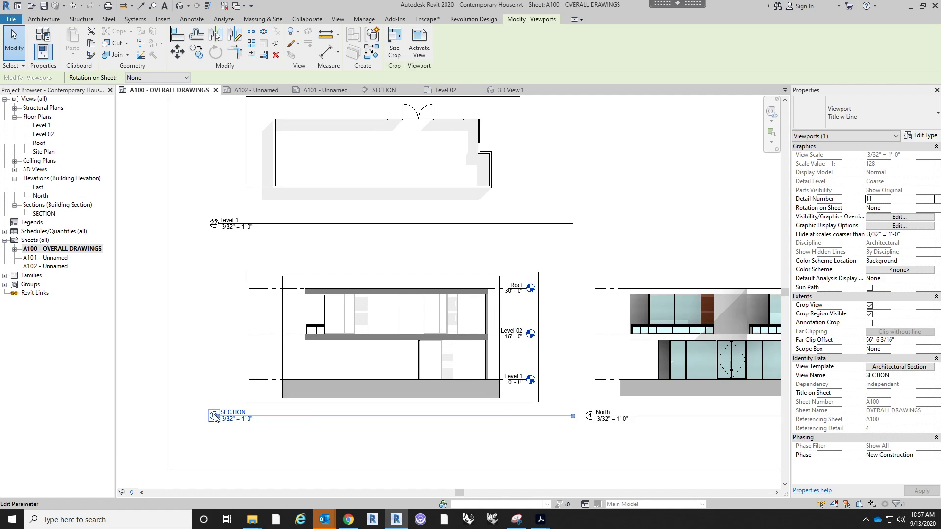
left_click(214, 416)
type("1")
key("Return")
- Set the Level 1 plan viewport's detail number to 2
middle_click_drag(222, 429, 219, 523)
left_click(214, 318)
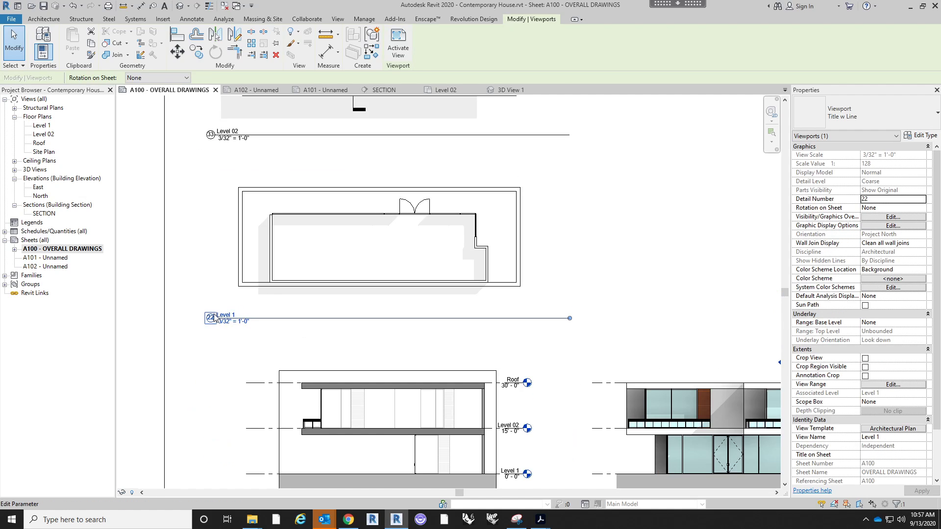
left_click(214, 316)
type("2")
key("Return")
- Set the Level 02 plan viewport's detail number to 3 and deselect the viewport
middle_click_drag(223, 240, 209, 361)
left_click(269, 177)
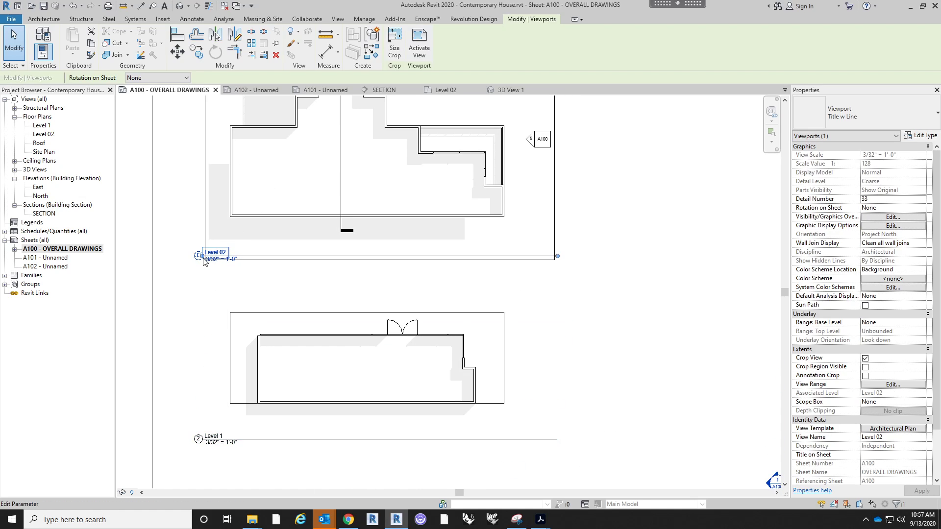
left_click(201, 256)
type("3")
key("Return")
scroll(401, 245, "down", 3)
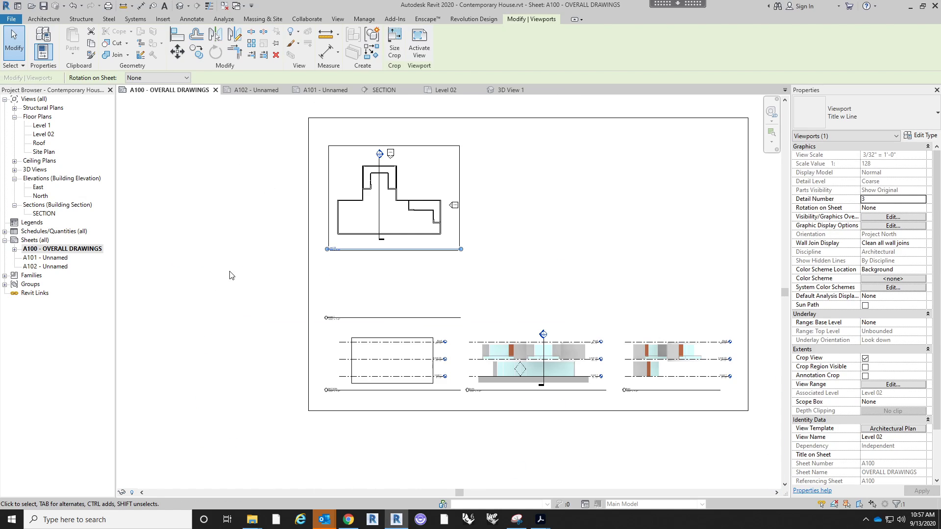
left_click(294, 369)
- Place the perspective view 3D View 1 on sheet A100 in the empty area above the elevations
middle_click_drag(512, 442, 451, 448)
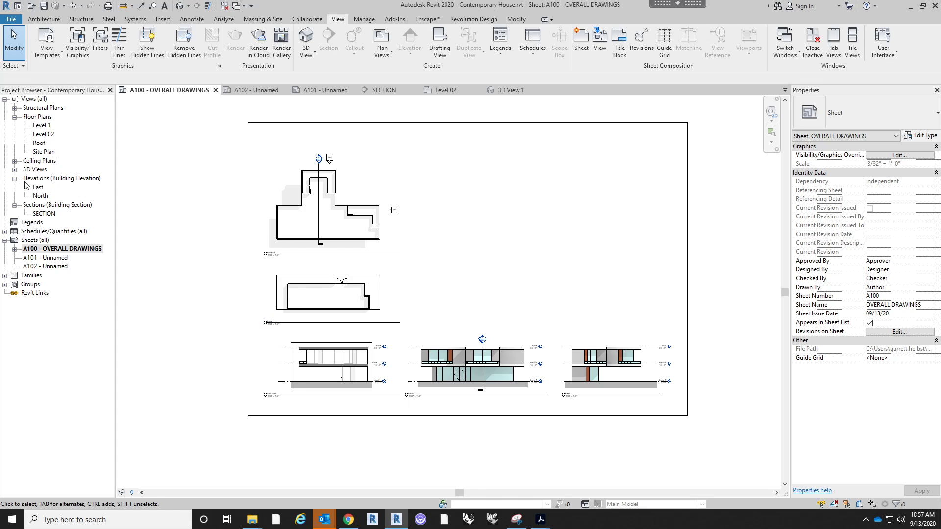
left_click(14, 170)
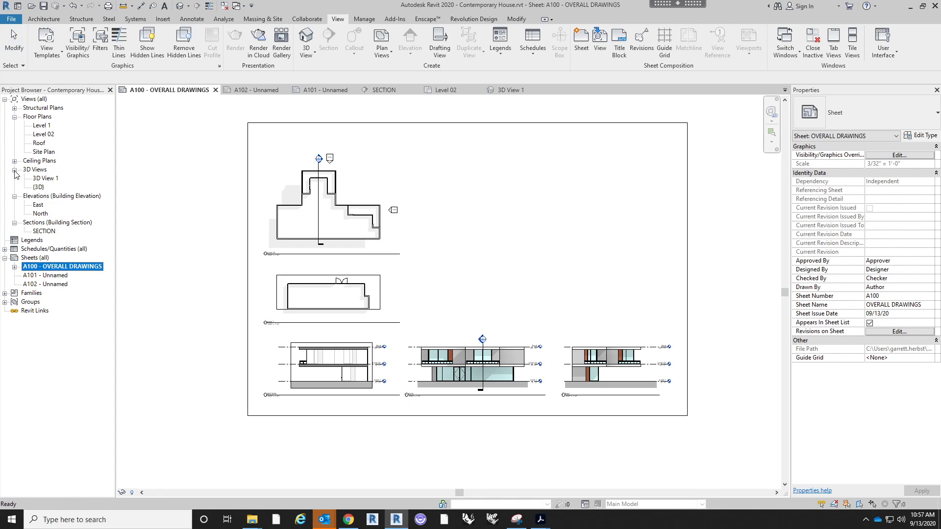
left_click(44, 178)
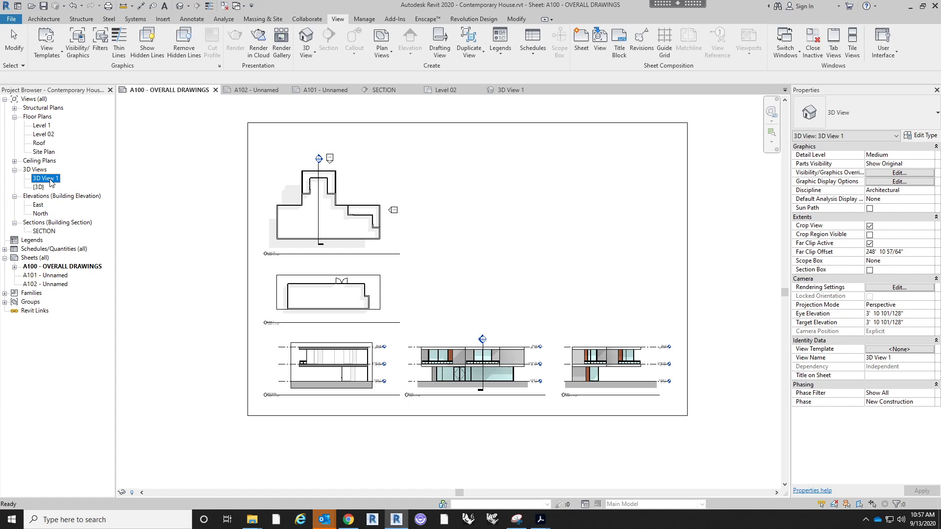
left_click_drag(546, 212, 547, 211)
left_click(544, 240)
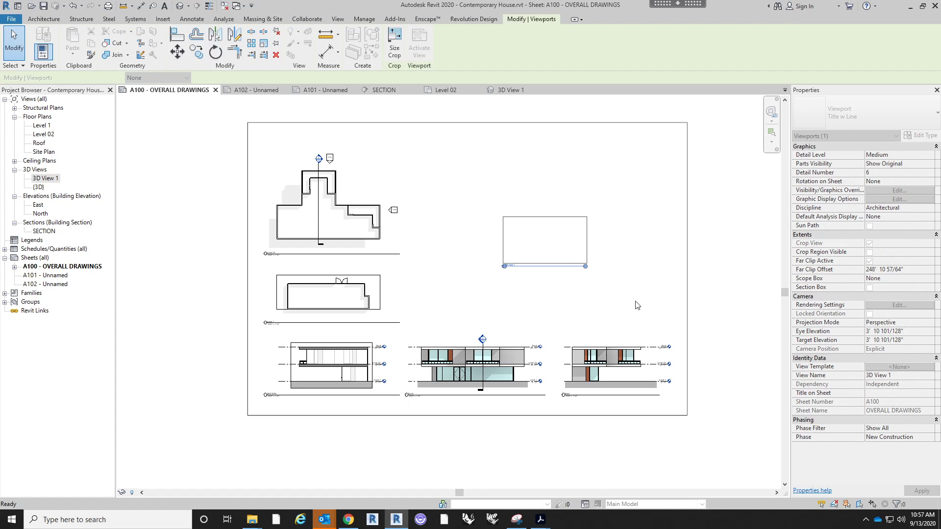
left_click(639, 309)
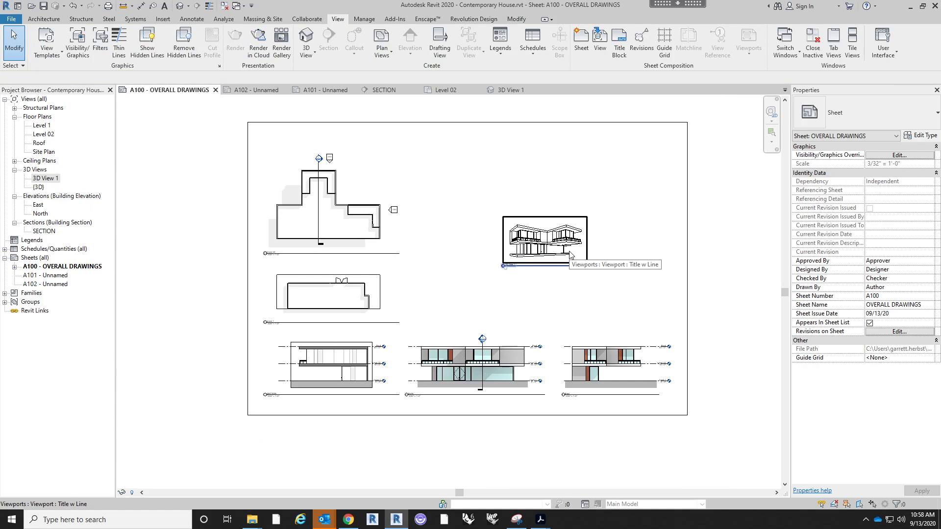
- Activate the 3D View 1 viewport on the sheet and turn on its crop region visibility
scroll(570, 255, "up", 4)
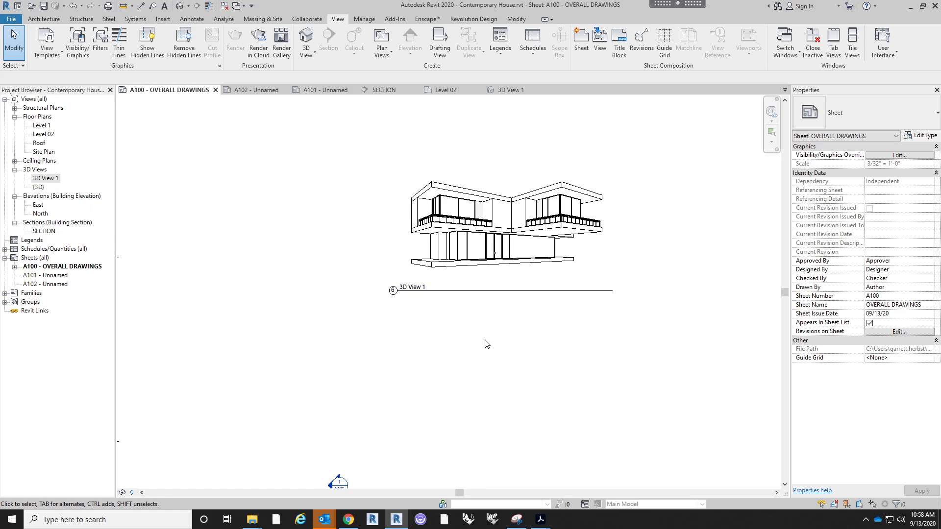
scroll(487, 344, "down", 3)
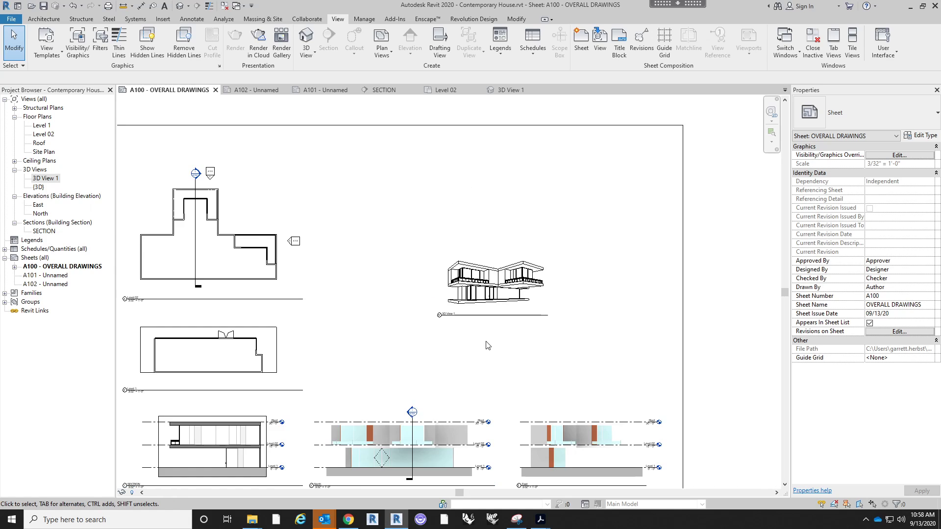
left_click(508, 291)
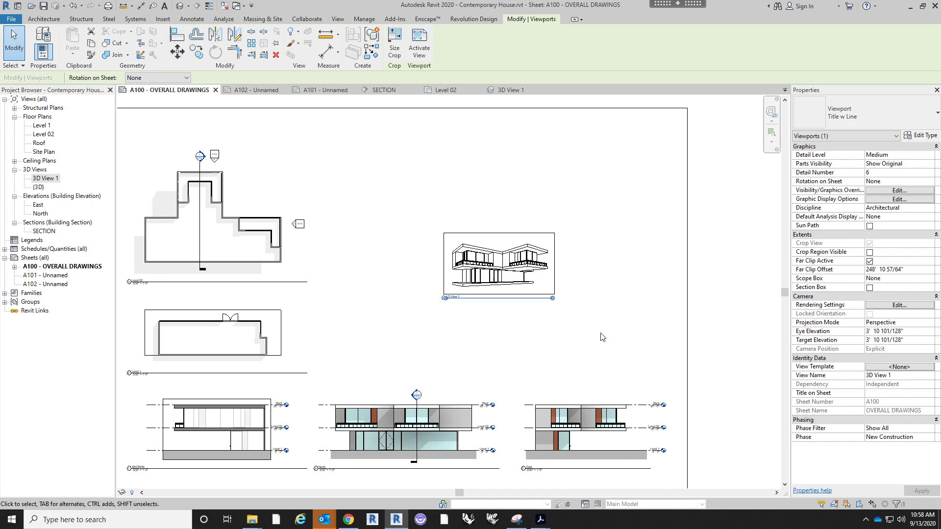
double_click(550, 285)
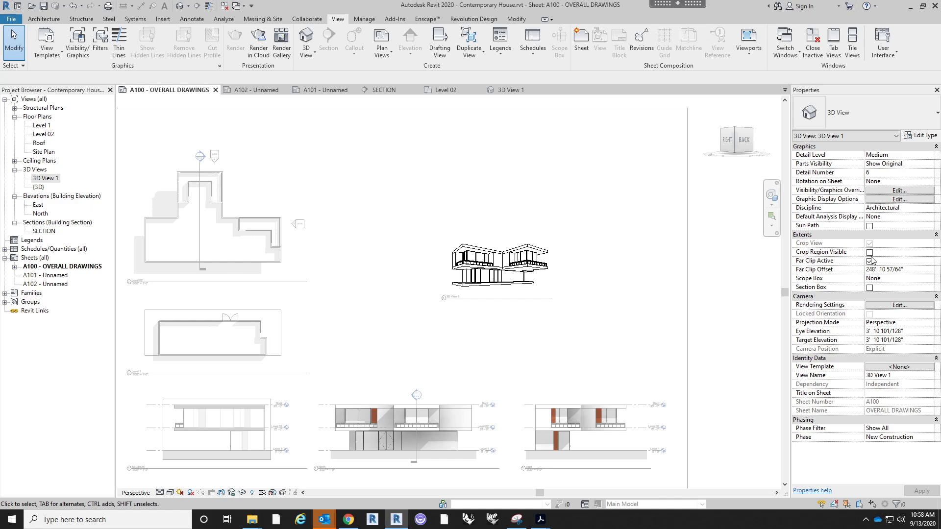
left_click(869, 253)
left_click(870, 253)
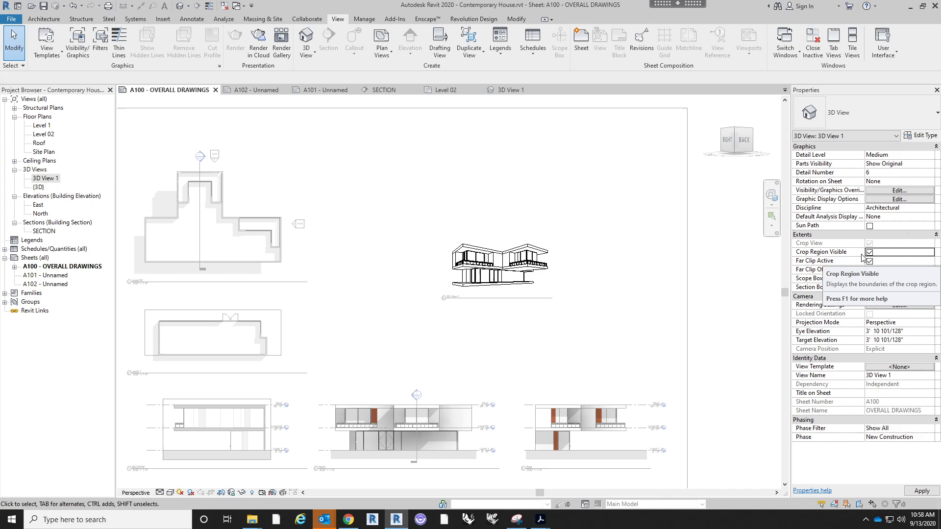
- Try to resize the perspective view's crop region to a 12" width using the Field of view option
left_click(526, 234)
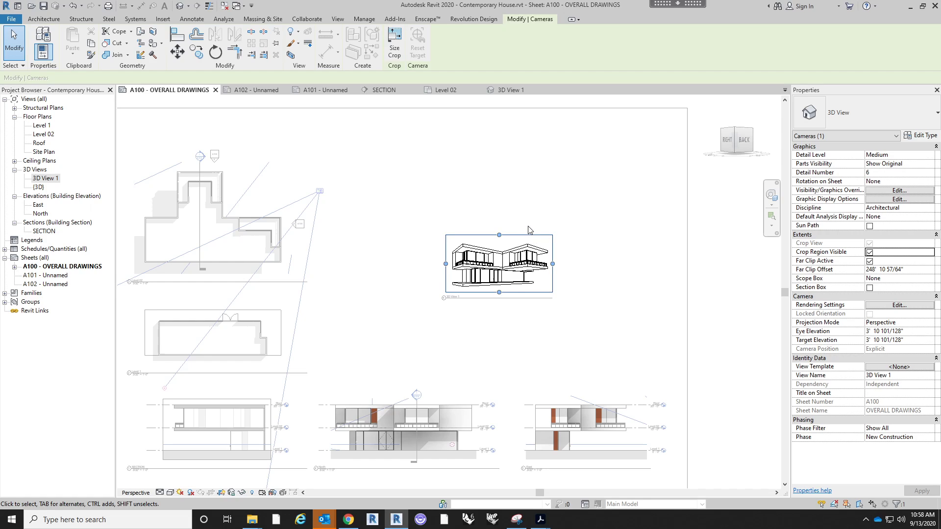
left_click(395, 51)
left_click_drag(475, 198, 274, 147)
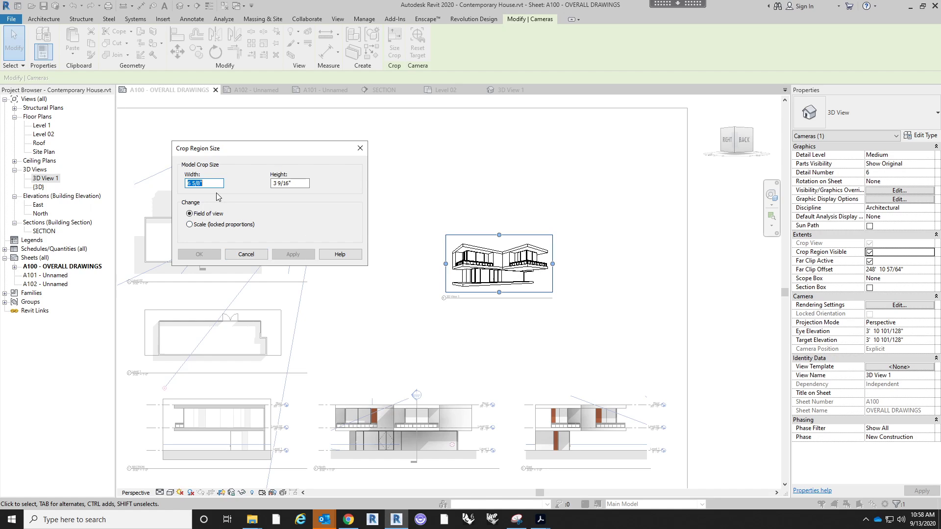
type("12")
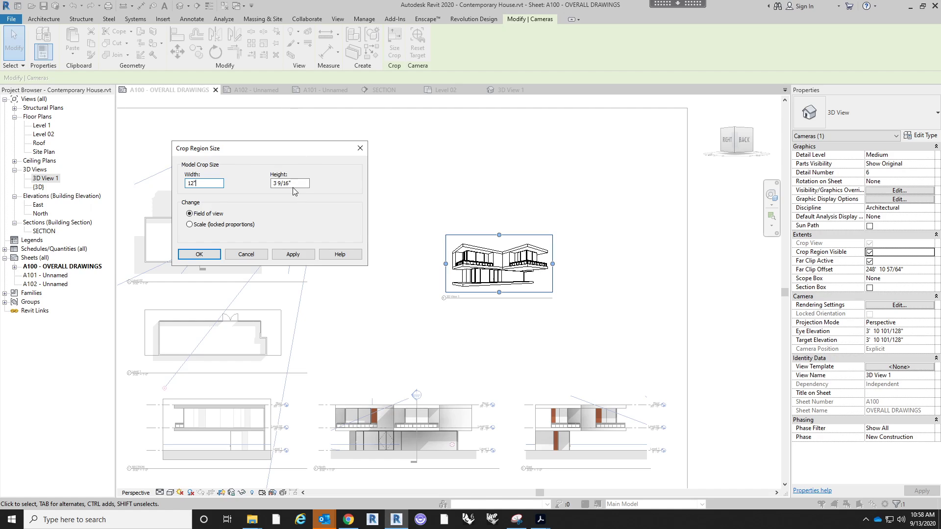
left_click(293, 186)
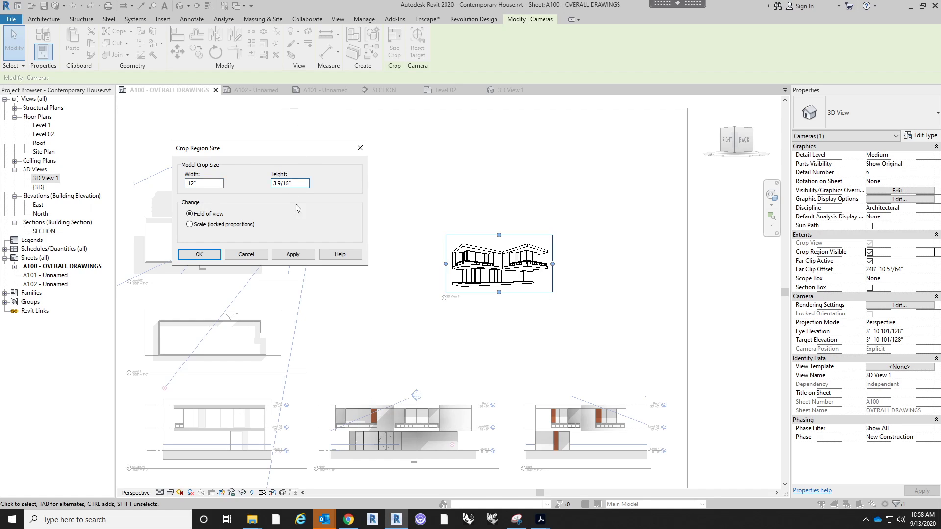
left_click(293, 255)
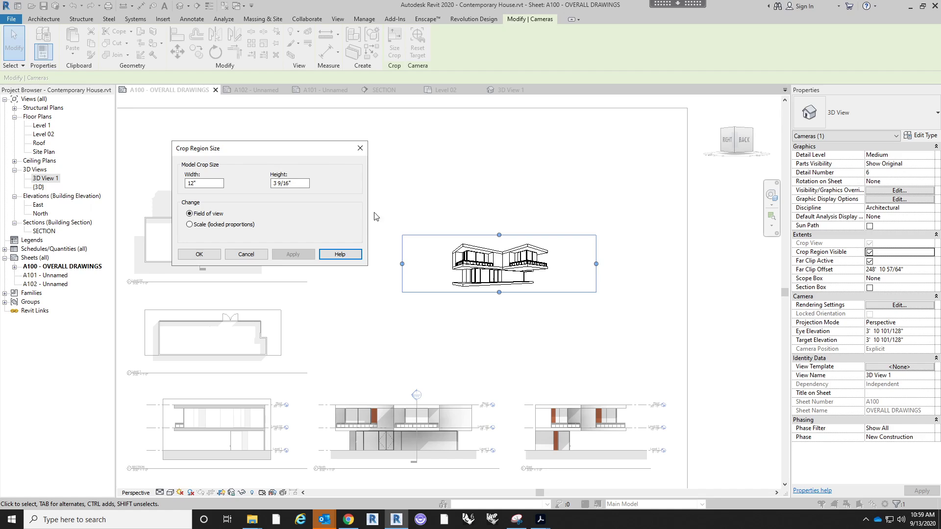
left_click(246, 254)
- Resize the perspective crop region to an 18" width with Scale (locked proportions), and deactivate the view
left_click(530, 236)
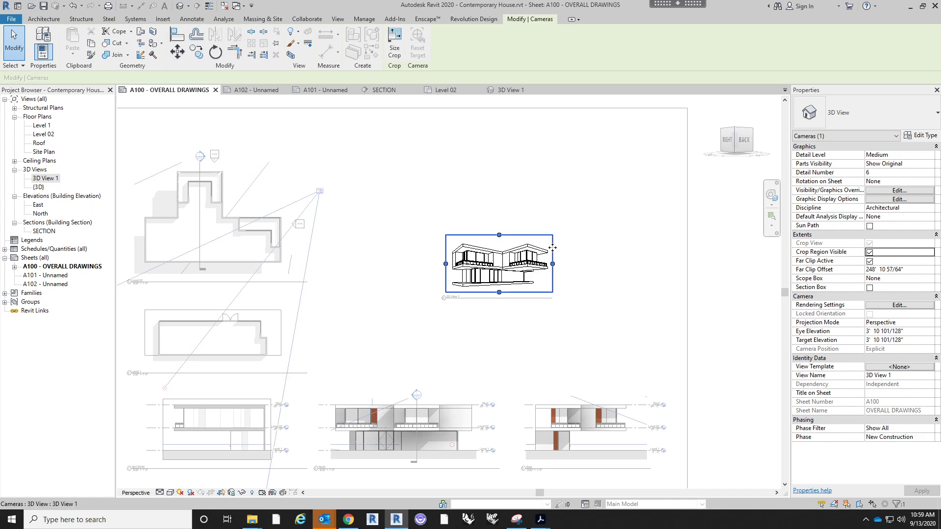
left_click(395, 46)
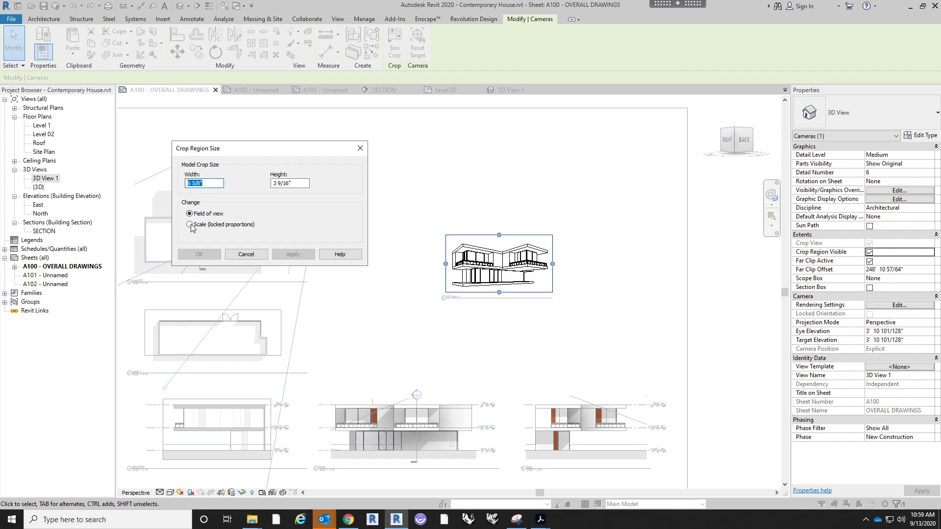
left_click(190, 225)
left_click_drag(208, 184, 177, 183)
type("18\"")
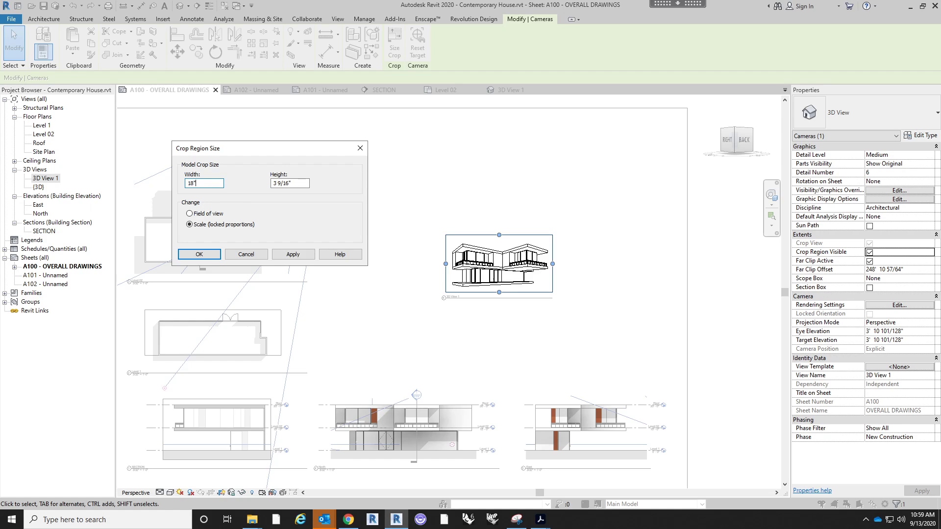
left_click(298, 183)
left_click(210, 255)
double_click(583, 365)
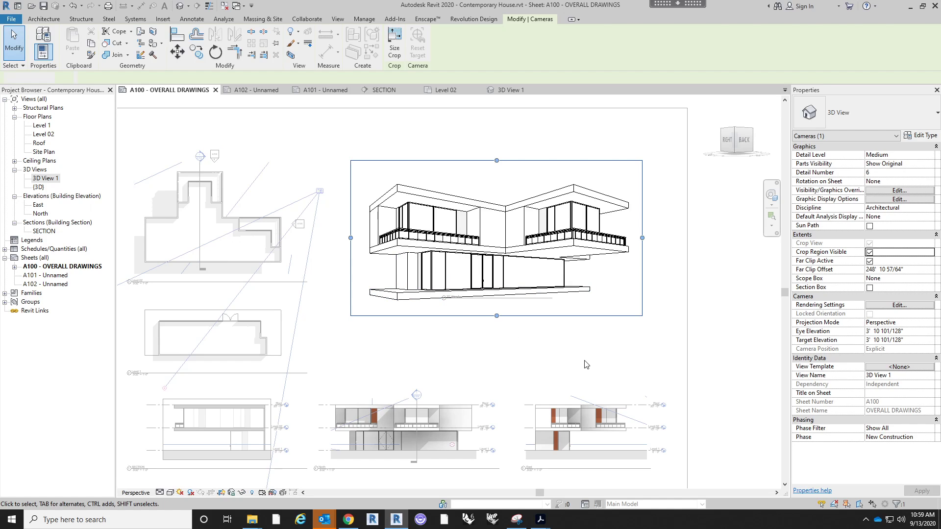
- Move the enlarged perspective viewport slightly down and right within the open sheet area above the elevations
left_click_drag(617, 309, 622, 329)
left_click(719, 326)
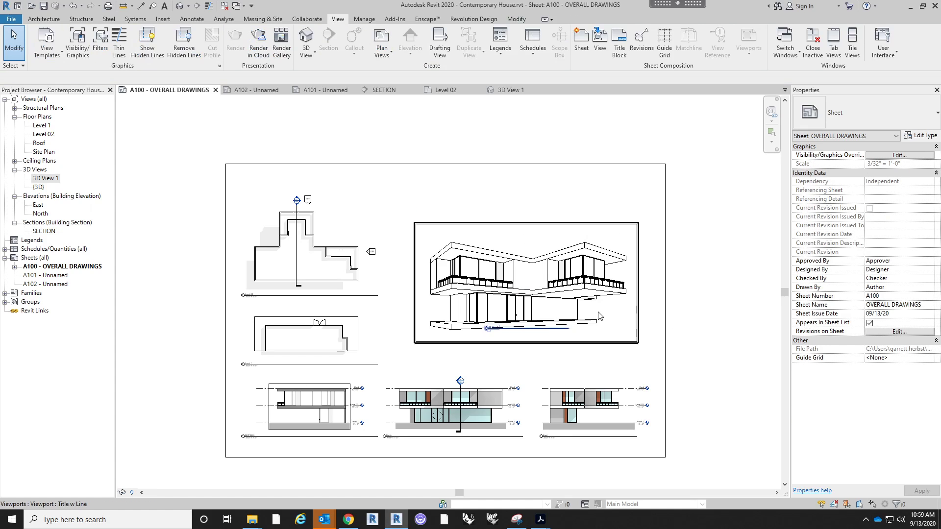
scroll(539, 331, "up", 2)
scroll(539, 331, "down", 2)
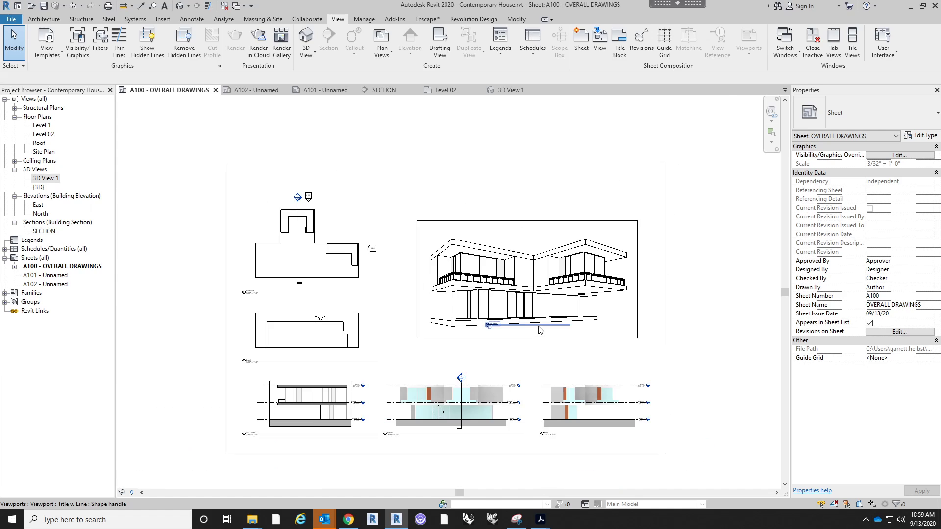
- Change the perspective viewport's type to No Title
left_click(558, 300)
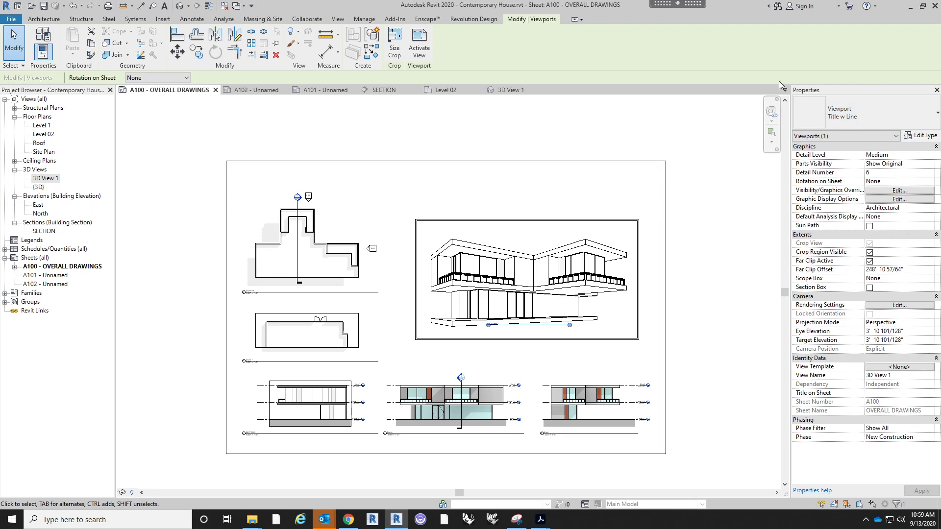
left_click(862, 113)
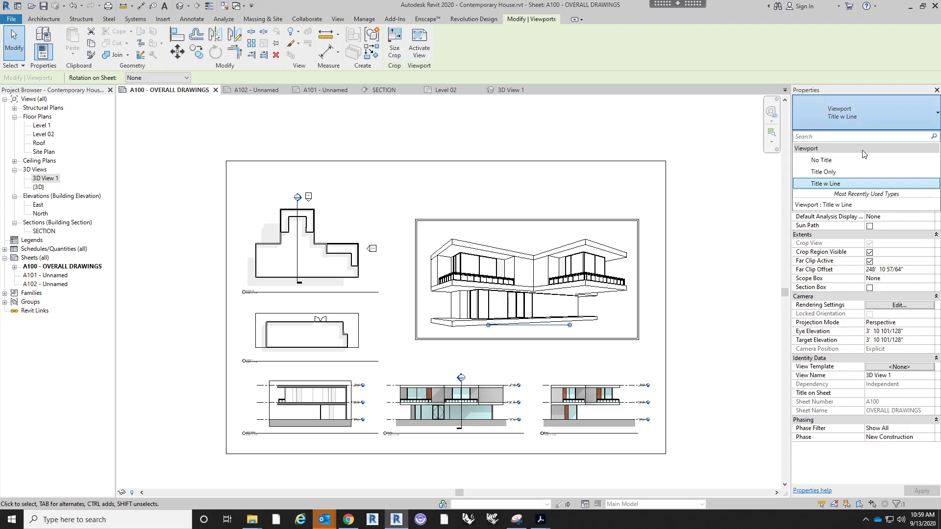
left_click(855, 167)
left_click(707, 333)
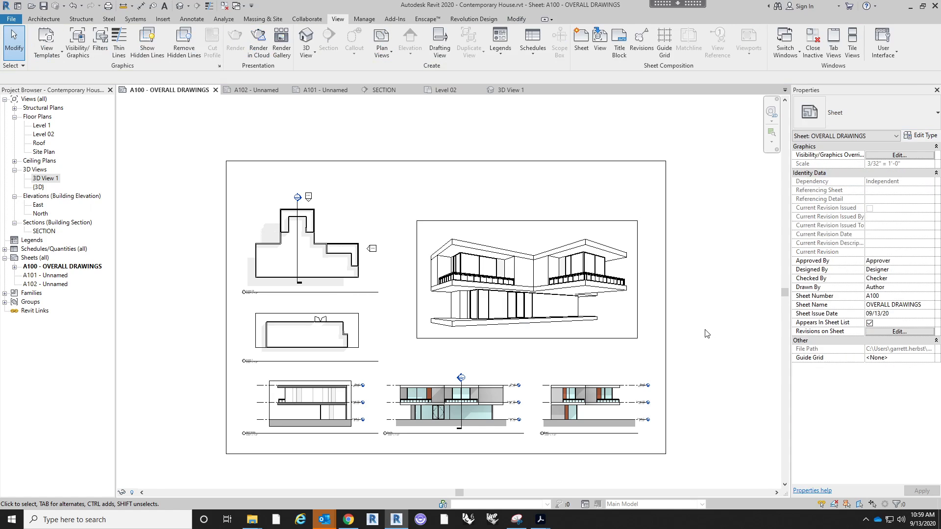
- Turn off the perspective view's crop region visibility and nudge its viewport slightly up on the sheet
left_click(613, 314)
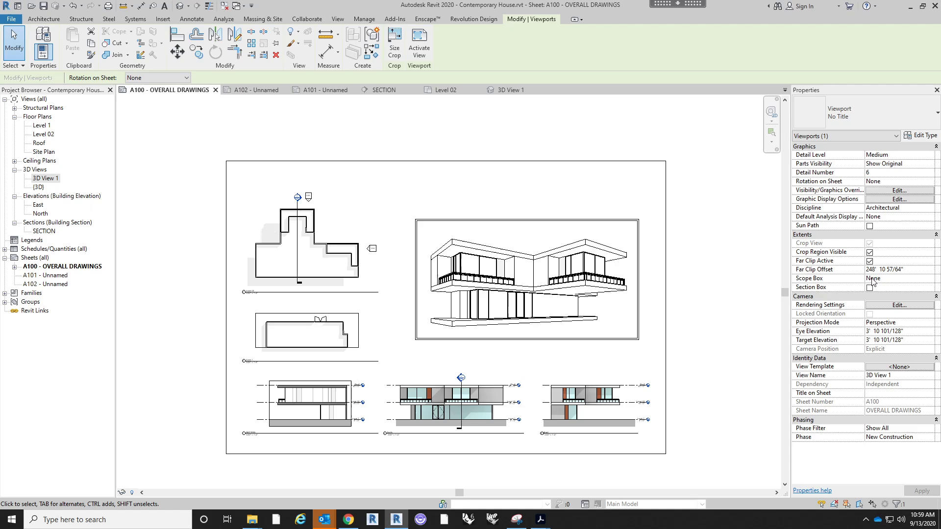
left_click(870, 253)
left_click(721, 258)
middle_click_drag(734, 324, 731, 314)
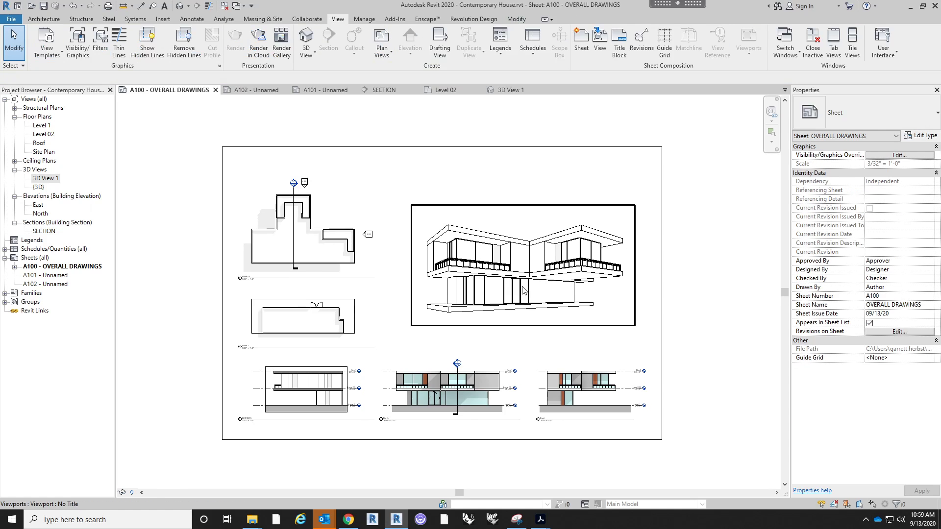
left_click(538, 290)
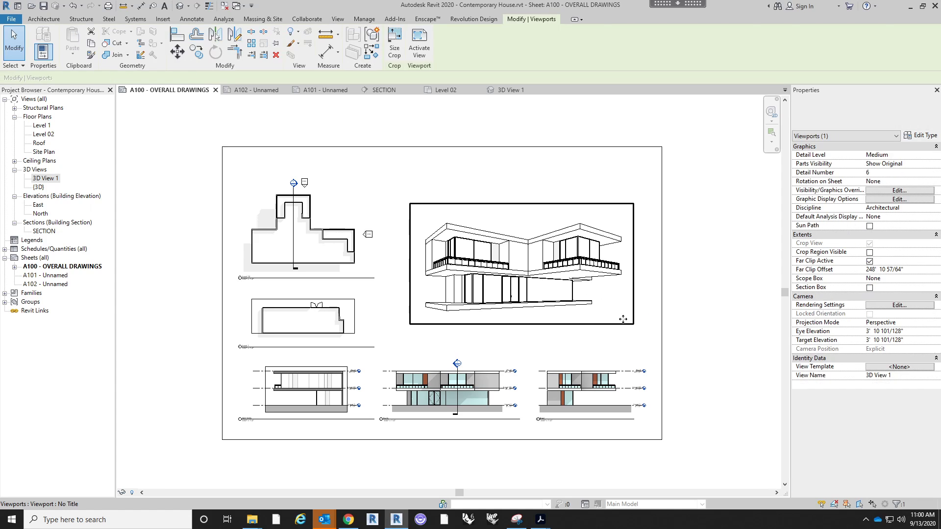
left_click(697, 300)
- Activate the perspective viewport above the elevations and turn on its shadows
left_click(618, 284)
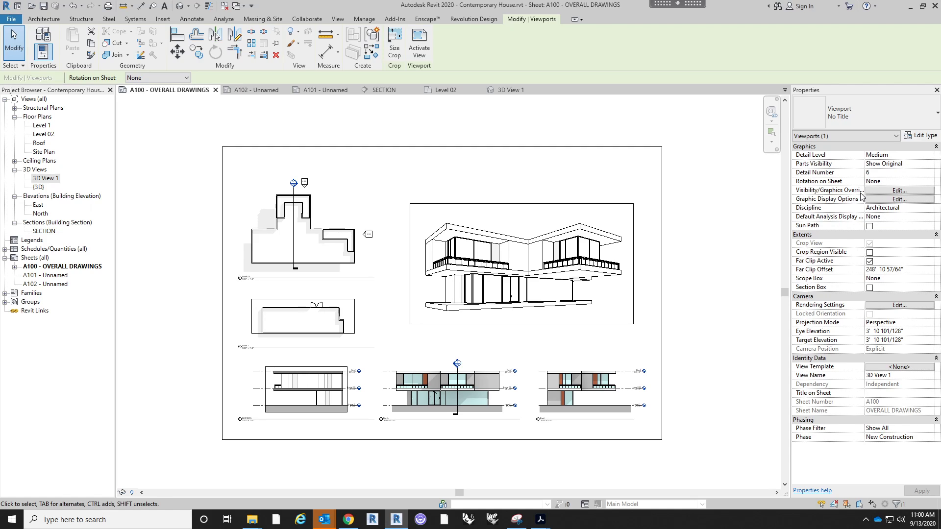
double_click(624, 308)
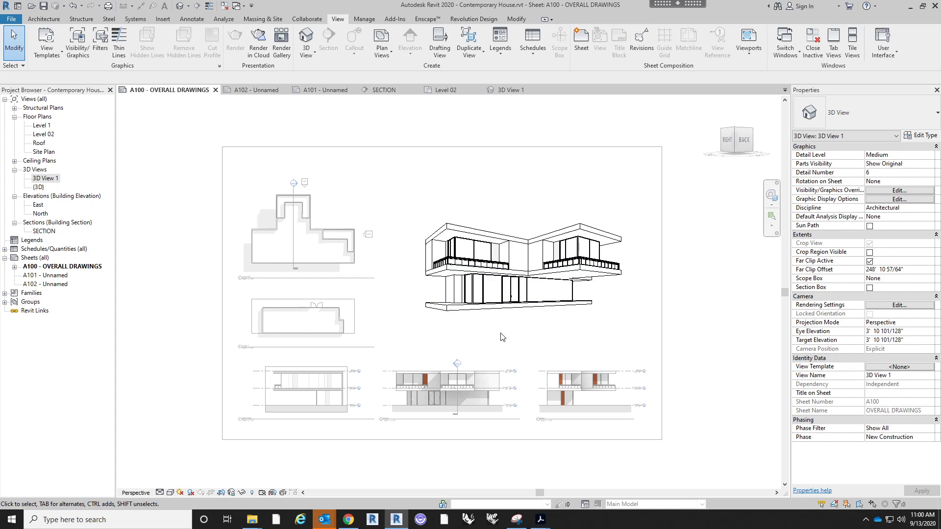
left_click(191, 493)
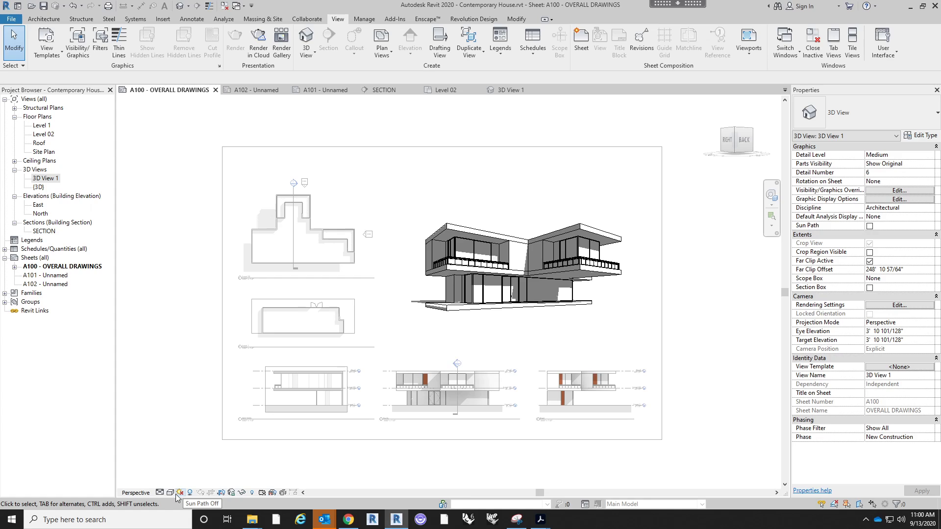
- Compare the Consistent Colors and Shaded visual styles on the perspective view, and set it to Shaded
left_click(171, 492)
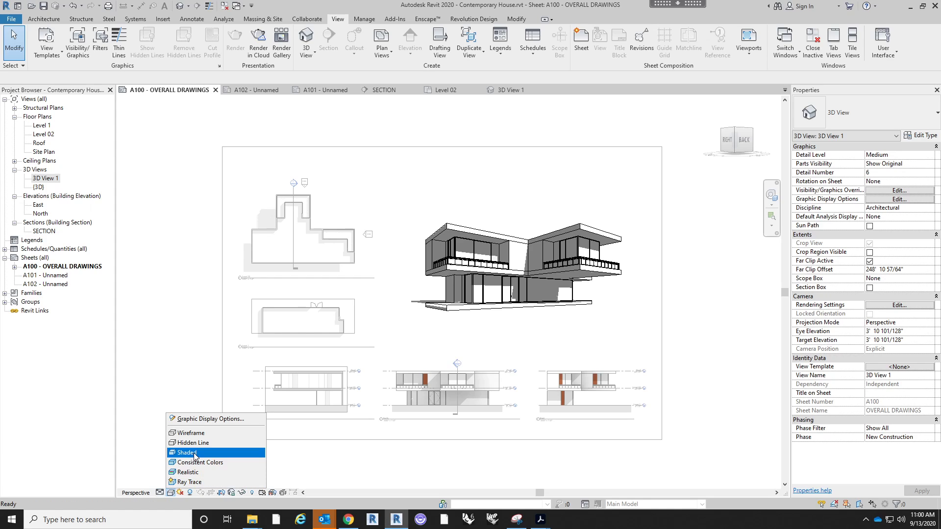
left_click(191, 472)
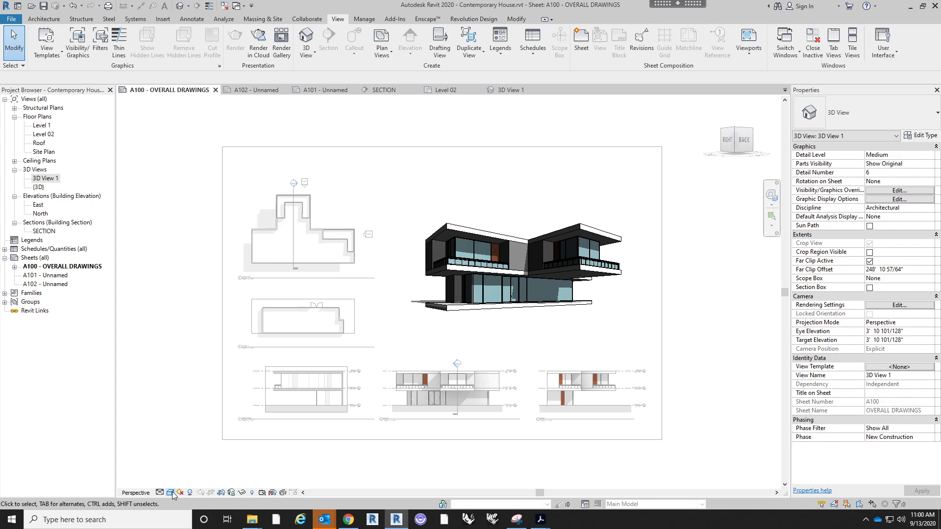
left_click(170, 492)
left_click(193, 462)
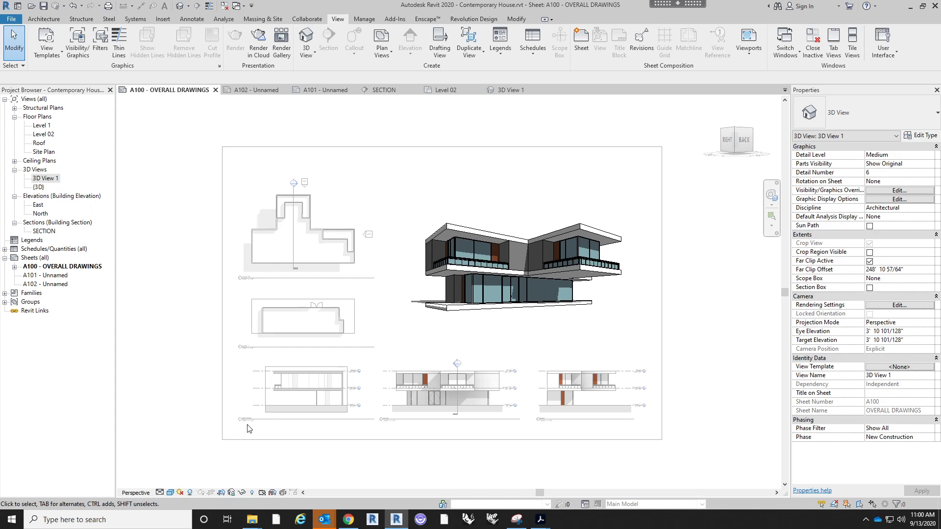
left_click(171, 493)
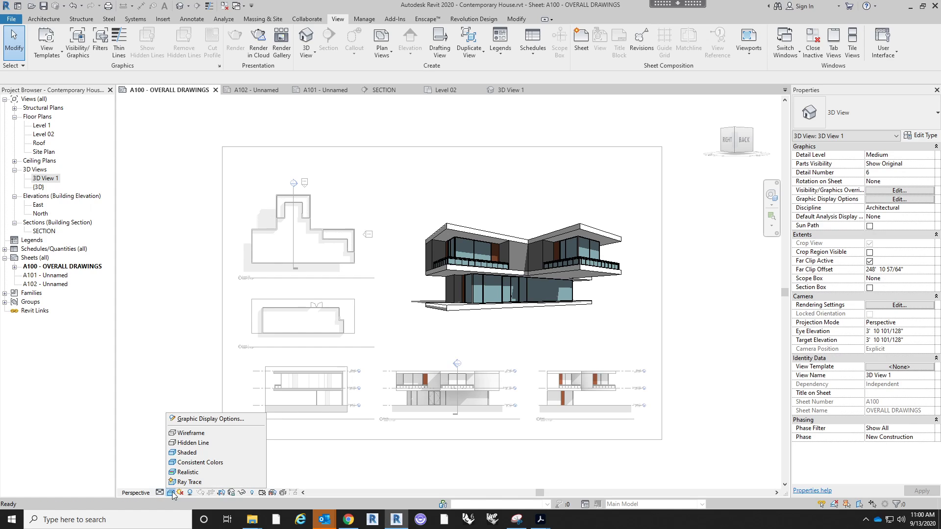
left_click(189, 452)
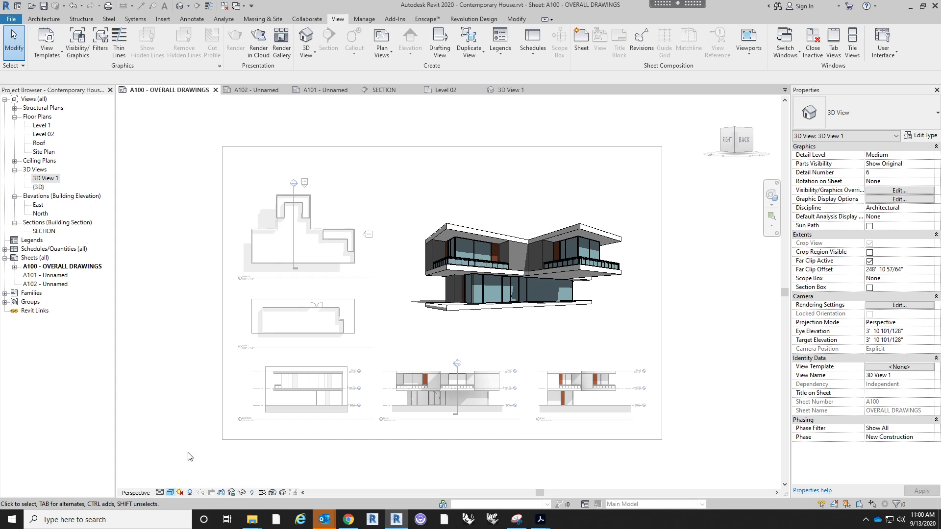
left_click(180, 493)
left_click(166, 494)
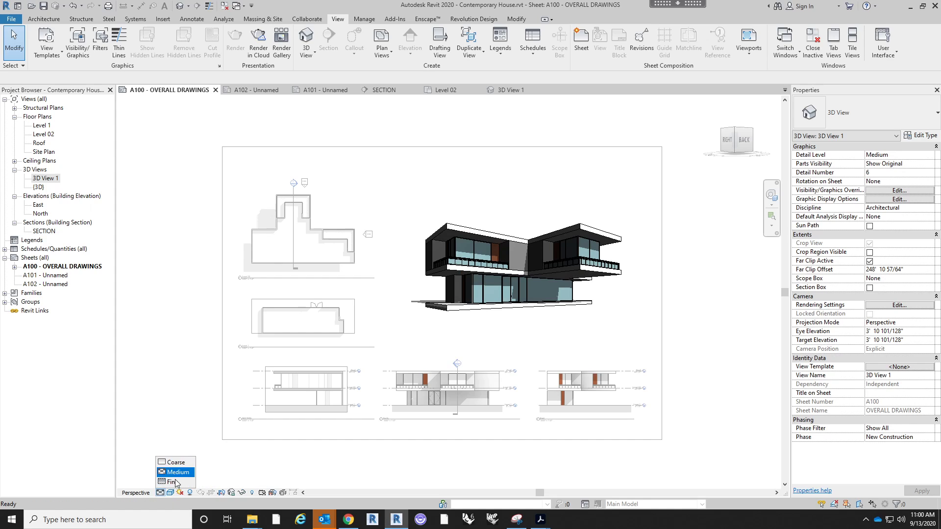
- In the perspective view's Graphic Display Options, enable ambient shadows and set Ambient Light to 20 and Shadows to 10
left_click(170, 493)
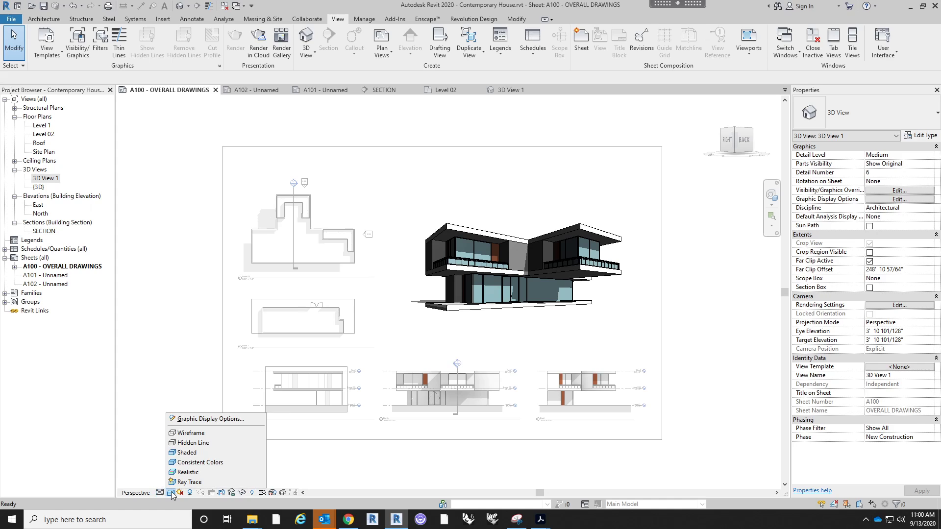
left_click(209, 423)
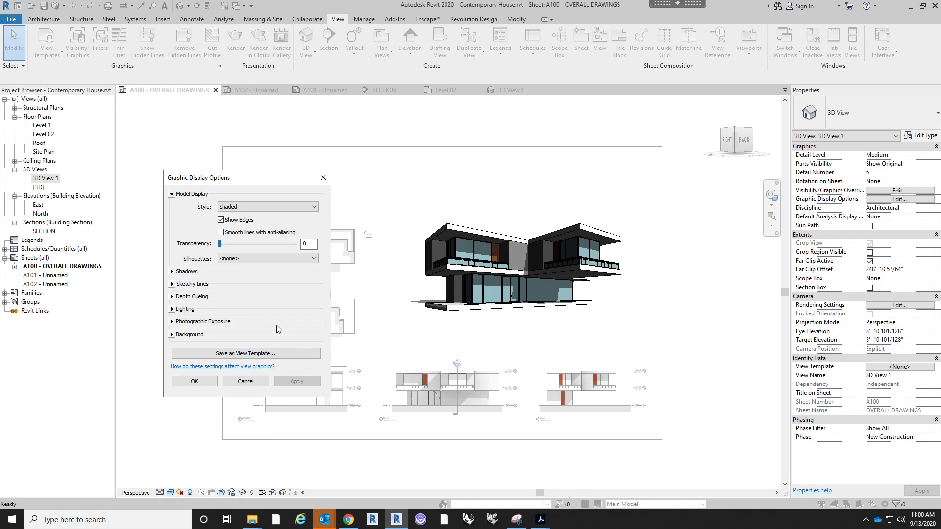
left_click(172, 272)
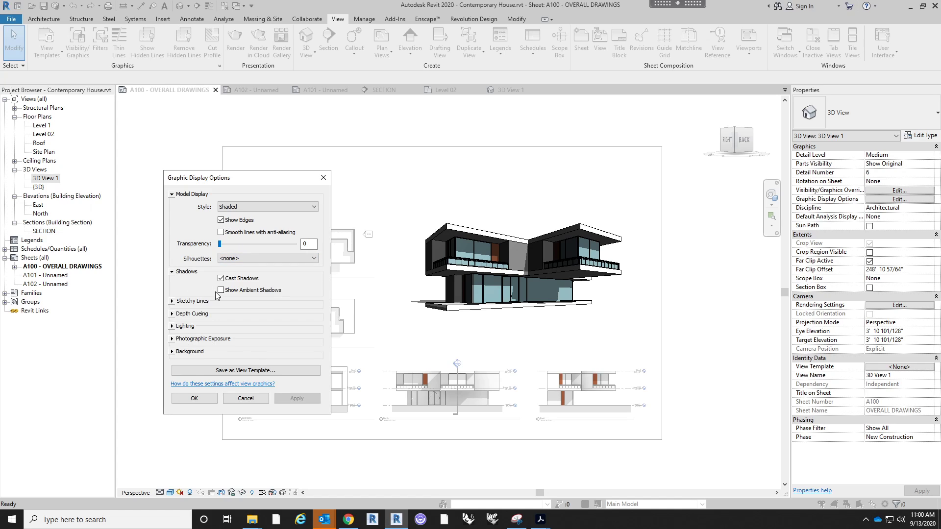
left_click(172, 327)
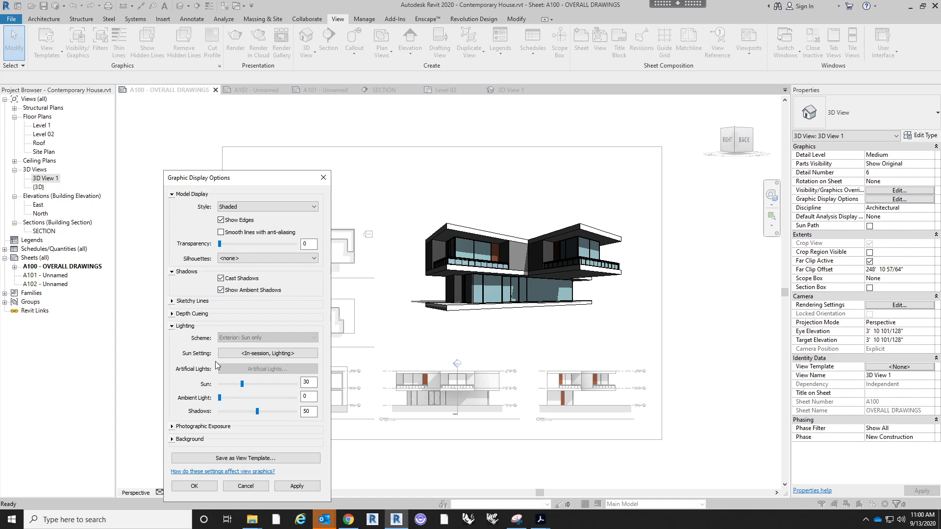
left_click(264, 398)
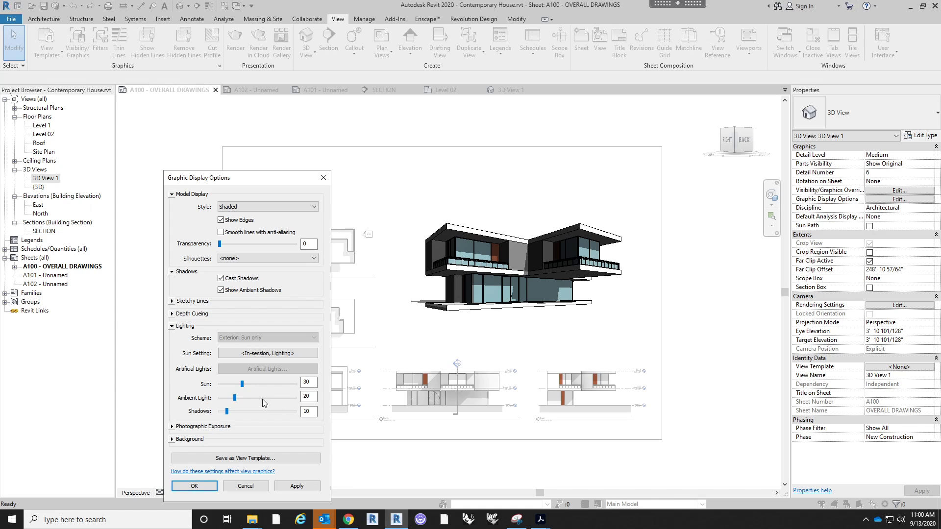
left_click(194, 486)
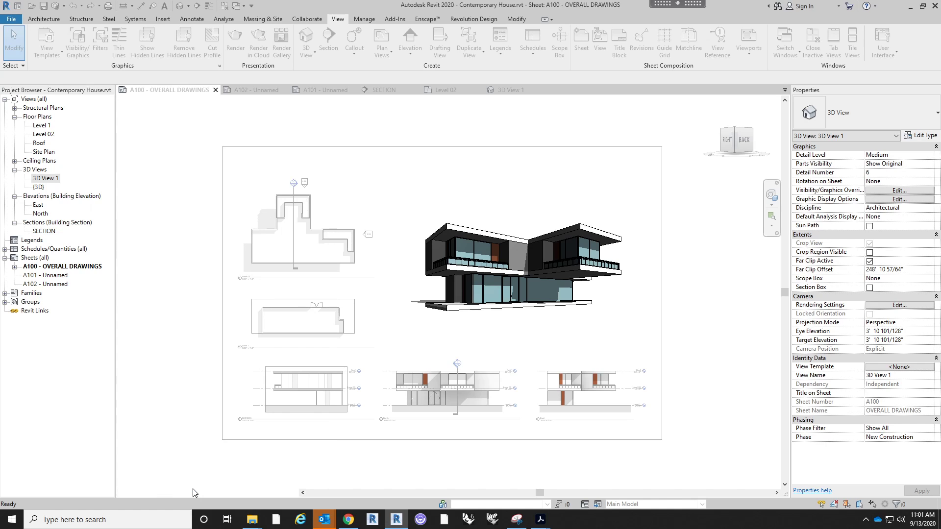
- Assign the White material to the structure layer of the Generic - 8" wall type, and deactivate the perspective view
middle_click_drag(710, 358, 710, 341)
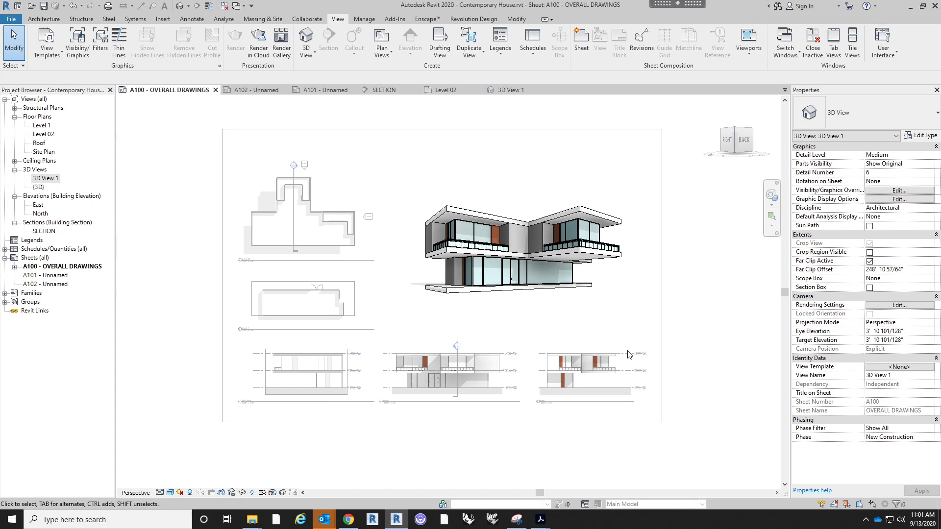
scroll(529, 246, "up", 4)
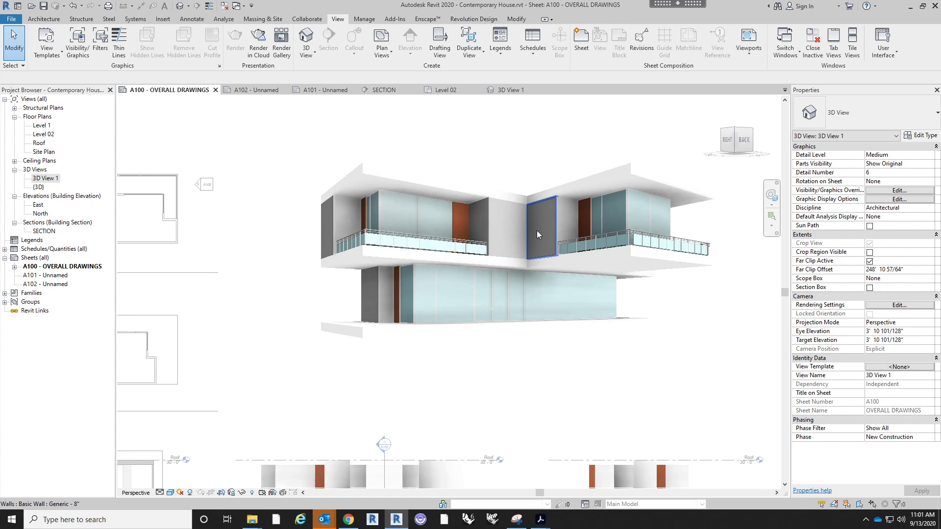
left_click(539, 230)
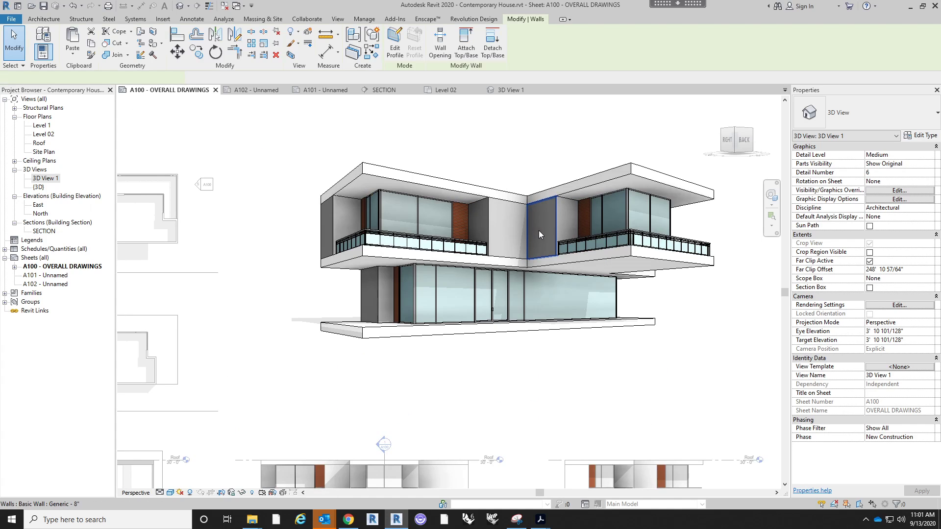
left_click(920, 136)
left_click(591, 171)
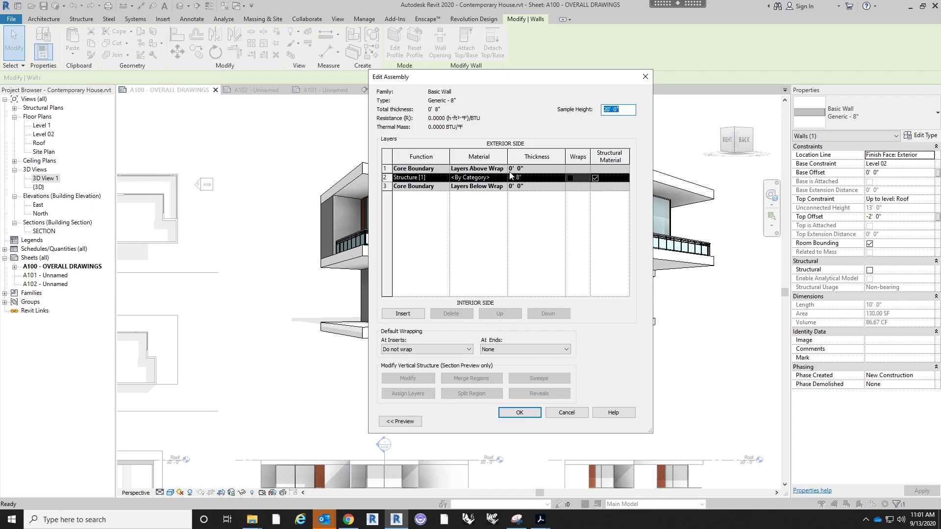
left_click(503, 177)
left_click(502, 178)
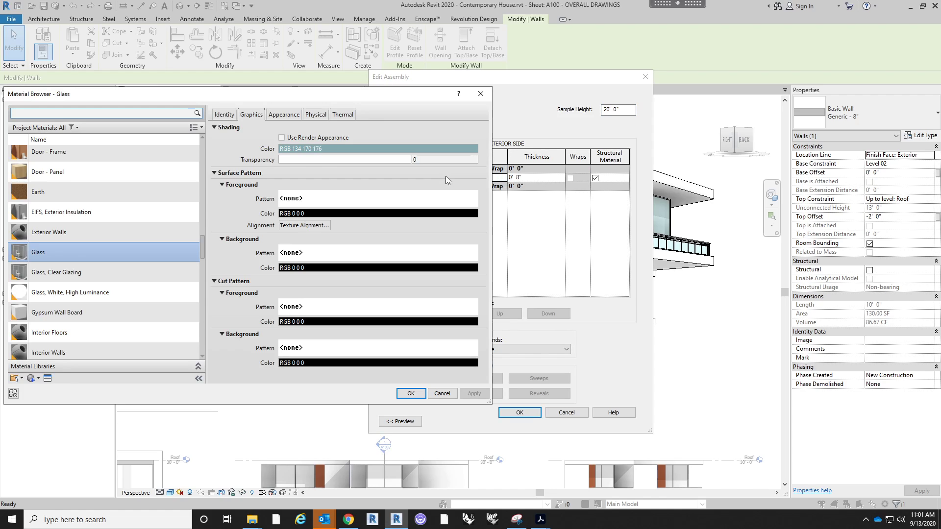
left_click(126, 114)
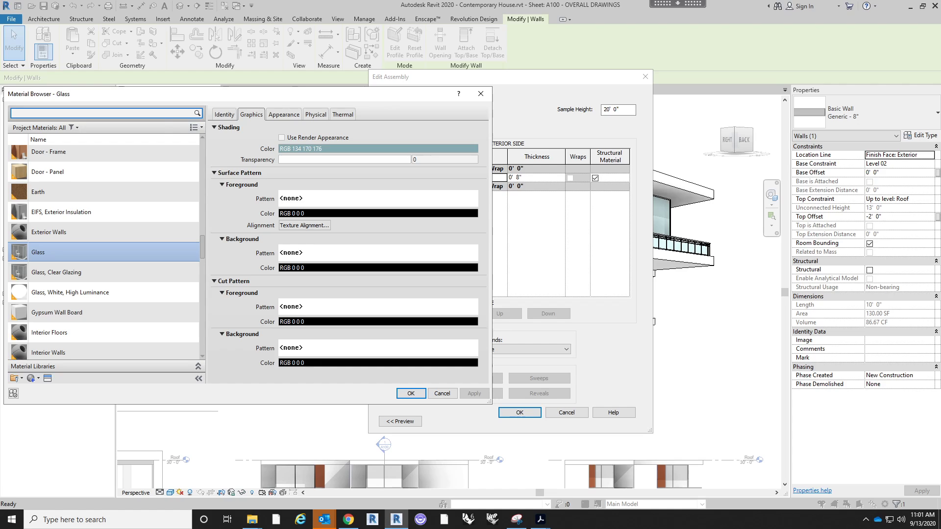
type("WHITE")
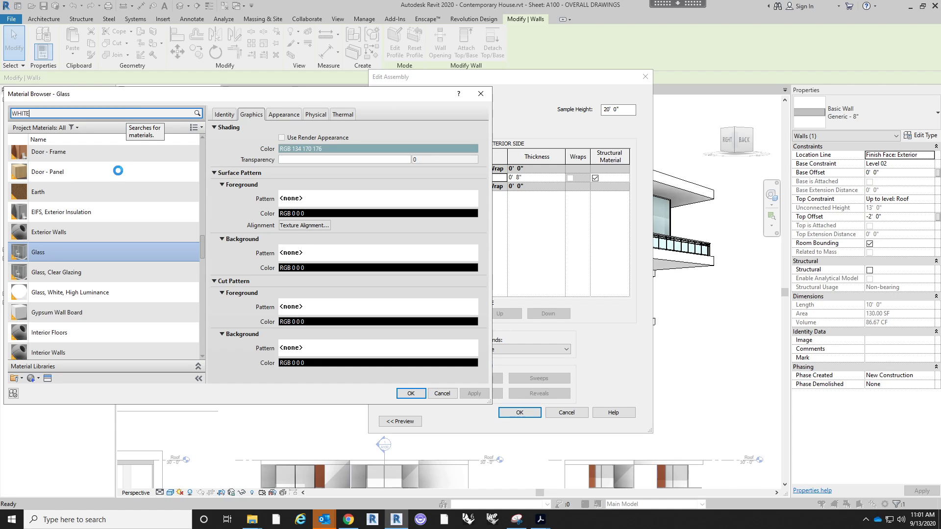
left_click(68, 307)
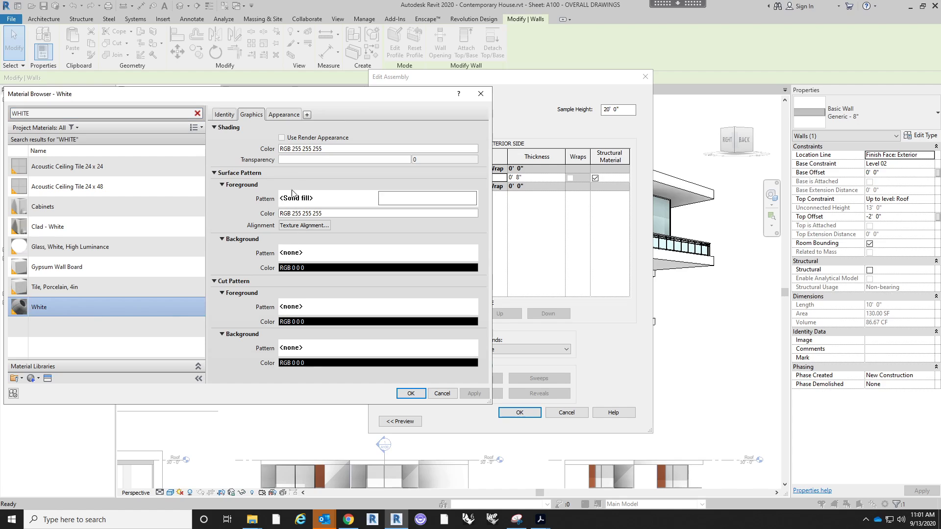
left_click(419, 392)
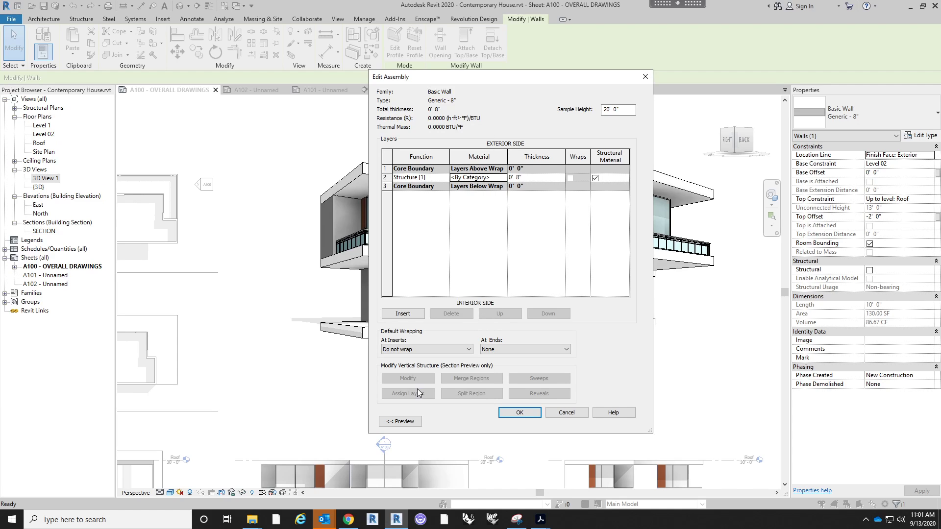
left_click(518, 414)
left_click(531, 421)
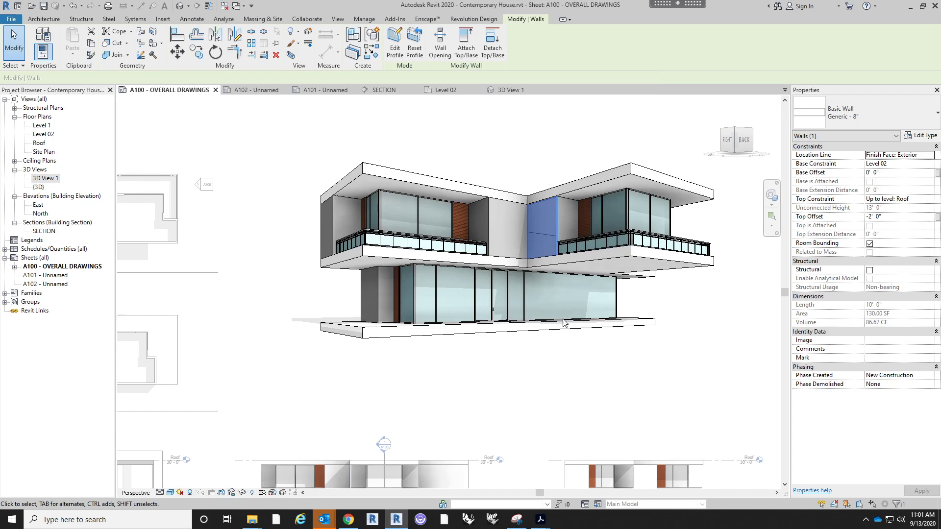
scroll(646, 281, "down", 3)
left_click(646, 282)
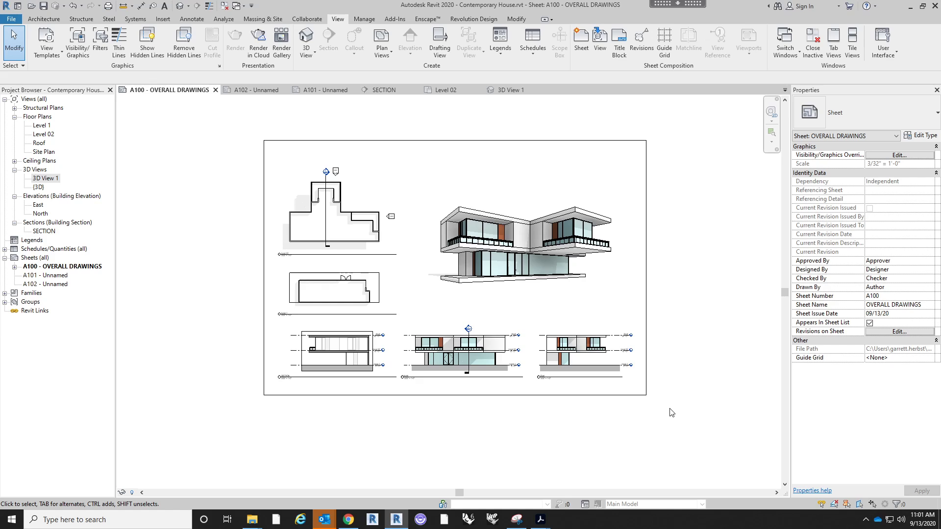
- Nudge the titles of the section and both elevations slightly down together on the sheet
left_click(420, 375)
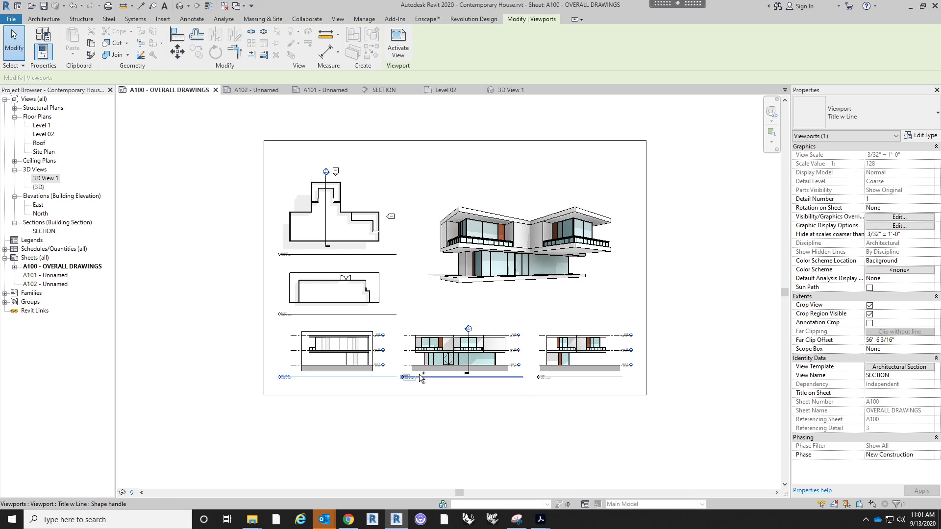
left_click(555, 377, "ctrl")
key("Down")
key("Down")
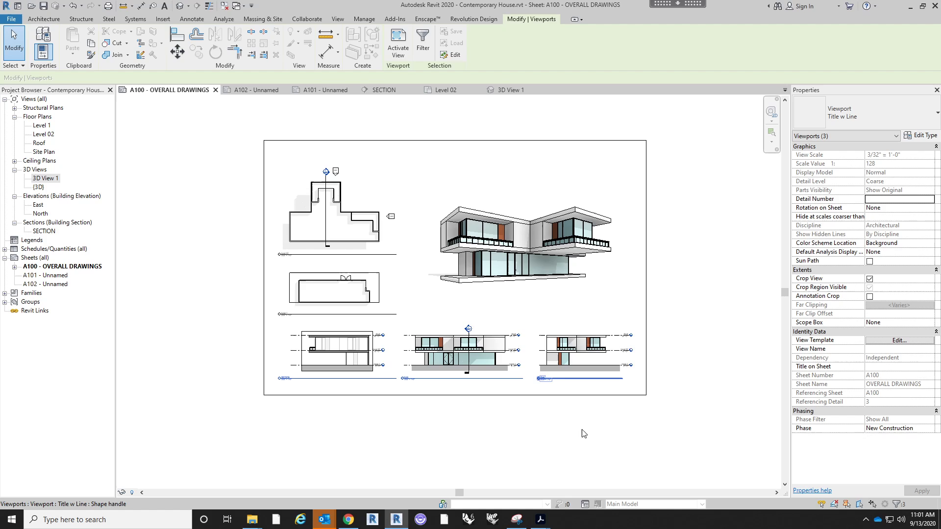
left_click(587, 438)
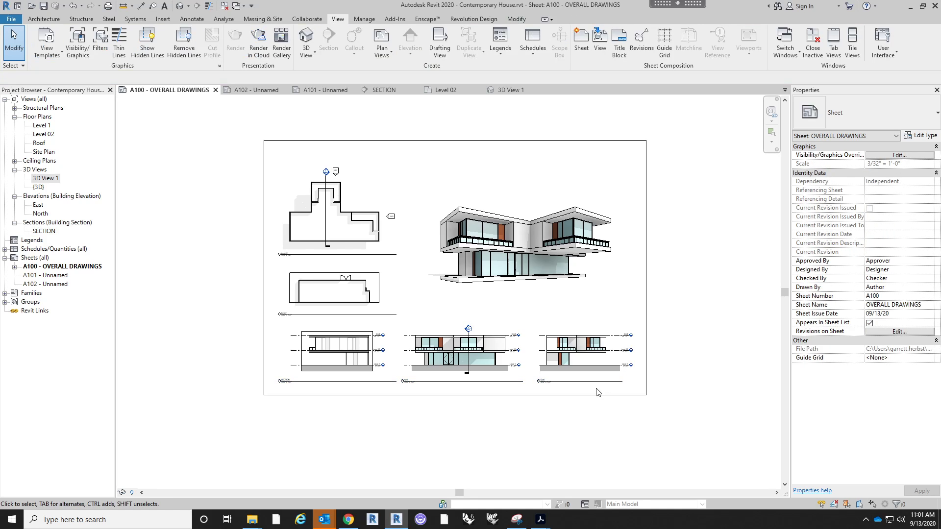
- Lengthen the East elevation's title line to the viewport's far edge and nudge the title slightly left
left_click(602, 383)
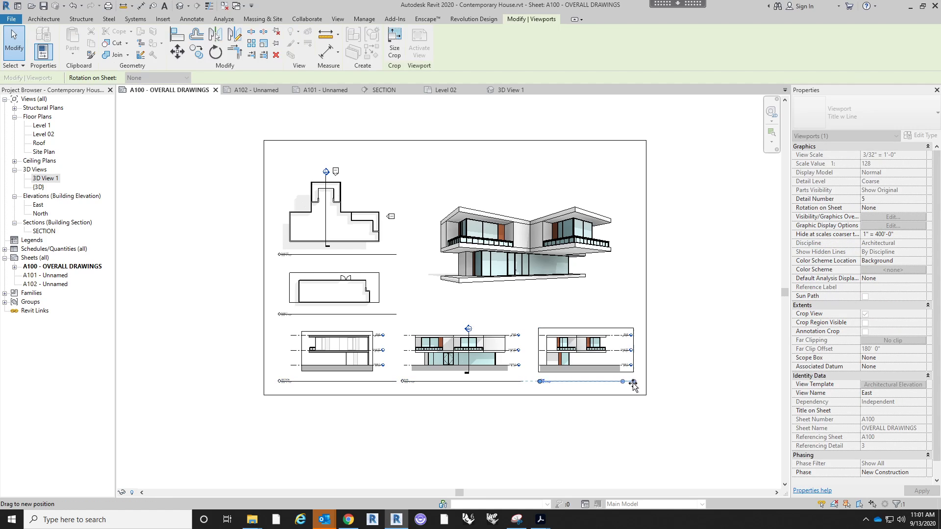
left_click(625, 424)
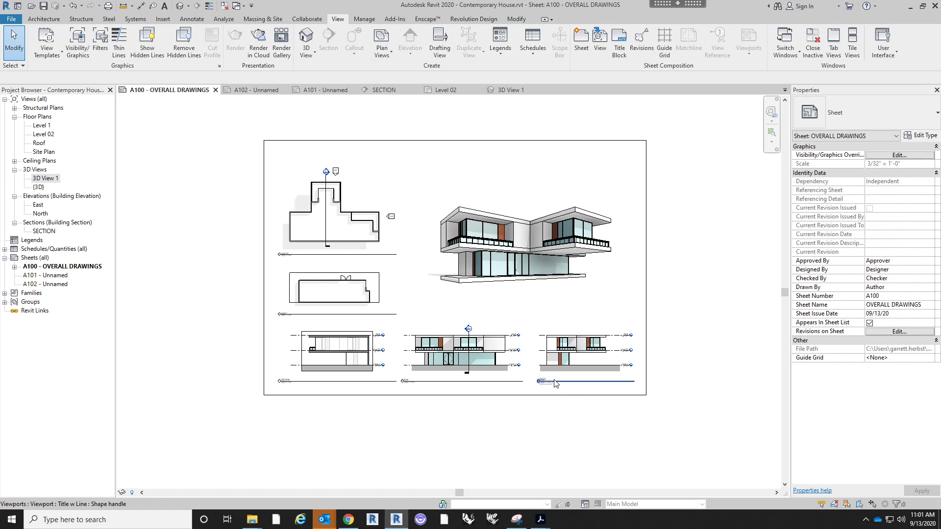
left_click(555, 381)
left_click(564, 425)
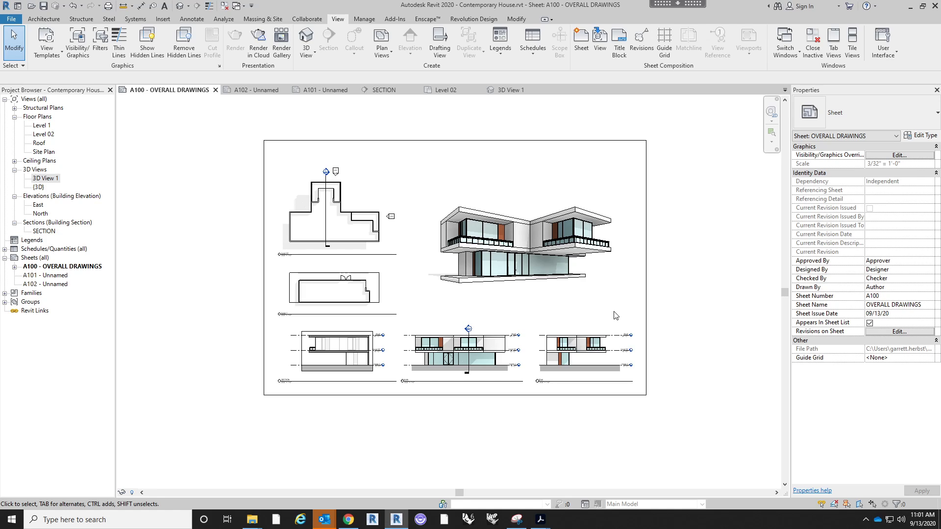
- Set up a print of sheet A100 with the PDFCreator printer and the current window as print range
middle_click_drag(716, 314, 713, 340)
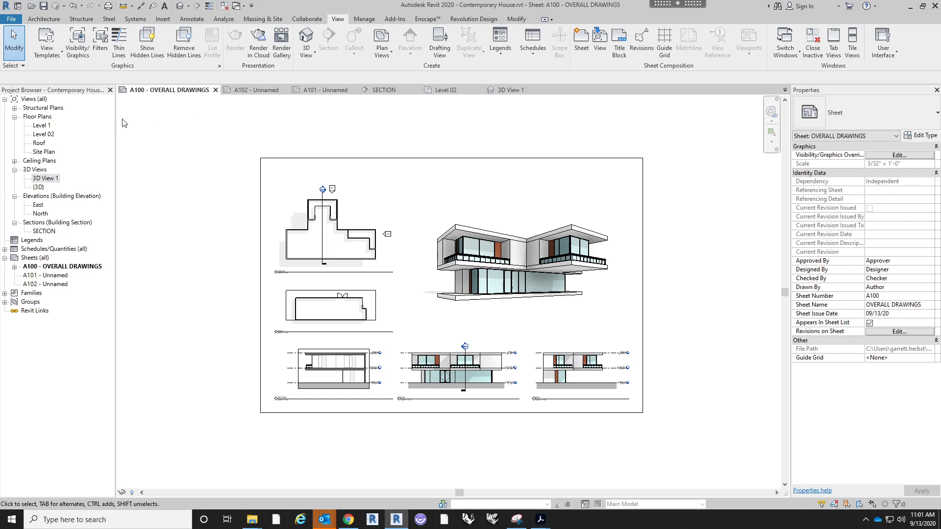
left_click(13, 21)
left_click(30, 186)
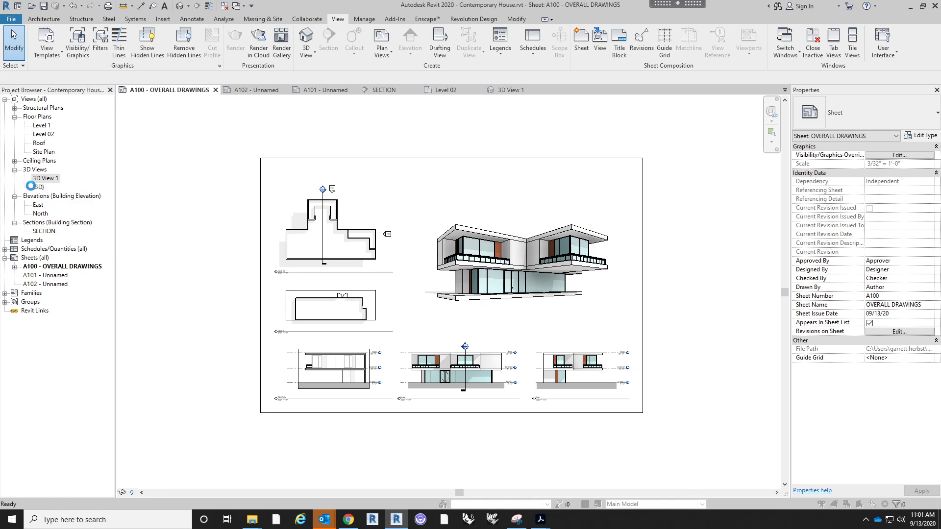
left_click_drag(453, 136, 532, 116)
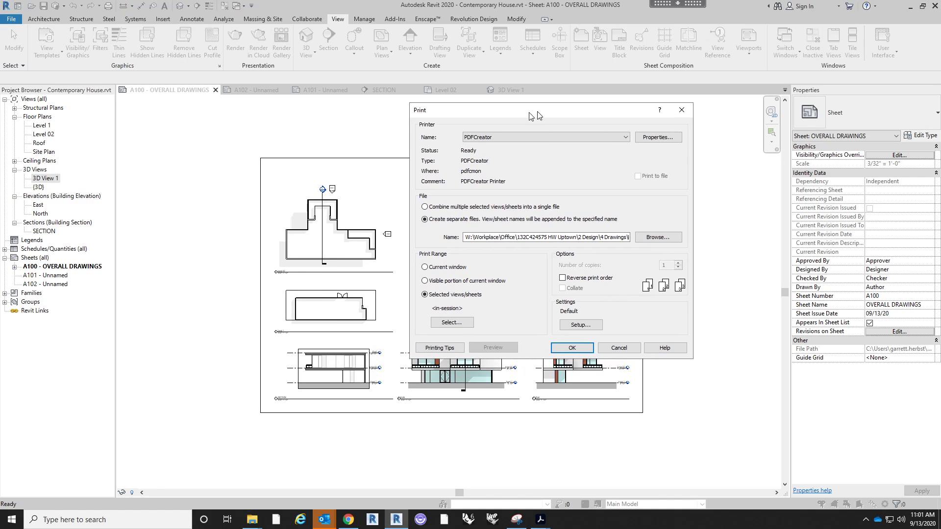
left_click(536, 138)
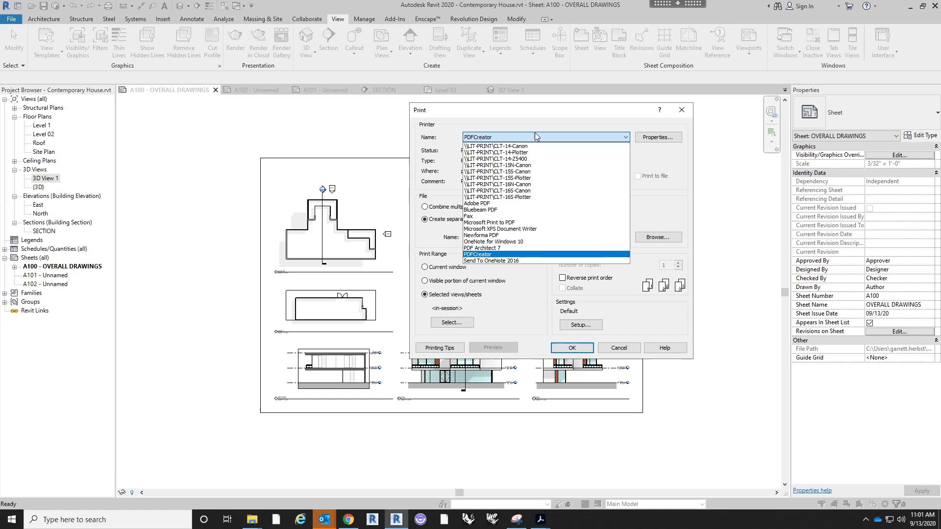
left_click(523, 254)
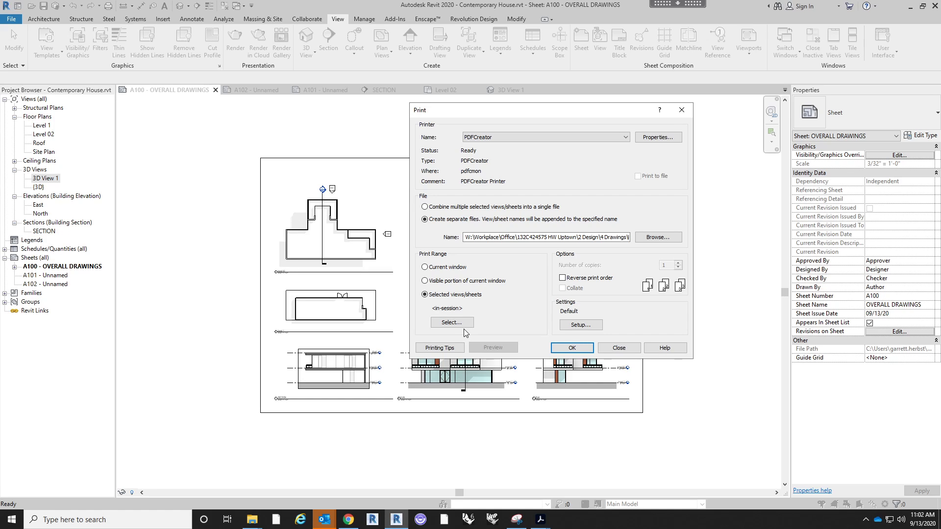
left_click(465, 267)
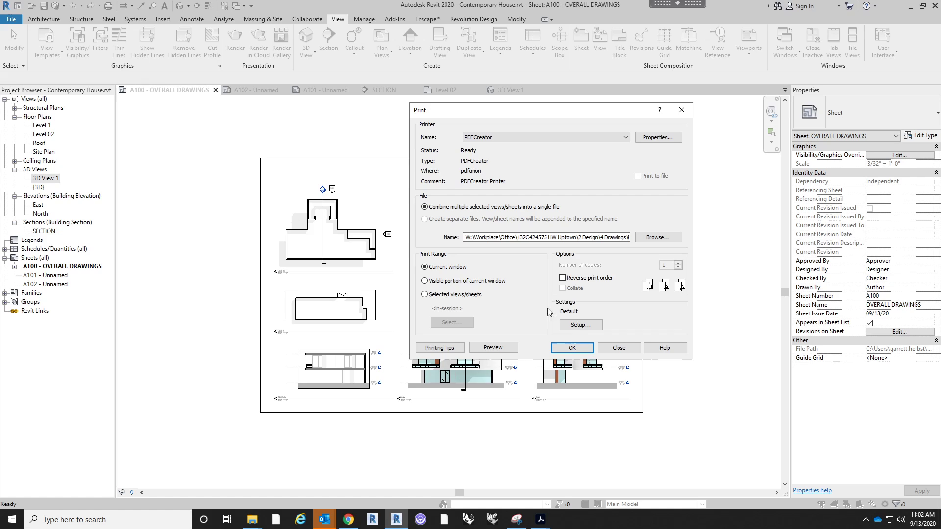
- Configure the print setup with ARCH D paper, corner offset with No Margin and 100% zoom, and send the sheet to print
left_click(587, 326)
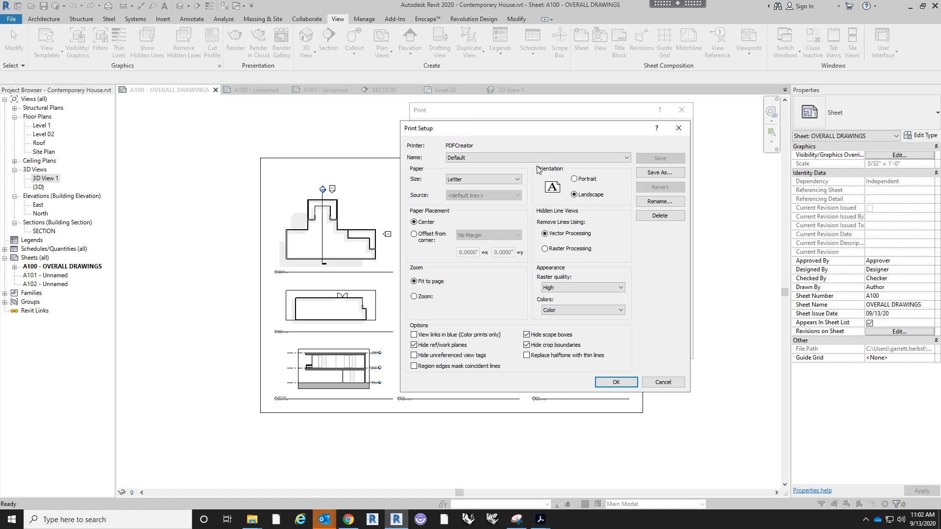
left_click_drag(544, 131, 411, 136)
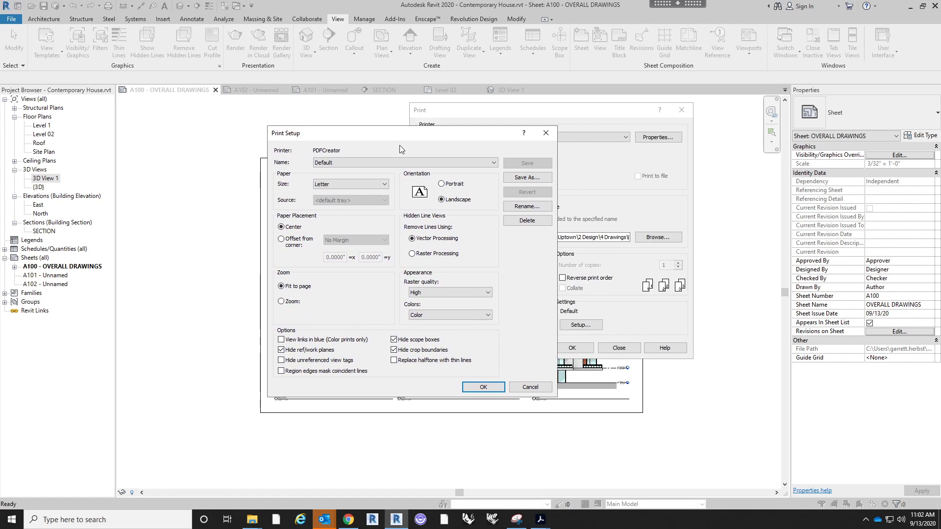
left_click(367, 185)
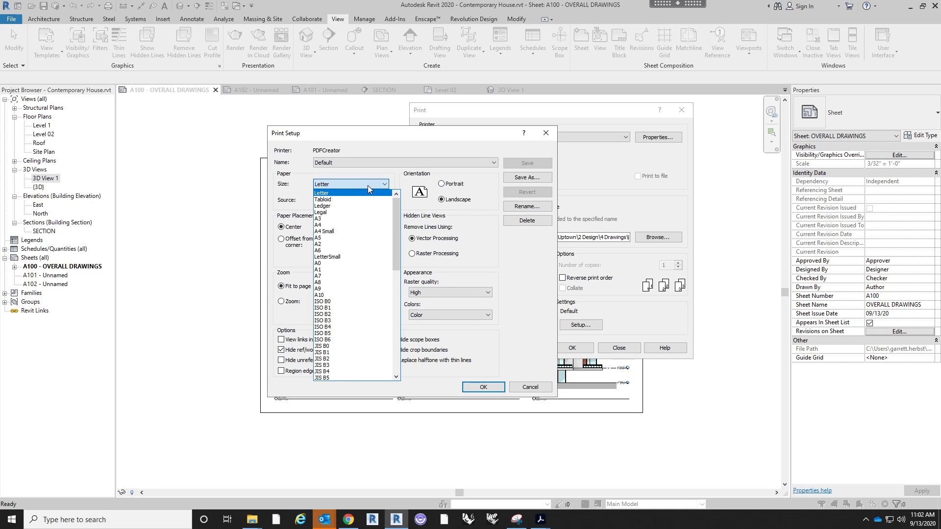
left_click_drag(396, 216, 398, 277)
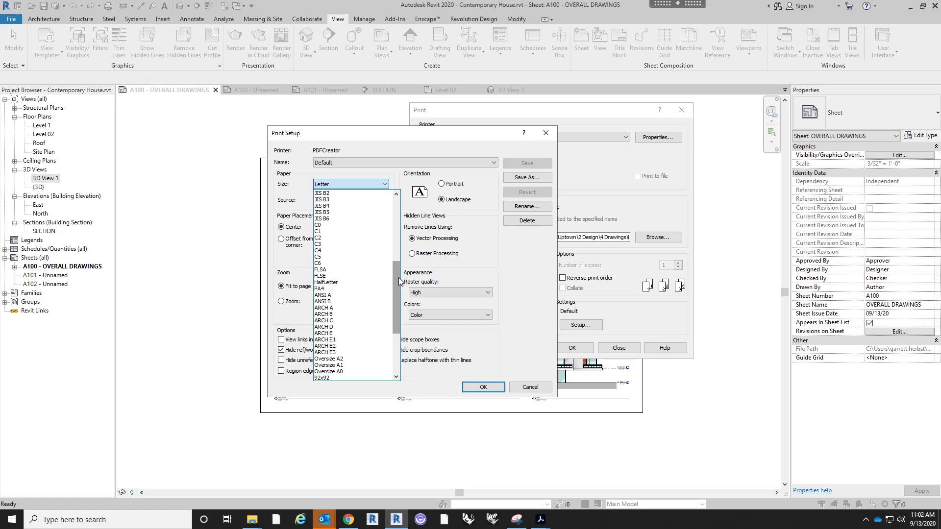
left_click(353, 327)
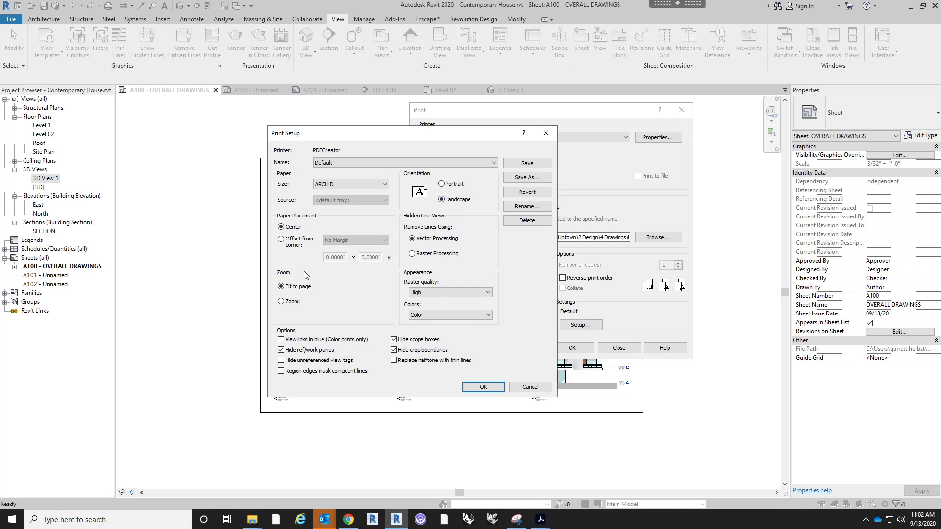
left_click(281, 301)
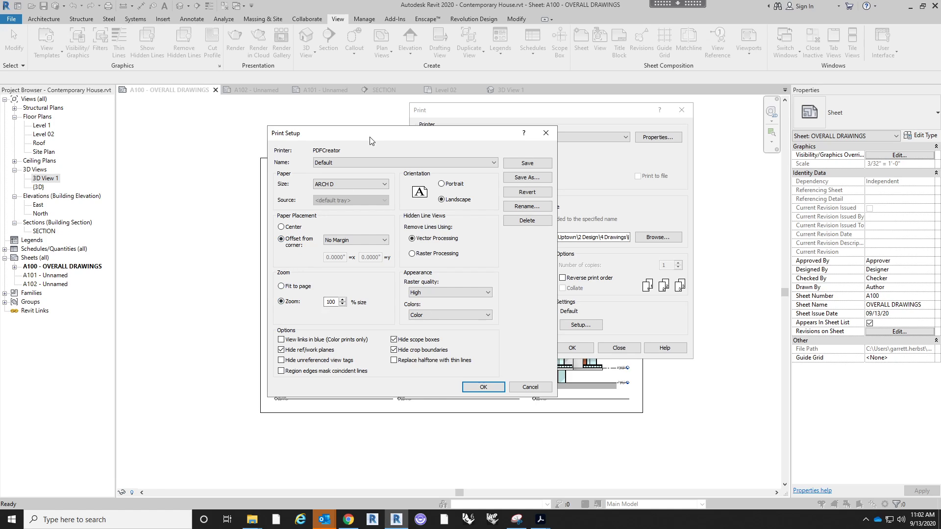
left_click_drag(373, 137, 479, 111)
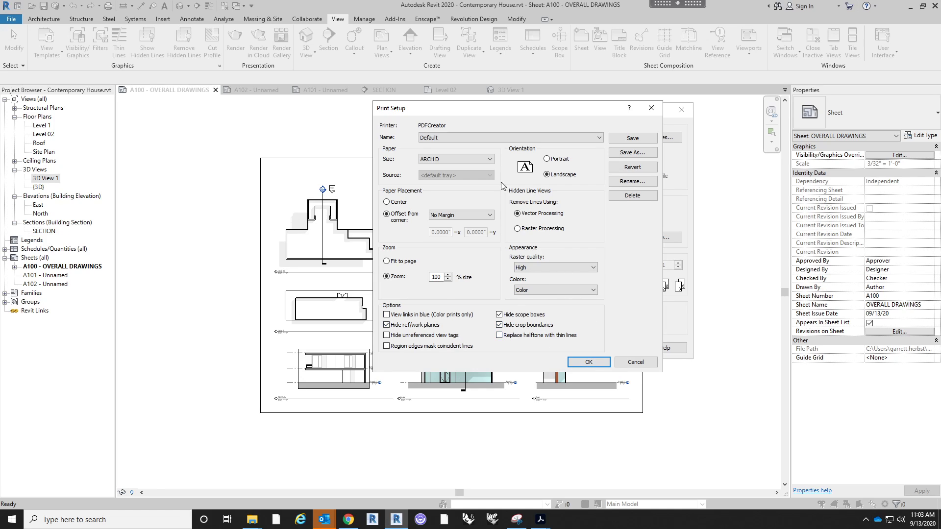
left_click(591, 362)
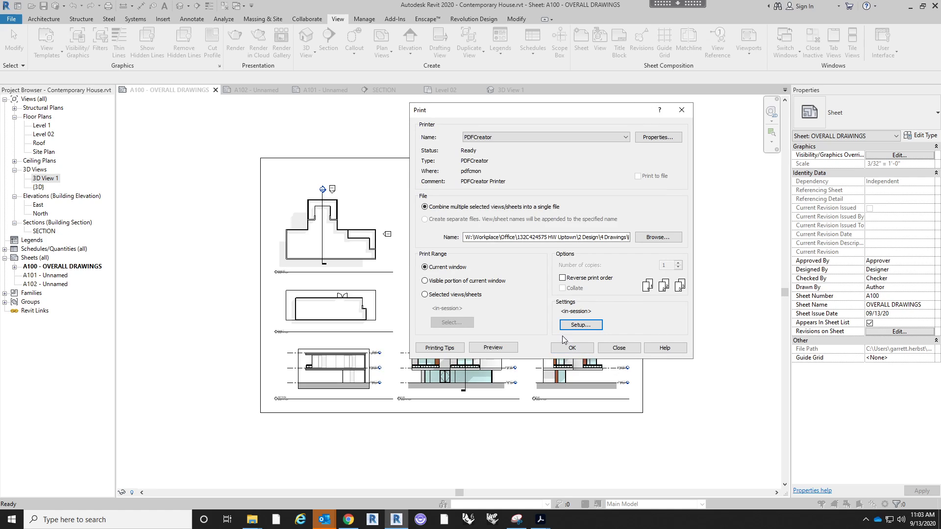
left_click(590, 349)
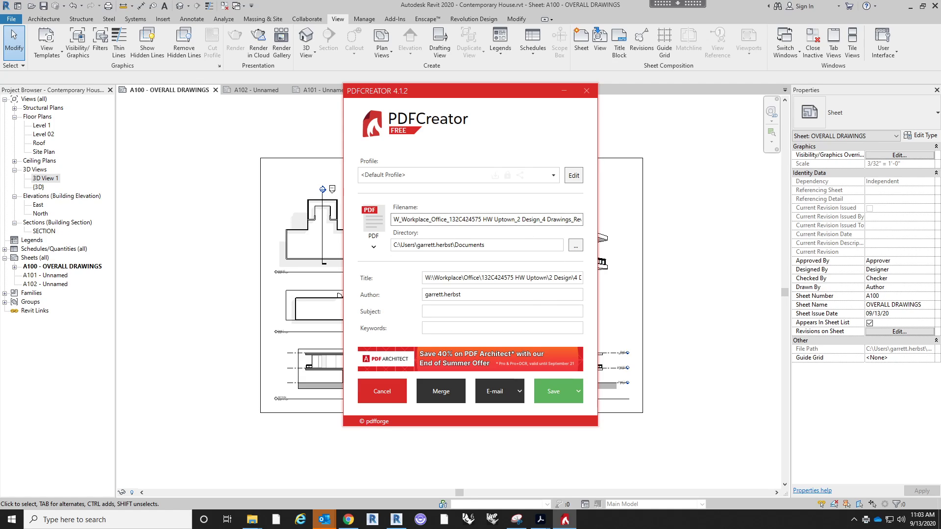
- Choose Documents\_University\02_Comp Practice Fall 2020 as the destination folder for the PDF
left_click_drag(393, 219, 618, 219)
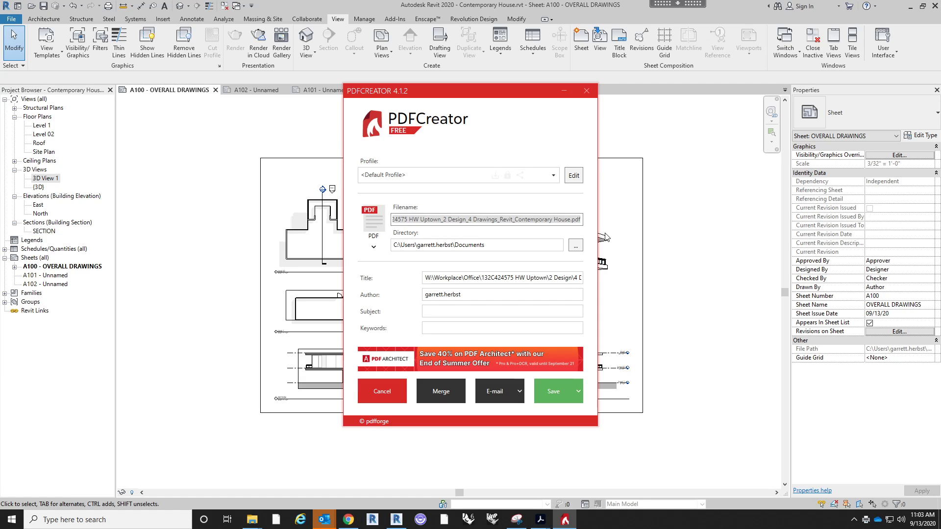
left_click(574, 248)
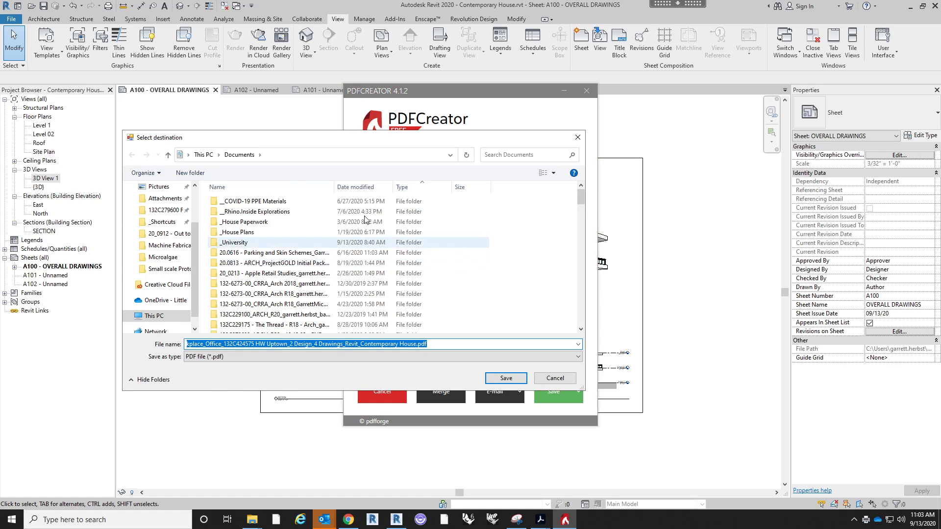
left_click_drag(279, 140, 379, 145)
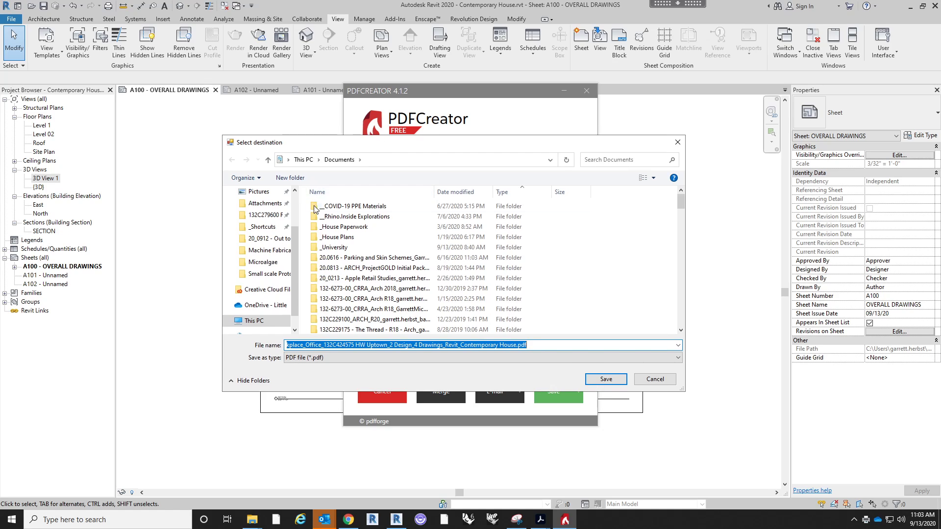
scroll(281, 240, "up", 2)
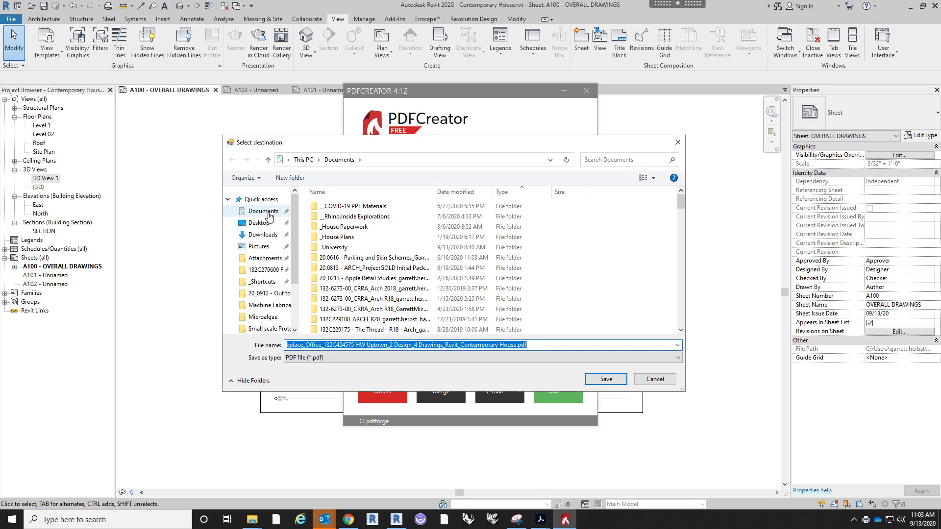
left_click(263, 211)
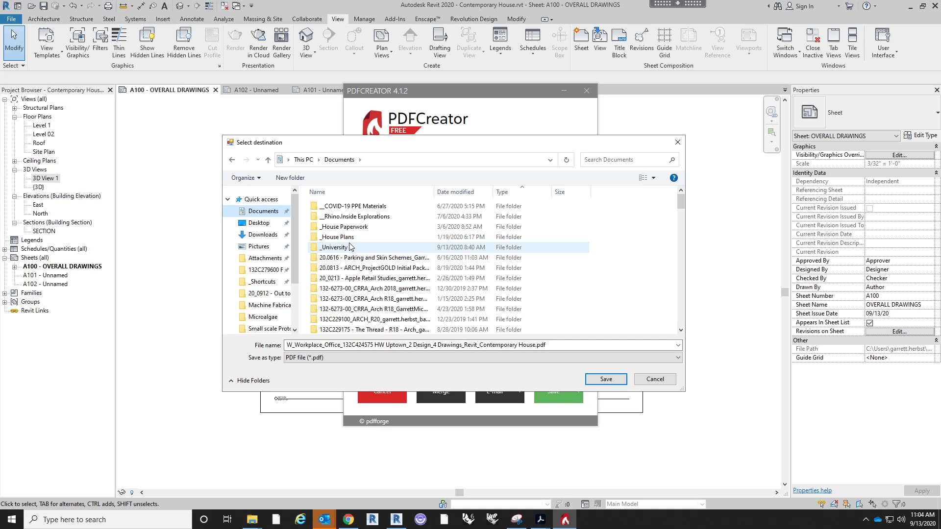
double_click(349, 247)
double_click(357, 229)
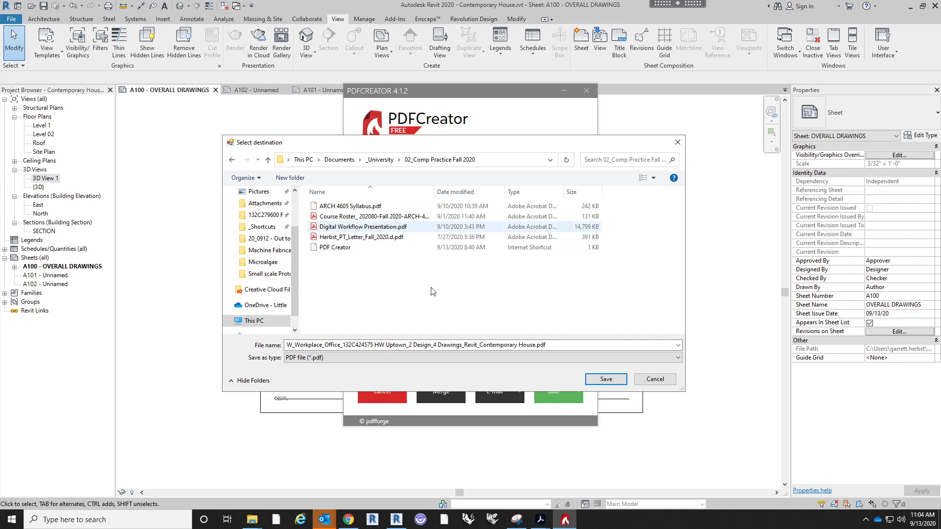
- Name the PDF "Comp Practice - First Sheet" and save it
left_click(549, 345)
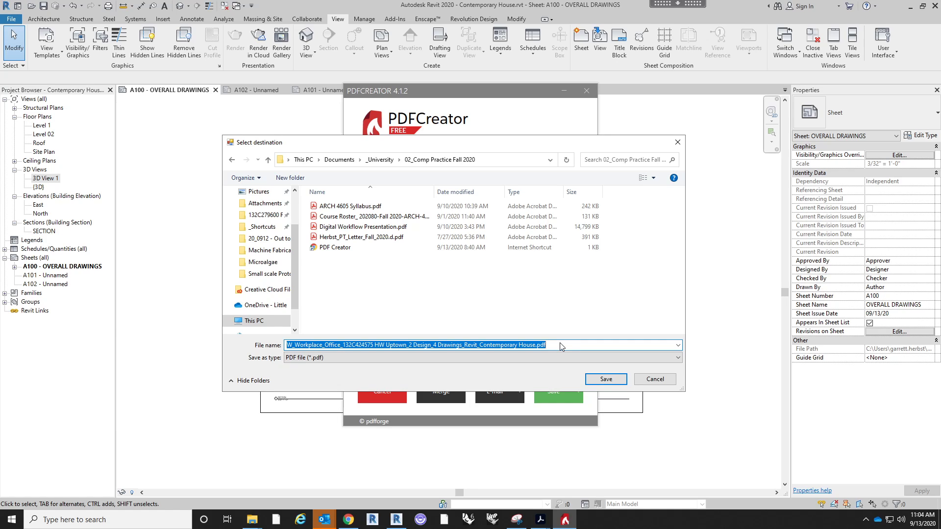
type("Comp Prac")
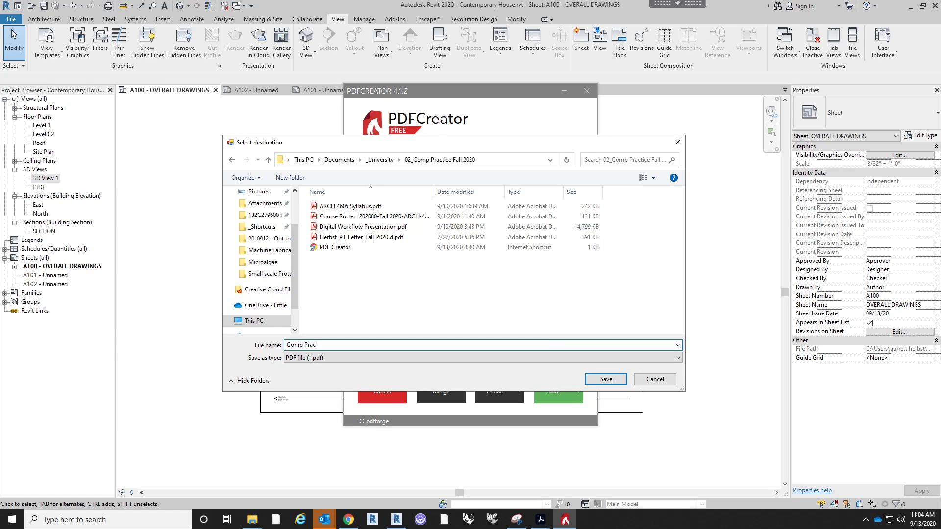
type("tice - First Sheet")
key("Return")
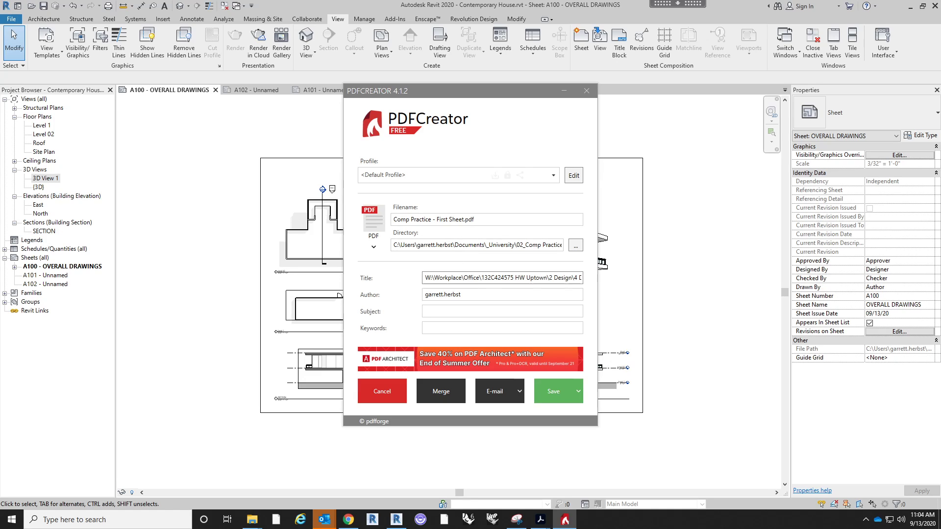
left_click(554, 390)
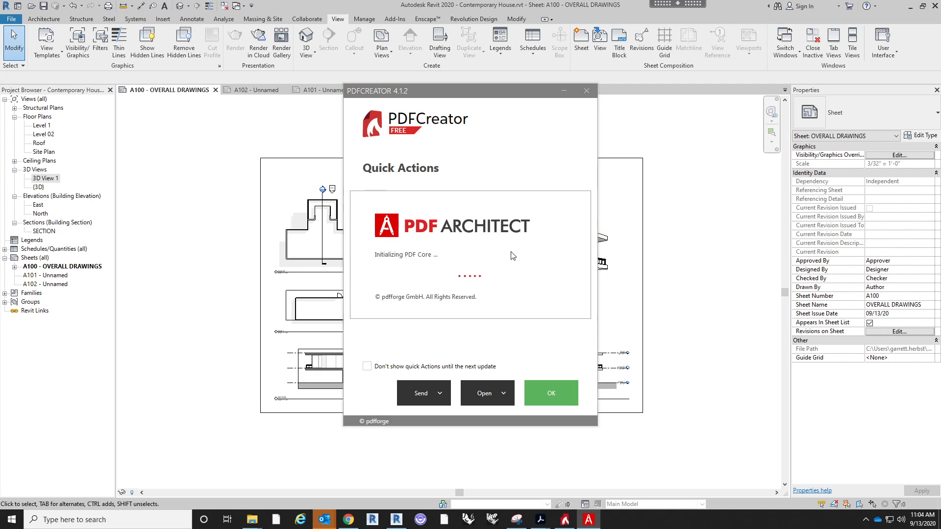
- Dismiss PDFCreator's quick actions, opt out of PDF Architect's repeat sign-up message and email communications, and close PDF Architect
left_click(556, 391)
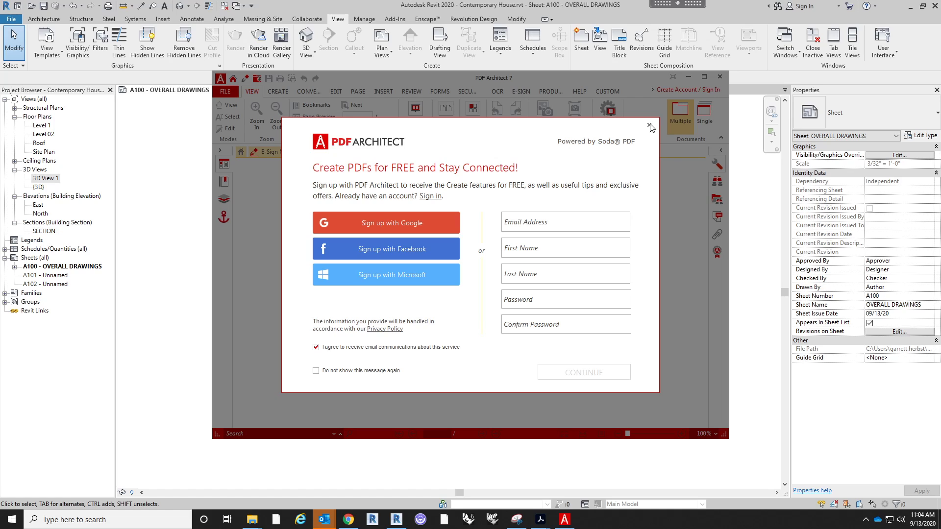
left_click(377, 371)
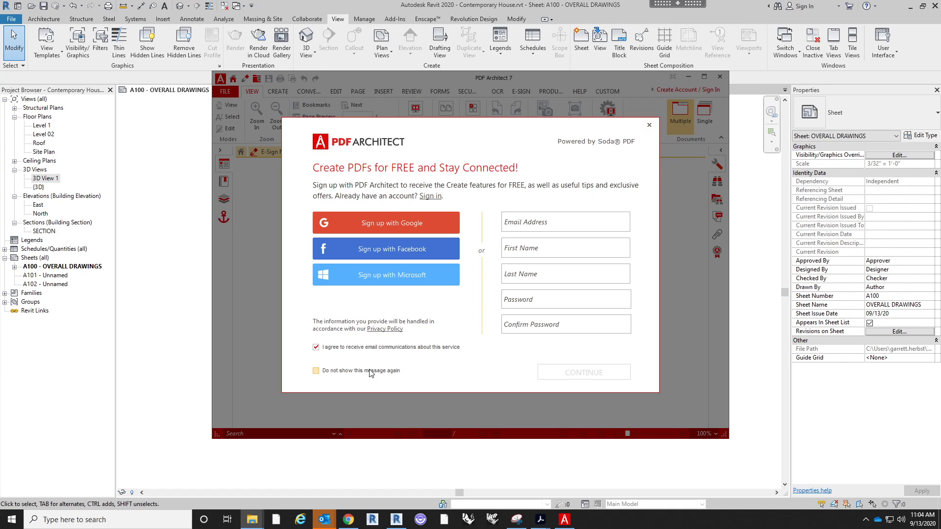
left_click(336, 348)
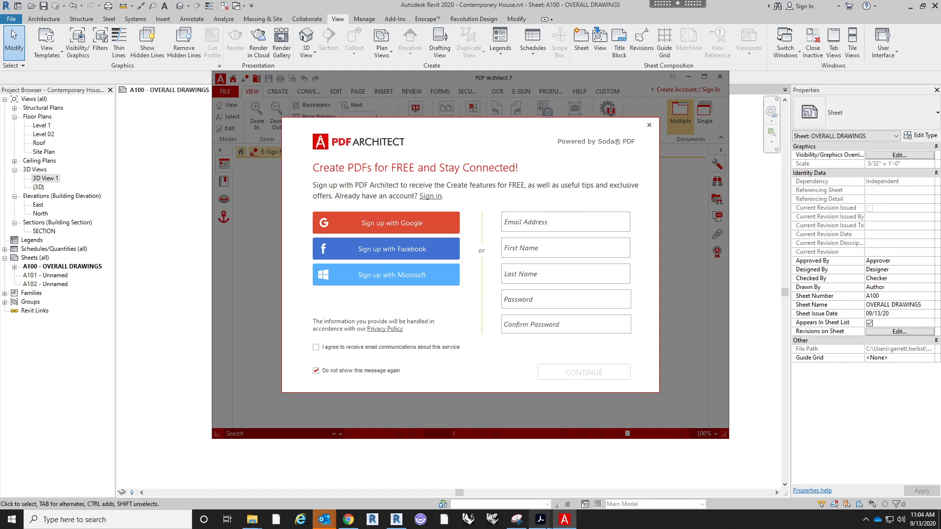
right_click(565, 519)
left_click(566, 502)
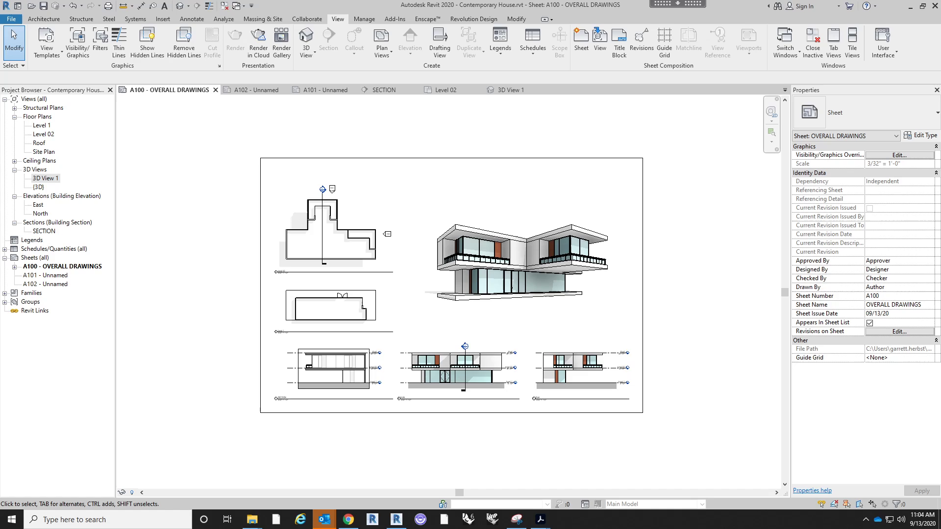